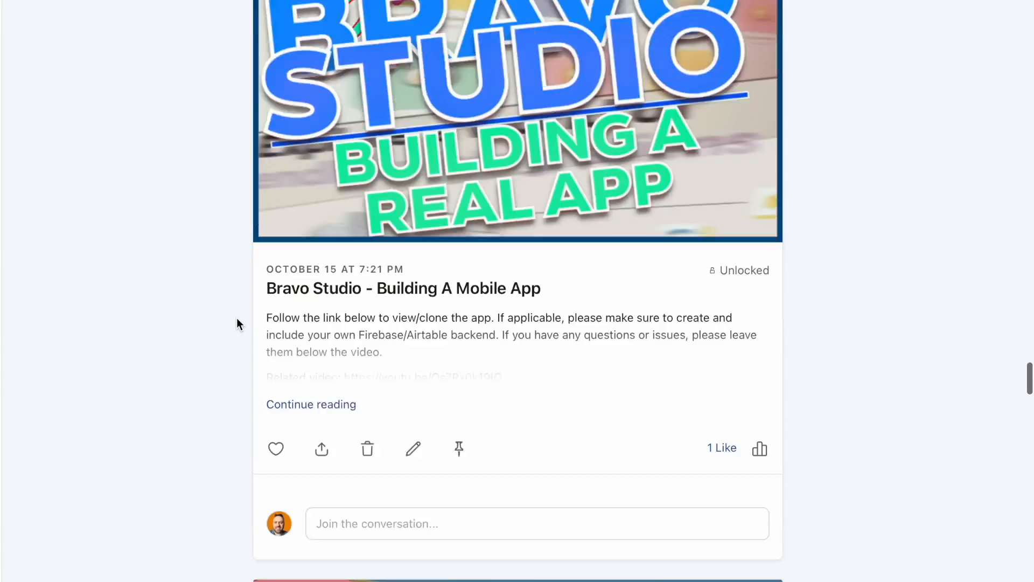
# Step: Browse the creator's older app-building posts in the feed, loading more posts when the list ends
pyautogui.scroll(-20, 237, 323)
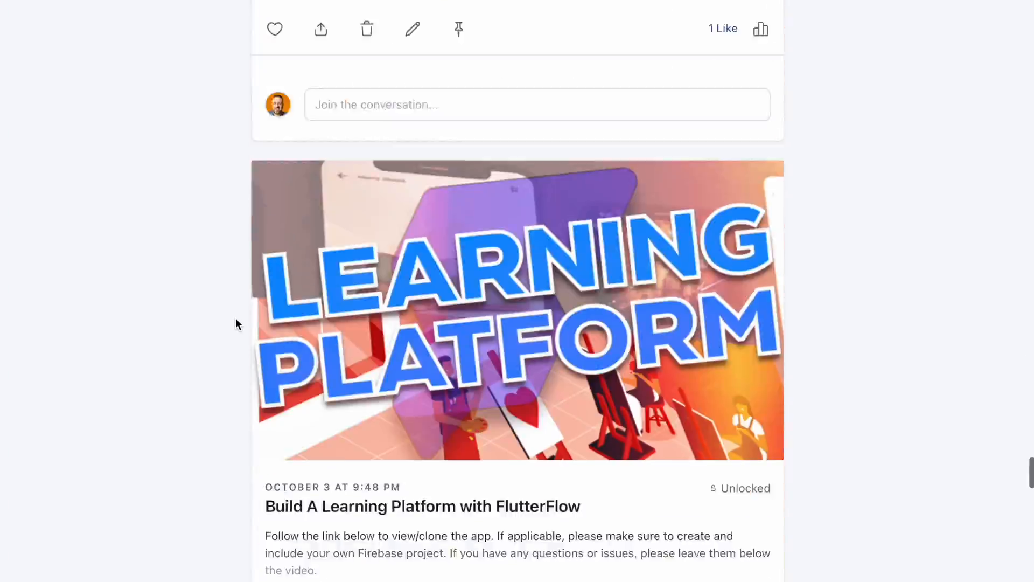
pyautogui.scroll(-15, 234, 318)
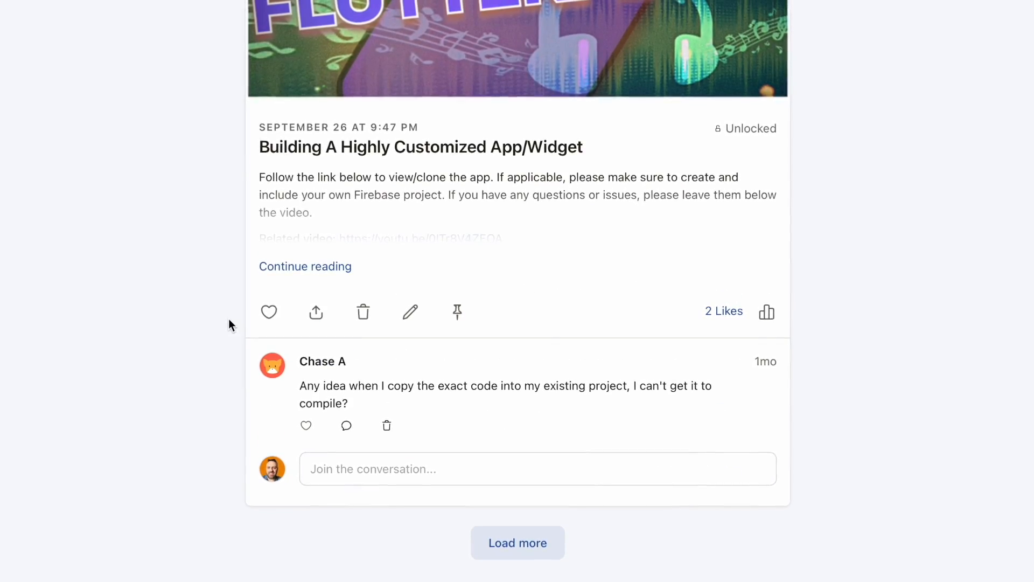
pyautogui.click(513, 540)
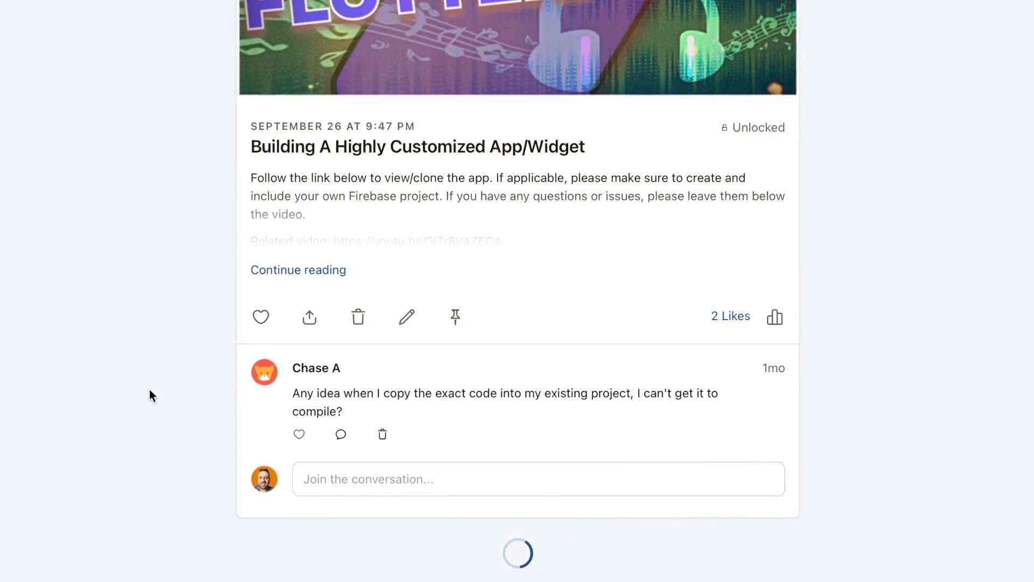
pyautogui.scroll(-15, 147, 390)
pyautogui.scroll(-20, 145, 391)
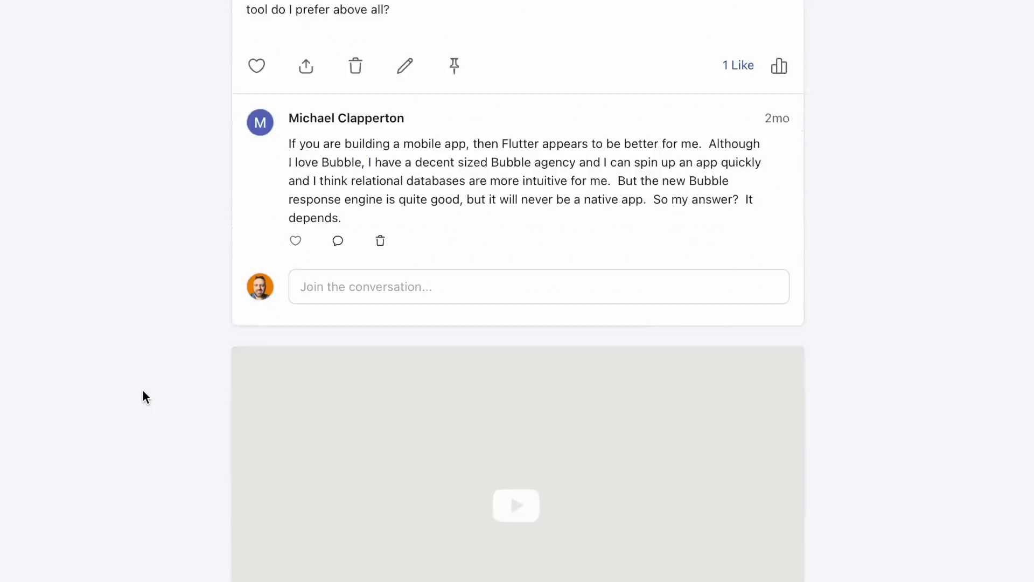
pyautogui.scroll(-20, 138, 399)
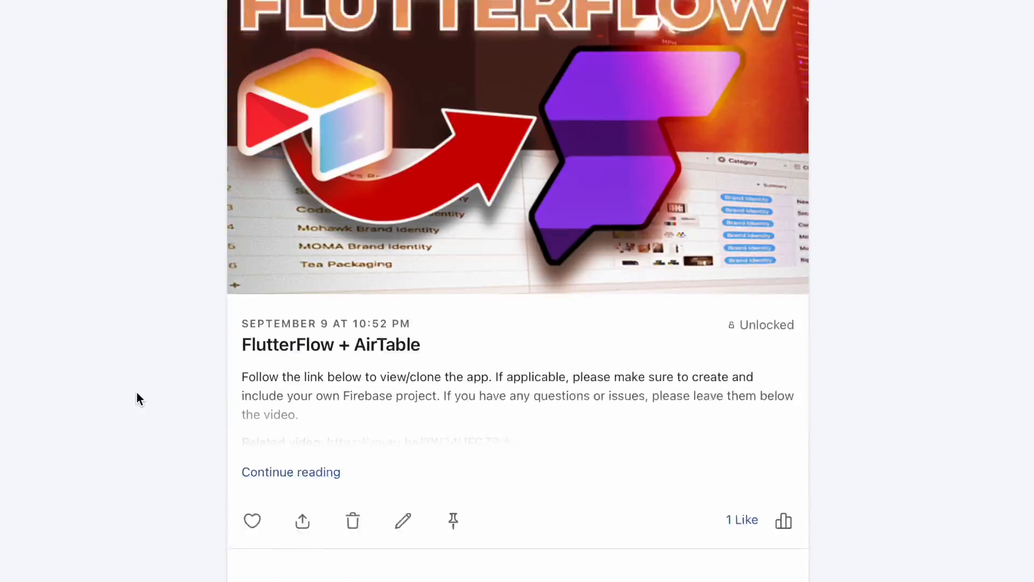
pyautogui.scroll(-20, 131, 393)
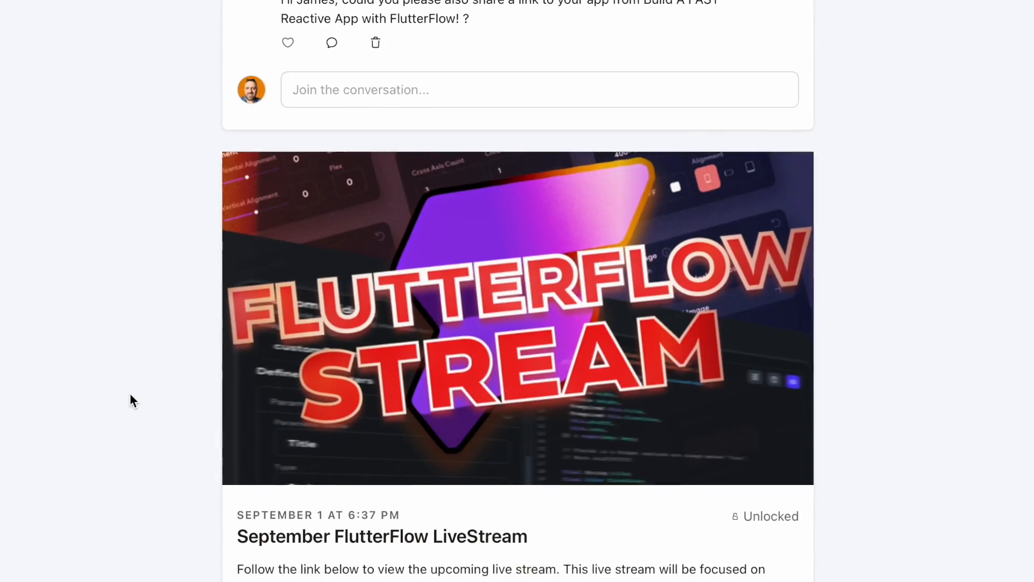
pyautogui.scroll(-3, 124, 402)
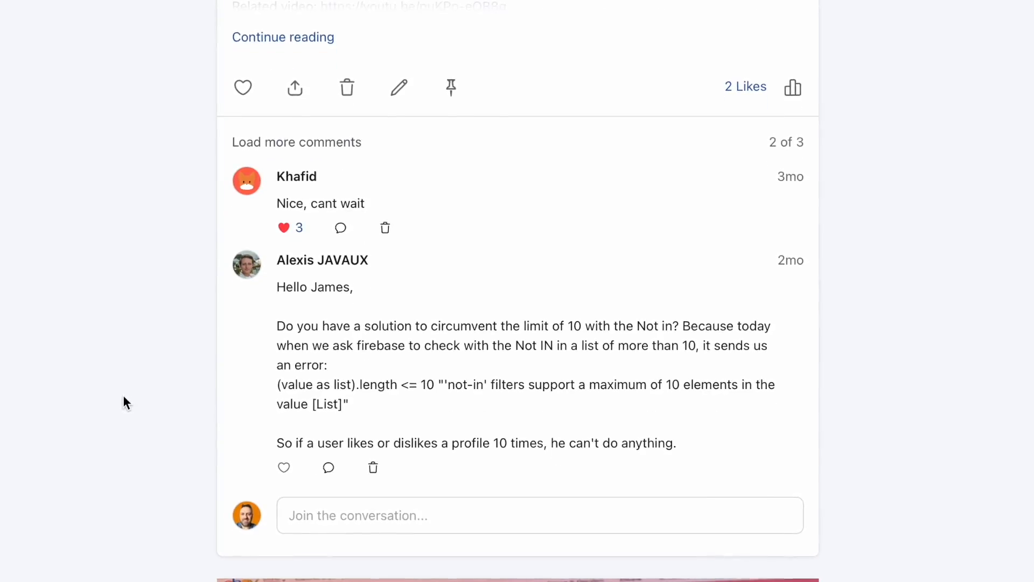
pyautogui.scroll(-15, 118, 396)
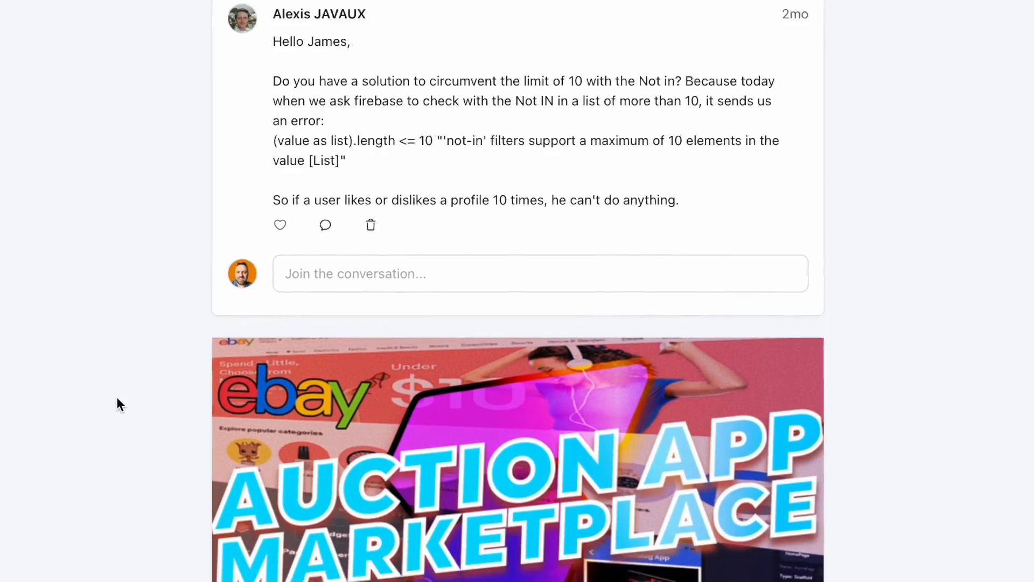
pyautogui.scroll(-20, 114, 397)
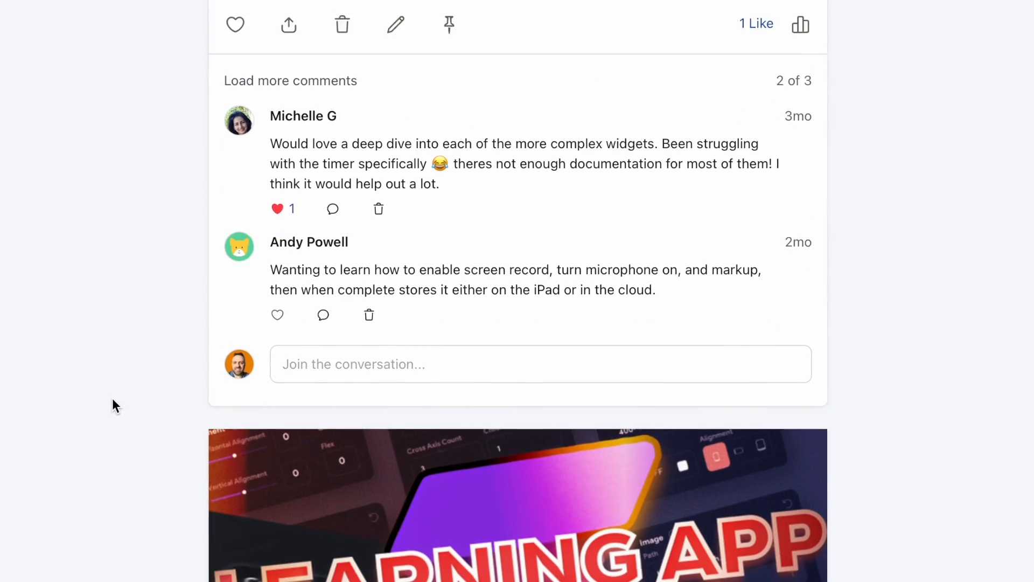
pyautogui.scroll(-18, 110, 406)
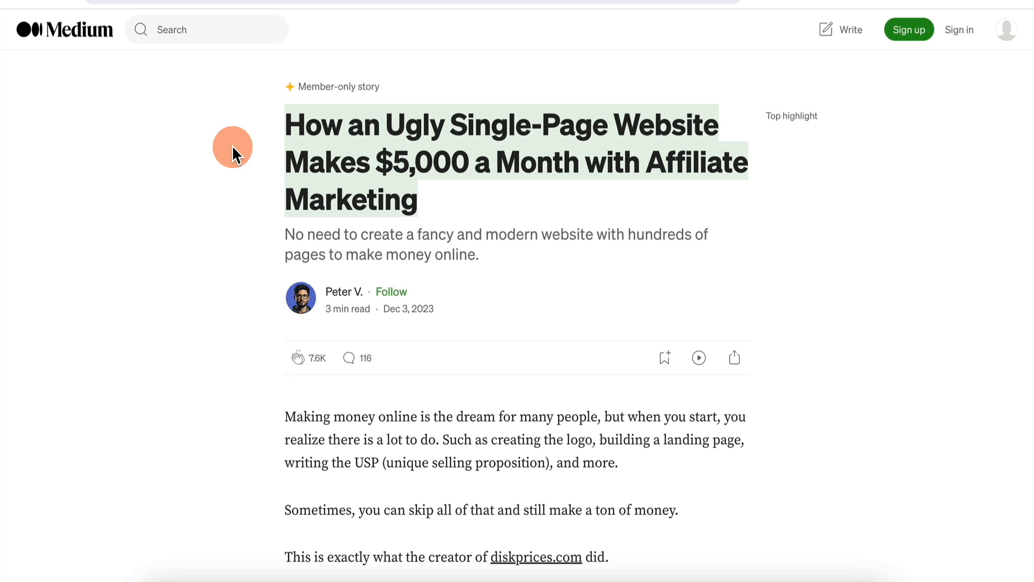
# Step: Read the opening of the article about the single-page affiliate website and open its diskprices.com link
pyautogui.scroll(-5, 211, 254)
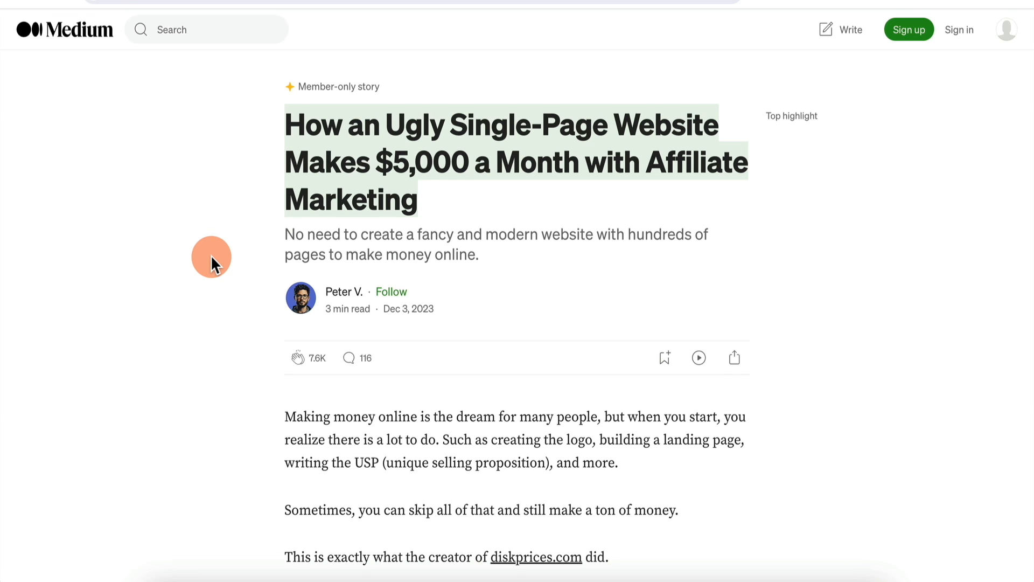
pyautogui.scroll(3, 211, 256)
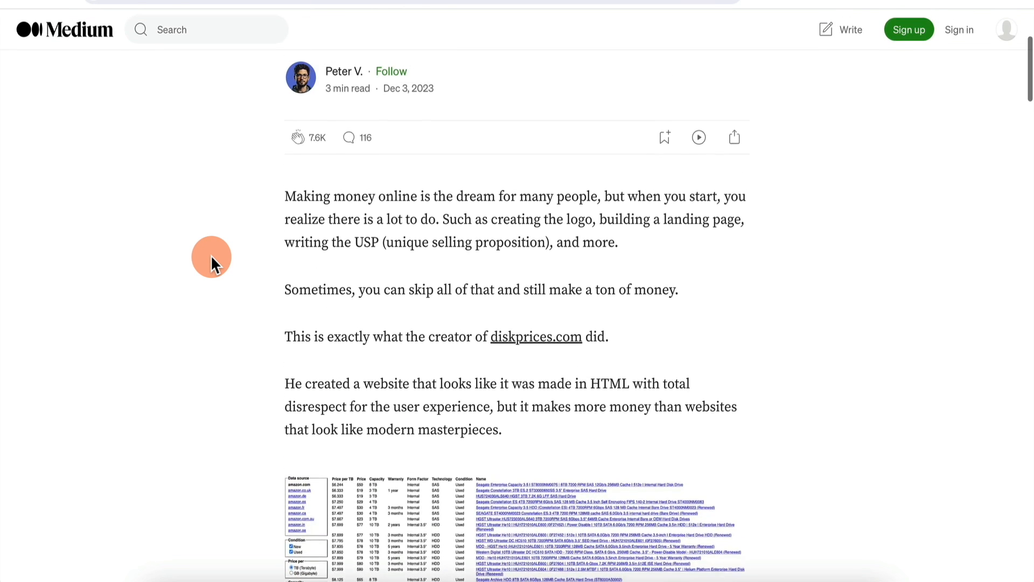
pyautogui.scroll(-4, 211, 256)
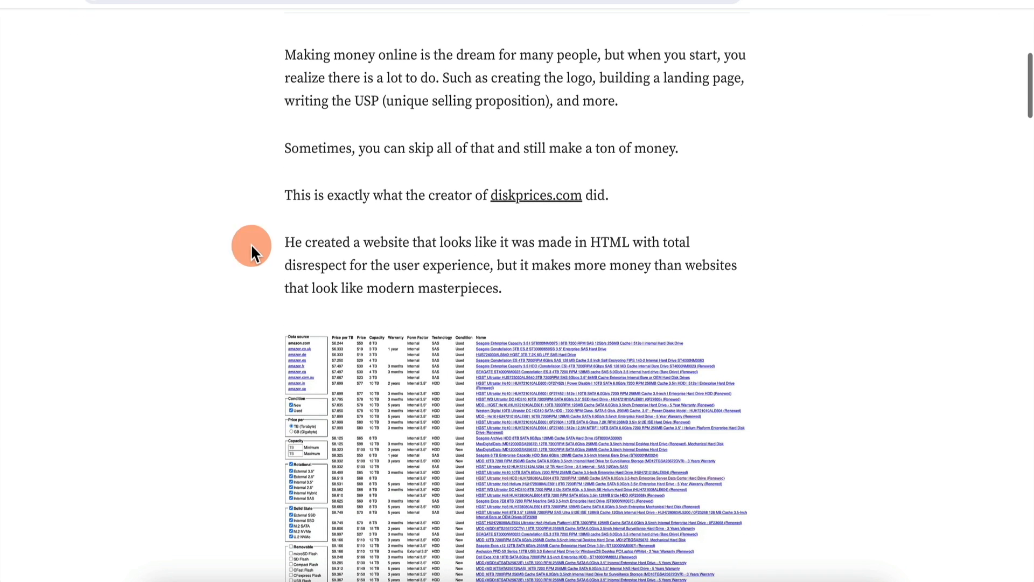
pyautogui.click(520, 207)
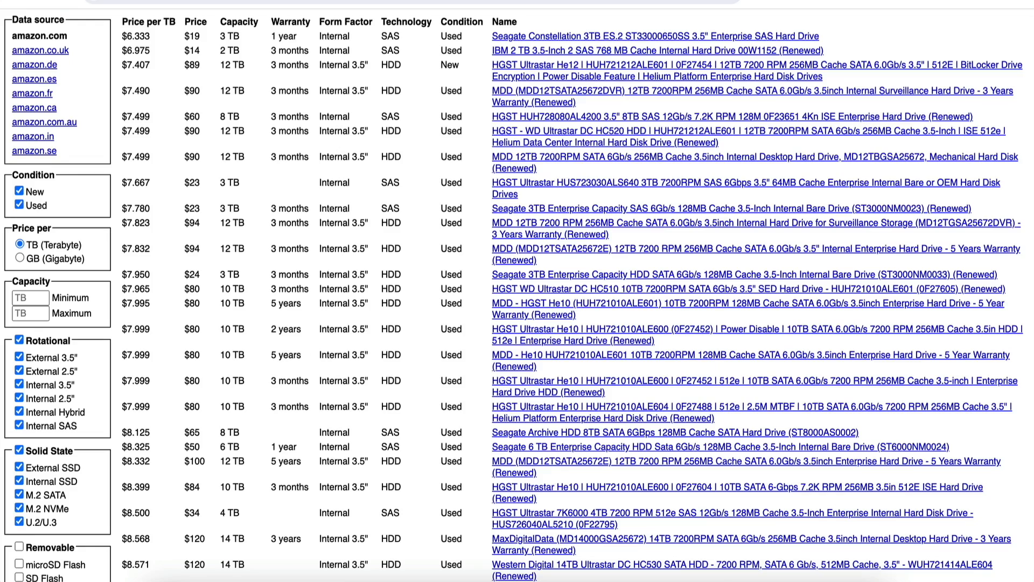
# Step: Look over the diskprices.com listing and its filter groups, and show the prices from amazon.es and from amazon.fr
pyautogui.click(315, 197)
pyautogui.scroll(-4, 63, 395)
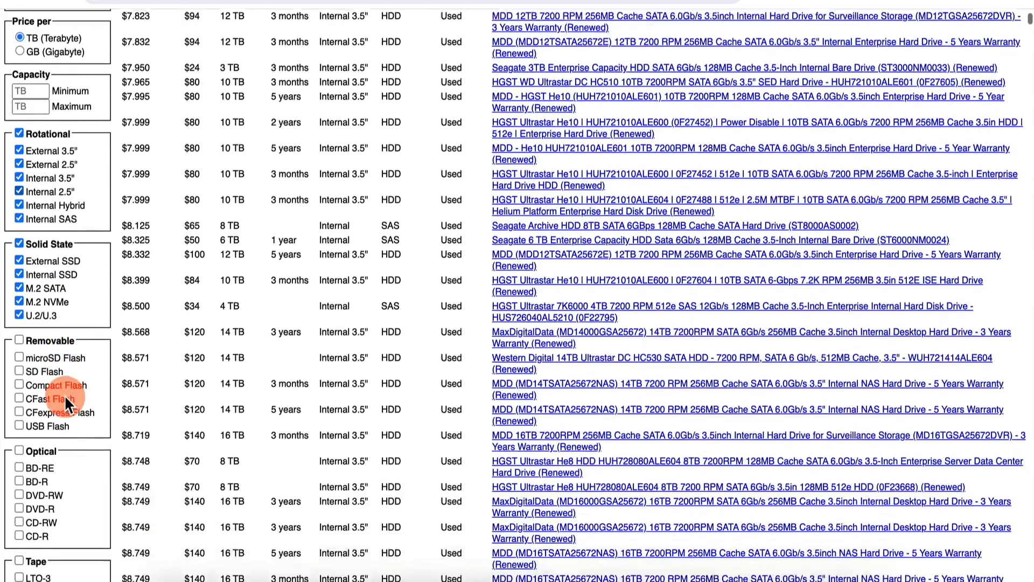
pyautogui.scroll(5, 63, 395)
pyautogui.scroll(-1, 89, 65)
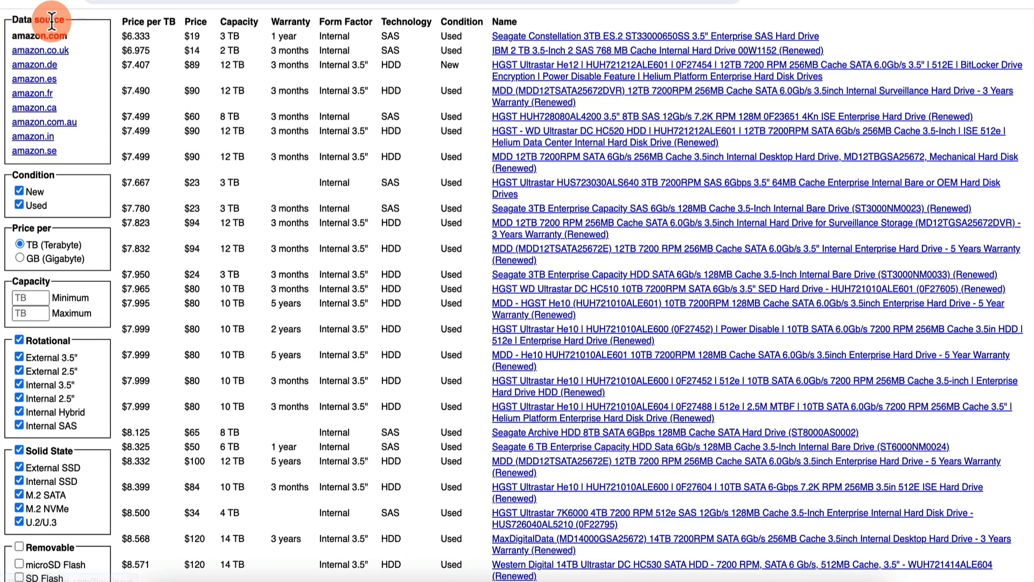
pyautogui.click(43, 81)
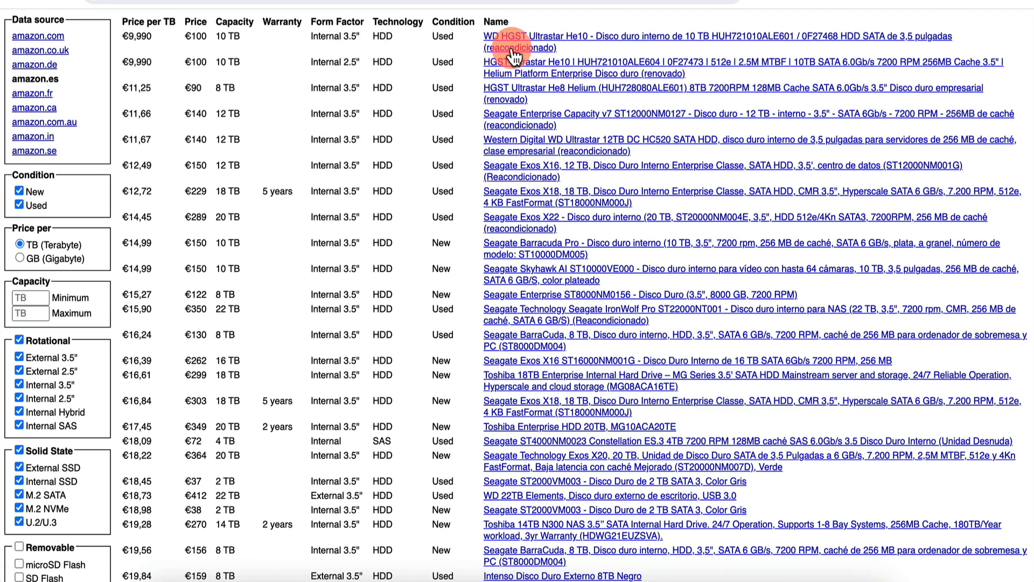
pyautogui.click(39, 92)
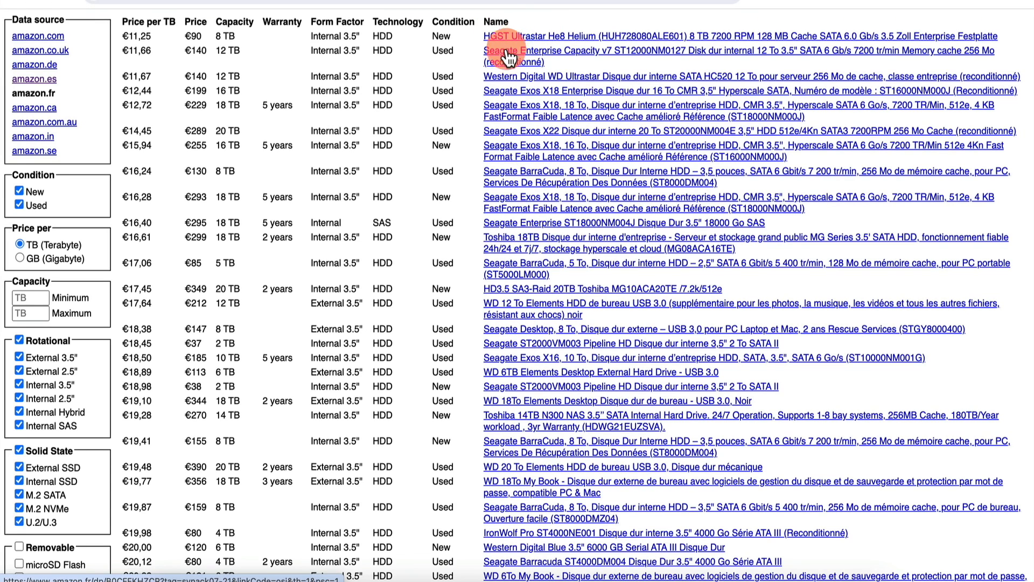
# Step: Try the condition filter by listing only new drives and only used drives, and show both conditions again
pyautogui.click(19, 204)
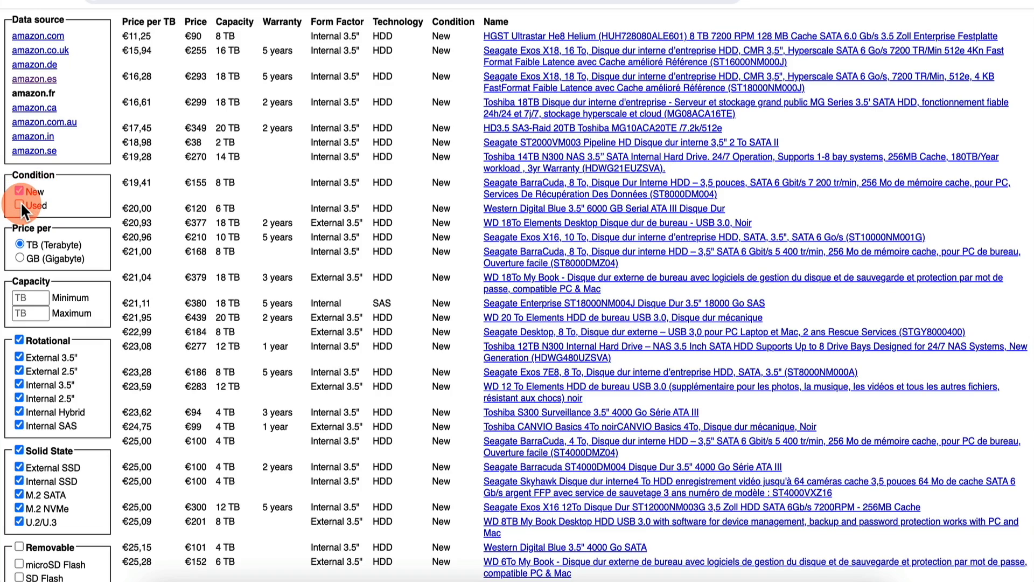
pyautogui.click(19, 204)
pyautogui.click(19, 192)
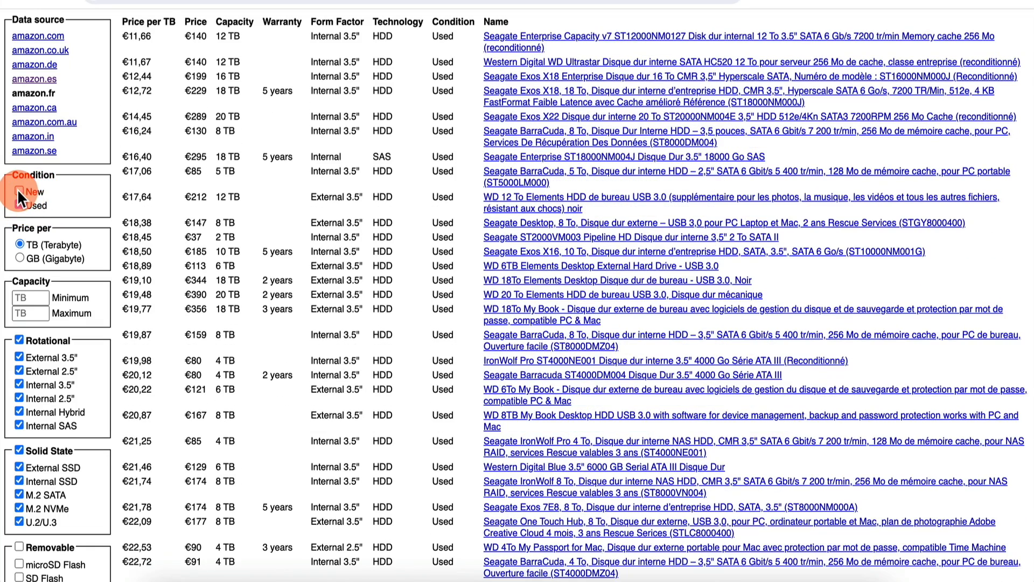
pyautogui.click(25, 192)
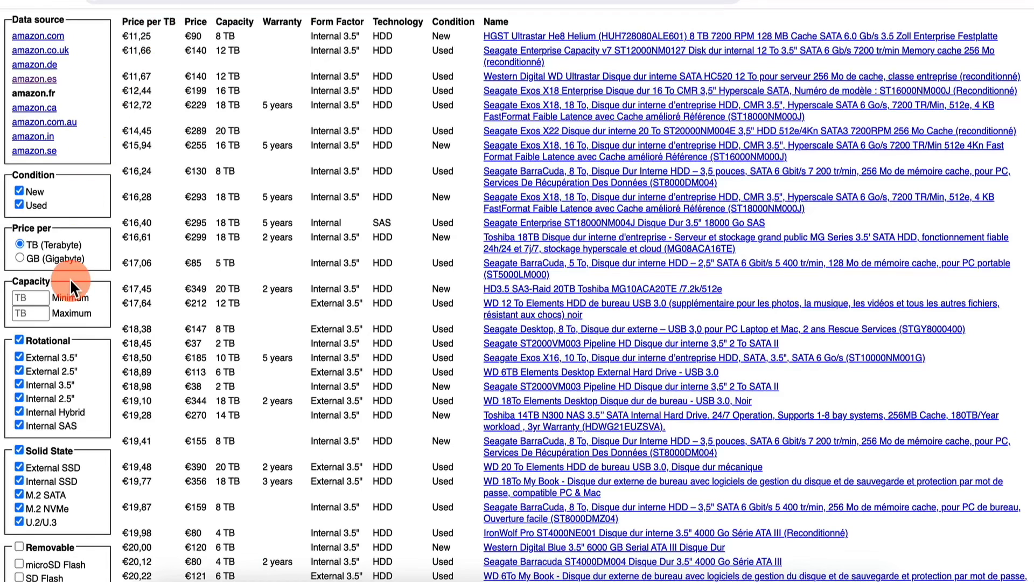
# Step: Try listing prices per gigabyte, return the price unit to terabytes, and look at the capacity filter
pyautogui.click(19, 258)
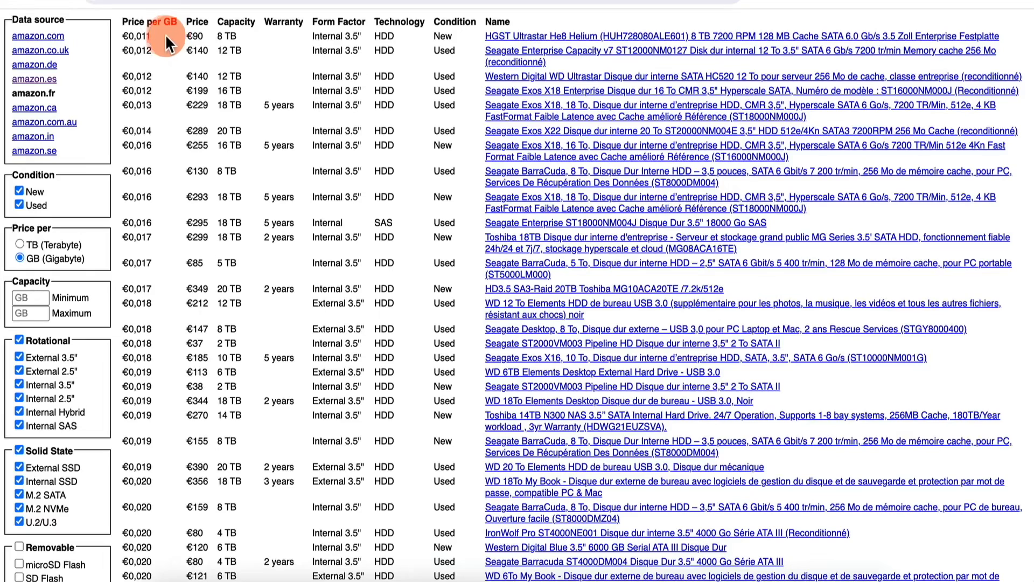
pyautogui.click(19, 244)
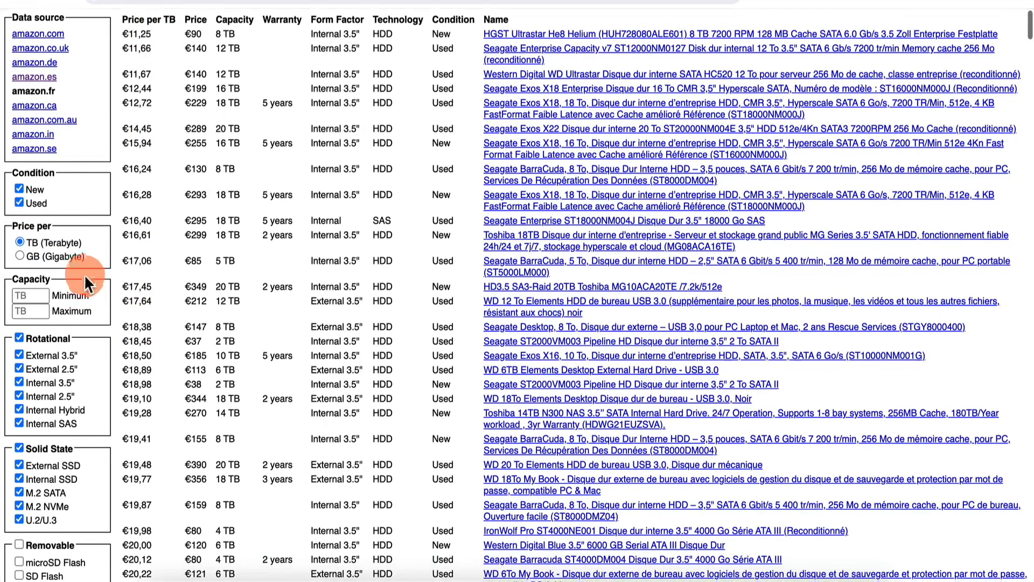
pyautogui.scroll(-2, 84, 274)
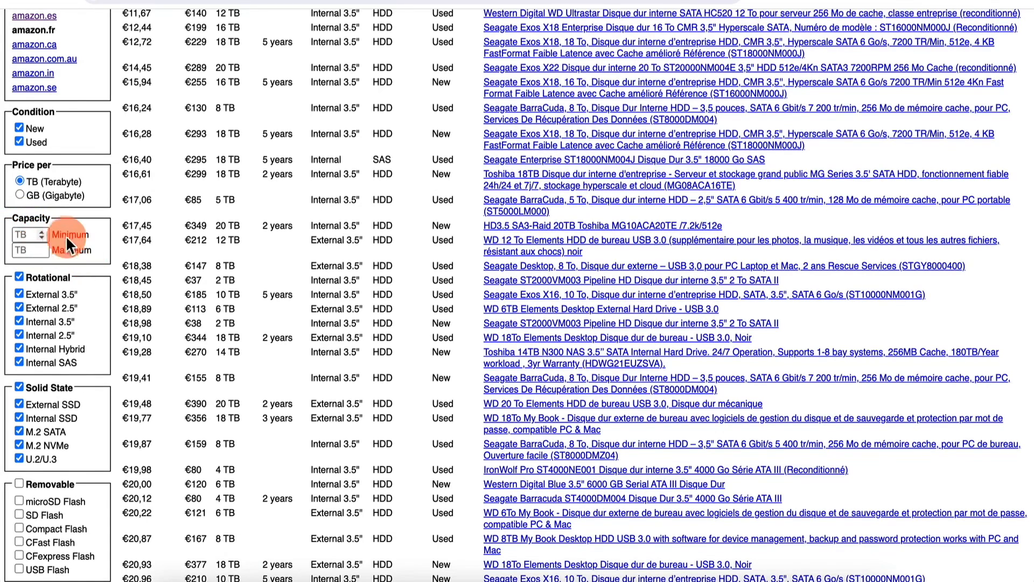
pyautogui.scroll(3, 159, 199)
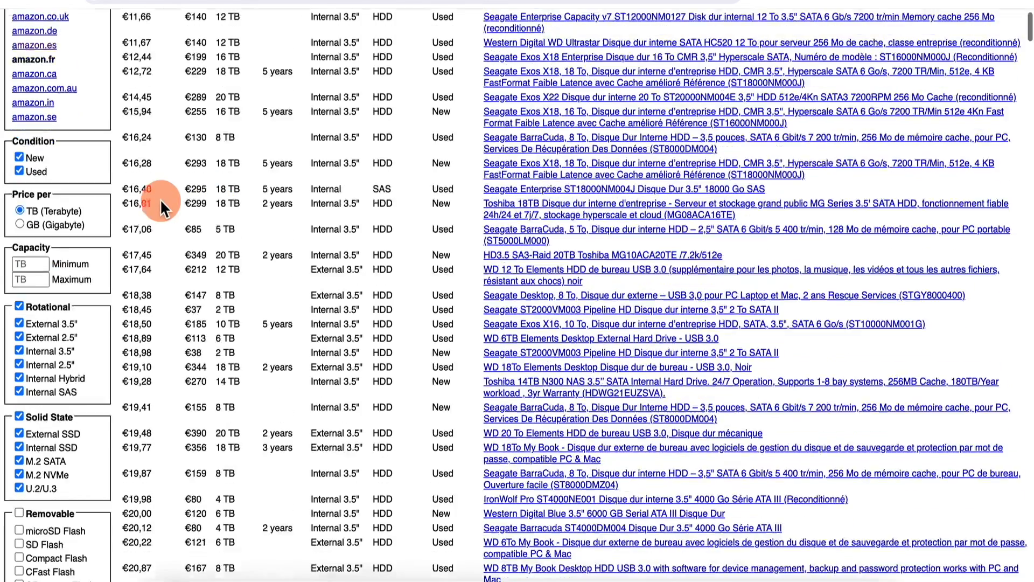
# Step: Try a capacity range of 2 TB minimum to 10 TB maximum and clear it
pyautogui.click(30, 296)
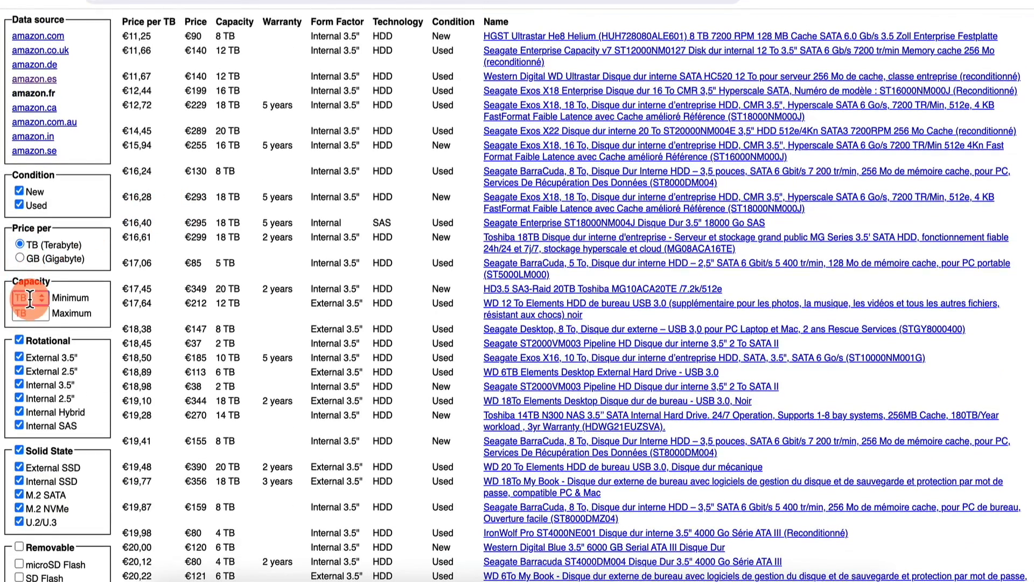
pyautogui.write('2')
pyautogui.click(28, 314)
pyautogui.write('10')
pyautogui.click(26, 297)
pyautogui.press('BackSpace')
# Step: Look through the removable, optical and tape filter groups and return to the start of the list
pyautogui.scroll(-4, 146, 330)
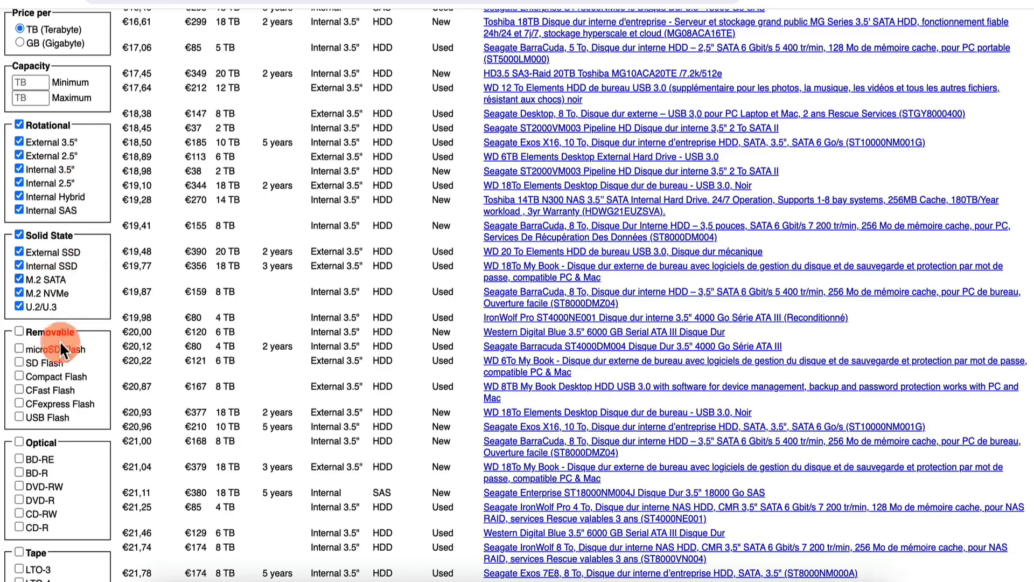
pyautogui.scroll(-3, 62, 377)
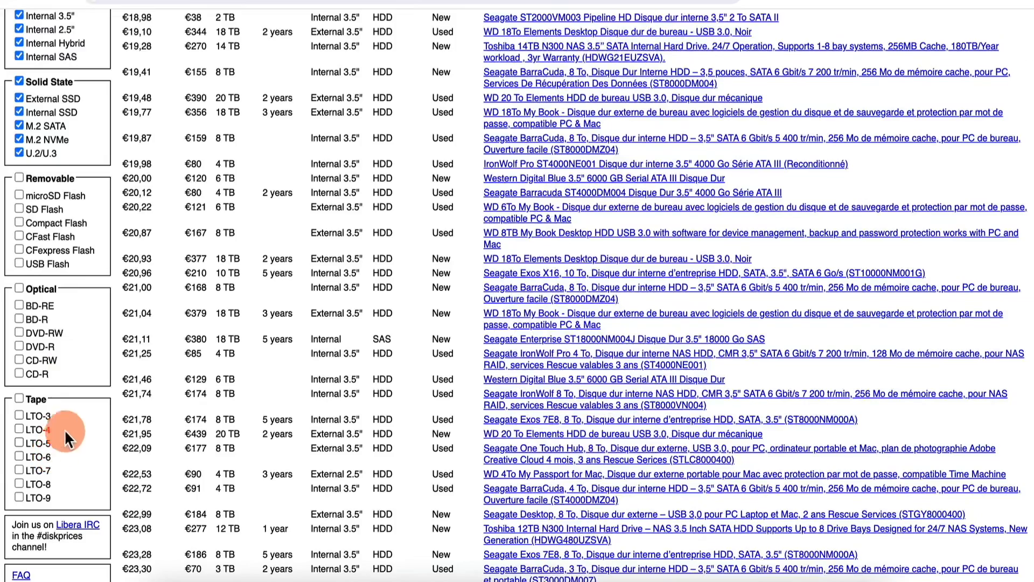
pyautogui.scroll(7, 63, 429)
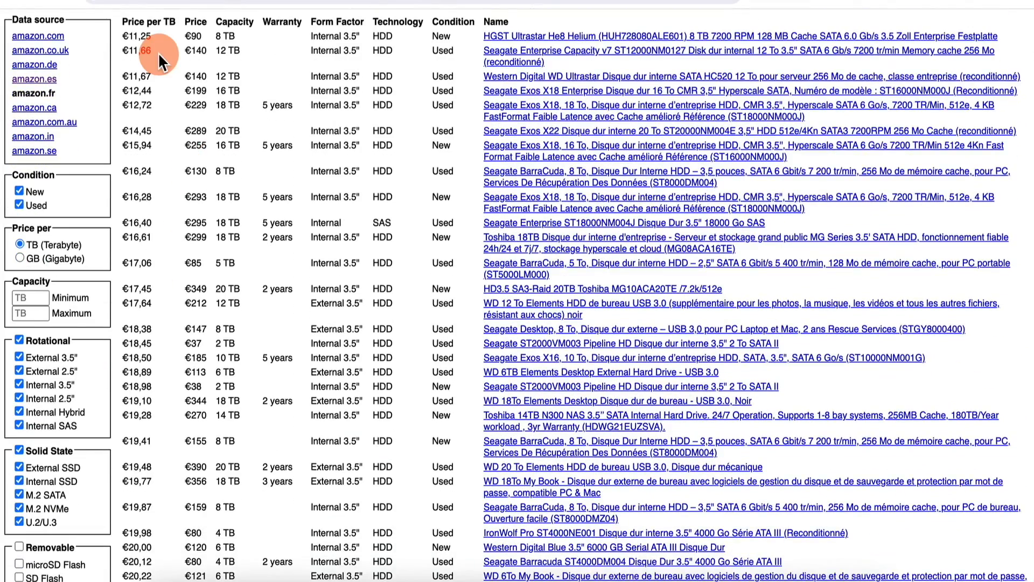
# Step: Switch the data source to amazon.com, and exclude new drives from the list and include them again
pyautogui.click(41, 35)
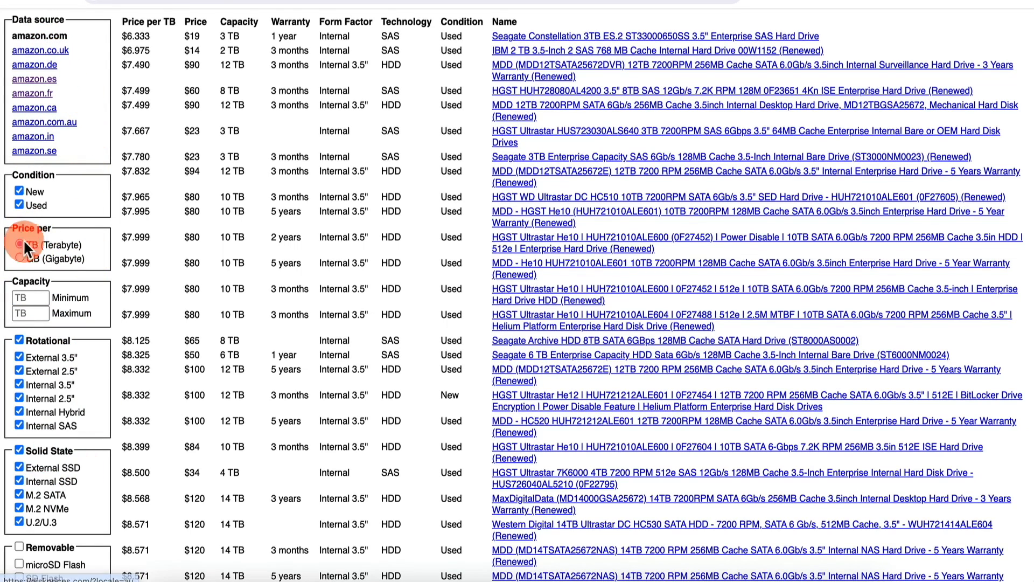
pyautogui.click(20, 191)
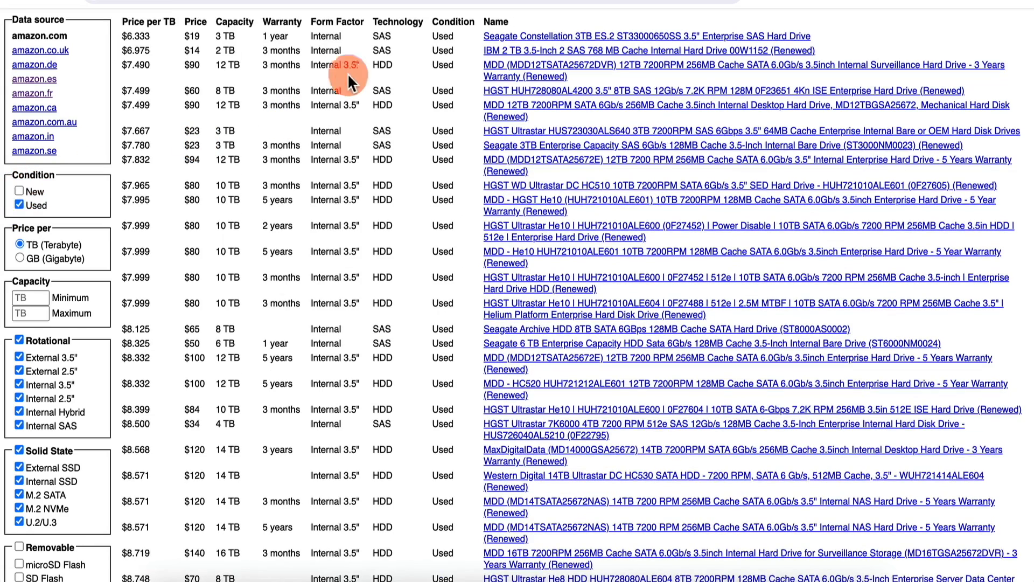
pyautogui.click(20, 190)
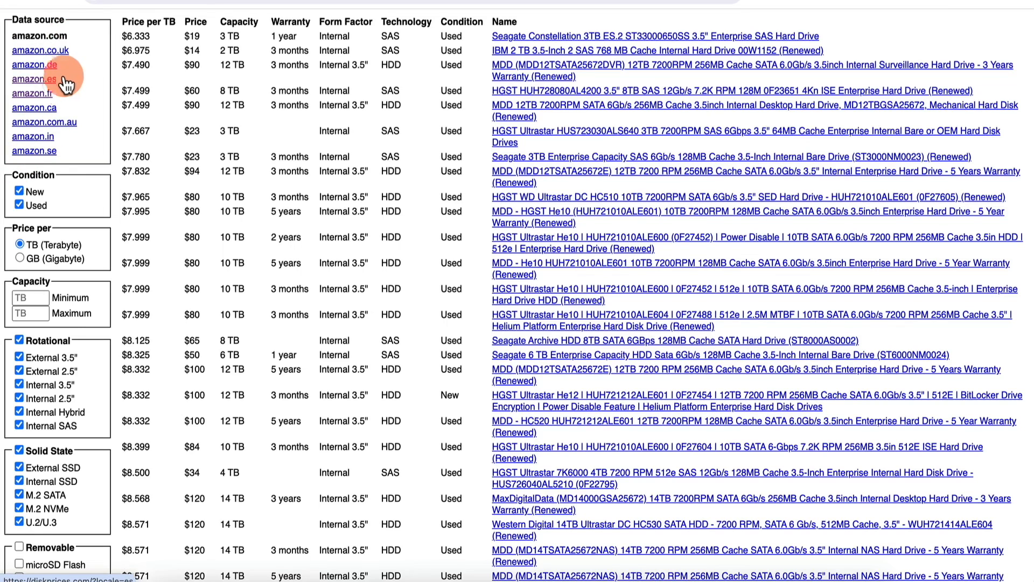
pyautogui.click(40, 110)
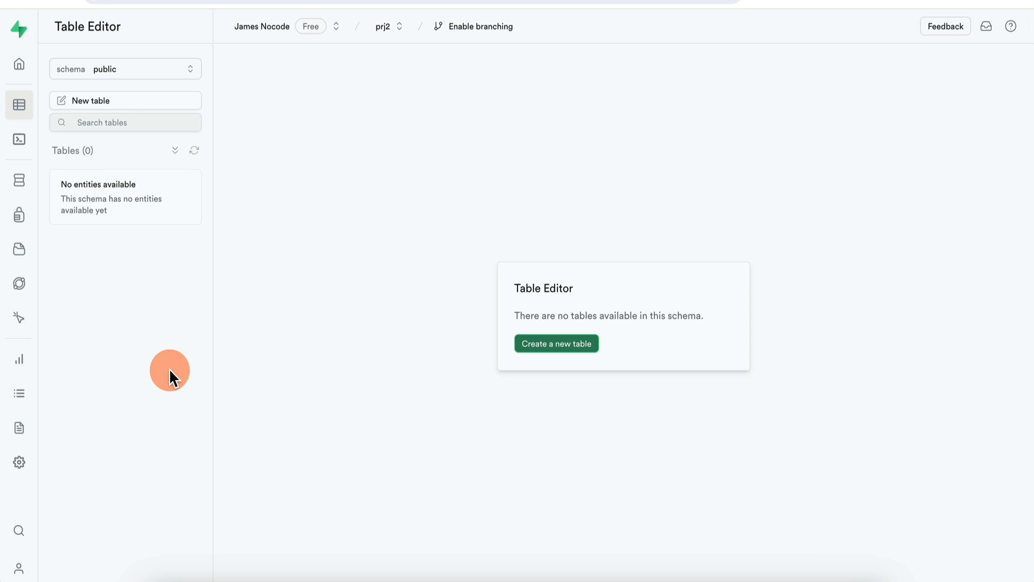
# Step: Switch to the Supabase project and start a new table named "products" in the public schema
pyautogui.click(120, 105)
pyautogui.click(767, 73)
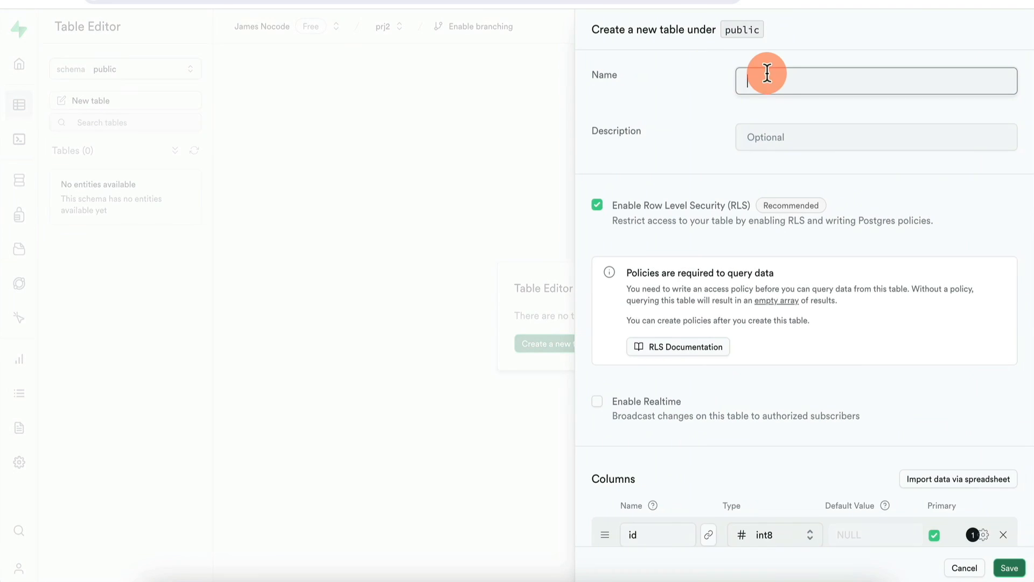
pyautogui.write('products')
pyautogui.click(781, 84)
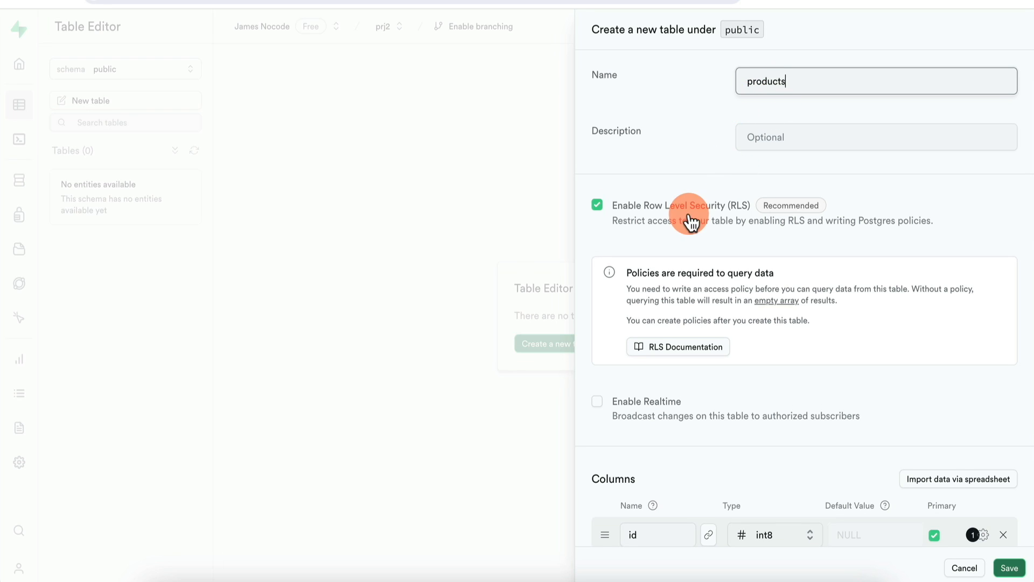
# Step: Add a column called "name" with the text data type to the new products table
pyautogui.scroll(-2, 688, 221)
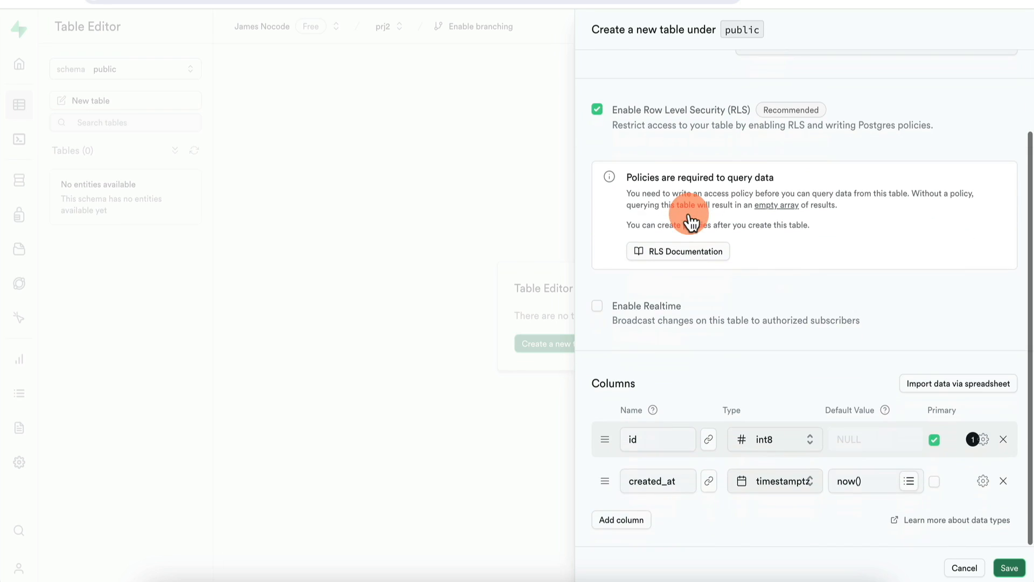
pyautogui.click(312, 0)
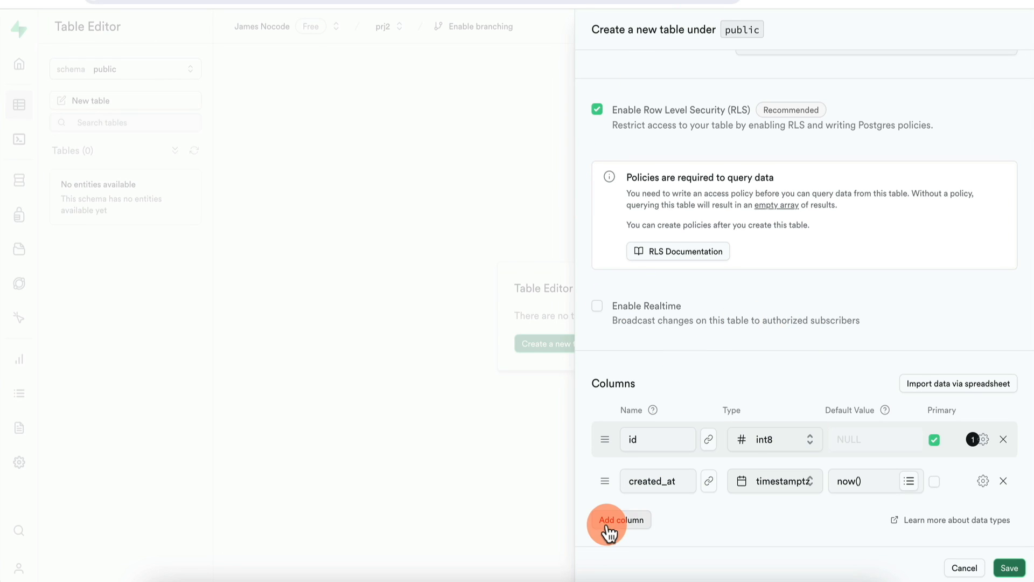
pyautogui.click(607, 522)
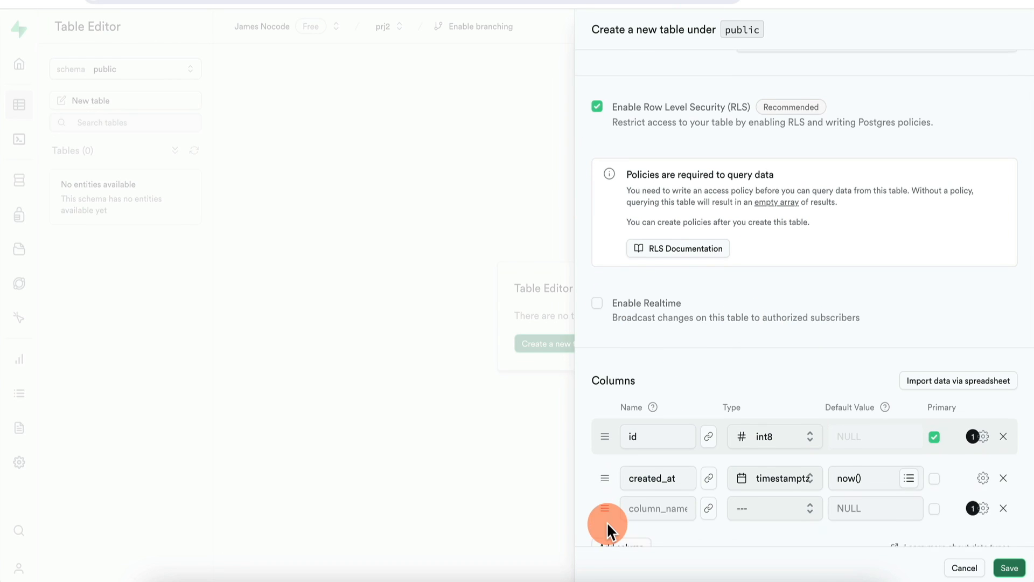
pyautogui.click(655, 480)
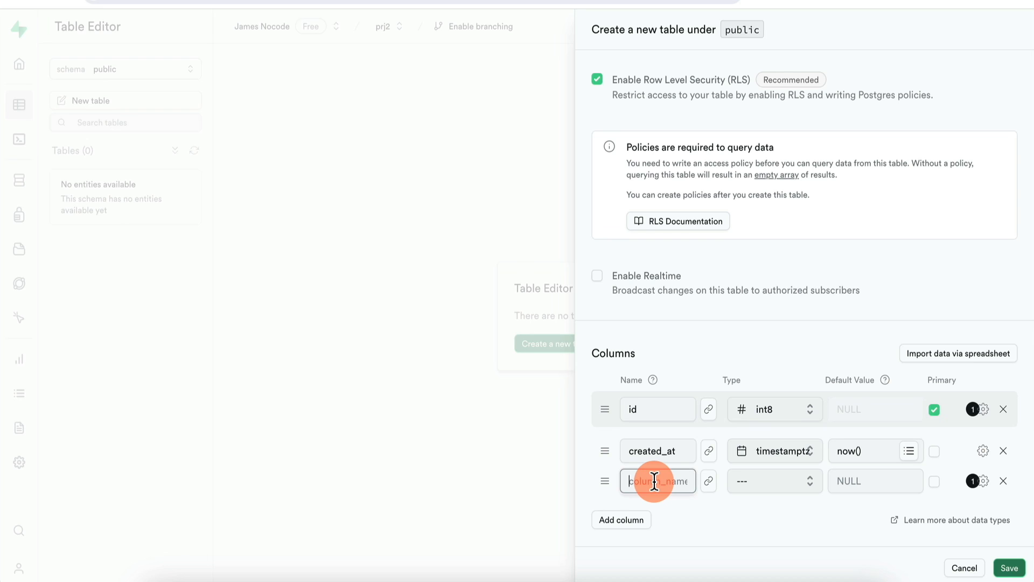
pyautogui.write('name')
pyautogui.click(753, 481)
pyautogui.scroll(-1, 756, 419)
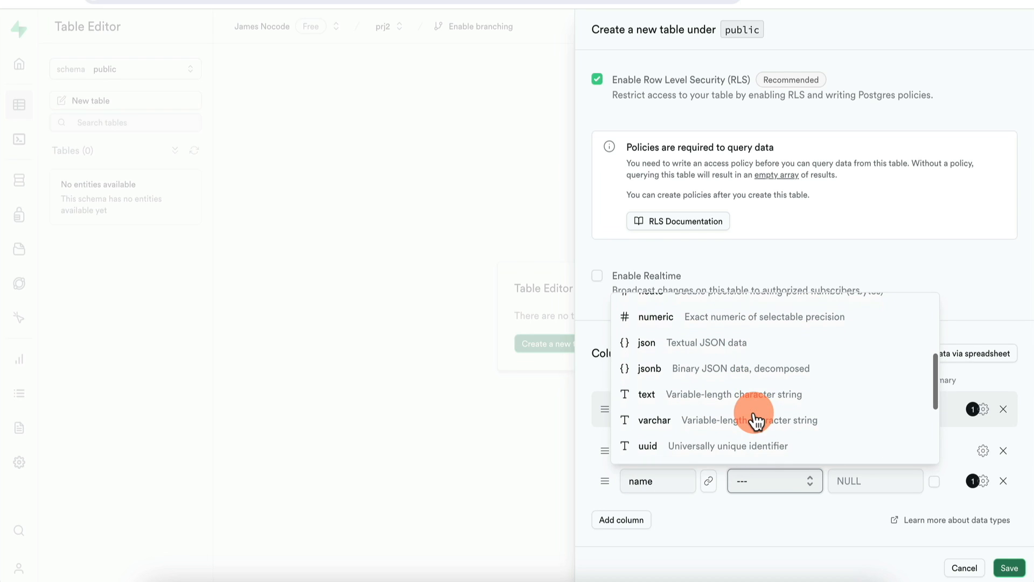
pyautogui.click(746, 395)
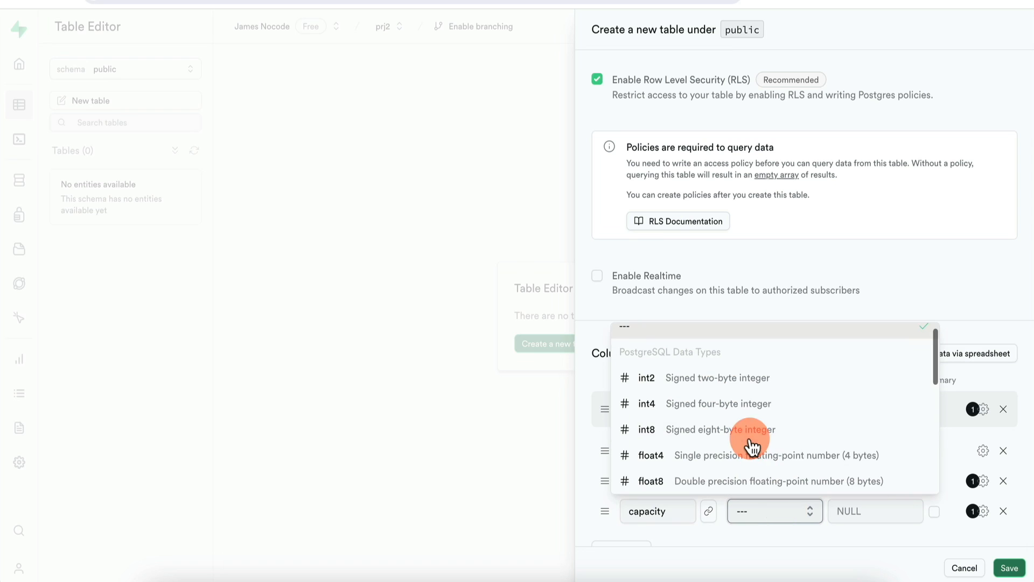
# Step: Add the "capacity" and "warranty" columns to the products table, both with the numeric data type
pyautogui.scroll(-2, 750, 445)
pyautogui.click(766, 416)
pyautogui.click(622, 538)
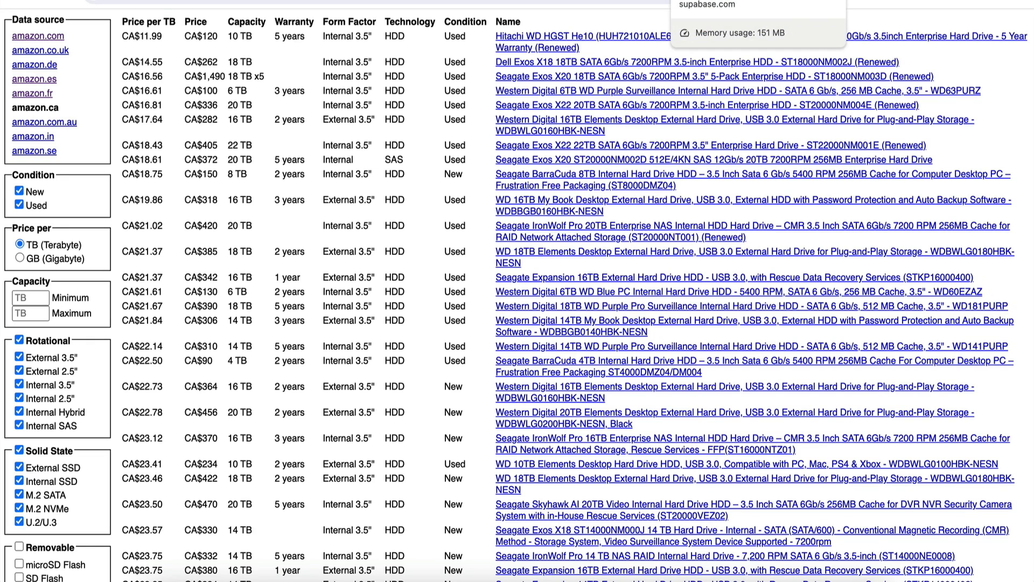
pyautogui.scroll(-3, 762, 415)
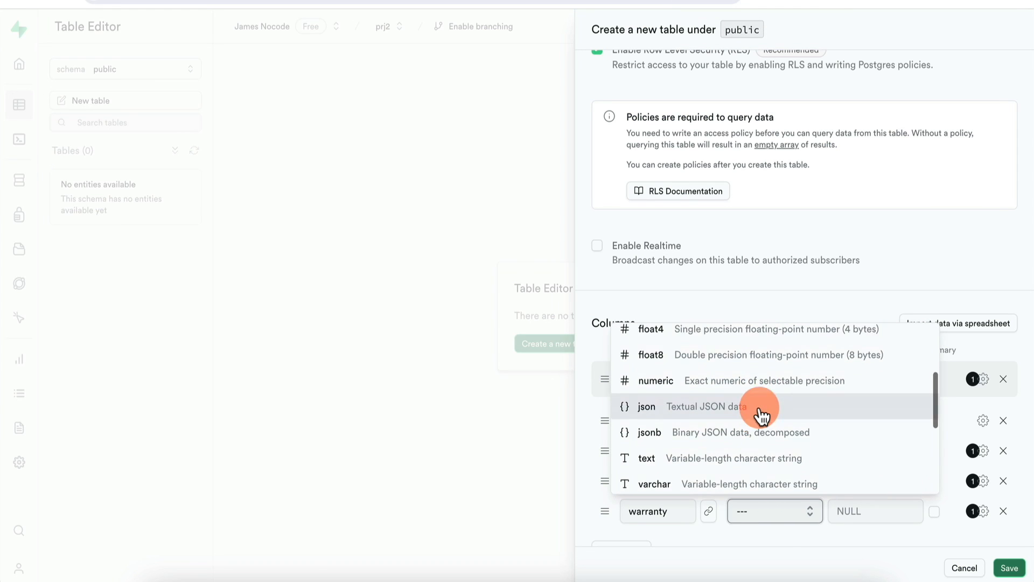
pyautogui.click(780, 397)
# Step: Add the "form_factor" and "tech" columns to the products table, both with the text data type
pyautogui.click(633, 527)
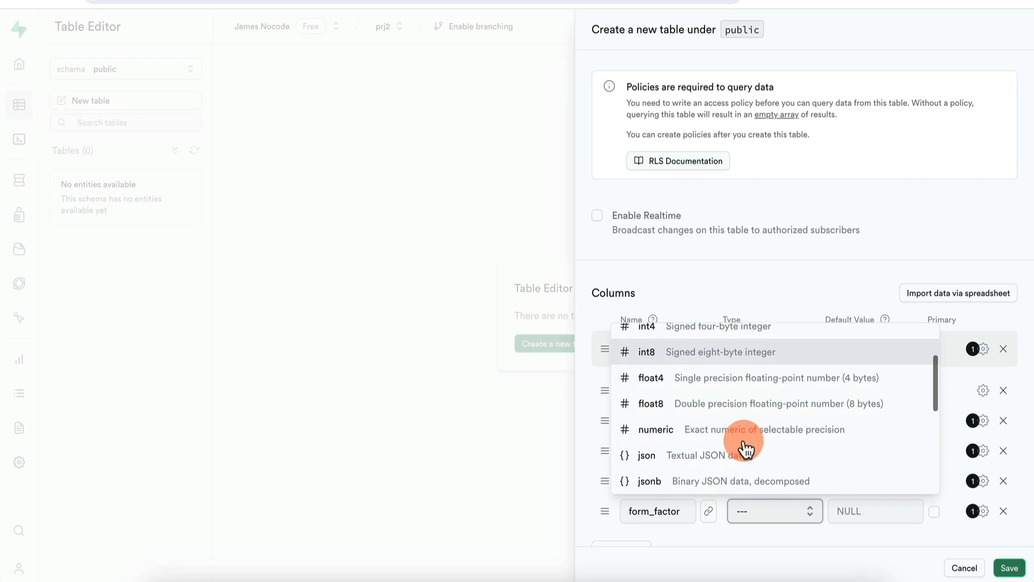
pyautogui.scroll(-2, 743, 448)
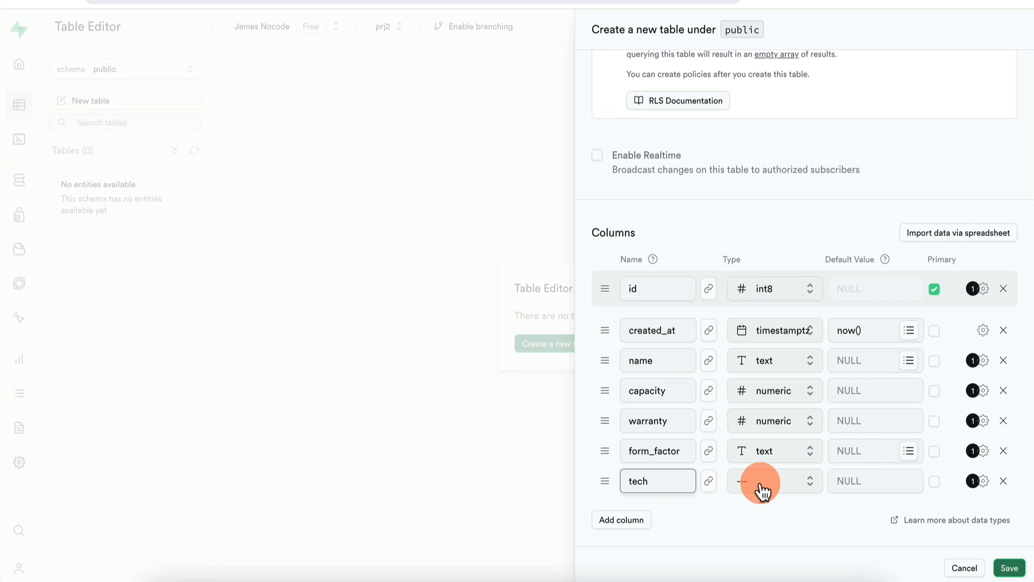
pyautogui.click(761, 490)
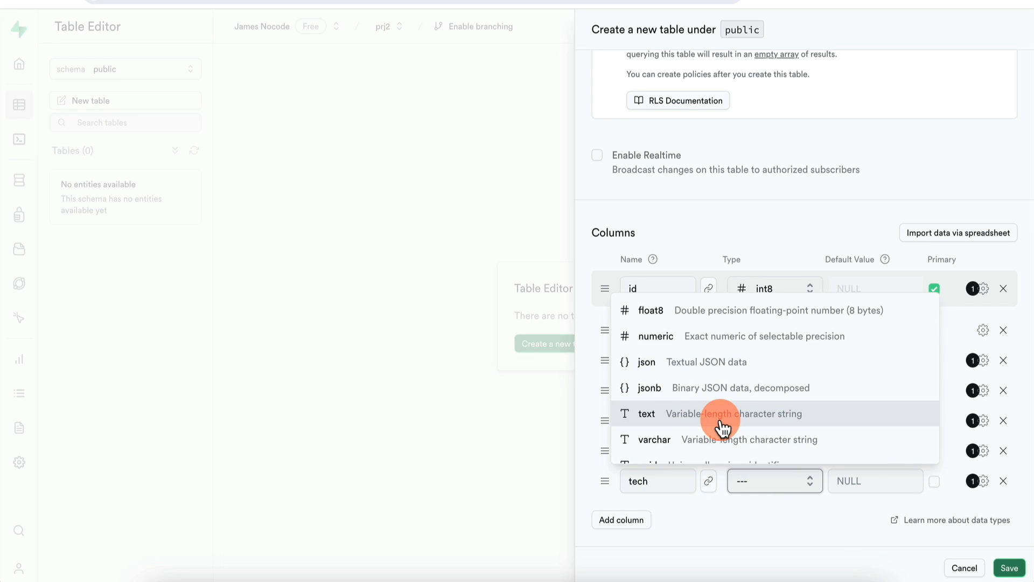
pyautogui.click(719, 419)
# Step: Add a "condition" column with the text data type after the tech column
pyautogui.click(631, 520)
pyautogui.write('co')
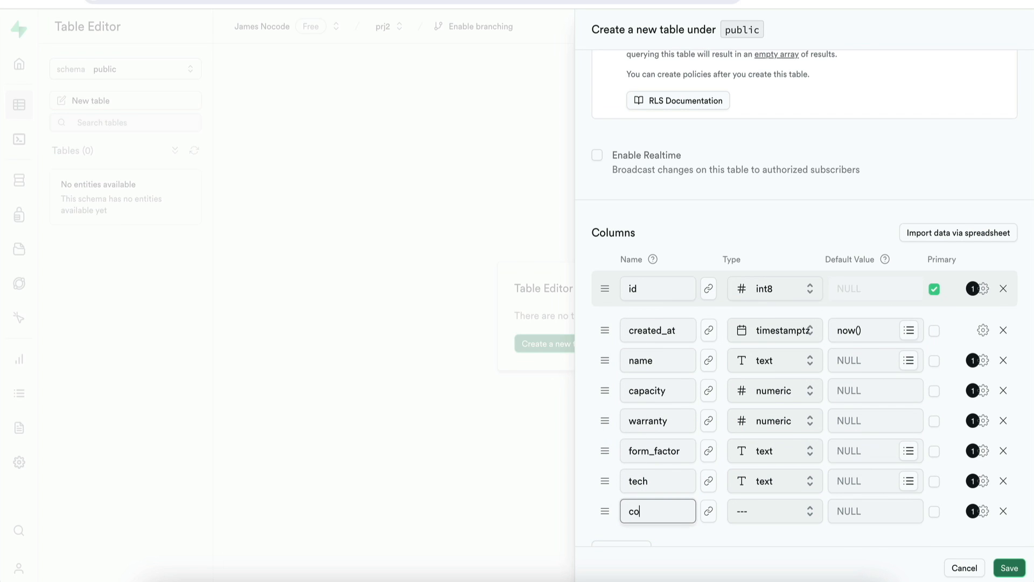
pyautogui.write('ndition')
pyautogui.click(774, 511)
pyautogui.click(704, 455)
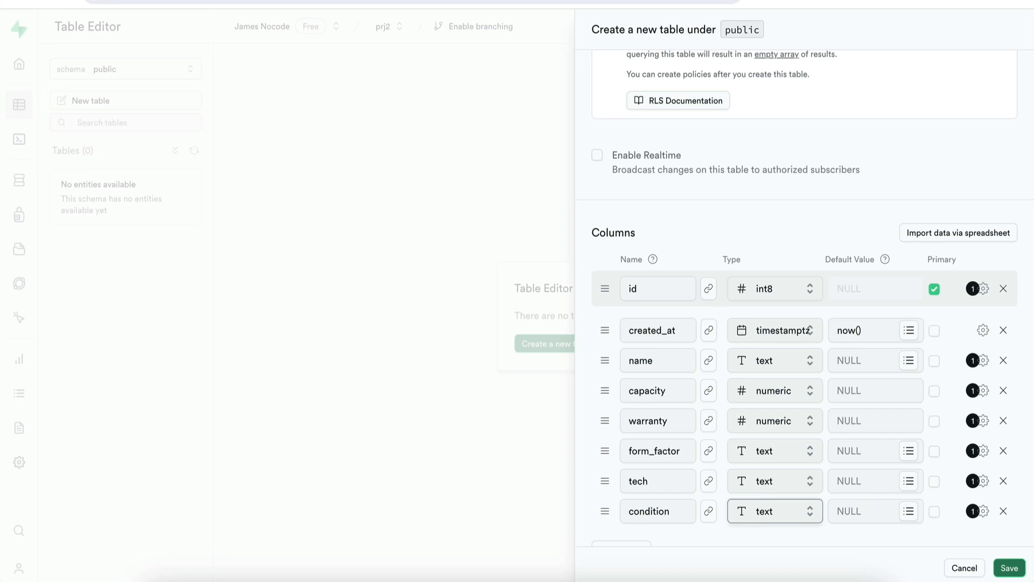
# Step: Add a "link" column with the text data type after the condition column
pyautogui.scroll(-1, 595, 397)
pyautogui.click(634, 524)
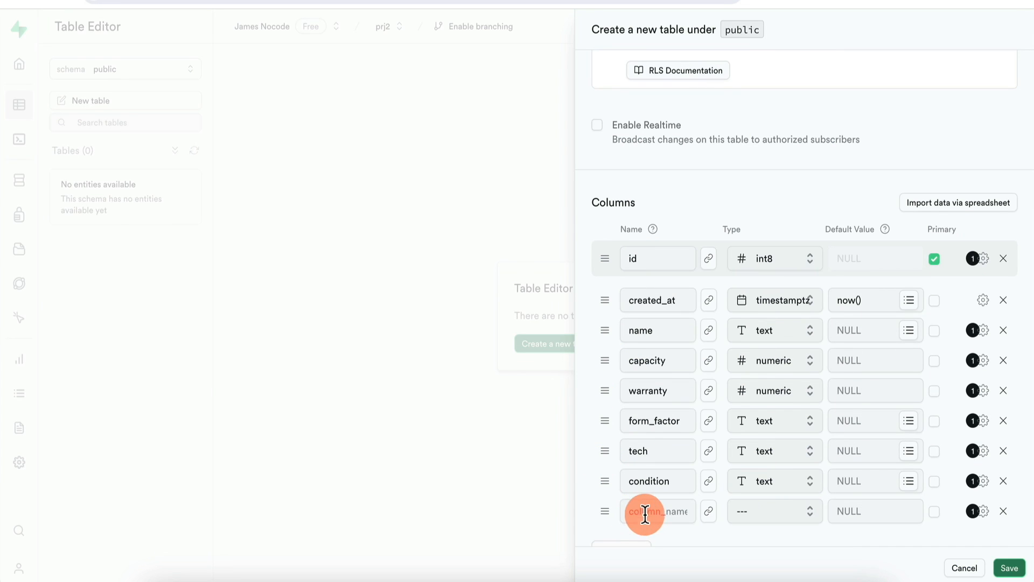
pyautogui.click(656, 510)
pyautogui.write('link')
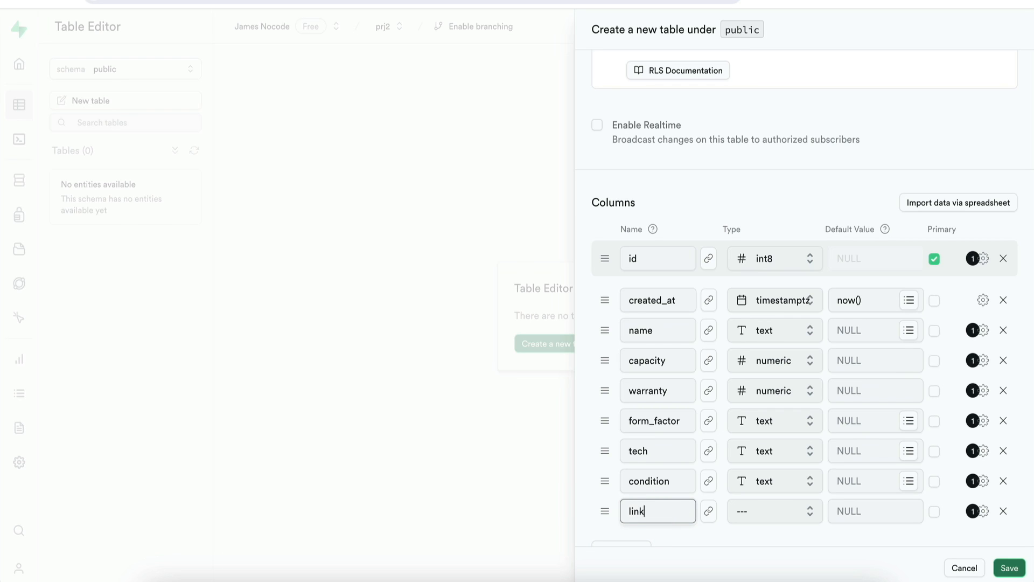
pyautogui.click(787, 509)
pyautogui.click(700, 384)
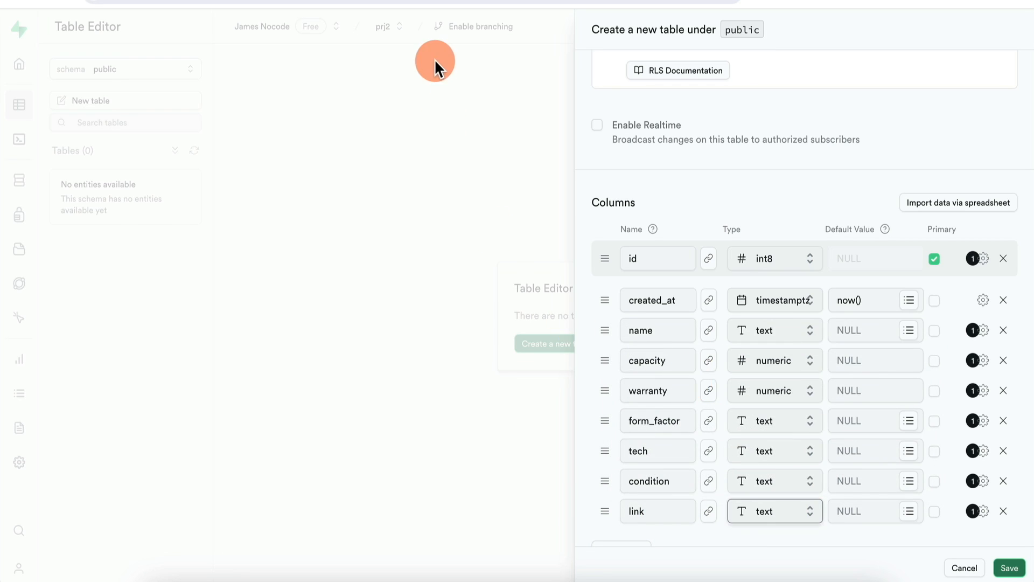
# Step: Add a "price" column with the numeric data type and move it directly below the name column
pyautogui.scroll(-1, 628, 450)
pyautogui.click(613, 525)
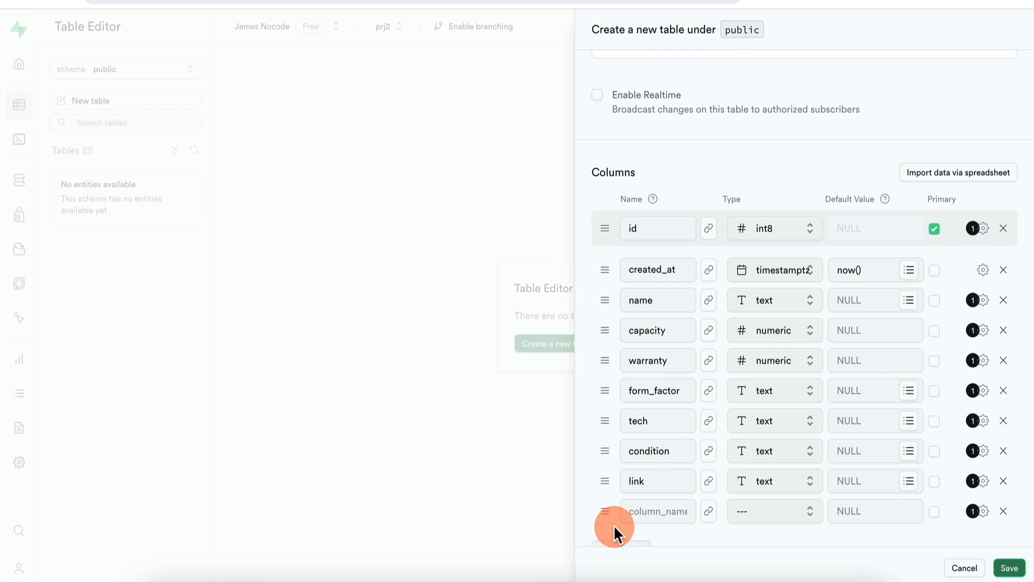
pyautogui.click(663, 503)
pyautogui.write('price')
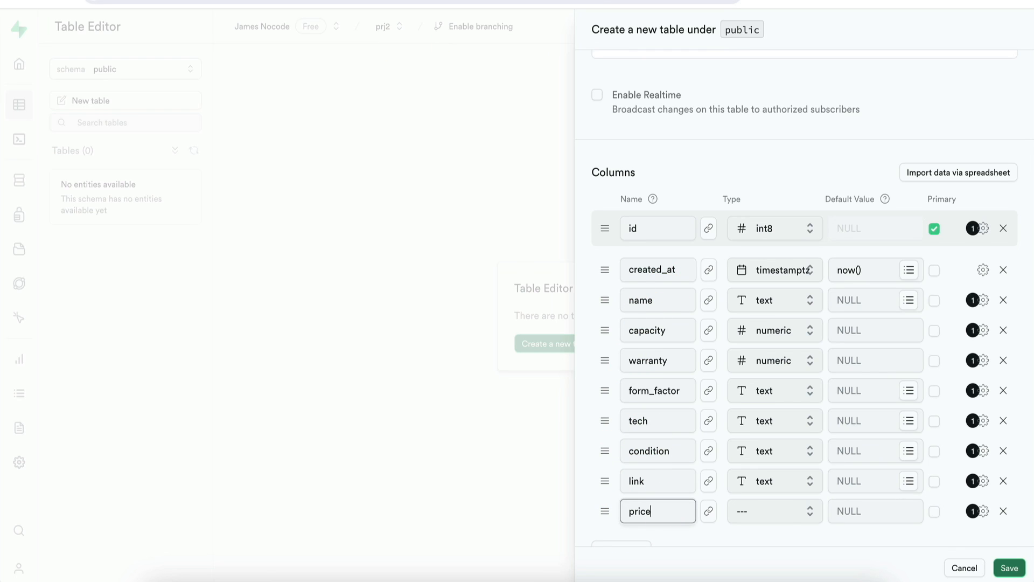
pyautogui.click(781, 515)
pyautogui.scroll(-3, 761, 431)
pyautogui.click(757, 385)
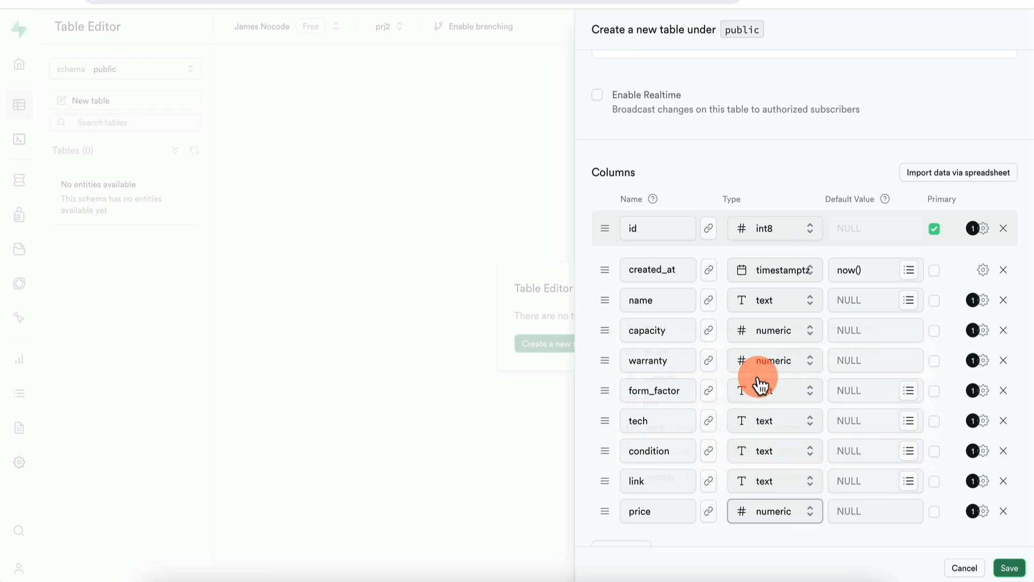
pyautogui.moveTo(606, 488); pyautogui.dragTo(603, 298)
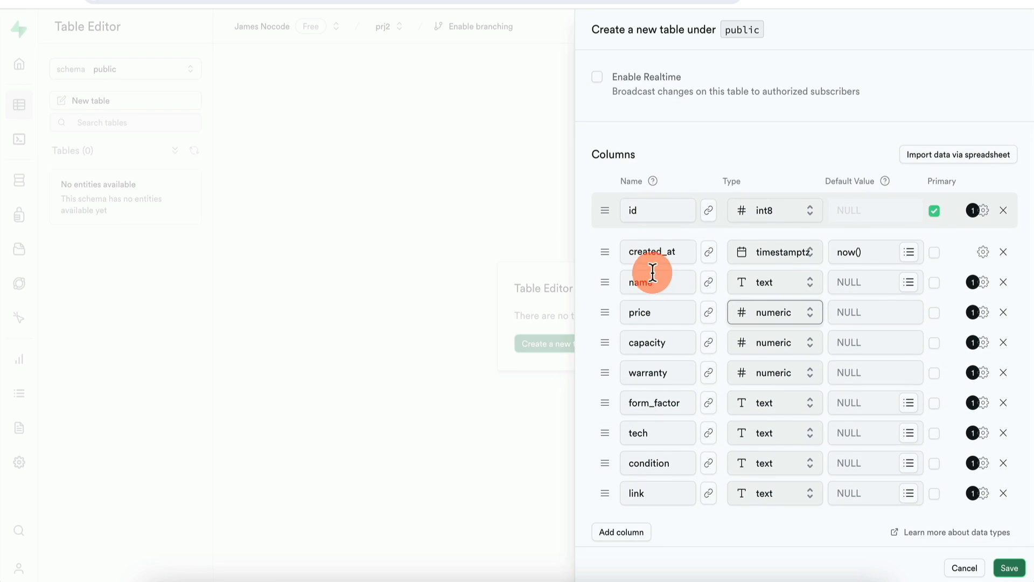
# Step: Add a "price_per_capacity" column with the numeric data type and move it directly below the capacity column
pyautogui.scroll(-1, 617, 520)
pyautogui.click(617, 520)
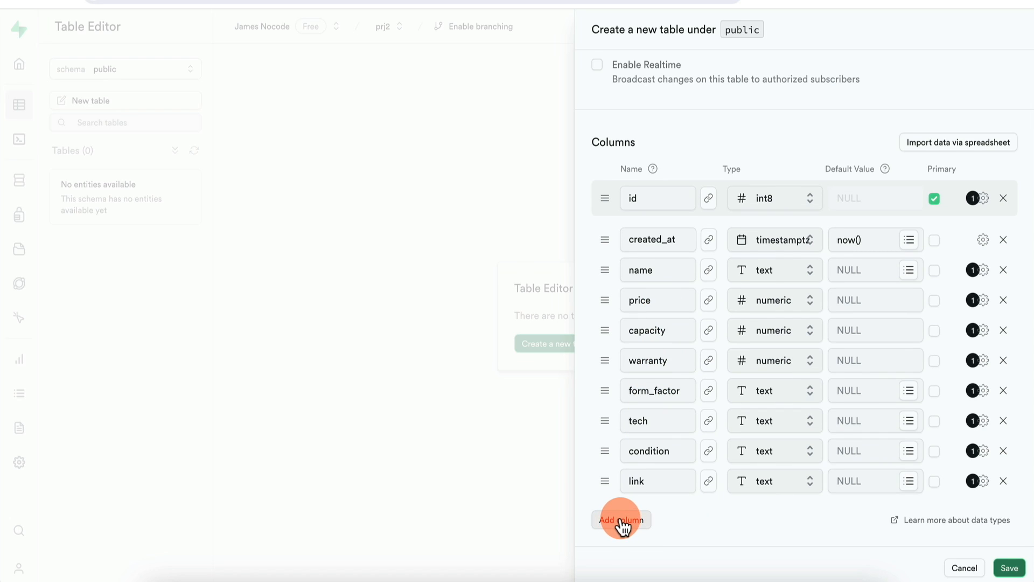
pyautogui.scroll(-1, 656, 506)
pyautogui.click(655, 476)
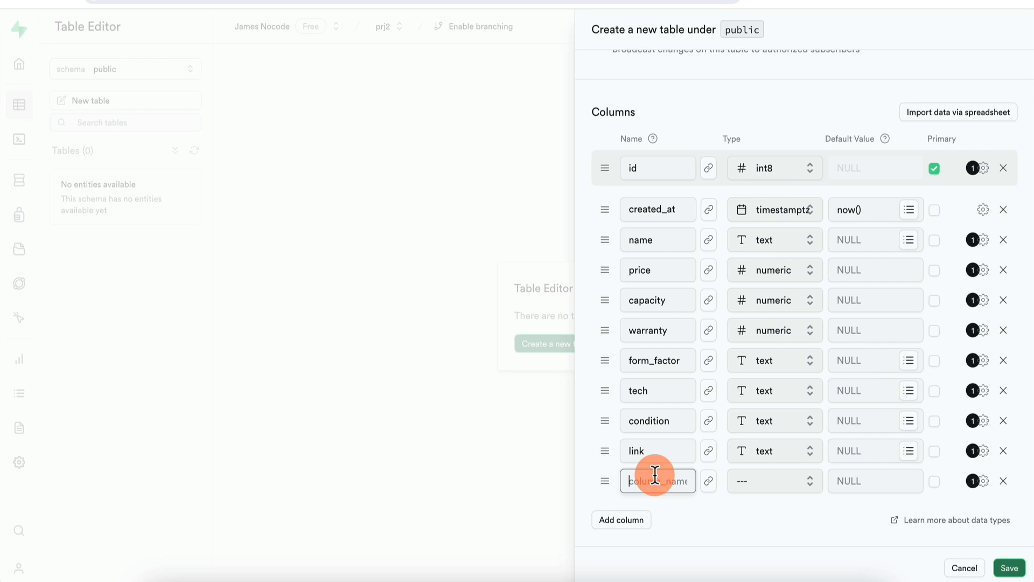
pyautogui.write('price')
pyautogui.write('_per_capac')
pyautogui.click(774, 481)
pyautogui.scroll(-3, 743, 410)
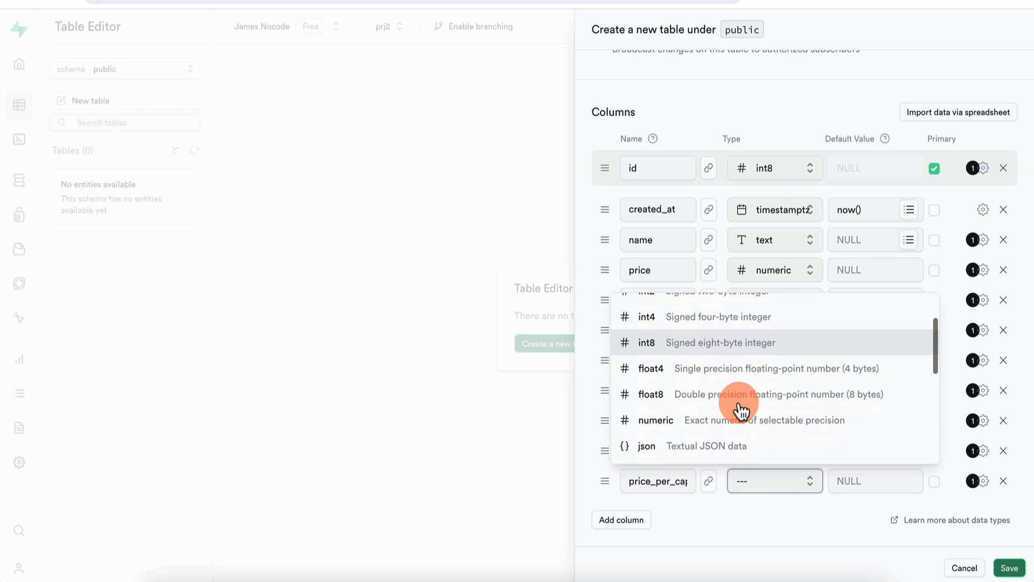
pyautogui.click(745, 346)
pyautogui.moveTo(604, 479); pyautogui.dragTo(601, 319)
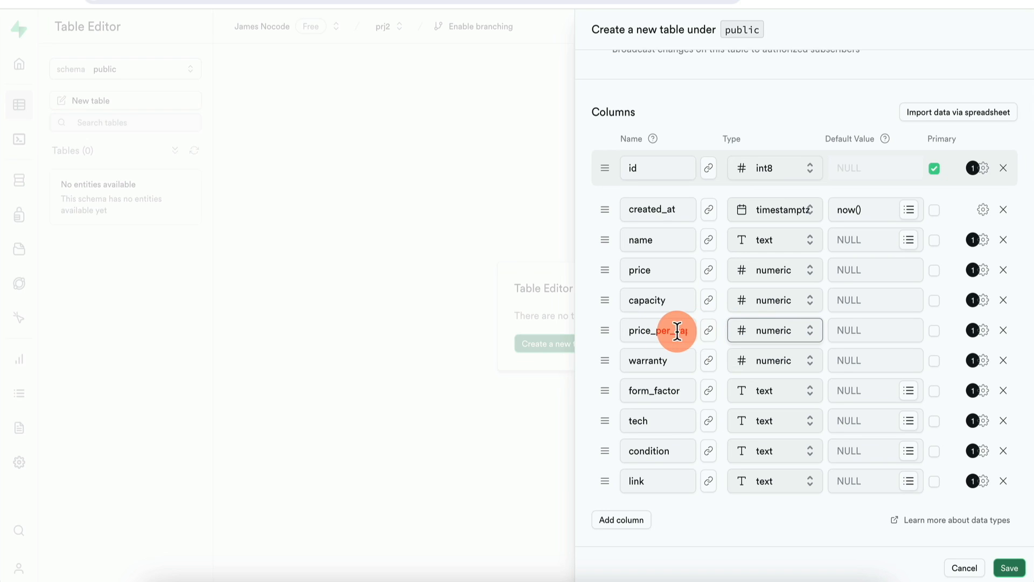
# Step: Save the products table and look over its columns in the table editor
pyautogui.click(1009, 568)
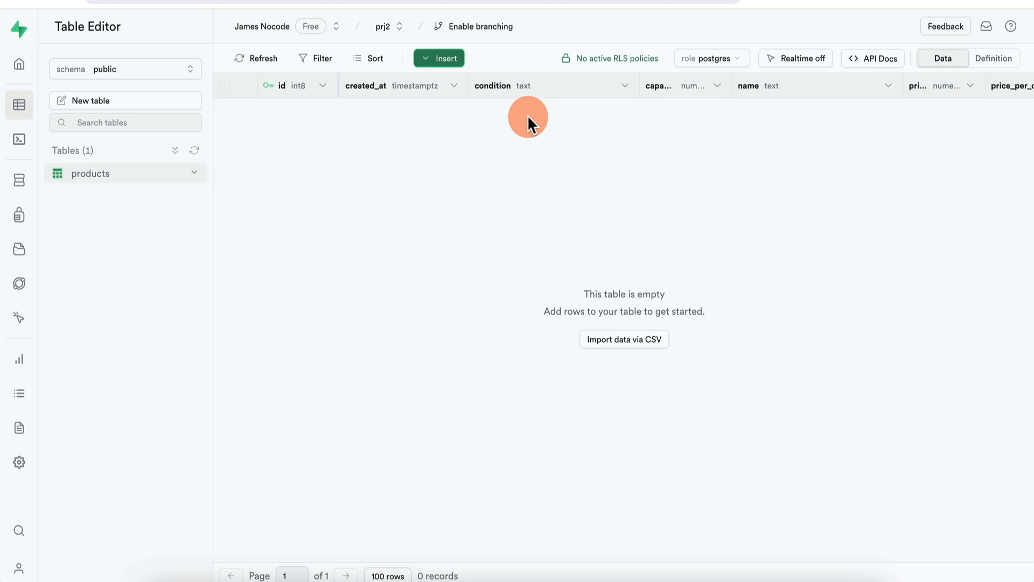
pyautogui.hscroll(3, 634, 131)
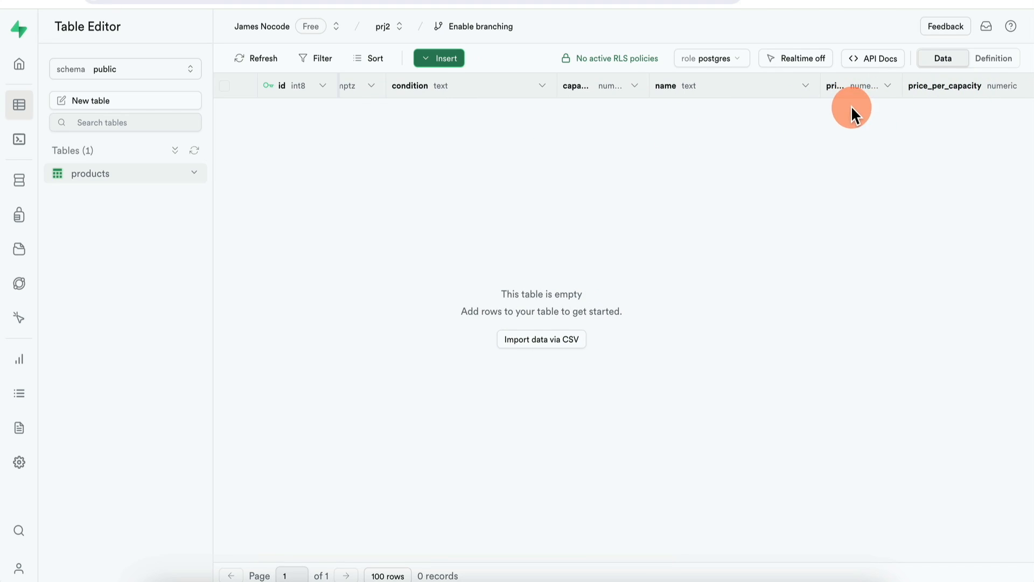
pyautogui.hscroll(-3, 410, 169)
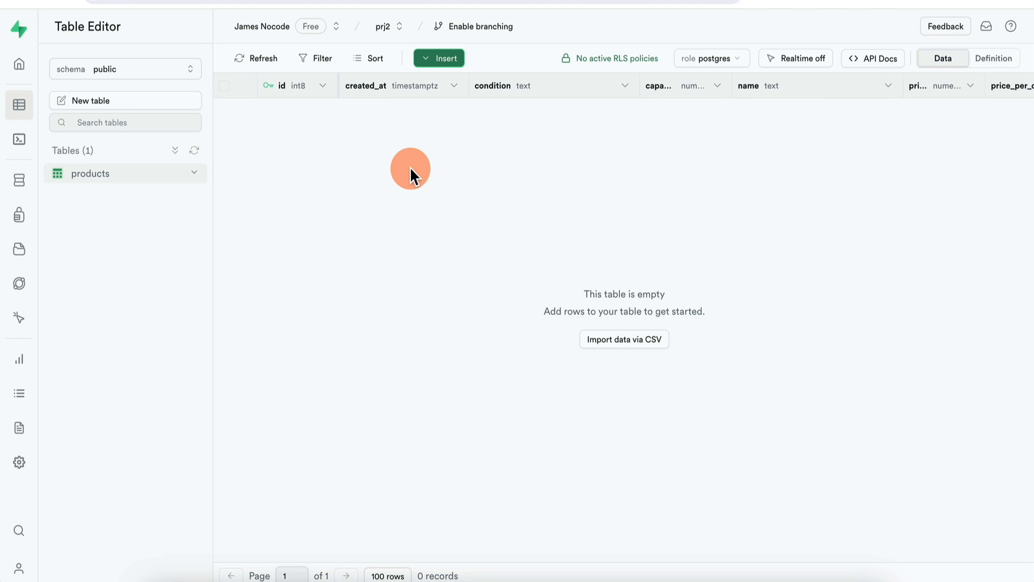
# Step: View the database triggers list, and run SQL creating the trigger function calculate_price_per_capacity() that sets price_per_capacity to price / NULLIF(capacity, 0)
pyautogui.click(20, 183)
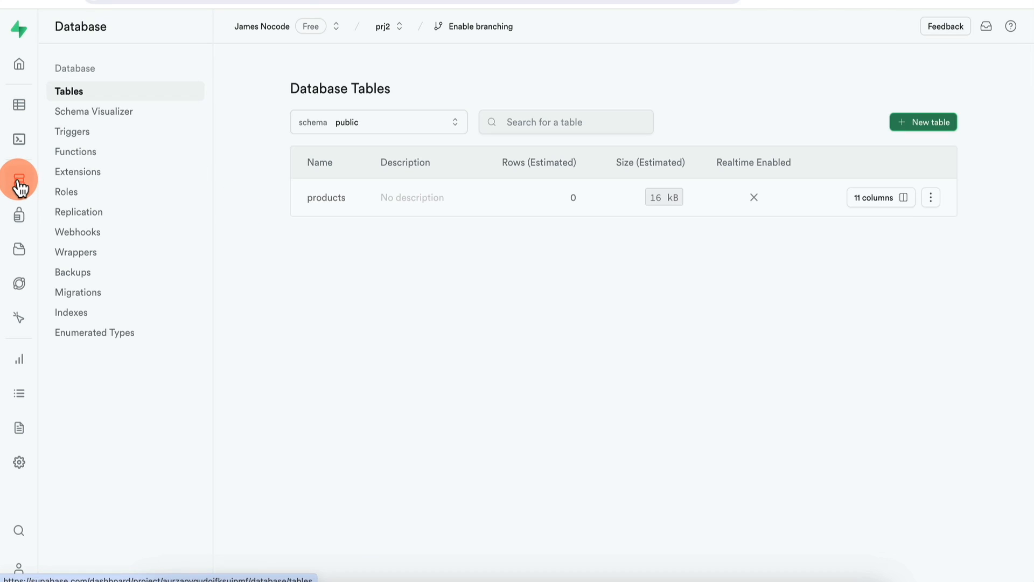
pyautogui.click(86, 135)
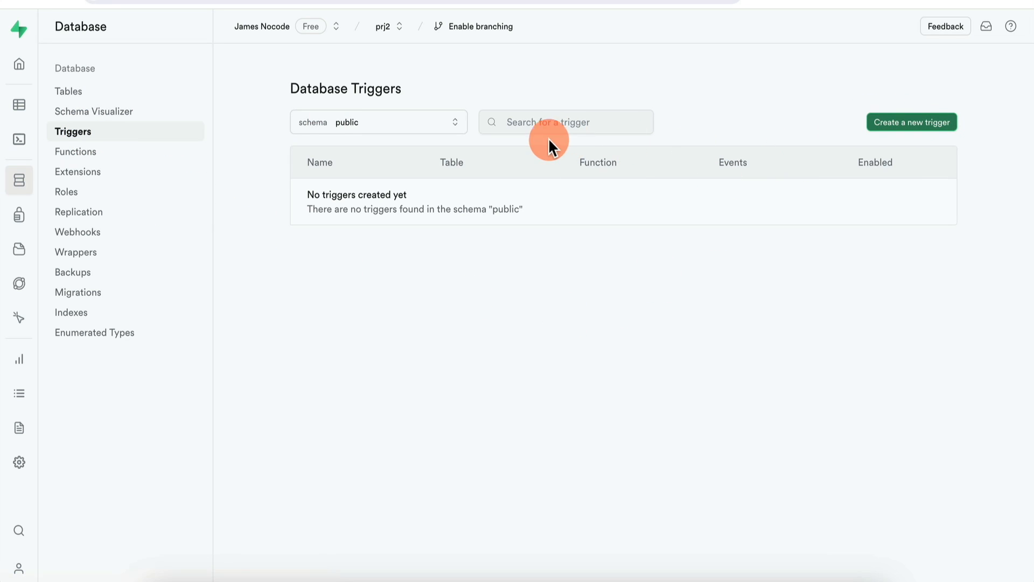
pyautogui.click(20, 142)
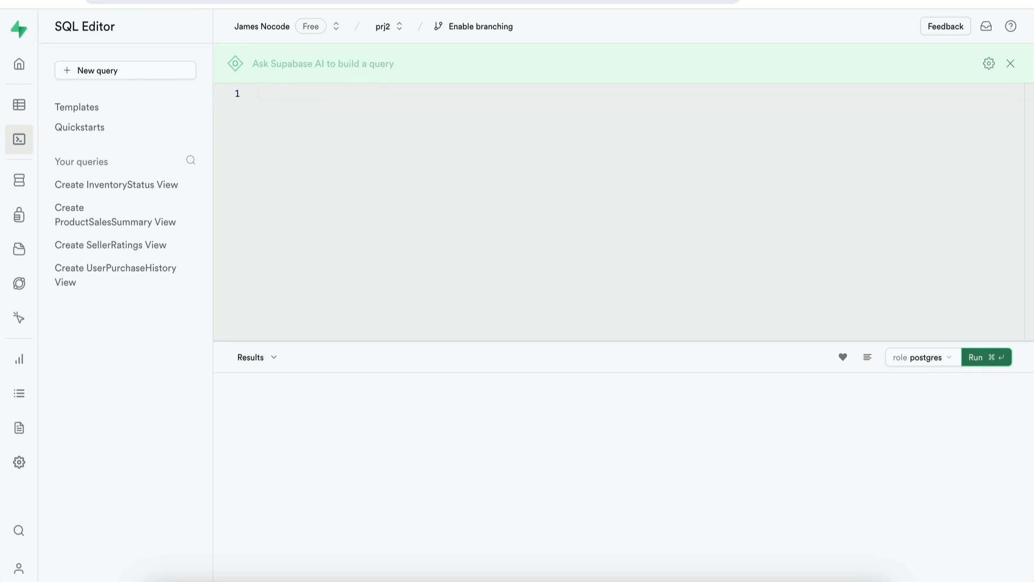
pyautogui.write('CREATE OR REPLACE FUNCTION calculate_price_per_capacity() RETURNS TRIGGER AS $$ BEGIN     NEW.price_per_capacity := NEW.price / NULLIF(NEW.capacity, 0);     RETURN NEW; END; $$ LANGUAGE plpgsql;')
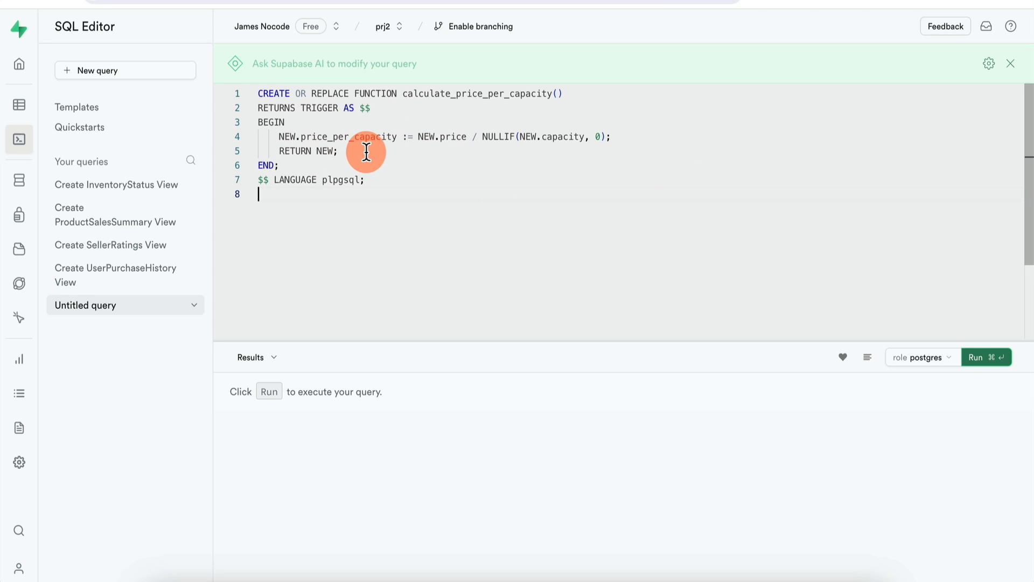
pyautogui.press('super+Return')
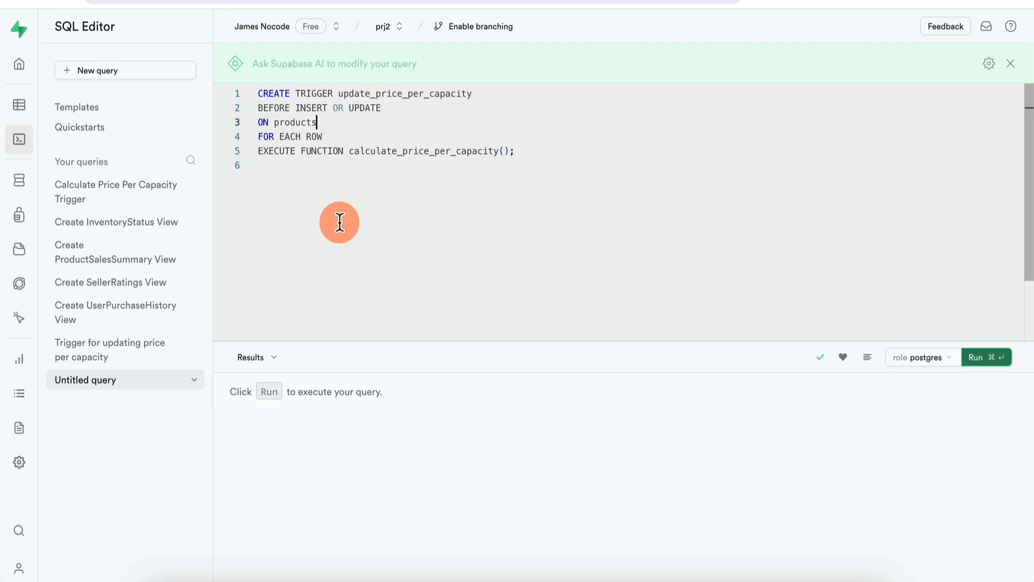
# Step: Run SQL creating the trigger update_price_per_capacity before insert or update on products to execute calculate_price_per_capacity(), and view the database functions list
pyautogui.click(361, 120)
pyautogui.press('super+Return')
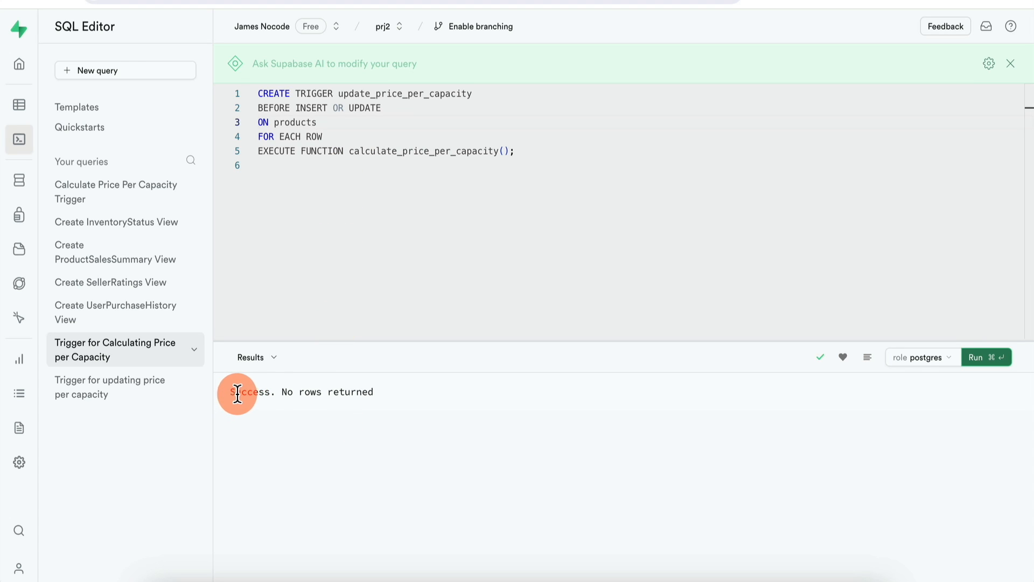
pyautogui.click(20, 180)
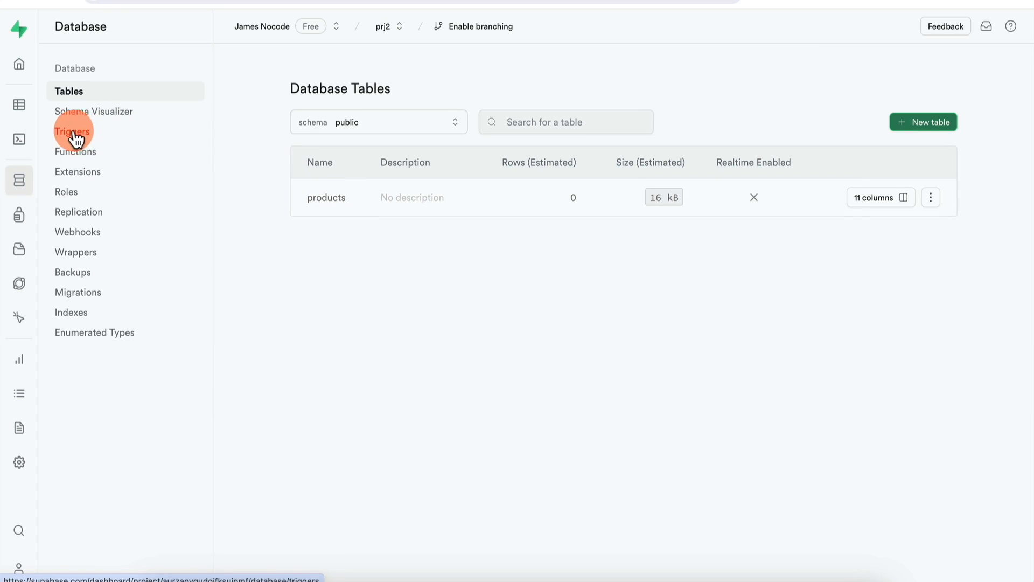
pyautogui.click(94, 159)
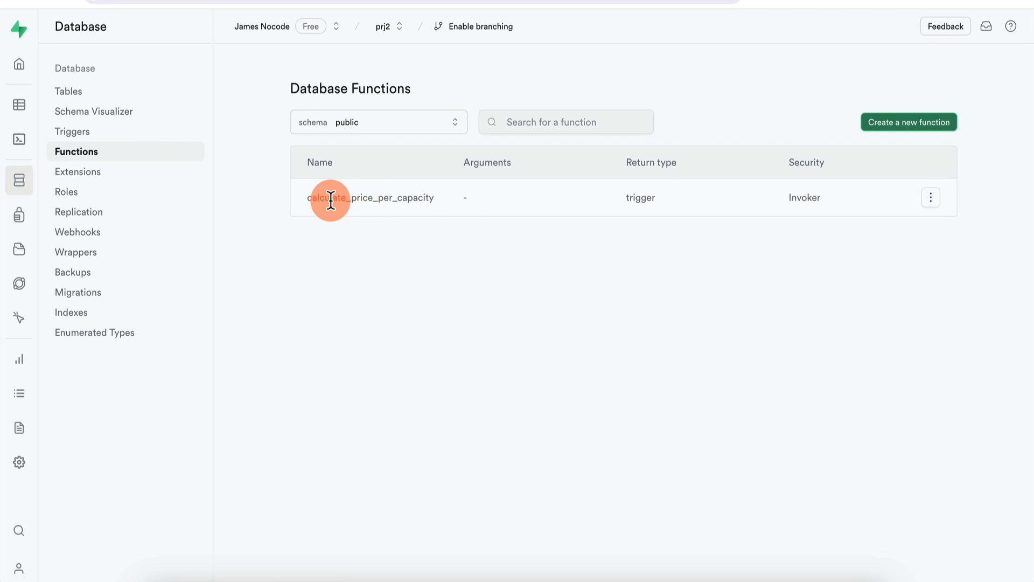
# Step: View the database triggers list and inspect the settings of the update_price_per_capacity trigger
pyautogui.click(934, 196)
pyautogui.click(853, 189)
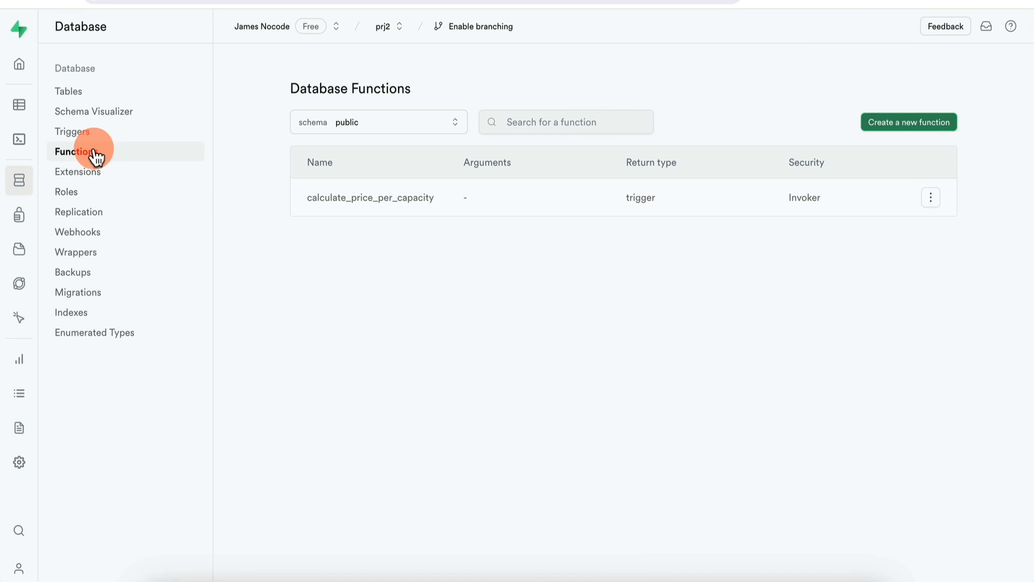
pyautogui.click(98, 136)
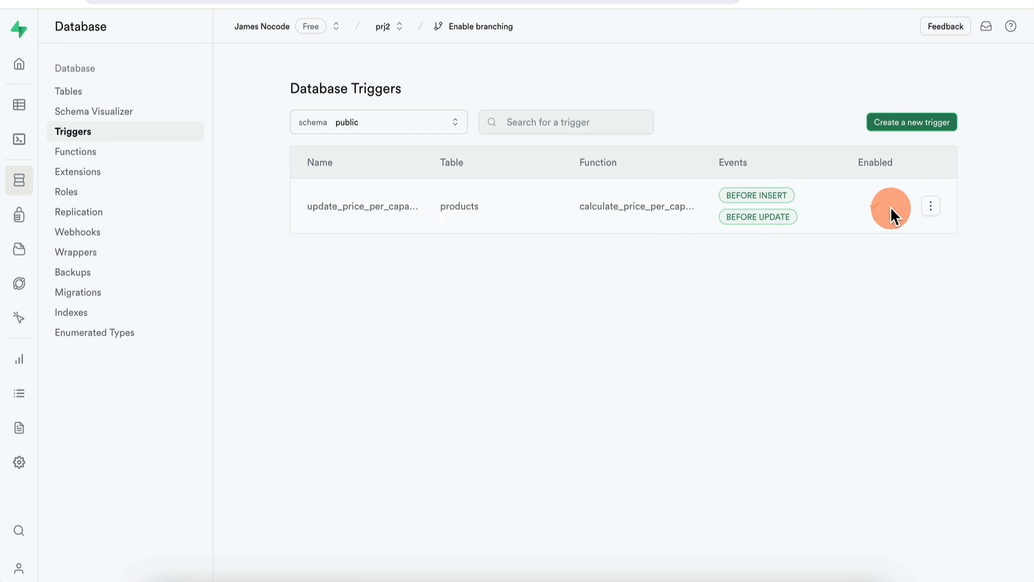
pyautogui.click(931, 207)
pyautogui.click(901, 234)
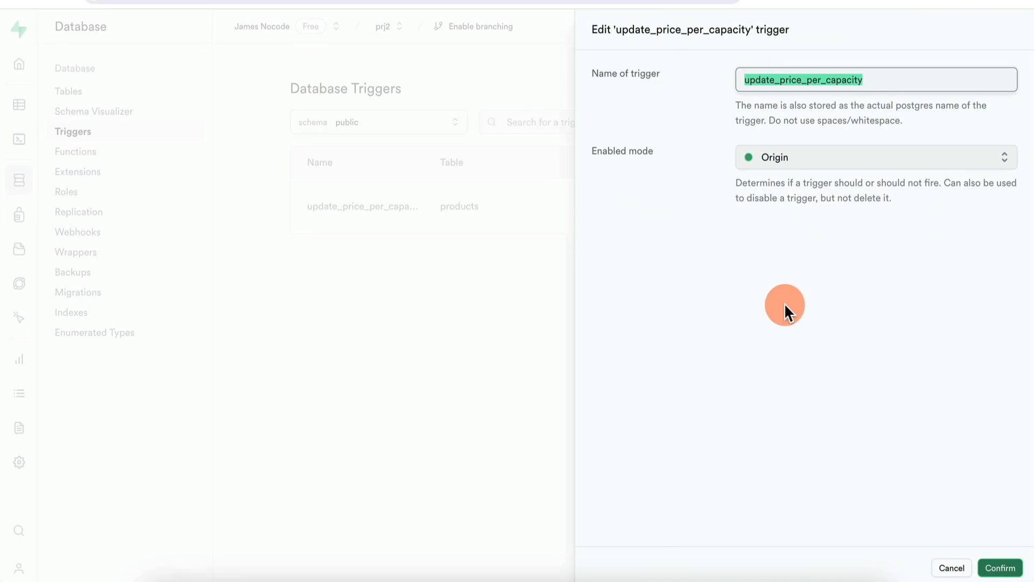
pyautogui.click(832, 81)
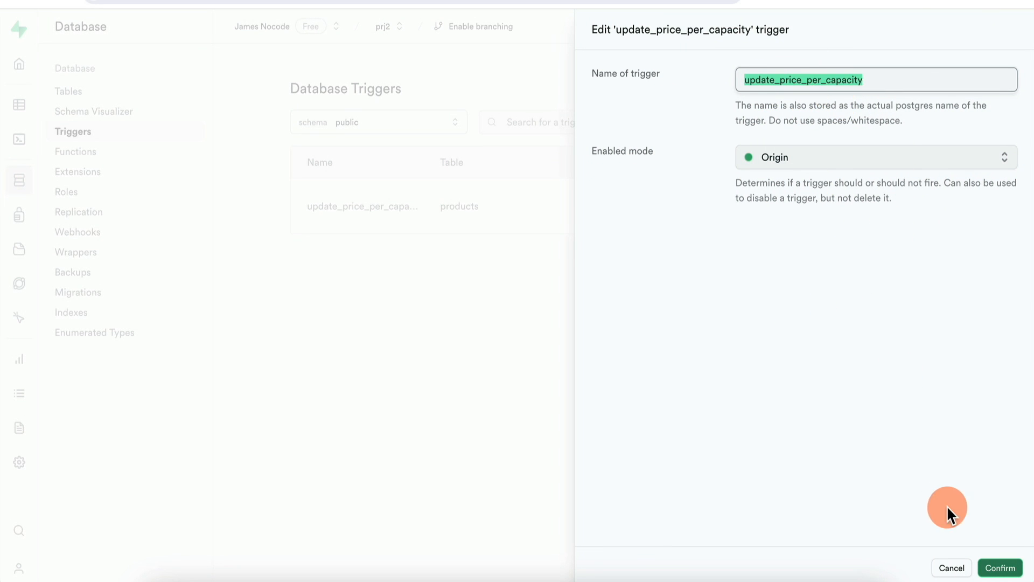
pyautogui.click(952, 568)
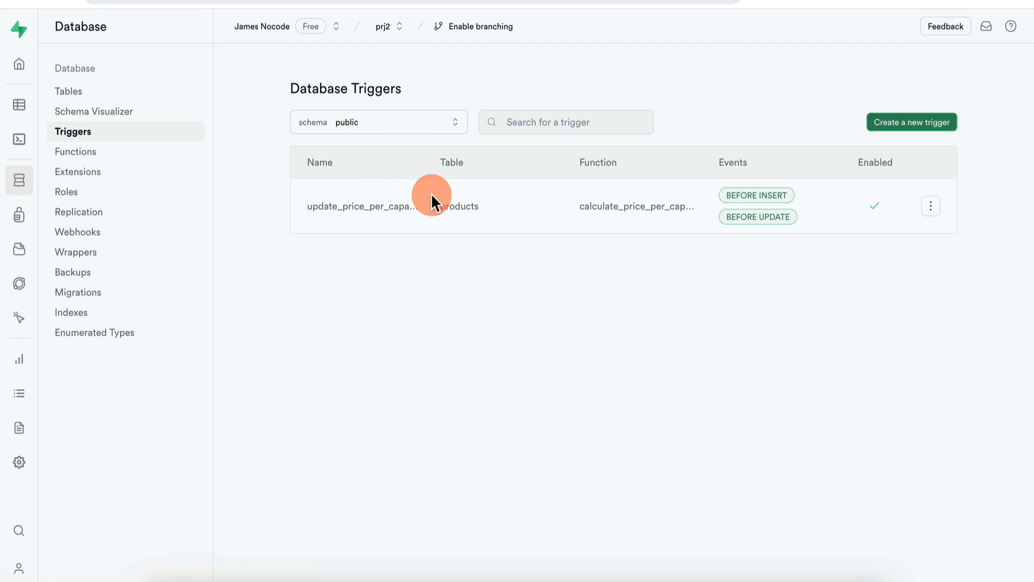
# Step: Open the products table in the table editor and start a new row with its optional fields in view
pyautogui.click(20, 108)
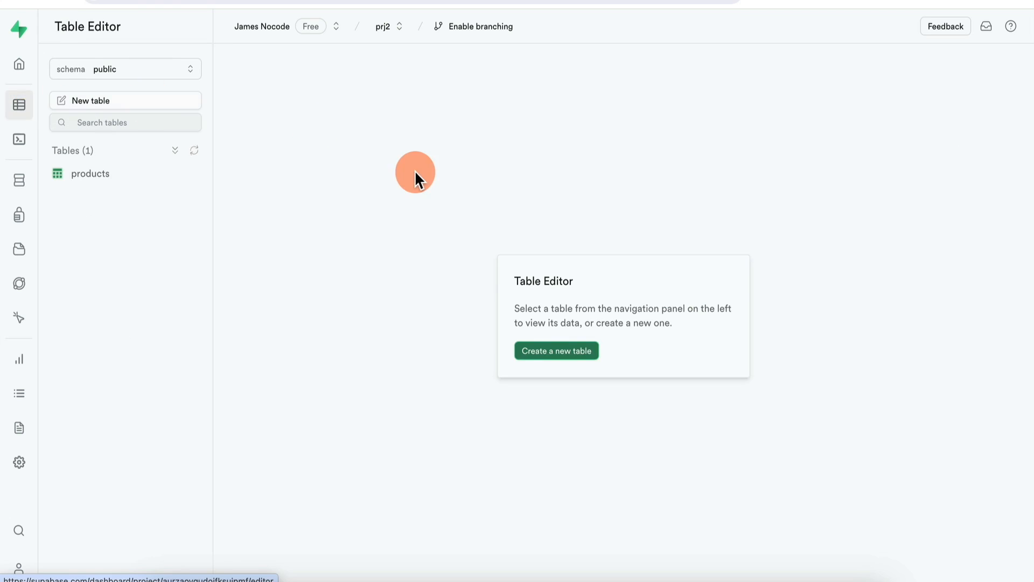
pyautogui.click(105, 174)
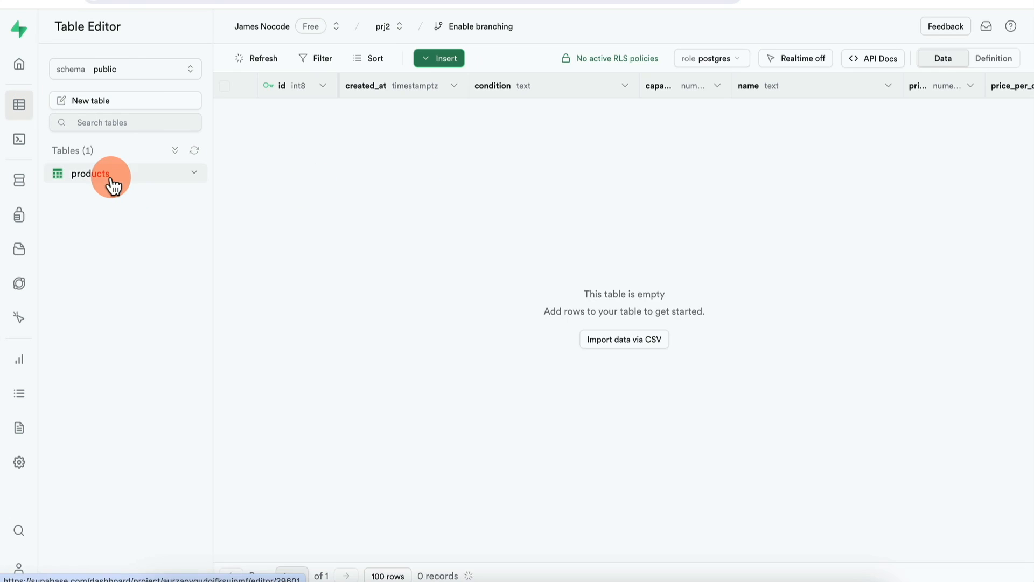
pyautogui.click(454, 61)
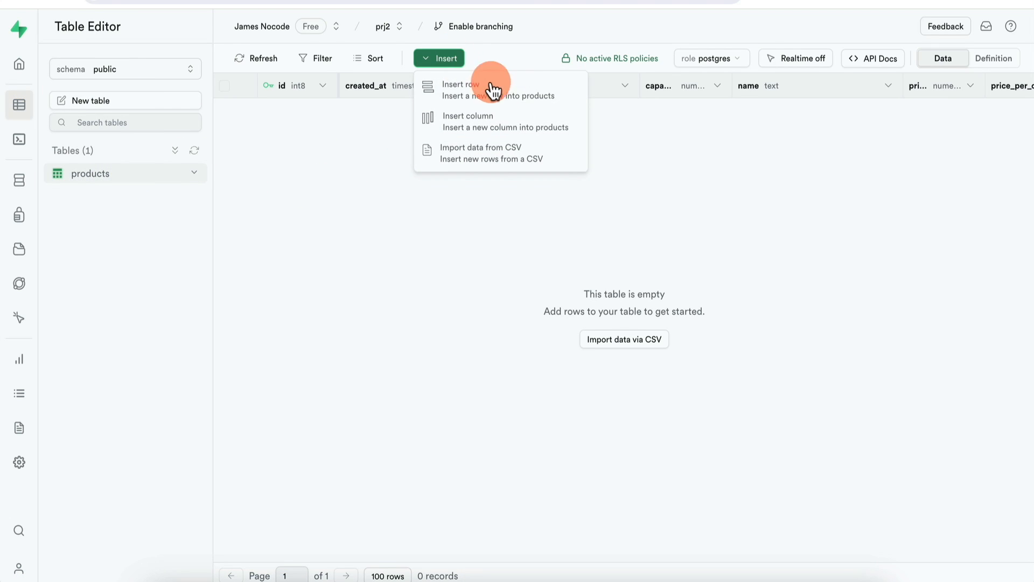
pyautogui.click(515, 94)
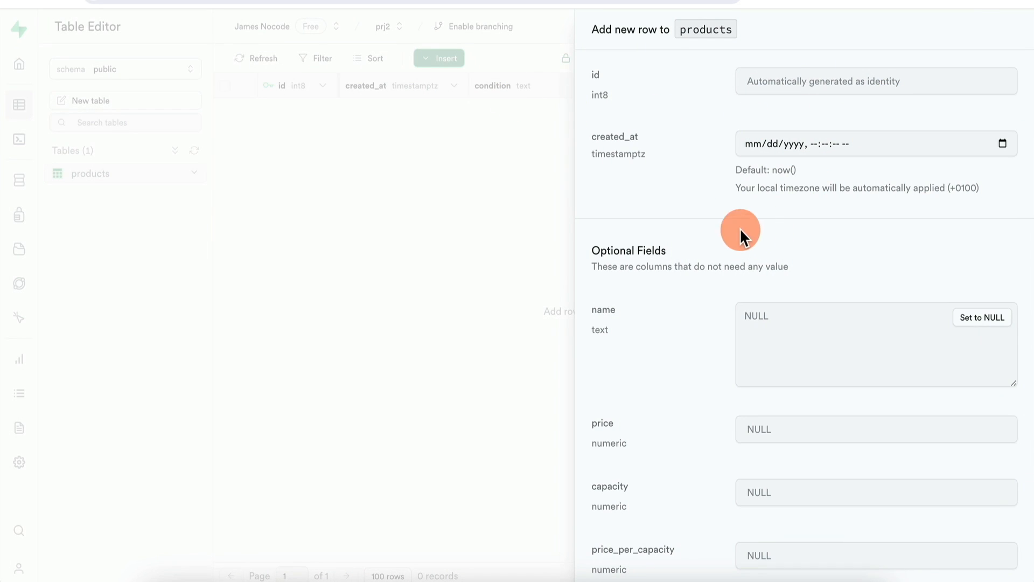
pyautogui.scroll(-3, 754, 208)
pyautogui.click(826, 199)
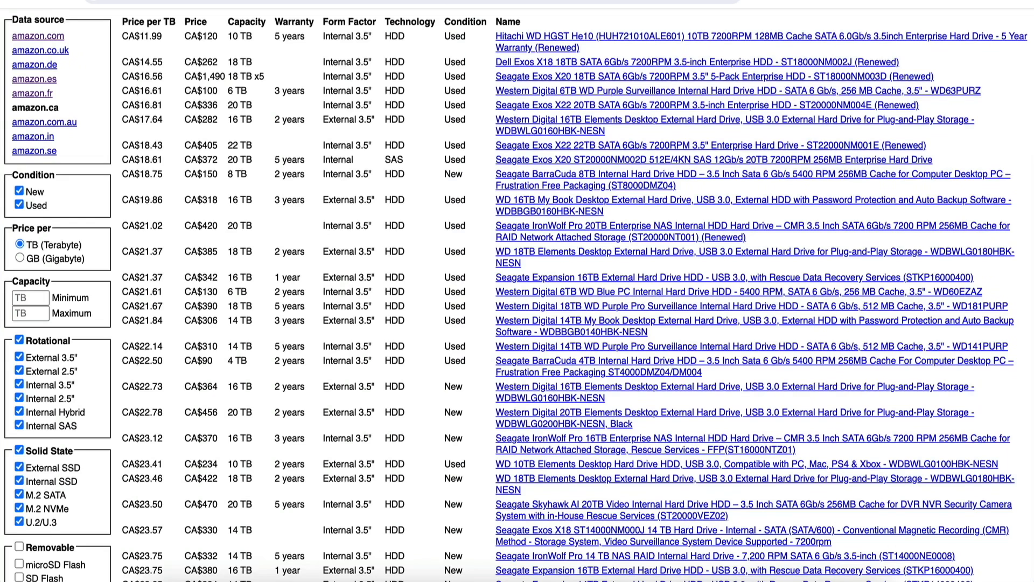
# Step: Switch diskprices to amazon.com and copy "Seagate Constellation 3TB ES.2 ST33000650SS 3.5" Enterprise SAS Hard Drive" into the new row's name
pyautogui.click(591, 46)
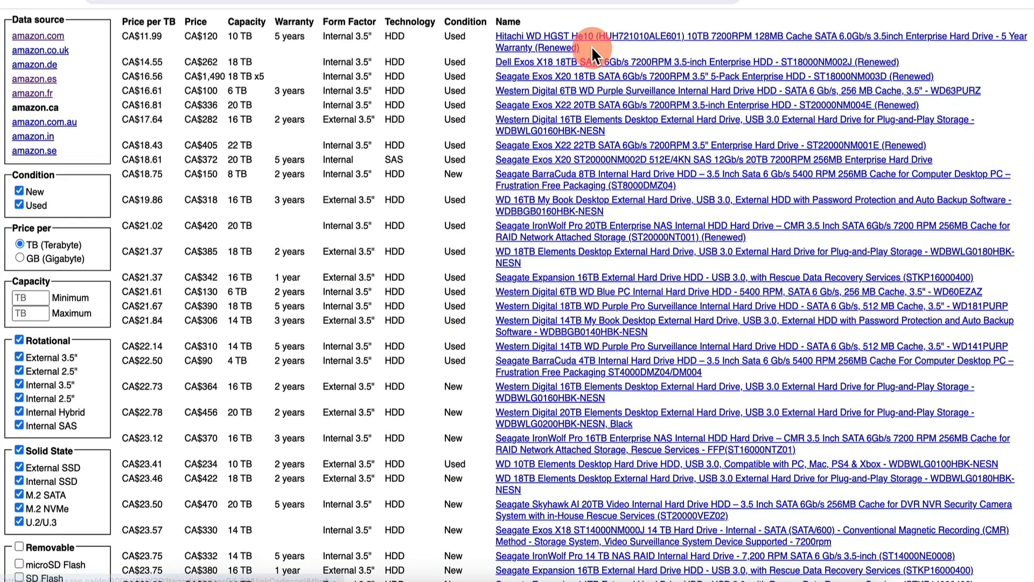
pyautogui.click(108, 75)
pyautogui.click(37, 35)
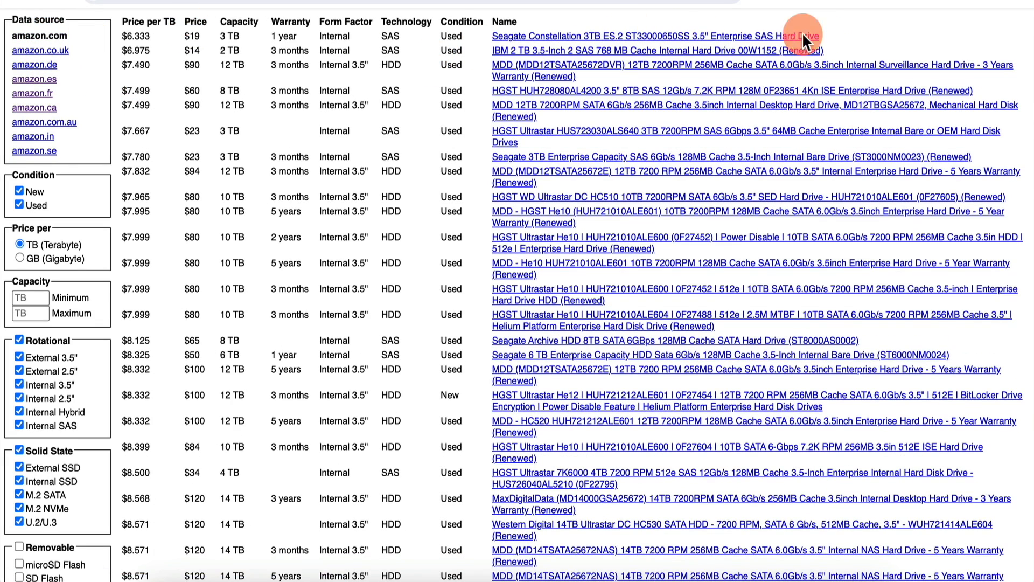
pyautogui.moveTo(805, 41); pyautogui.dragTo(495, 47)
pyautogui.hotkey('ctrl', 'c')
pyautogui.click(784, 185)
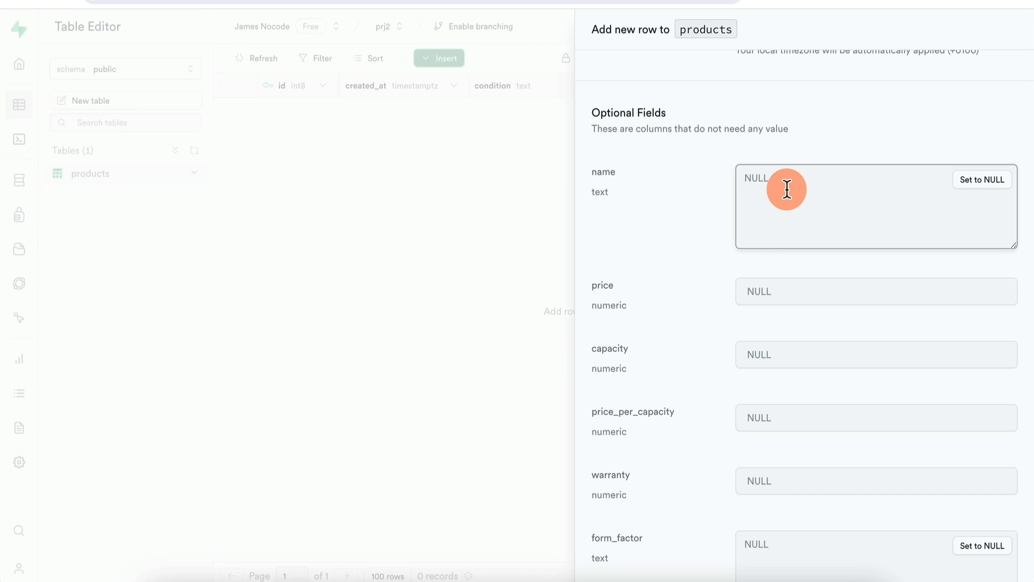
pyautogui.hotkey('ctrl', 'v')
# Step: Set the new row's price to 19 and its capacity to 3, following the first diskprices listing
pyautogui.click(775, 293)
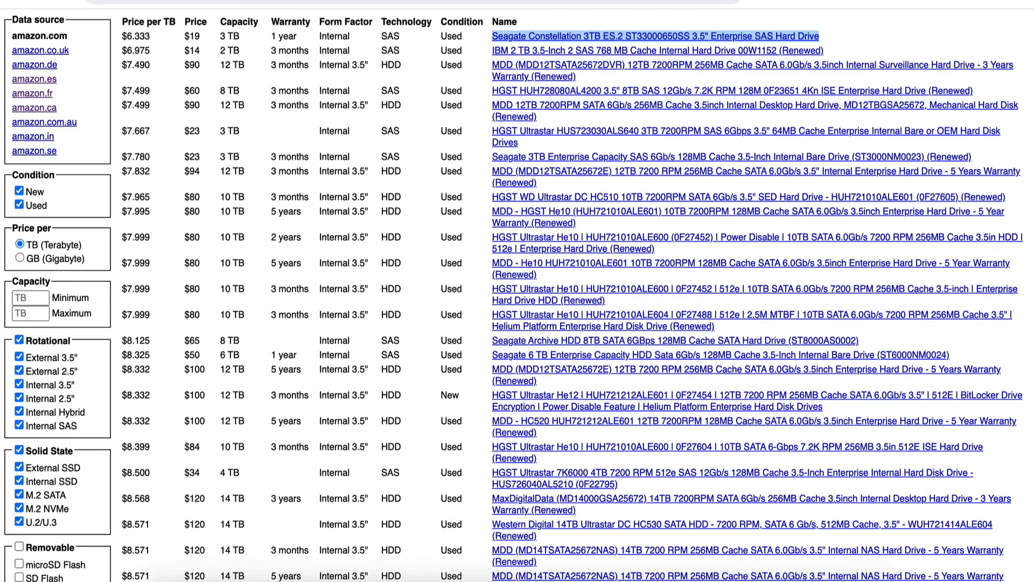
pyautogui.hotkey('ctrl', 'c')
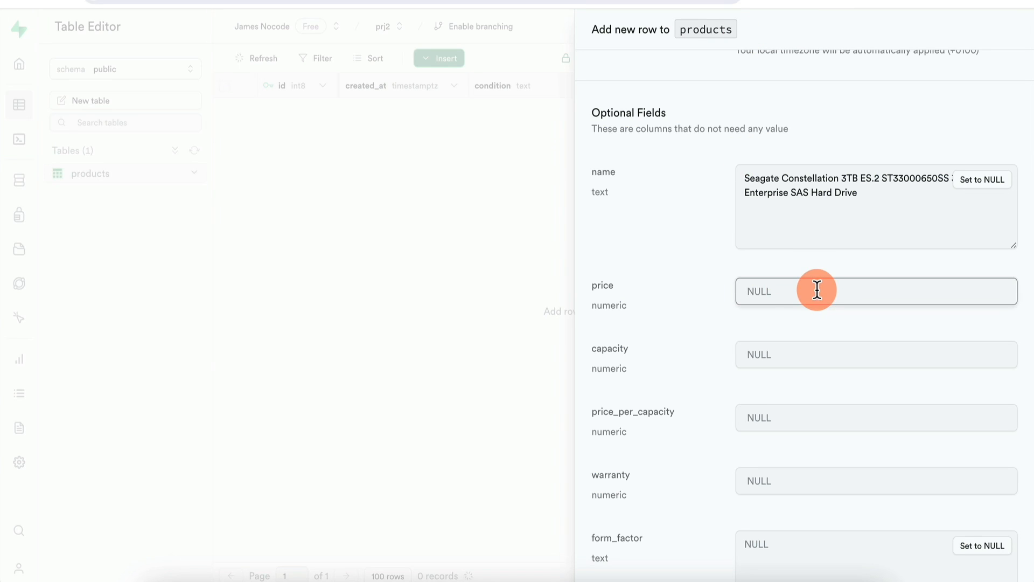
pyautogui.write('19')
pyautogui.click(790, 362)
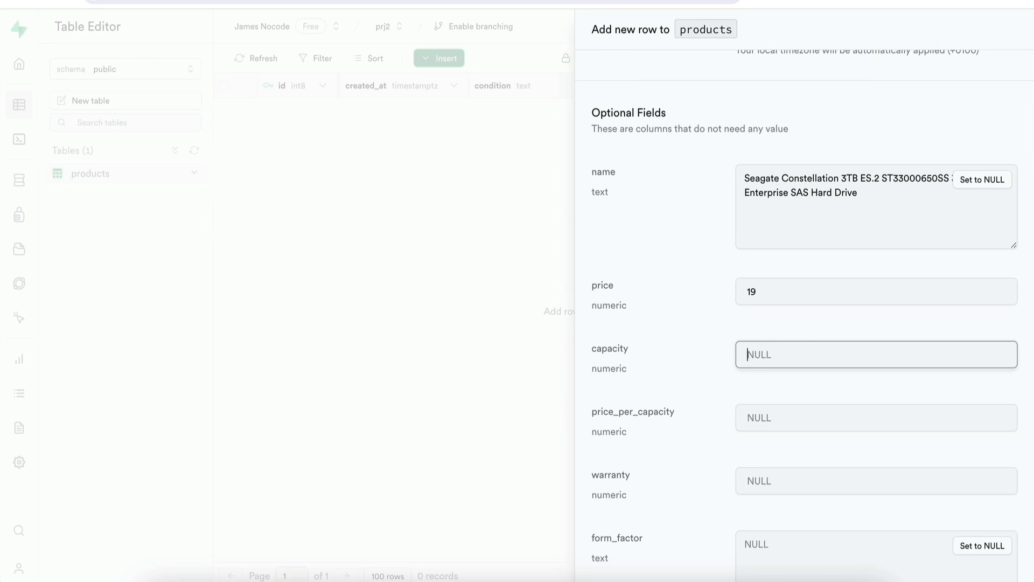
pyautogui.click(246, 41)
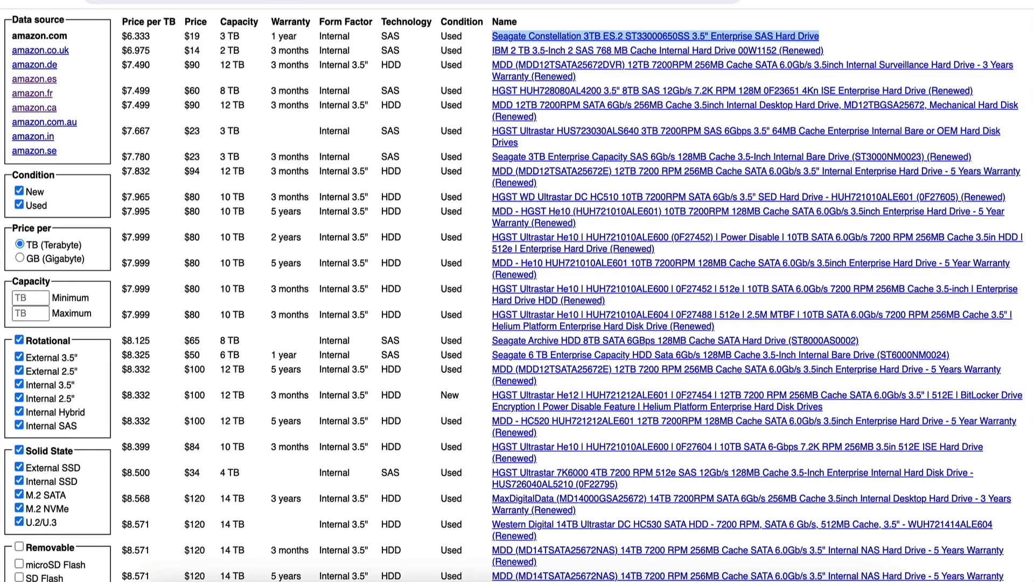
pyautogui.click(710, 0)
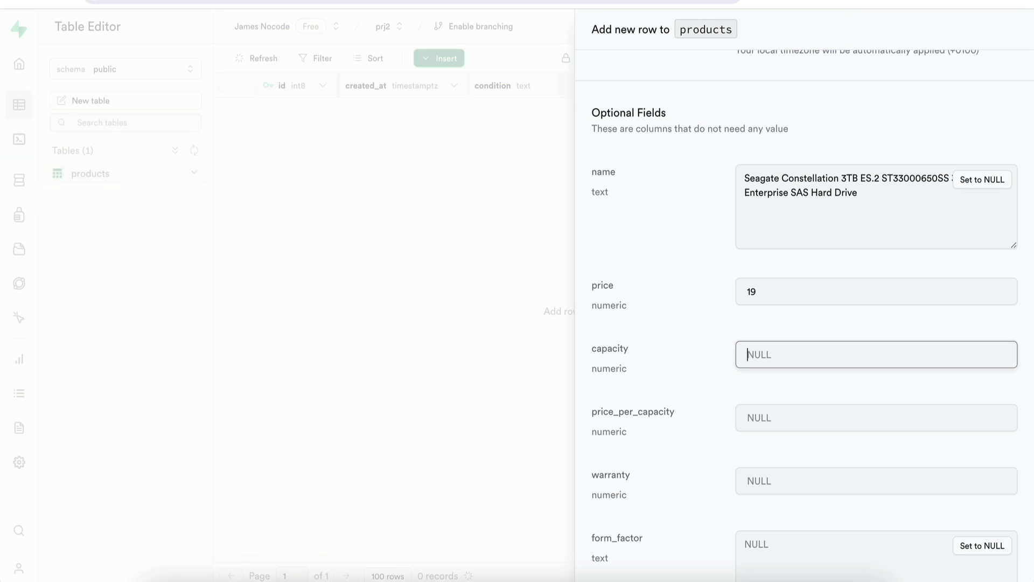
pyautogui.write('3')
# Step: Set the new row's warranty to 10, form_factor to "Internal" and tech to "SAS", leaving price_per_capacity empty
pyautogui.scroll(-3, 700, 378)
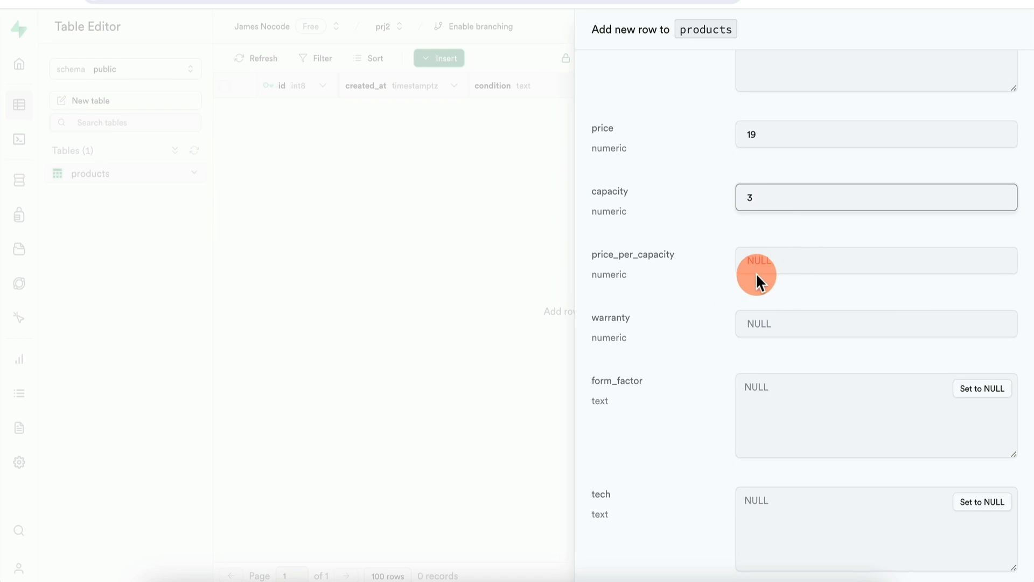
pyautogui.scroll(-1, 686, 298)
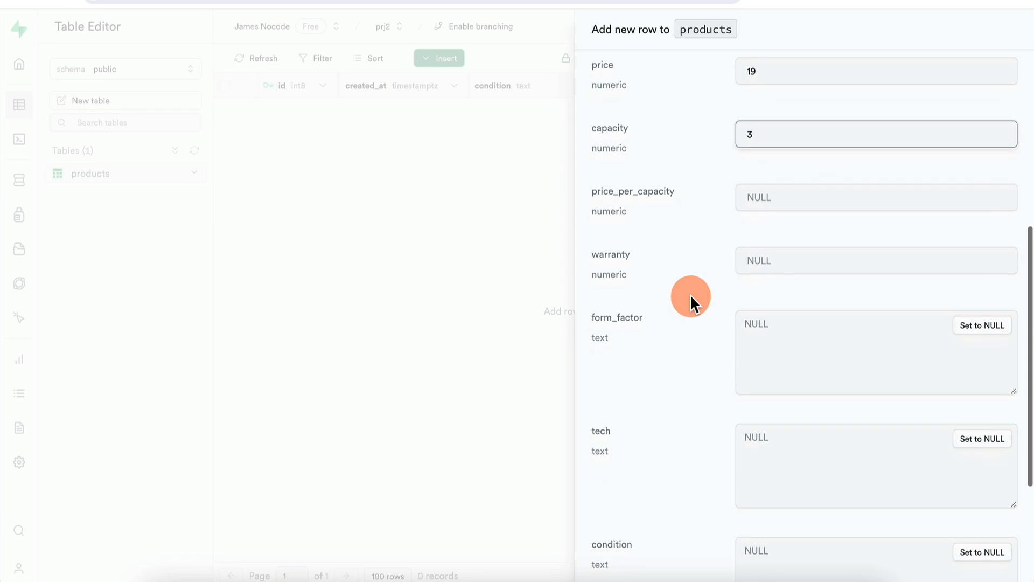
pyautogui.click(797, 263)
pyautogui.write('10')
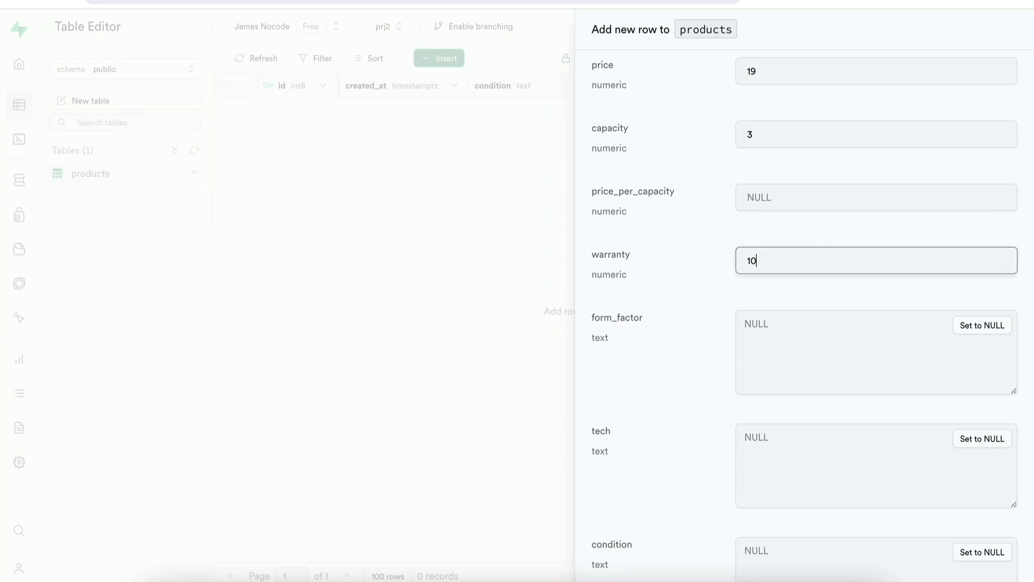
pyautogui.click(790, 354)
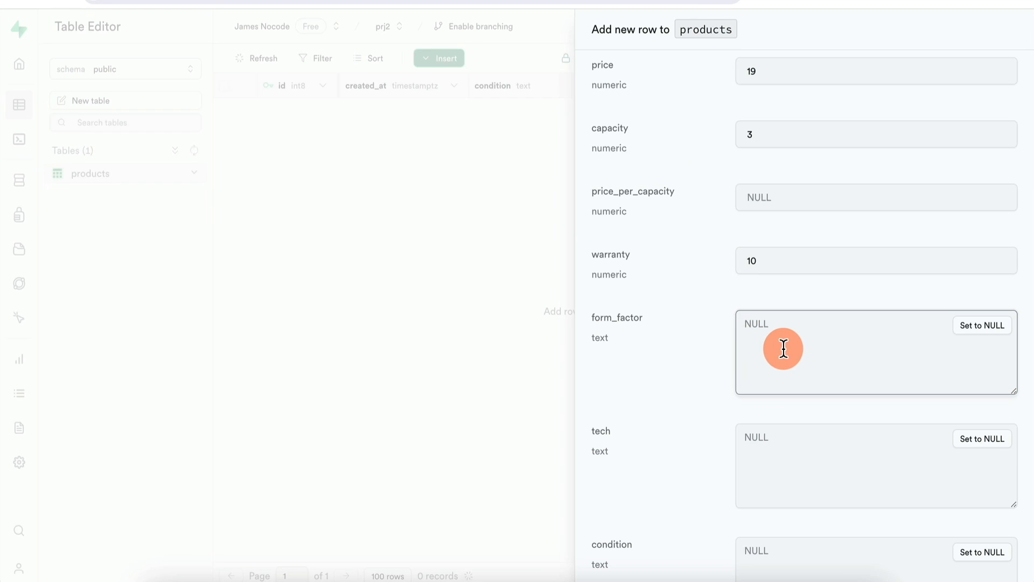
pyautogui.write('Internal')
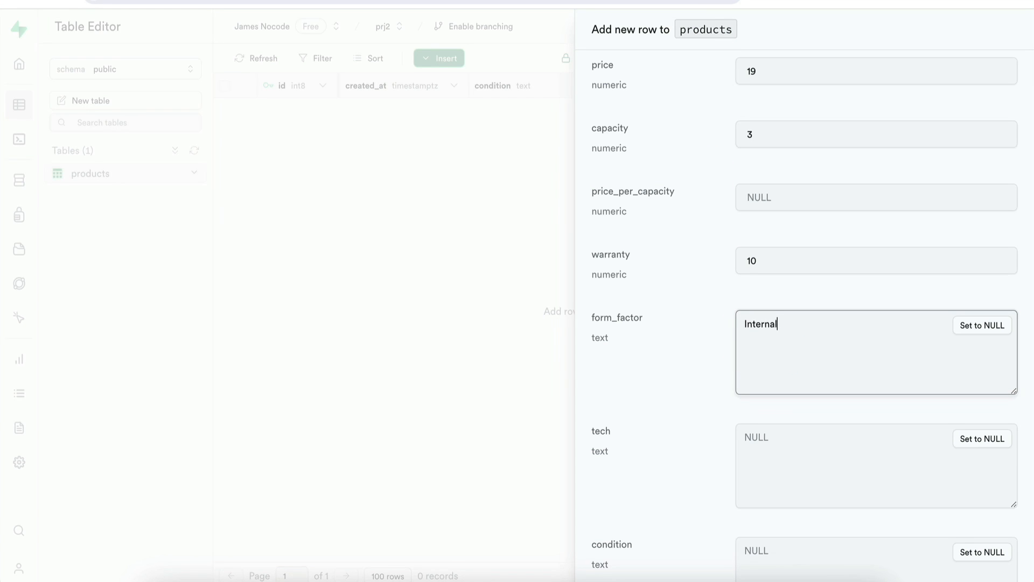
pyautogui.click(785, 472)
pyautogui.write('SAS')
pyautogui.scroll(-4, 812, 438)
pyautogui.click(808, 382)
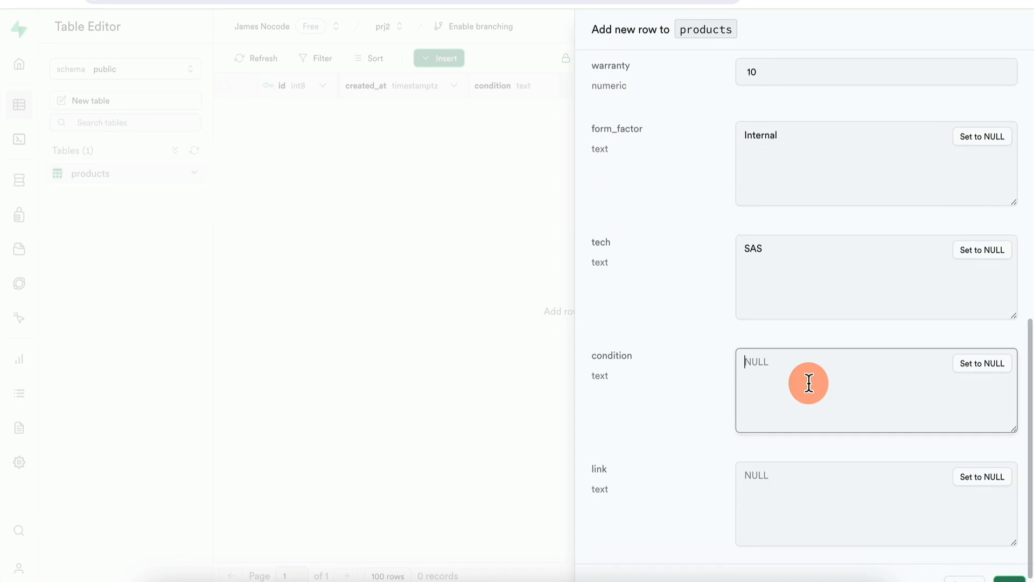
pyautogui.write('Used')
pyautogui.click(797, 510)
pyautogui.write('htt')
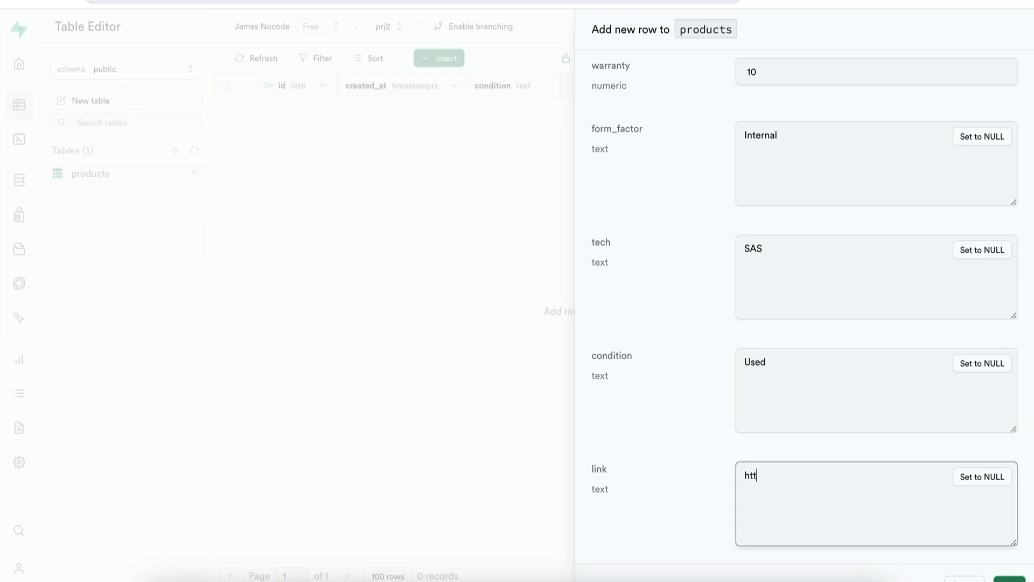
pyautogui.write('ps://amazon.com')
pyautogui.scroll(-1, 808, 324)
pyautogui.click(1007, 566)
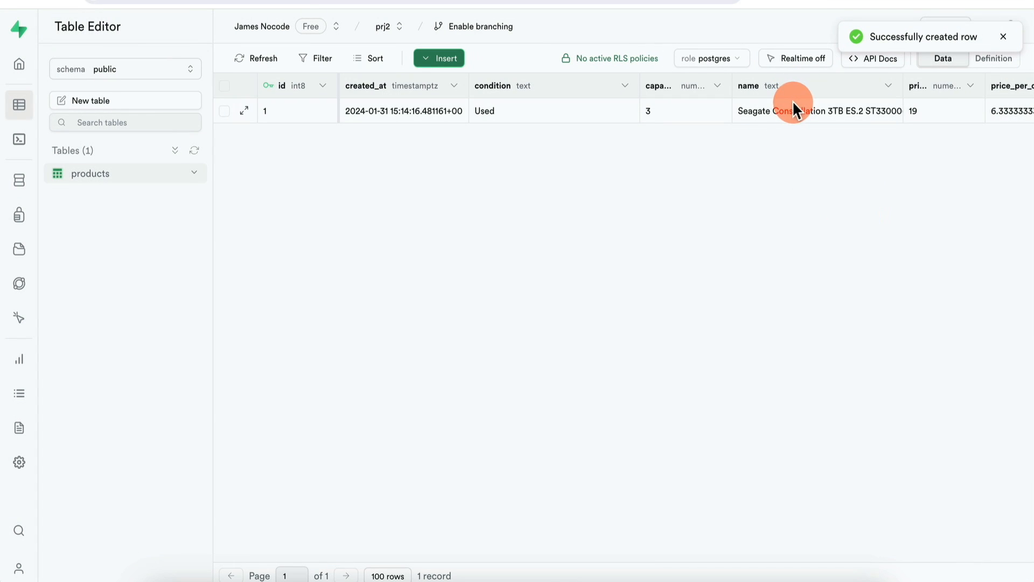
# Step: Compare the new row's calculated price_per_capacity with the price per TB of the same product on diskprices
pyautogui.hscroll(5, 744, 106)
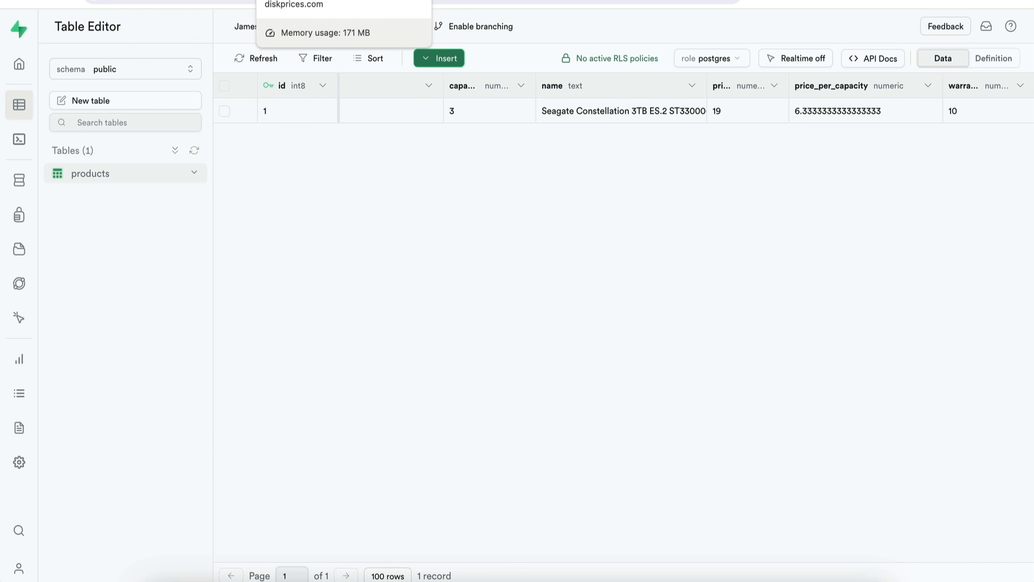
pyautogui.click(300, 11)
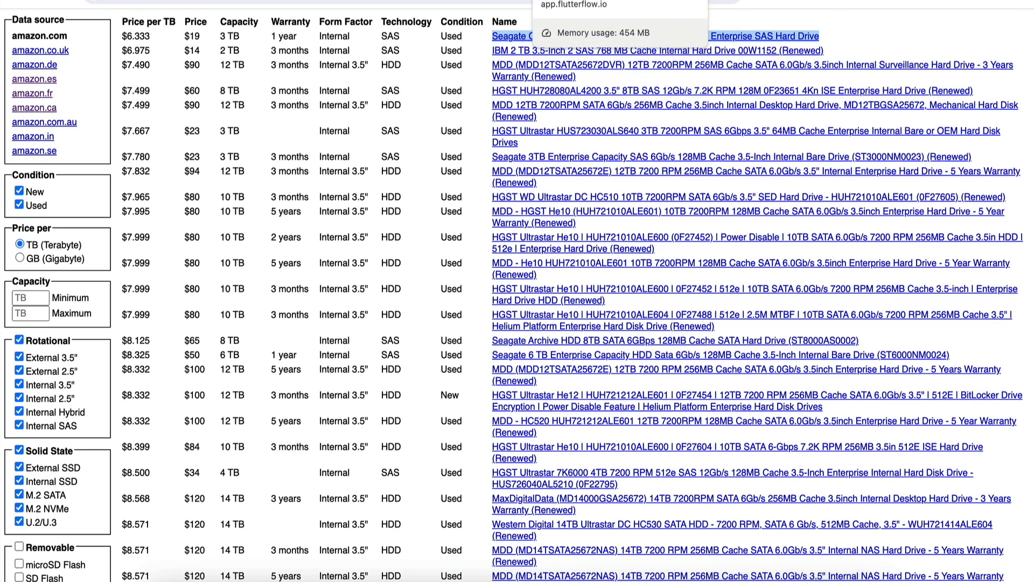
pyautogui.click(705, 1)
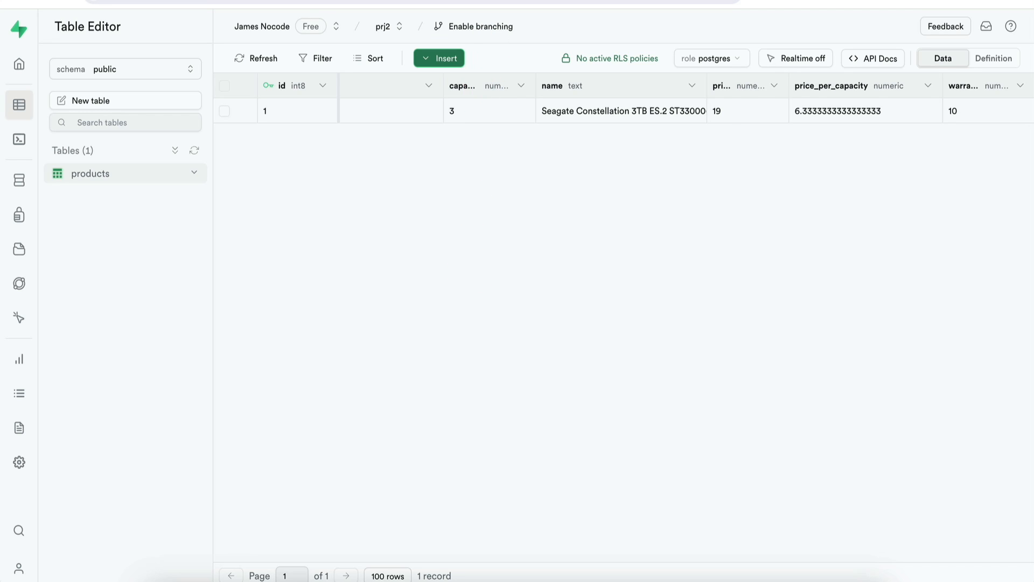
# Step: Copy the full SQL definition of the products table into a new ChatGPT message
pyautogui.click(994, 59)
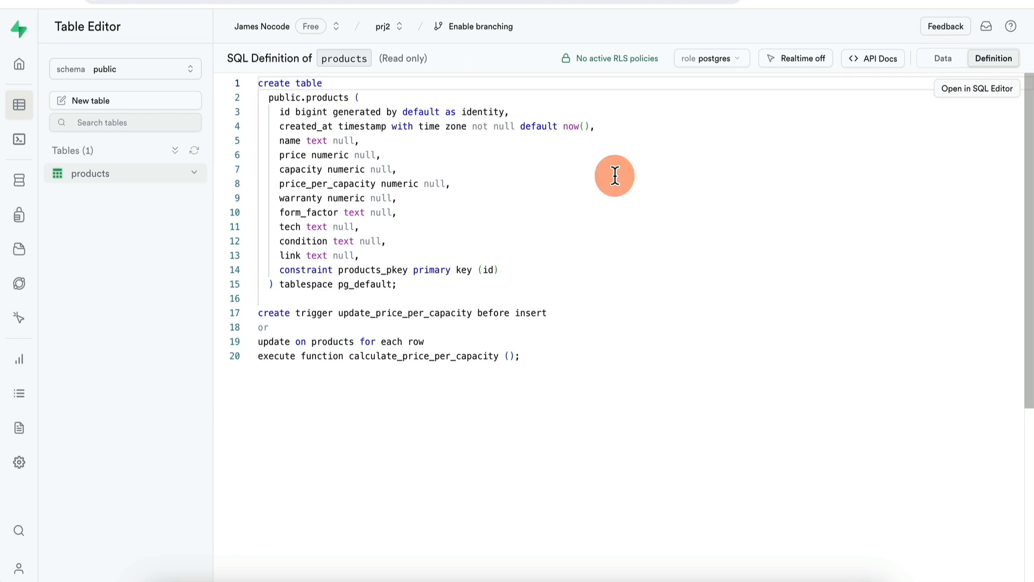
pyautogui.hotkey('ctrl', 'a')
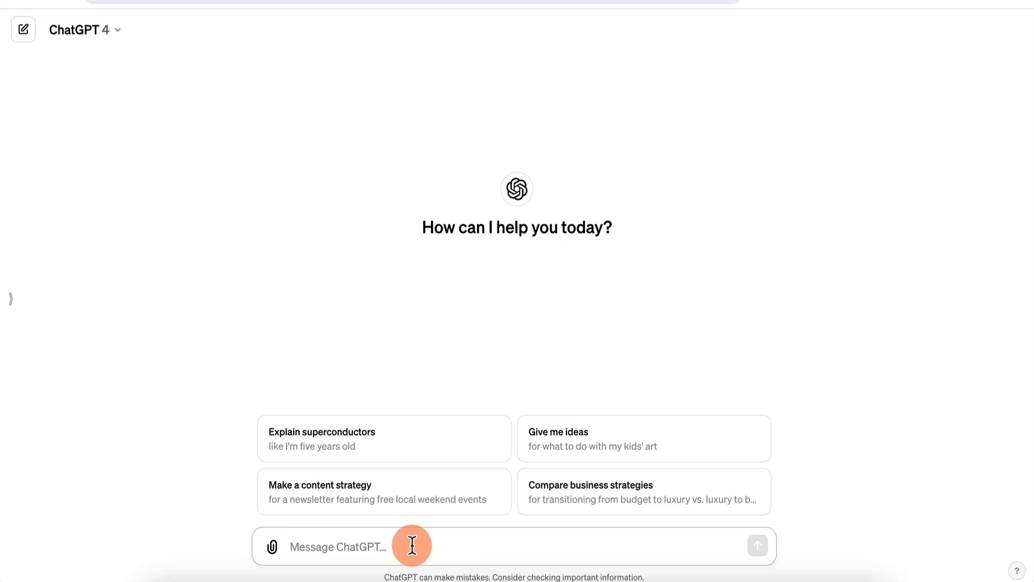
pyautogui.press('super+v')
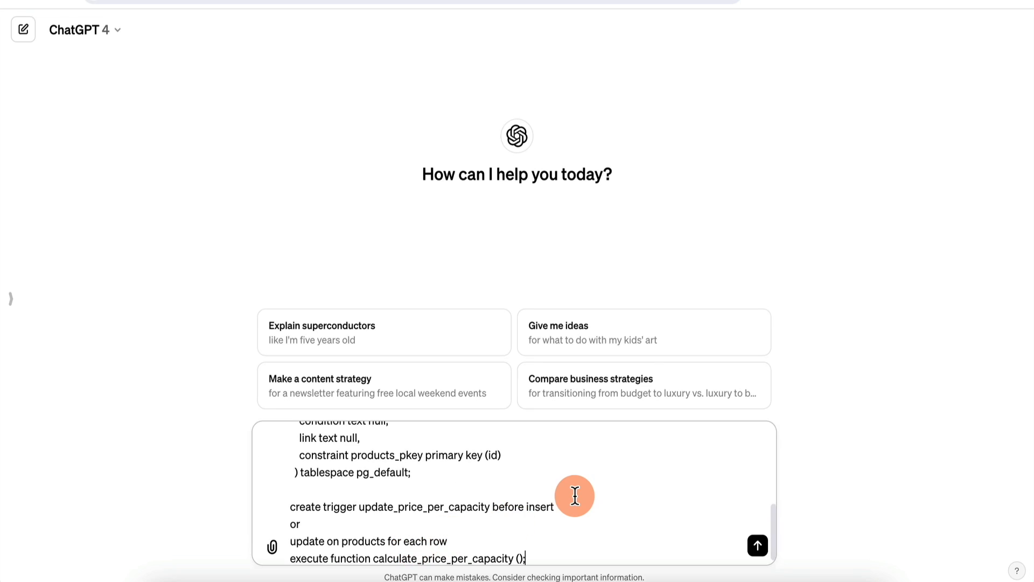
# Step: Put "Generate SQL statements with sample data for inserting into our DB. Create 9 sample records." above the table definition and send the message
pyautogui.press('super+Up')
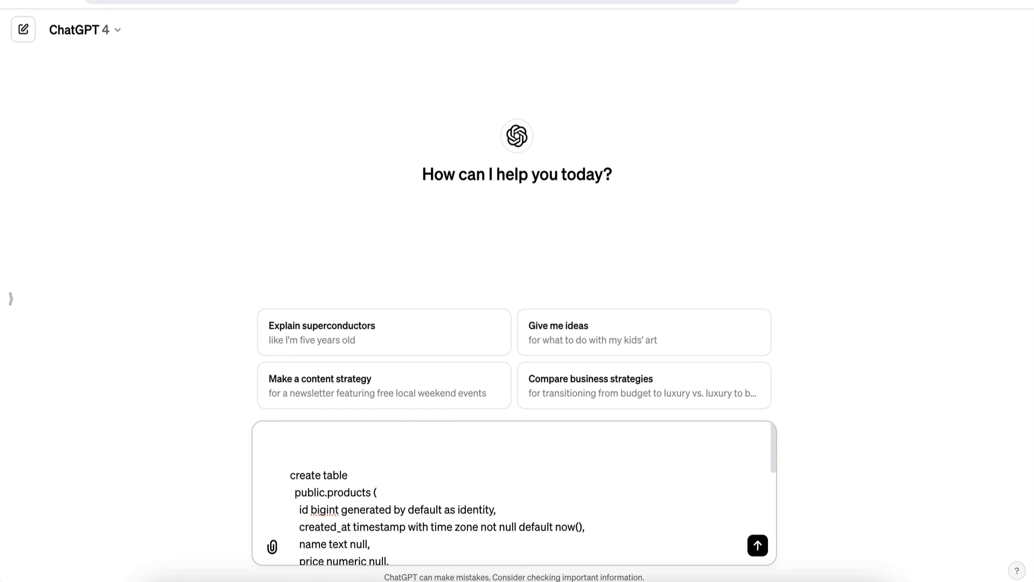
pyautogui.write('Generate Sq')
pyautogui.press('BackSpace')
pyautogui.write('QL statements with sample ')
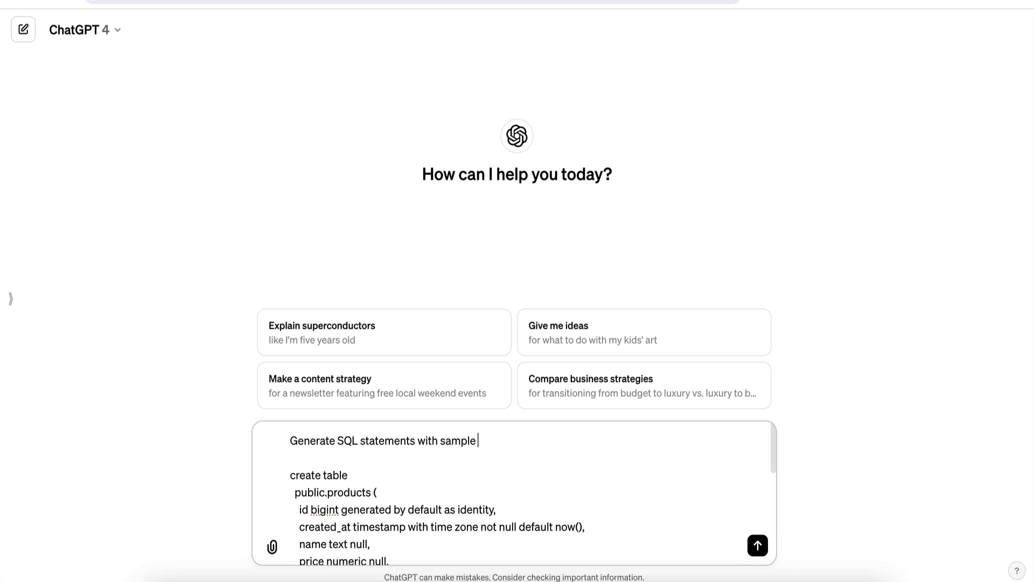
pyautogui.write('data for inserting into our D')
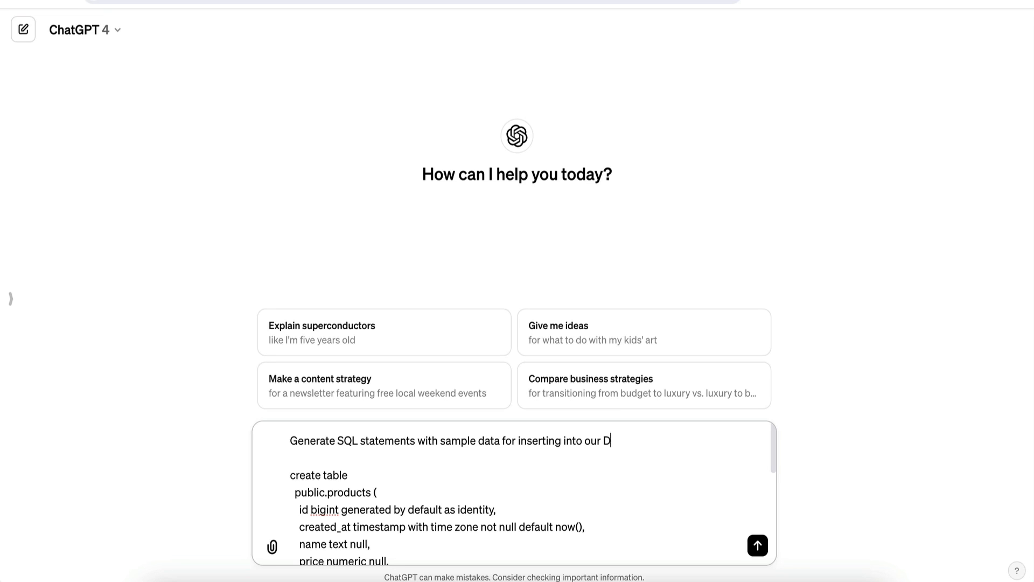
pyautogui.write('B. Create 9 records')
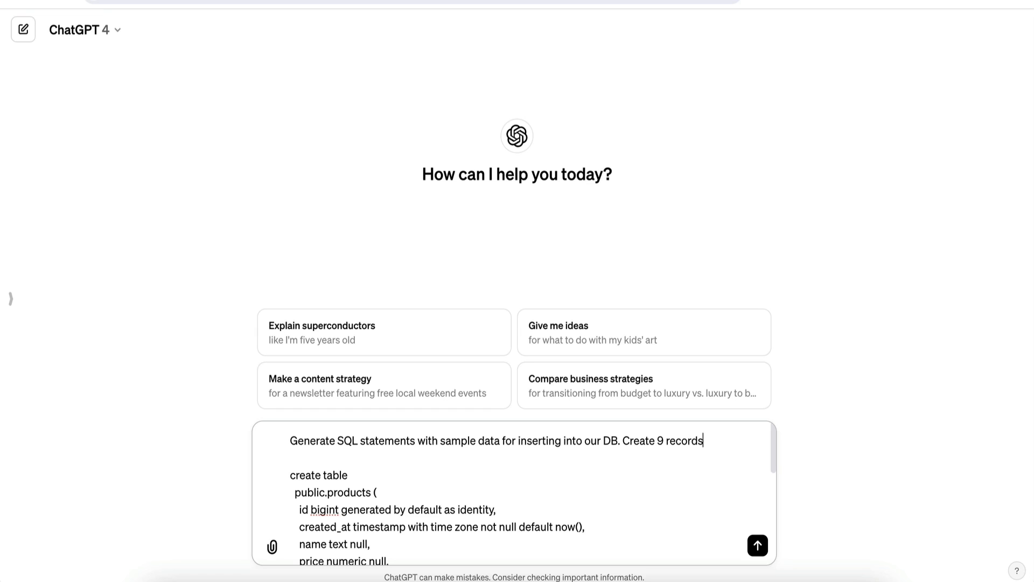
pyautogui.hotkey('ctrl', 'BackSpace')
pyautogui.write('sample records.')
pyautogui.press('Return')
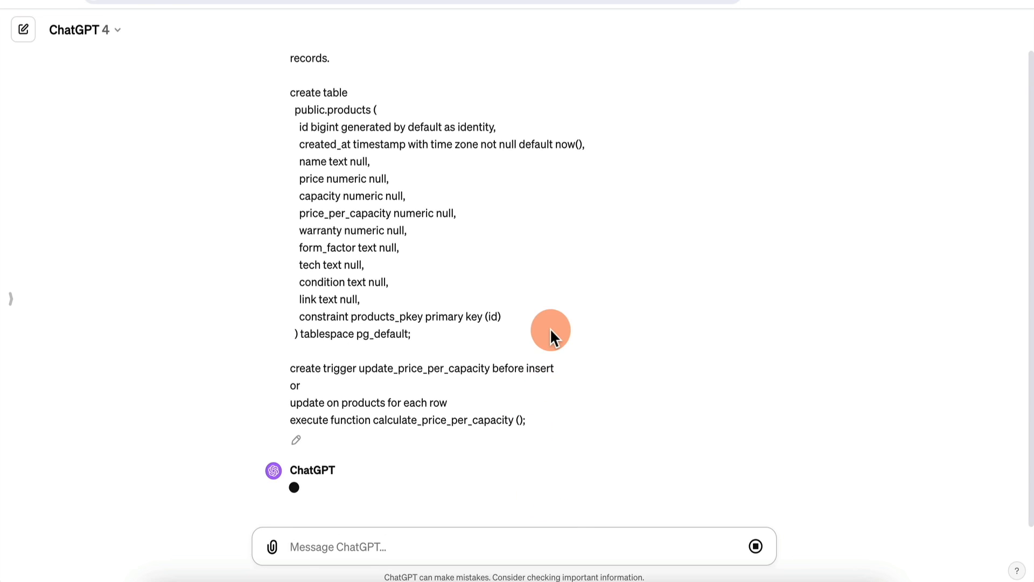
# Step: Check ChatGPT's explanation and generated INSERT statement against the products table definition in the prompt, especially the id, created_at and price_per_capacity columns
pyautogui.scroll(1, 487, 134)
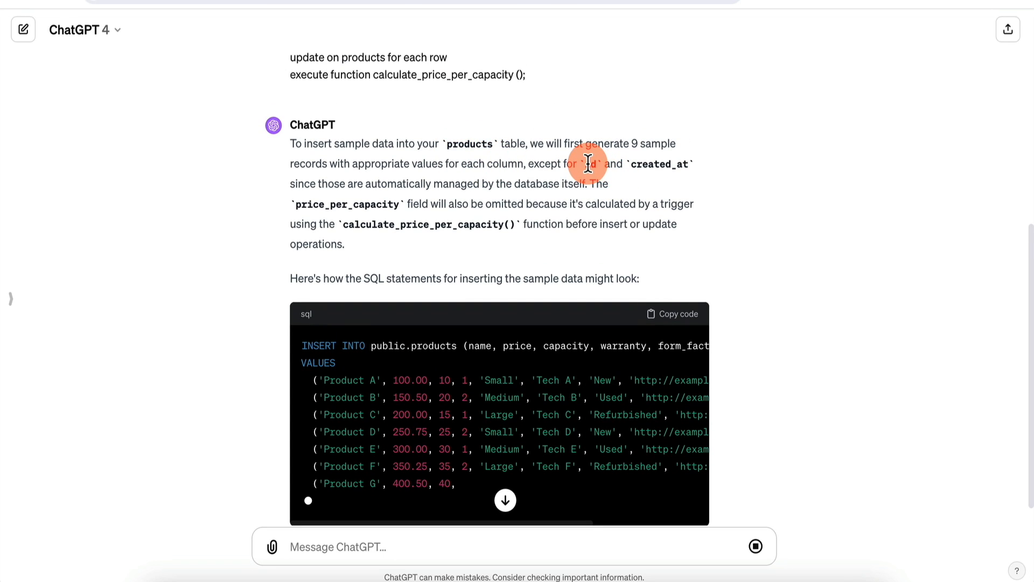
pyautogui.scroll(7, 548, 178)
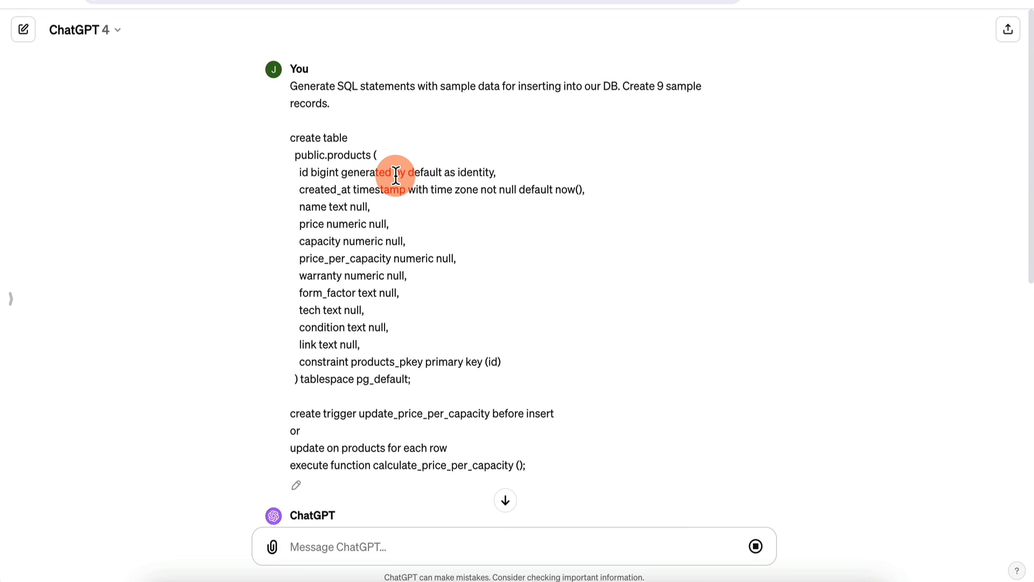
pyautogui.scroll(-9, 396, 175)
pyautogui.scroll(1, 396, 175)
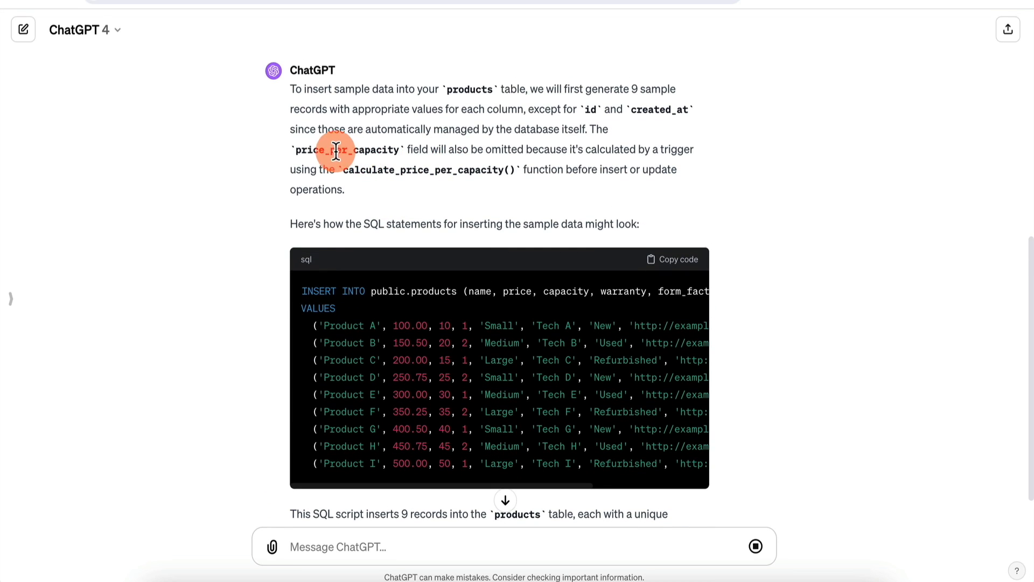
pyautogui.scroll(6, 397, 147)
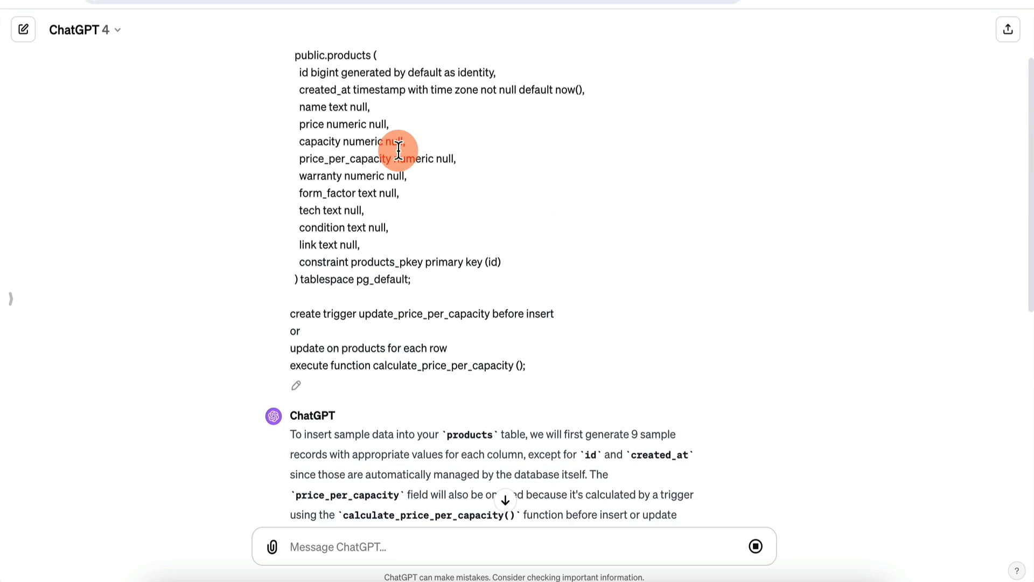
pyautogui.scroll(-1, 326, 297)
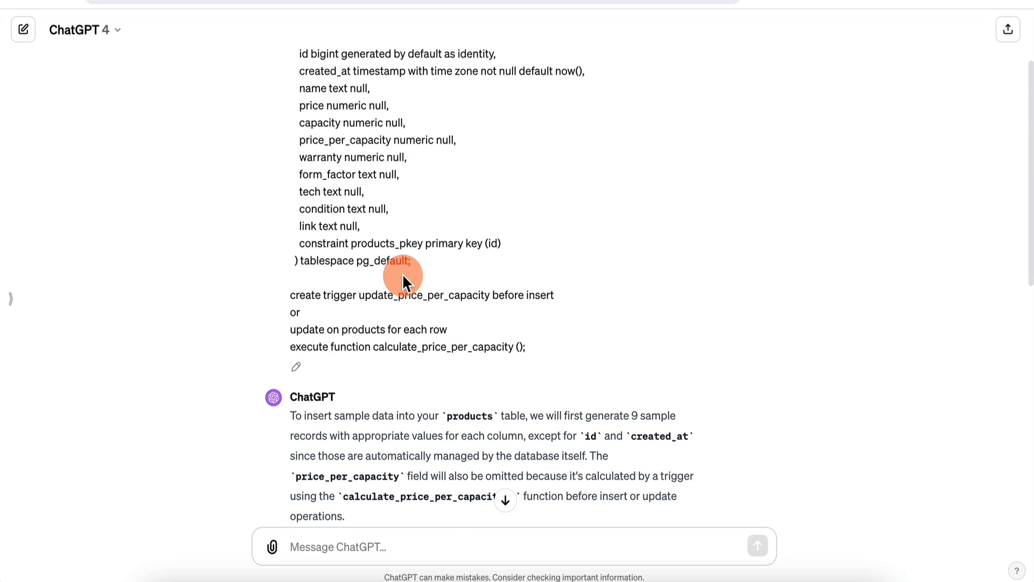
pyautogui.scroll(-8, 402, 274)
pyautogui.scroll(1, 402, 274)
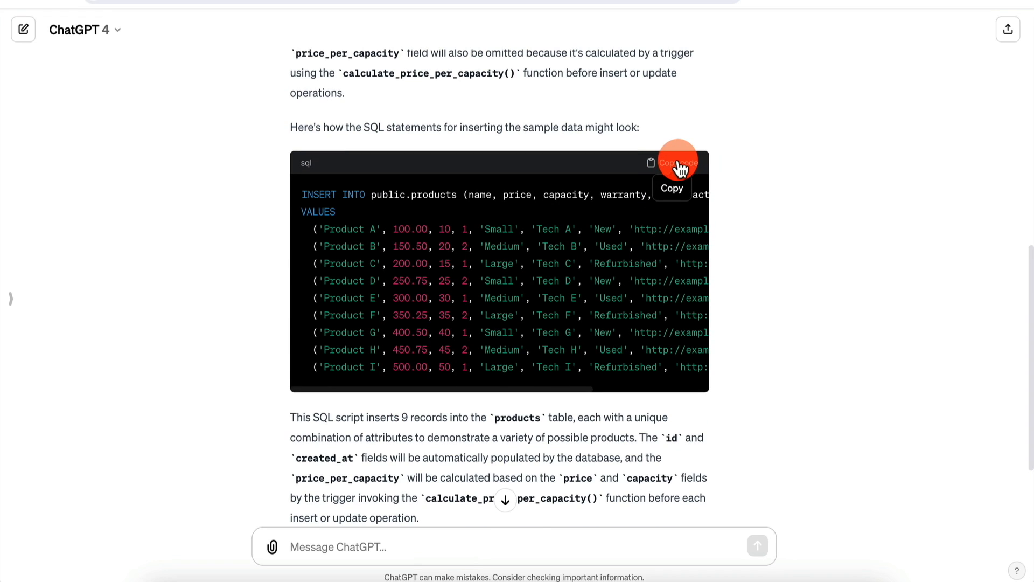
# Step: Copy the generated INSERT statement for Product A to Product I into the untitled Supabase SQL query and run it
pyautogui.click(680, 172)
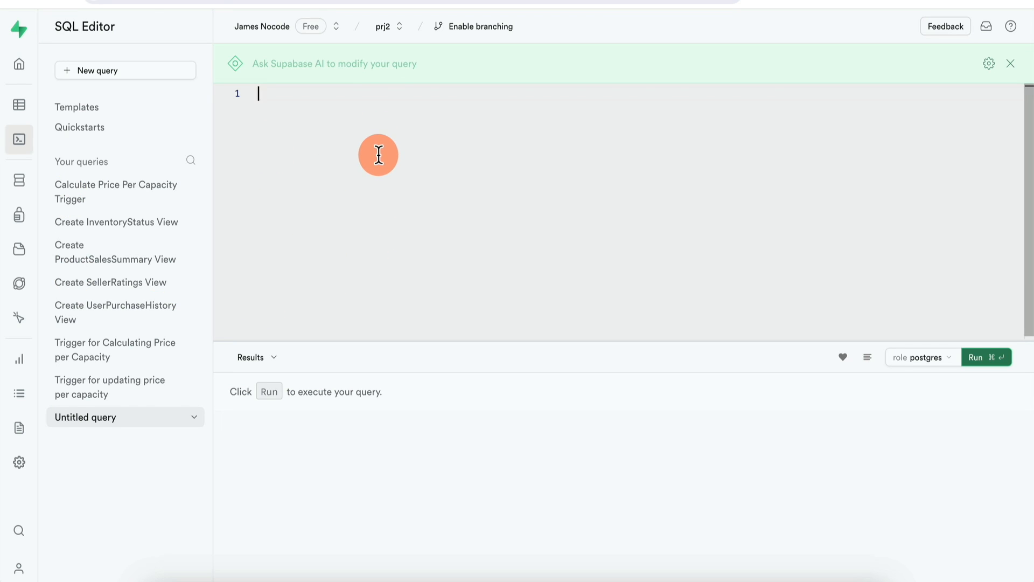
pyautogui.press('super+v')
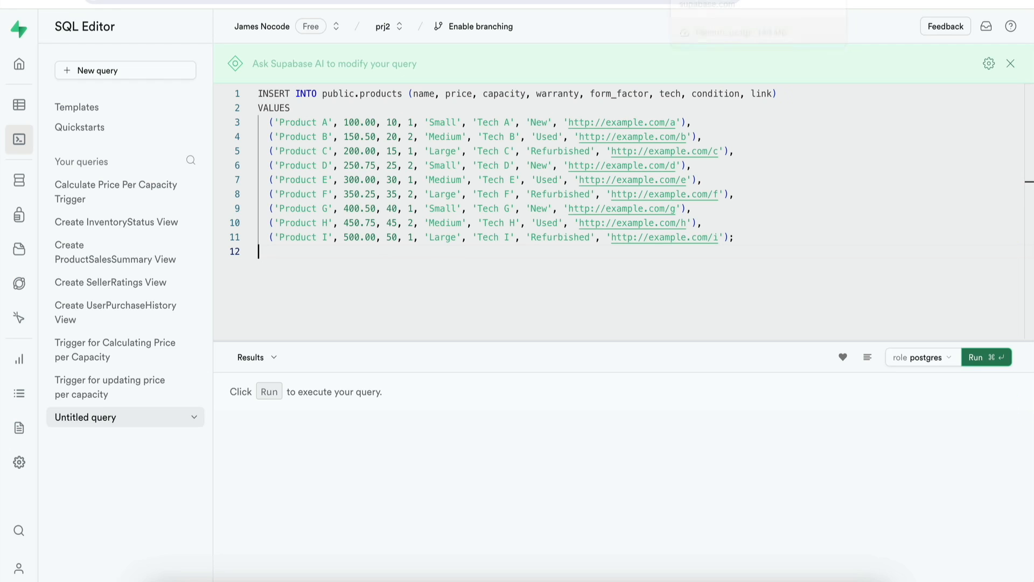
pyautogui.click(700, 0)
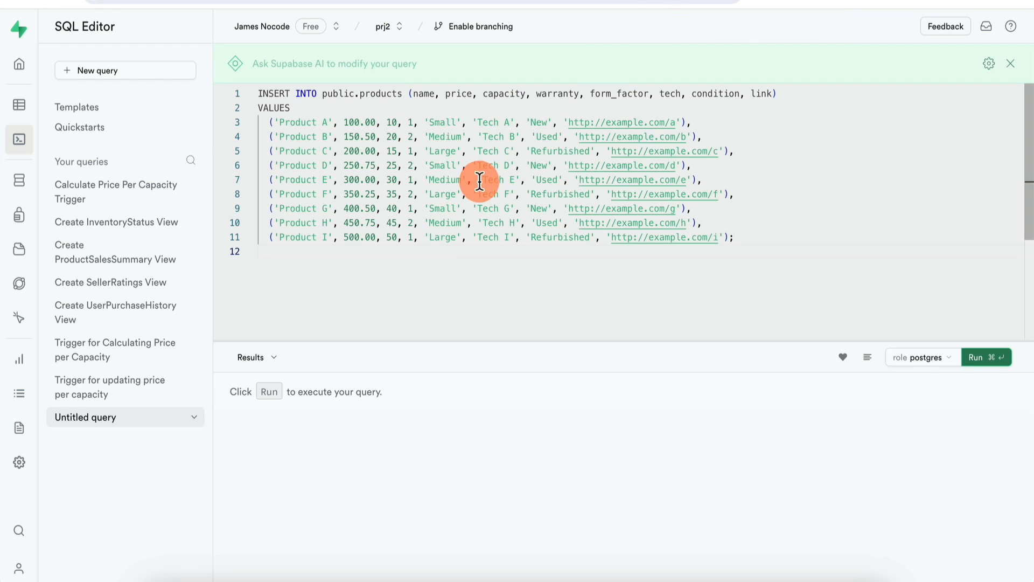
pyautogui.click(476, 181)
pyautogui.press('super+Return')
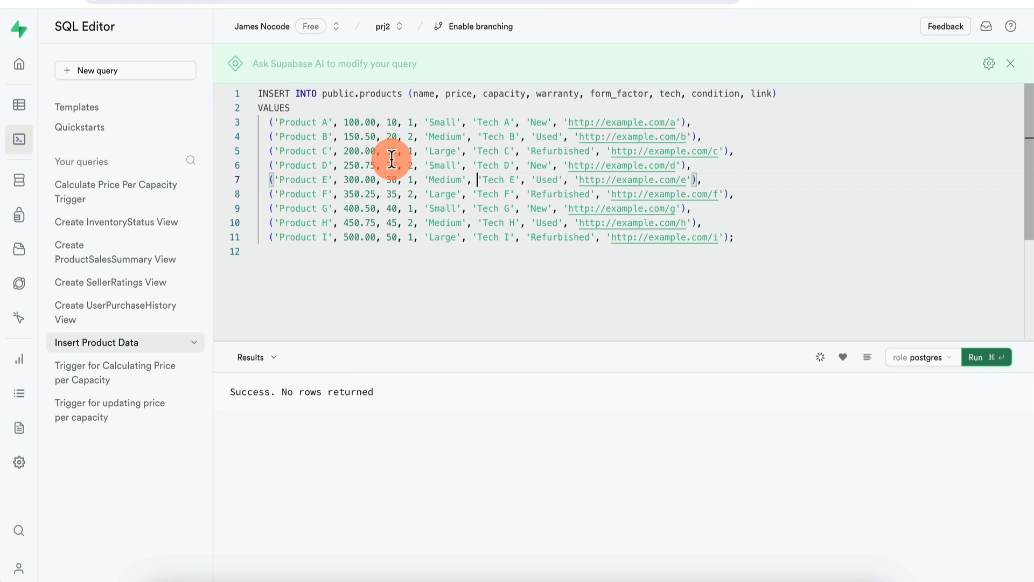
# Step: Open the products table in the Table Editor and widen its price column
pyautogui.click(20, 106)
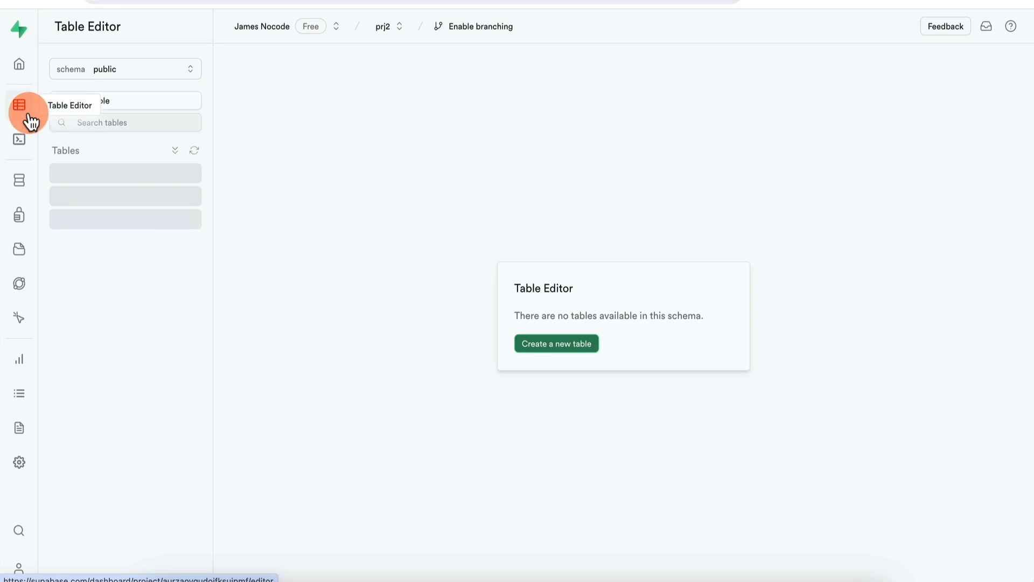
pyautogui.click(102, 177)
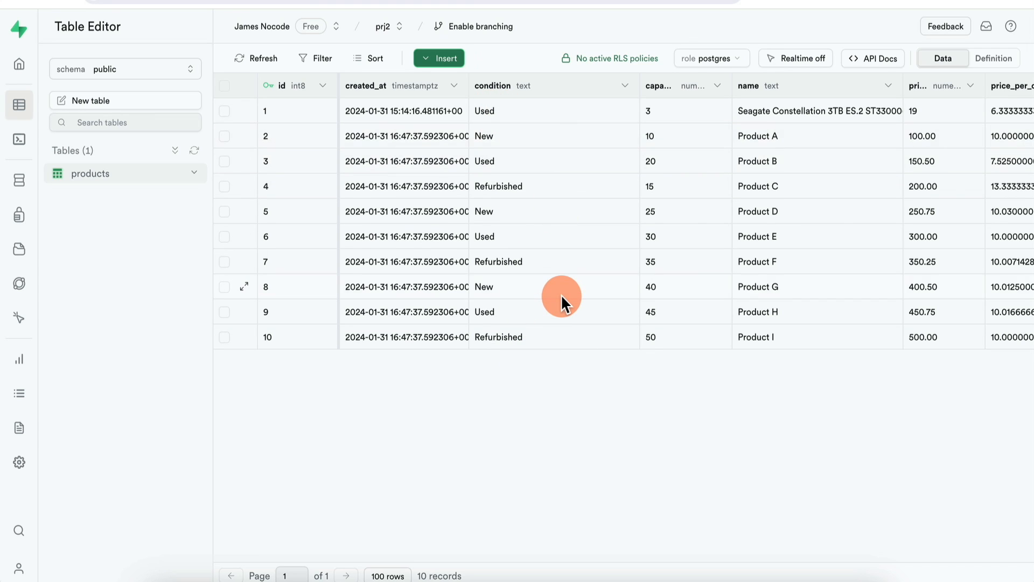
pyautogui.hscroll(5, 560, 294)
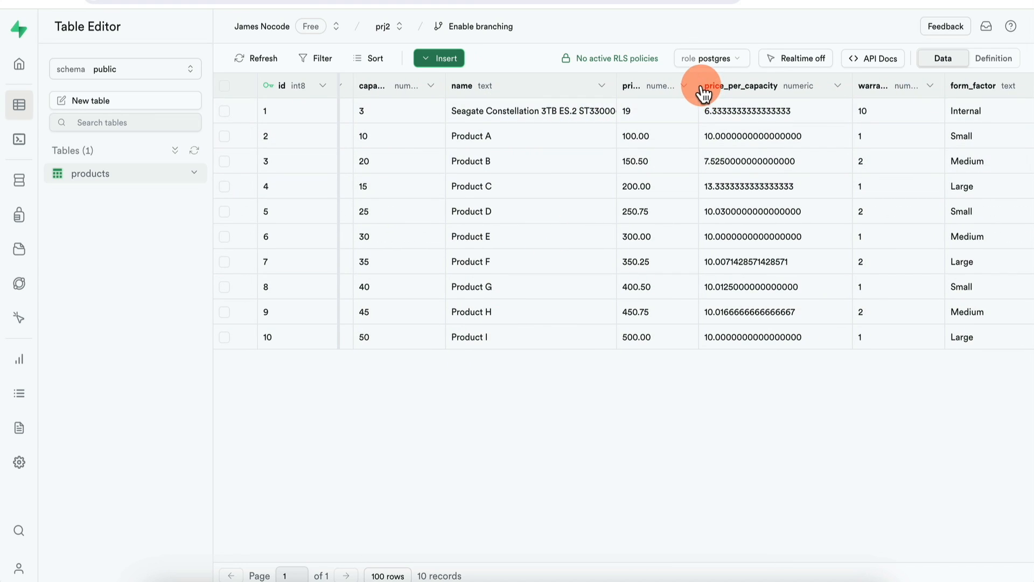
pyautogui.moveTo(706, 81); pyautogui.dragTo(734, 81)
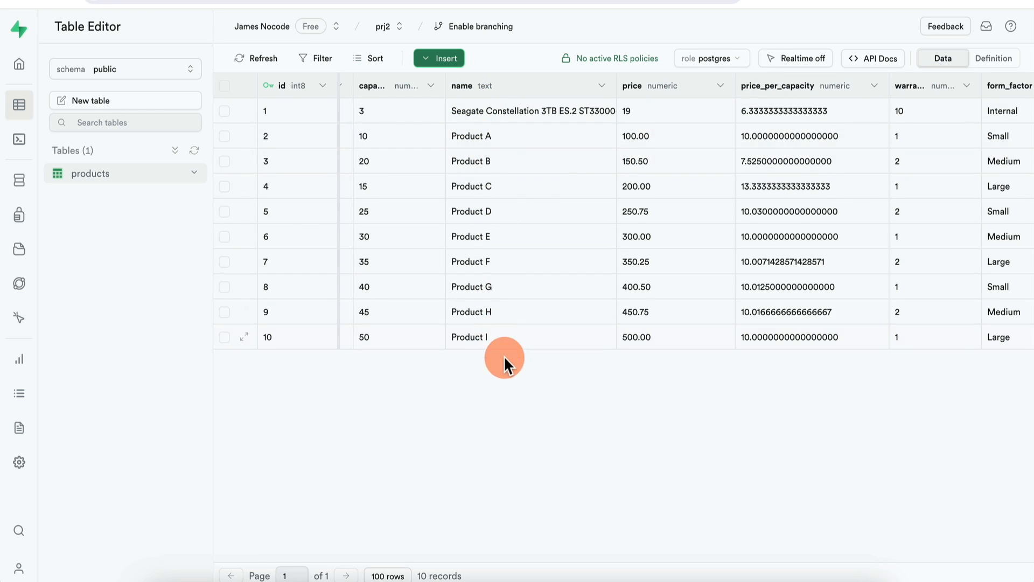
# Step: Review the inserted sample rows across all columns, from price and price_per_capacity through to link
pyautogui.hscroll(5, 545, 289)
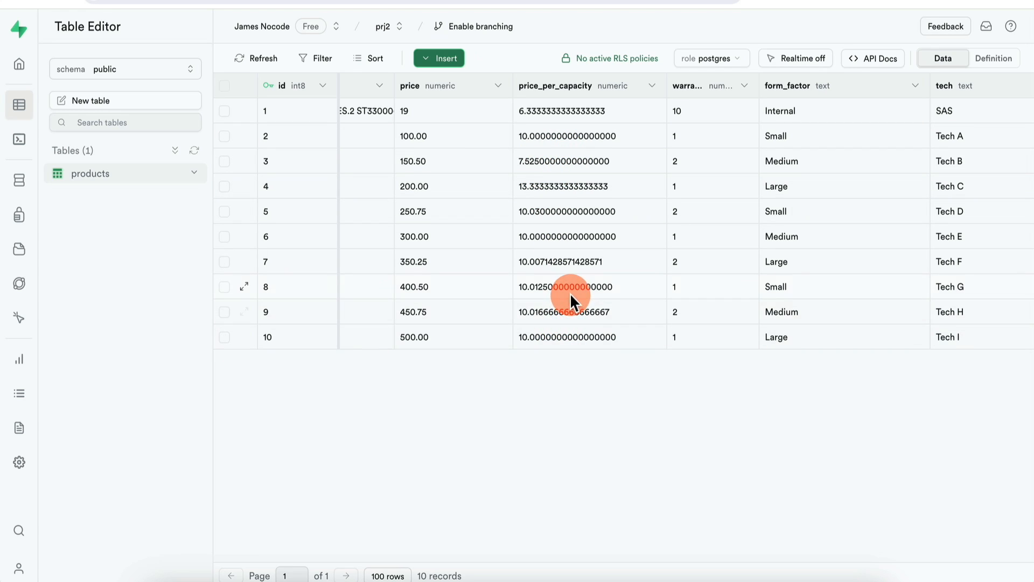
pyautogui.hscroll(-4, 539, 180)
pyautogui.hscroll(-2, 538, 137)
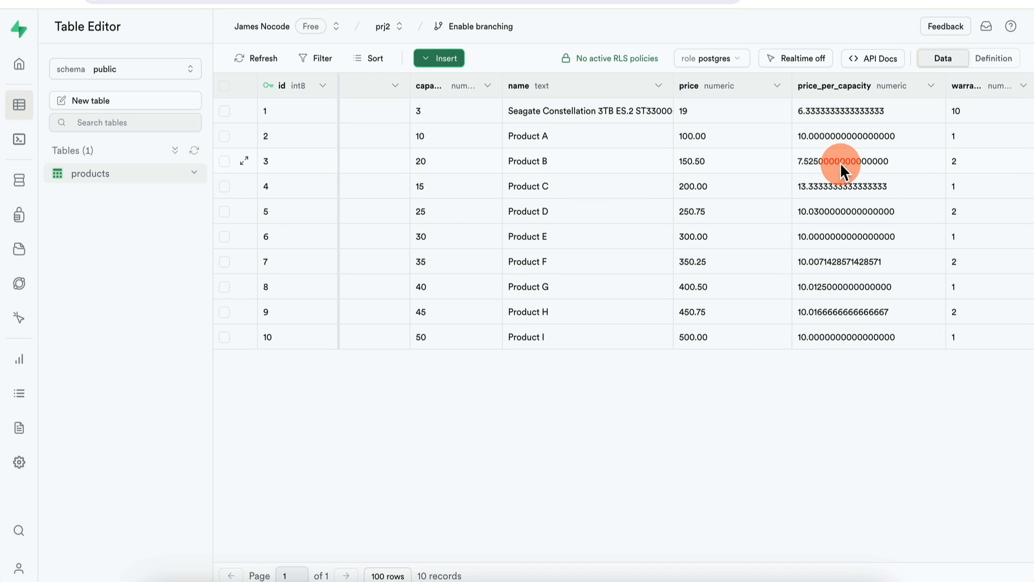
pyautogui.hscroll(10, 812, 236)
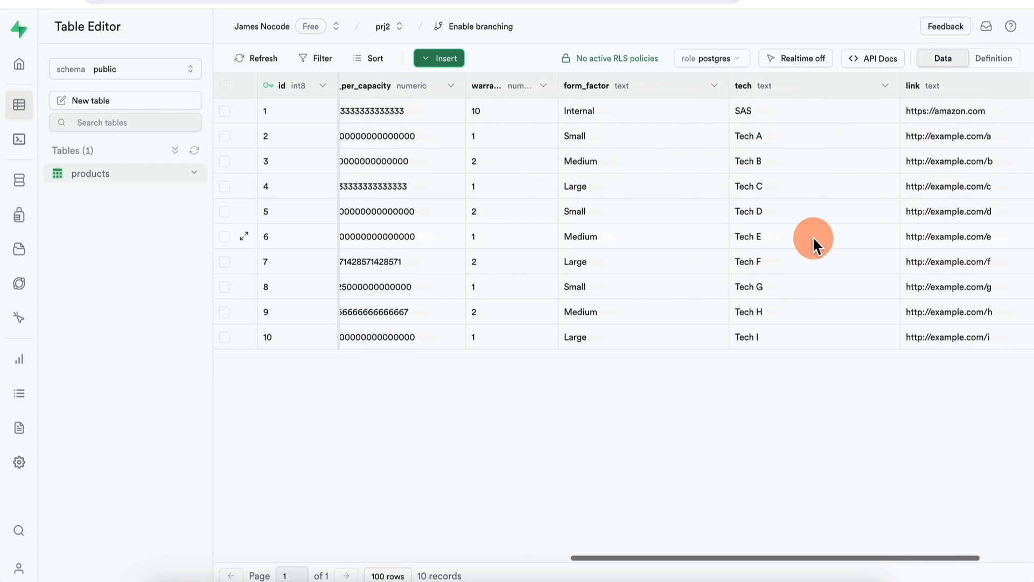
pyautogui.hscroll(3, 785, 232)
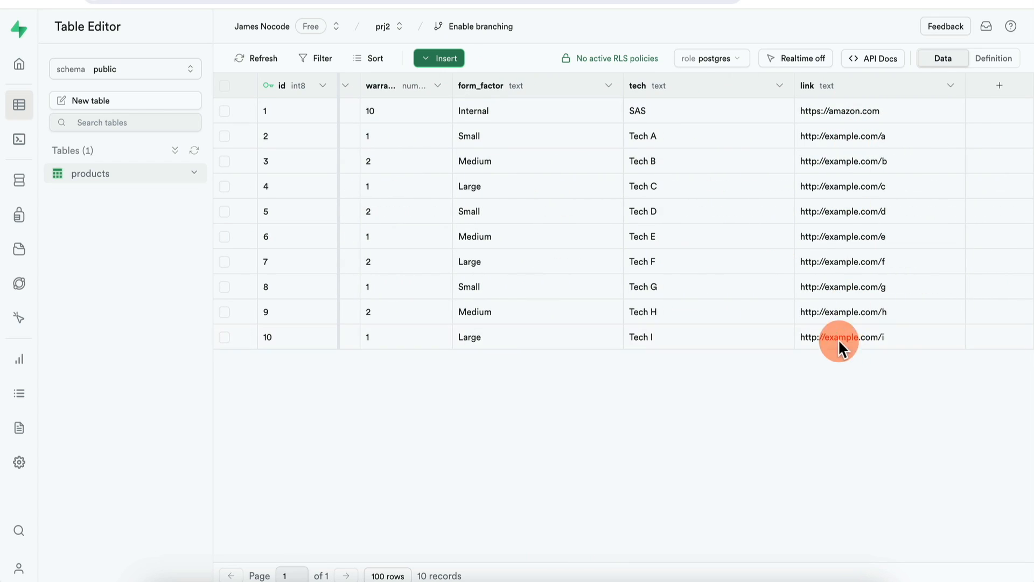
pyautogui.hscroll(-15, 661, 210)
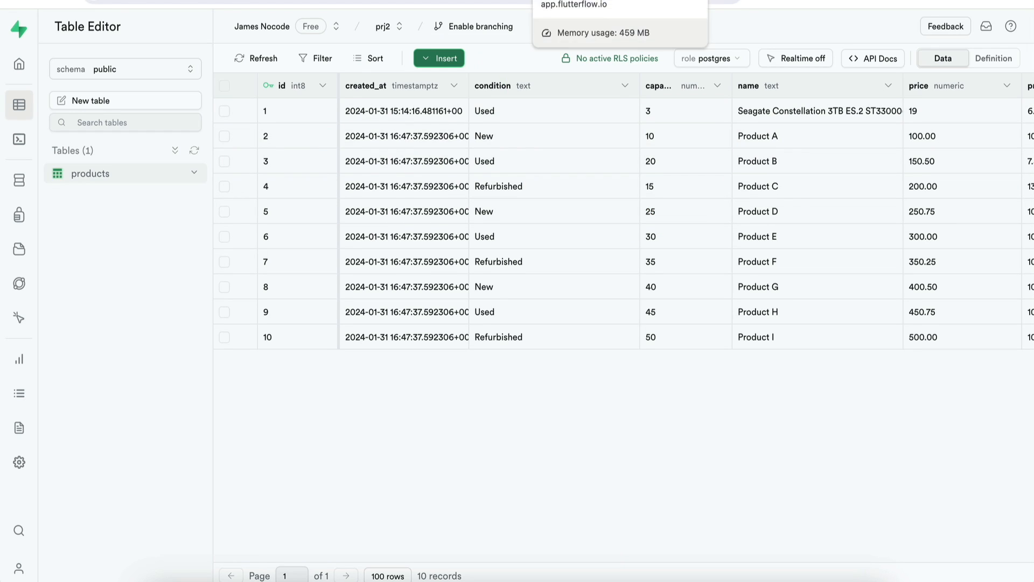
# Step: Switch to FlutterFlow and create a blank project named "ecomm-app" with Firebase setup turned off
pyautogui.click(476, 1)
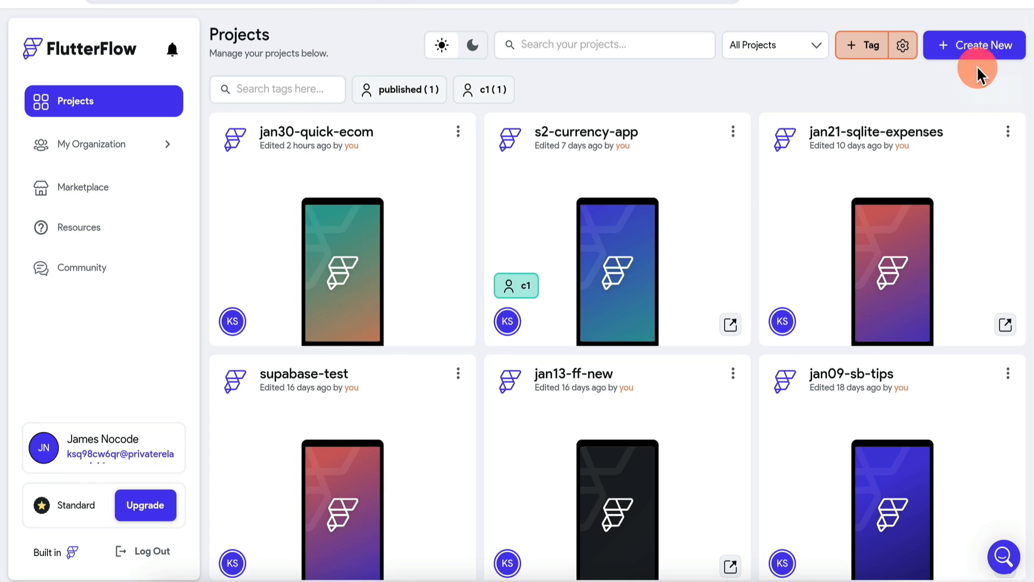
pyautogui.click(986, 53)
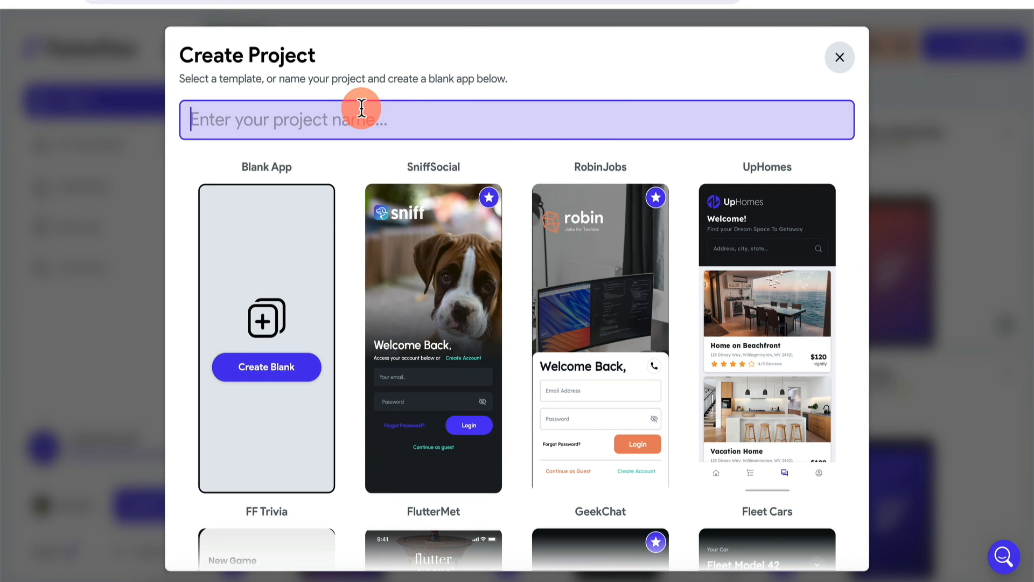
pyautogui.write('ecomm-app')
pyautogui.click(270, 369)
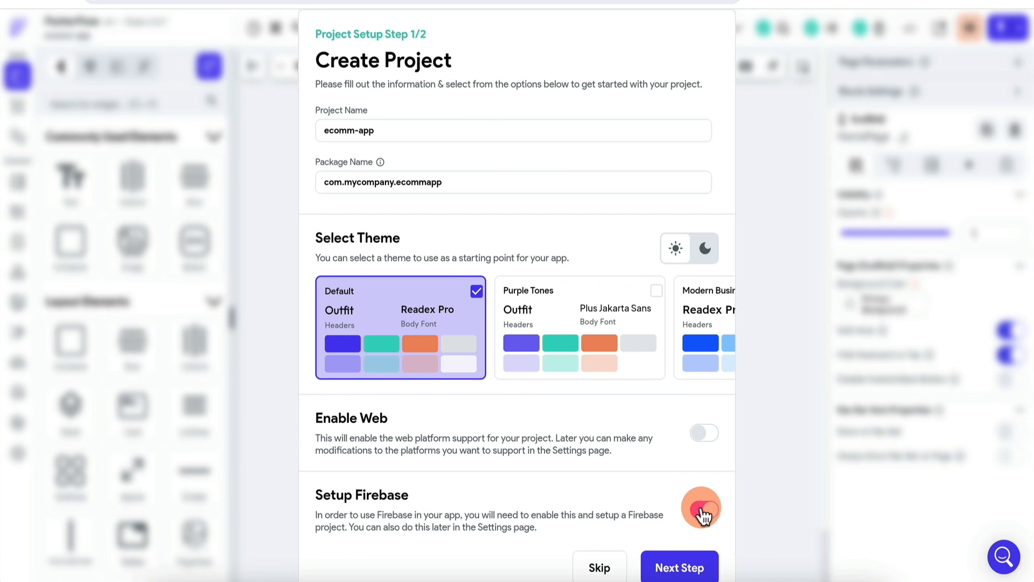
pyautogui.click(702, 509)
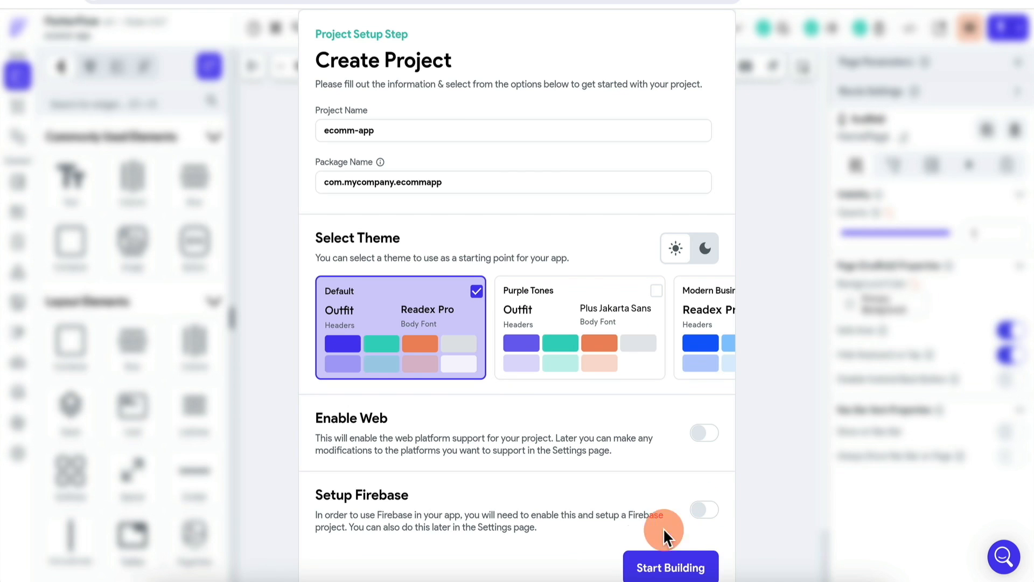
pyautogui.click(668, 566)
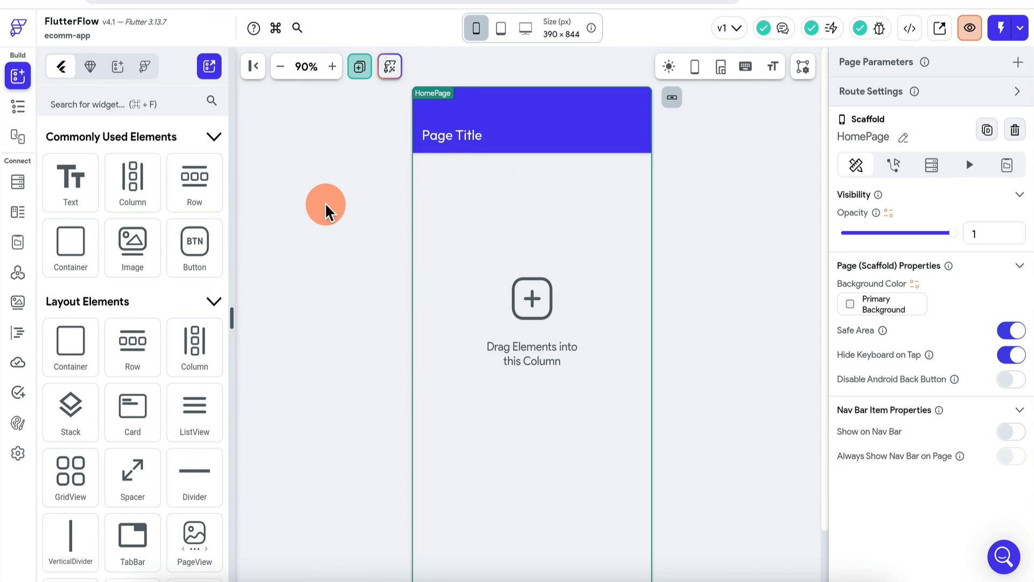
# Step: Enable the Supabase integration in the project's settings and start editing its API URL
pyautogui.click(20, 455)
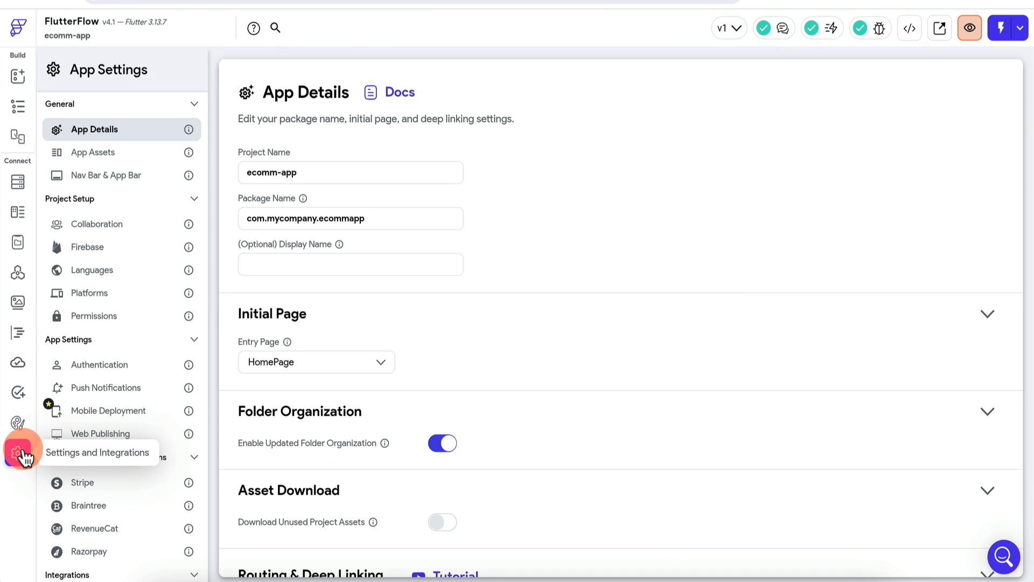
pyautogui.scroll(-5, 137, 469)
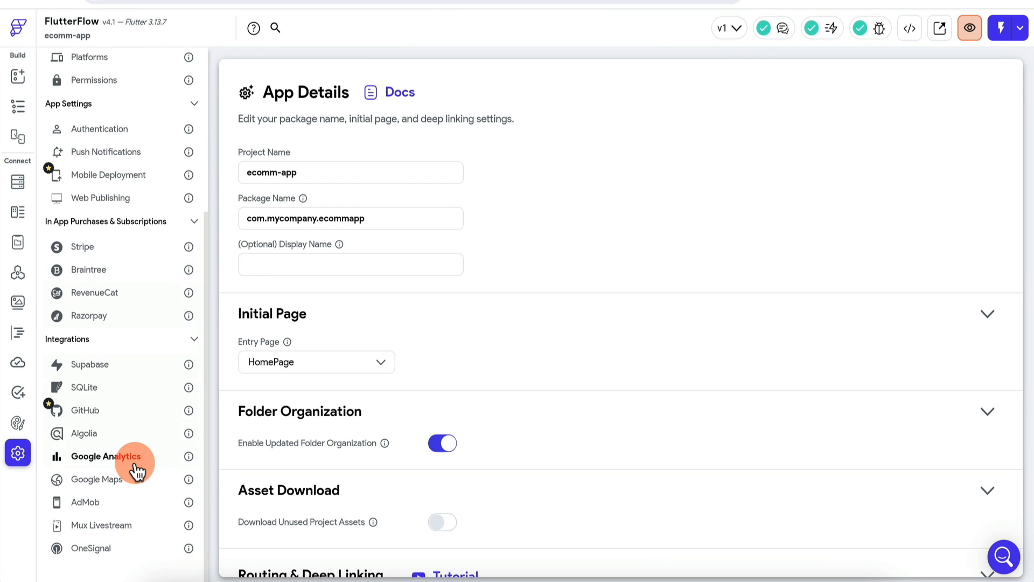
pyautogui.click(118, 371)
pyautogui.click(355, 150)
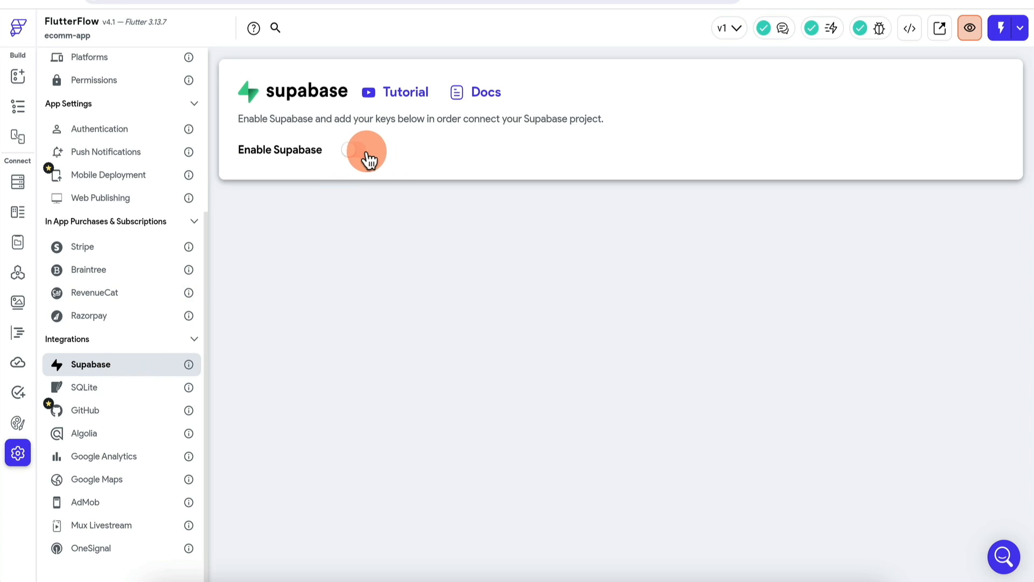
pyautogui.click(278, 205)
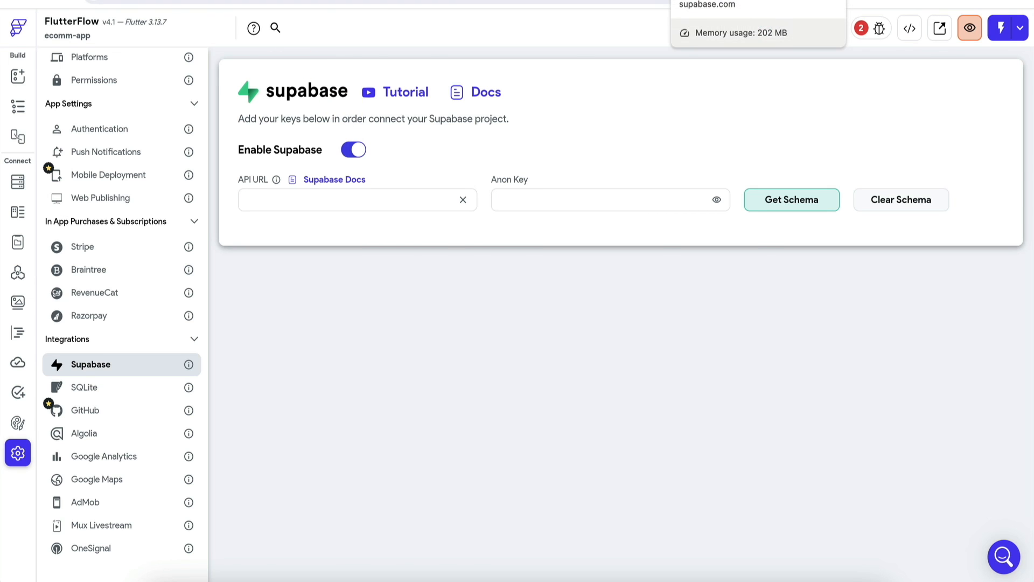
# Step: Switch to Supabase and open the API settings of project prj2
pyautogui.click(716, 1)
pyautogui.click(19, 462)
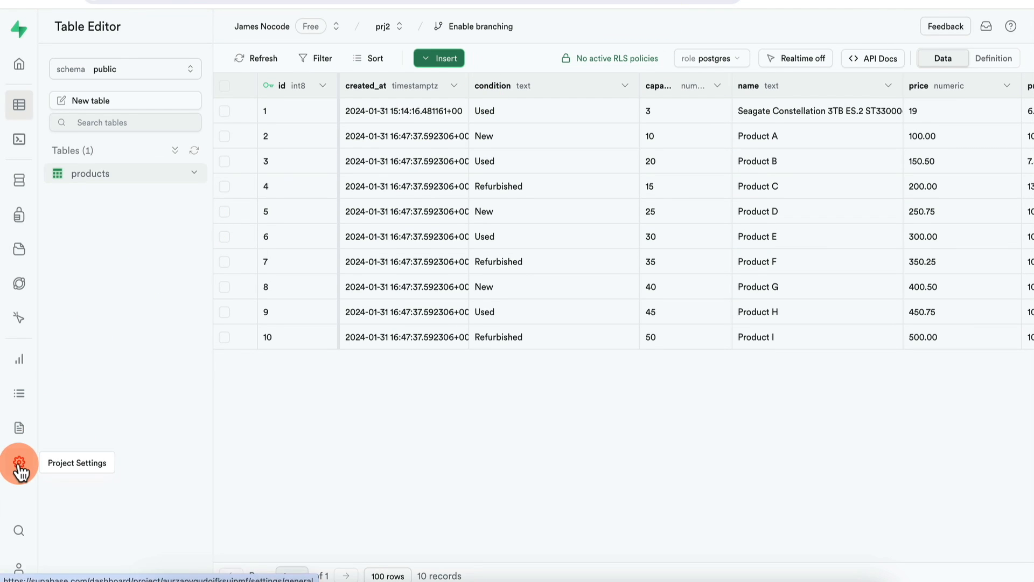
pyautogui.click(112, 261)
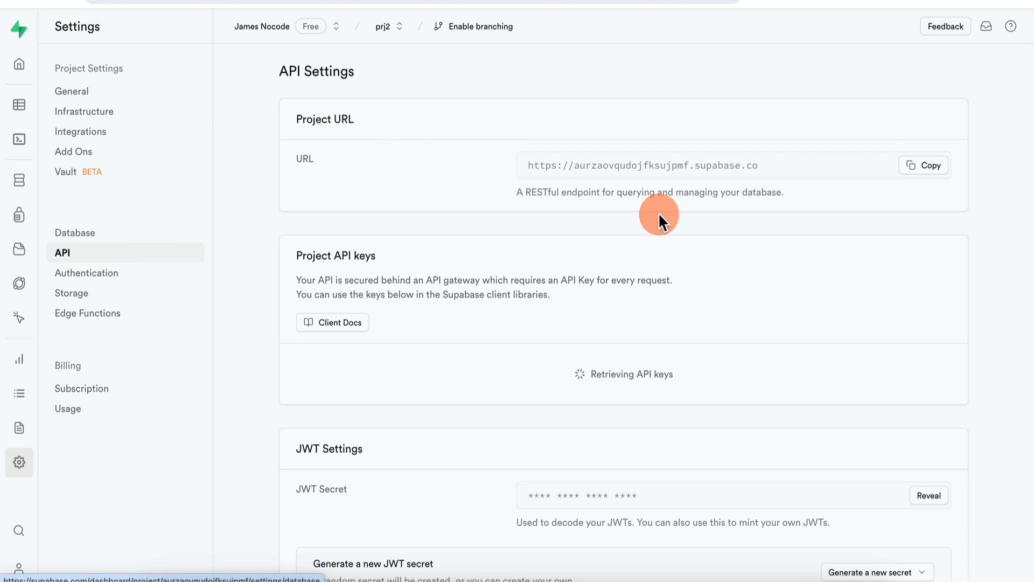
# Step: Copy the project URL from Supabase's API settings into the API URL field of the Supabase integration in FlutterFlow
pyautogui.click(925, 166)
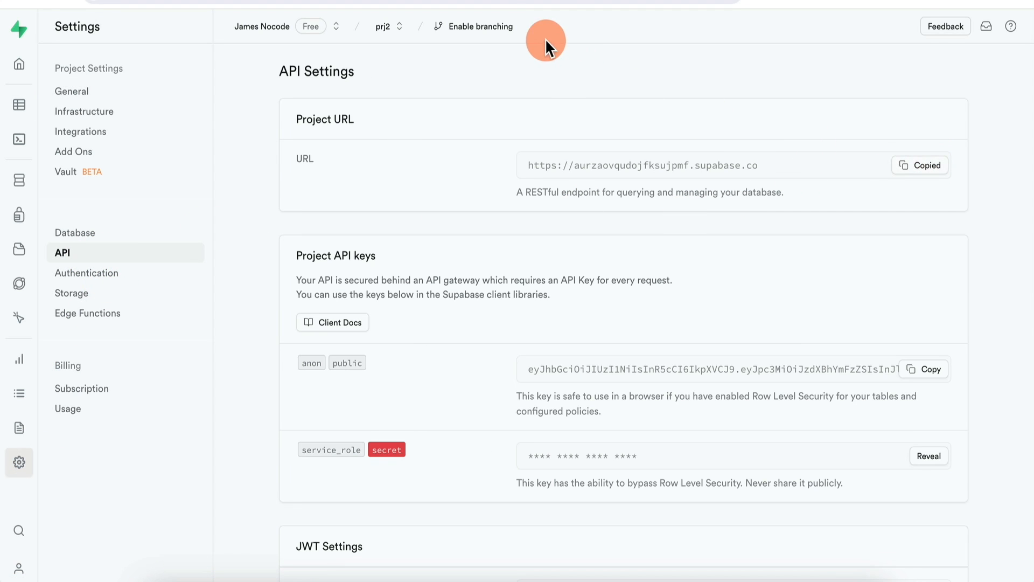
pyautogui.click(555, 1)
pyautogui.click(364, 200)
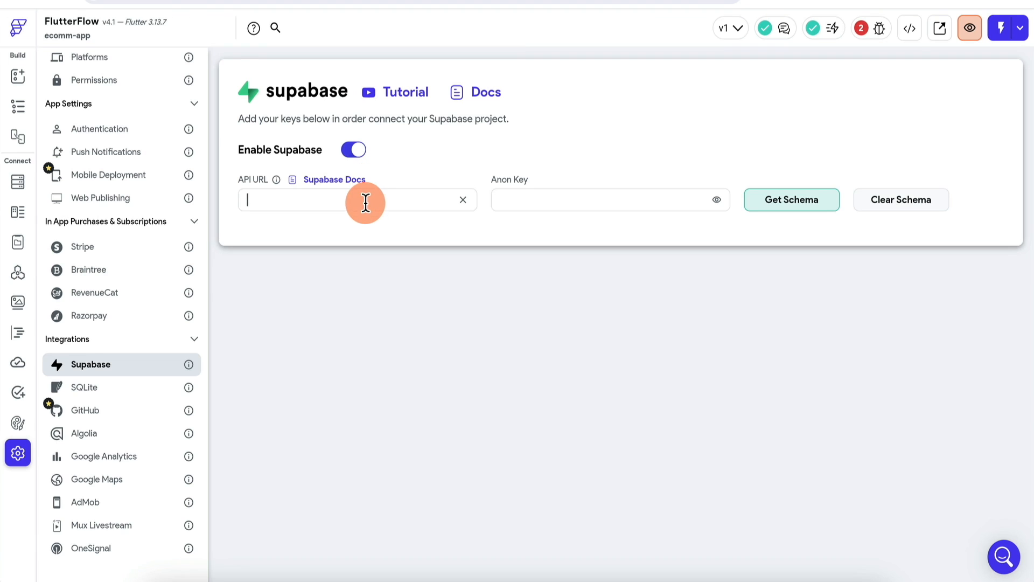
pyautogui.hotkey('ctrl', 'v')
# Step: Copy the anon public key from Supabase's API settings into the Anon Key field in FlutterFlow
pyautogui.hotkey('ctrl', 'shift', 'Tab')
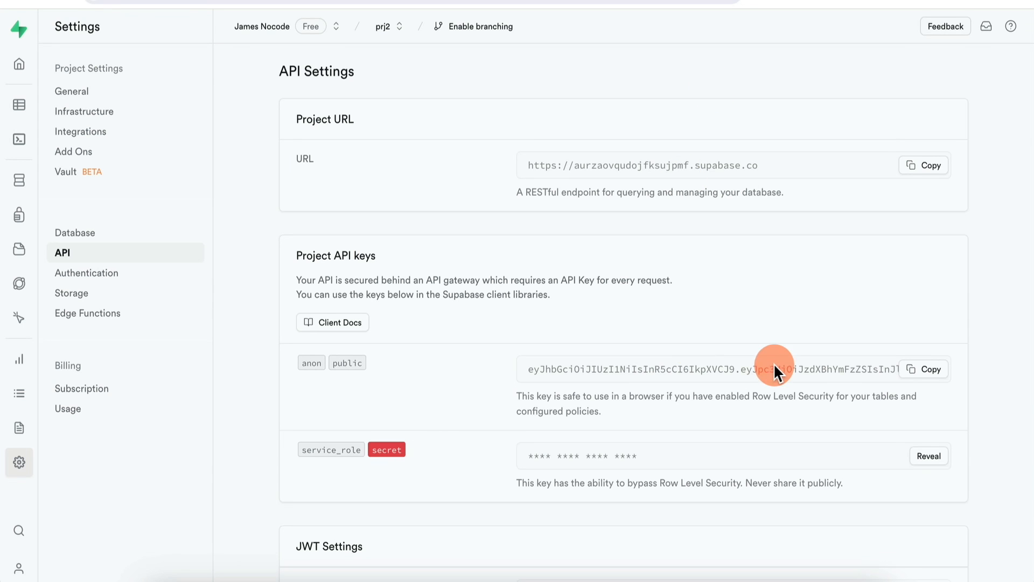
pyautogui.click(922, 370)
pyautogui.hotkey('ctrl', 'Tab')
pyautogui.click(620, 200)
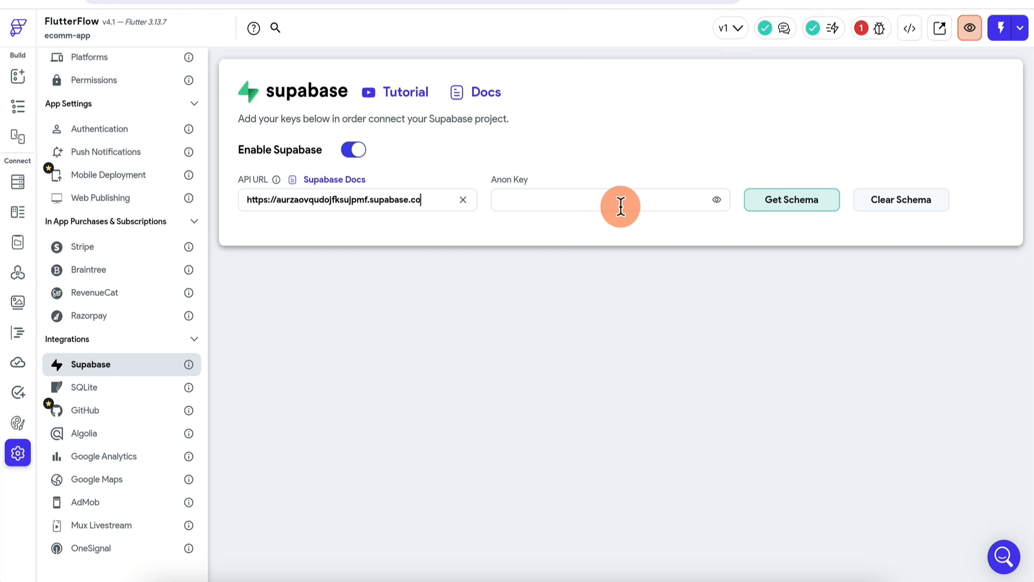
pyautogui.hotkey('ctrl', 'v')
# Step: Fetch the Supabase schema and review the fields and data types of the products table
pyautogui.click(785, 208)
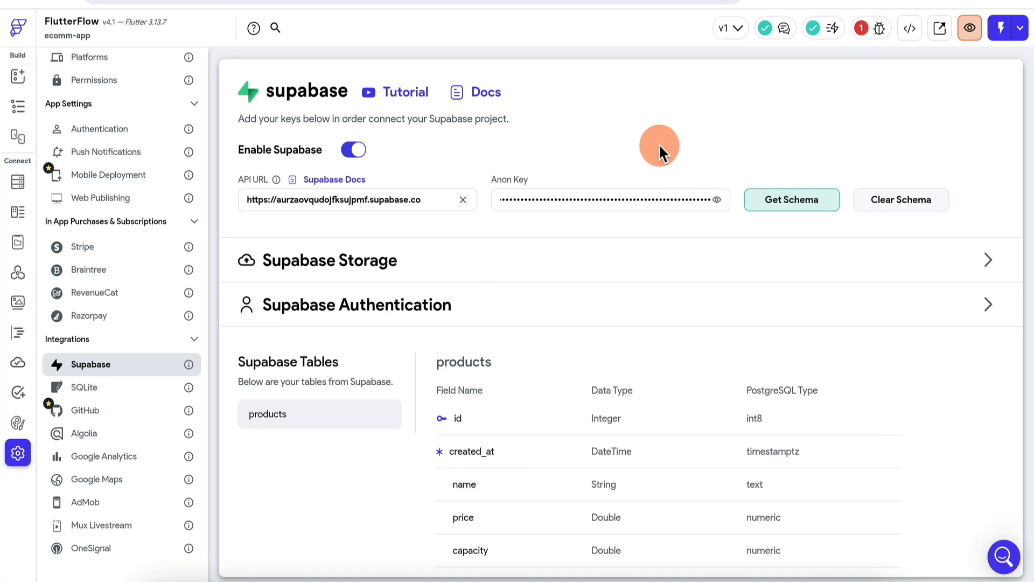
pyautogui.scroll(-3, 494, 312)
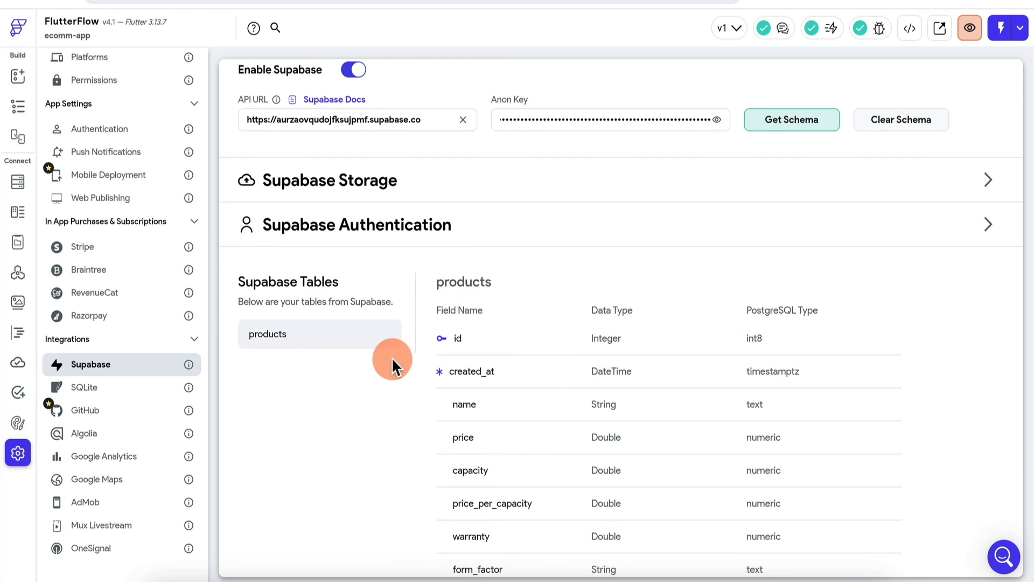
pyautogui.scroll(-4, 554, 423)
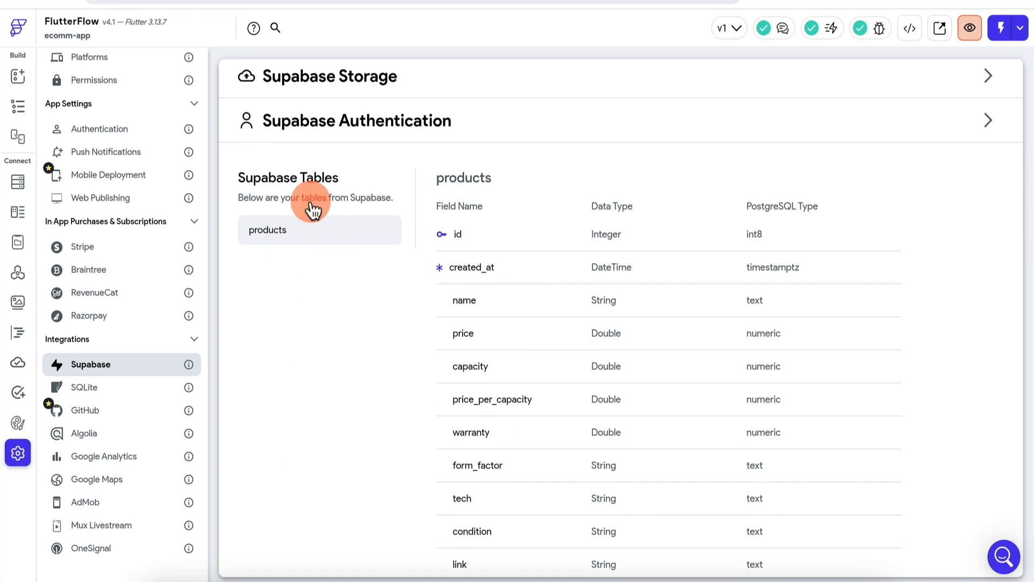
pyautogui.scroll(-2, 316, 246)
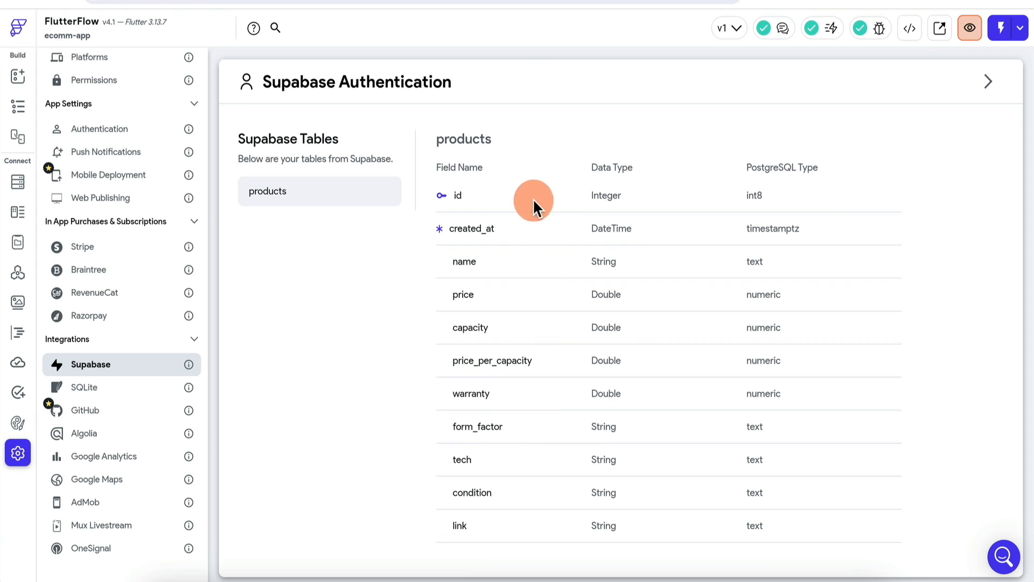
pyautogui.scroll(8, 533, 218)
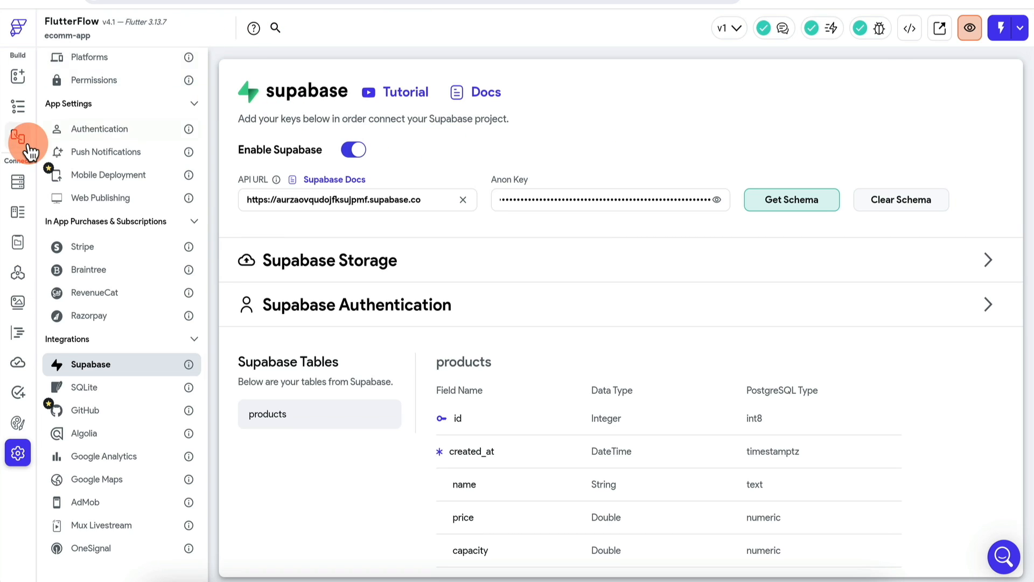
# Step: Open HomePage in the page builder, consult the diskprices.com reference listing, and set the canvas to tablet size
pyautogui.click(18, 77)
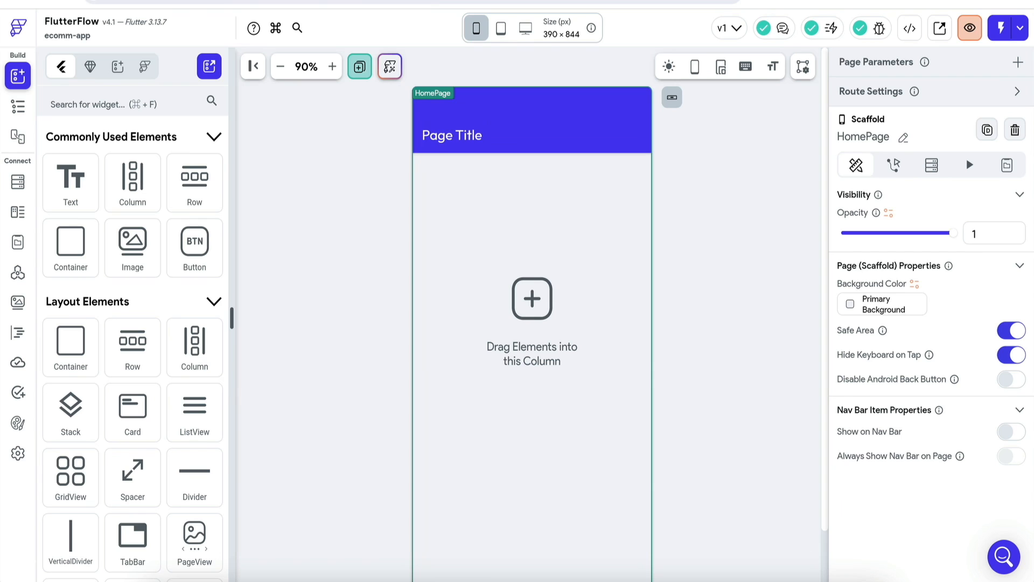
pyautogui.click(299, 0)
pyautogui.click(299, 146)
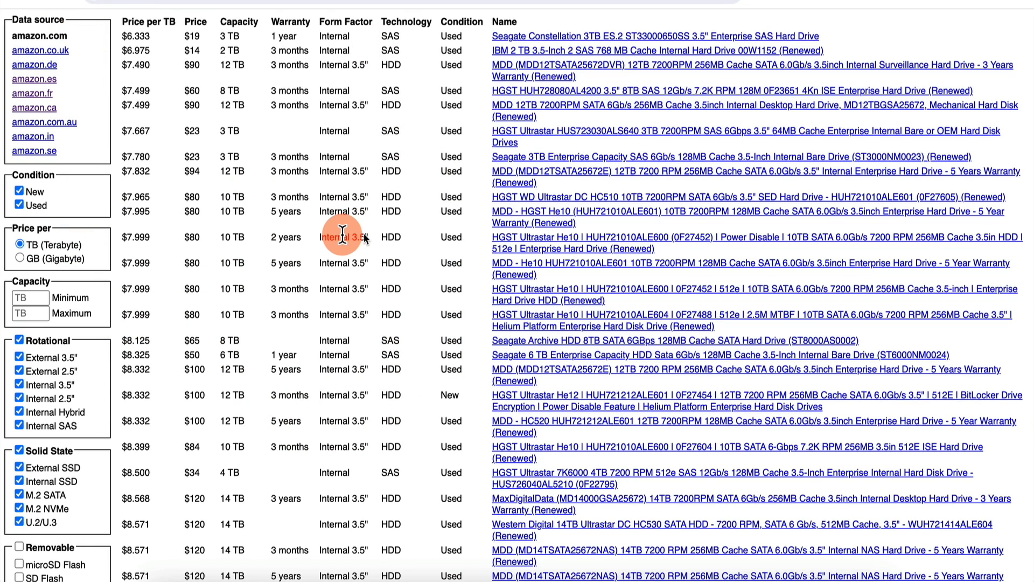
pyautogui.click(558, 1)
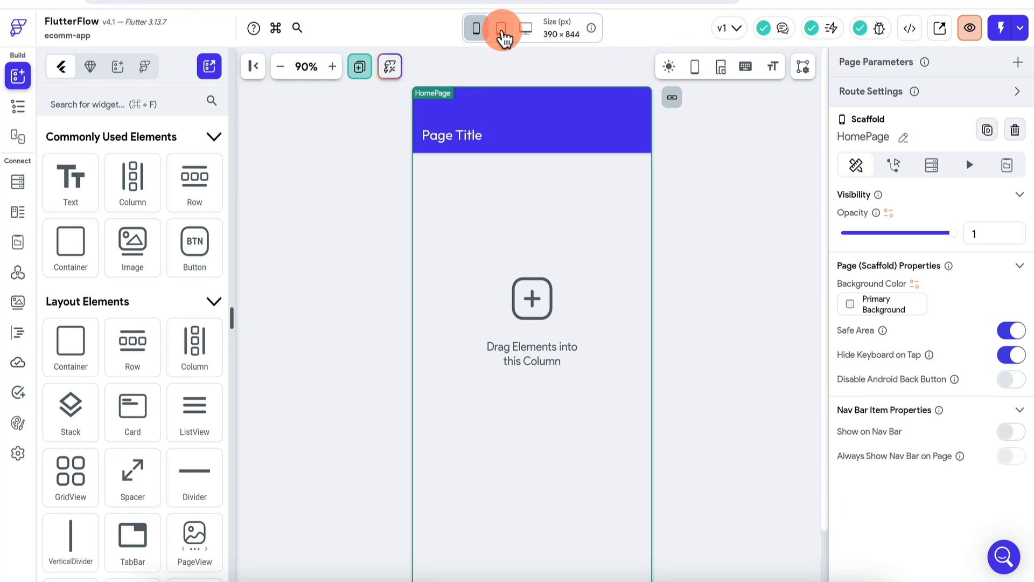
pyautogui.click(502, 29)
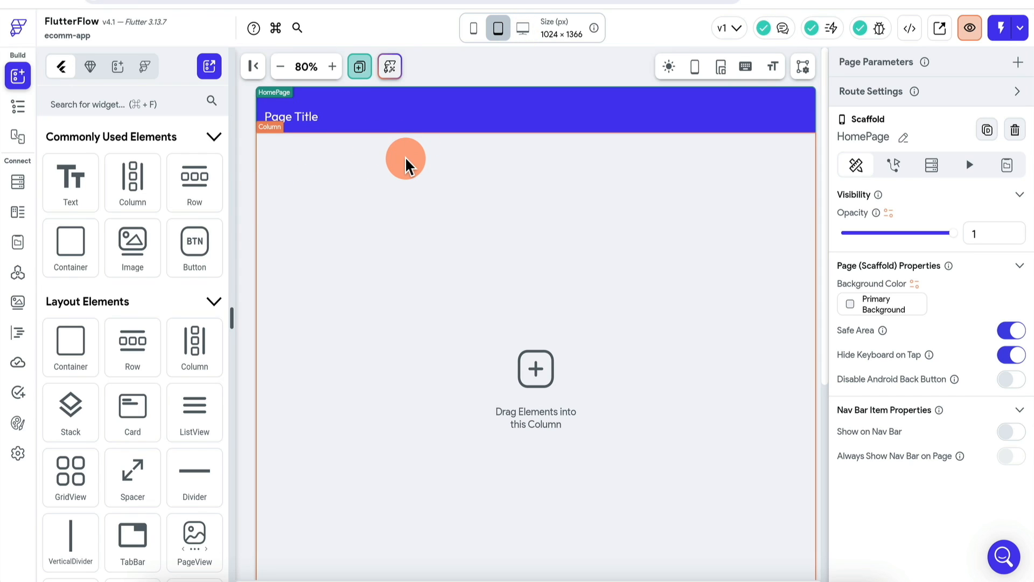
# Step: Change the app bar title of HomePage to "Products"
pyautogui.click(300, 116)
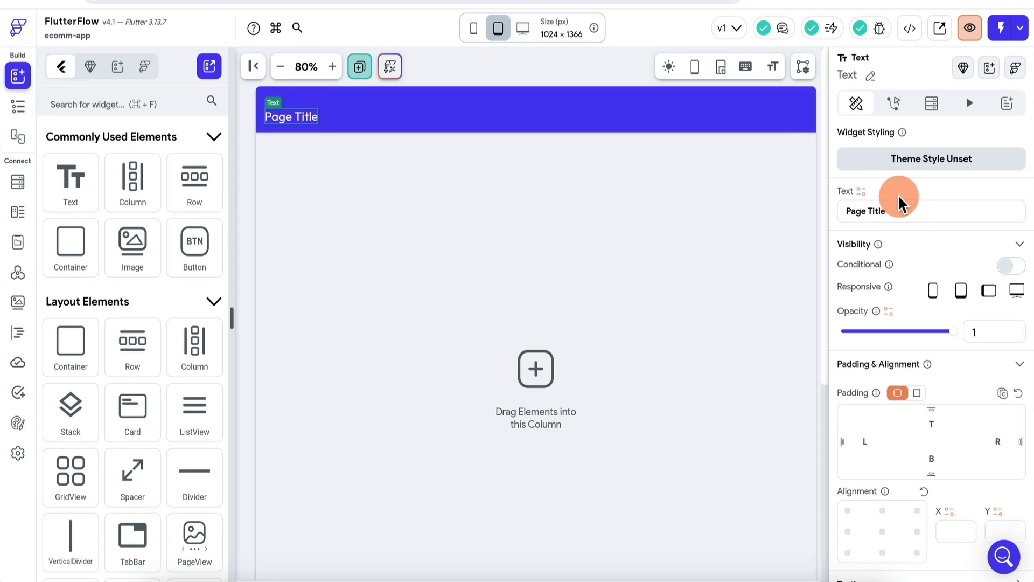
pyautogui.press('super+a')
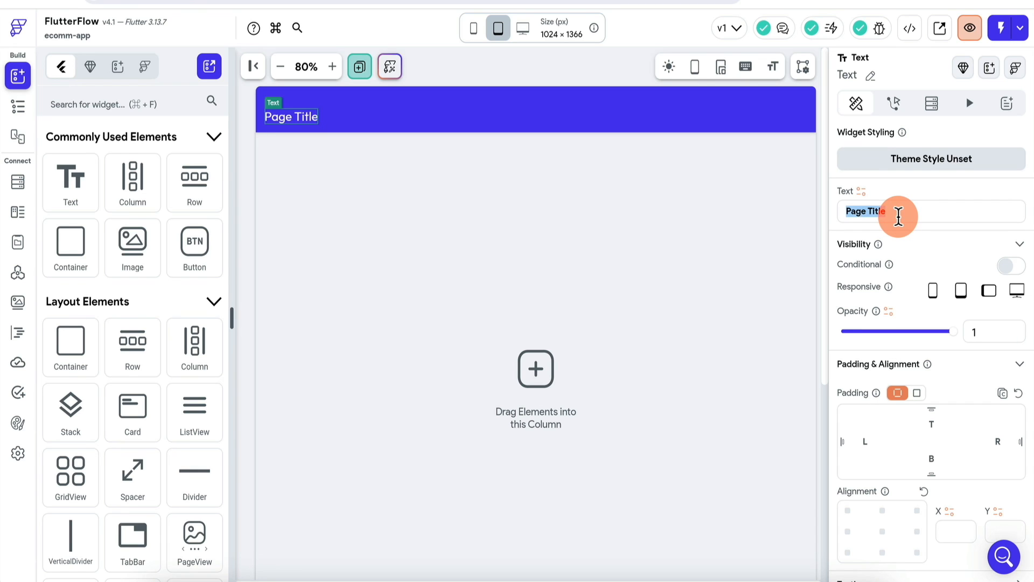
pyautogui.write('Products')
pyautogui.click(280, 157)
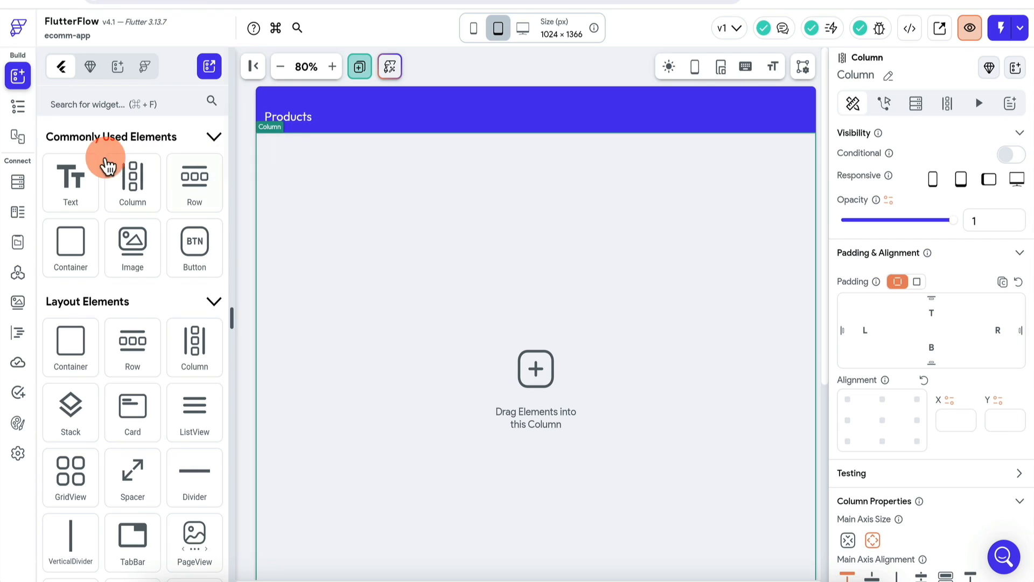
# Step: Check the reference listing's layout and add a Row inside the main Column of HomePage in FlutterFlow
pyautogui.click(18, 107)
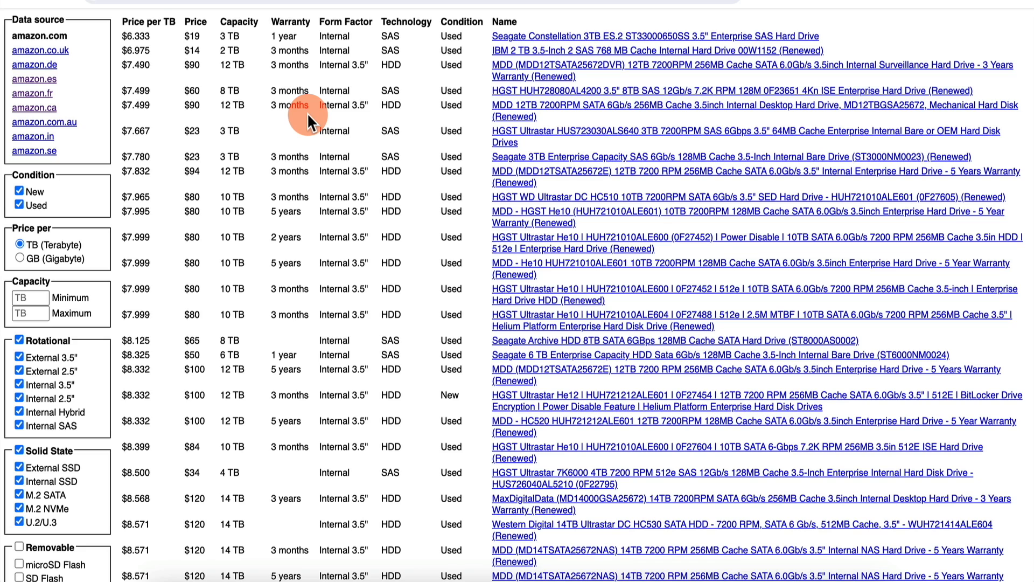
pyautogui.click(547, 3)
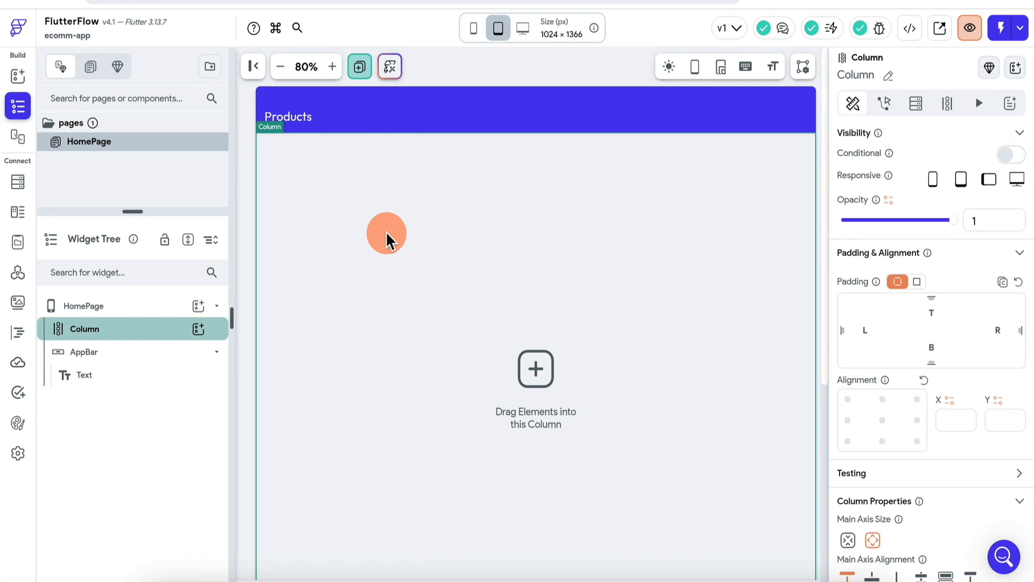
pyautogui.click(199, 329)
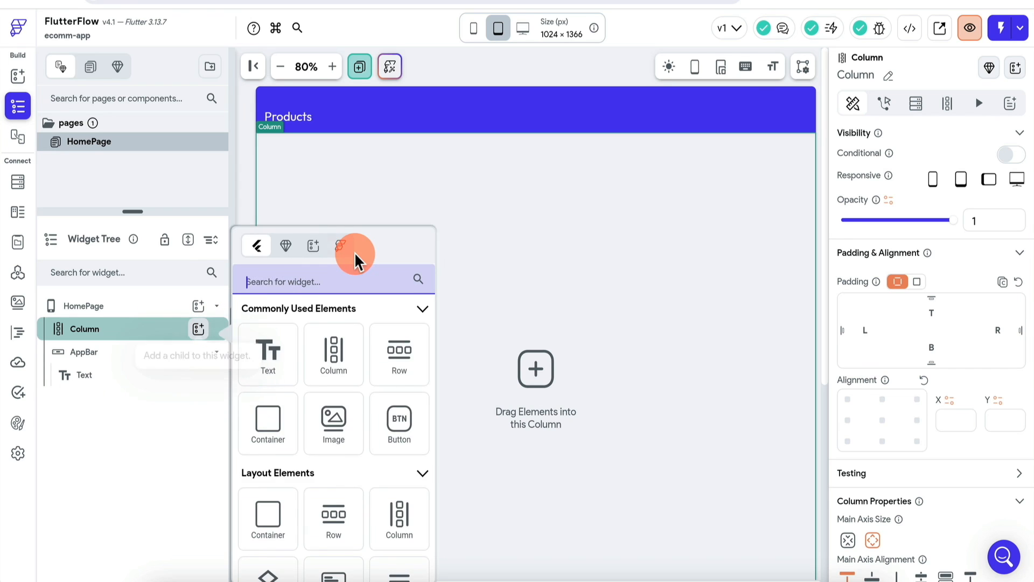
pyautogui.write('row')
pyautogui.click(268, 353)
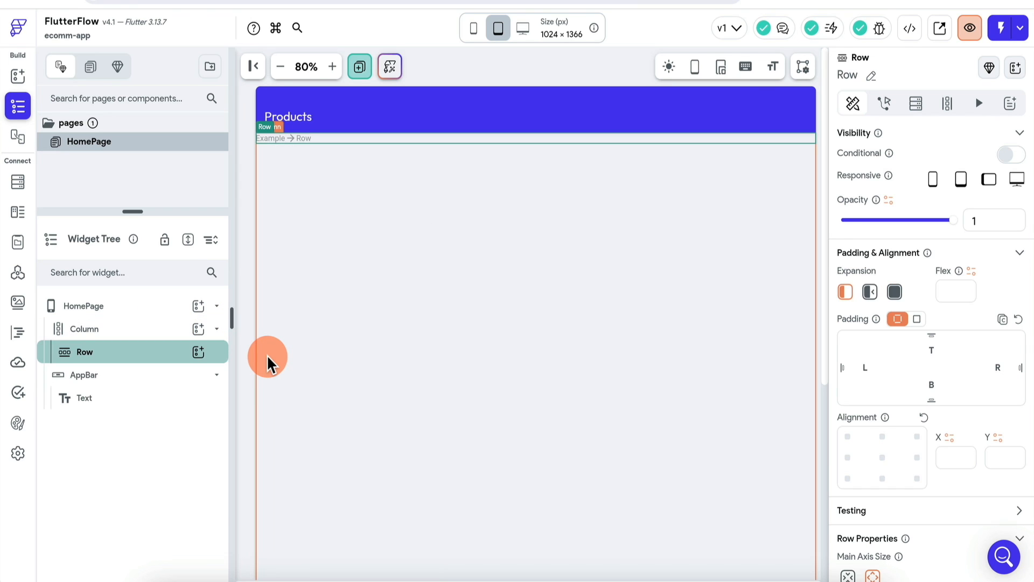
# Step: Add a Column inside the new Row and duplicate it so two Columns sit side by side
pyautogui.click(199, 352)
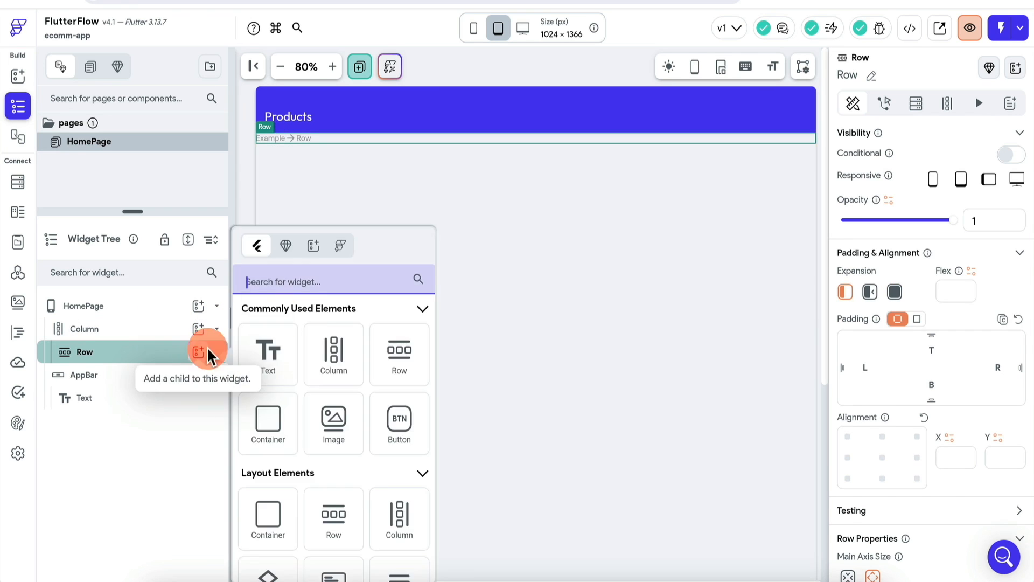
pyautogui.write('col')
pyautogui.click(275, 362)
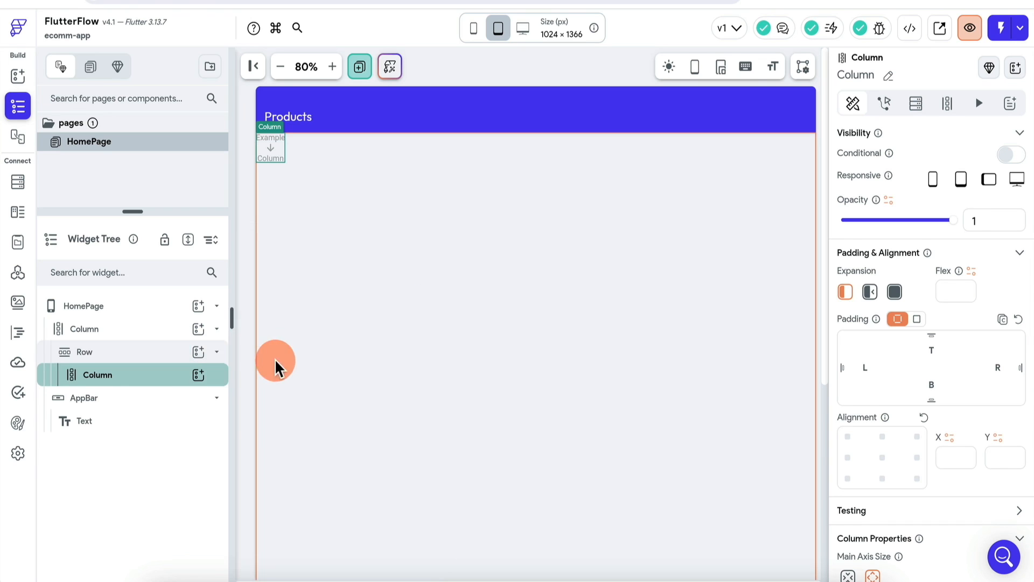
pyautogui.hotkey('ctrl', 'd')
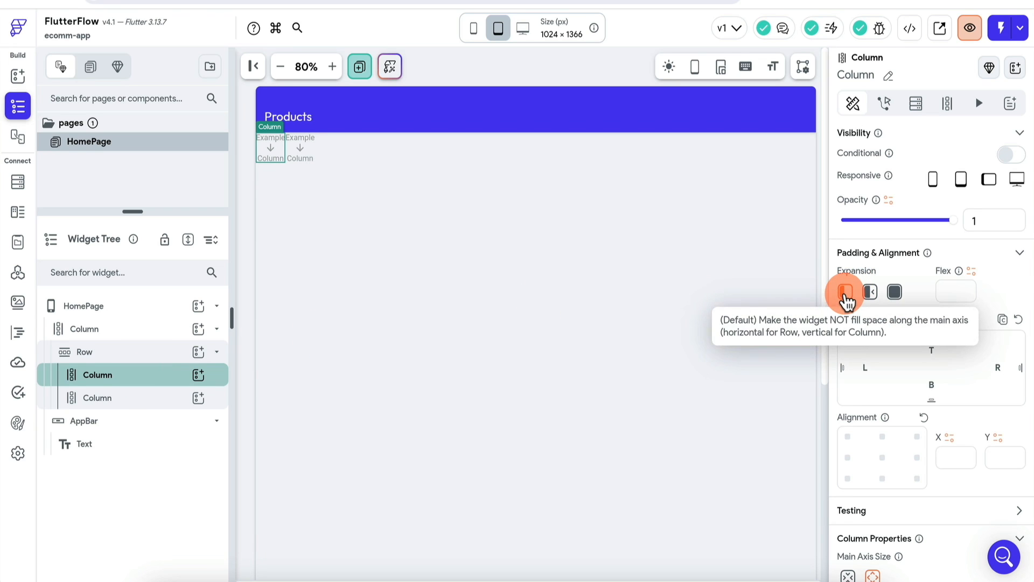
# Step: Set the second Column's expansion to Expanded, trying Flexible for comparison, and check both Columns on the canvas
pyautogui.click(153, 398)
pyautogui.click(895, 293)
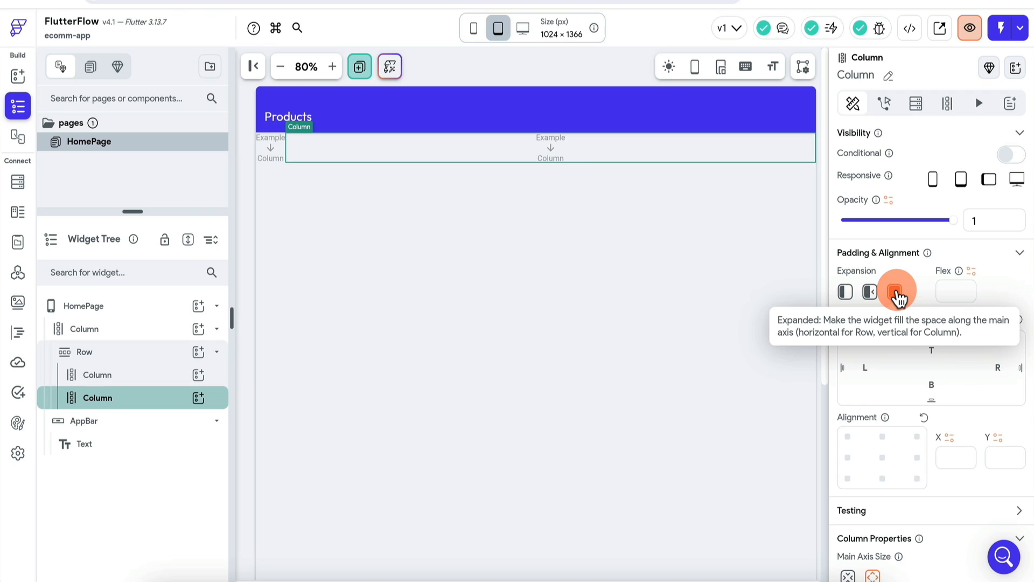
pyautogui.click(870, 291)
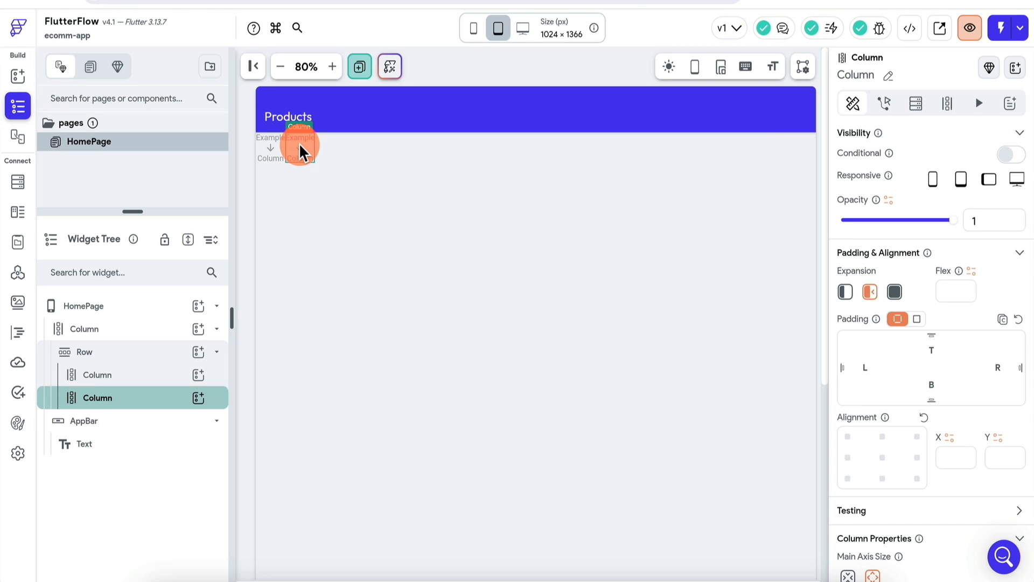
pyautogui.click(894, 292)
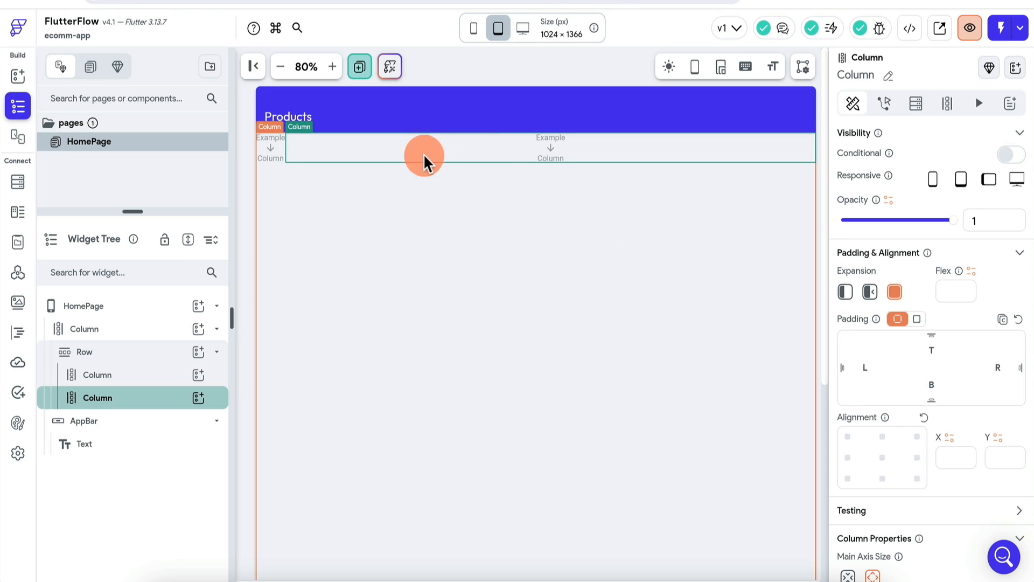
pyautogui.click(291, 146)
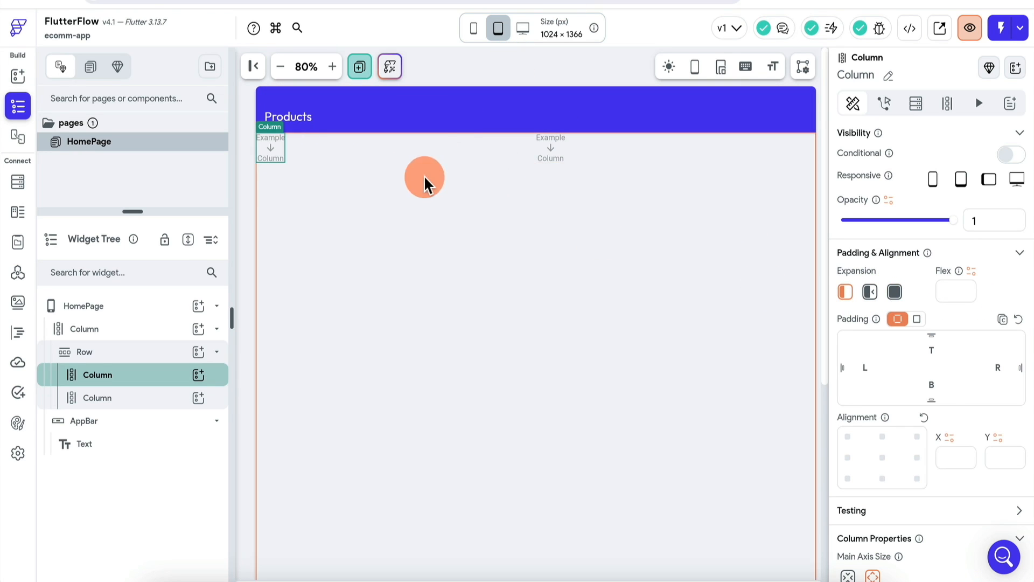
pyautogui.click(469, 146)
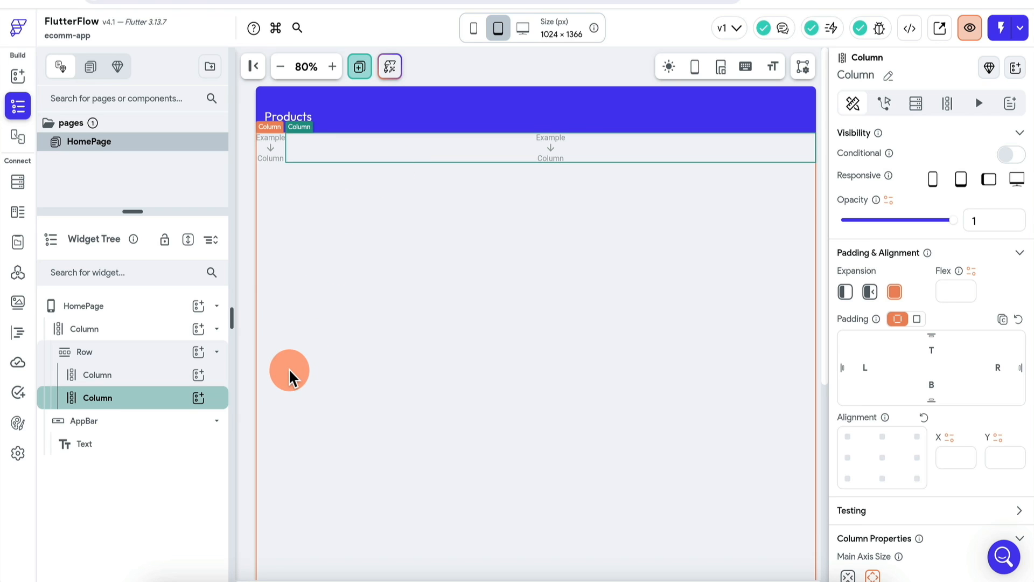
# Step: Add a ListView to the expanded Column and place a Row inside that ListView
pyautogui.click(198, 398)
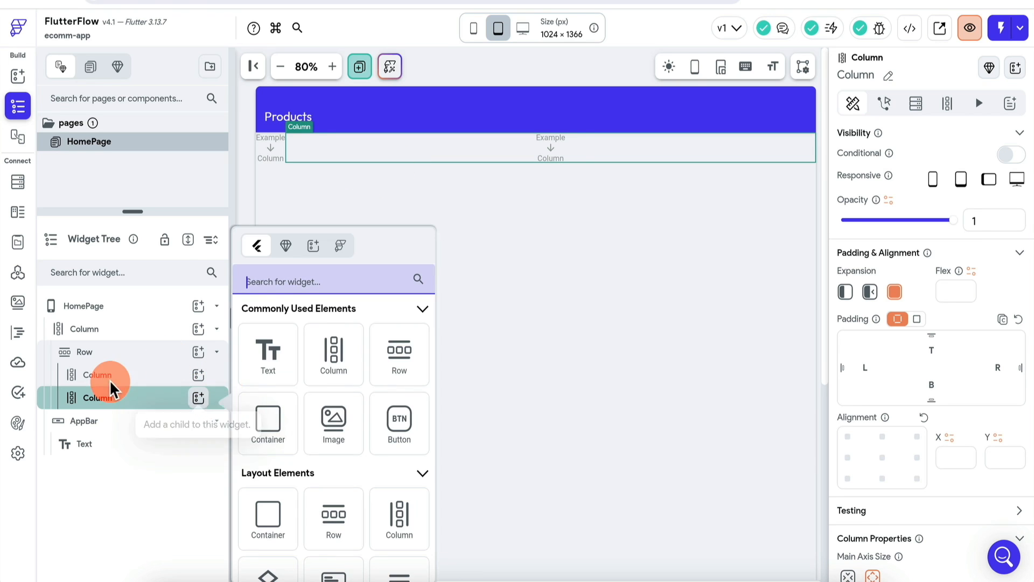
pyautogui.write('list')
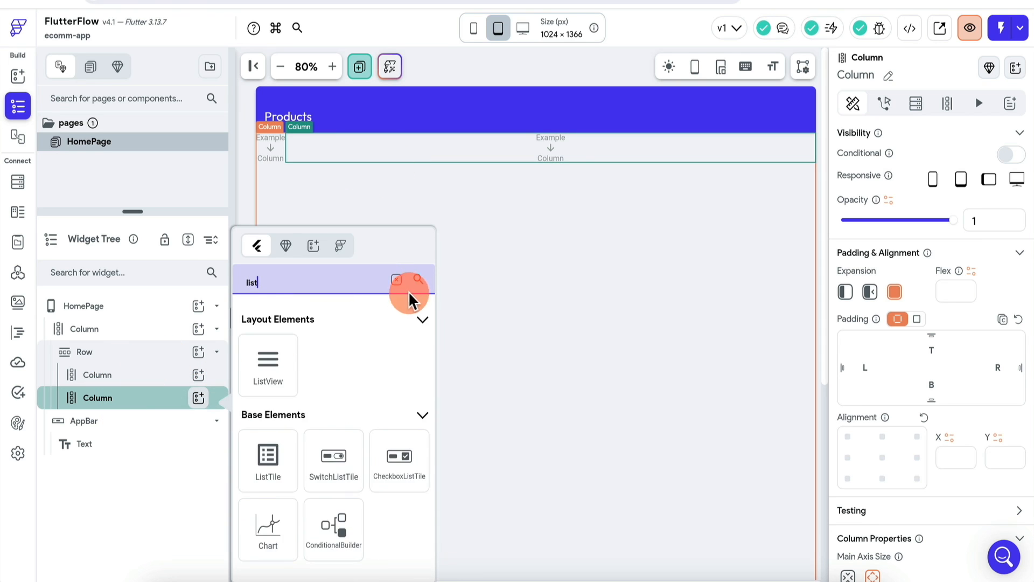
pyautogui.click(269, 372)
pyautogui.click(199, 421)
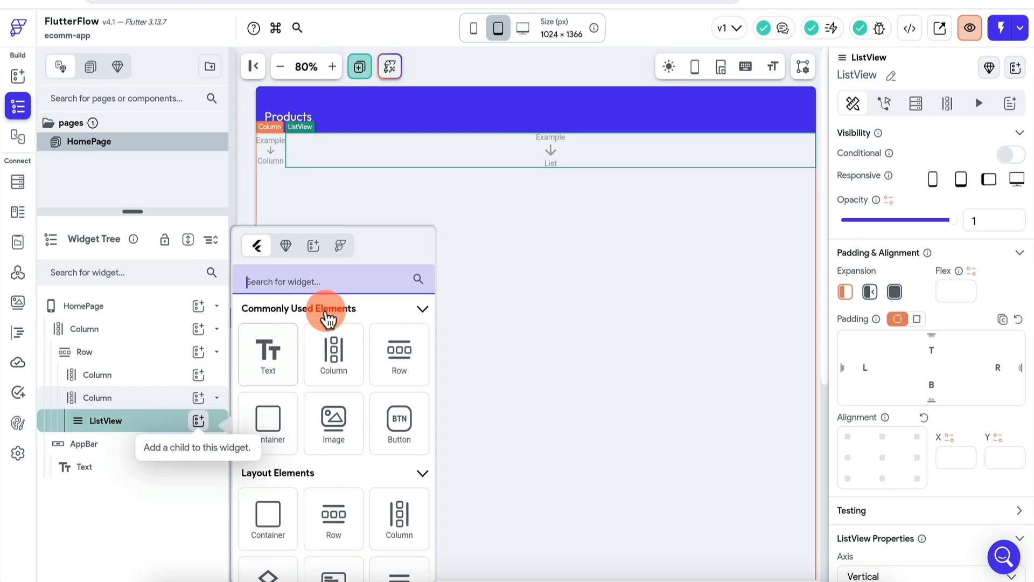
pyautogui.write('row')
pyautogui.click(280, 356)
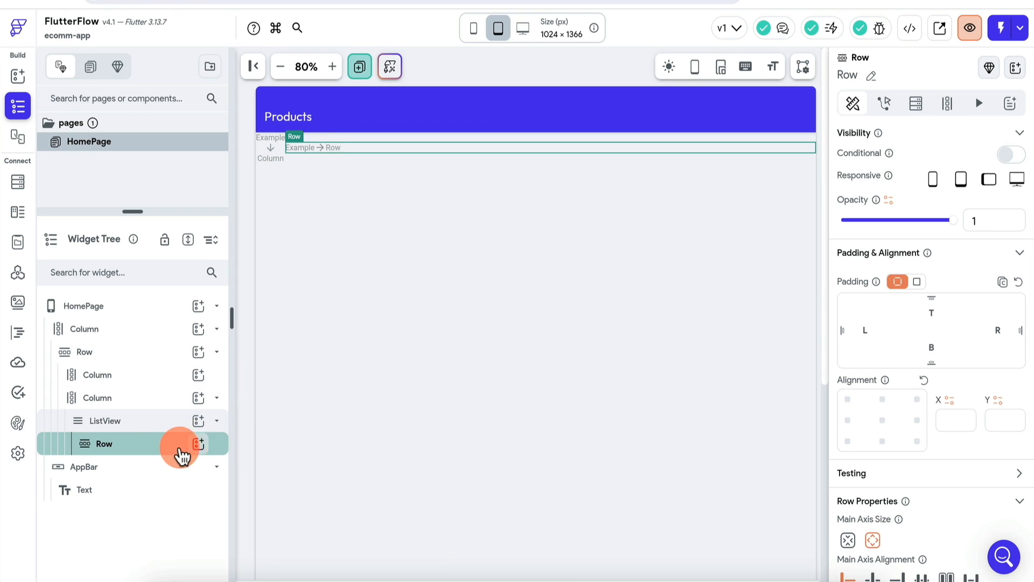
# Step: Add a Text widget to the Row inside the ListView and consult the diskprices.com listing for its columns
pyautogui.click(198, 443)
pyautogui.write('text')
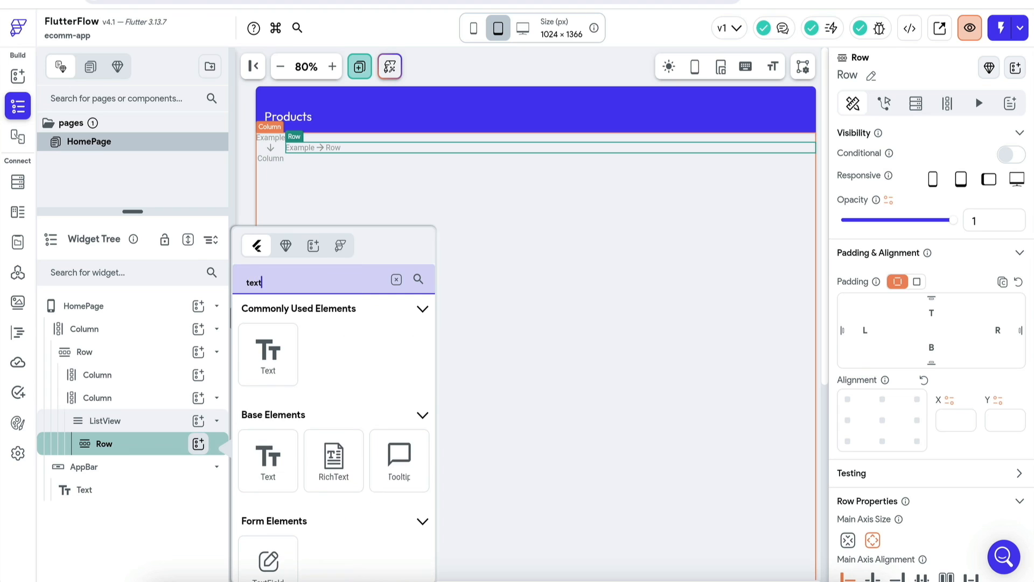
pyautogui.click(268, 348)
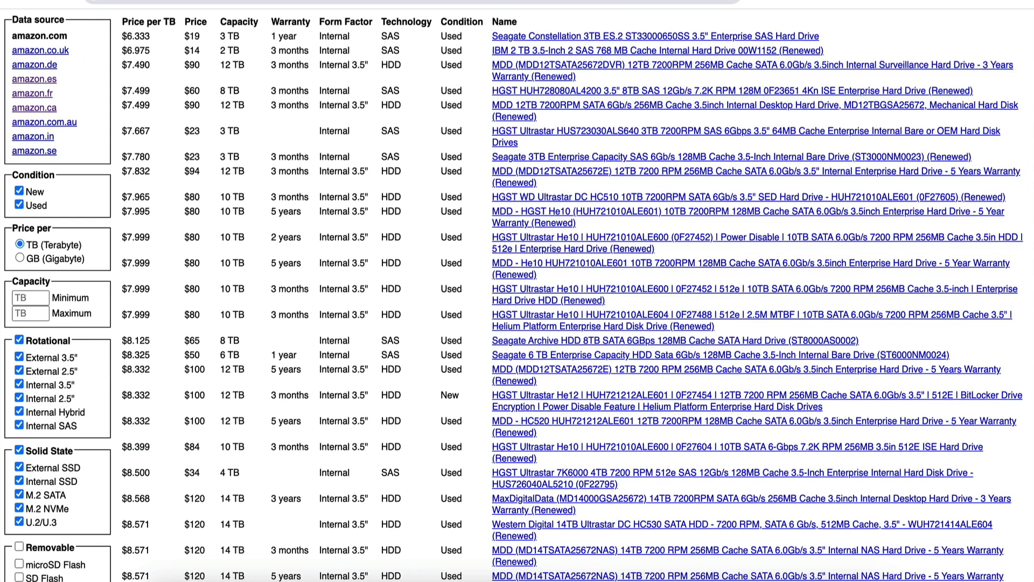
pyautogui.click(269, 44)
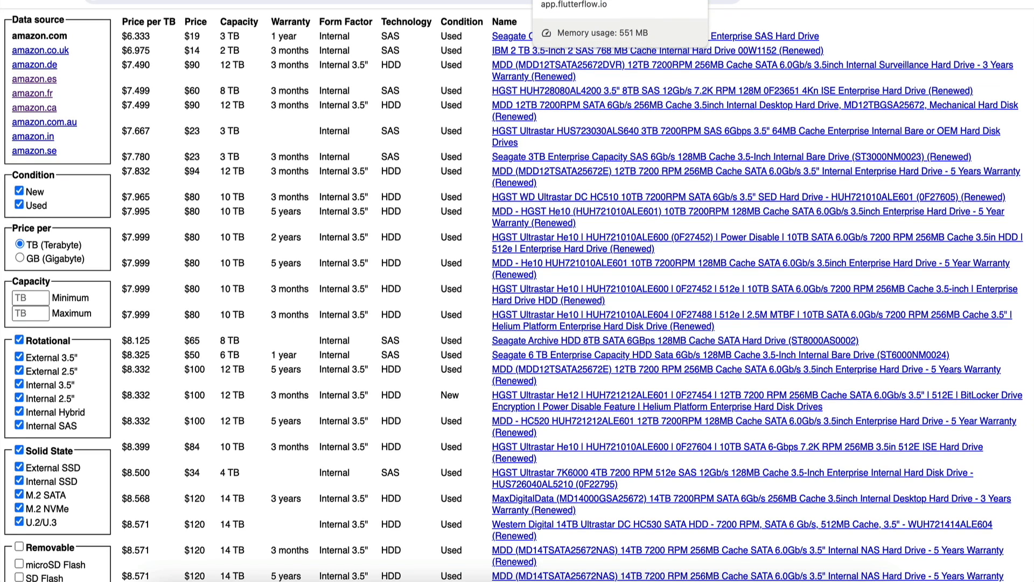
# Step: Return to FlutterFlow and duplicate the Text in the ListView's Row three times so the Row holds four Texts
pyautogui.click(587, 1)
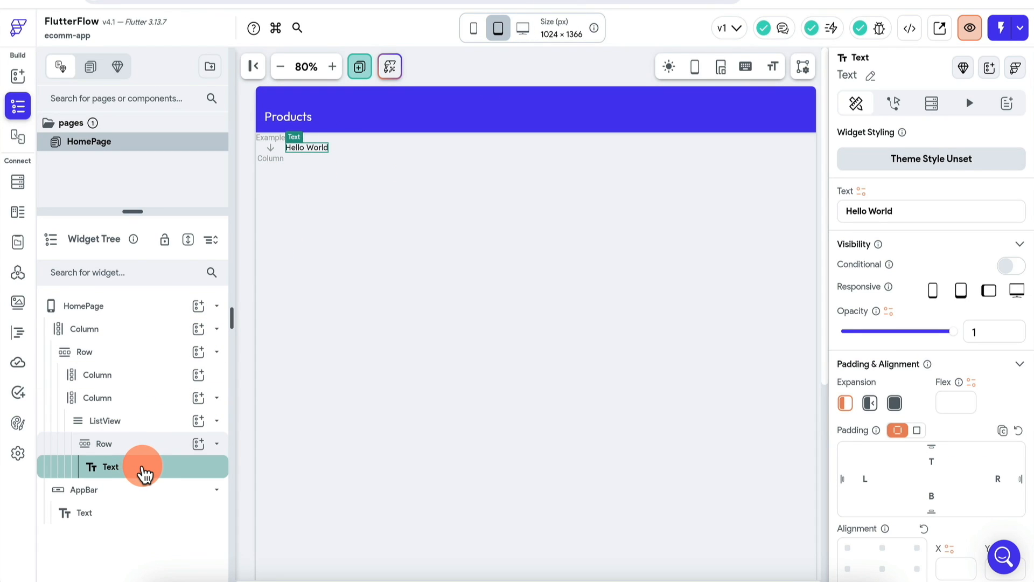
pyautogui.hotkey('ctrl', 'd')
pyautogui.hotkey('ctrl', 'd')
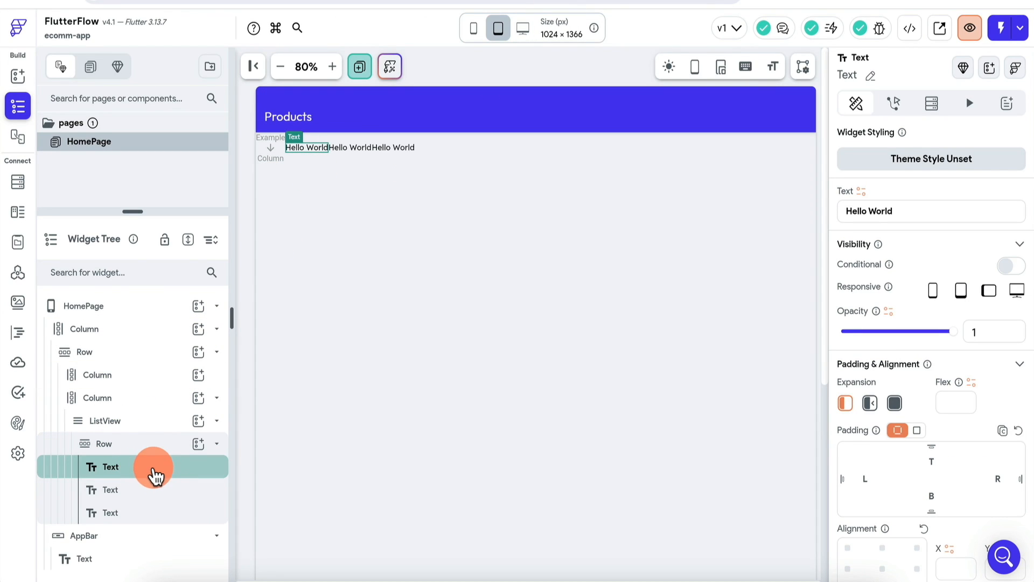
pyautogui.hotkey('ctrl', 'd')
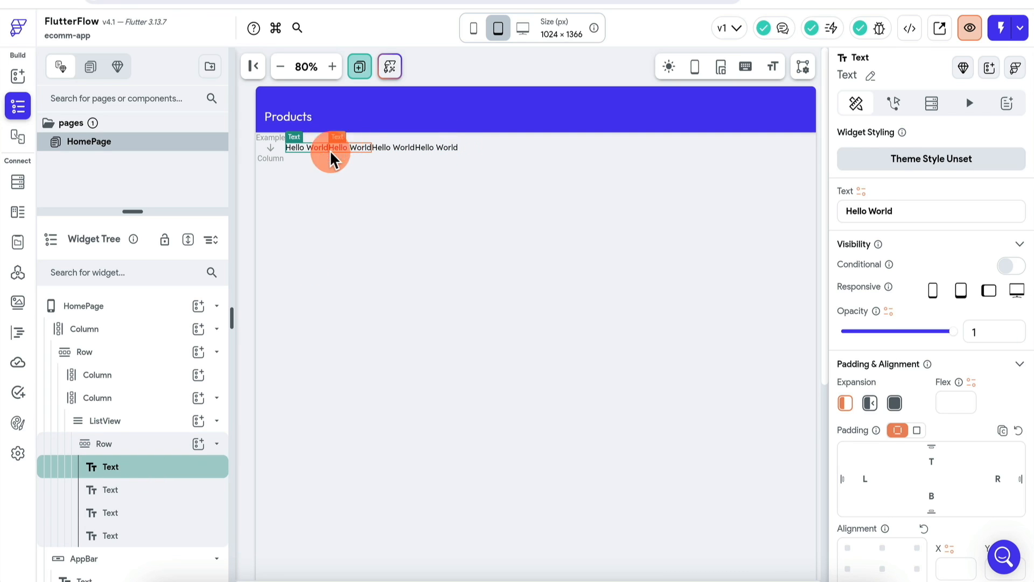
# Step: Distribute the Row's four Texts with equal gaps between them and at both ends, trying Space Around and Space Between for comparison
pyautogui.click(145, 444)
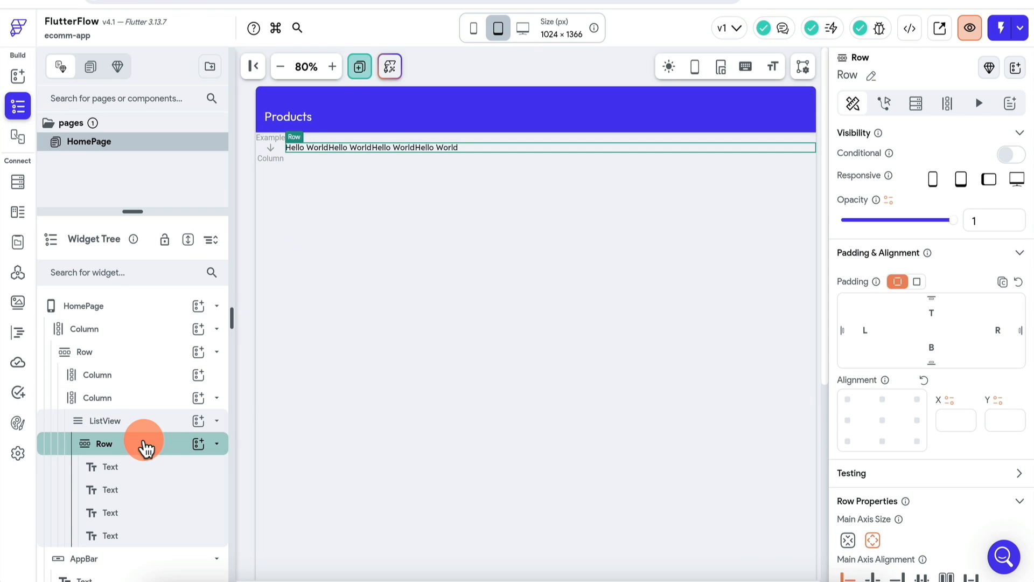
pyautogui.scroll(-3, 877, 345)
pyautogui.click(922, 443)
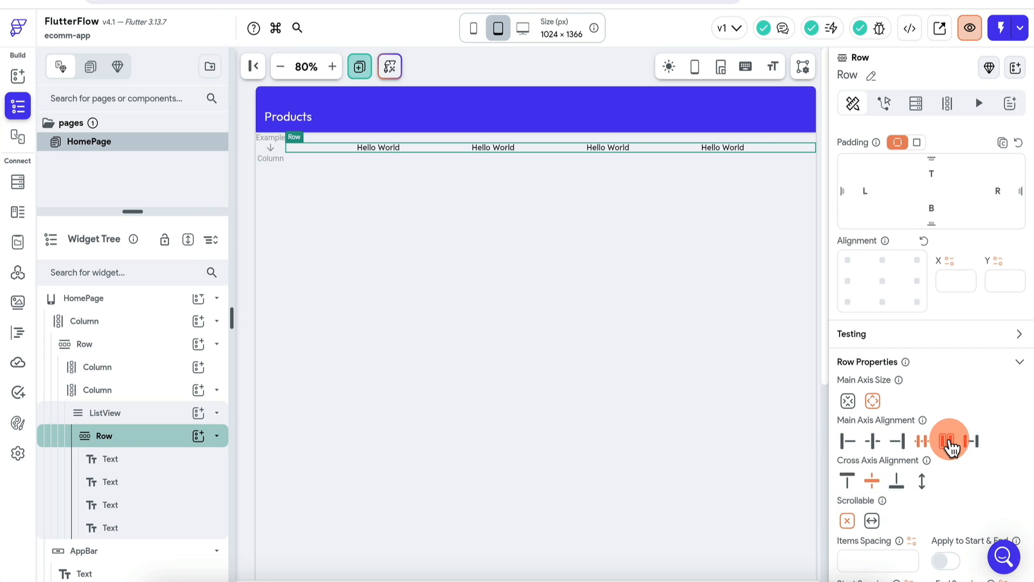
pyautogui.click(924, 442)
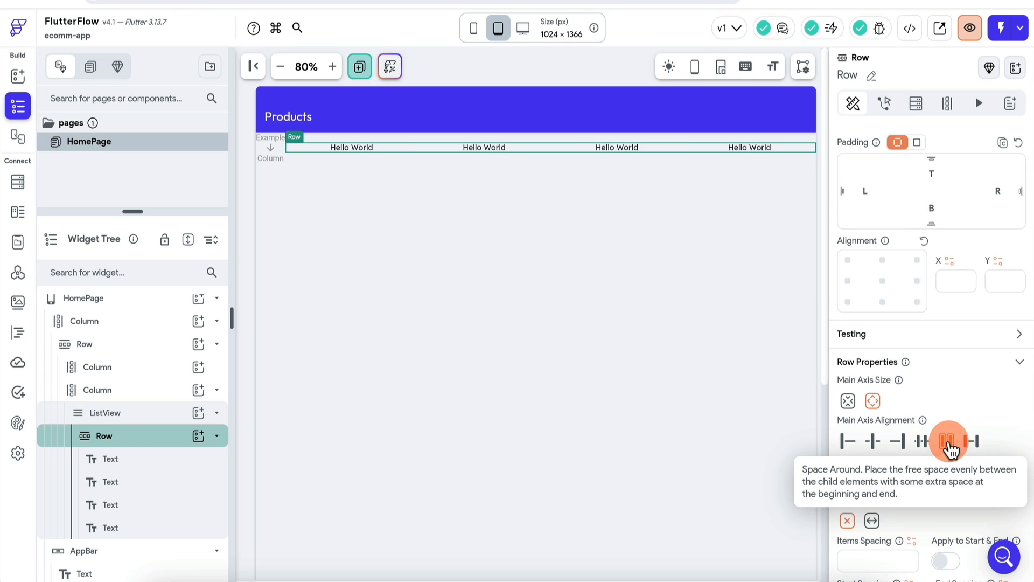
pyautogui.click(972, 443)
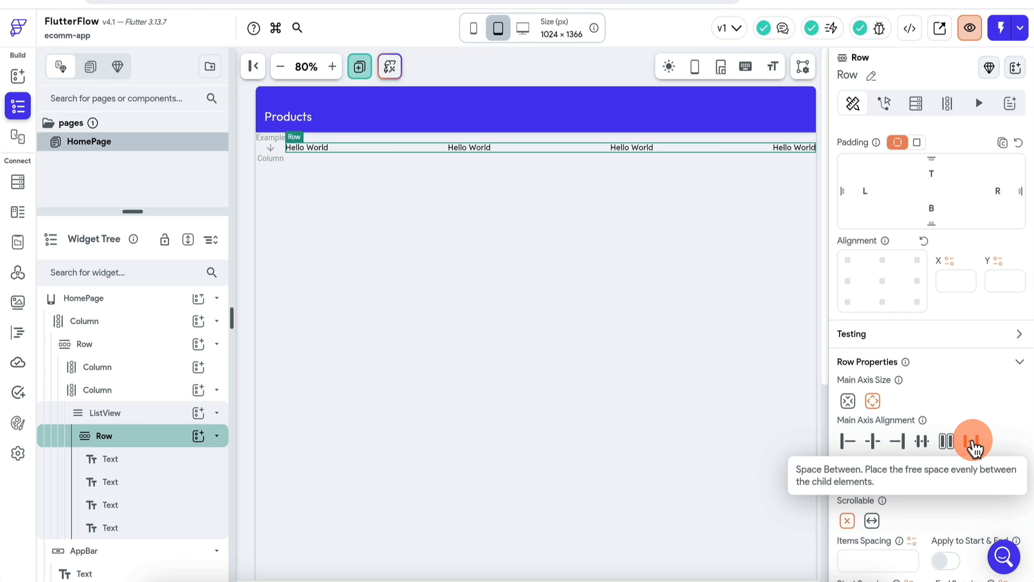
pyautogui.click(923, 442)
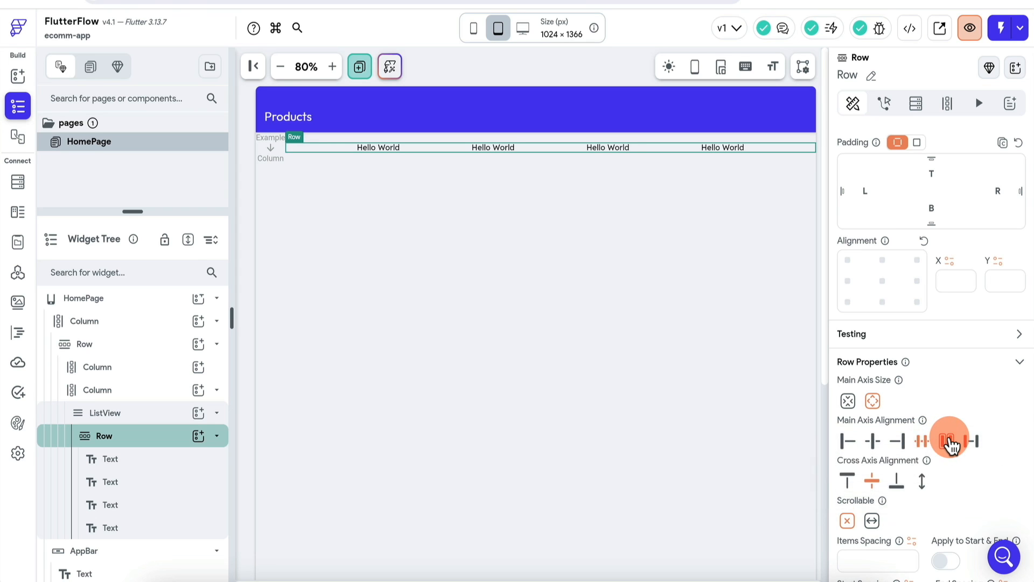
# Step: Add a Supabase Query backend query to the ListView that fetches a list of rows from the products table
pyautogui.click(378, 148)
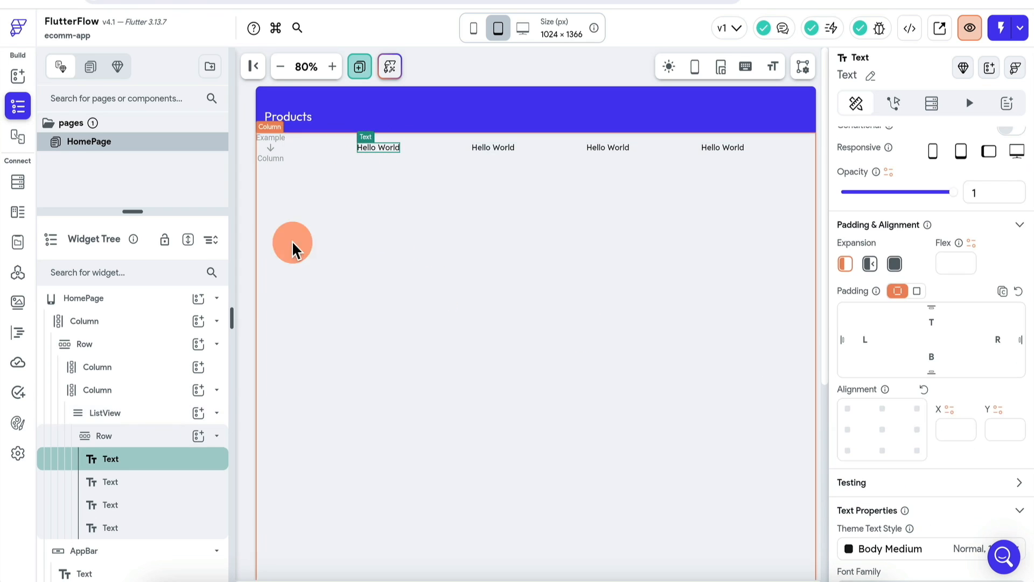
pyautogui.click(144, 415)
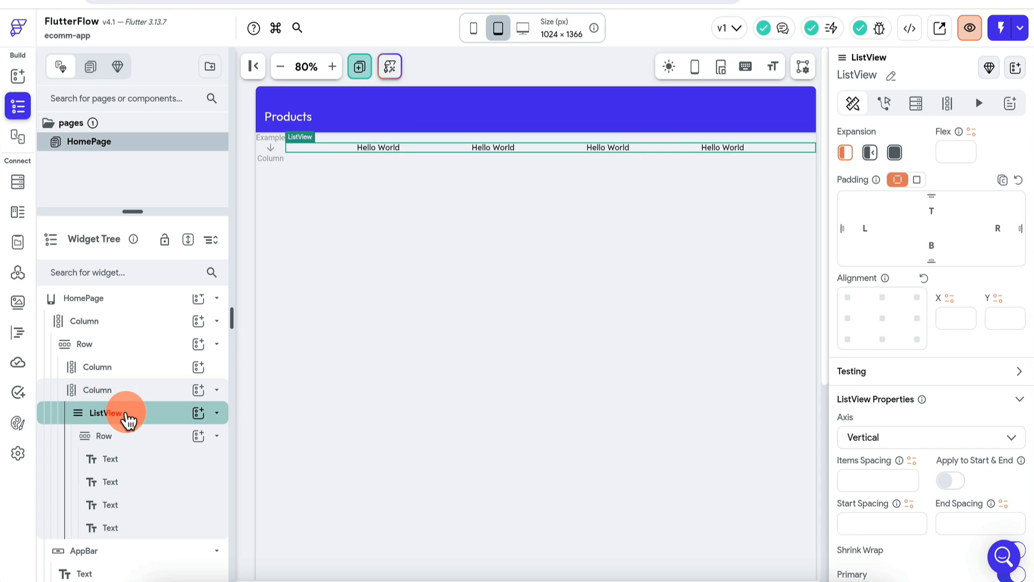
pyautogui.click(915, 103)
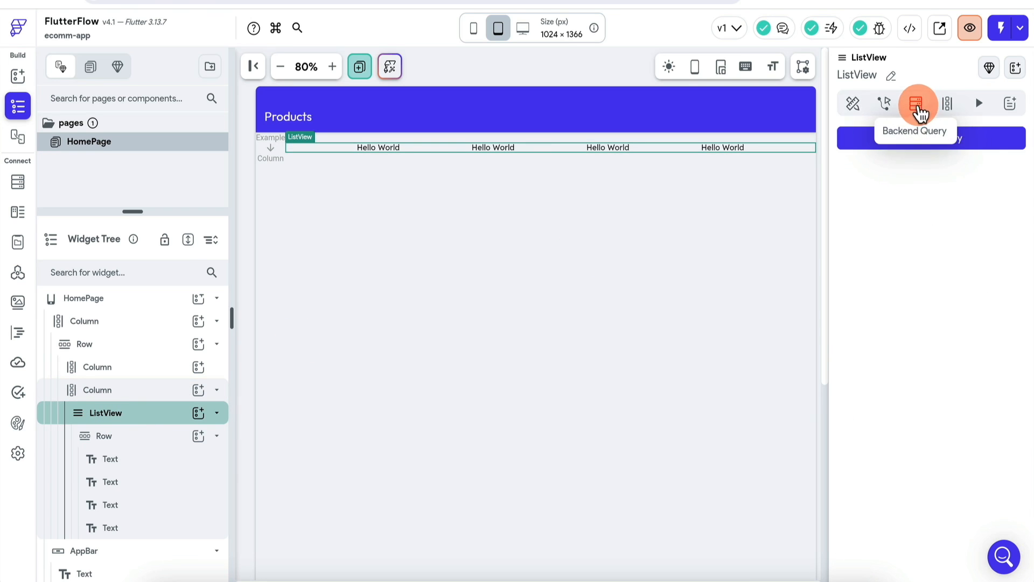
pyautogui.click(977, 138)
pyautogui.click(736, 142)
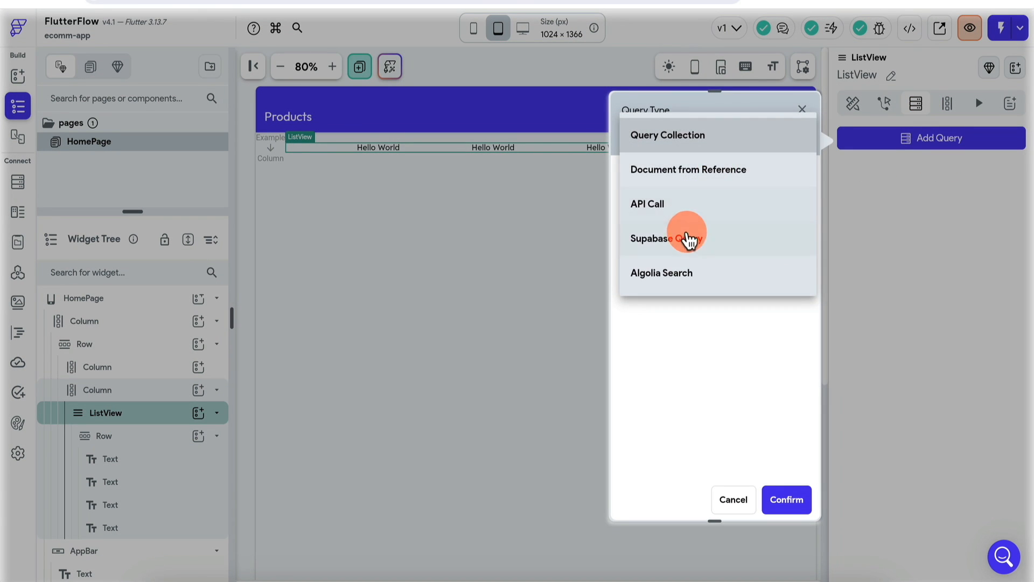
pyautogui.click(688, 237)
pyautogui.click(718, 191)
pyautogui.click(694, 197)
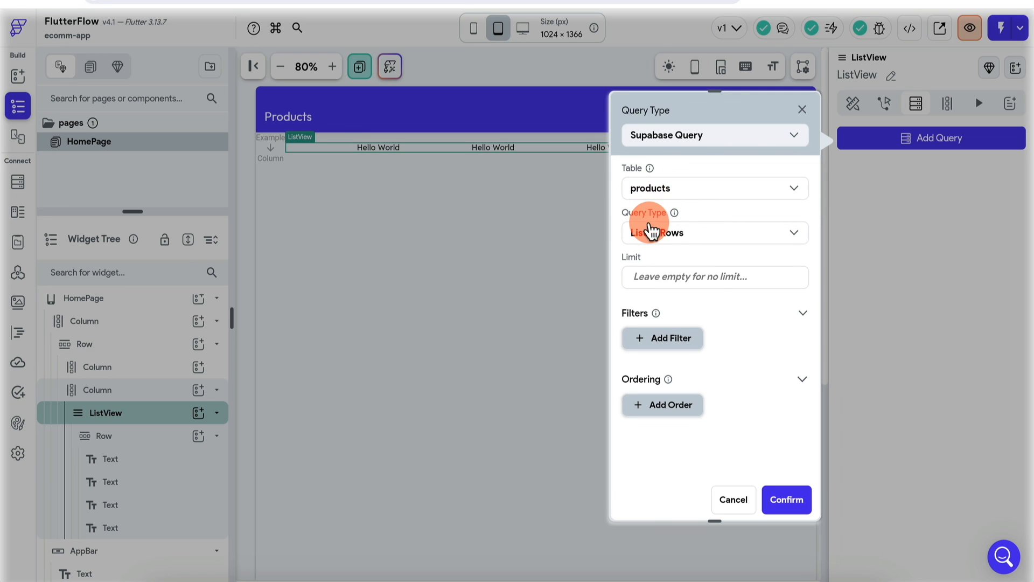
pyautogui.click(788, 499)
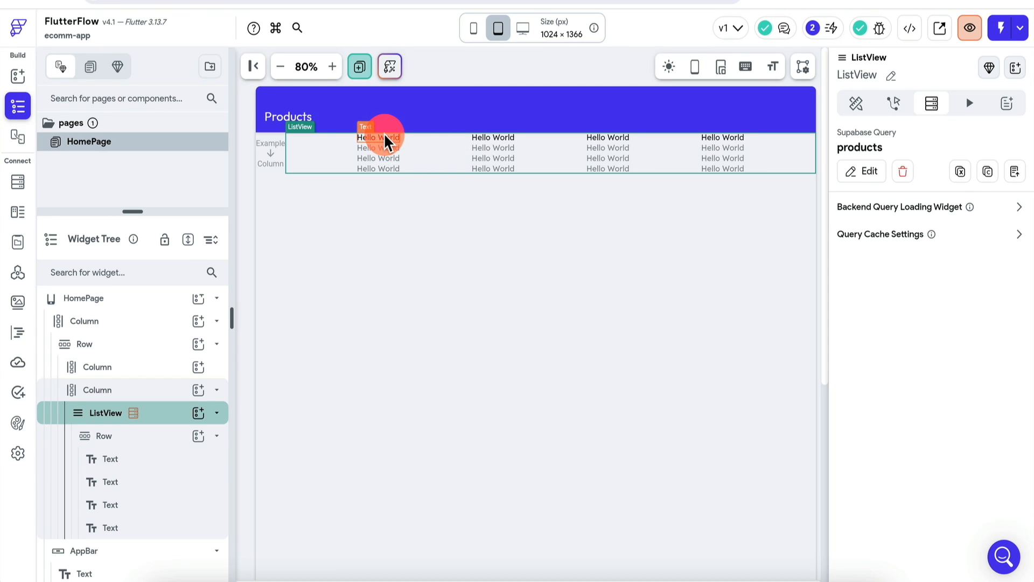
# Step: Bind the Row's first Text to the products Row field price_per_capacity with a default value of 0
pyautogui.click(150, 462)
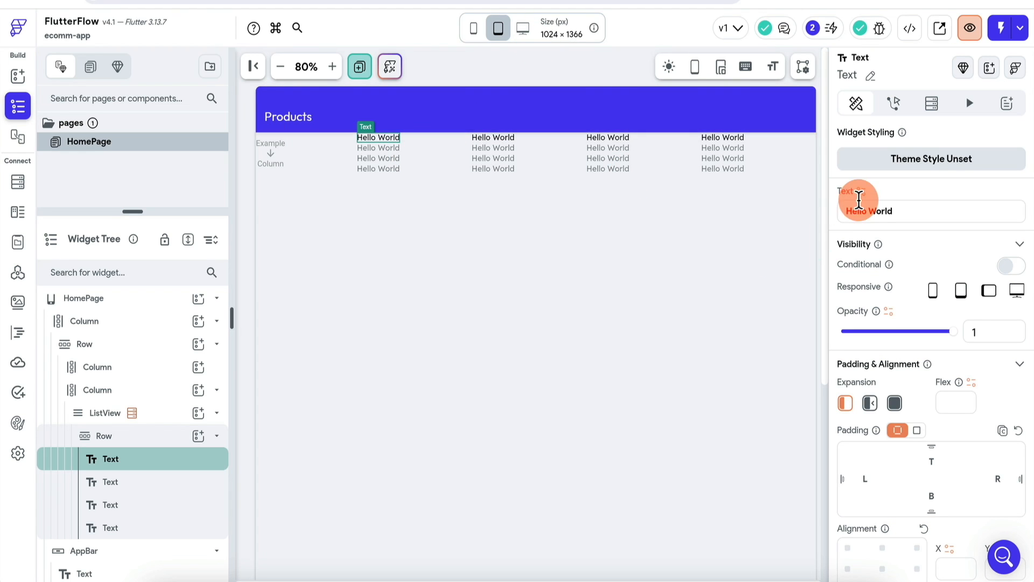
pyautogui.click(862, 193)
pyautogui.click(732, 306)
pyautogui.scroll(-3, 716, 358)
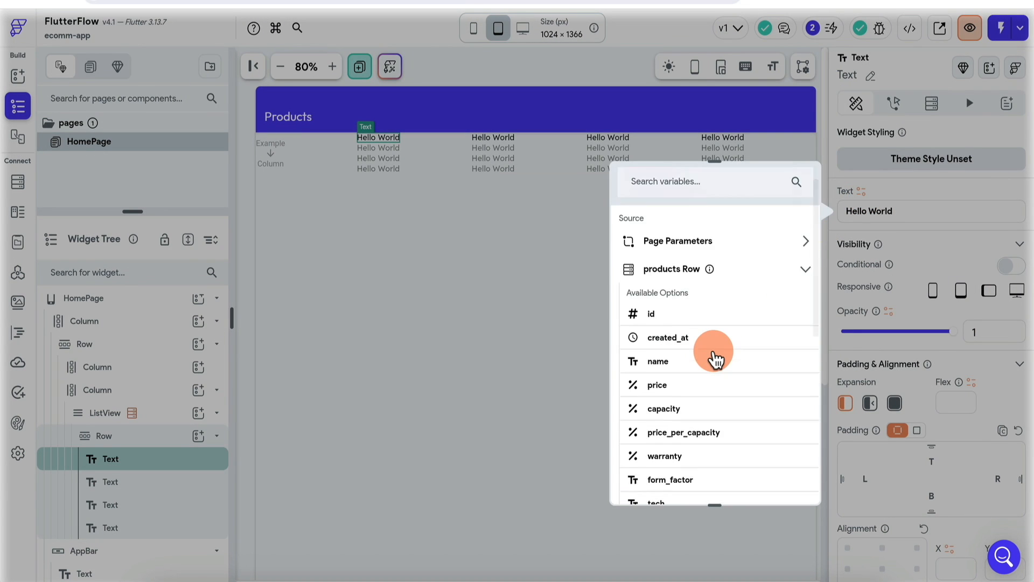
pyautogui.click(710, 395)
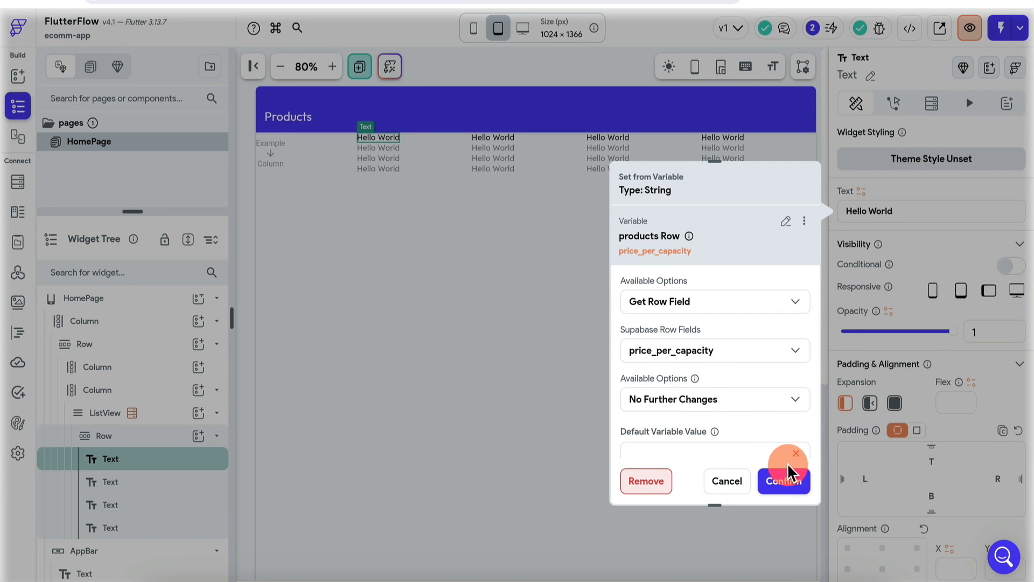
pyautogui.scroll(-1, 738, 334)
pyautogui.click(682, 433)
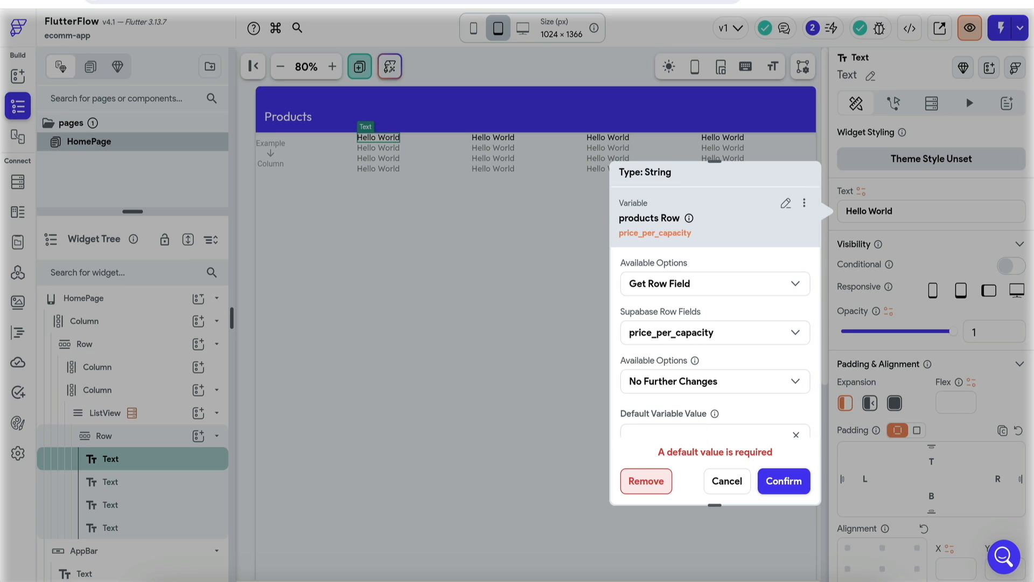
pyautogui.write('0')
pyautogui.click(785, 483)
# Step: Bind the Row's second Text to the products Row field price with a default value of 0
pyautogui.click(509, 143)
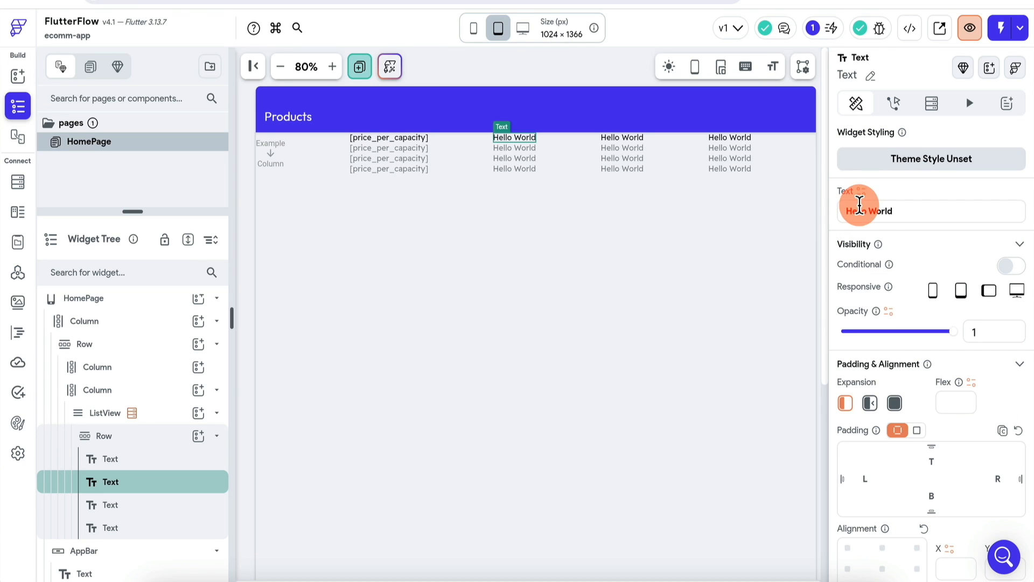
pyautogui.click(860, 205)
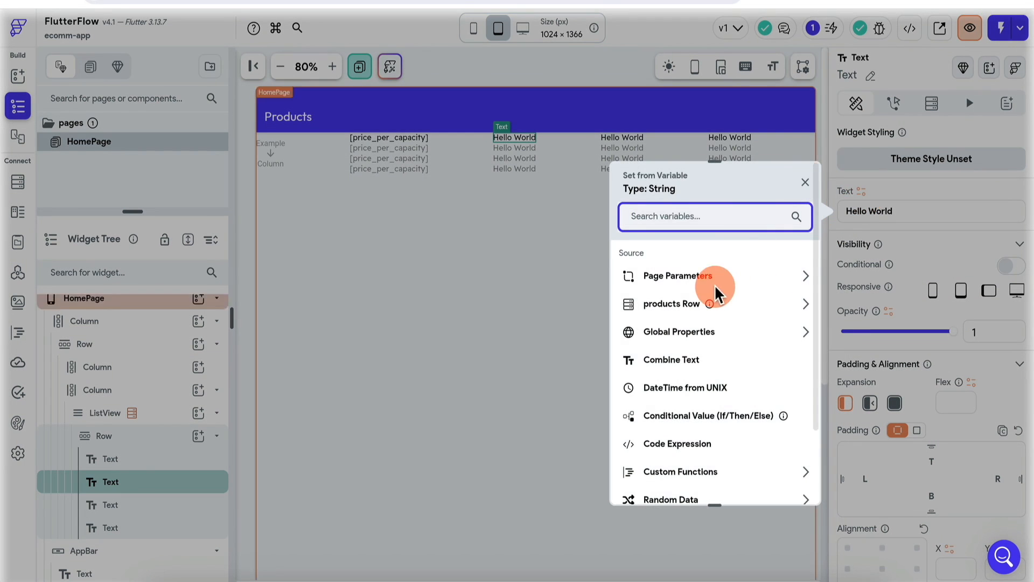
pyautogui.write('price')
pyautogui.click(657, 321)
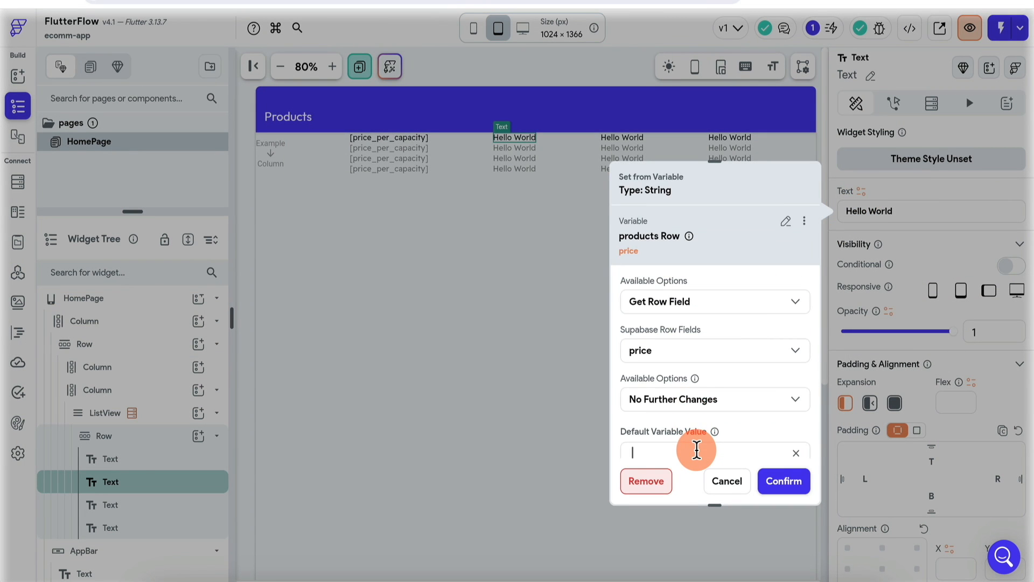
pyautogui.write('0')
pyautogui.click(780, 482)
# Step: Bind the Row's third Text to the products Row field capacity with a default value of 0
pyautogui.click(620, 137)
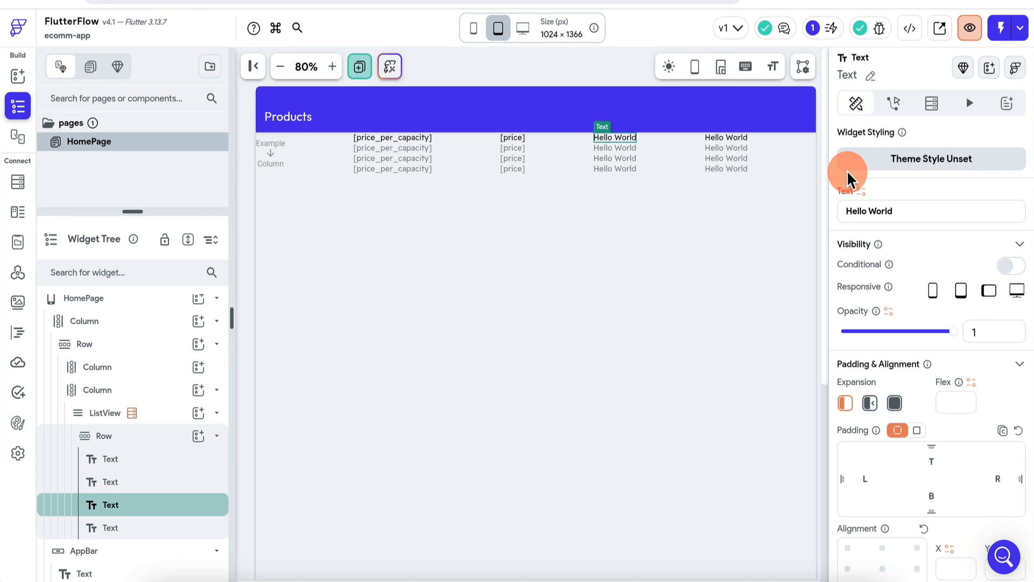
pyautogui.click(860, 193)
pyautogui.write('cap')
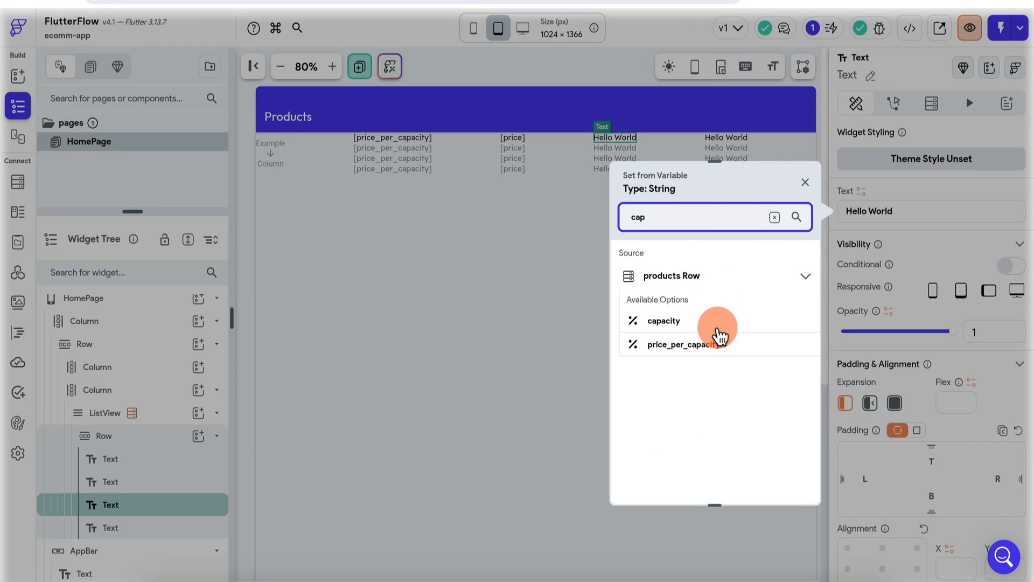
pyautogui.click(664, 322)
pyautogui.write('0')
pyautogui.click(775, 479)
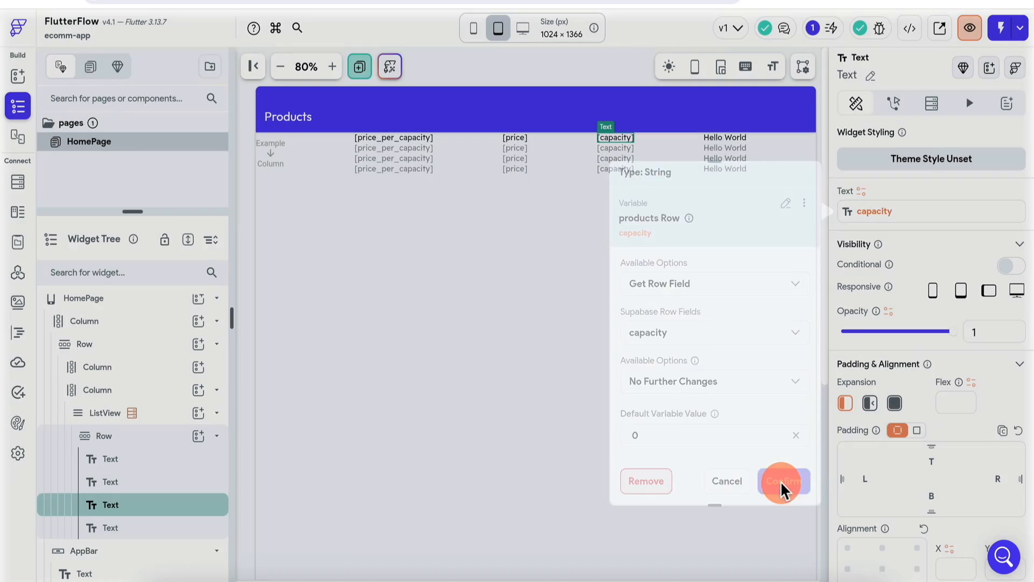
# Step: Bind the Row's fourth Text to the products Row field name
pyautogui.click(733, 143)
pyautogui.click(861, 191)
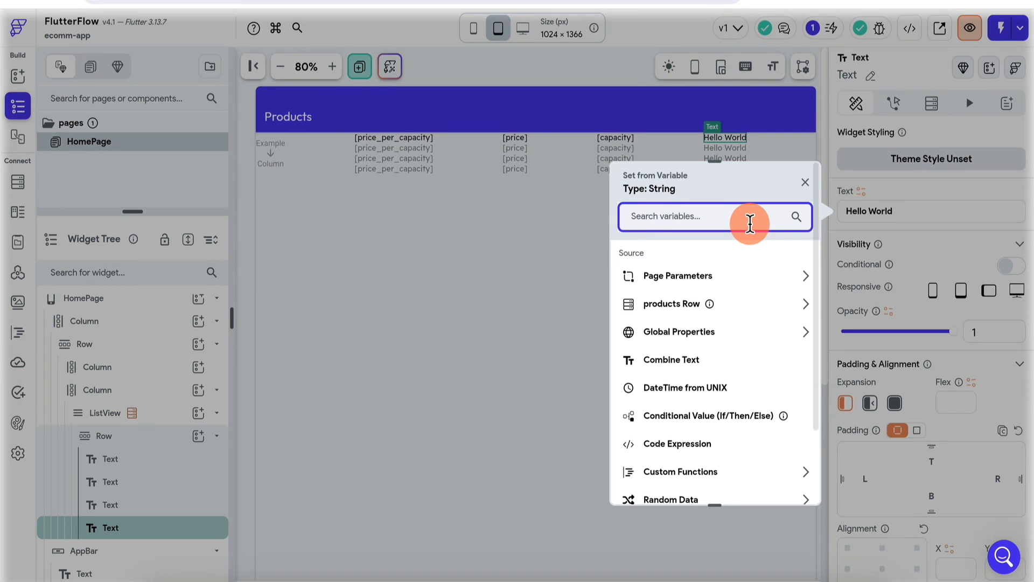
pyautogui.write('name')
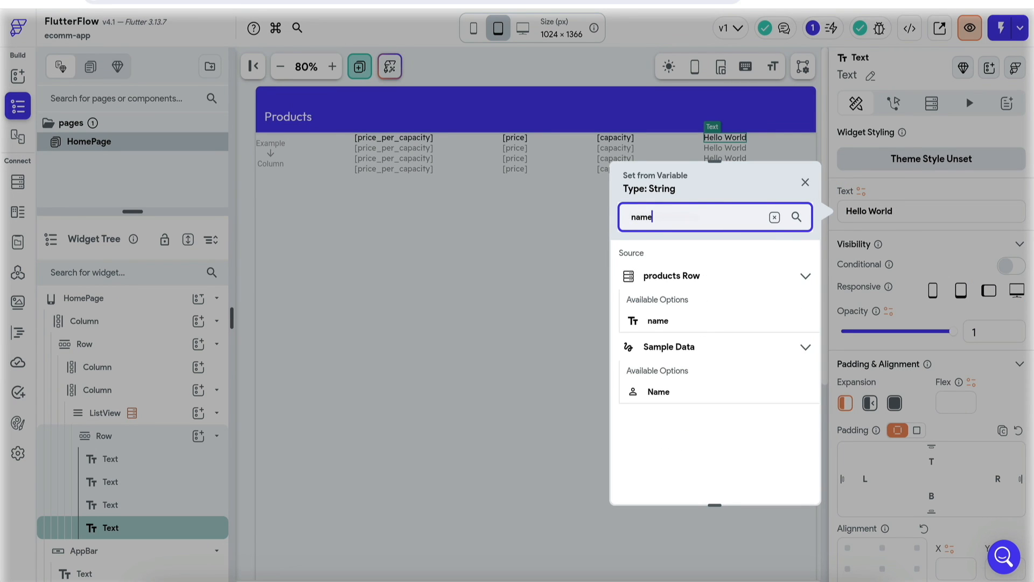
pyautogui.click(699, 324)
pyautogui.click(784, 480)
pyautogui.click(746, 404)
pyautogui.click(402, 147)
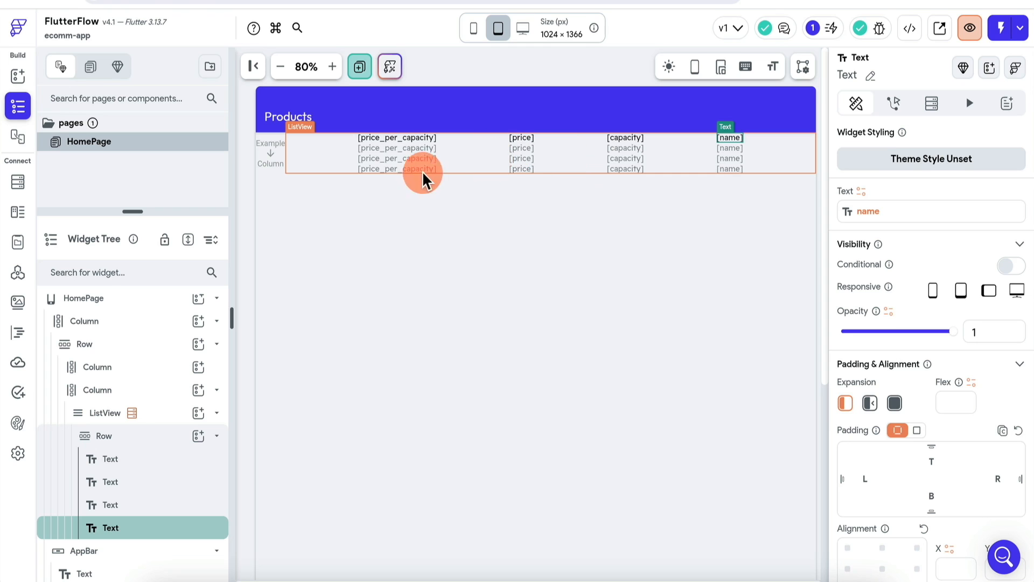
# Step: Run the app in test mode, and switch to Supabase to inspect the products table
pyautogui.click(1000, 28)
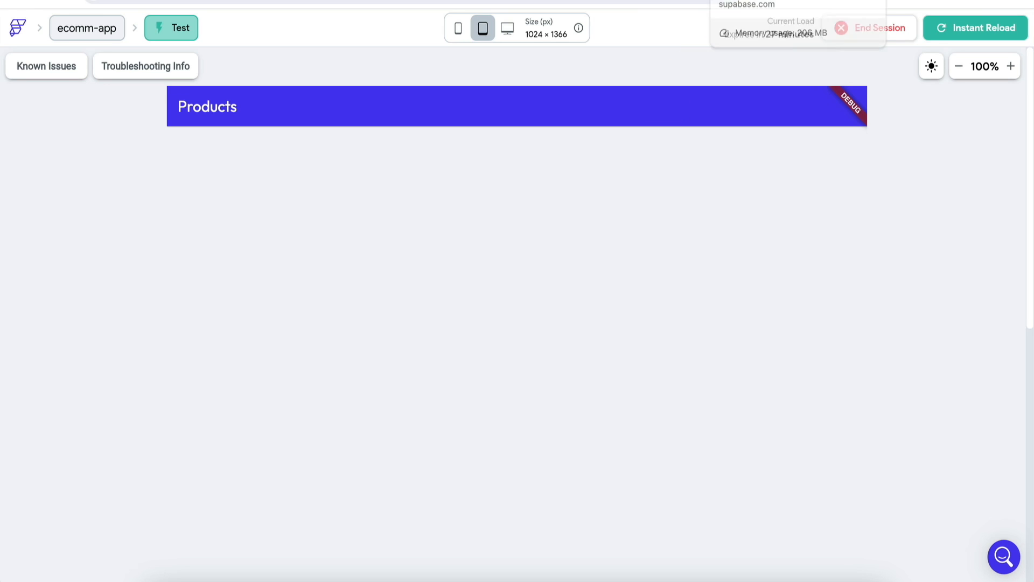
pyautogui.click(765, 1)
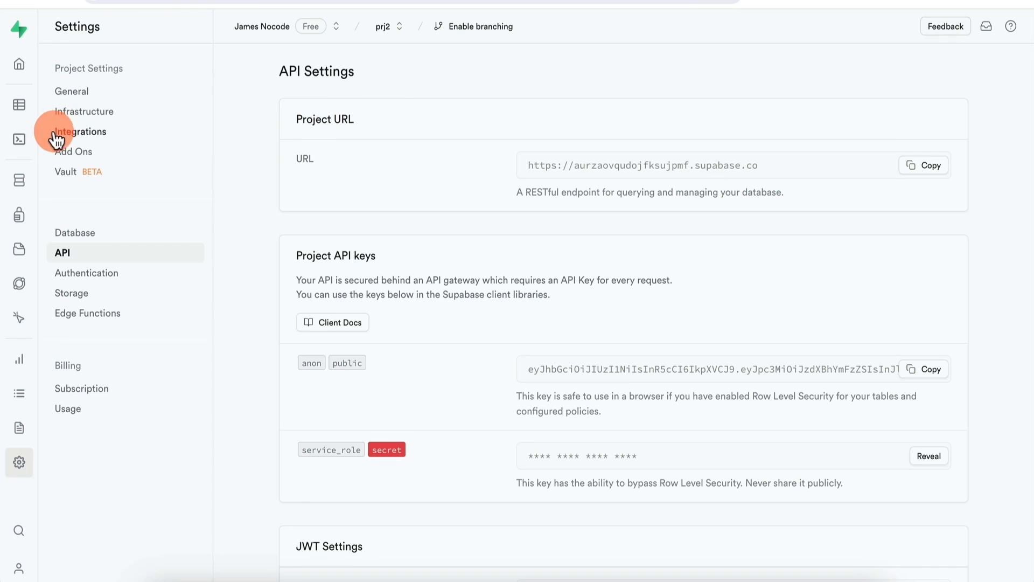
pyautogui.click(19, 104)
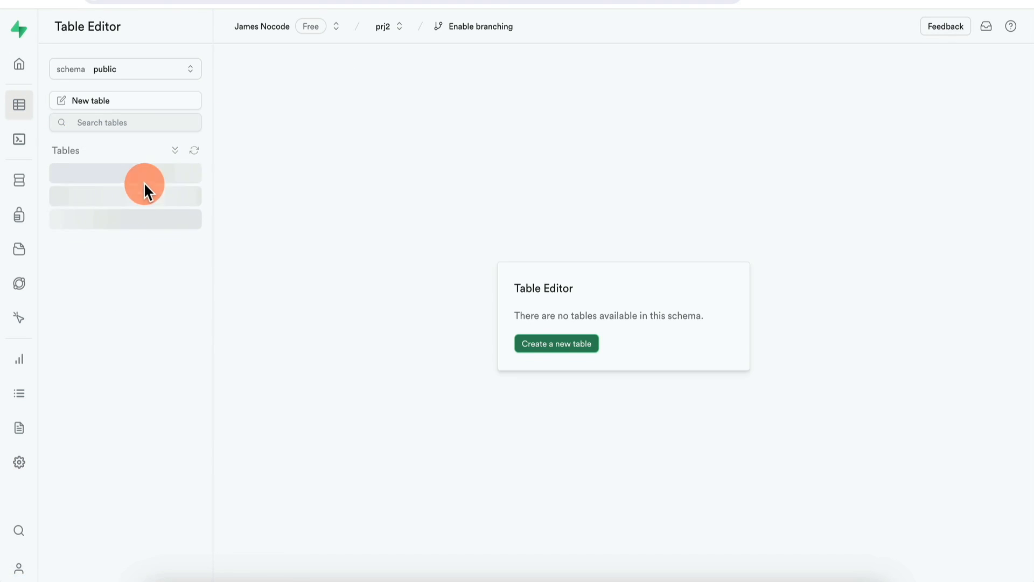
pyautogui.click(102, 175)
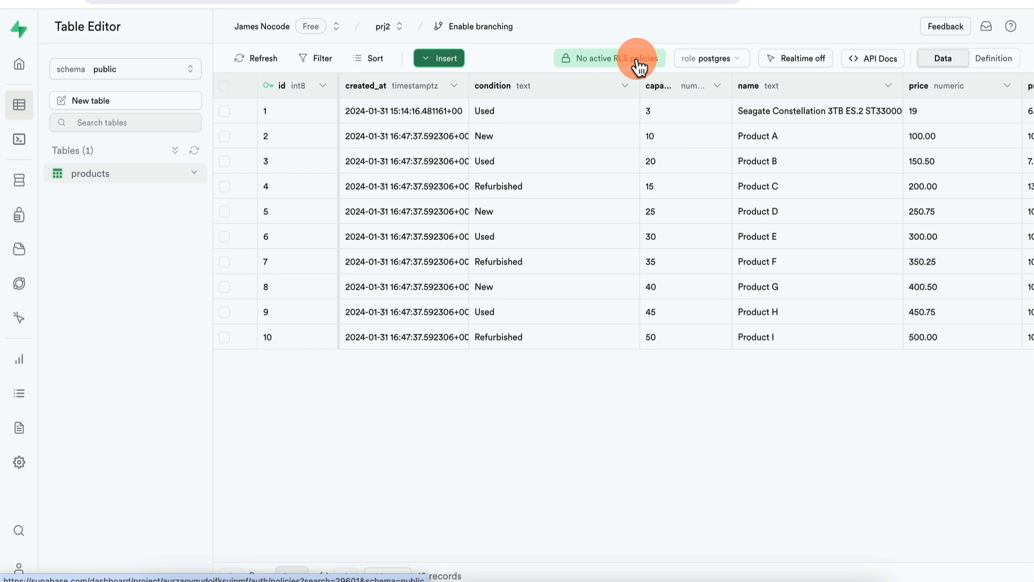
# Step: Create a SELECT policy on the products table from the template "Enable read access for all users" and save it
pyautogui.click(602, 59)
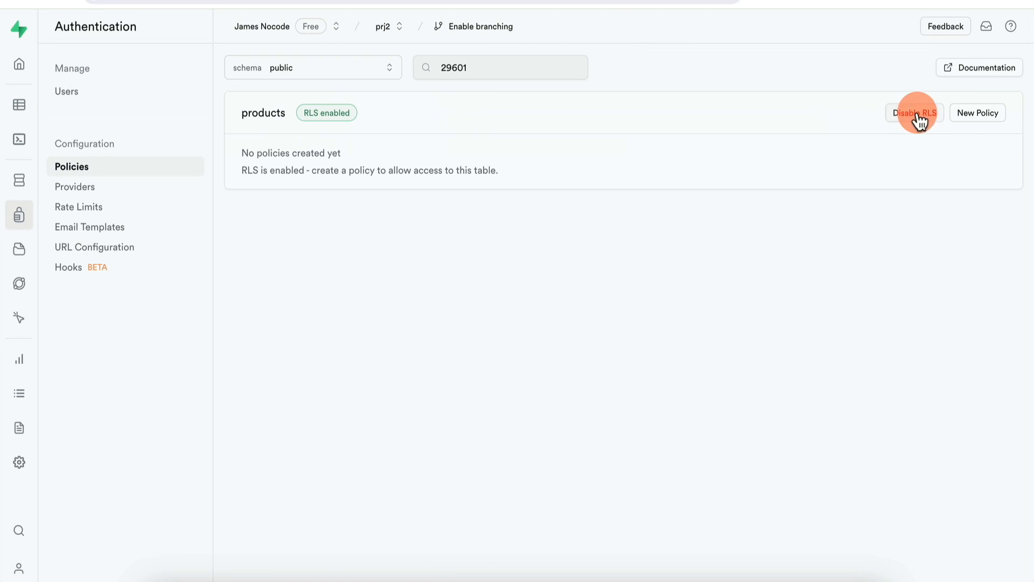
pyautogui.click(973, 115)
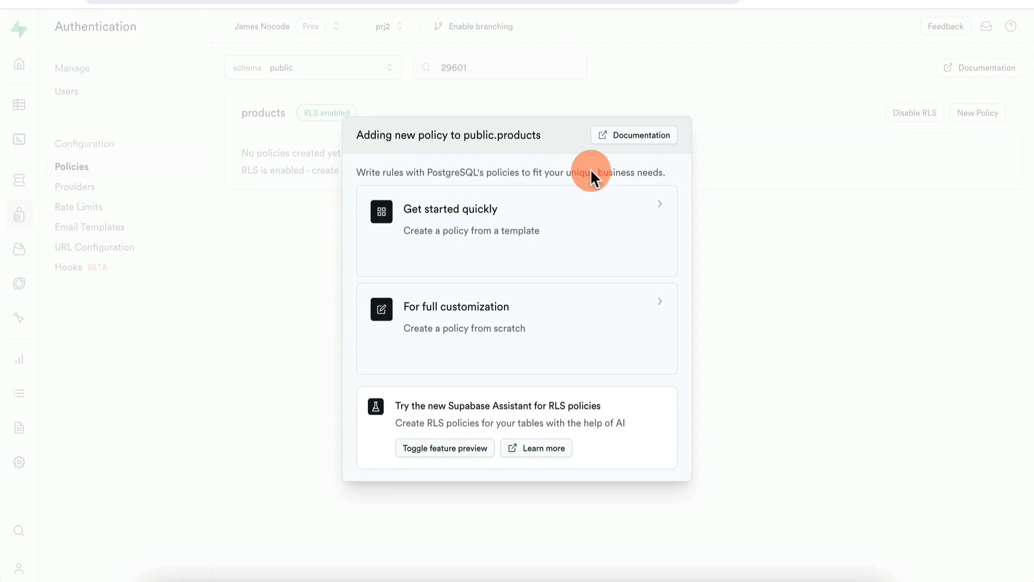
pyautogui.click(488, 225)
pyautogui.moveTo(267, 176)
pyautogui.mouseDown()
pyautogui.moveTo(169, 174)
pyautogui.moveTo(239, 168)
pyautogui.mouseUp()
pyautogui.click(845, 465)
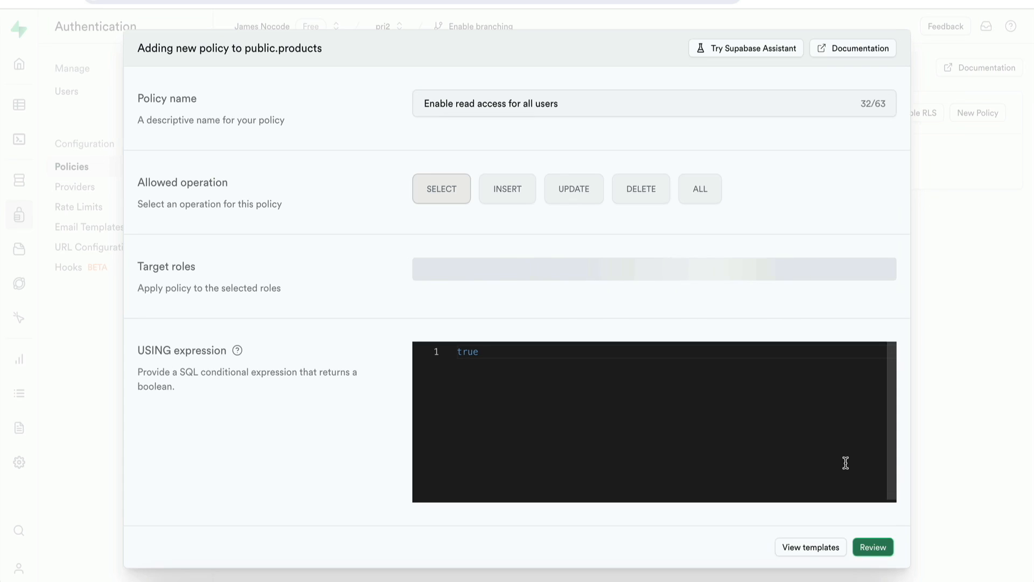
pyautogui.click(872, 546)
pyautogui.click(866, 437)
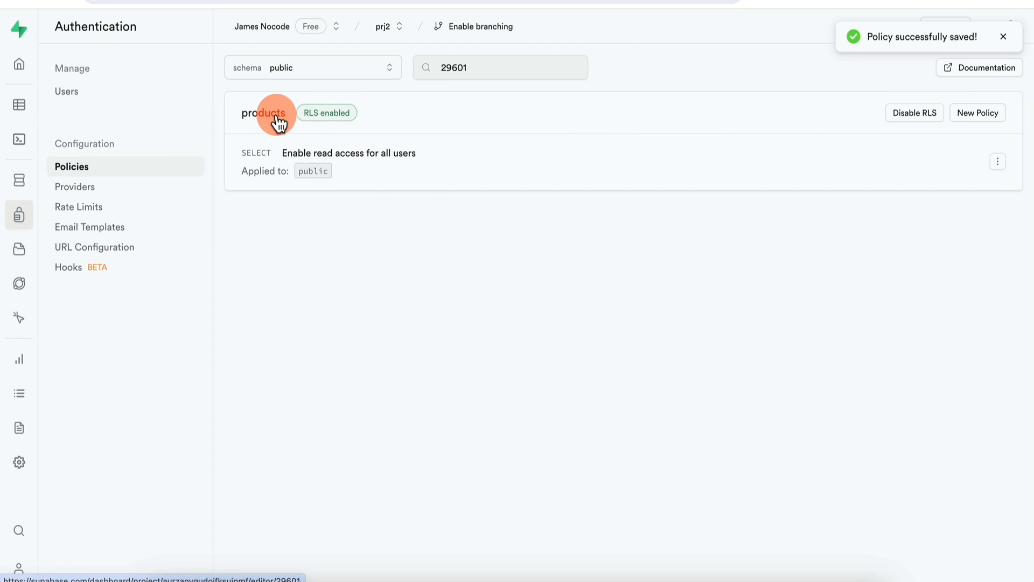
# Step: Switch to FlutterFlow to check the product list in the test session and review the HomePage ListView's layout properties
pyautogui.click(647, 1)
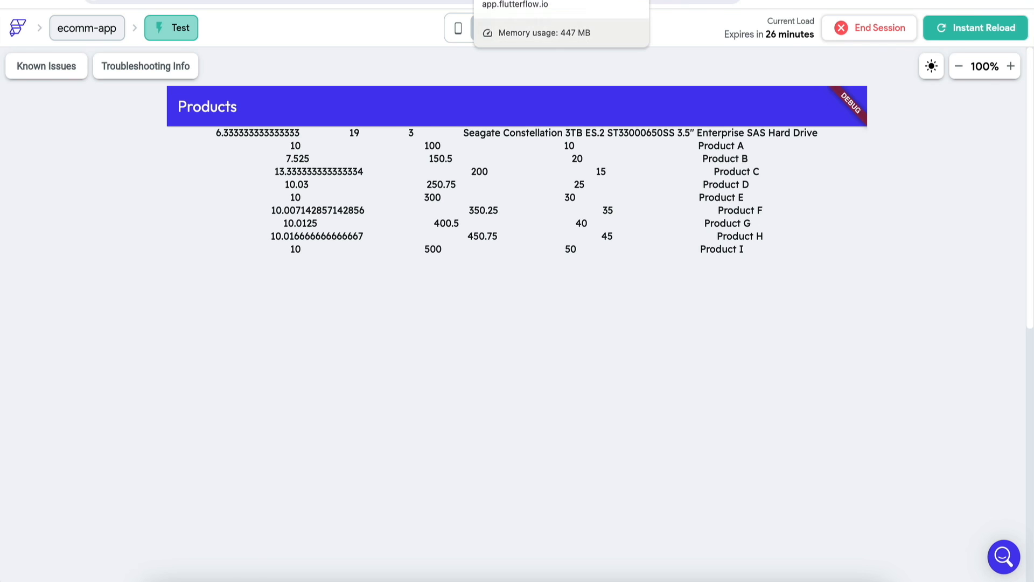
pyautogui.click(492, 1)
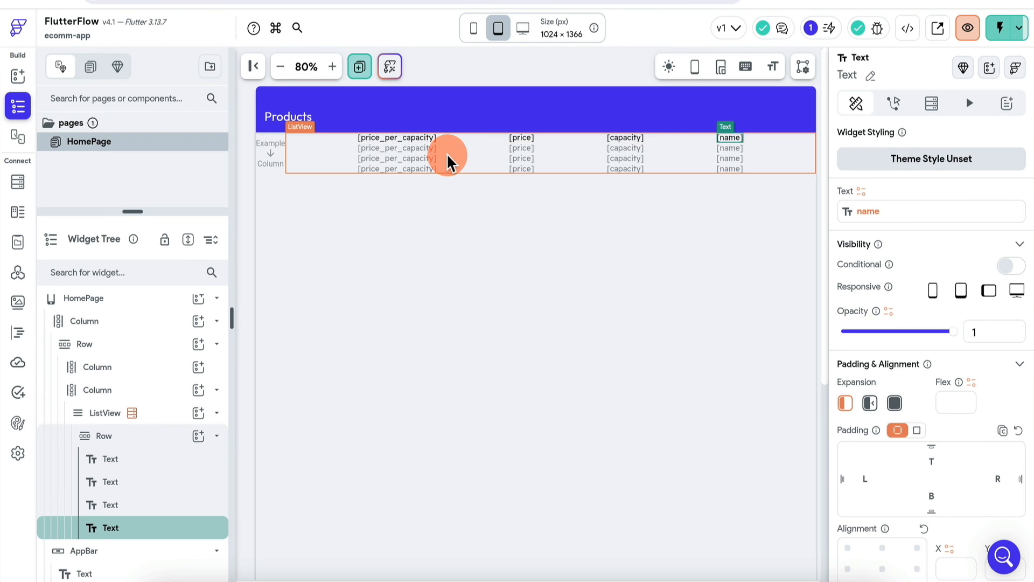
pyautogui.click(447, 156)
pyautogui.click(409, 136)
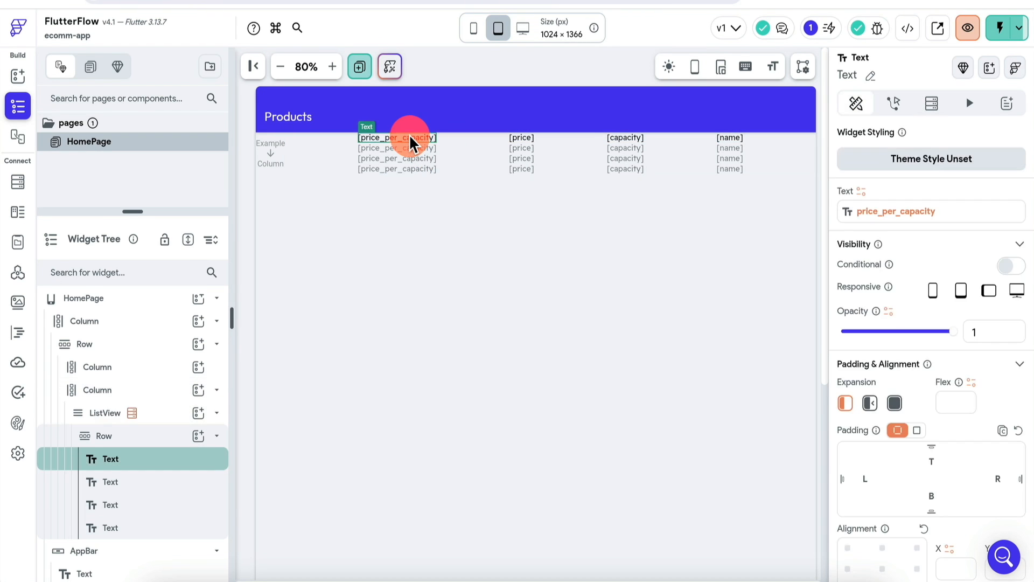
pyautogui.click(470, 160)
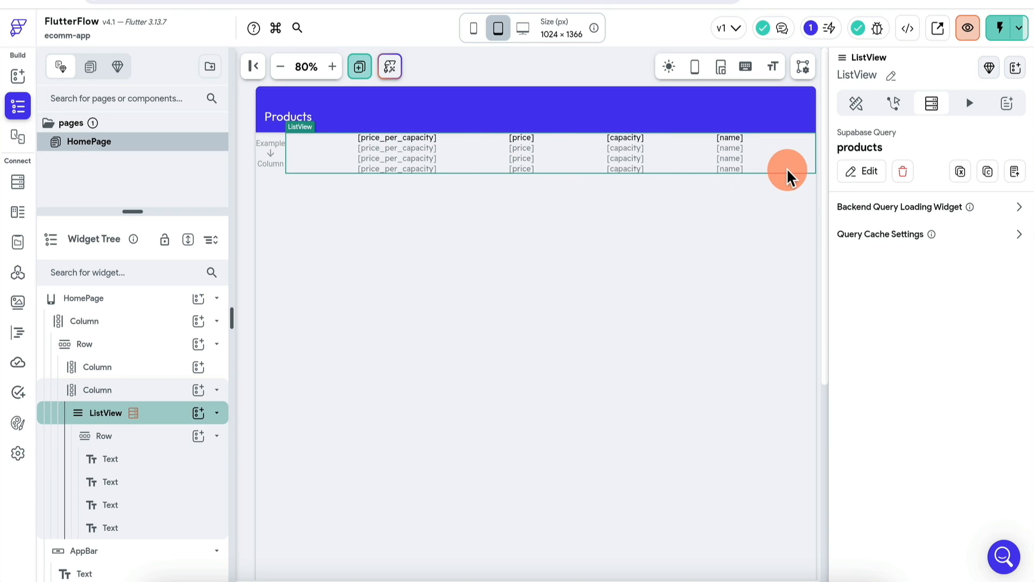
pyautogui.click(856, 104)
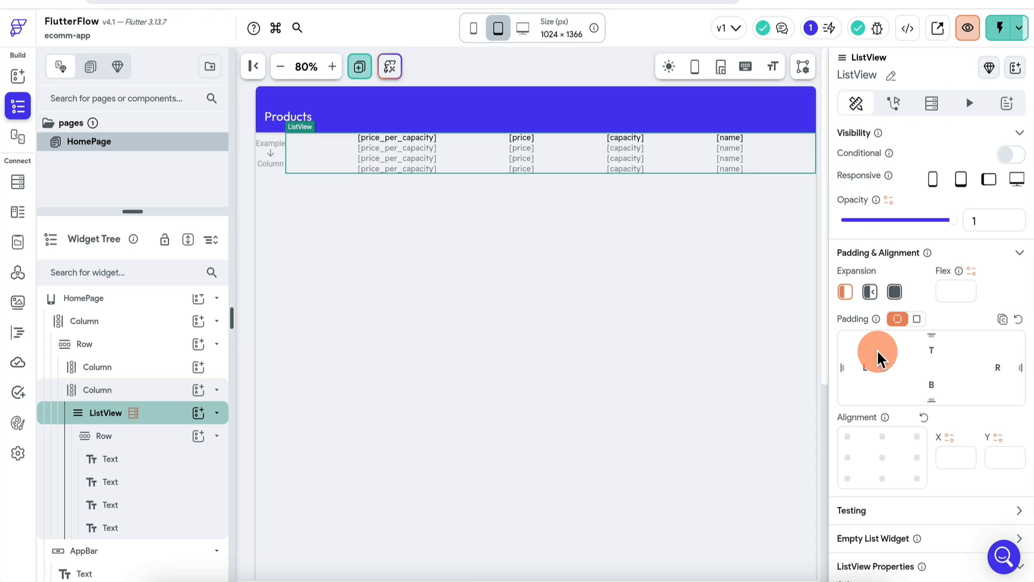
pyautogui.scroll(-5, 877, 350)
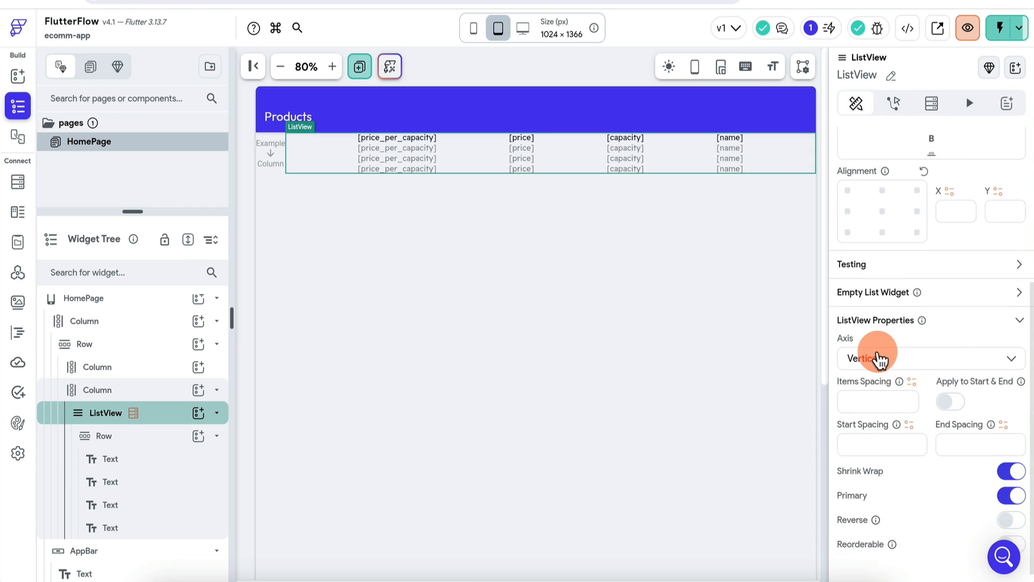
# Step: Set the main axis alignment of the ListView's Row to space between and reload the test session
pyautogui.click(157, 435)
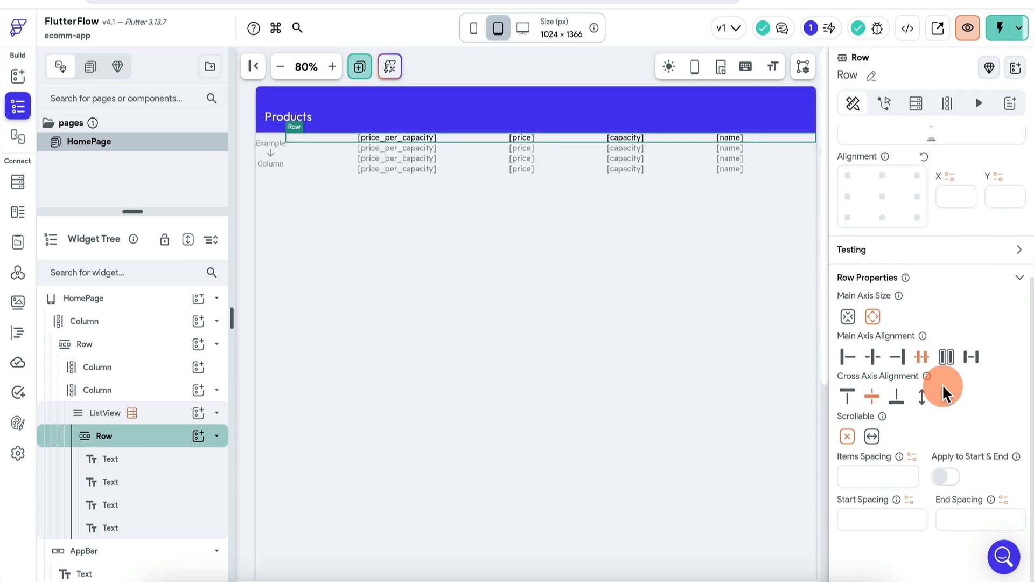
pyautogui.click(972, 362)
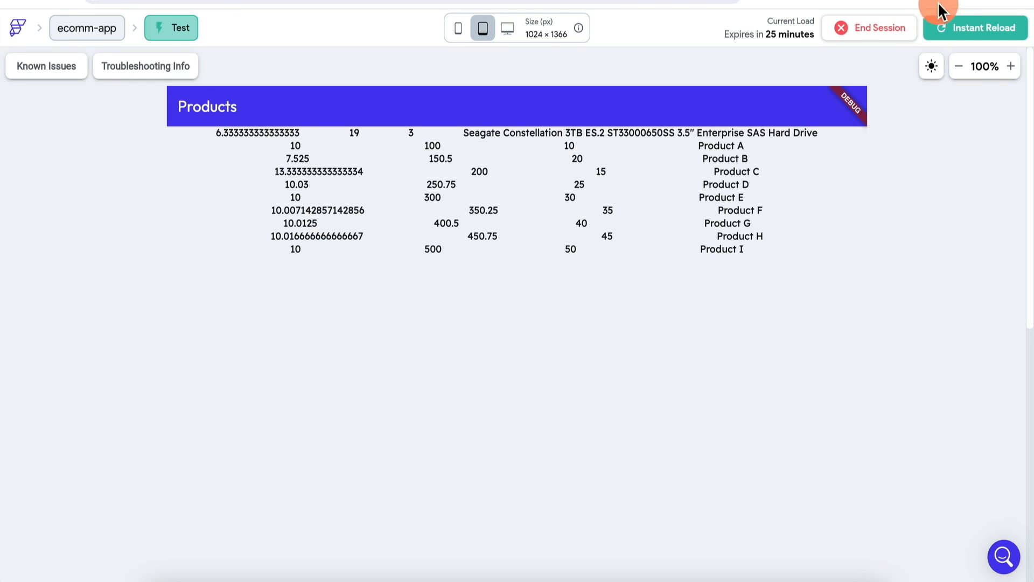
pyautogui.click(958, 24)
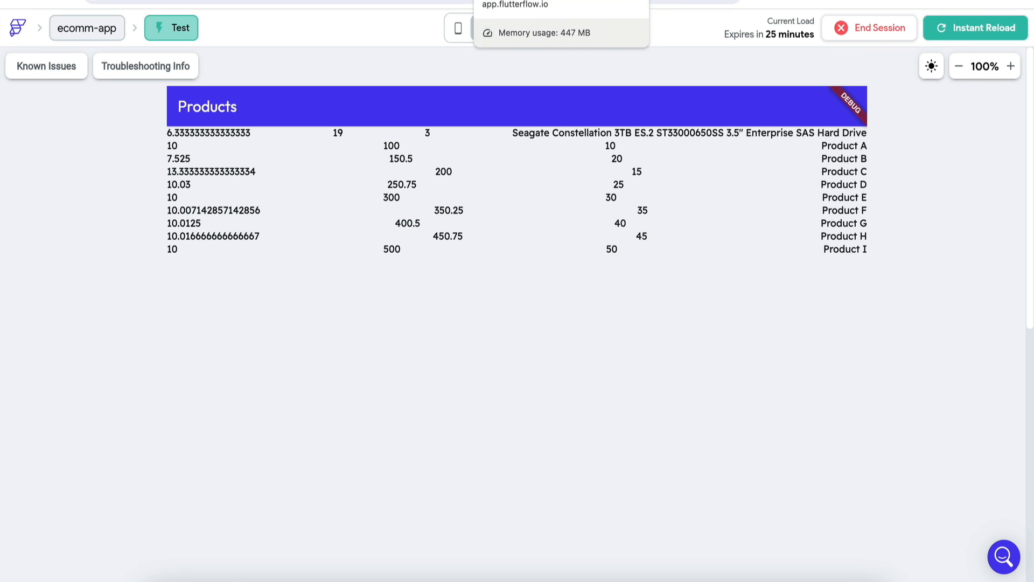
pyautogui.click(501, 1)
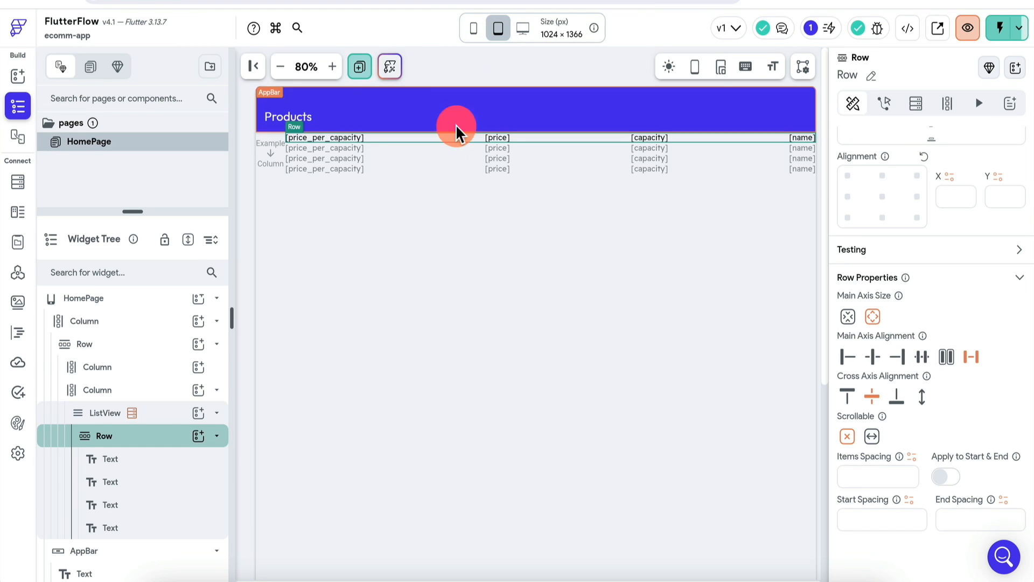
# Step: Set the main axis alignment of the ListView's Row to start
pyautogui.click(470, 157)
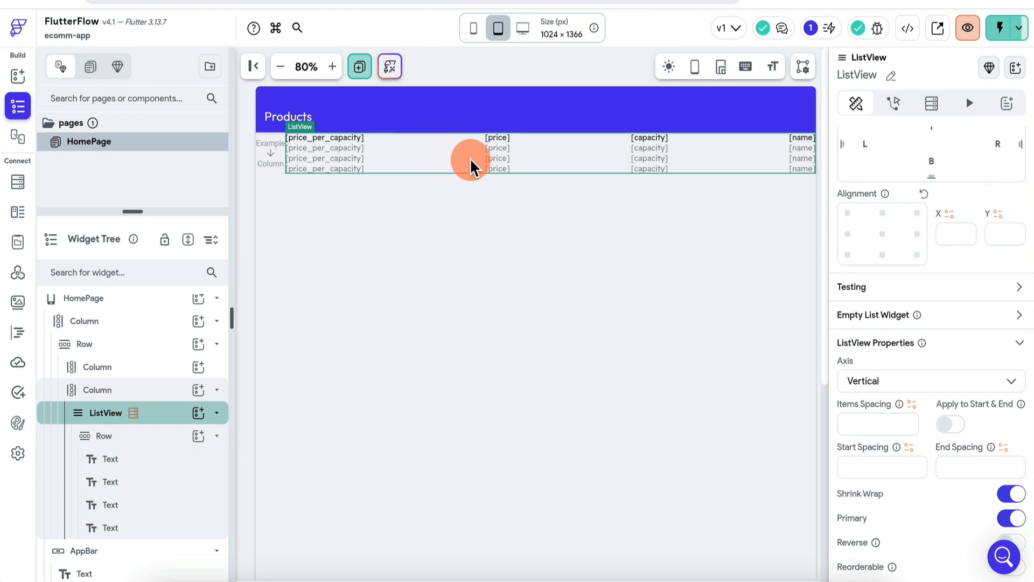
pyautogui.click(163, 442)
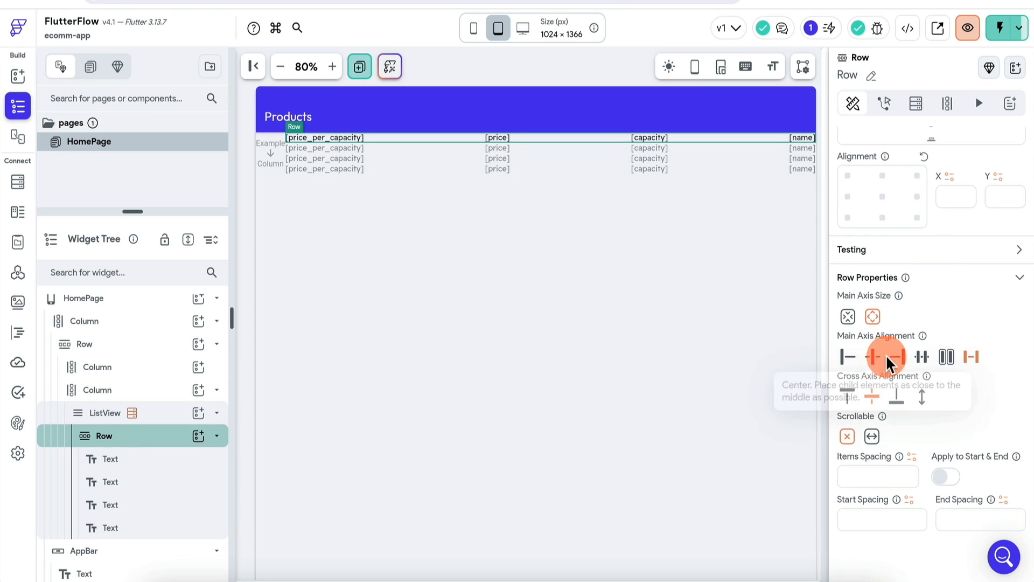
pyautogui.click(849, 357)
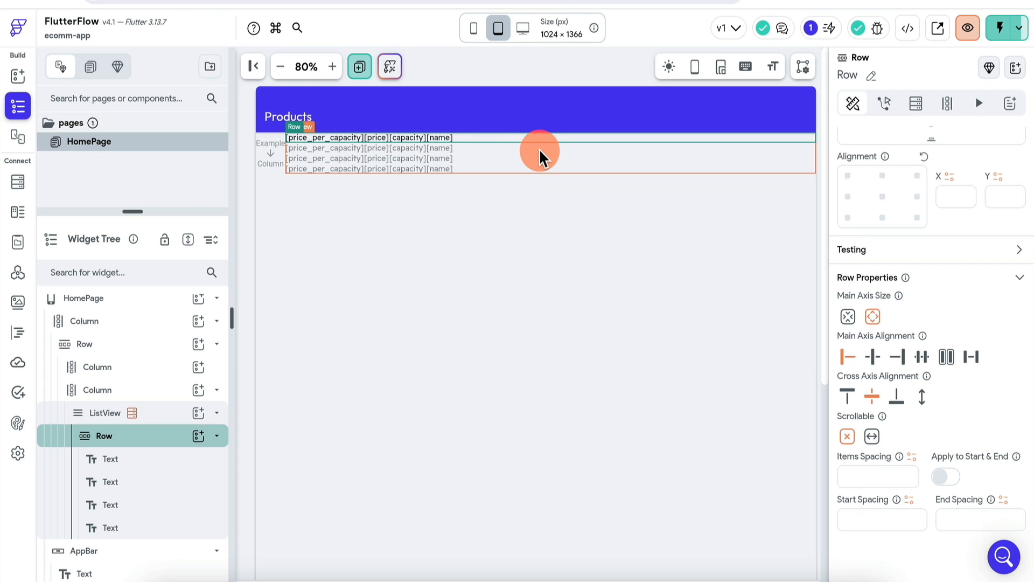
# Step: Give each of the Row's four Texts a right padding of 100
pyautogui.click(349, 138)
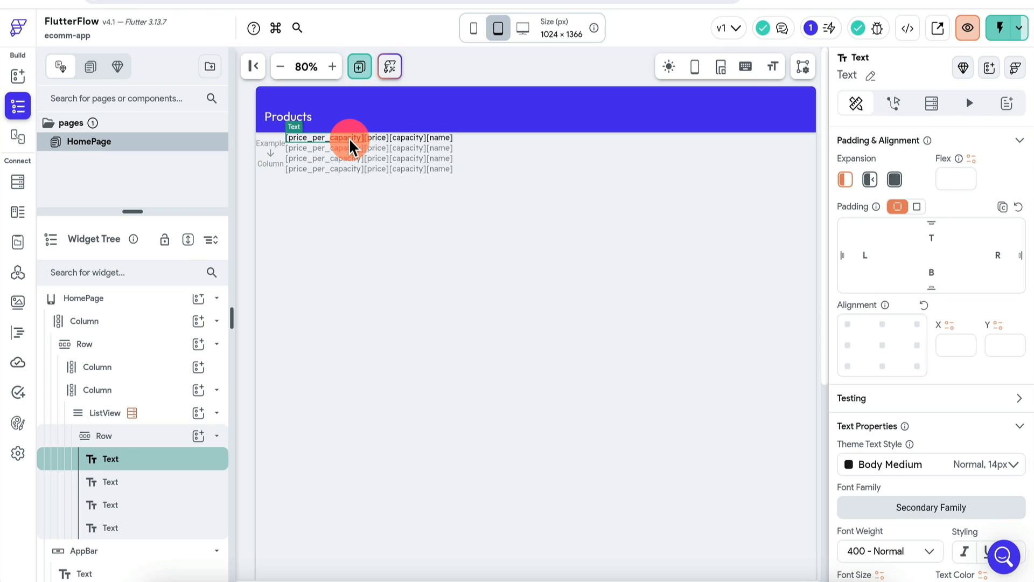
pyautogui.click(999, 253)
pyautogui.write('100')
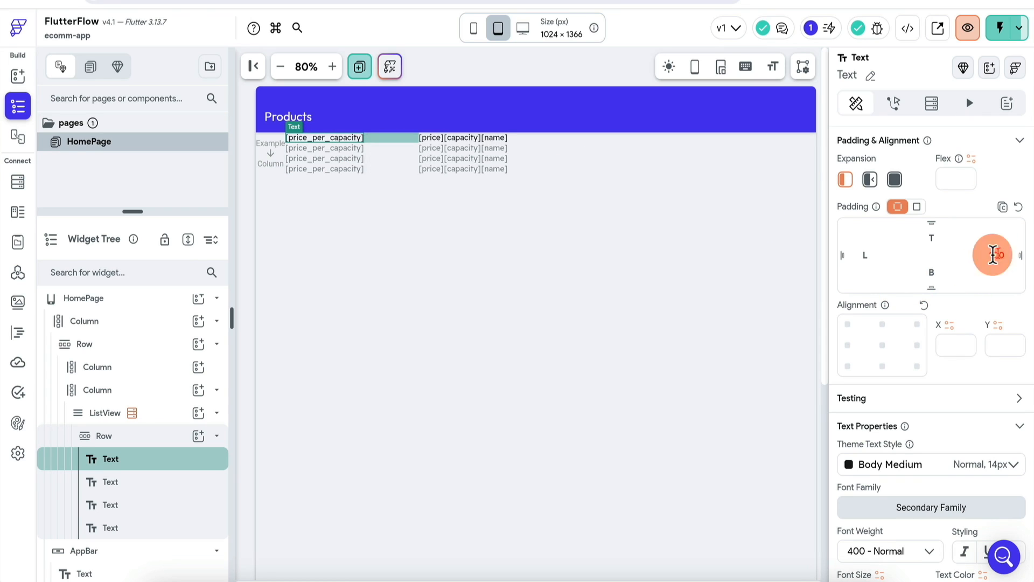
pyautogui.click(432, 138)
pyautogui.click(998, 254)
pyautogui.write('100')
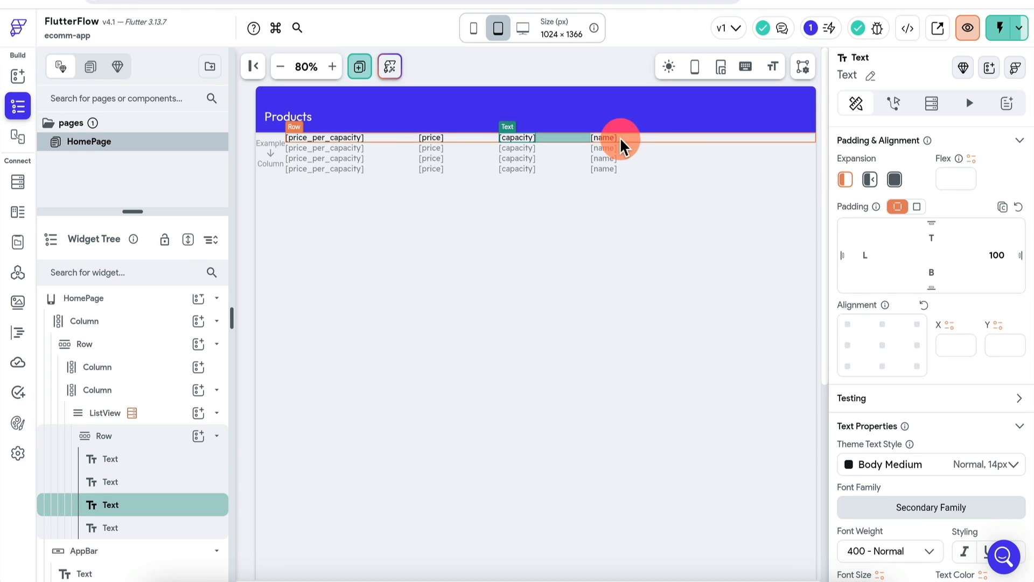
pyautogui.click(610, 138)
pyautogui.click(999, 260)
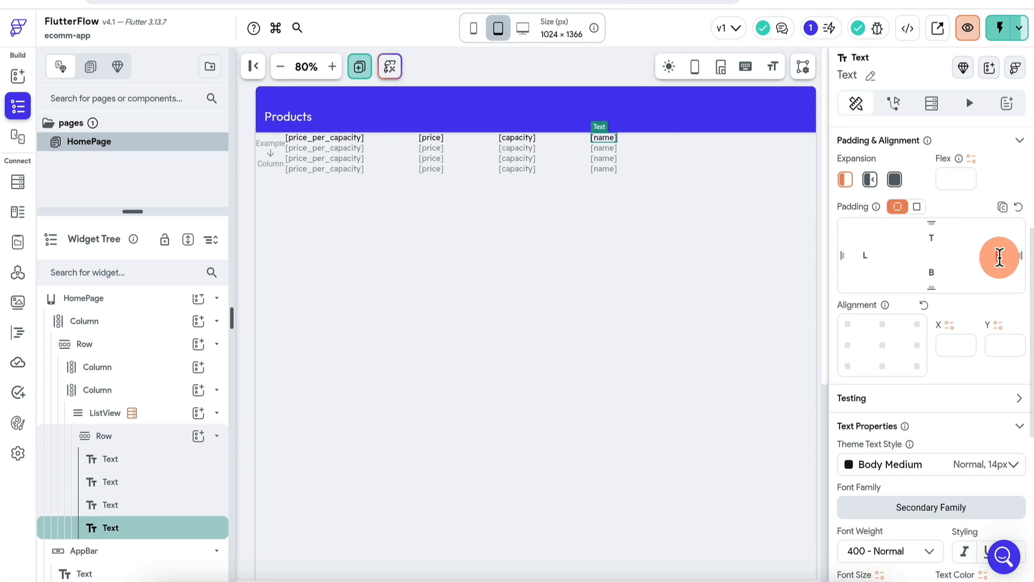
pyautogui.write('100')
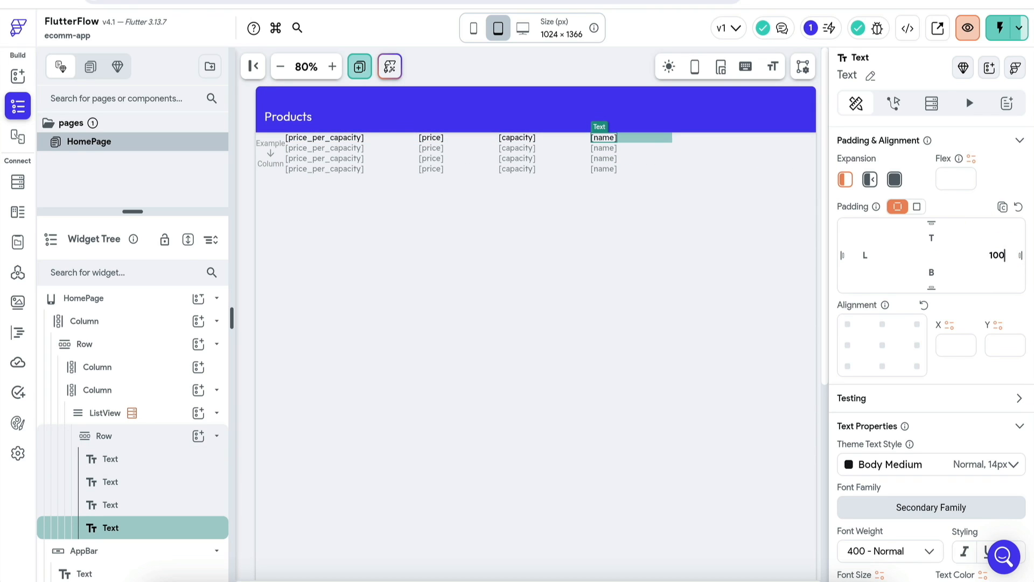
# Step: Increase the right padding of the price_per_capacity, price and capacity Texts to 150, and reload the test session
pyautogui.click(340, 148)
pyautogui.write('150')
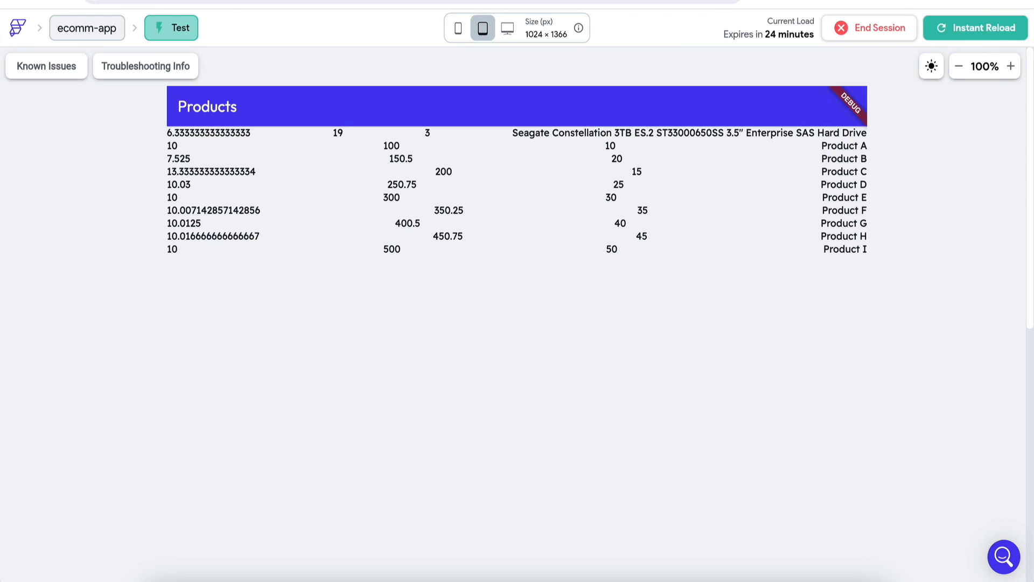
pyautogui.click(991, 33)
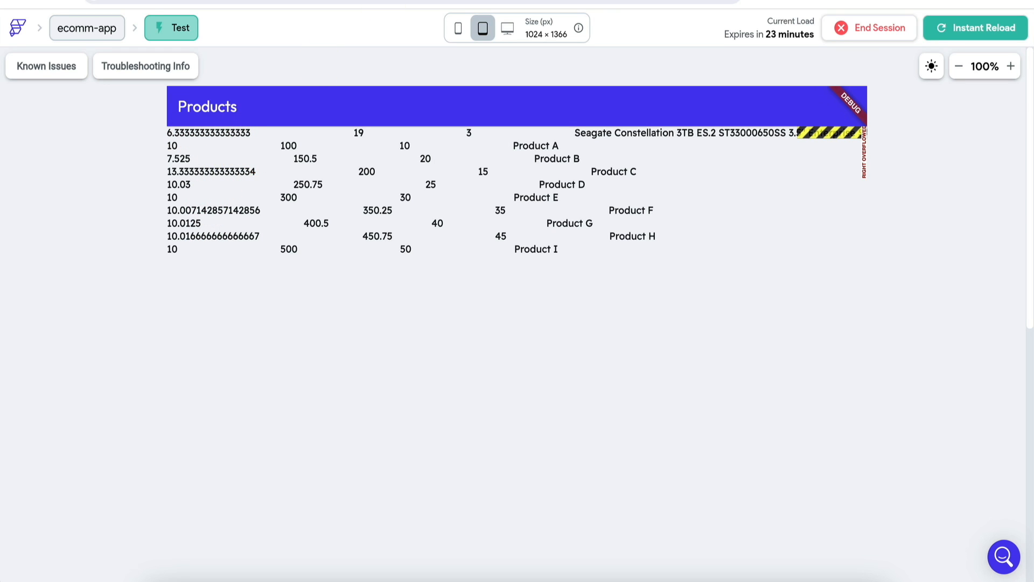
pyautogui.click(517, 1)
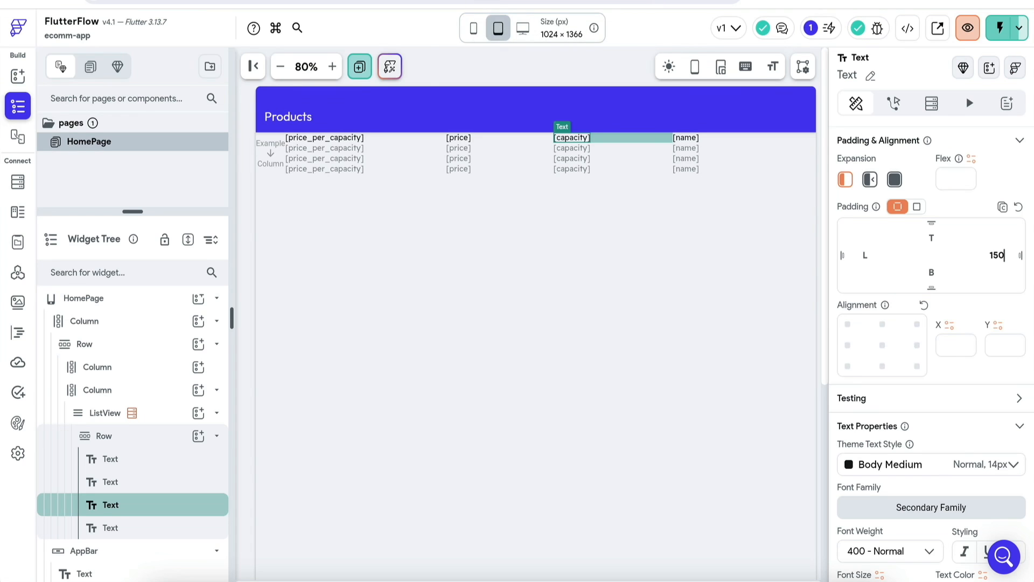
# Step: Format the price_per_capacity Text's variable as a Decimal number with the decimal type Automatic (based on user's country)
pyautogui.click(325, 135)
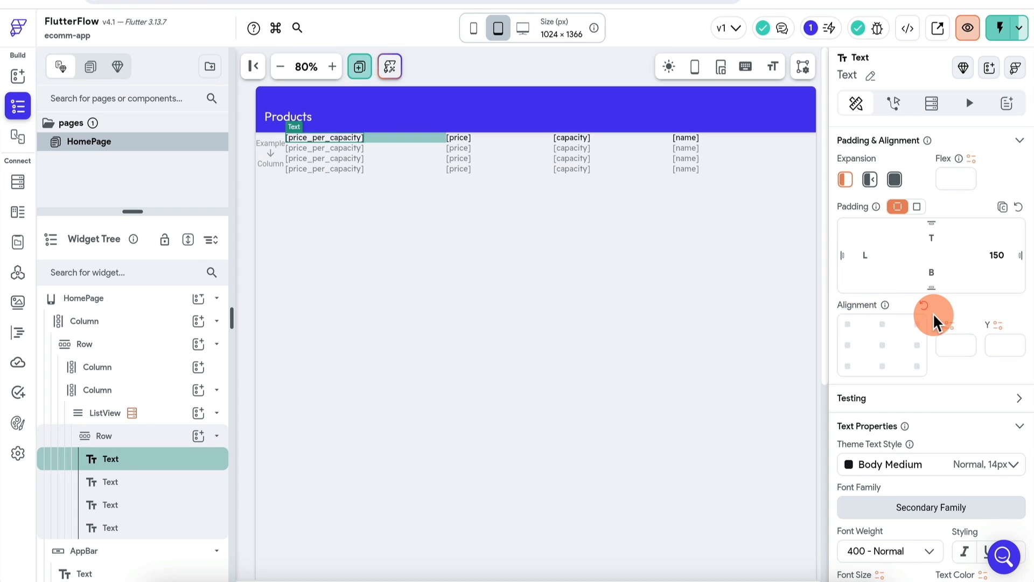
pyautogui.scroll(-5, 933, 312)
pyautogui.scroll(10, 933, 312)
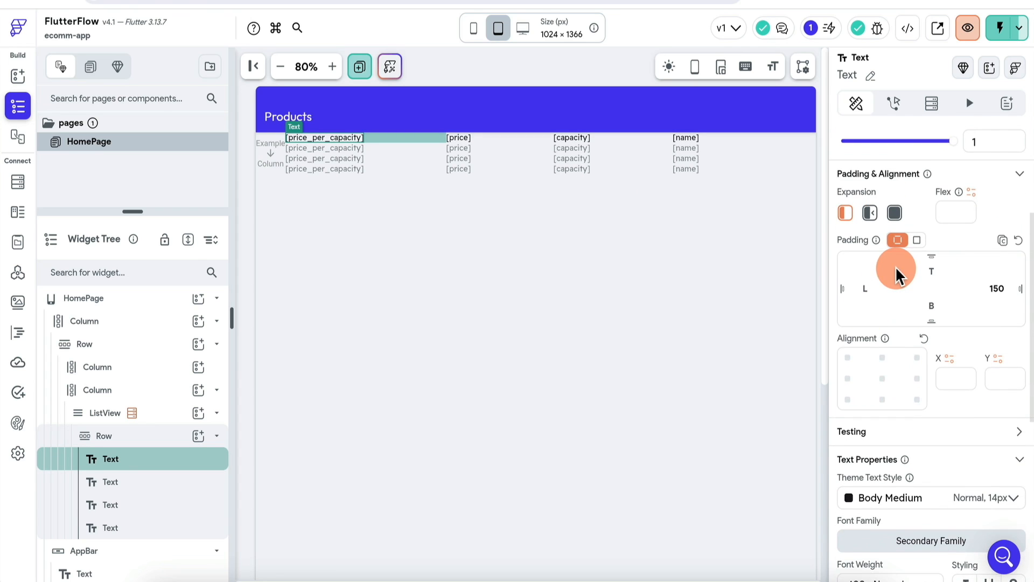
pyautogui.click(879, 210)
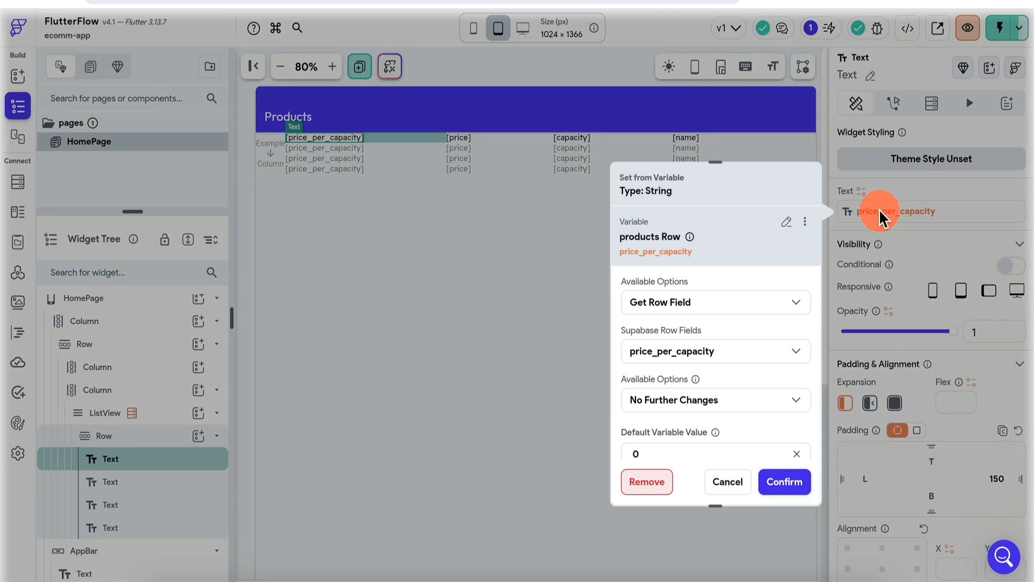
pyautogui.scroll(-1, 727, 380)
pyautogui.click(727, 380)
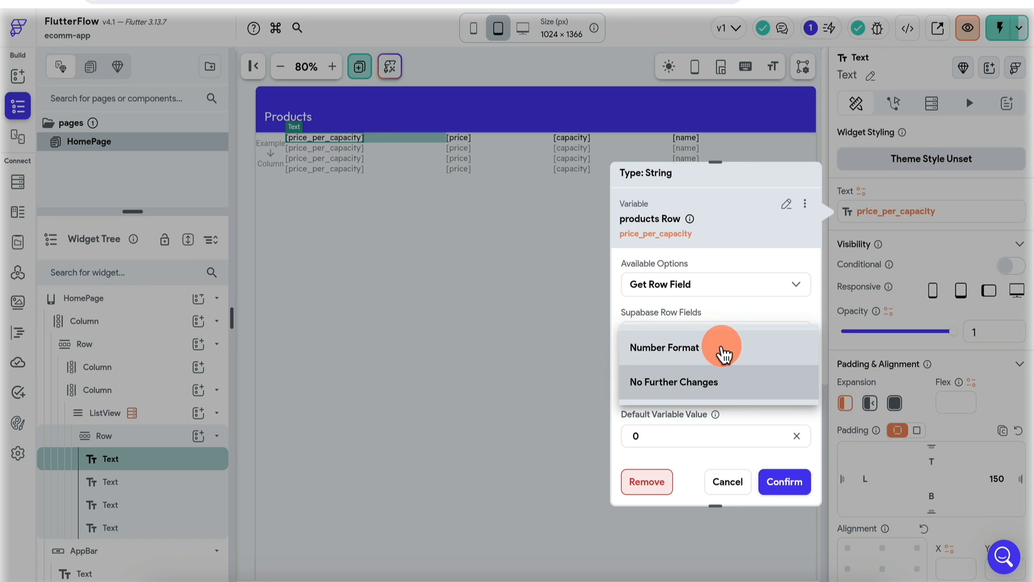
pyautogui.click(718, 350)
pyautogui.scroll(-1, 693, 364)
pyautogui.click(732, 387)
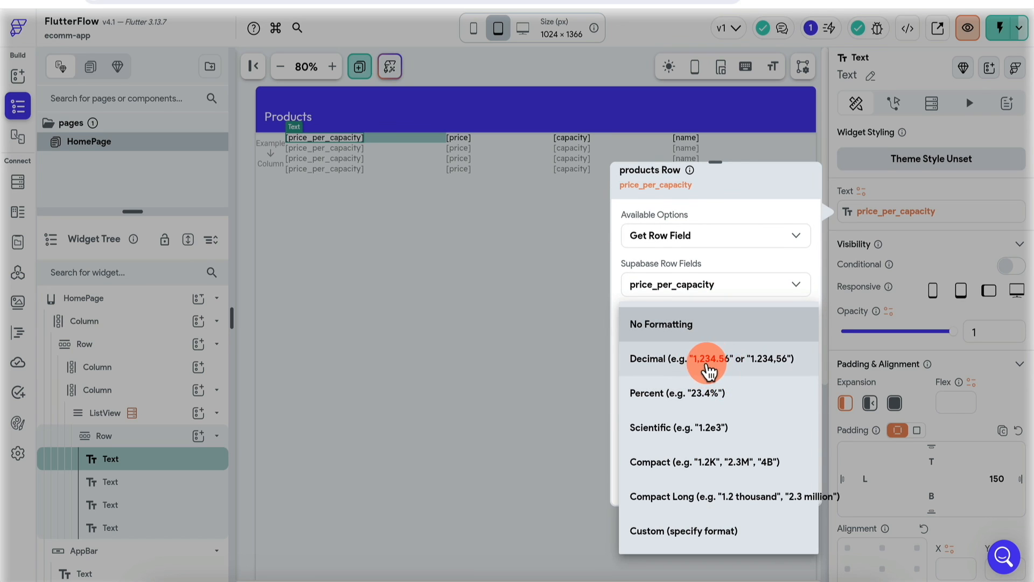
pyautogui.click(717, 365)
pyautogui.scroll(-2, 715, 359)
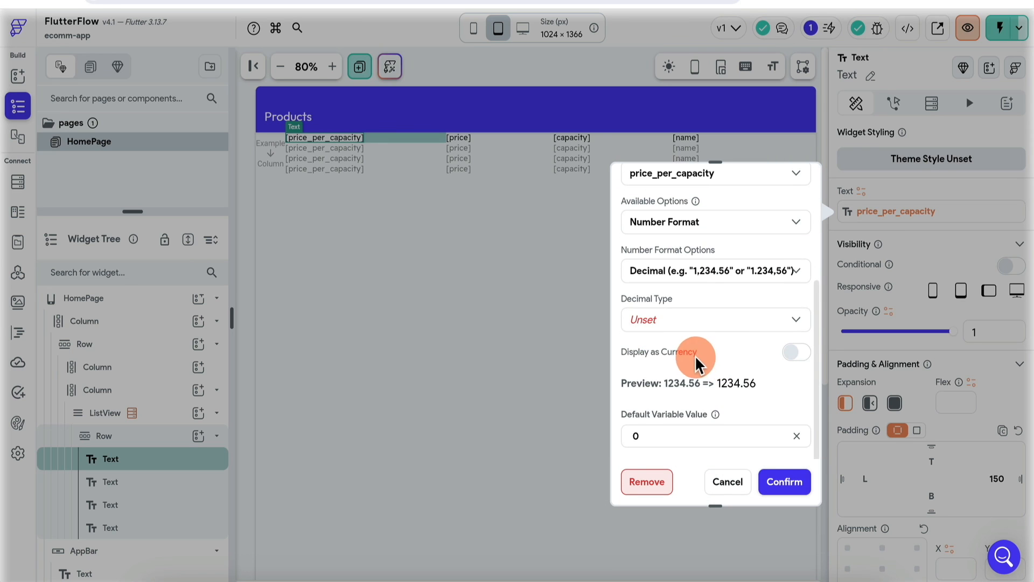
pyautogui.click(710, 321)
pyautogui.click(710, 321)
pyautogui.click(785, 482)
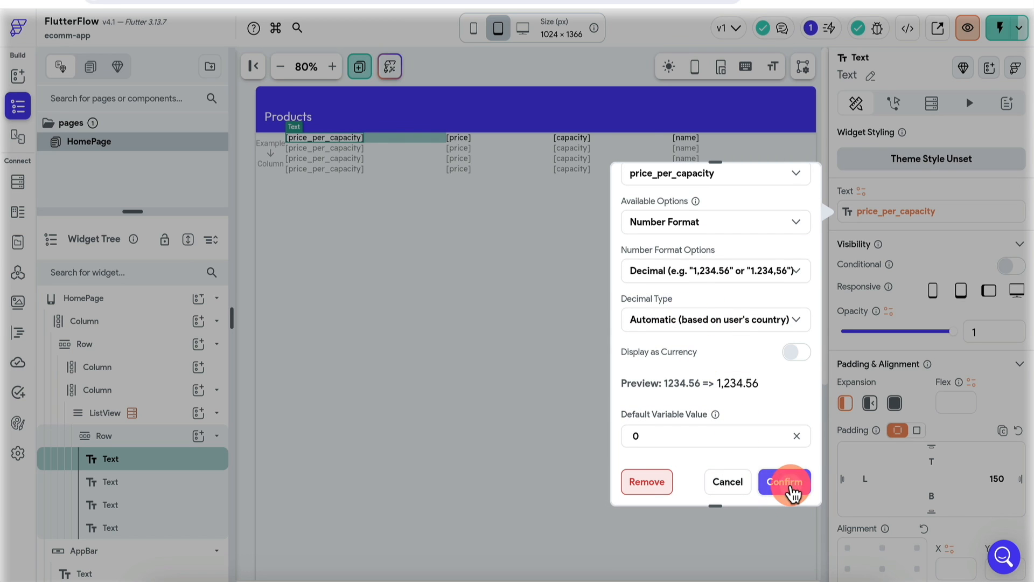
# Step: Reload the test session and check how the price per capacity values are formatted
pyautogui.click(539, 0)
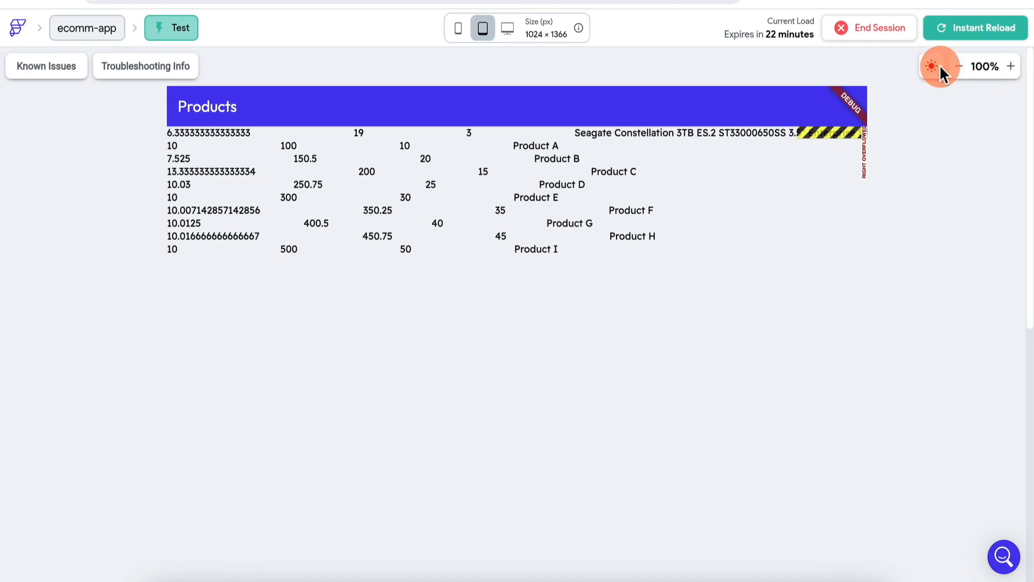
pyautogui.click(975, 39)
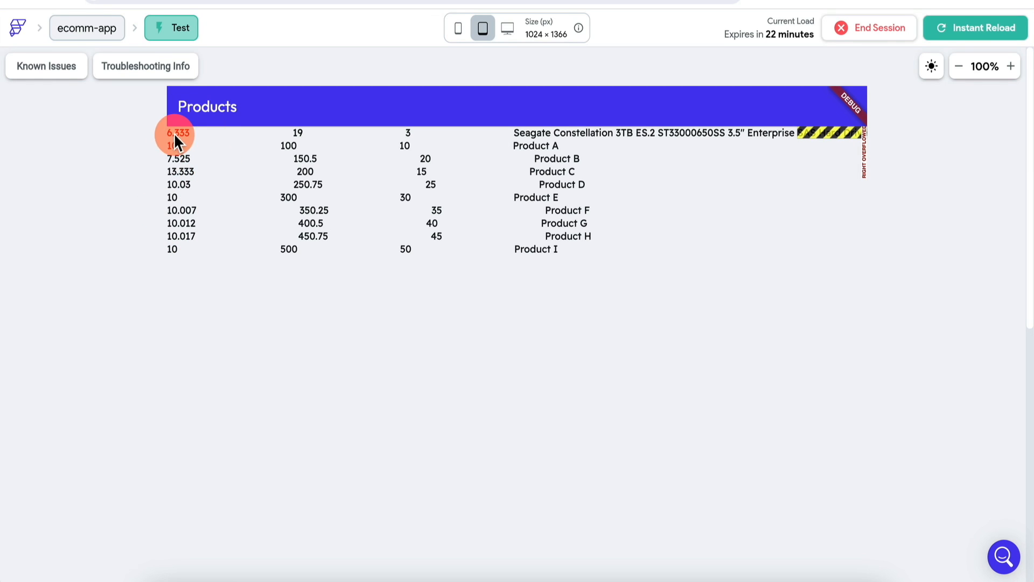
pyautogui.click(431, 0)
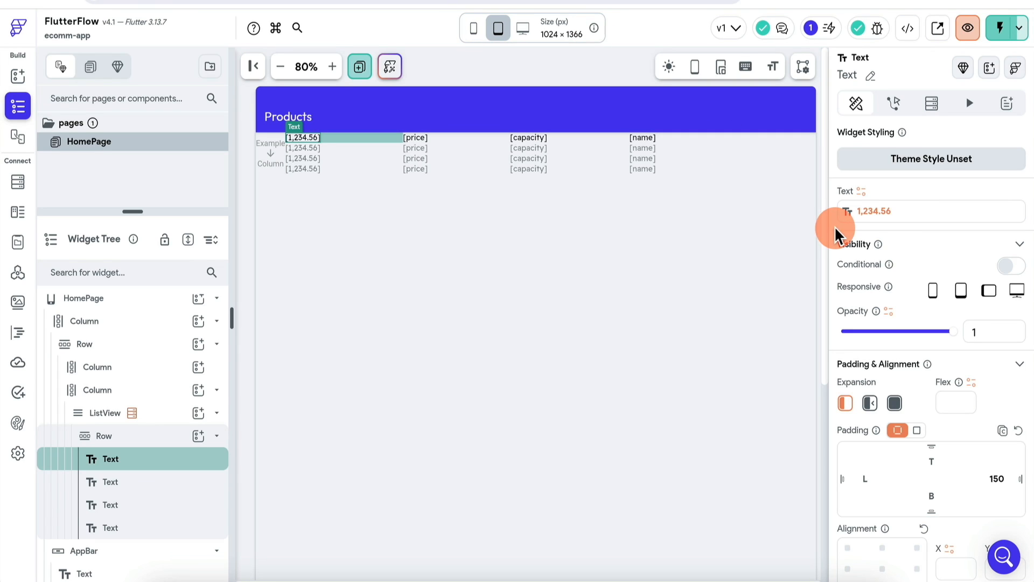
# Step: Change the number format option of the price_per_capacity Text's variable to Custom (specify format)
pyautogui.click(895, 211)
pyautogui.scroll(-3, 720, 313)
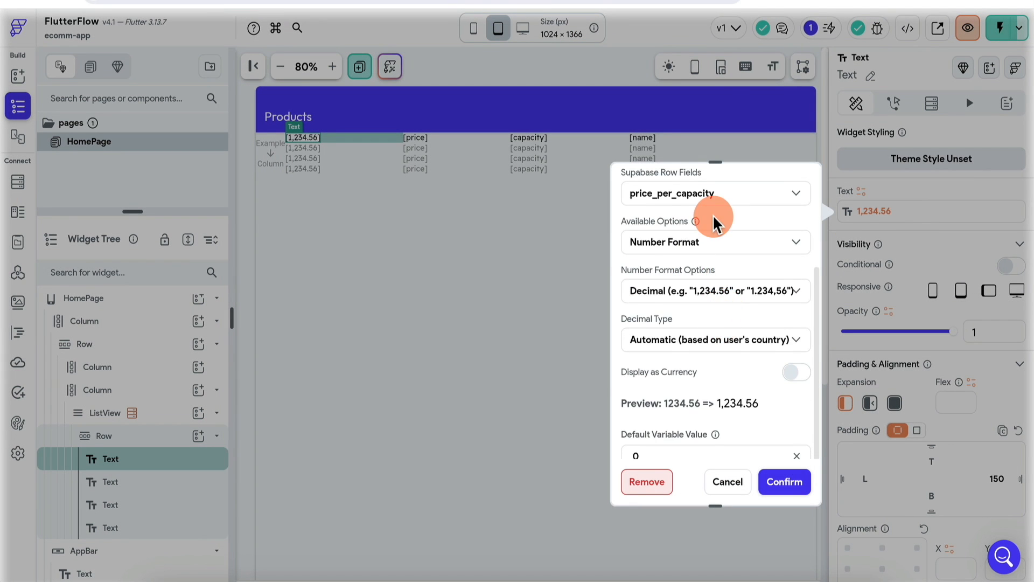
pyautogui.scroll(1, 716, 219)
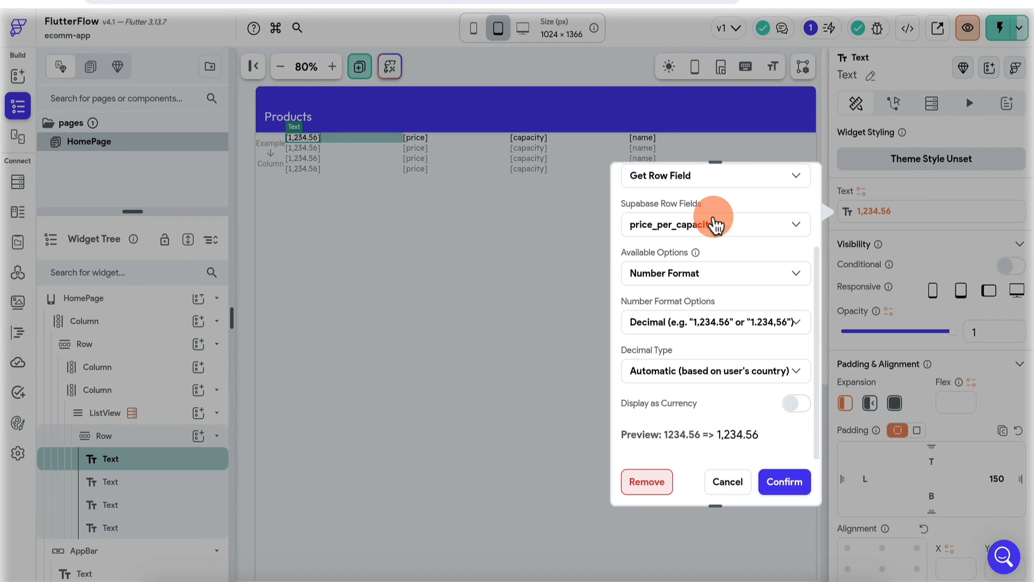
pyautogui.click(728, 324)
pyautogui.click(693, 502)
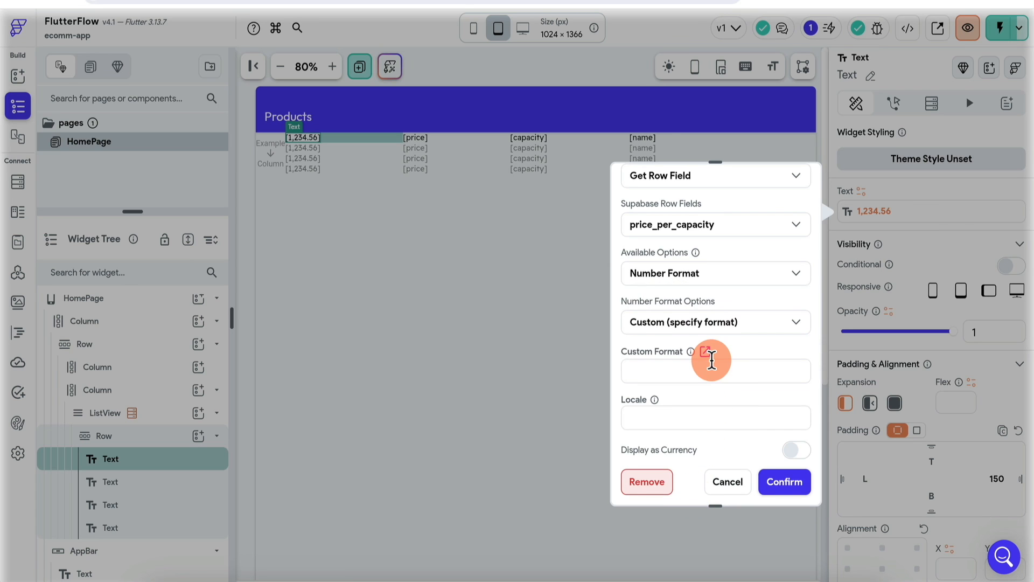
# Step: Open the NumberFormat class documentation and copy its example arguments "###.0#", "en_US" into the variable's Custom Format
pyautogui.scroll(-2, 710, 357)
pyautogui.click(706, 269)
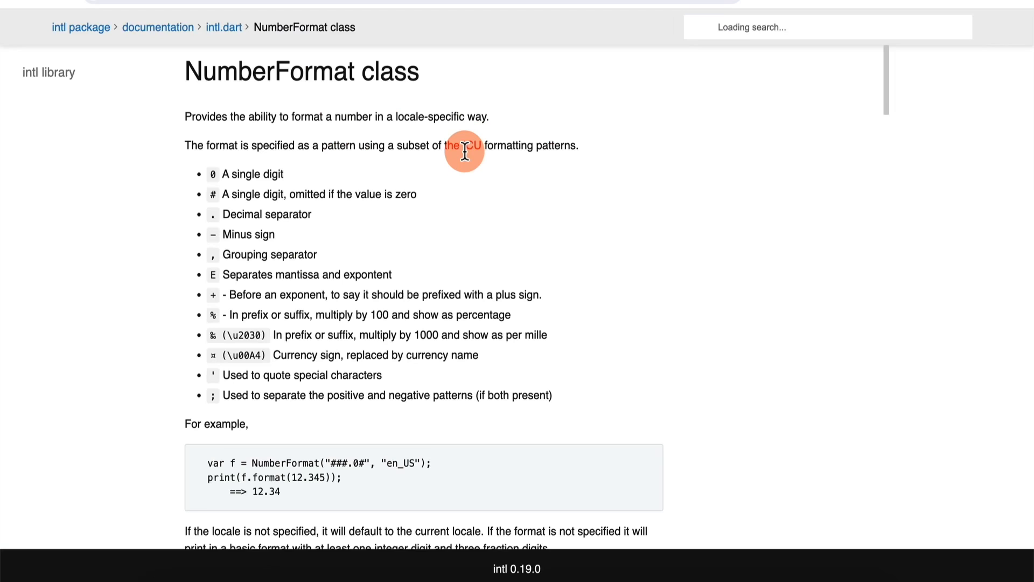
pyautogui.doubleClick(398, 464)
pyautogui.hotkey('ctrl', 'c')
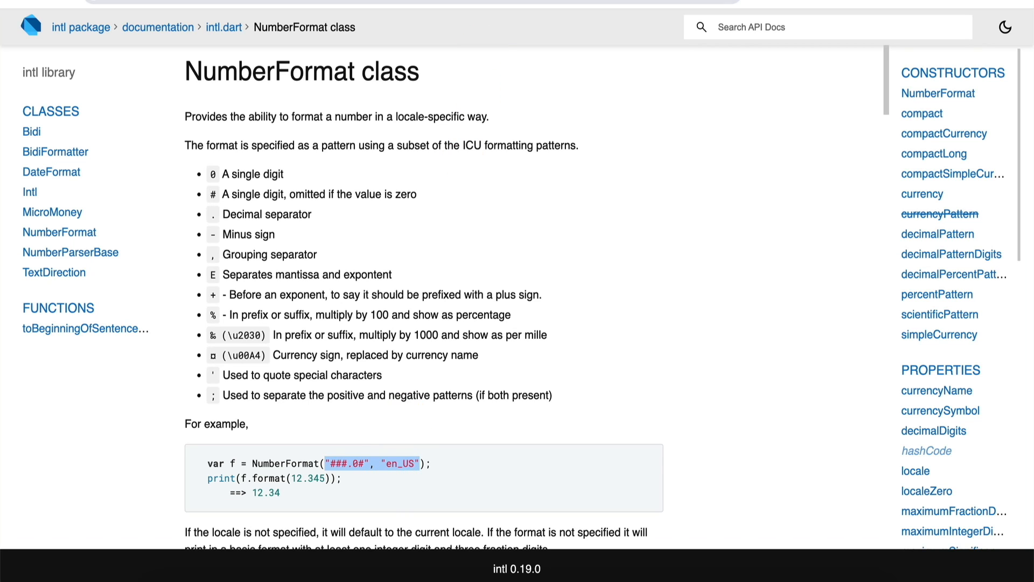
pyautogui.click(685, 285)
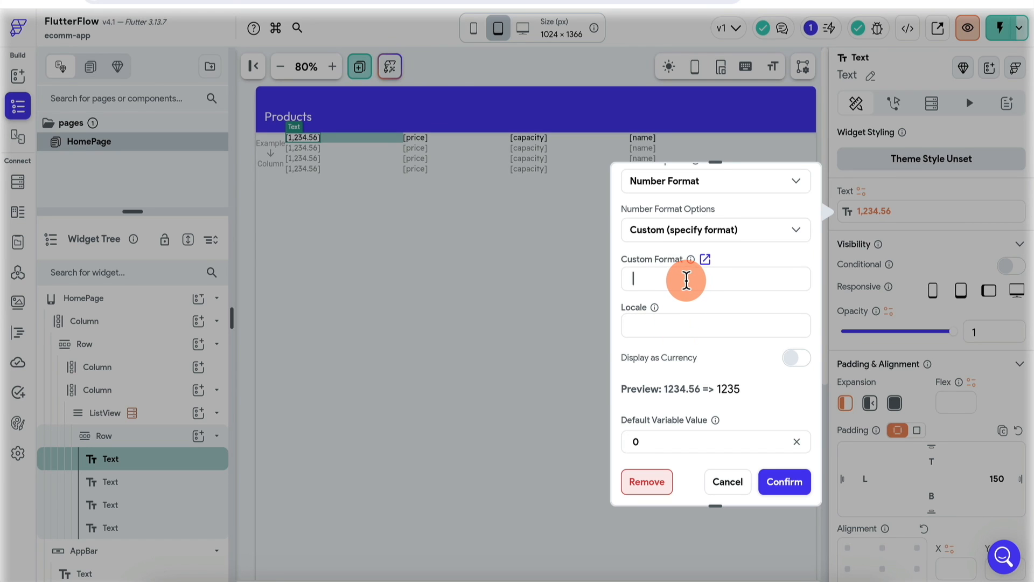
pyautogui.hotkey('ctrl', 'v')
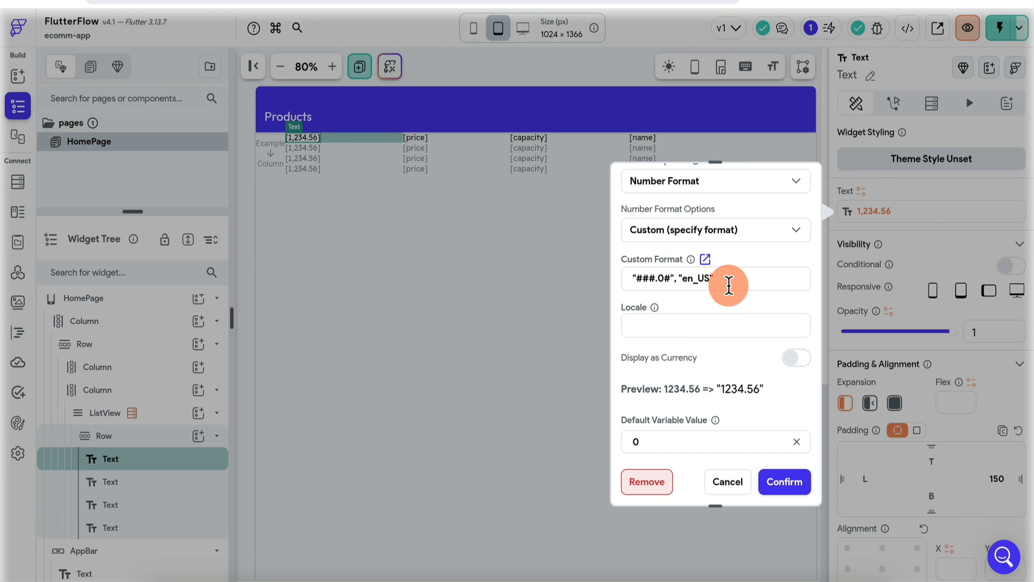
# Step: Trim the Custom Format to ###.0# by removing the locale, comma and quotation marks, and confirm the variable
pyautogui.moveTo(677, 272); pyautogui.dragTo(750, 271)
pyautogui.press('BackSpace')
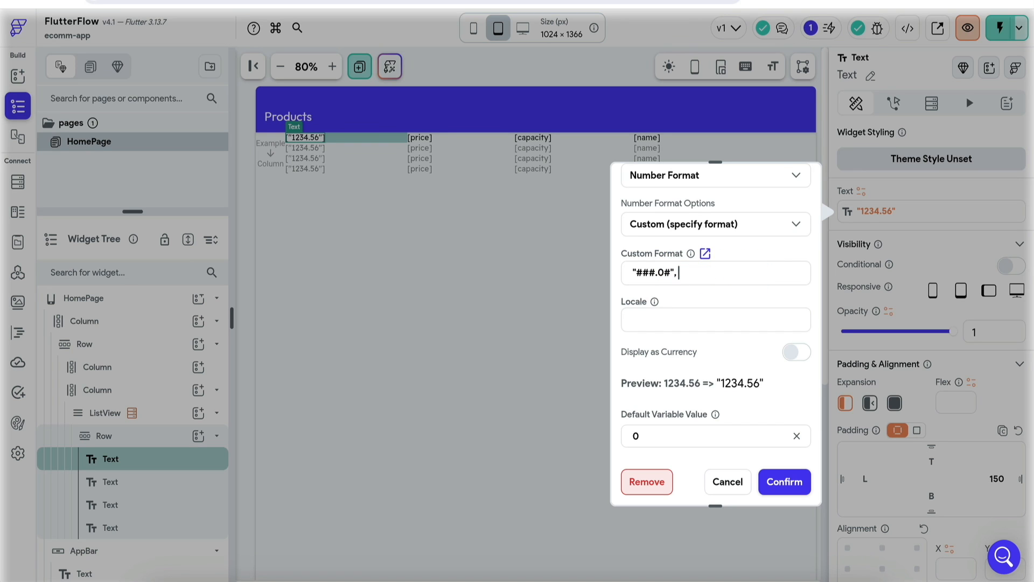
pyautogui.press('BackSpace')
pyautogui.press('BackSpace')
pyautogui.press('Delete')
pyautogui.click(796, 492)
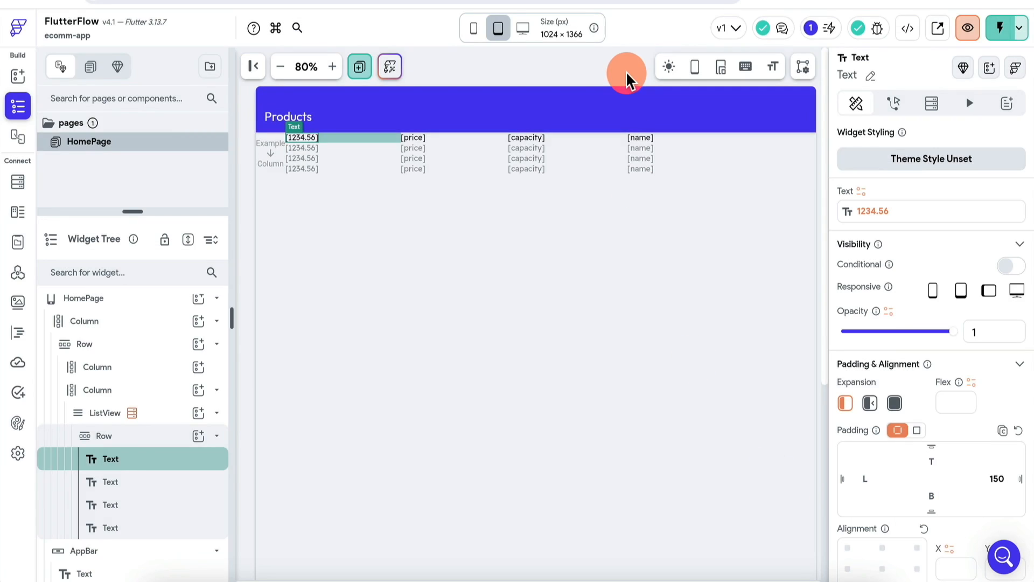
# Step: Reload the test session and check the formatting of the price per capacity values
pyautogui.click(1000, 28)
pyautogui.click(950, 28)
pyautogui.click(187, 133)
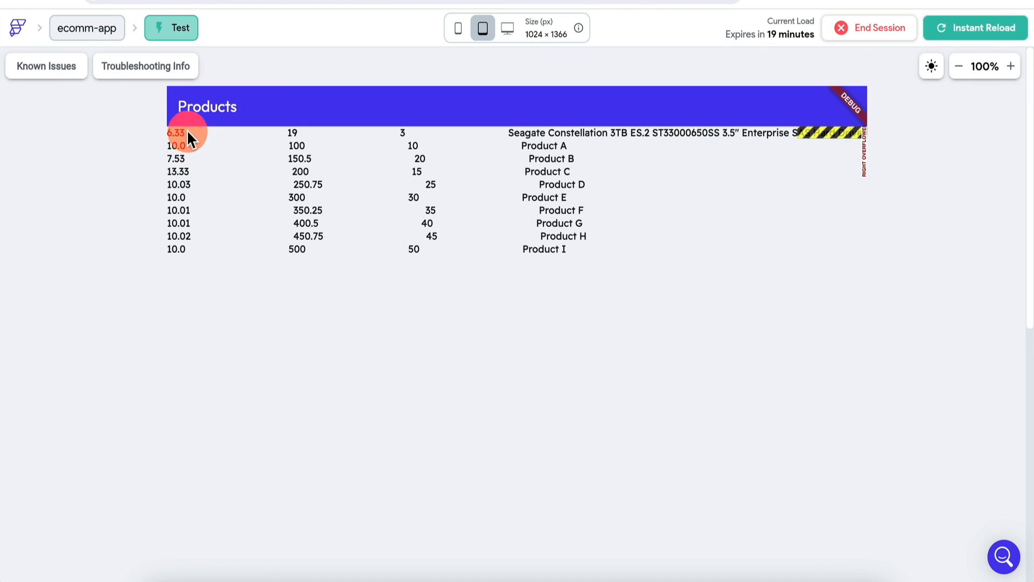
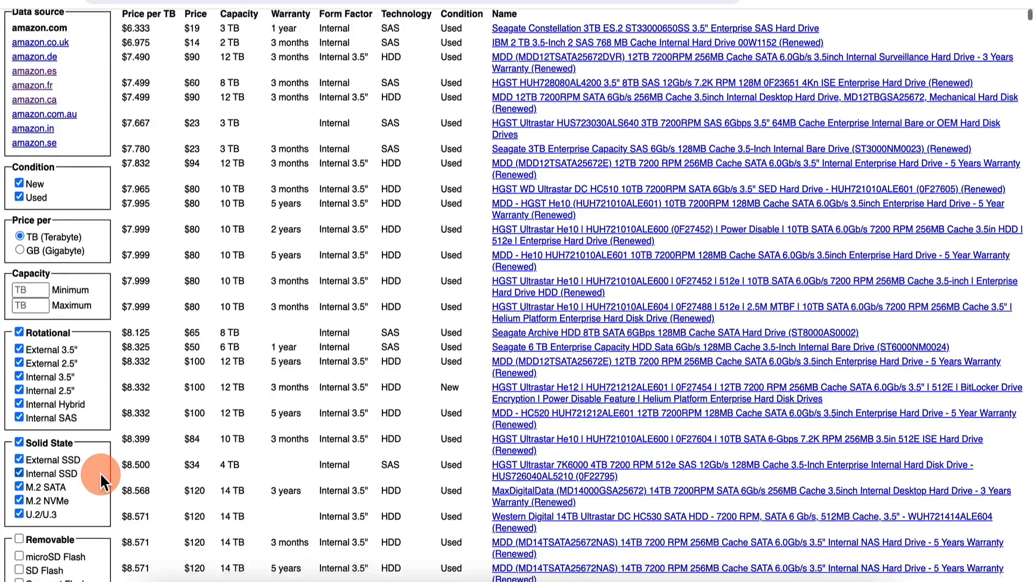
# Step: Switch to diskprices.com, examine its filter groups and show the prices per GB (Gigabyte)
pyautogui.scroll(-4, 99, 472)
pyautogui.scroll(5, 99, 472)
pyautogui.scroll(-1, 99, 471)
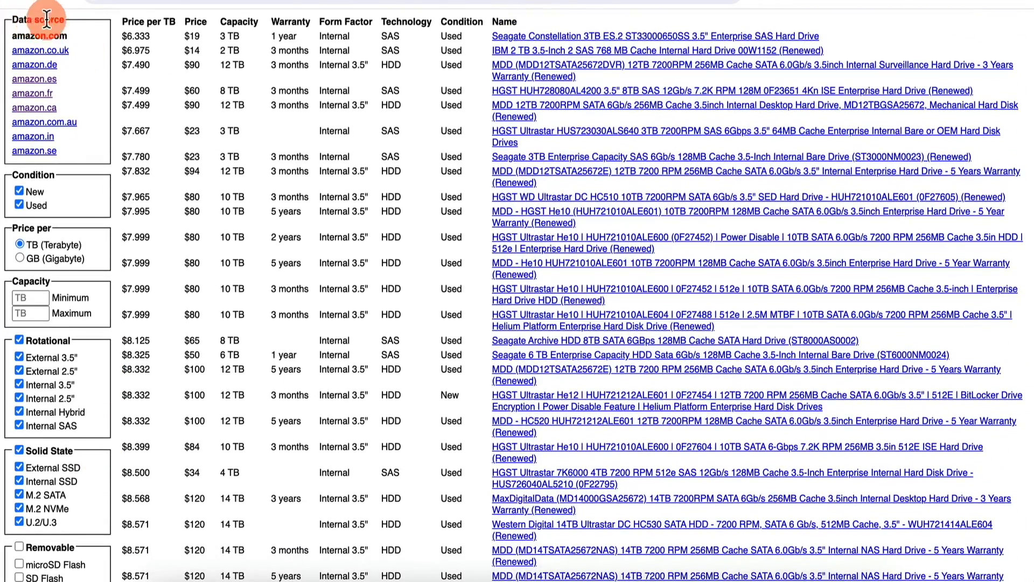
pyautogui.click(19, 206)
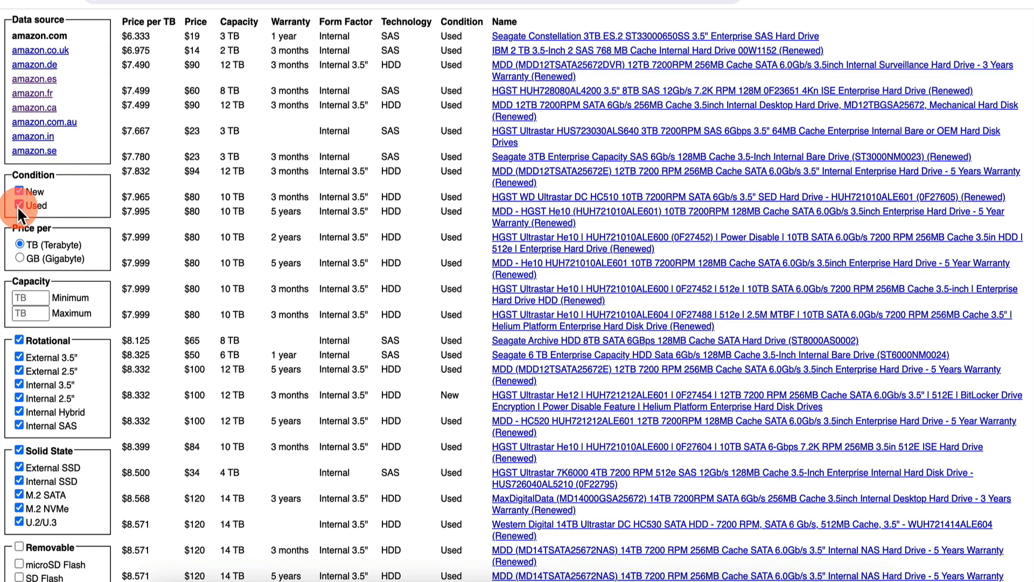
pyautogui.click(18, 256)
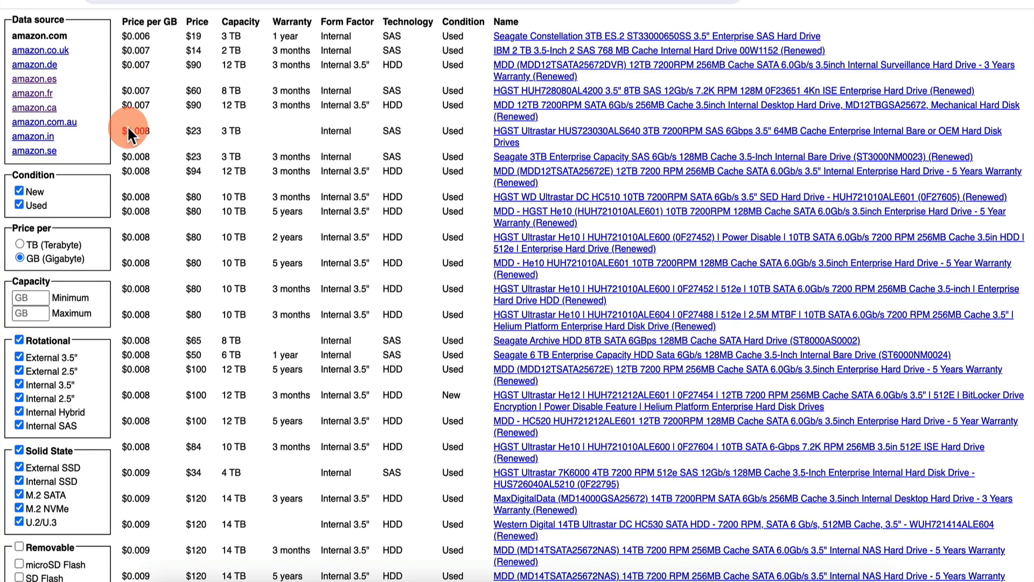
# Step: Try the capacity filter with a minimum of 10 and a maximum of 15 GB, clear the maximum, and examine the remaining filter groups
pyautogui.click(27, 298)
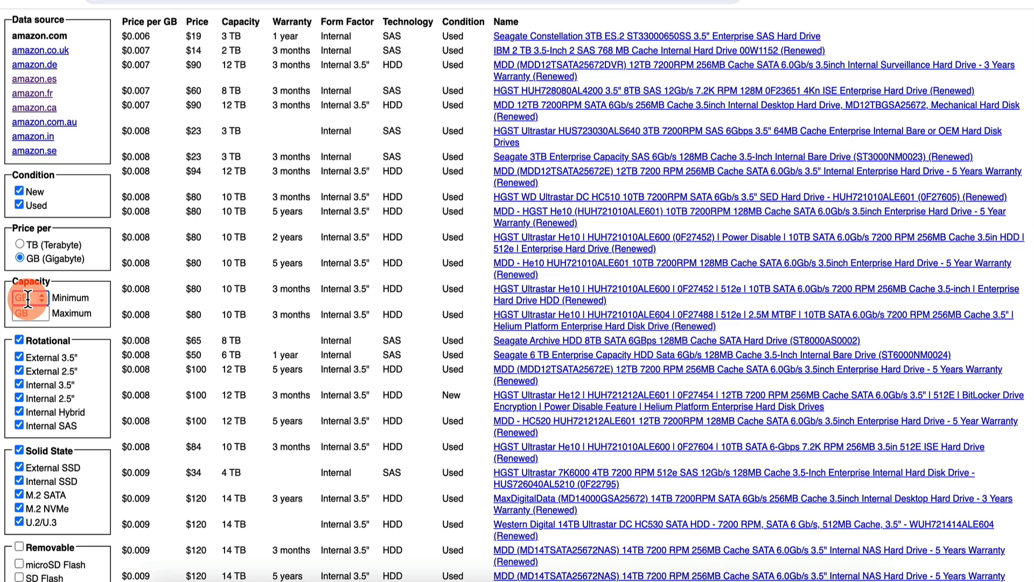
pyautogui.write('10')
pyautogui.click(27, 313)
pyautogui.write('15')
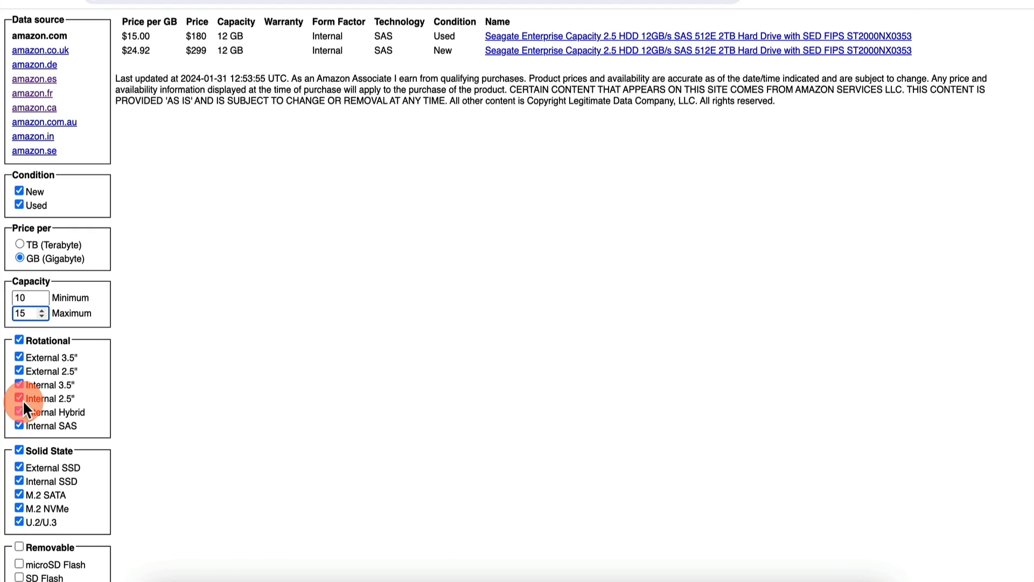
pyautogui.press('BackSpace')
pyautogui.press('BackSpace')
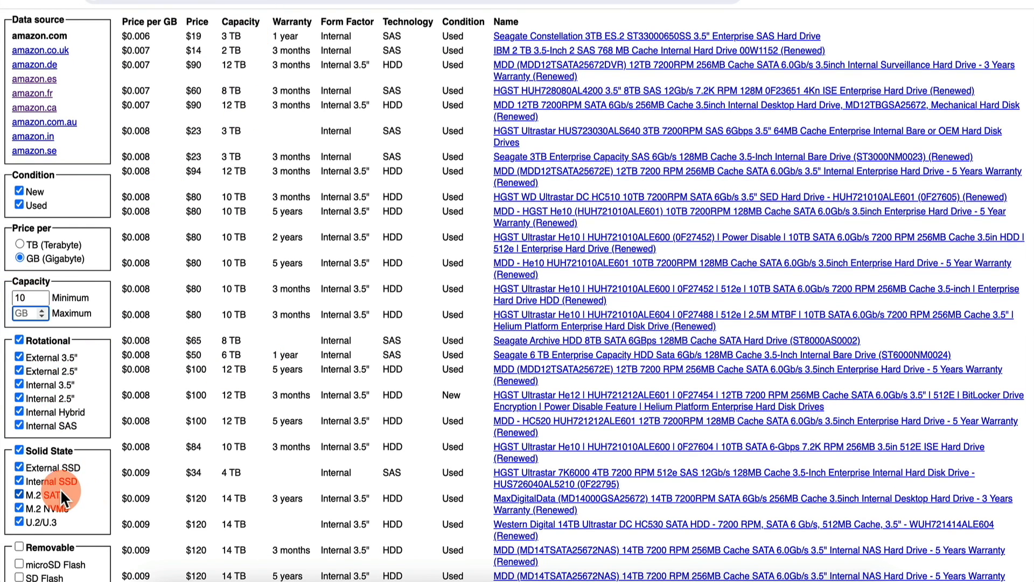
pyautogui.scroll(-5, 60, 489)
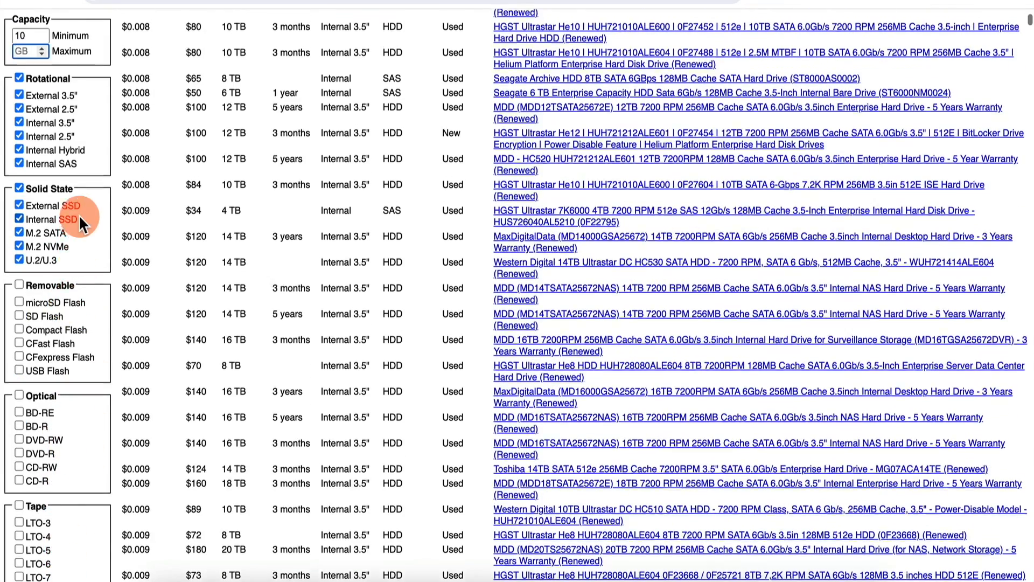
pyautogui.scroll(5, 79, 215)
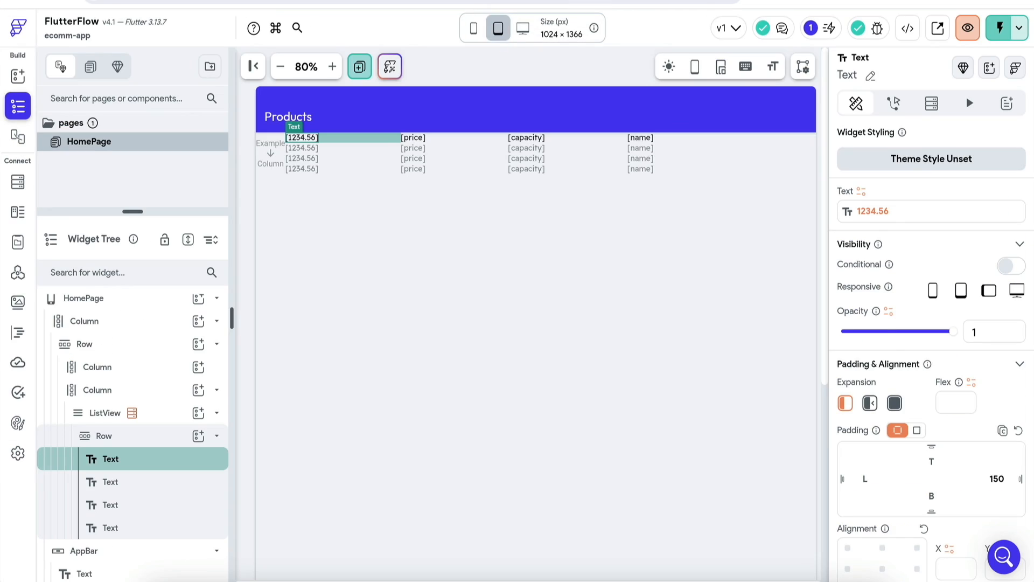
# Step: In FlutterFlow, add a Container to the empty first Column of the page's main Row and nest a Column inside it
pyautogui.click(272, 158)
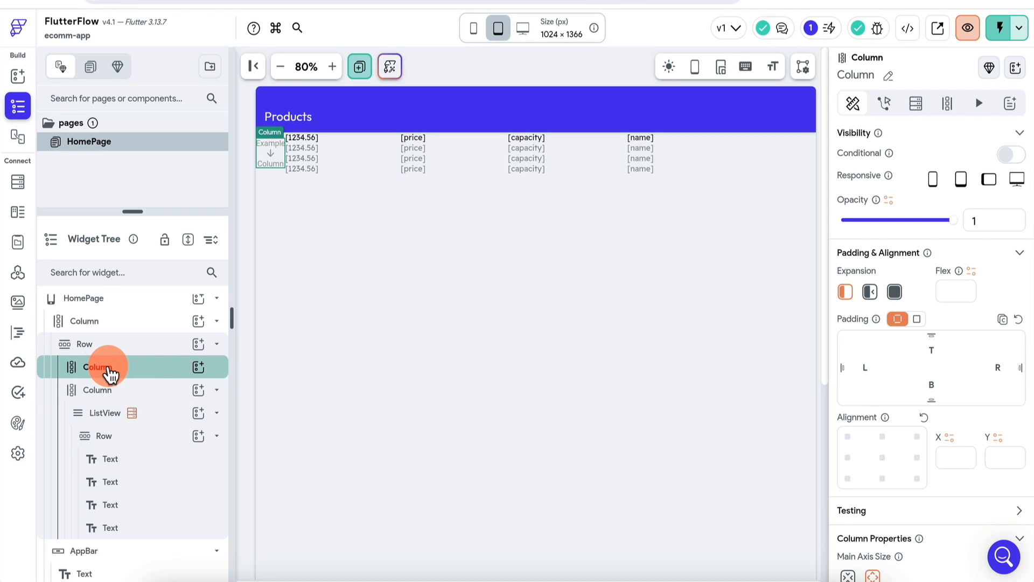
pyautogui.click(198, 367)
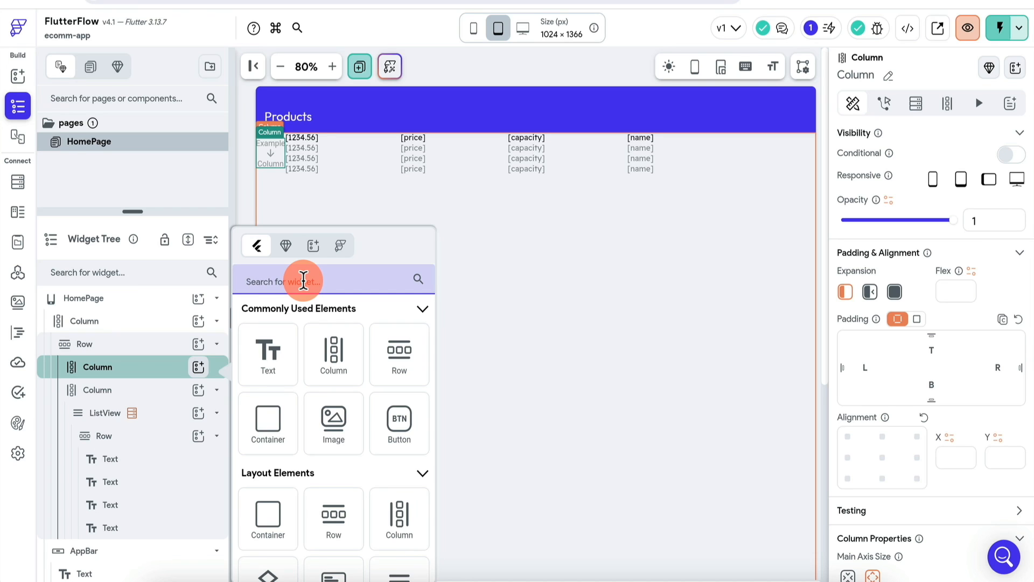
pyautogui.write('cont')
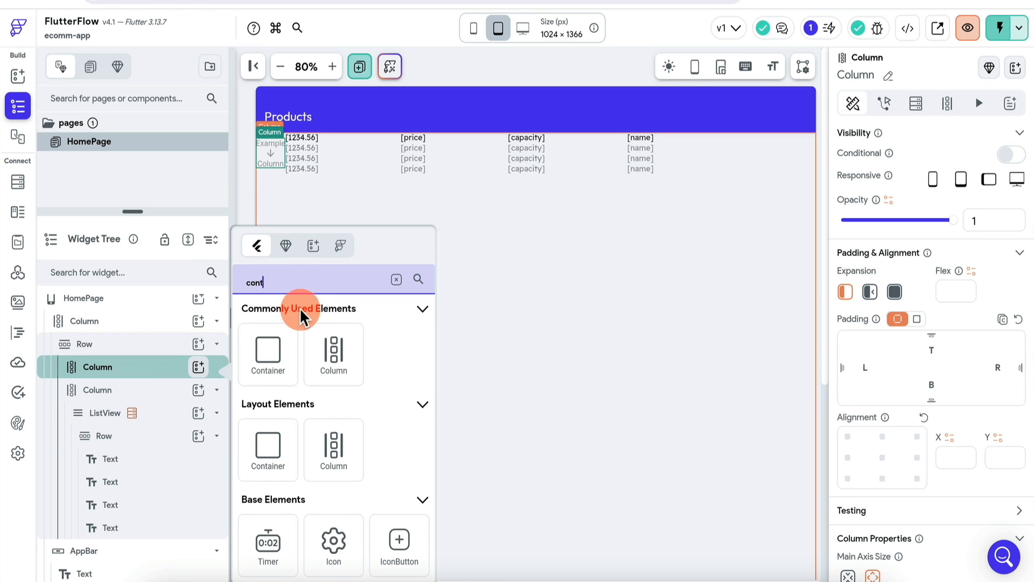
pyautogui.click(268, 348)
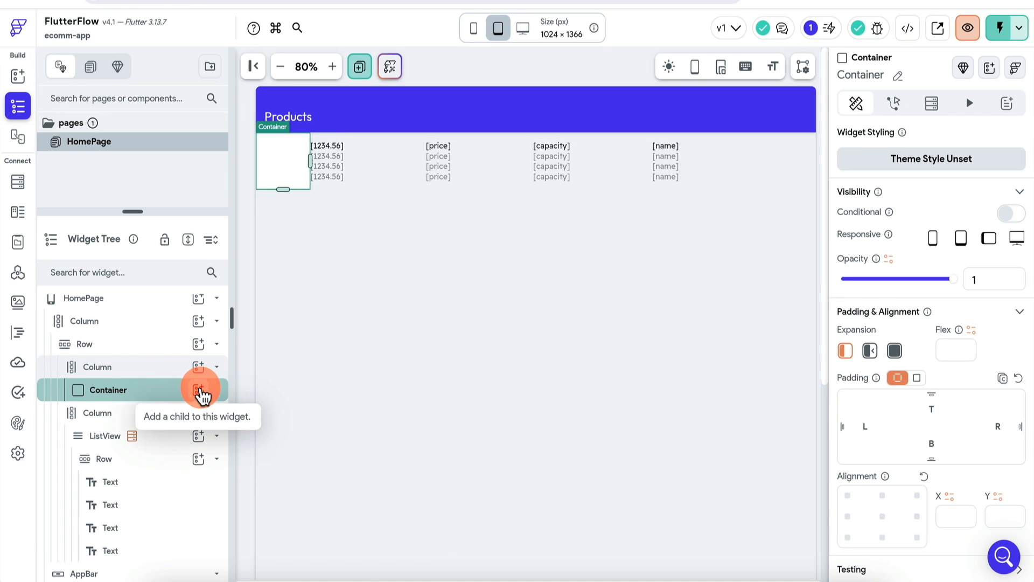
pyautogui.click(199, 390)
pyautogui.write('col')
pyautogui.click(272, 349)
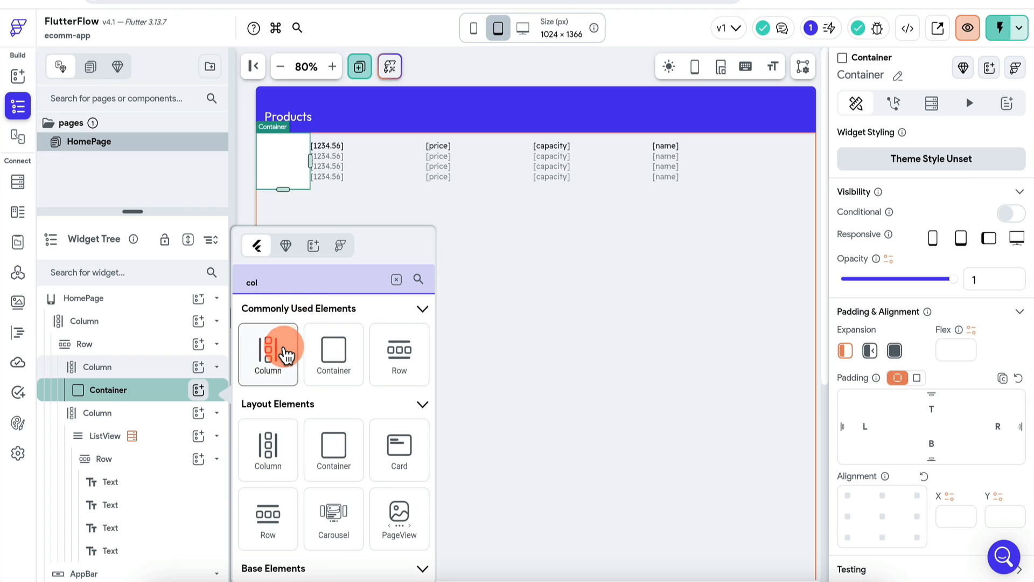
# Step: Add a CheckboxListTile to the Column inside the Container and duplicate it
pyautogui.click(199, 392)
pyautogui.click(316, 281)
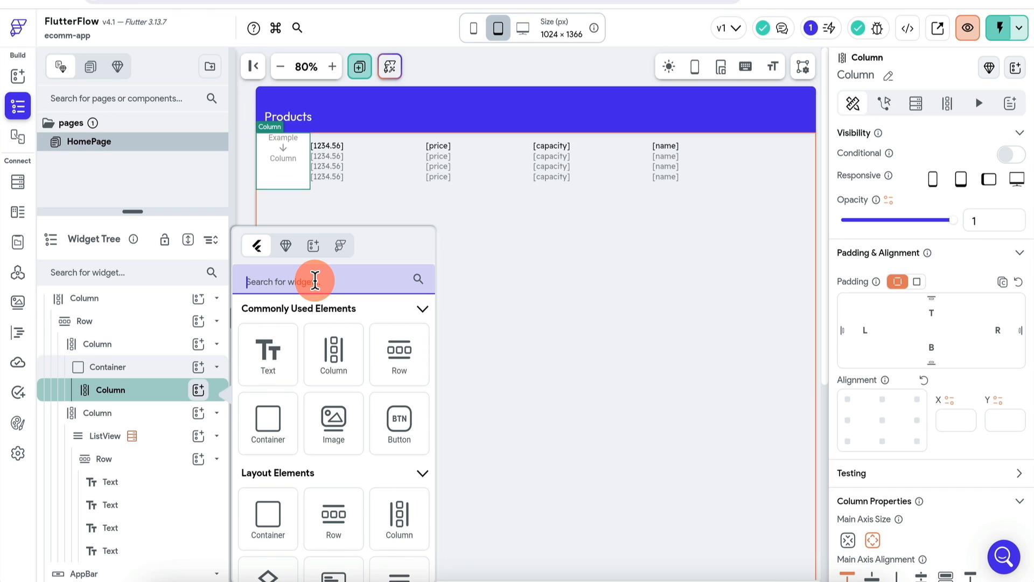
pyautogui.write('check')
pyautogui.click(269, 377)
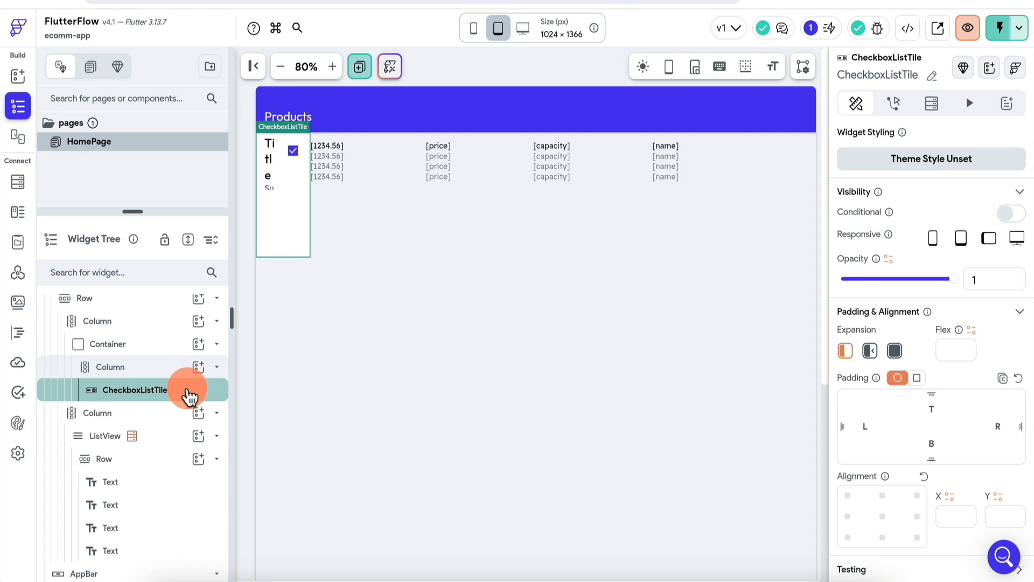
pyautogui.hotkey('ctrl', 'd')
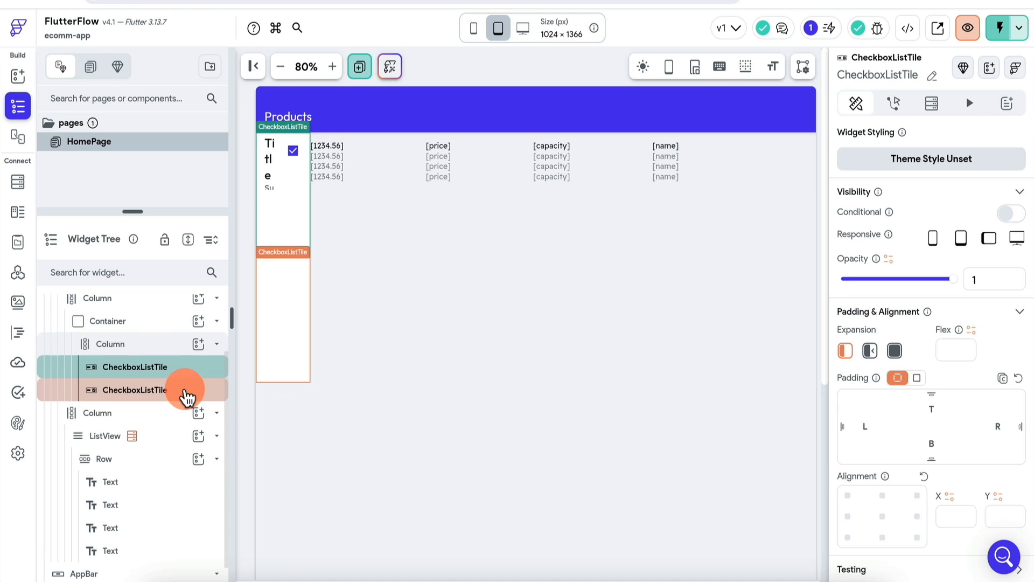
# Step: Set the width of the Container holding the CheckboxListTiles to 200 px
pyautogui.click(289, 306)
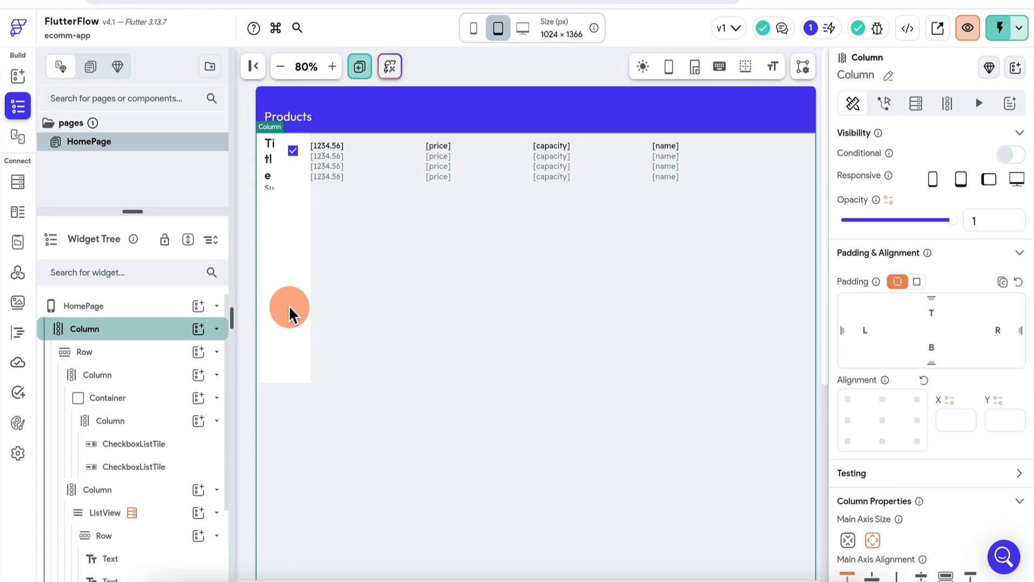
pyautogui.click(283, 183)
pyautogui.click(135, 397)
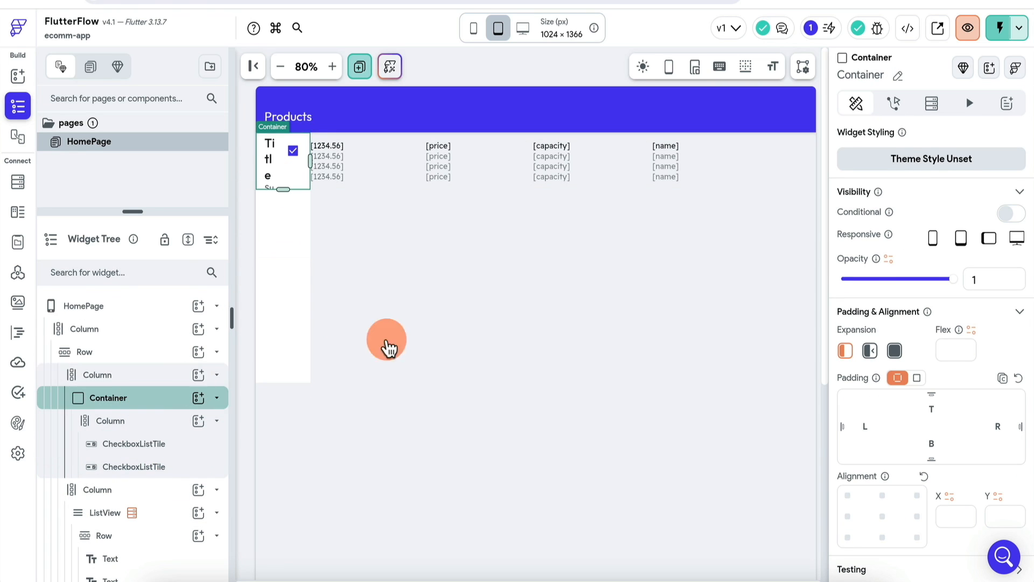
pyautogui.scroll(-3, 902, 477)
pyautogui.scroll(-2, 903, 477)
pyautogui.doubleClick(887, 408)
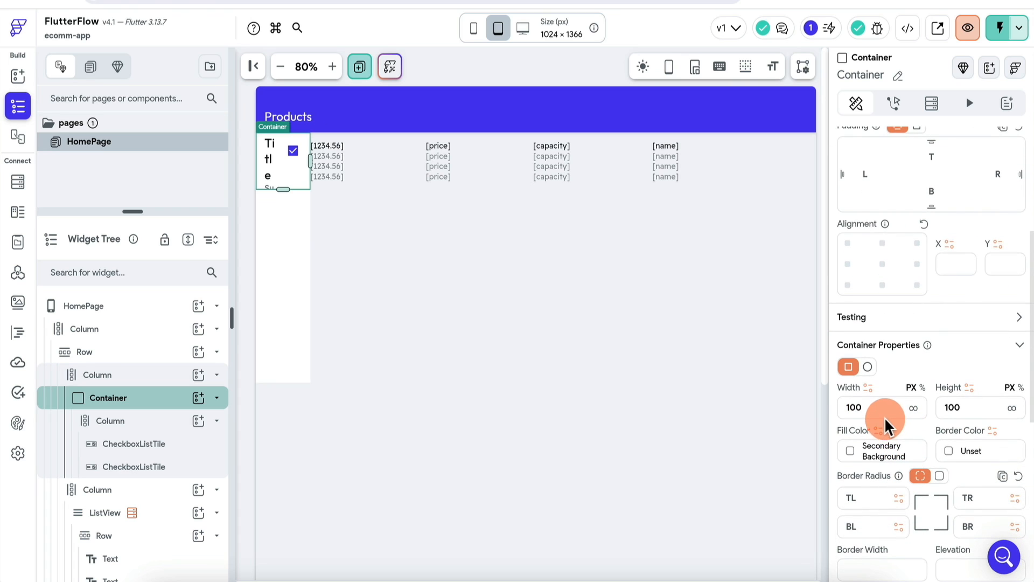
pyautogui.write('200')
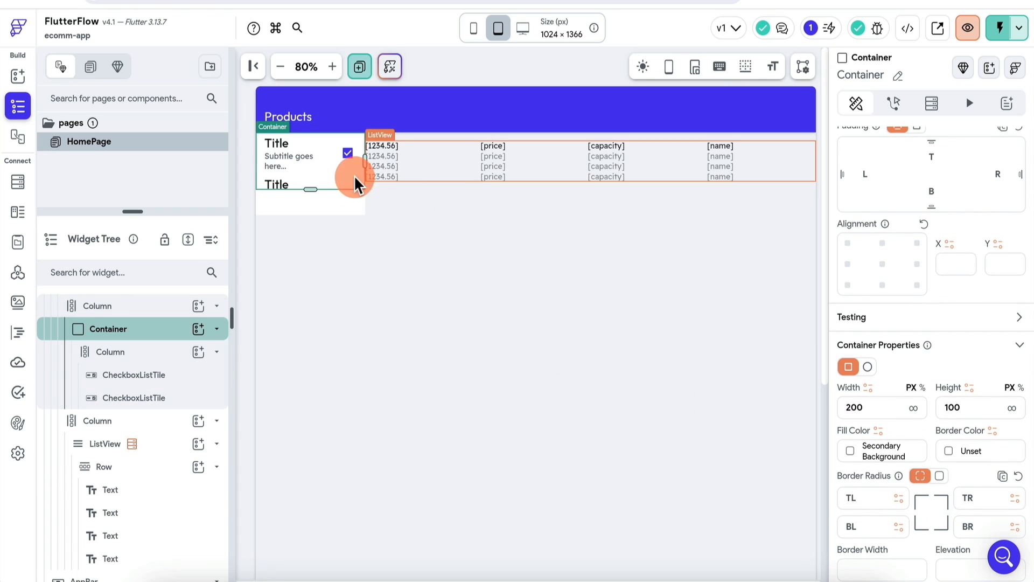
# Step: Clear the fixed height of the Container that holds the CheckboxListTiles
pyautogui.click(320, 200)
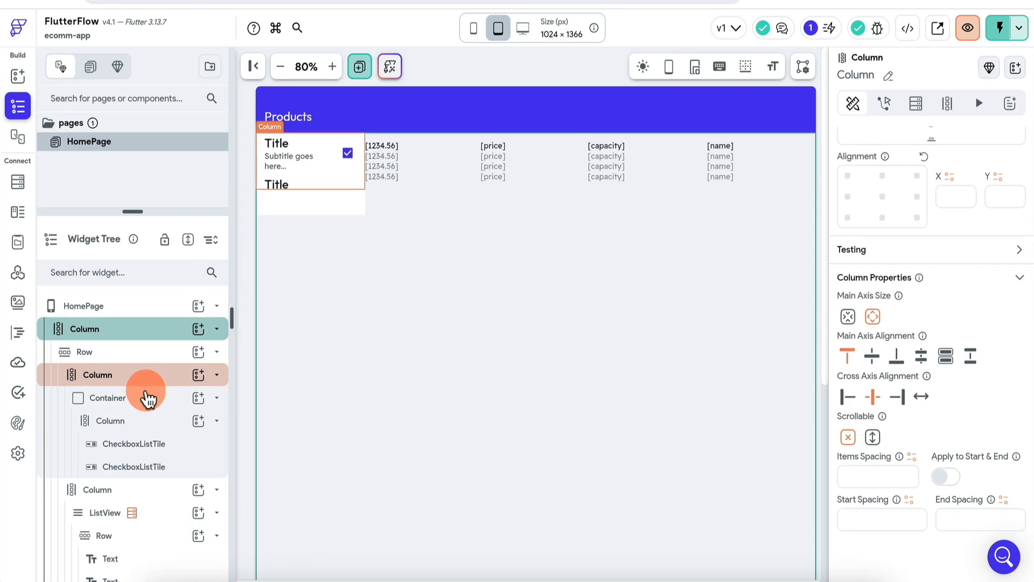
pyautogui.click(161, 398)
pyautogui.doubleClick(976, 435)
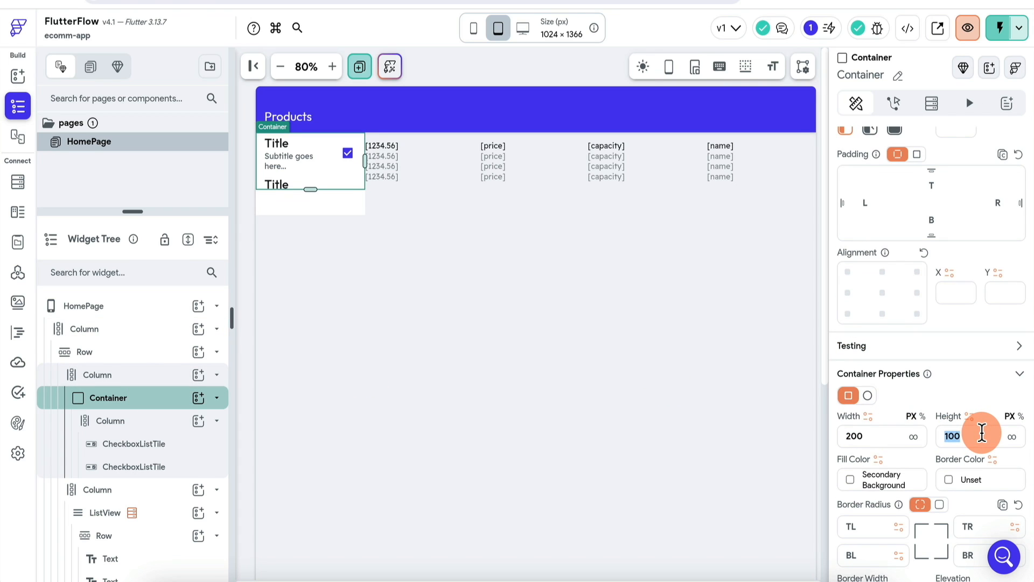
pyautogui.press('BackSpace')
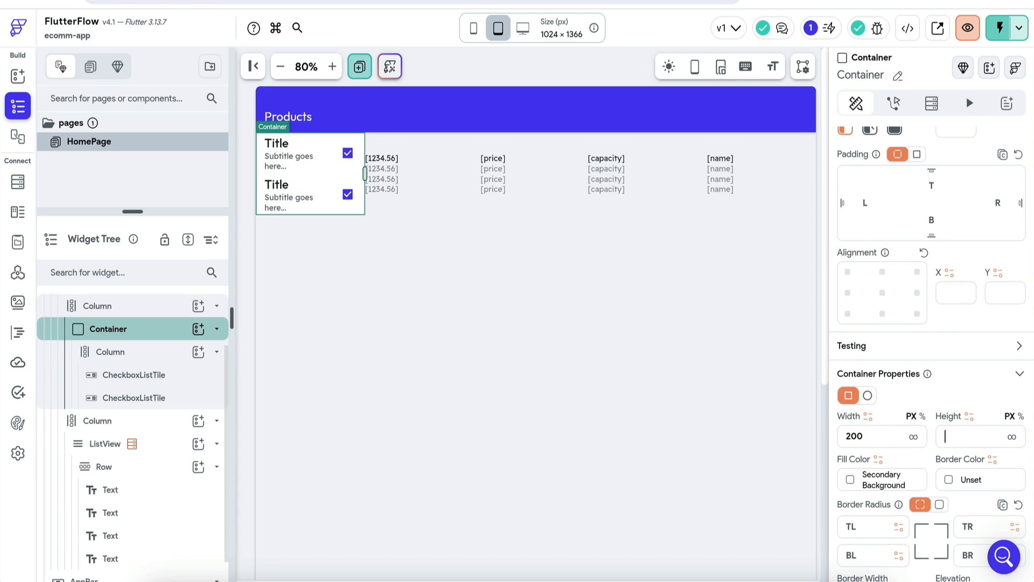
# Step: Clear the subtitle text of the first CheckboxListTile in the sidebar Container
pyautogui.click(296, 153)
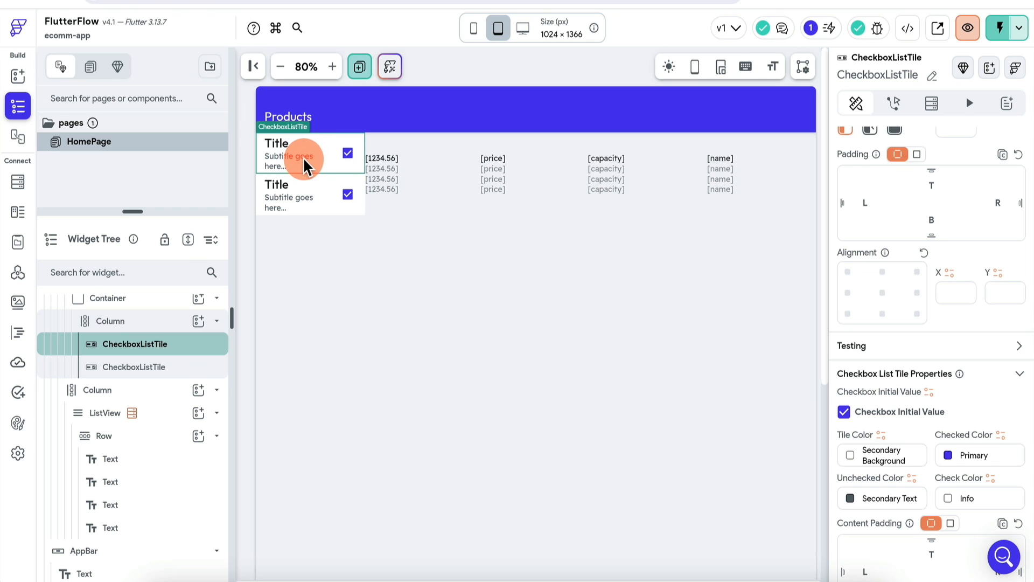
pyautogui.scroll(4, 938, 364)
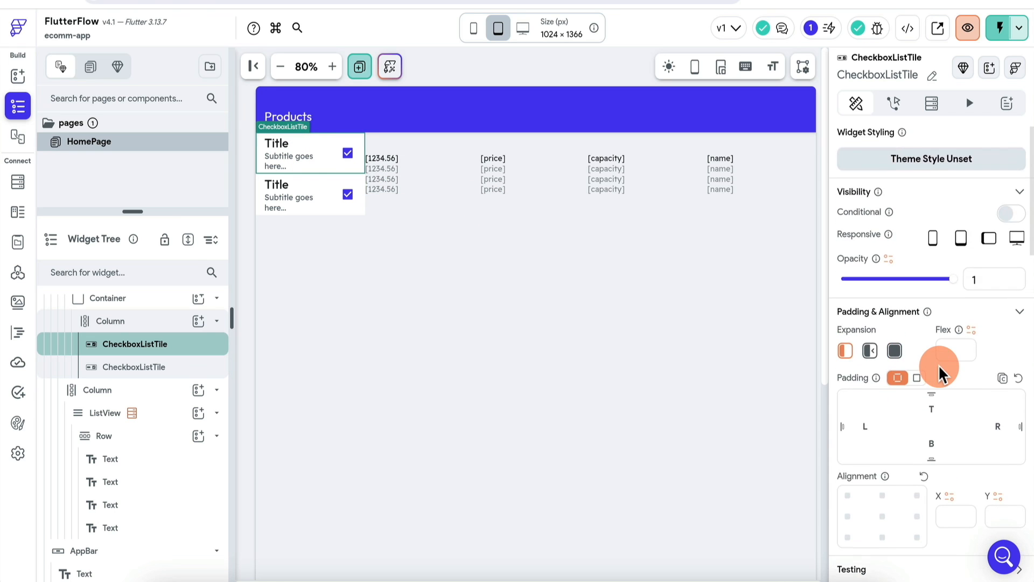
pyautogui.scroll(-8, 938, 364)
pyautogui.scroll(-5, 938, 364)
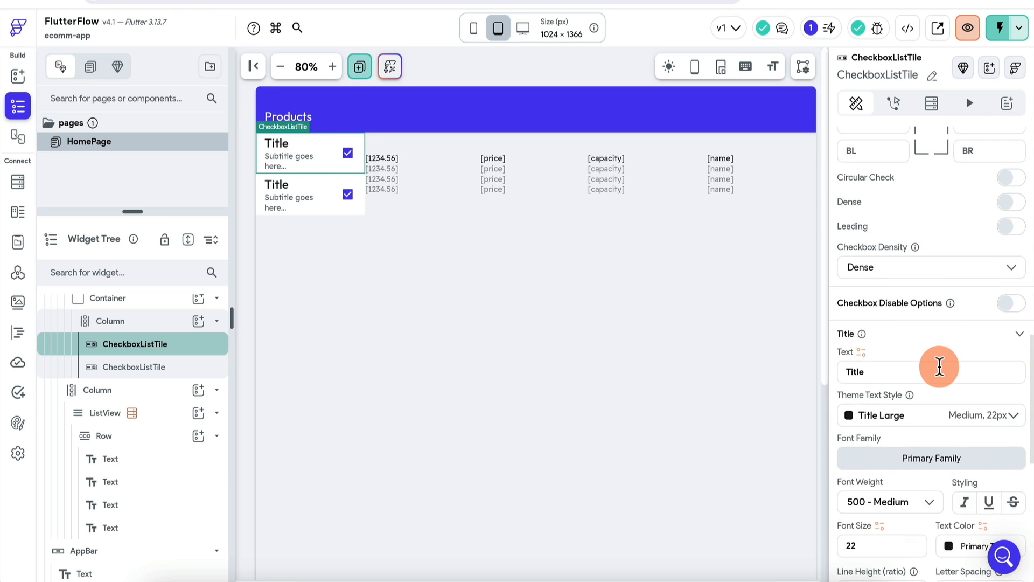
pyautogui.scroll(-5, 930, 362)
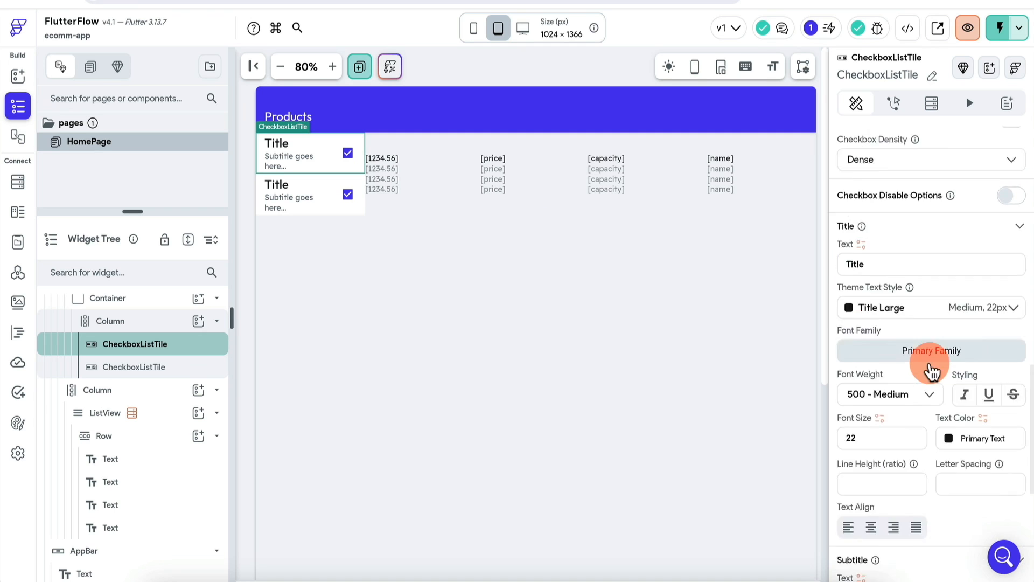
pyautogui.tripleClick(937, 416)
pyautogui.press('BackSpace')
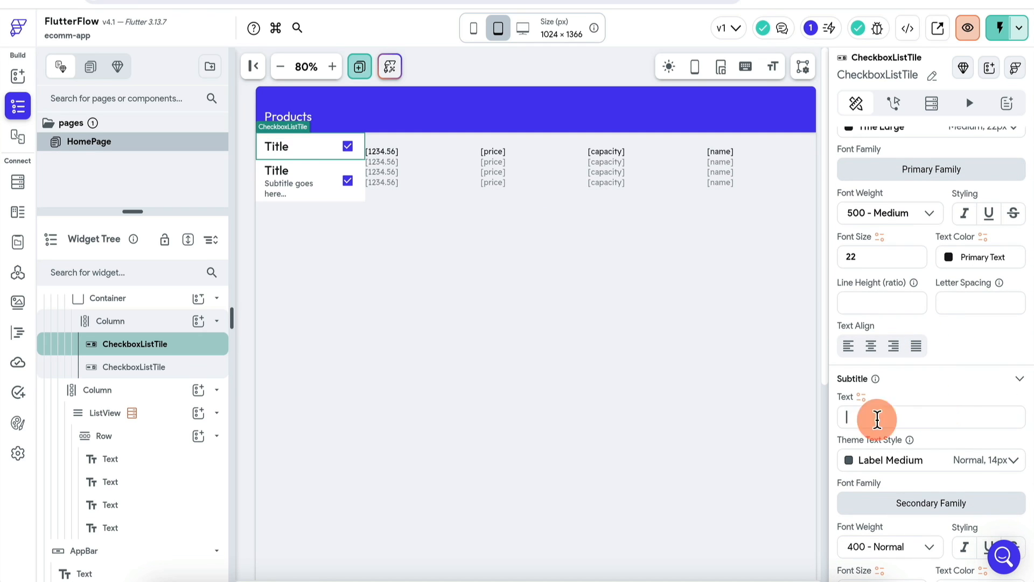
# Step: Remove the subtitle text from the second CheckboxListTile
pyautogui.click(165, 366)
pyautogui.click(963, 415)
pyautogui.tripleClick(963, 415)
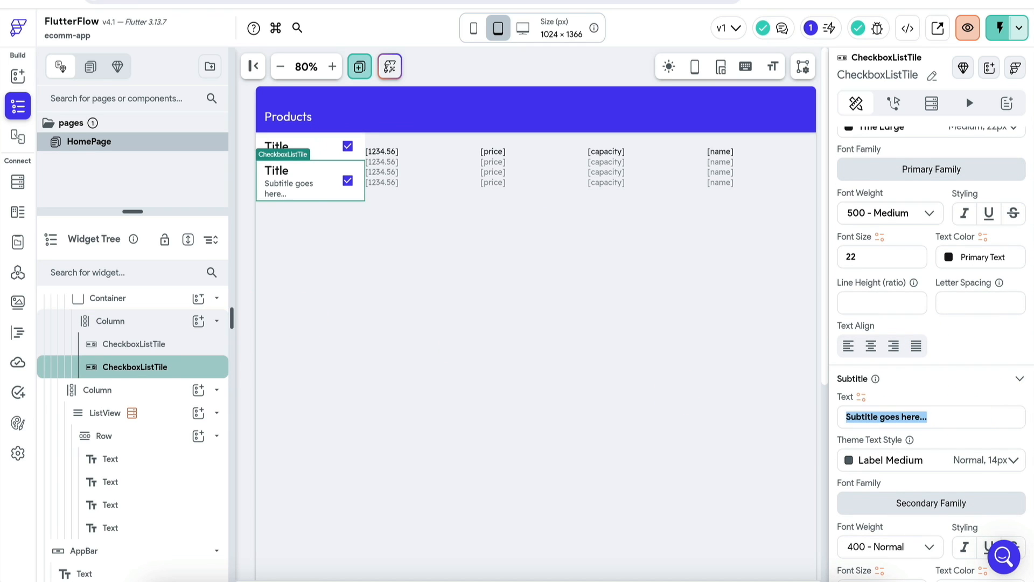
pyautogui.press('BackSpace')
pyautogui.click(318, 144)
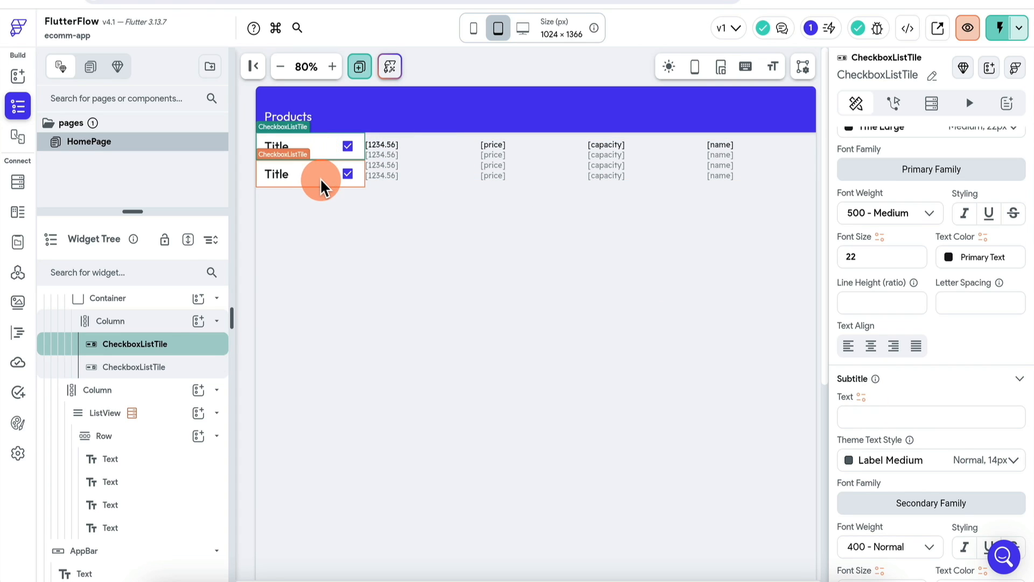
pyautogui.click(320, 176)
pyautogui.click(318, 144)
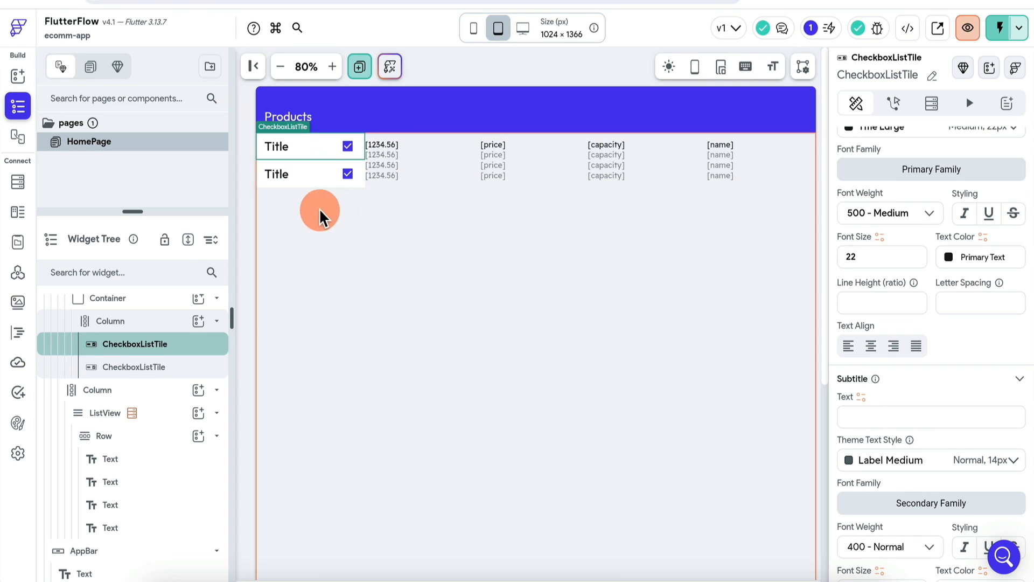
# Step: Set the title of the first CheckboxListTile to "New" and the second one to "Used"
pyautogui.click(885, 417)
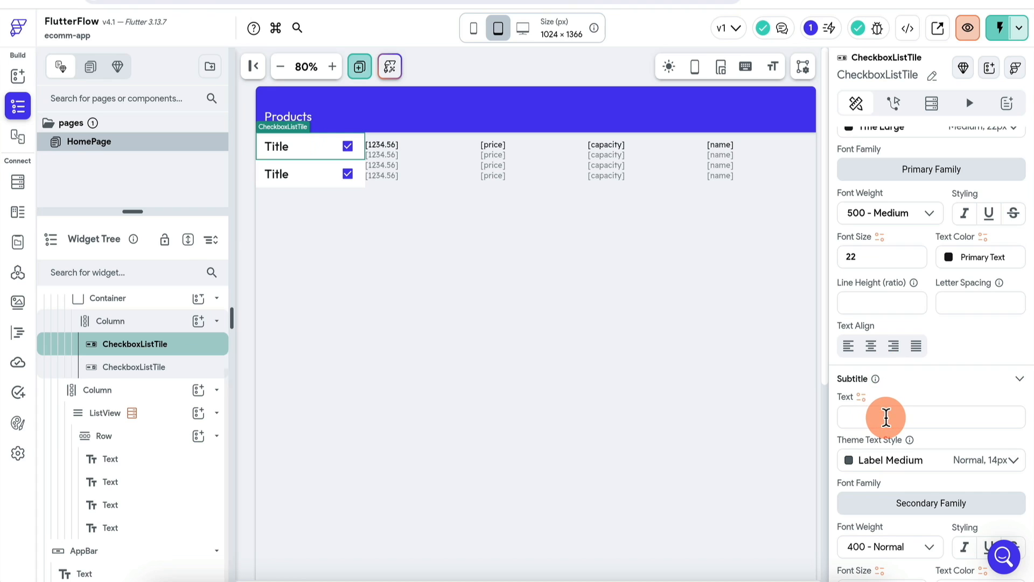
pyautogui.scroll(5, 886, 418)
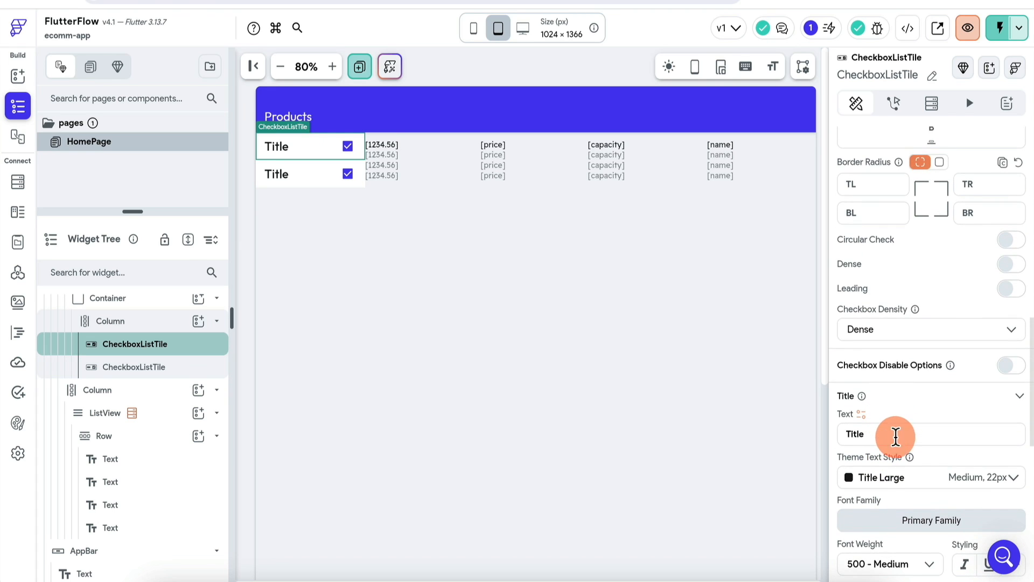
pyautogui.doubleClick(894, 434)
pyautogui.write('New')
pyautogui.click(145, 367)
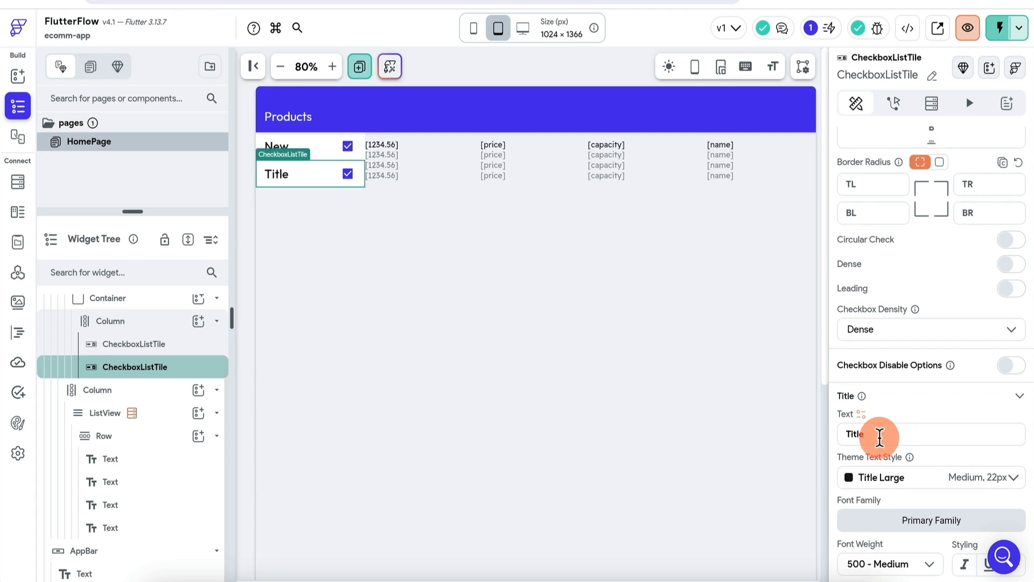
pyautogui.doubleClick(887, 436)
pyautogui.write('Used')
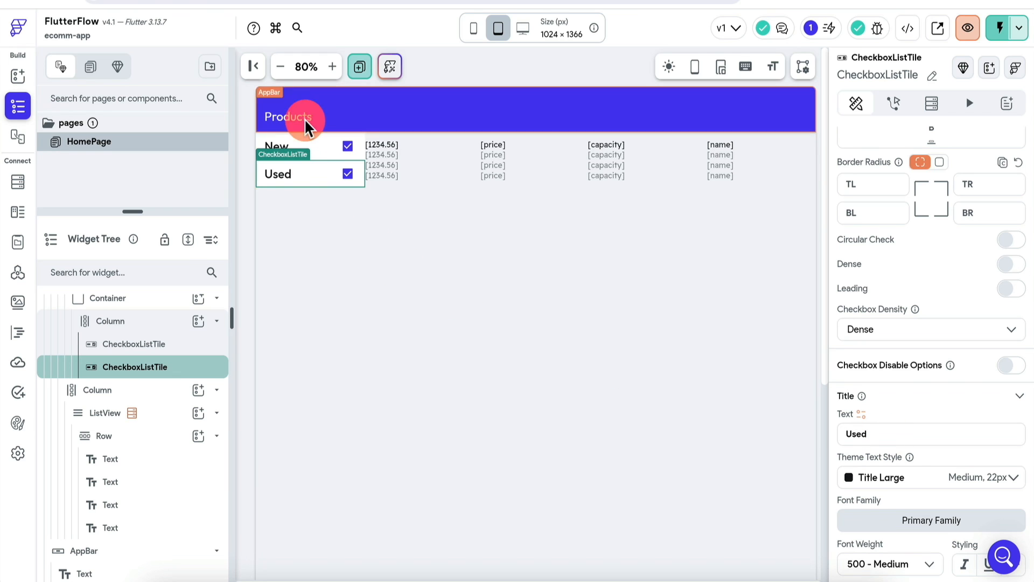
# Step: Apply a uniform padding of 10 to the Container that holds the CheckboxListTiles
pyautogui.click(319, 141)
pyautogui.click(153, 299)
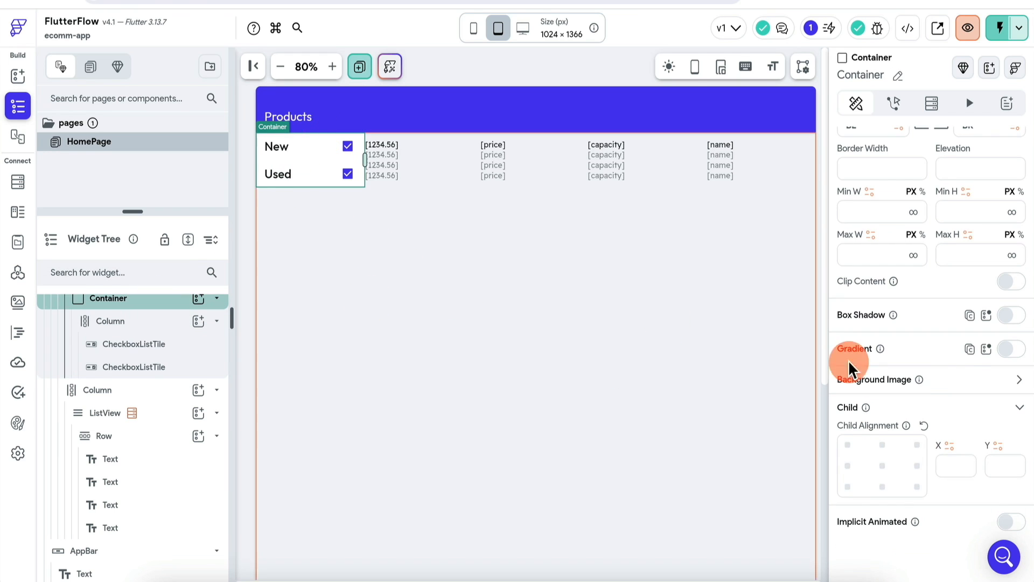
pyautogui.scroll(5, 905, 366)
pyautogui.scroll(4, 900, 393)
pyautogui.scroll(-6, 896, 422)
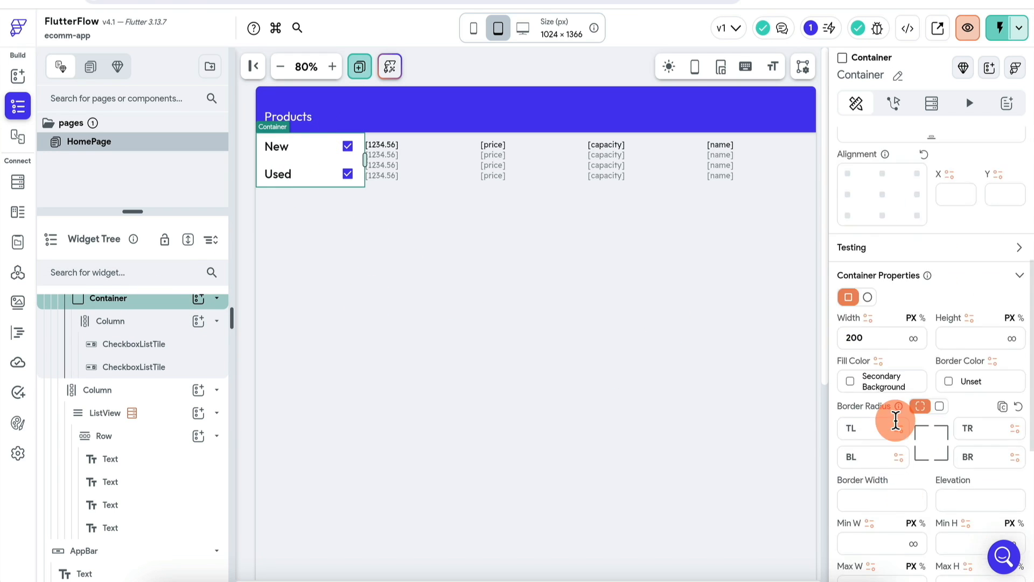
pyautogui.scroll(5, 910, 404)
pyautogui.click(917, 277)
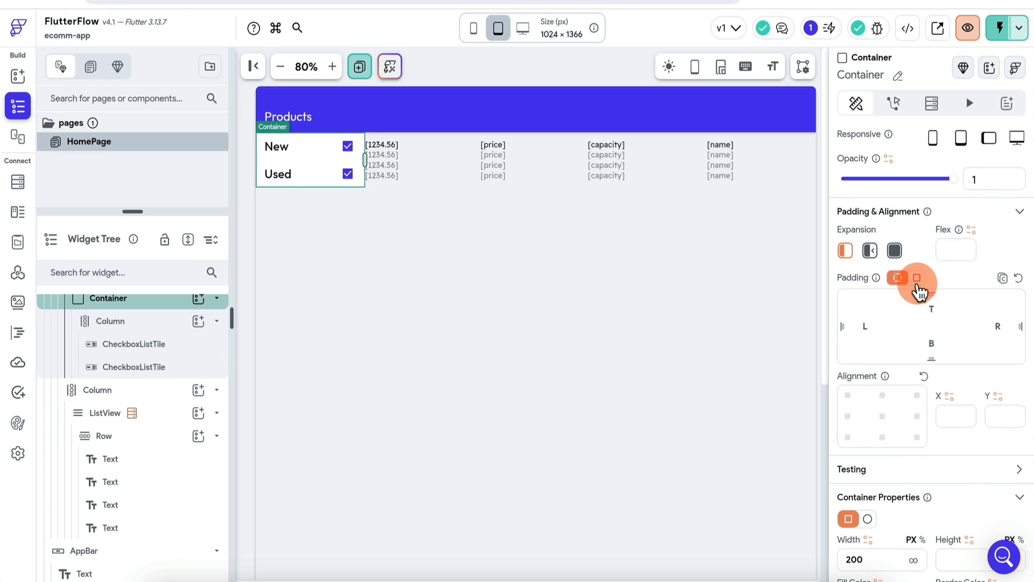
pyautogui.click(990, 311)
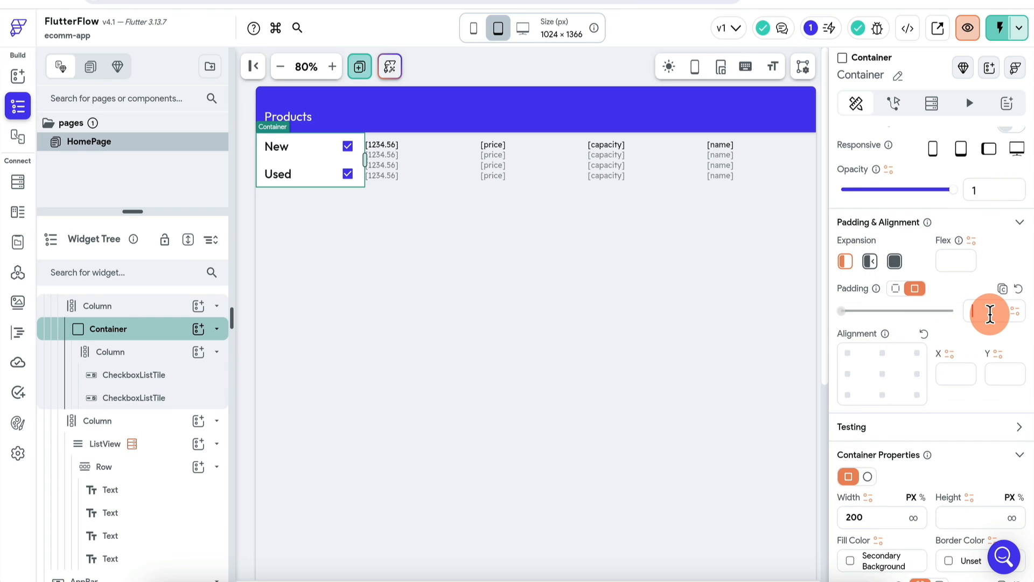
pyautogui.write('10')
pyautogui.click(430, 362)
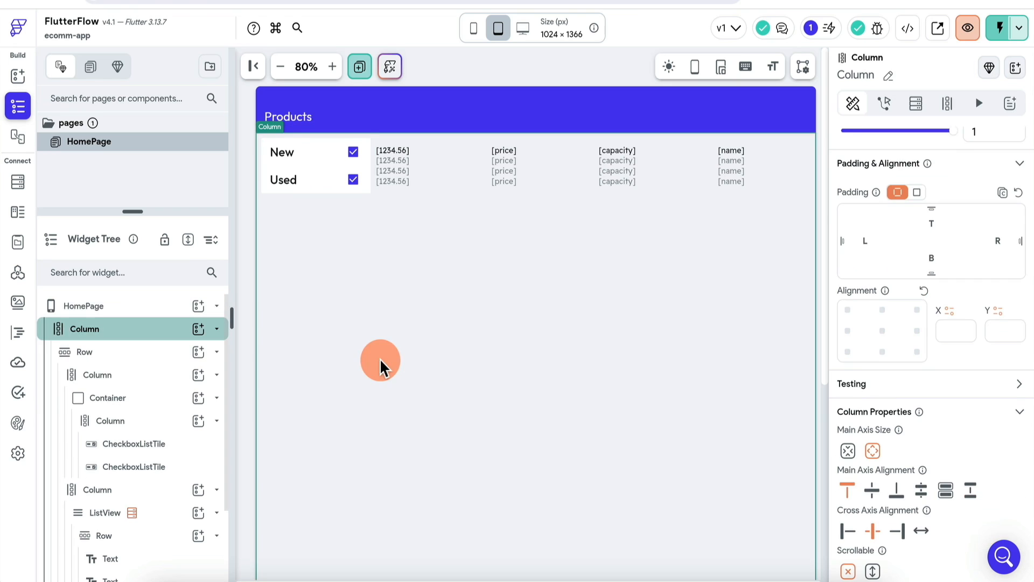
# Step: Switch the checkbox Container to a uniform border radius and set it to 10
pyautogui.click(155, 331)
pyautogui.click(142, 398)
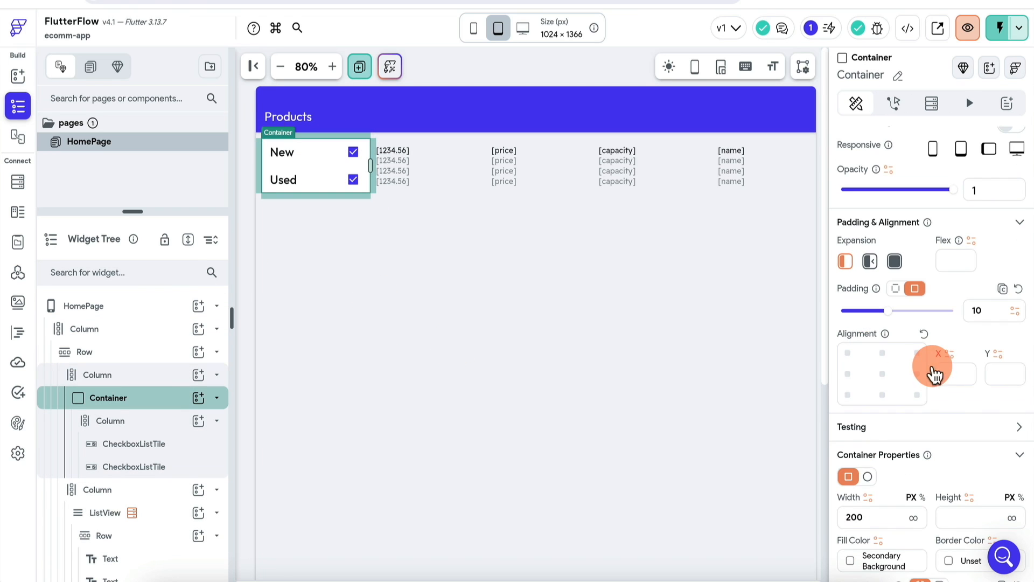
pyautogui.scroll(-5, 931, 377)
pyautogui.scroll(-3, 930, 388)
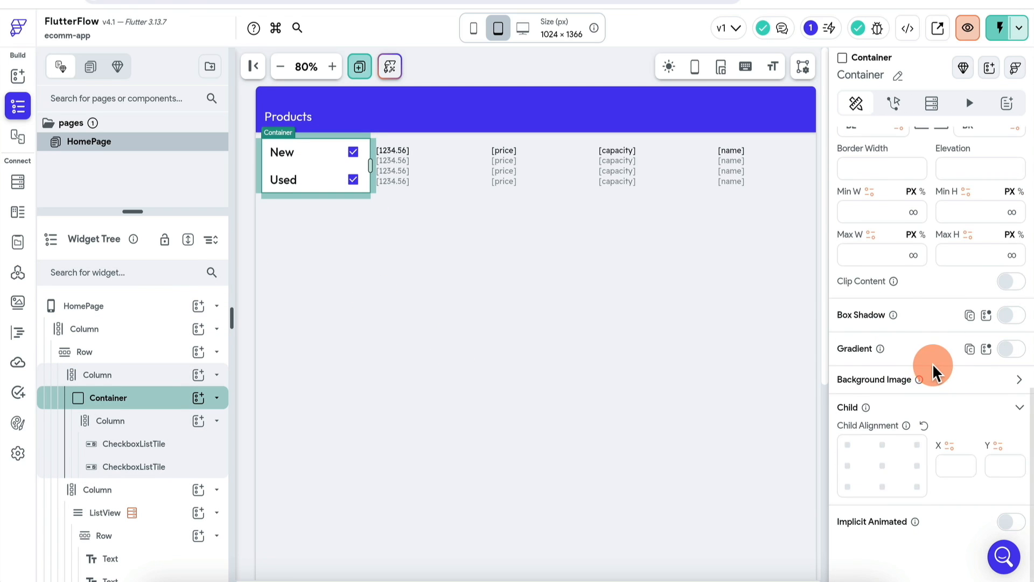
pyautogui.scroll(4, 930, 365)
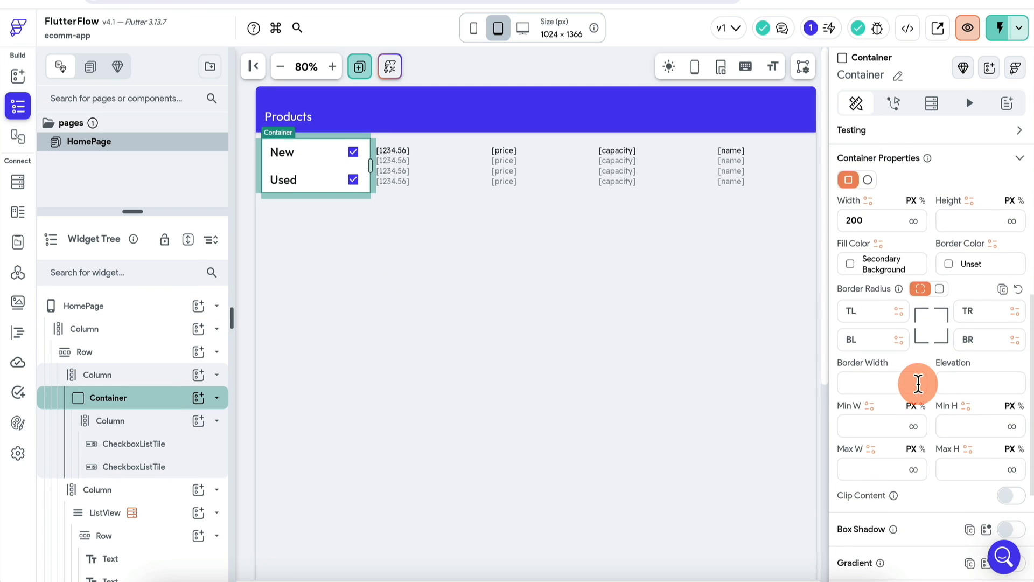
pyautogui.click(940, 291)
pyautogui.click(993, 310)
pyautogui.write('5')
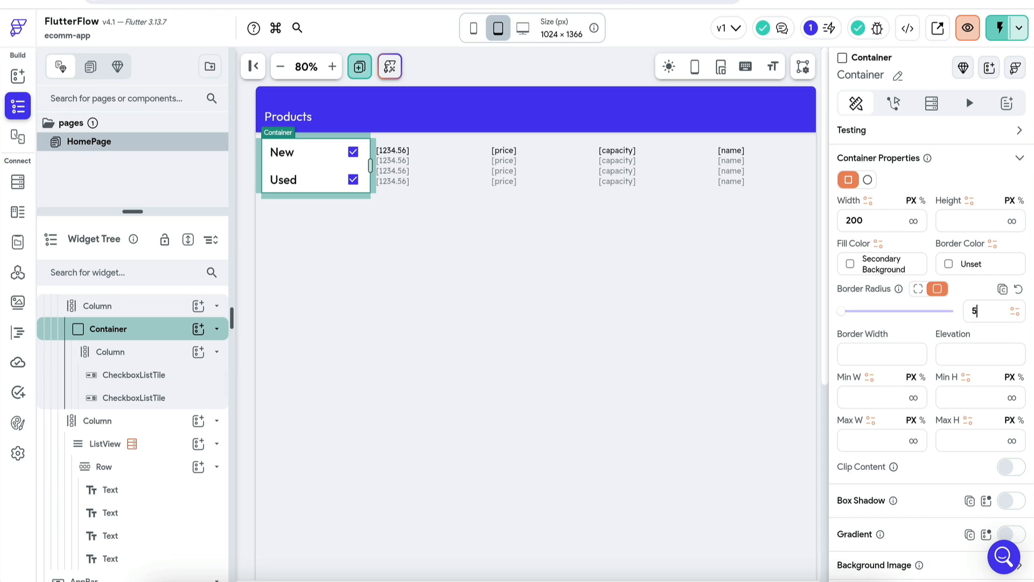
pyautogui.press('BackSpace')
pyautogui.write('10')
pyautogui.click(443, 216)
# Step: Give the checkbox Container a border width of 1 and re-enter its border radius as 10
pyautogui.click(137, 397)
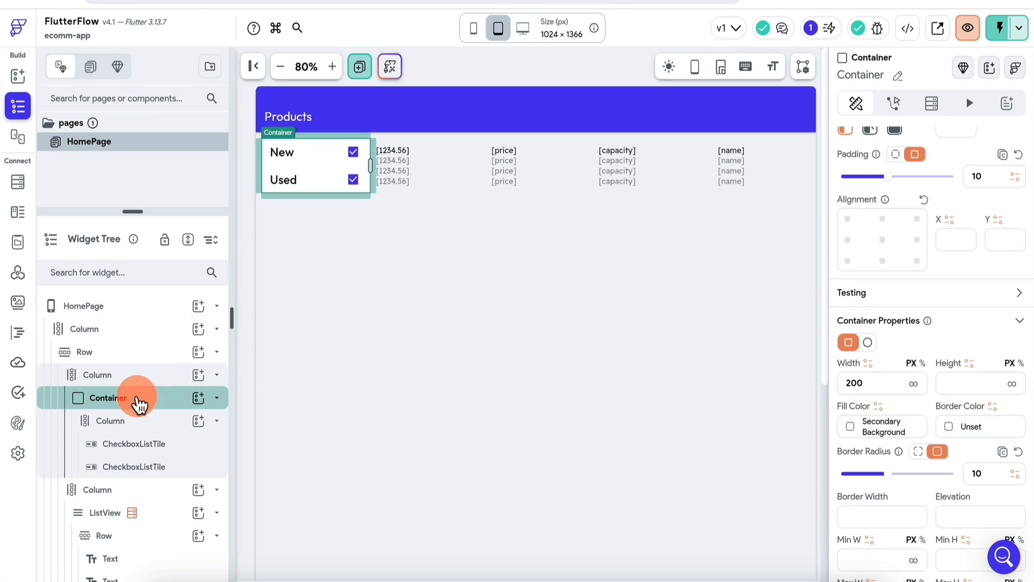
pyautogui.scroll(-1, 981, 392)
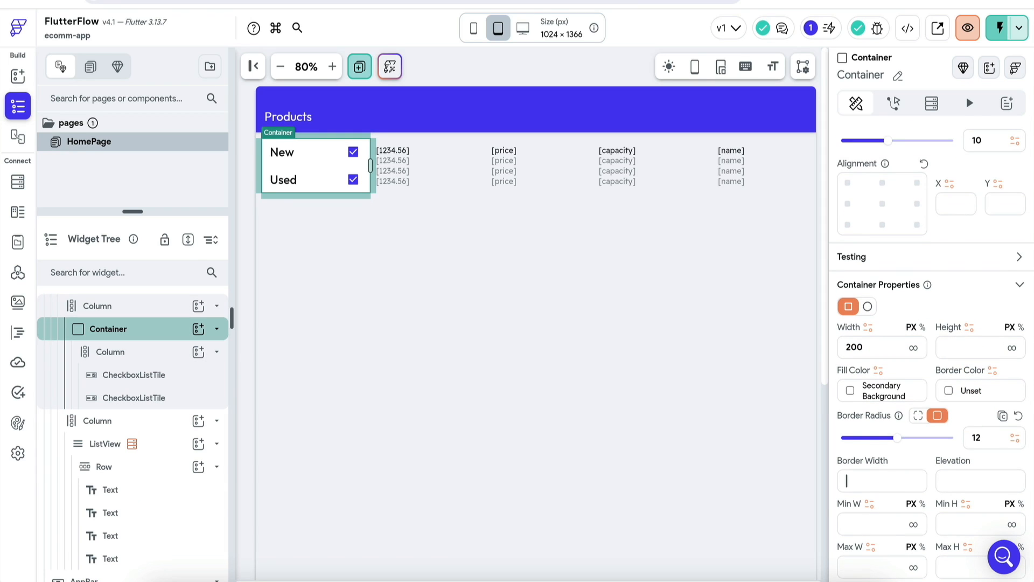
pyautogui.write('1')
pyautogui.hotkey('shift', 'Tab')
pyautogui.write('10')
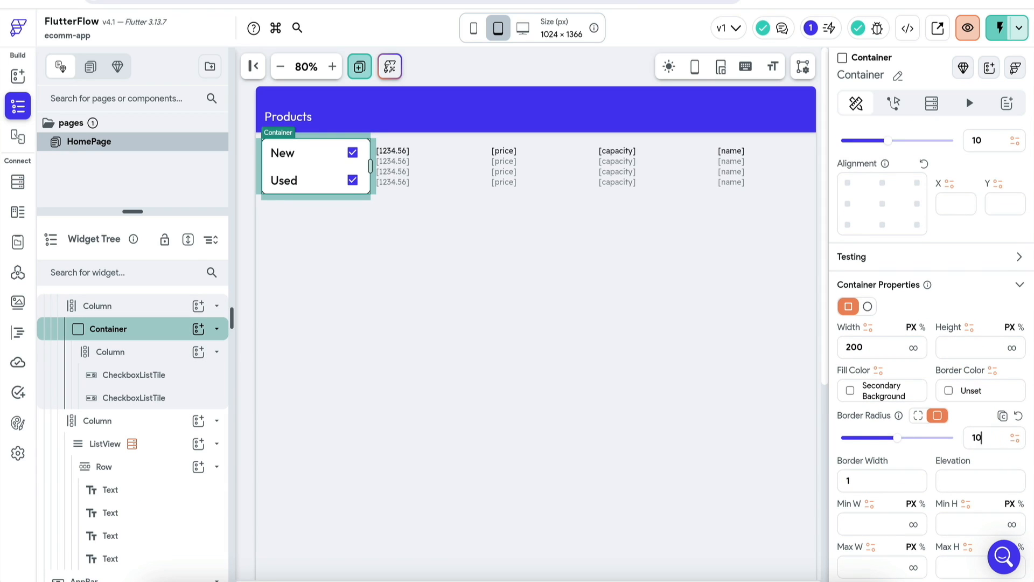
pyautogui.click(340, 264)
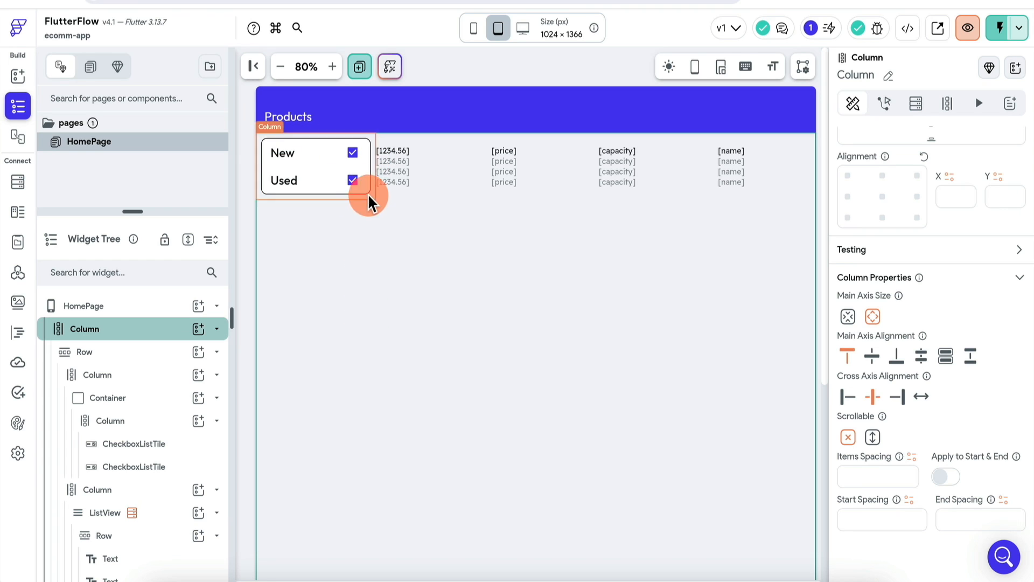
pyautogui.click(327, 154)
pyautogui.click(324, 189)
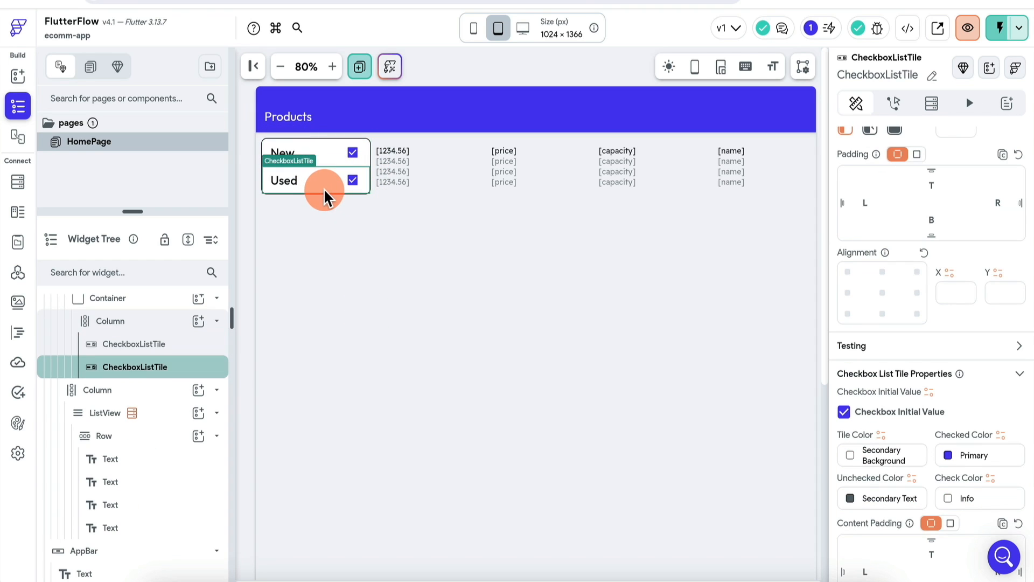
pyautogui.click(330, 155)
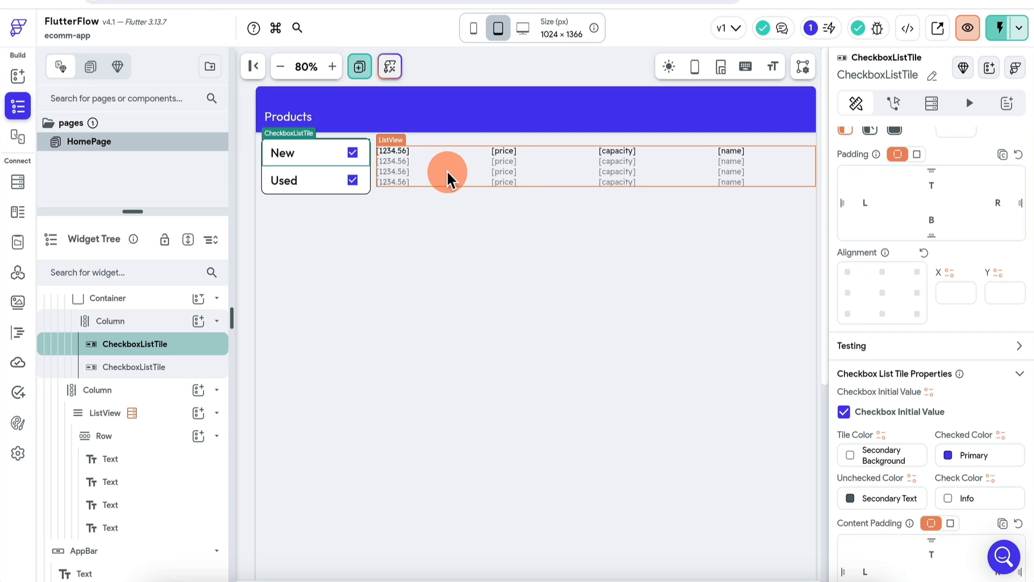
# Step: Open the product ListView's Supabase query on the products table for editing and add a filter to it
pyautogui.click(469, 175)
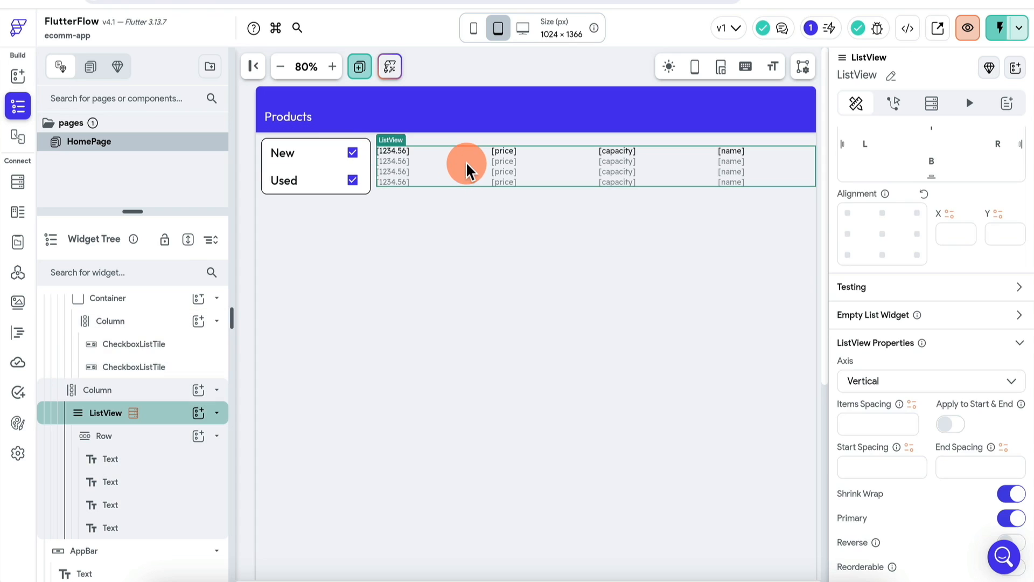
pyautogui.scroll(2, 886, 229)
pyautogui.click(931, 103)
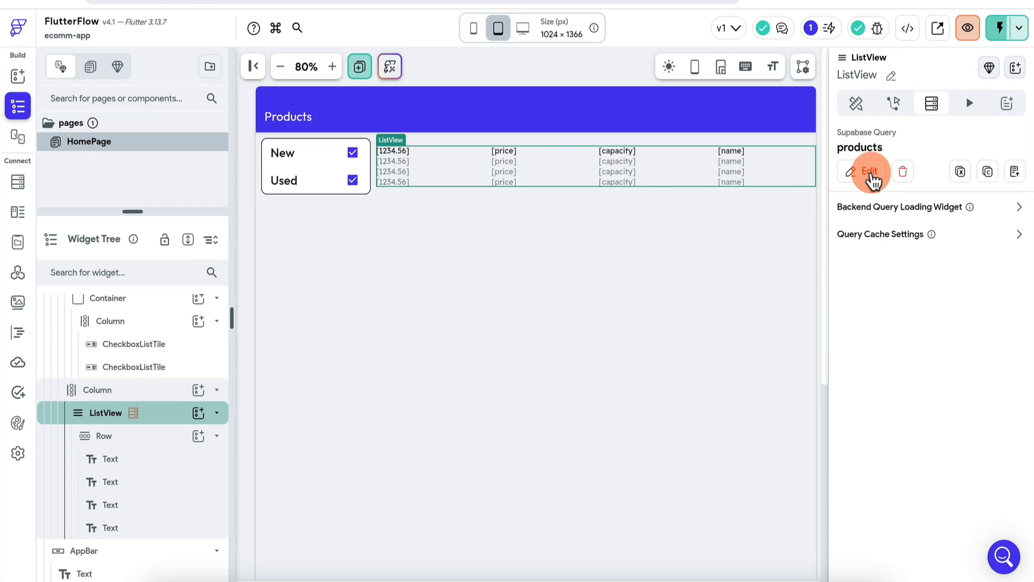
pyautogui.click(867, 174)
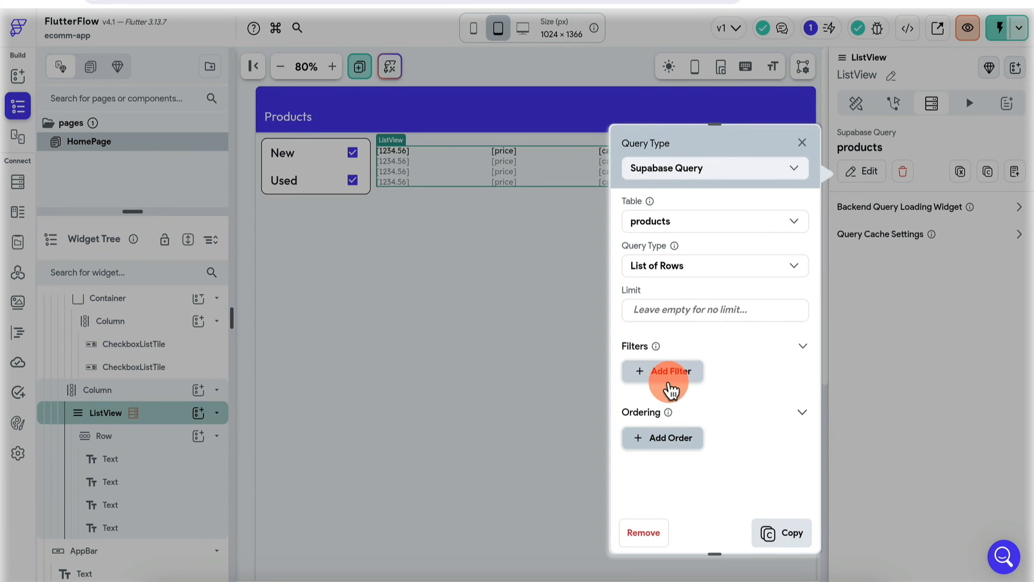
pyautogui.click(673, 380)
pyautogui.scroll(-3, 727, 377)
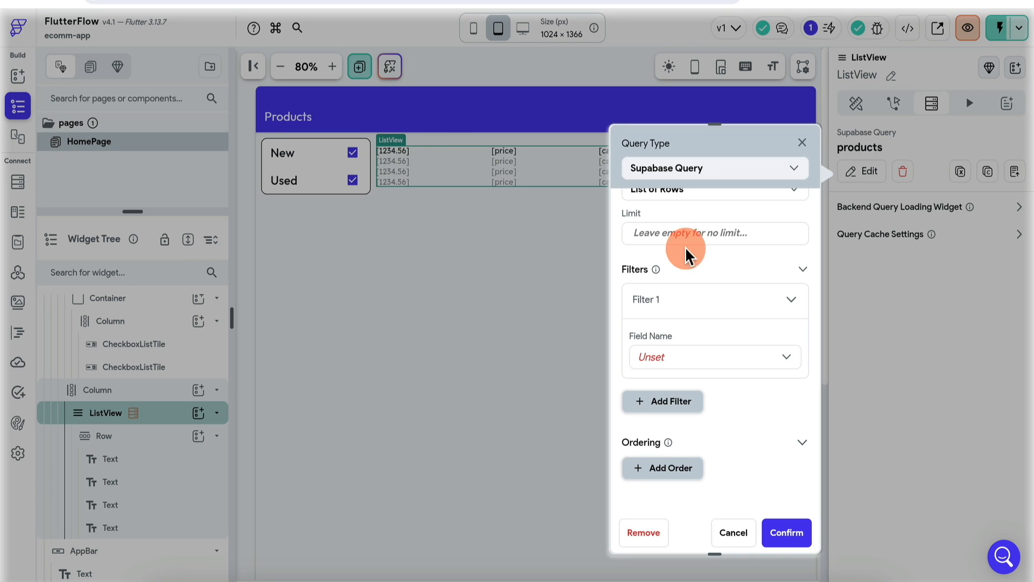
# Step: Configure Filter 1 so that the condition field is Equal To "New"
pyautogui.click(716, 354)
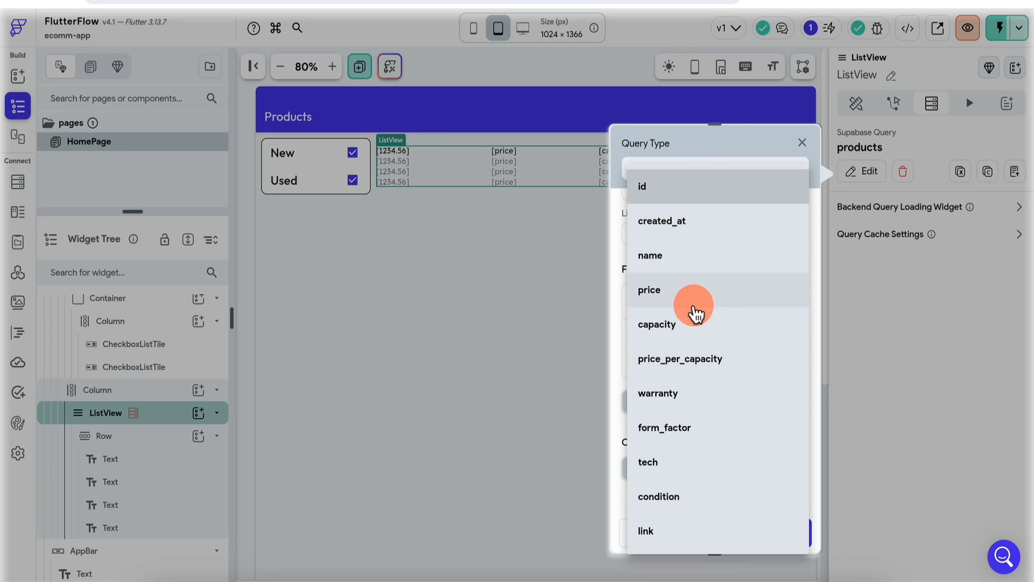
pyautogui.click(677, 499)
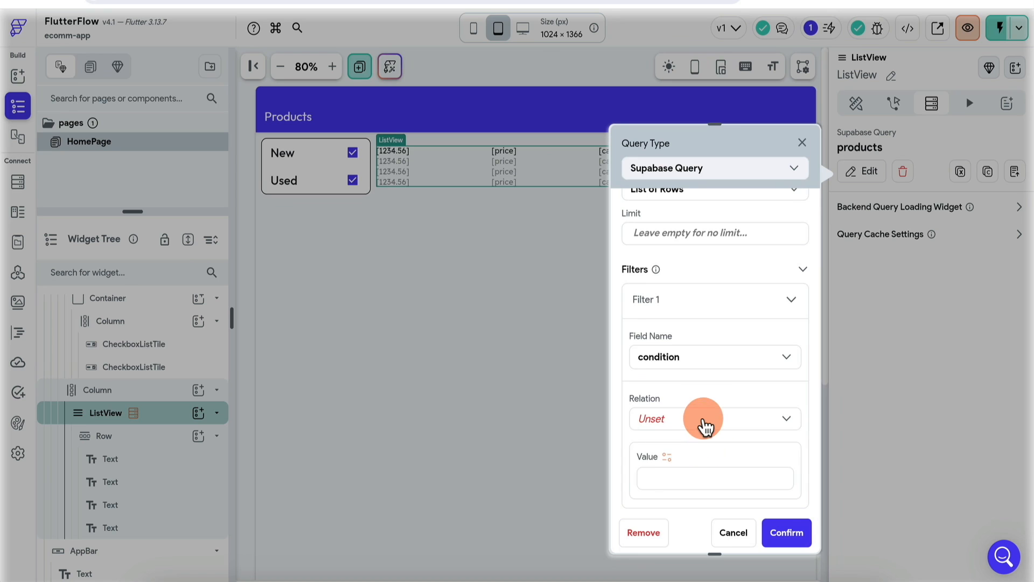
pyautogui.click(704, 421)
pyautogui.click(697, 260)
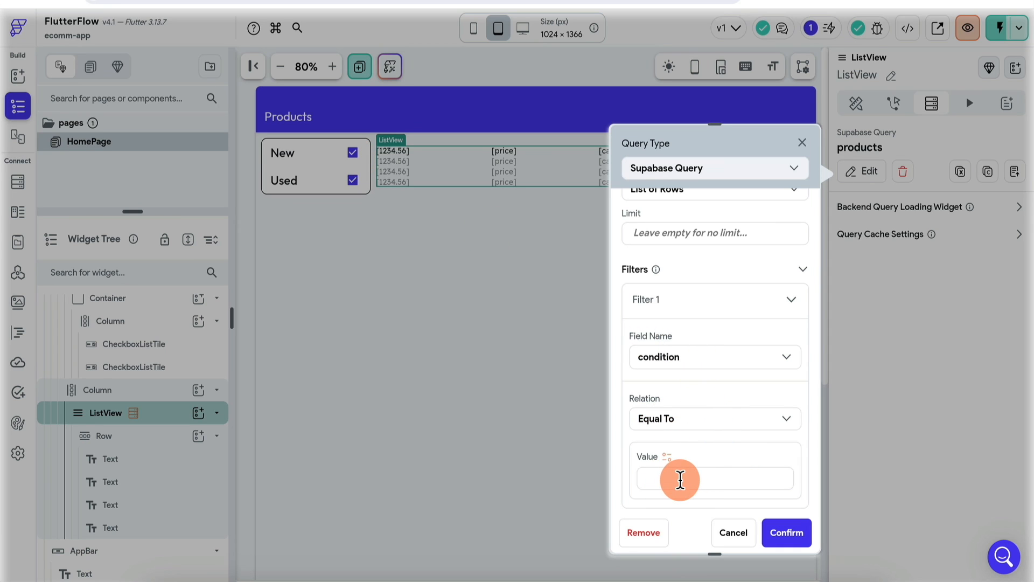
pyautogui.click(680, 480)
pyautogui.write('New')
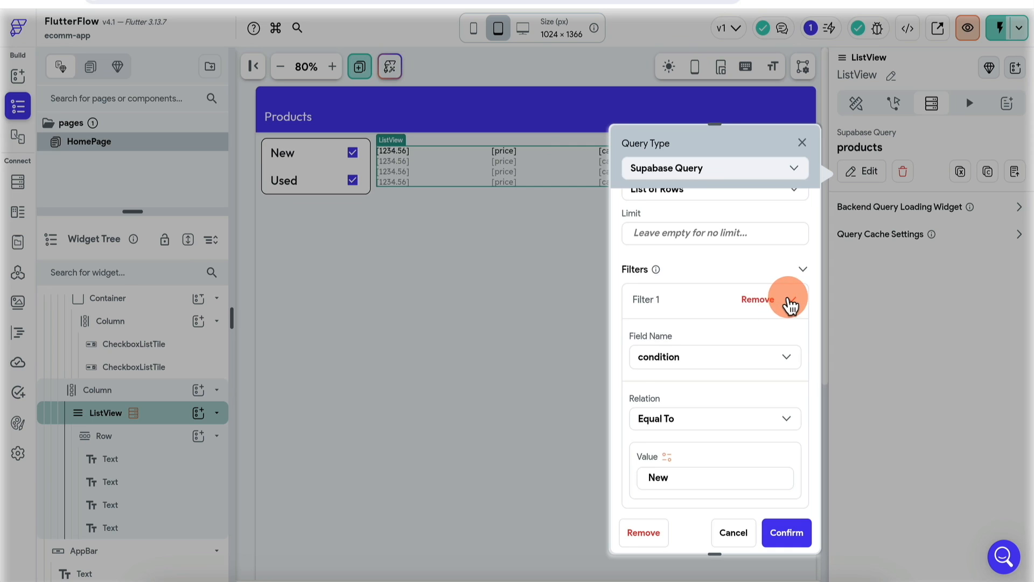
# Step: Collapse Filter 1 and add a second filter to the products query
pyautogui.click(790, 300)
pyautogui.click(682, 401)
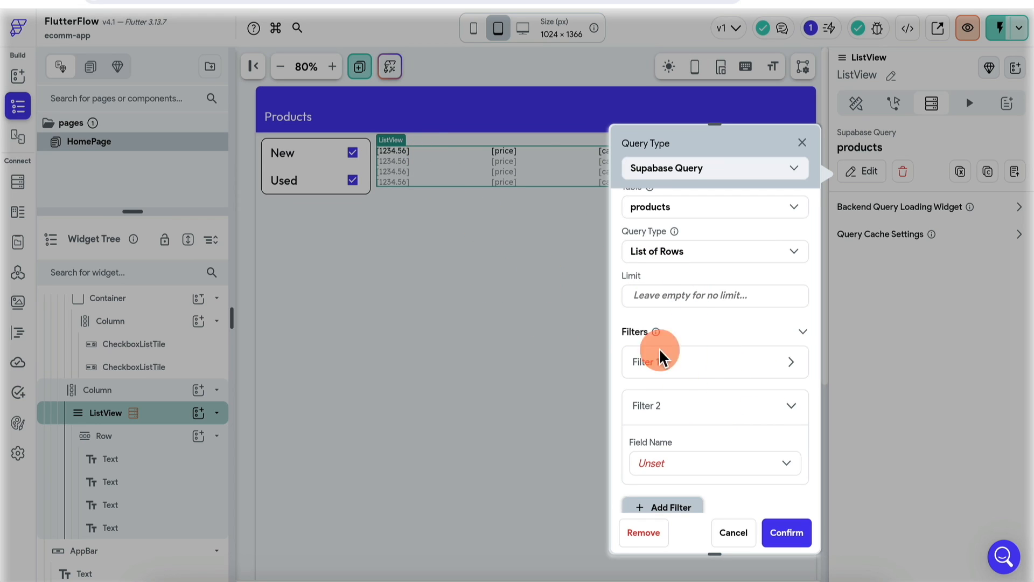
# Step: Switch to the diskprices.com page and exclude External 2.5", Internal 3.5" and Internal 2.5" from the Rotational filters to examine how the list responds
pyautogui.moveTo(674, 373)
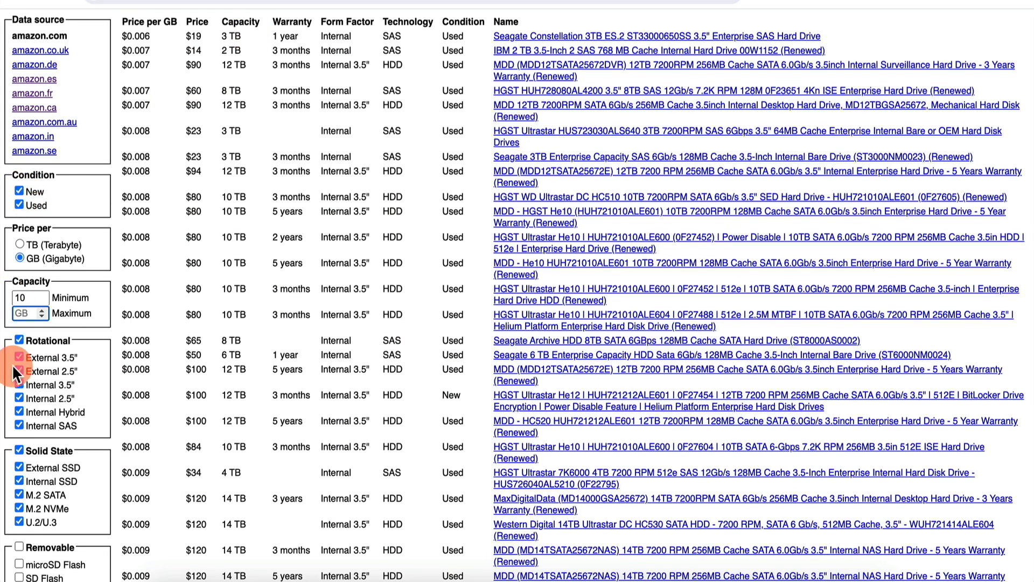
pyautogui.click(20, 371)
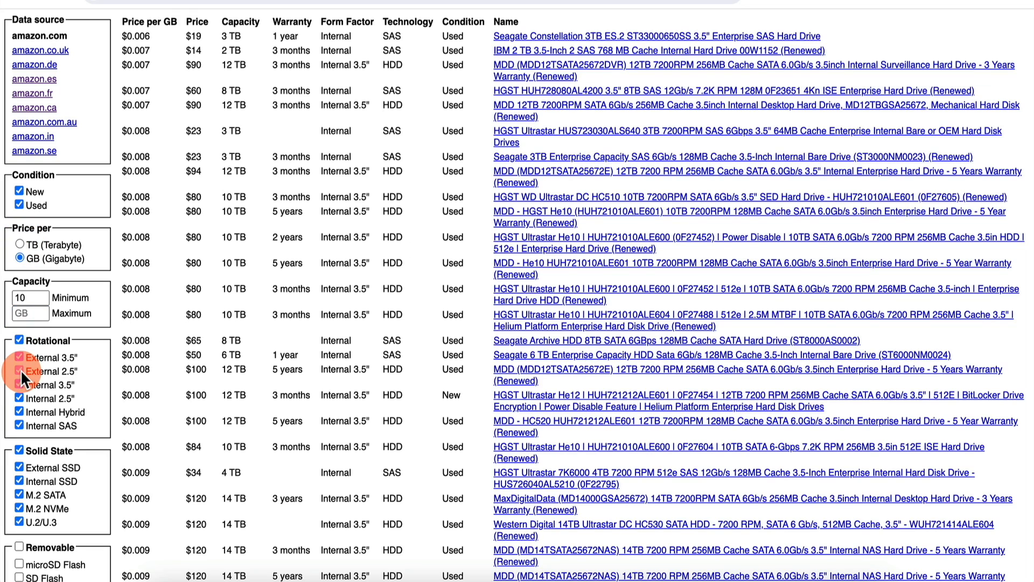
pyautogui.click(20, 384)
pyautogui.click(20, 397)
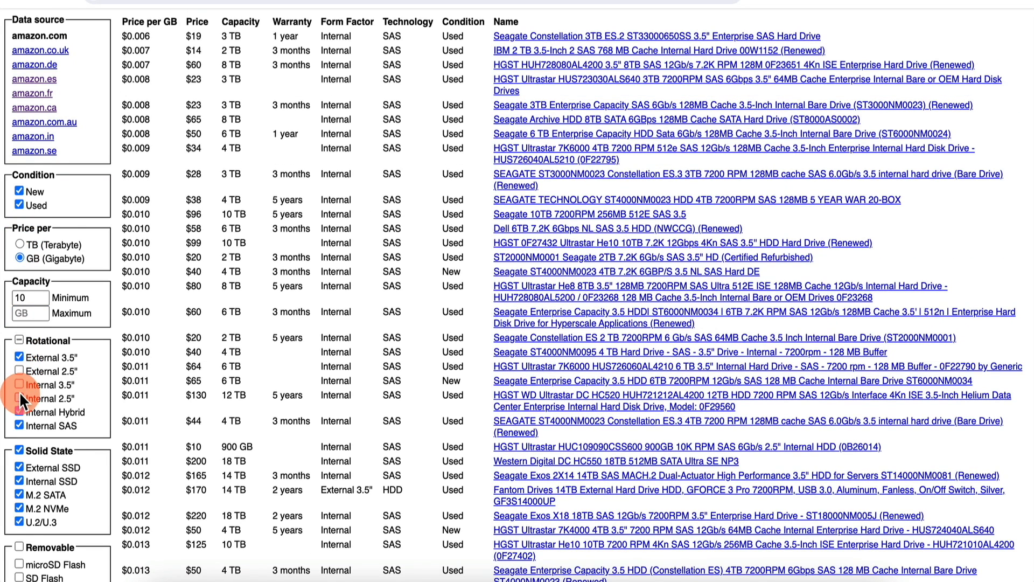
# Step: Examine how toggling the Internal 2.5" and 3.5" drive types and the Used condition changes the product list
pyautogui.click(20, 398)
pyautogui.click(20, 384)
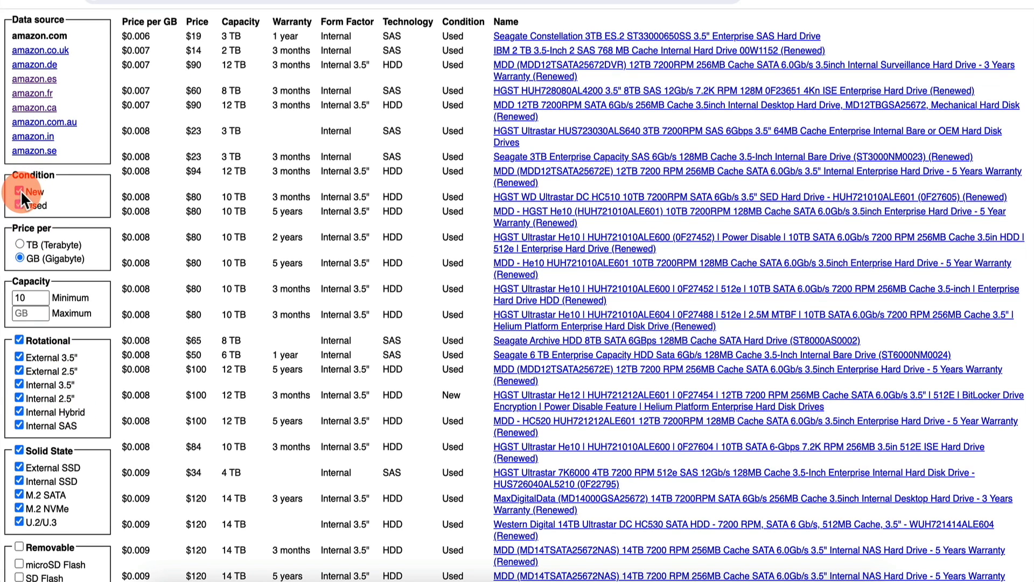
pyautogui.click(19, 205)
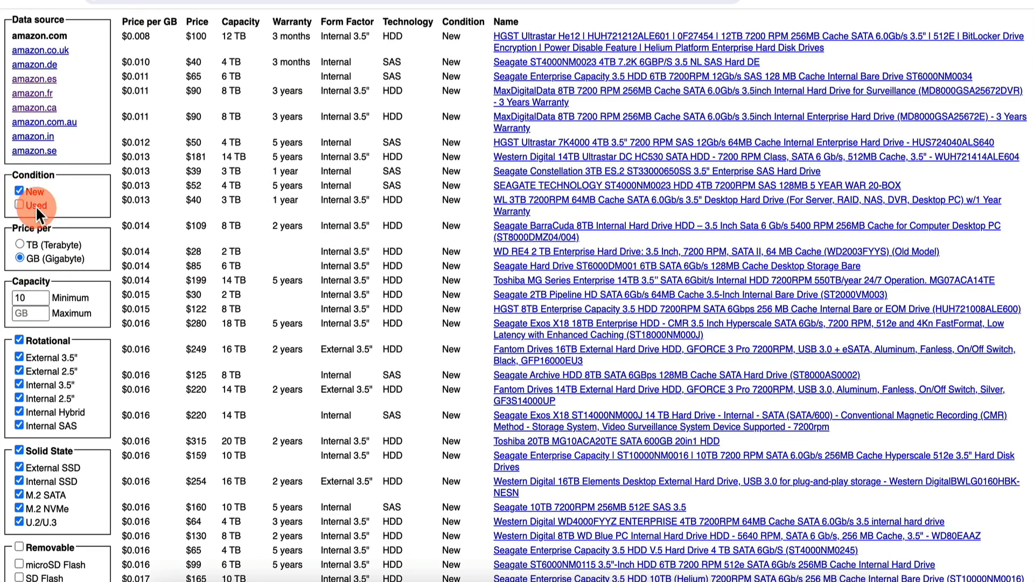
pyautogui.click(19, 204)
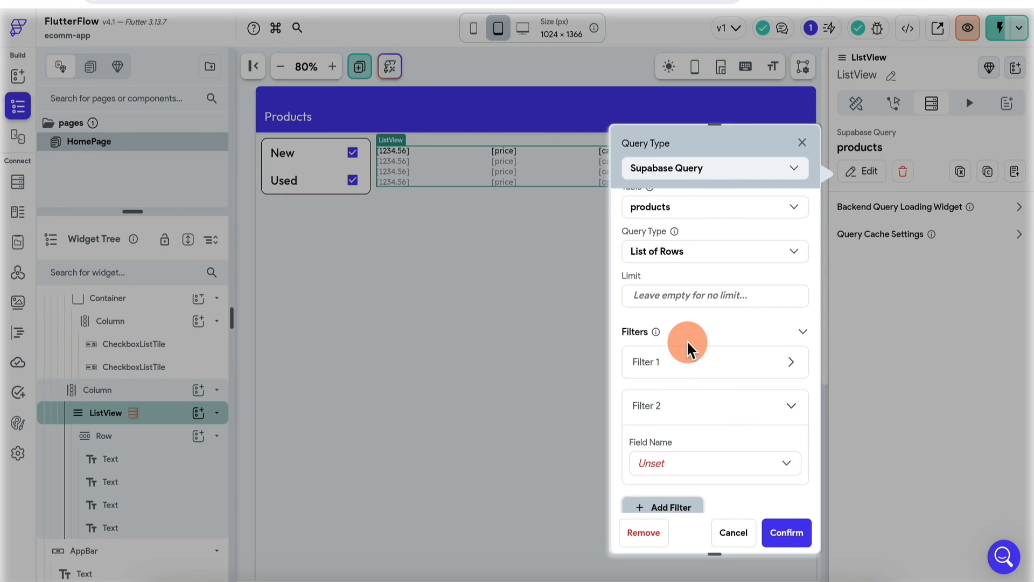
# Step: In FlutterFlow, try setting Filter 2 of the ListView's Supabase query to the price field and review the available relations
pyautogui.scroll(-1, 687, 349)
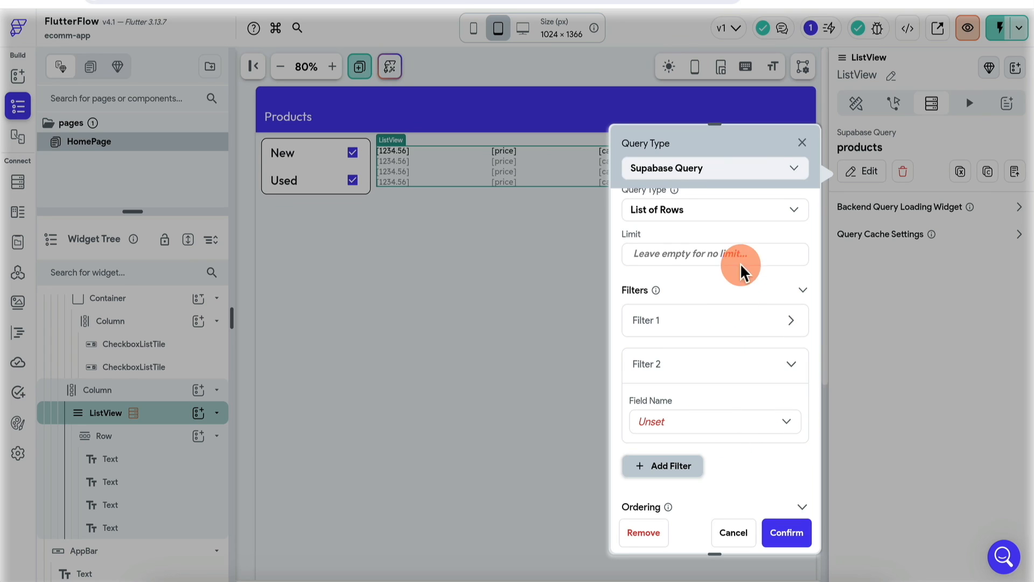
pyautogui.scroll(1, 692, 288)
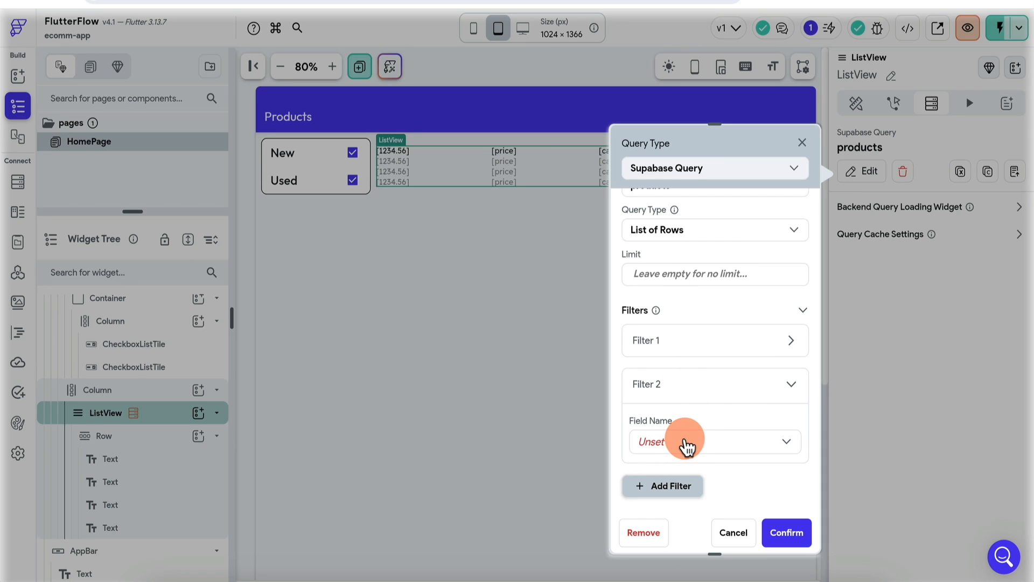
pyautogui.click(687, 446)
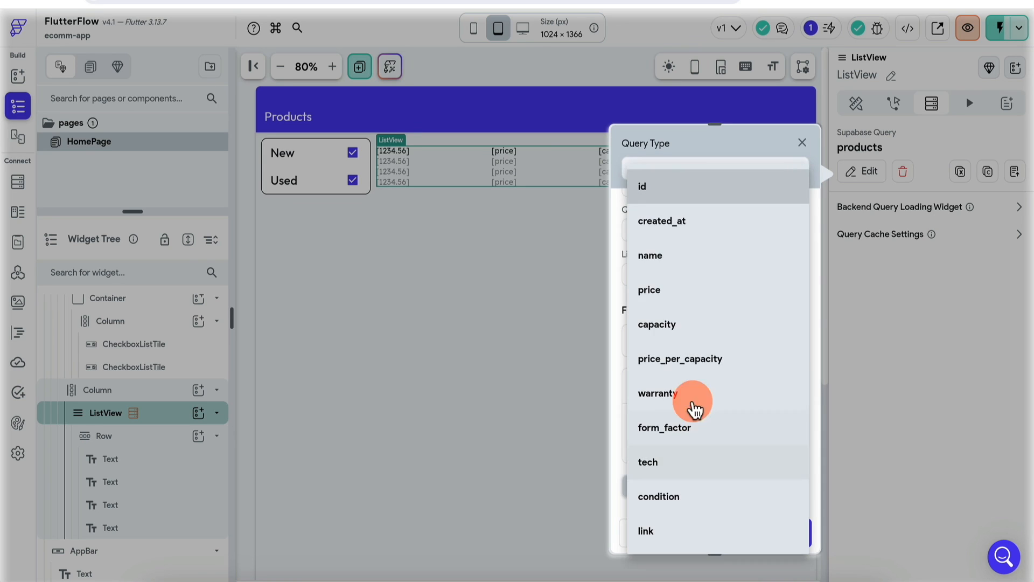
pyautogui.click(687, 291)
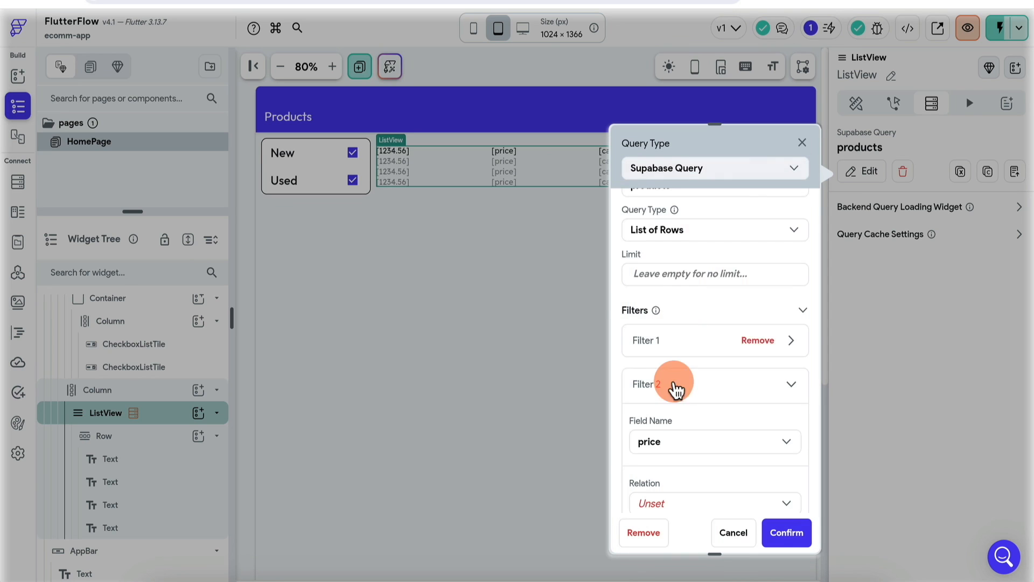
pyautogui.scroll(-2, 676, 398)
pyautogui.click(700, 431)
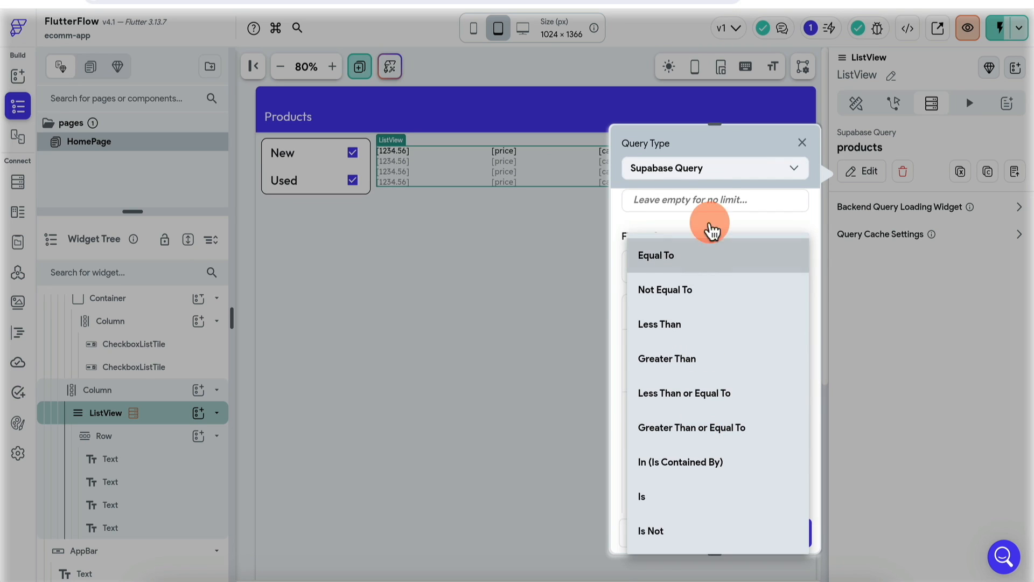
pyautogui.click(713, 213)
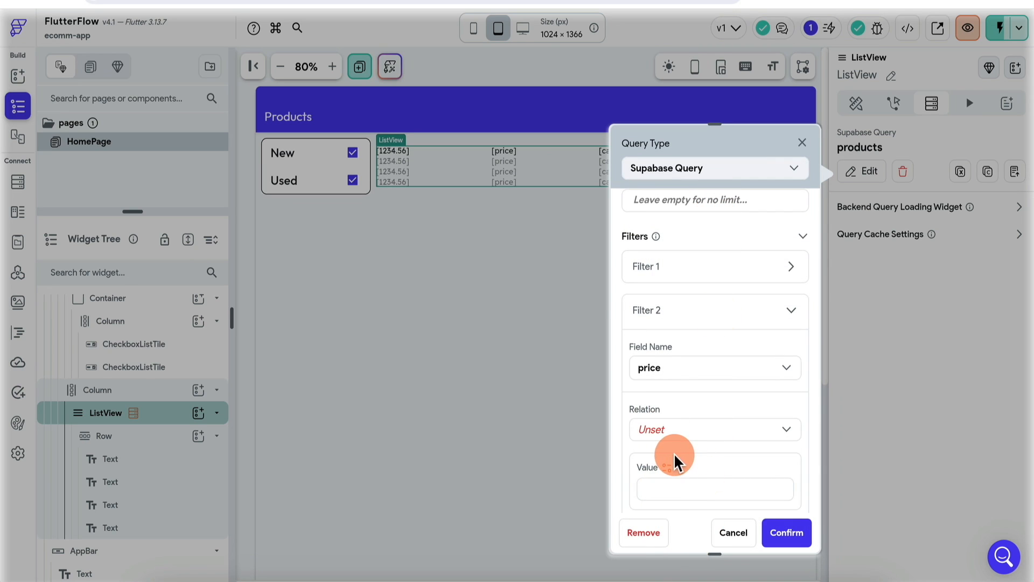
pyautogui.moveTo(735, 318)
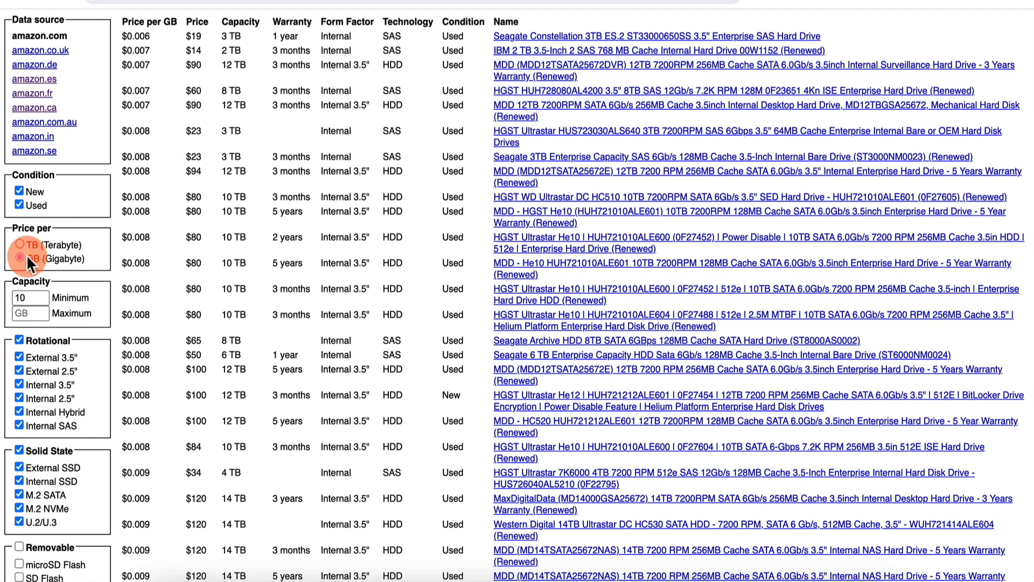
# Step: On the drive price site, check how the list responds to combinations of the New and Used conditions
pyautogui.click(19, 192)
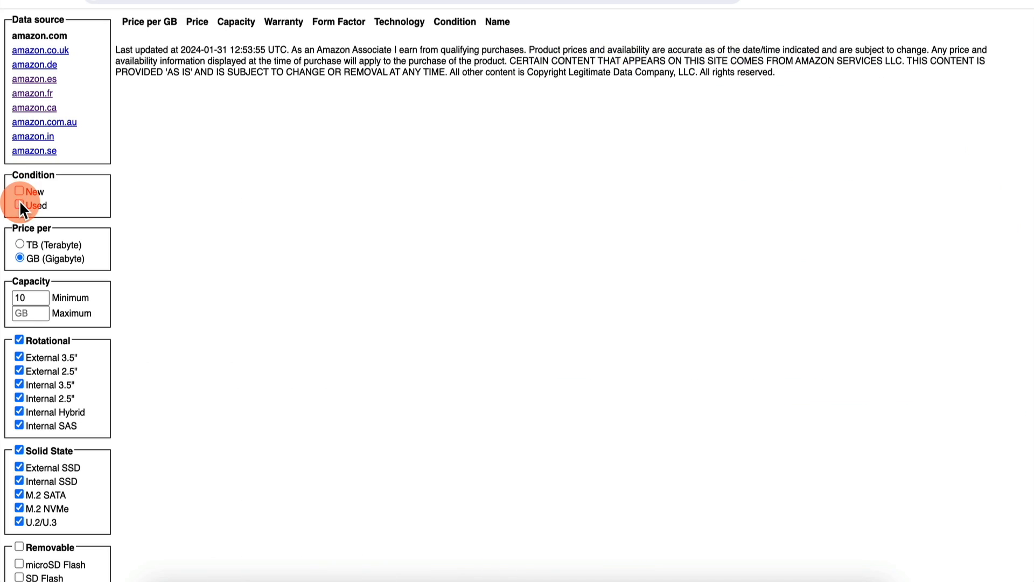
pyautogui.click(20, 192)
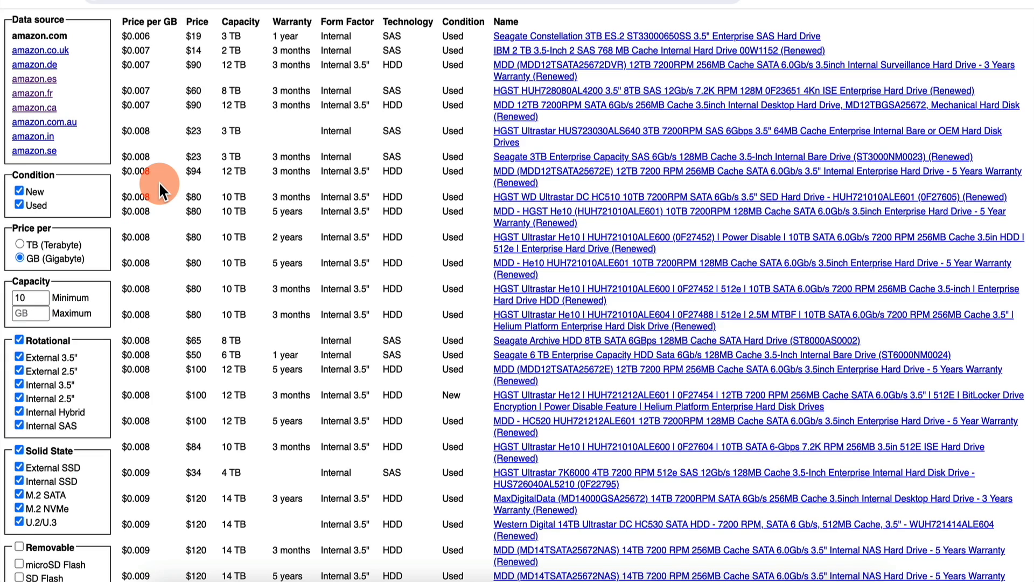
pyautogui.click(18, 206)
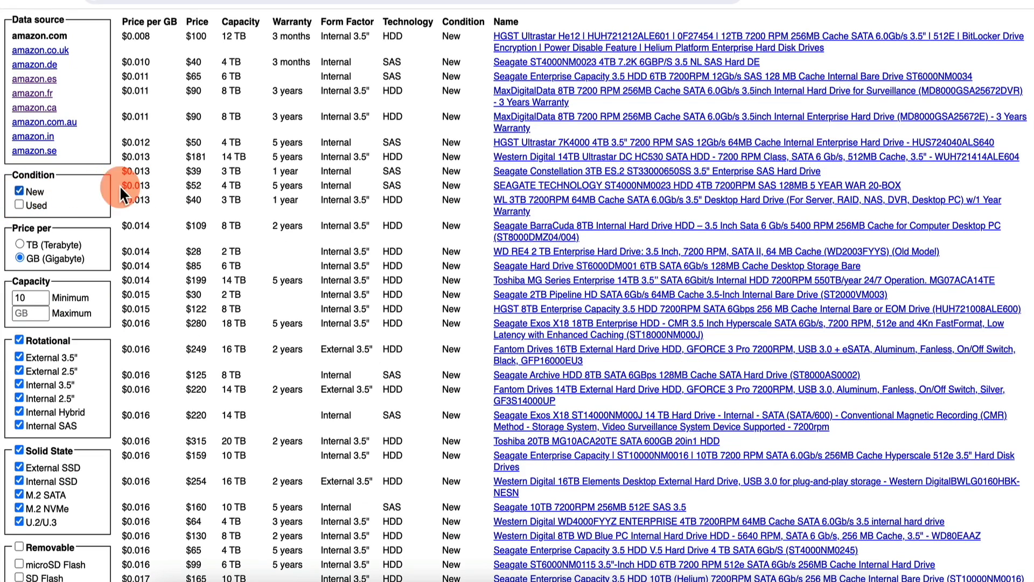
pyautogui.click(19, 203)
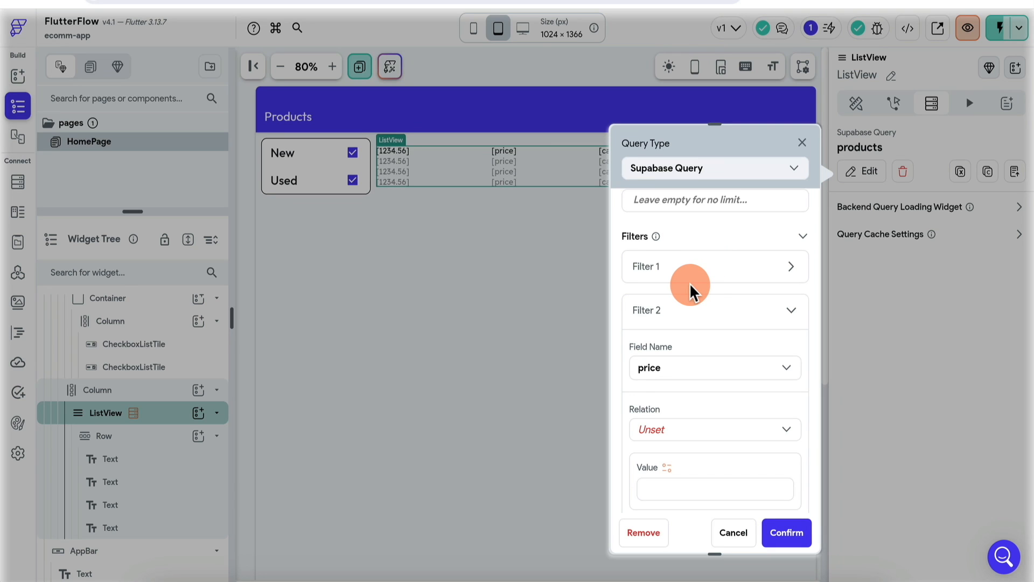
# Step: Back in FlutterFlow, close the ListView's products query settings without confirming the filter changes
pyautogui.scroll(3, 713, 286)
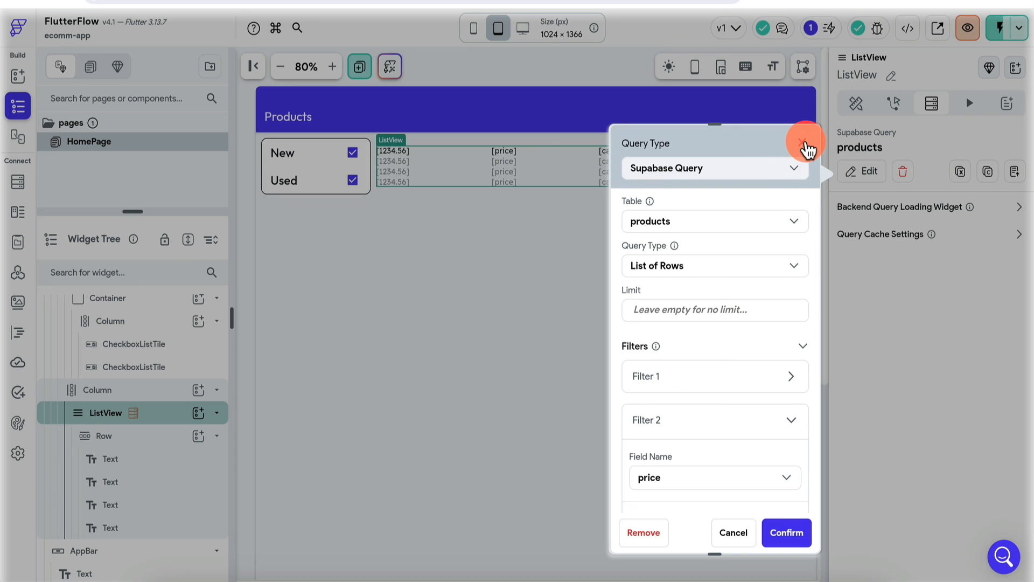
pyautogui.click(803, 144)
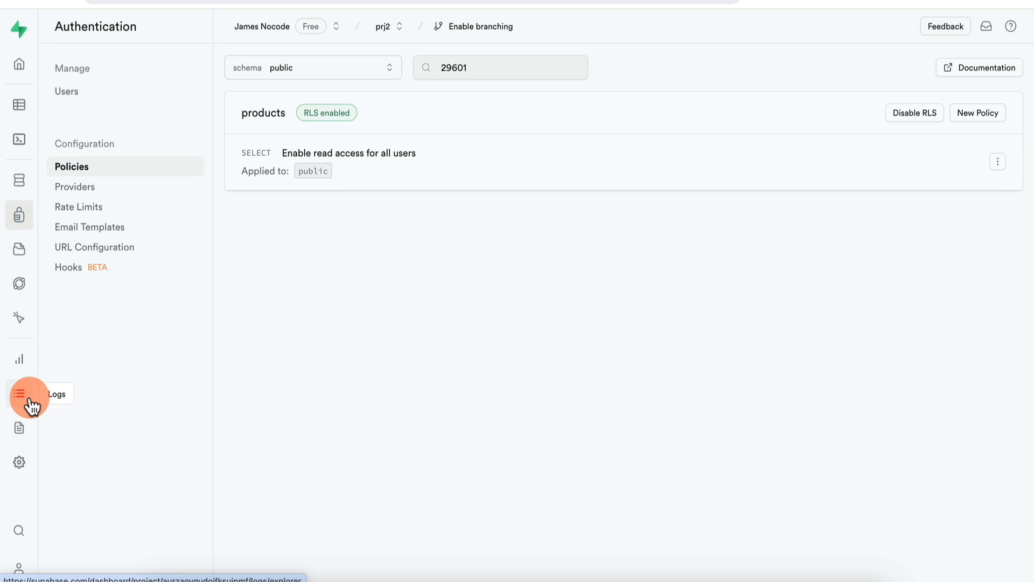
# Step: In Supabase, open the products table's API docs as Bash with the anon (public) key and find the With Filtering example
pyautogui.click(21, 433)
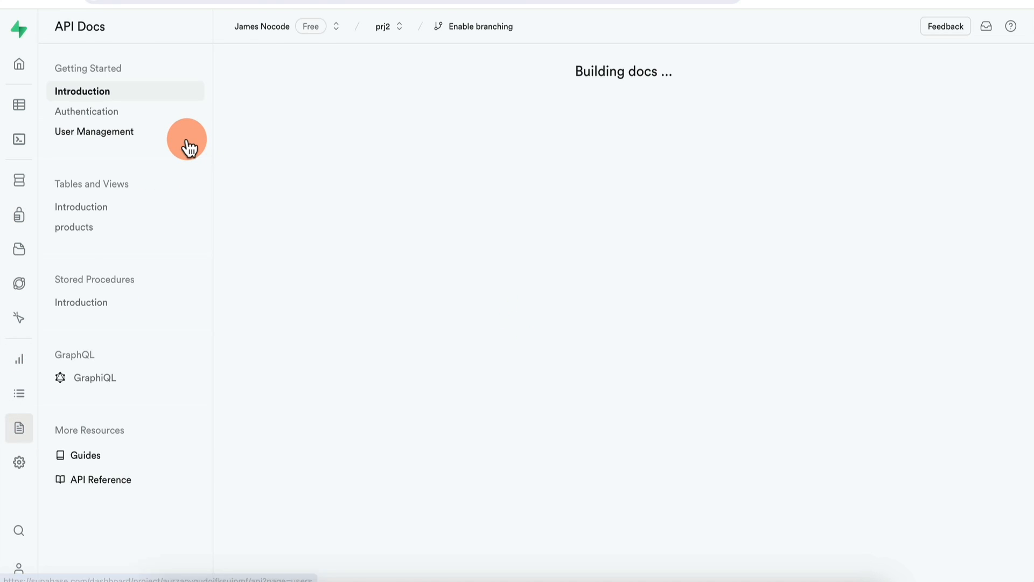
pyautogui.click(86, 228)
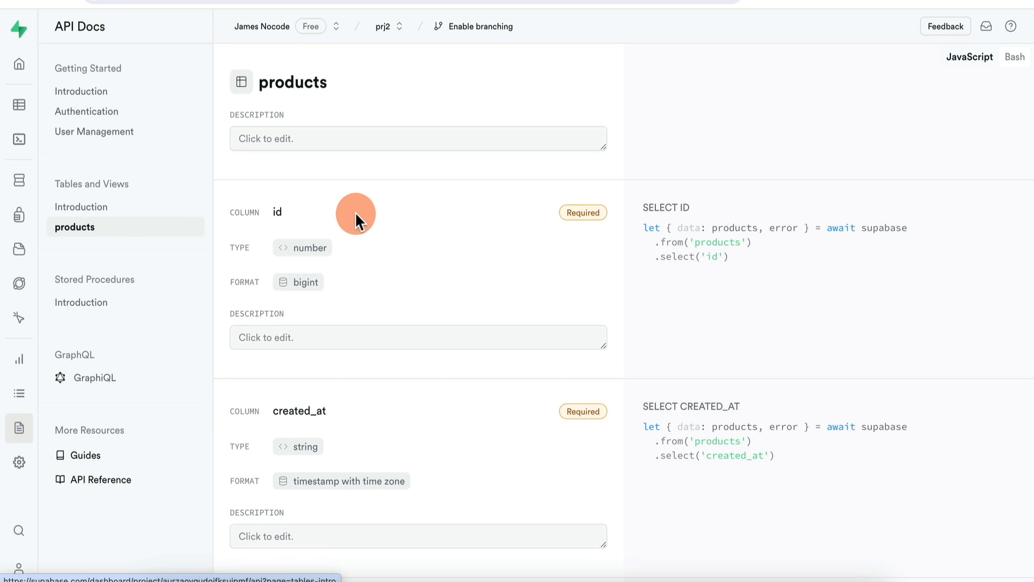
pyautogui.click(1015, 59)
pyautogui.click(1013, 57)
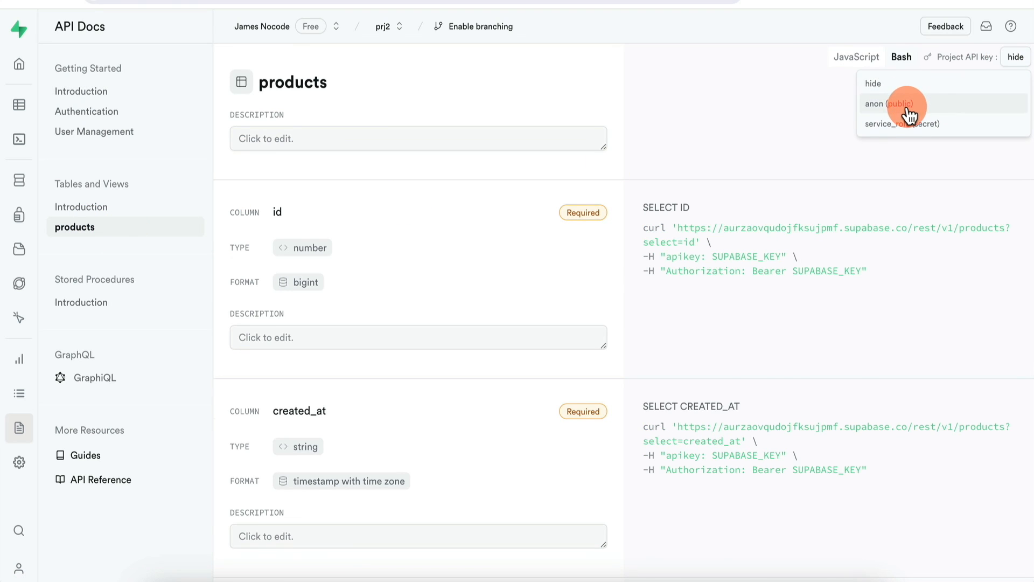
pyautogui.click(907, 107)
pyautogui.scroll(-15, 480, 338)
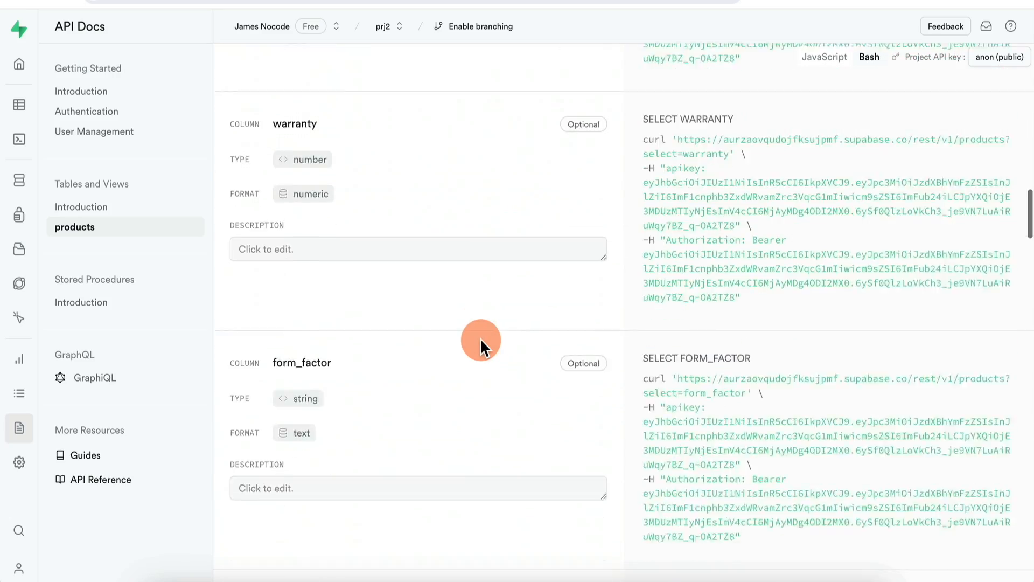
pyautogui.scroll(-20, 480, 338)
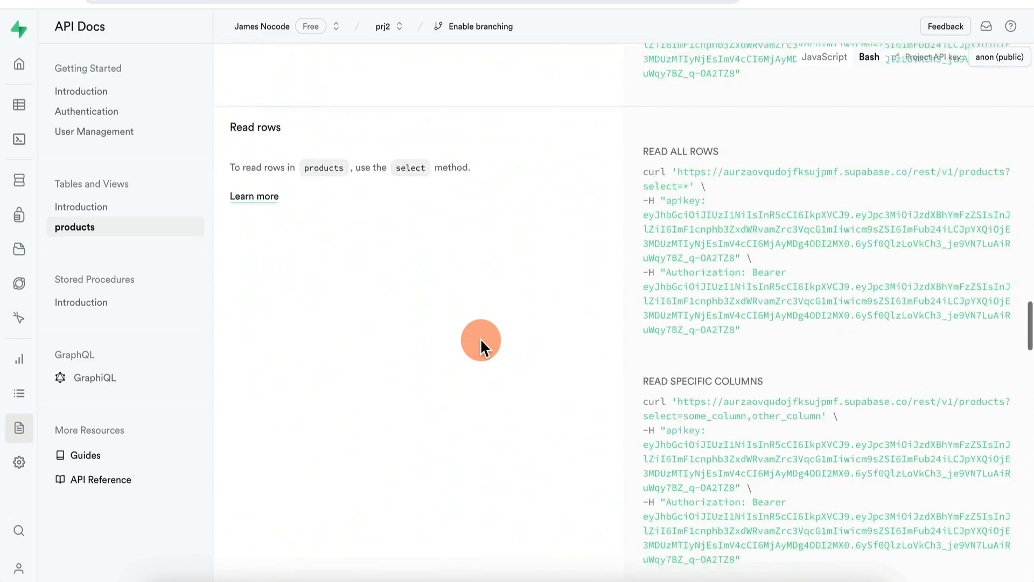
pyautogui.scroll(-15, 480, 338)
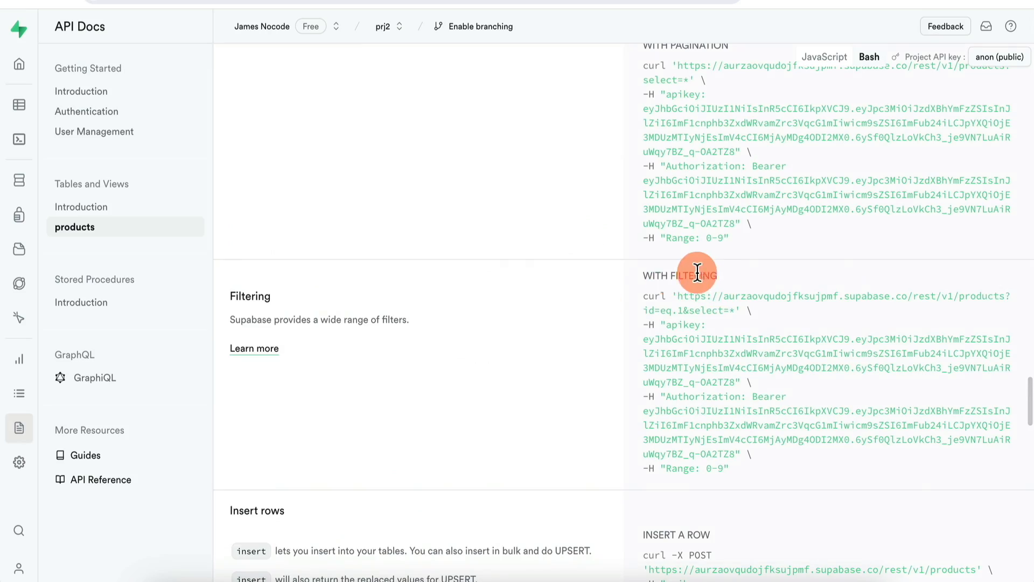
pyautogui.scroll(15, 697, 272)
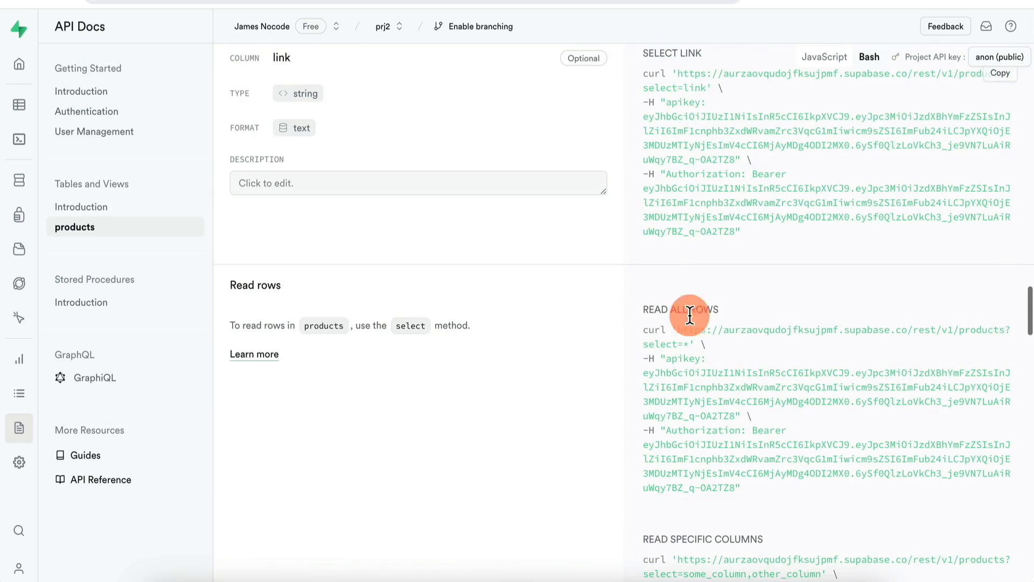
pyautogui.scroll(-15, 719, 308)
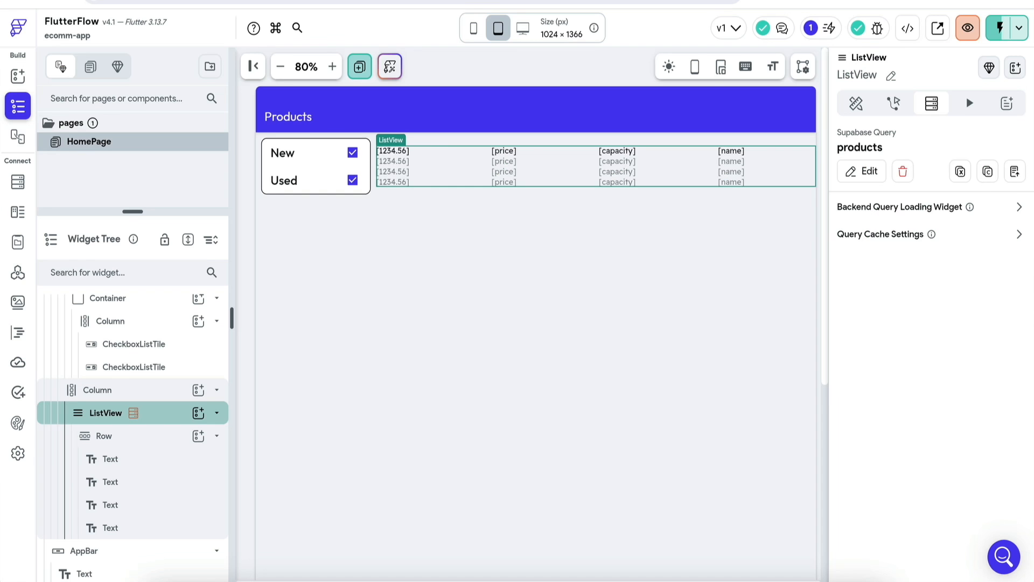
# Step: In FlutterFlow, create a new API call named SelectProducts
pyautogui.click(20, 274)
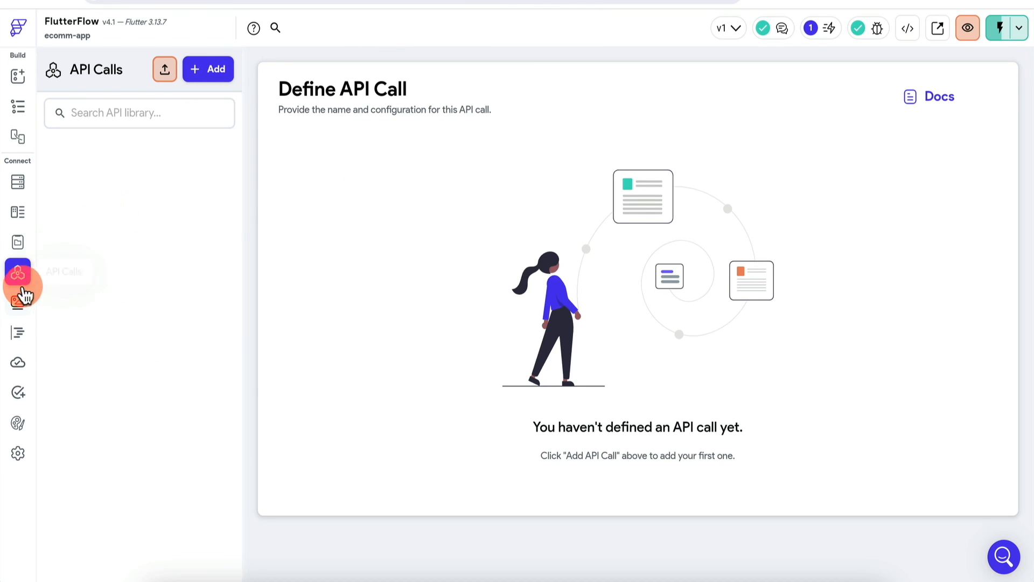
pyautogui.click(217, 69)
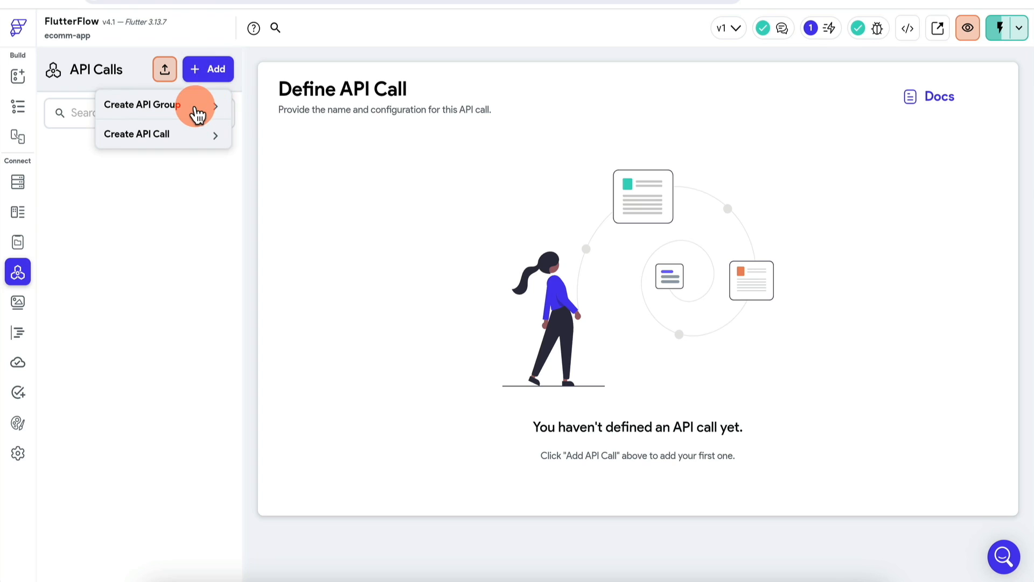
pyautogui.click(197, 147)
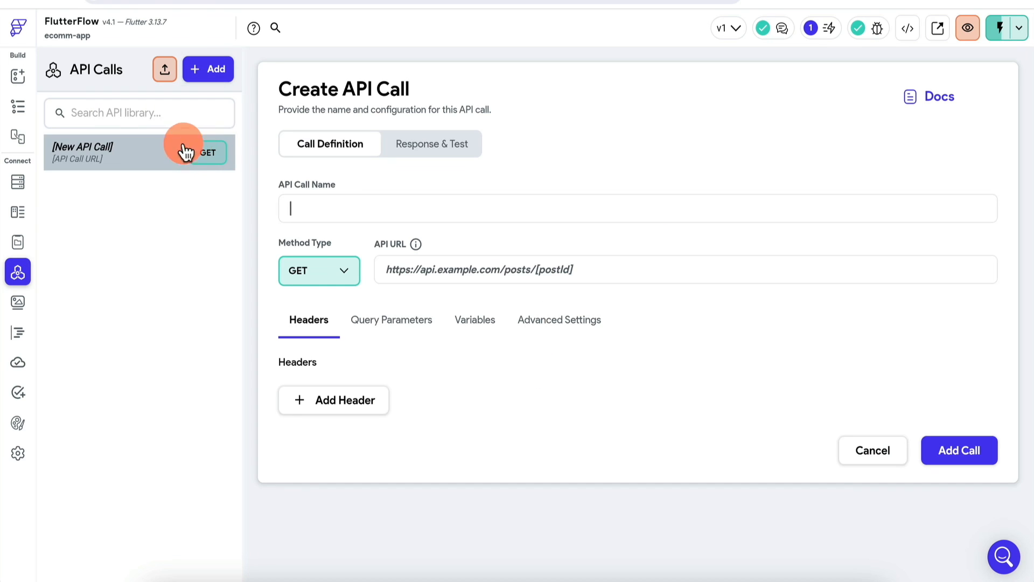
pyautogui.write('SelectProducts')
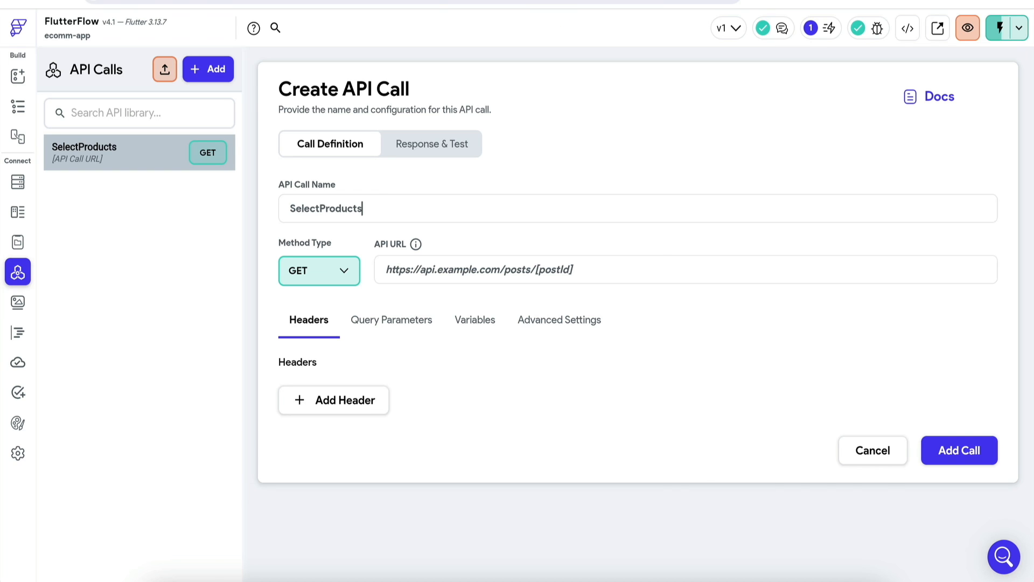
# Step: Copy the request URL from the Supabase With Filtering example into the SelectProducts call's API URL
pyautogui.hotkey('ctrl', 'Tab')
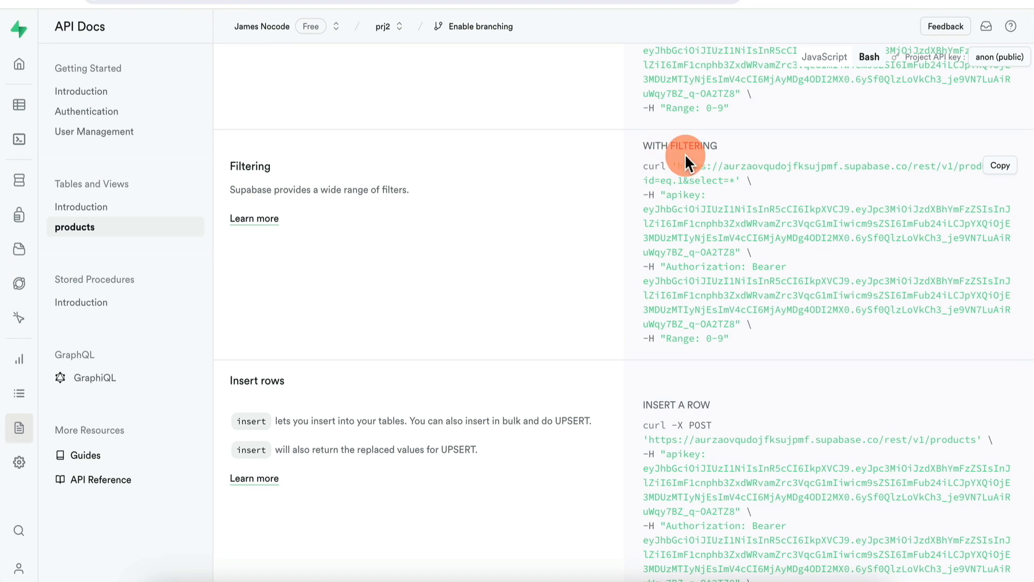
pyautogui.moveTo(679, 166); pyautogui.dragTo(734, 175)
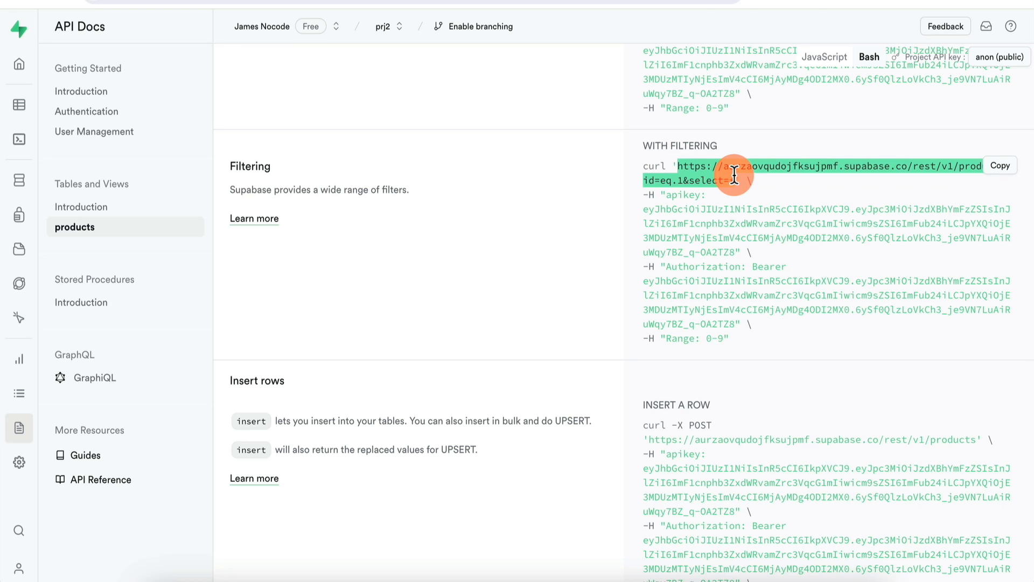
pyautogui.hotkey('ctrl', 'c')
pyautogui.hotkey('ctrl', 'Tab')
pyautogui.click(527, 268)
pyautogui.hotkey('ctrl', 'v')
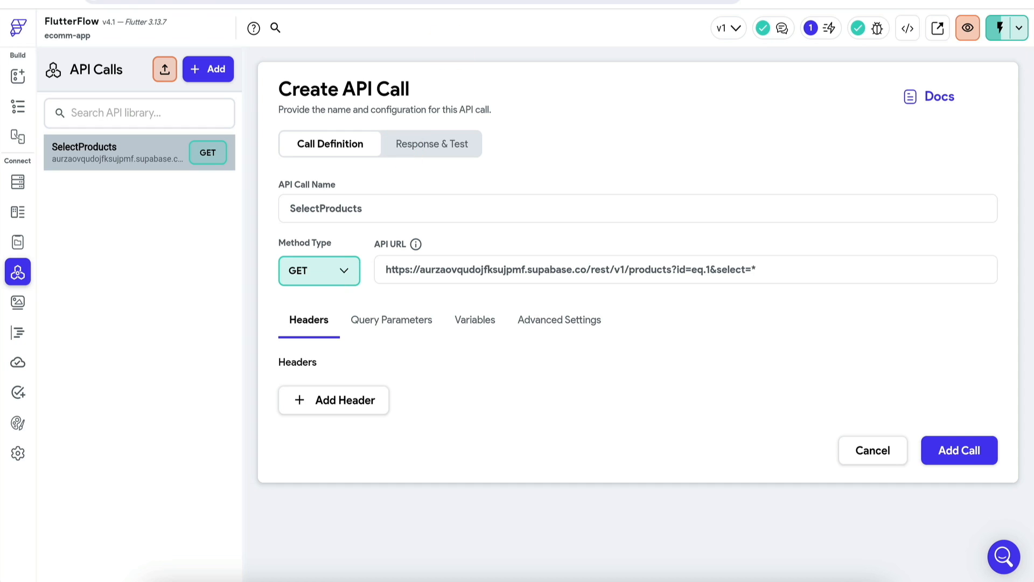
# Step: Add a header to SelectProducts containing the apikey name and API key copied from the Supabase filtering example
pyautogui.hotkey('ctrl', 'Tab')
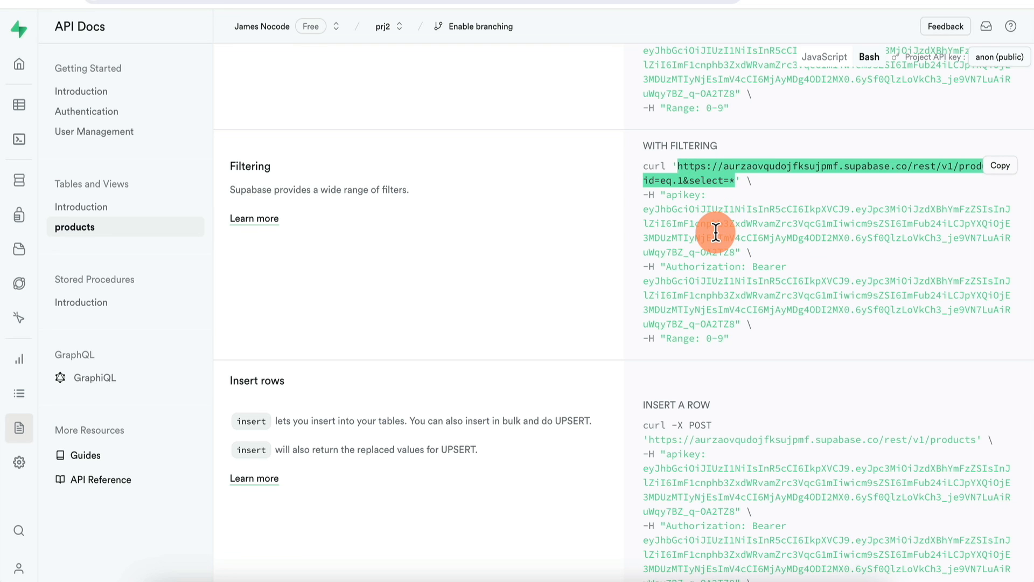
pyautogui.moveTo(667, 196); pyautogui.dragTo(736, 250)
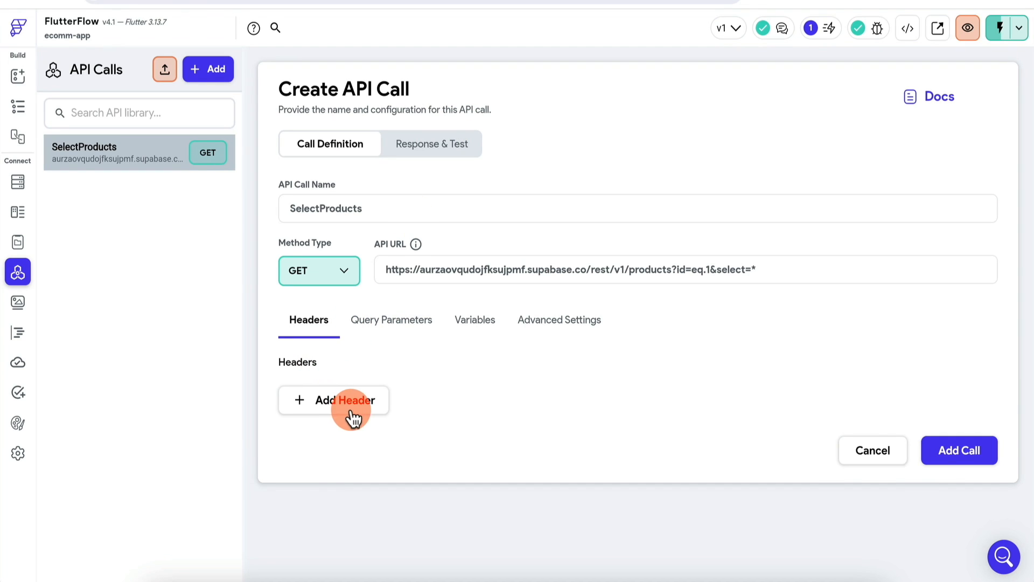
pyautogui.click(350, 402)
pyautogui.hotkey('ctrl', 'v')
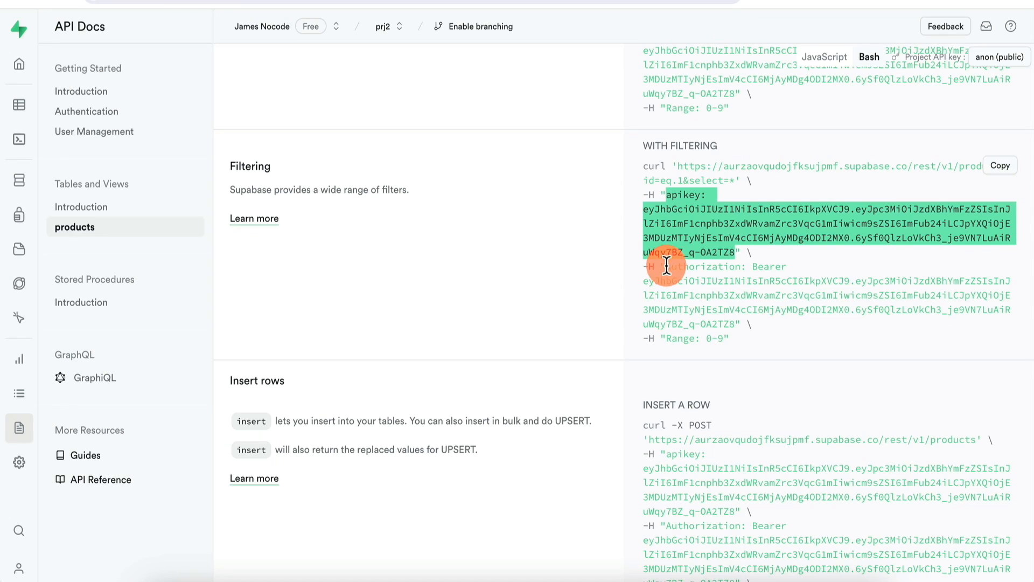
# Step: Copy the Authorization bearer token and Range: 0-9 headers from the Supabase filtering example into SelectProducts, and add the call
pyautogui.moveTo(667, 267); pyautogui.dragTo(722, 306)
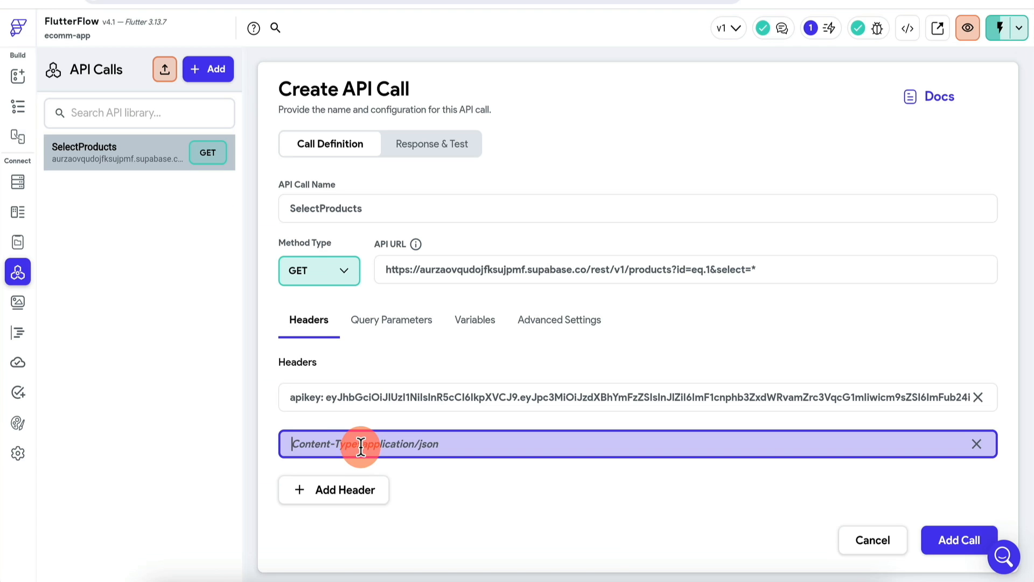
pyautogui.hotkey('ctrl', 'v')
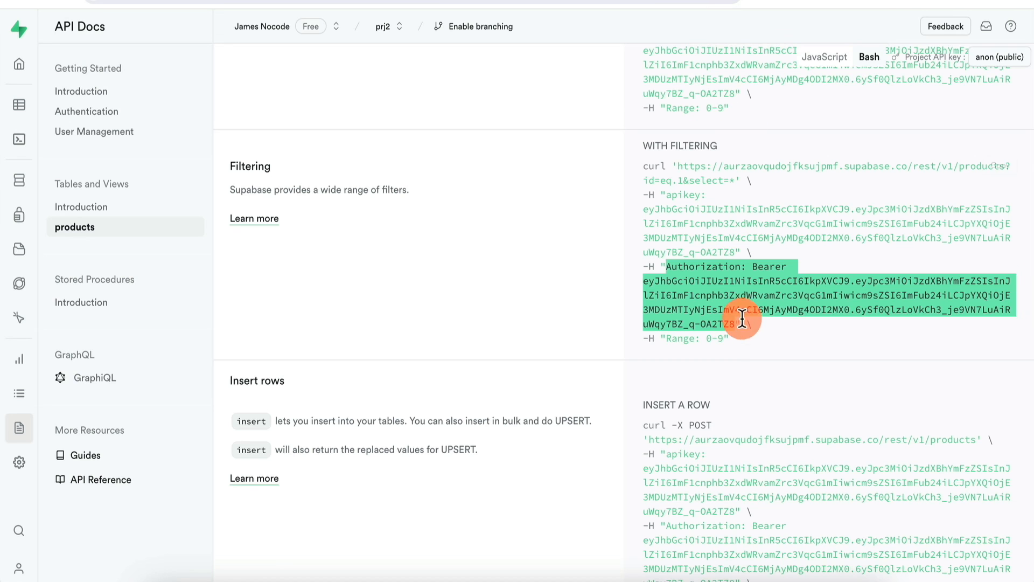
pyautogui.moveTo(665, 340); pyautogui.dragTo(725, 338)
pyautogui.hotkey('ctrl', 'v')
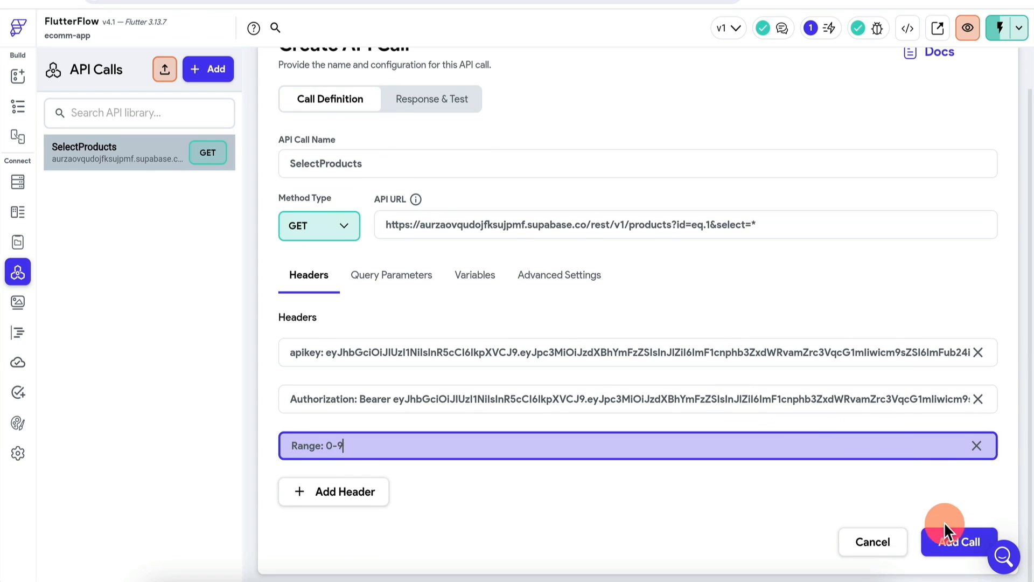
pyautogui.click(947, 533)
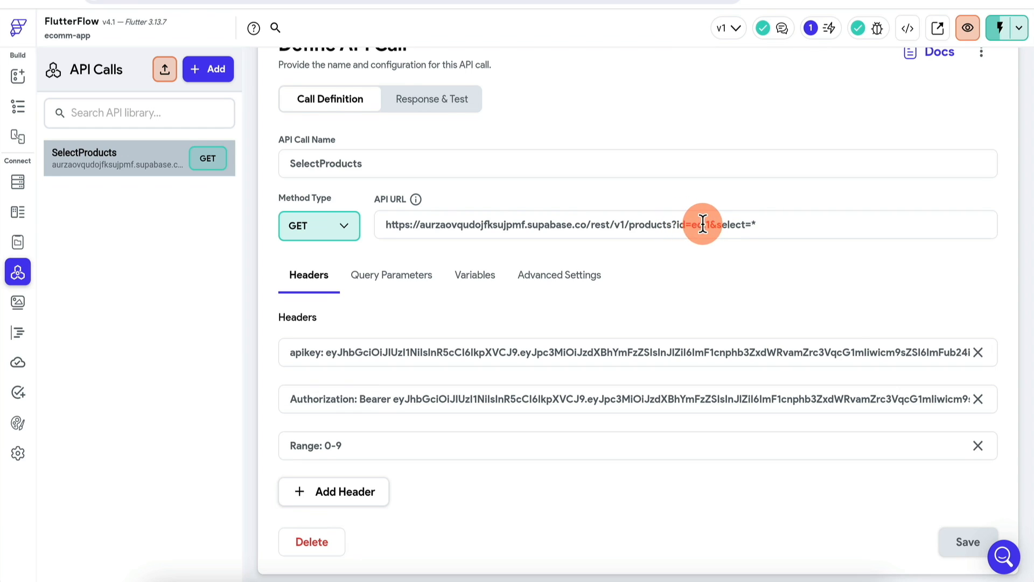
# Step: View the products table in Supabase and test the SelectProducts API call in FlutterFlow, examining its JSON response
pyautogui.moveTo(677, 225); pyautogui.dragTo(774, 220)
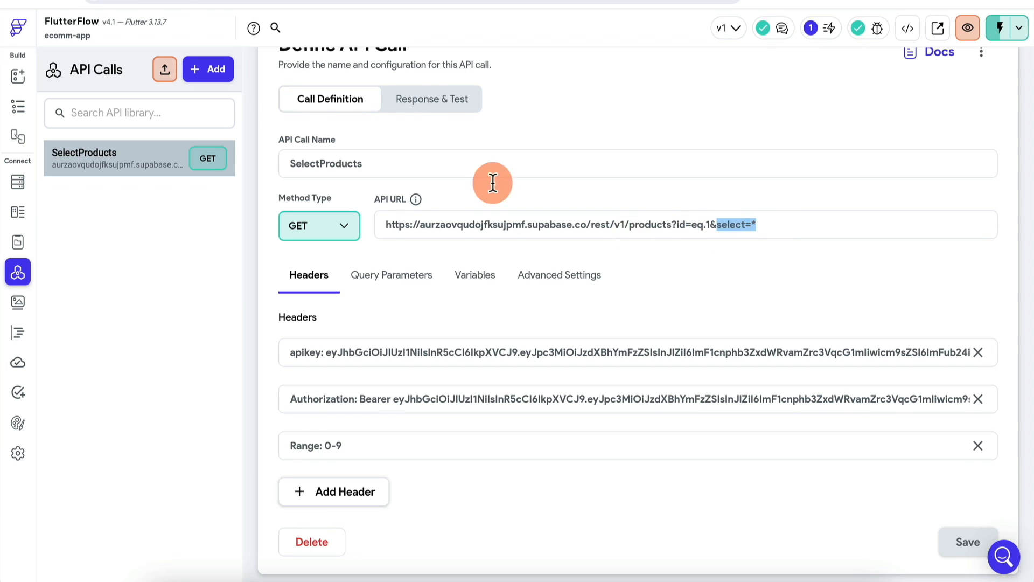
pyautogui.click(431, 103)
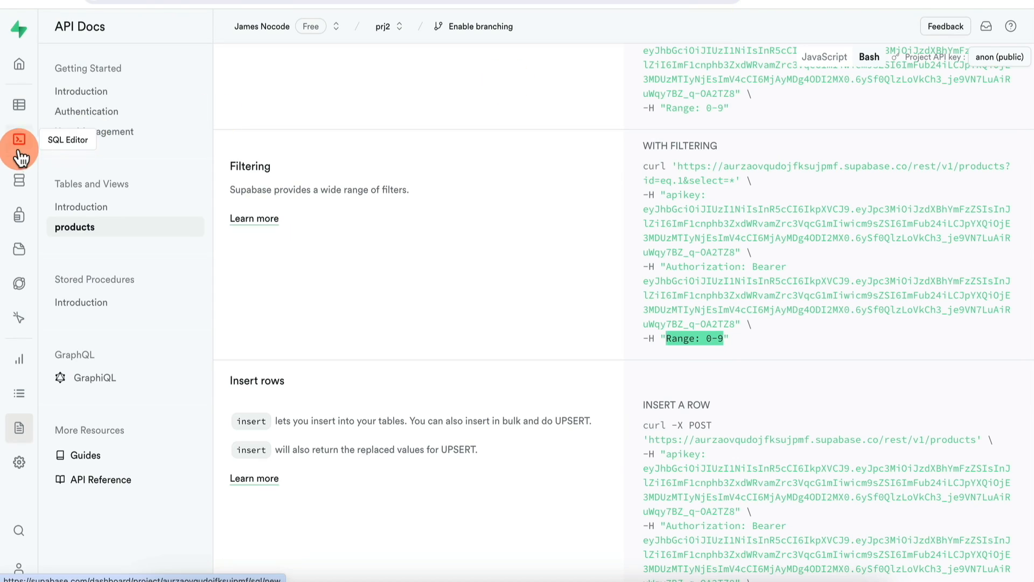
pyautogui.click(19, 108)
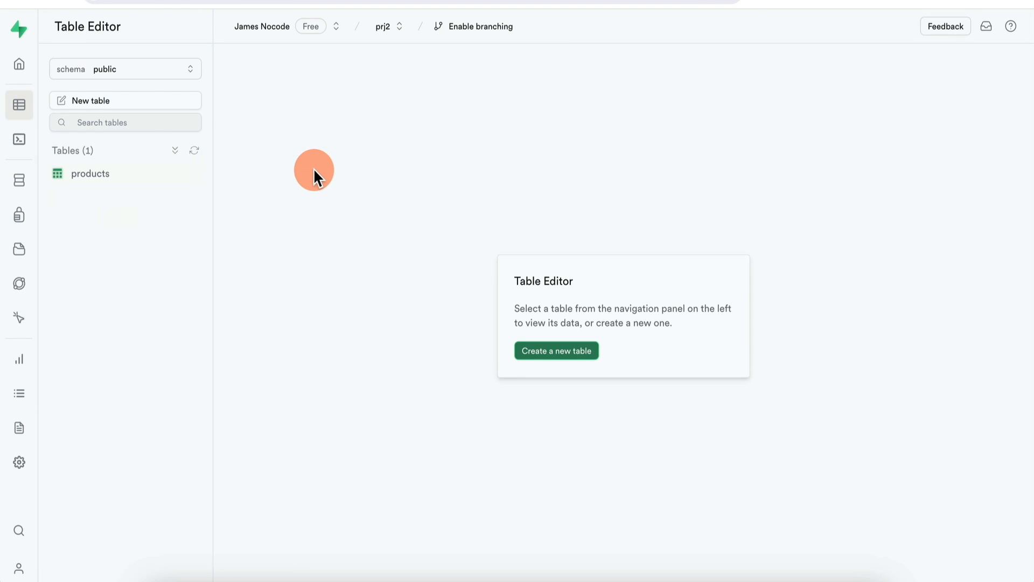
pyautogui.click(142, 179)
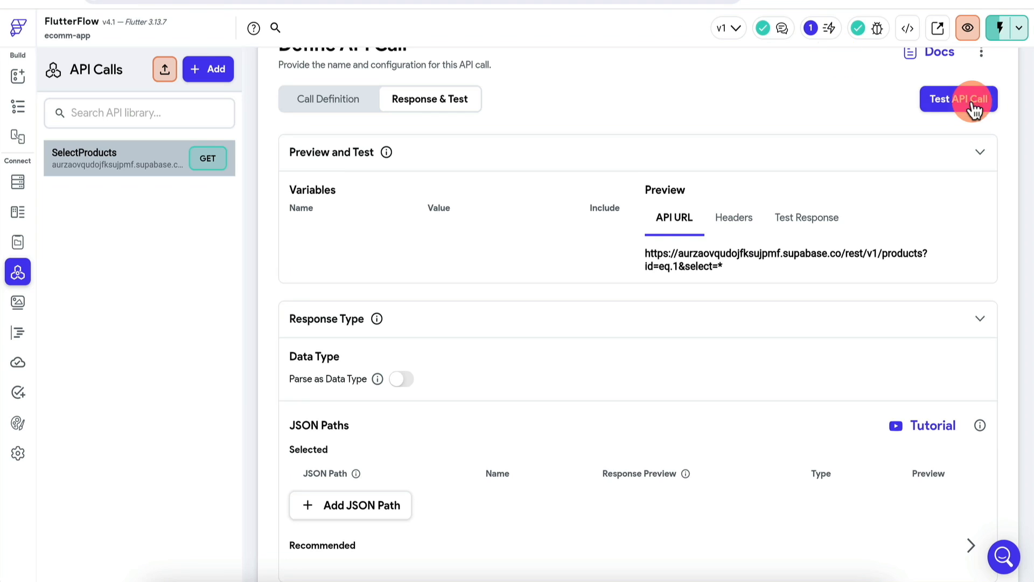
pyautogui.click(958, 107)
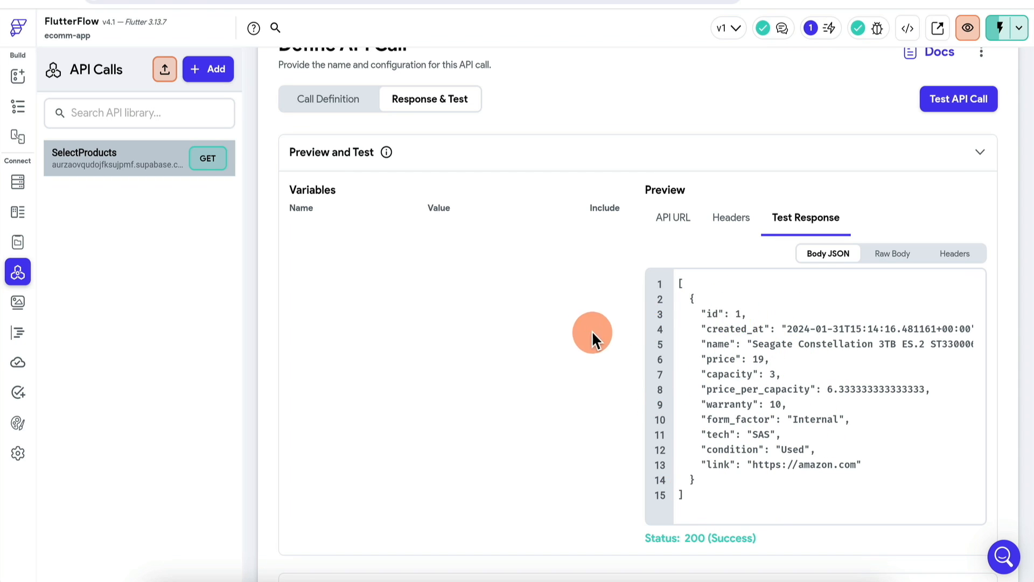
pyautogui.scroll(-1, 584, 333)
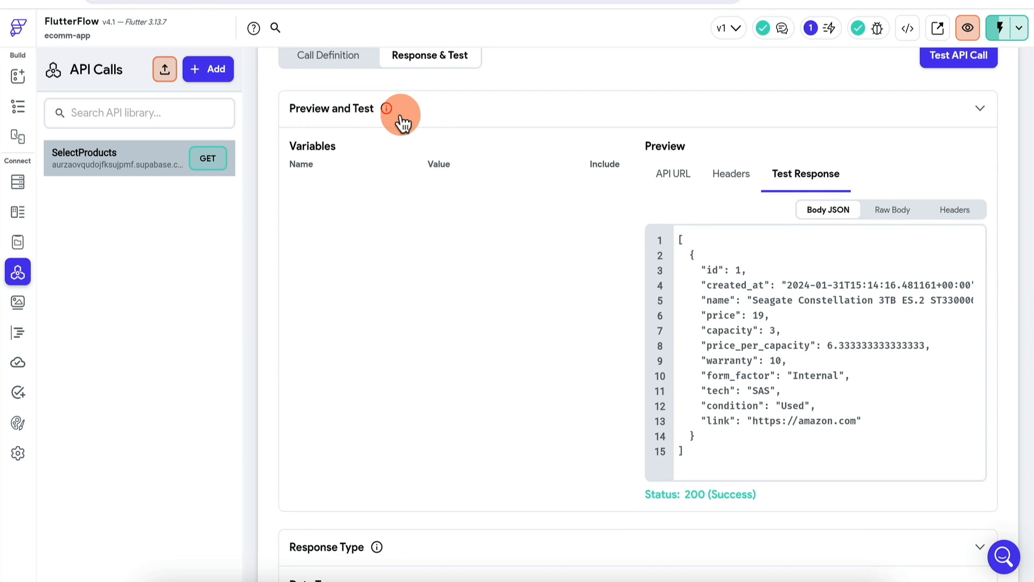
pyautogui.scroll(1, 376, 140)
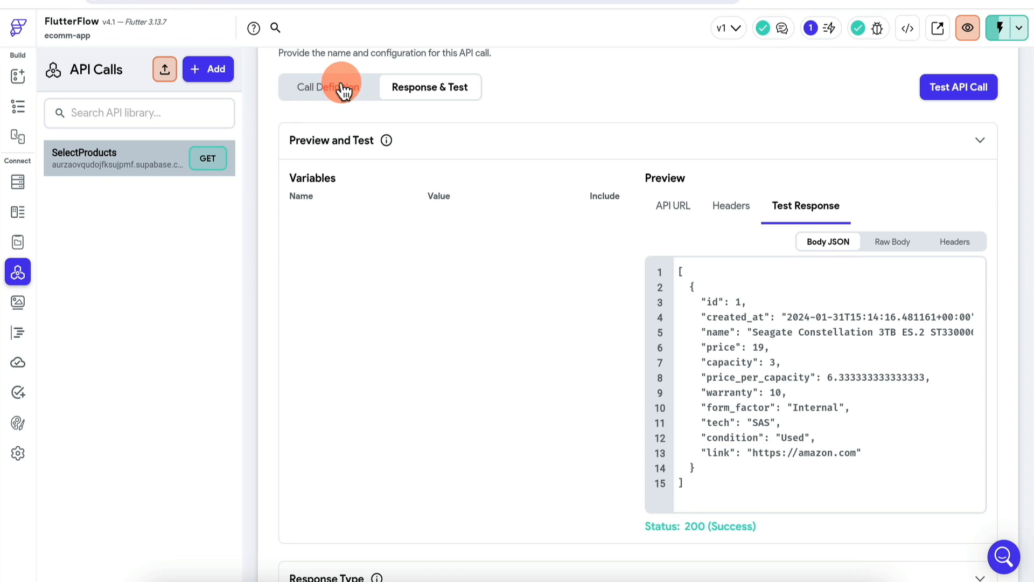
# Step: Change the product ListView's backend query from Supabase Query to an API Call using SelectProducts
pyautogui.click(17, 76)
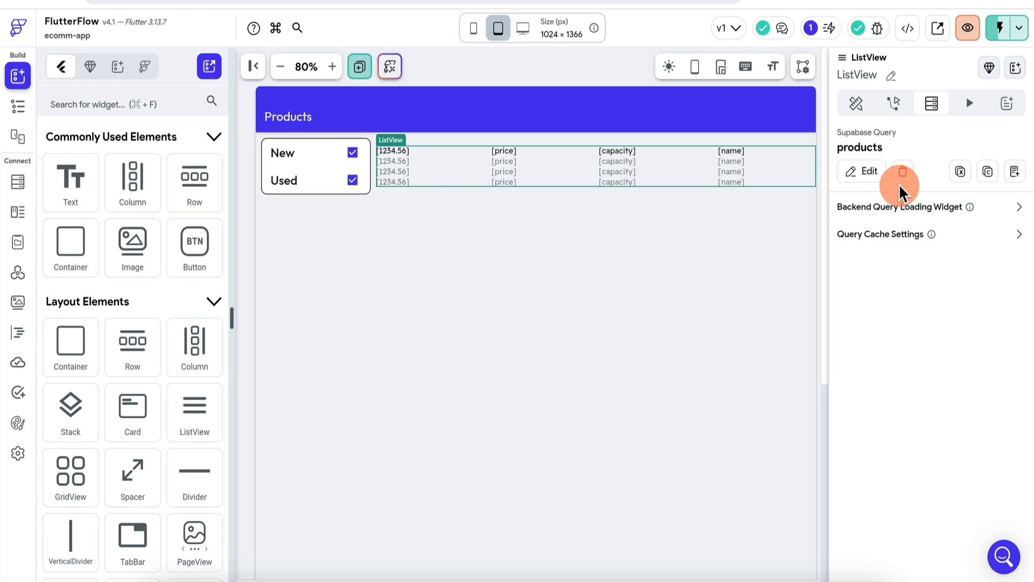
pyautogui.click(868, 174)
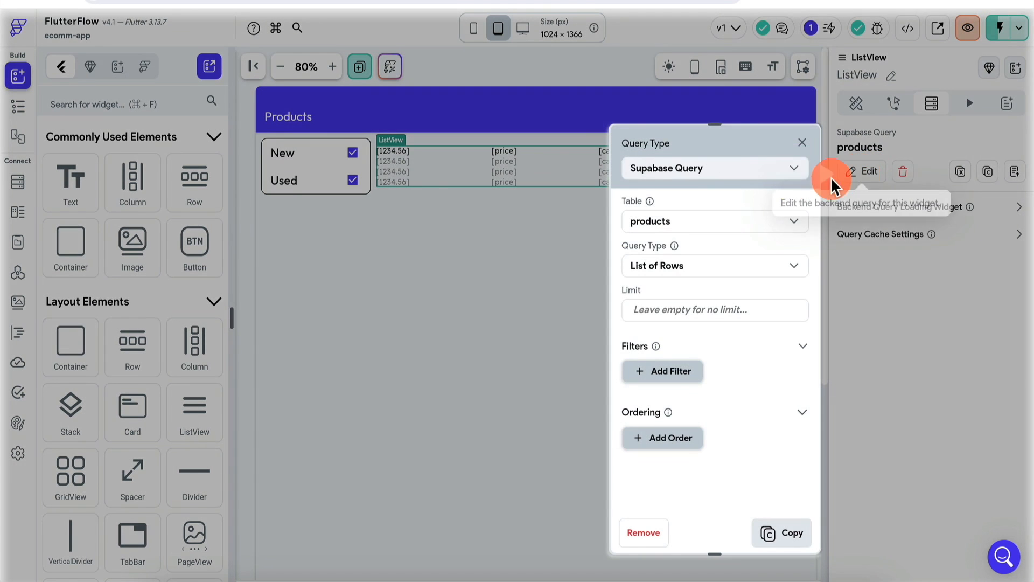
pyautogui.click(723, 180)
pyautogui.click(704, 143)
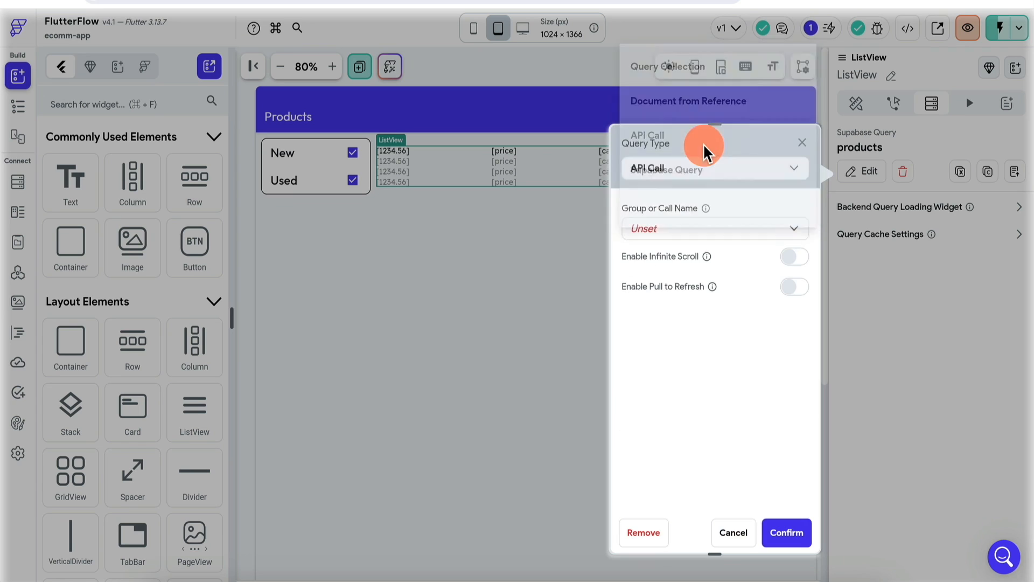
pyautogui.click(700, 237)
pyautogui.click(697, 233)
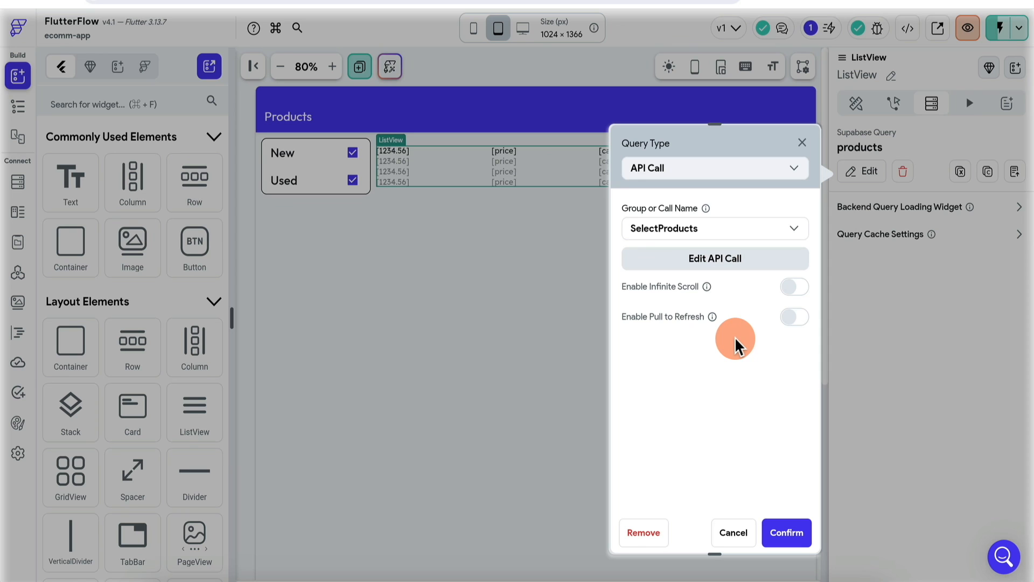
pyautogui.click(788, 534)
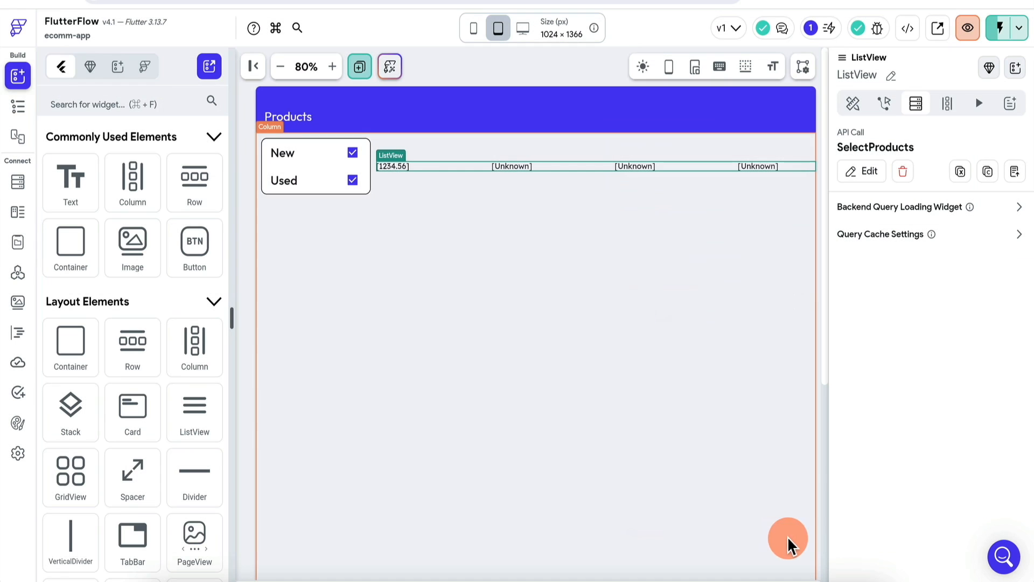
# Step: Set the ListView's generated-children value to the SelectProducts Response JSON Body with No Further Changes
pyautogui.click(949, 108)
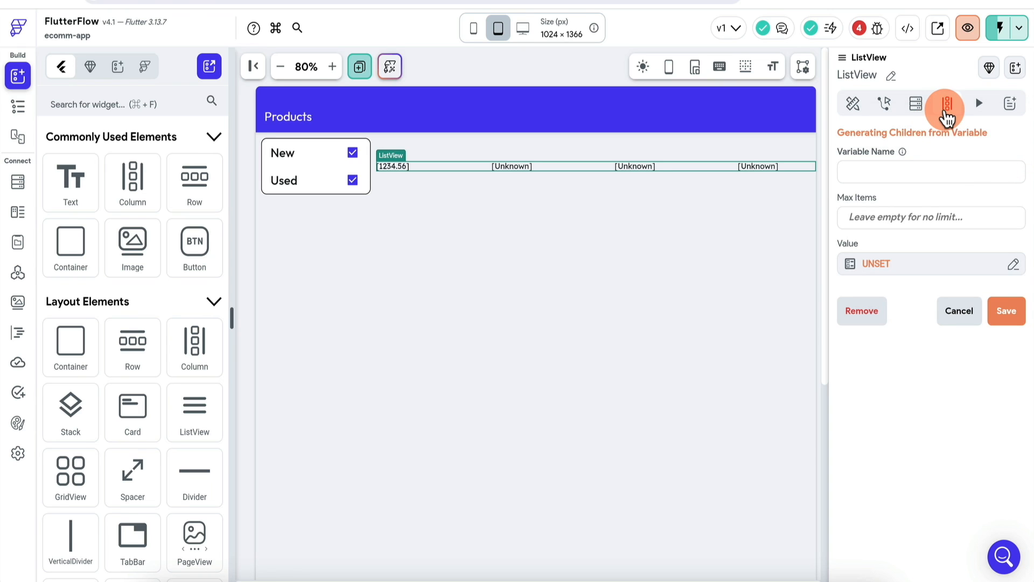
pyautogui.click(914, 270)
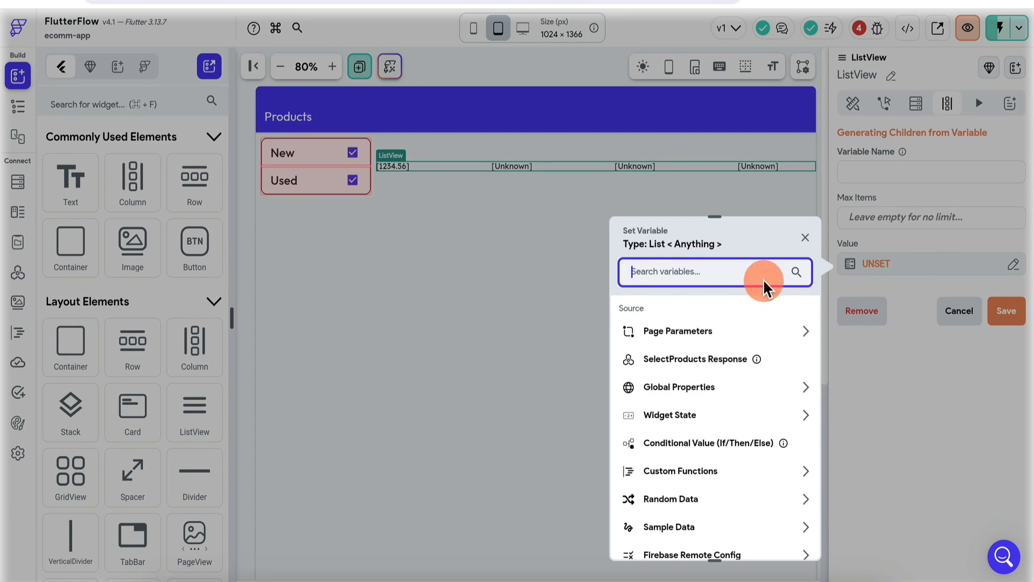
pyautogui.click(695, 357)
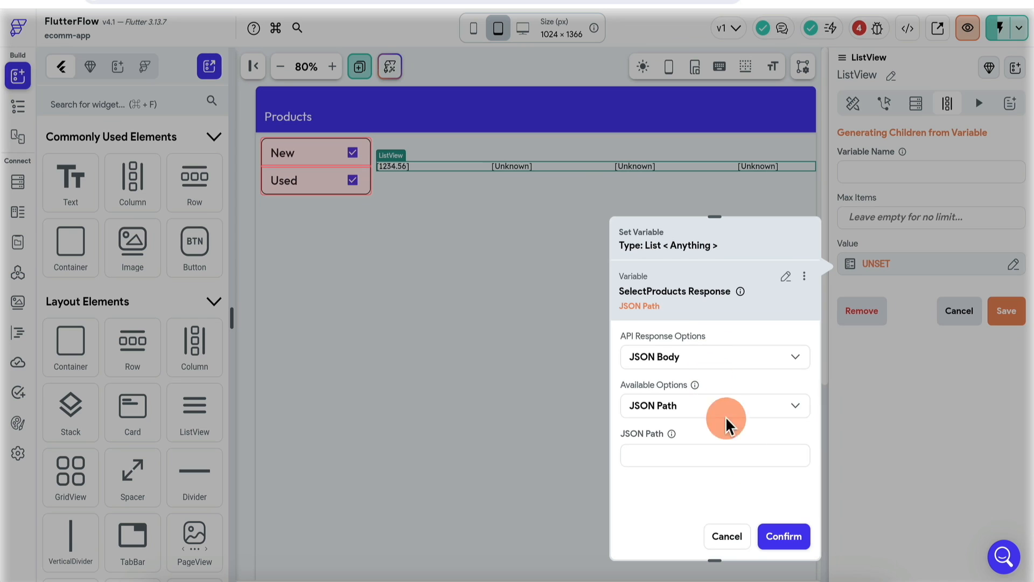
pyautogui.click(753, 413)
pyautogui.click(693, 509)
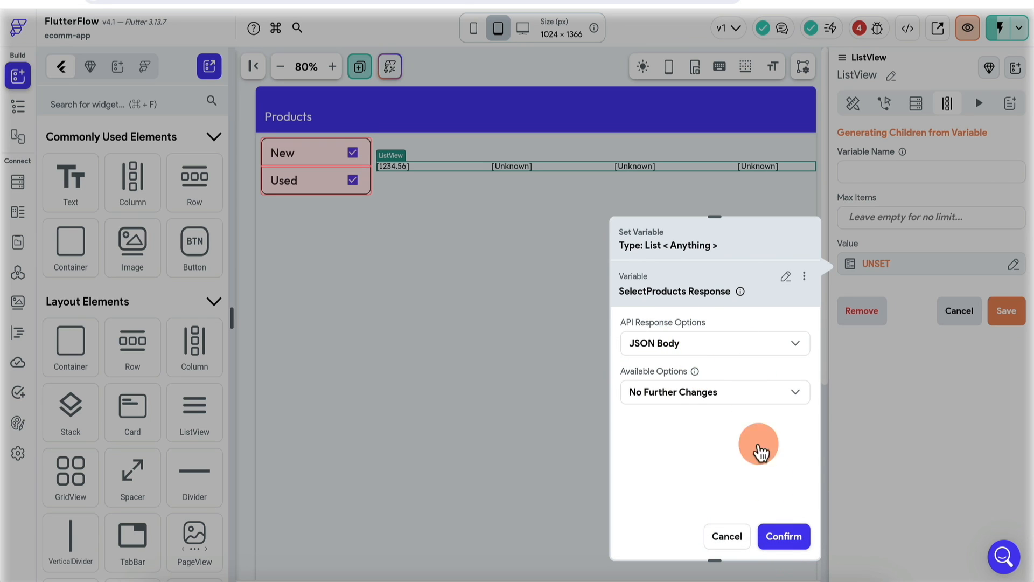
pyautogui.click(783, 536)
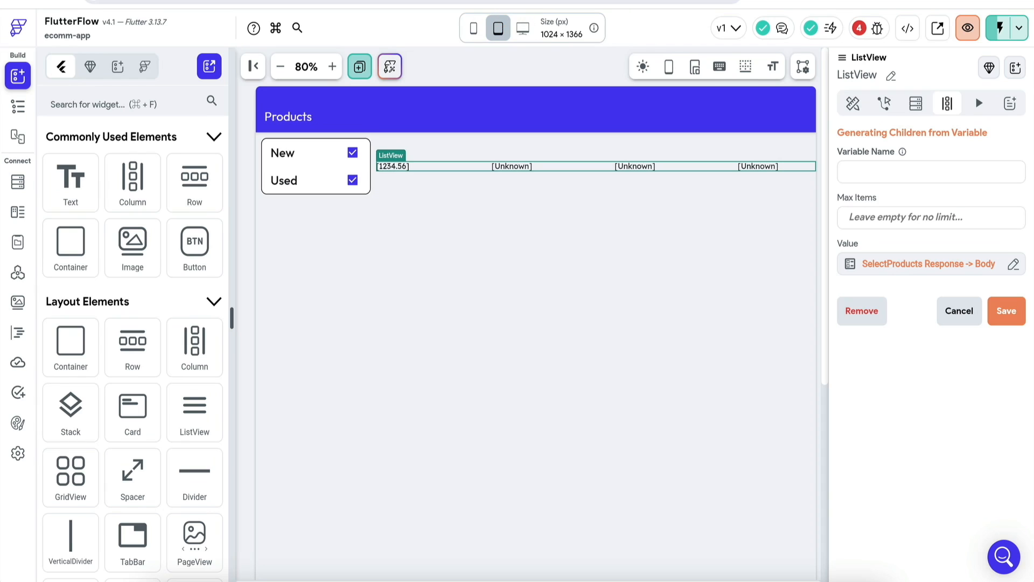
# Step: Name the ListView's child variable productItem, and save and accept generating its children dynamically
pyautogui.click(561, 349)
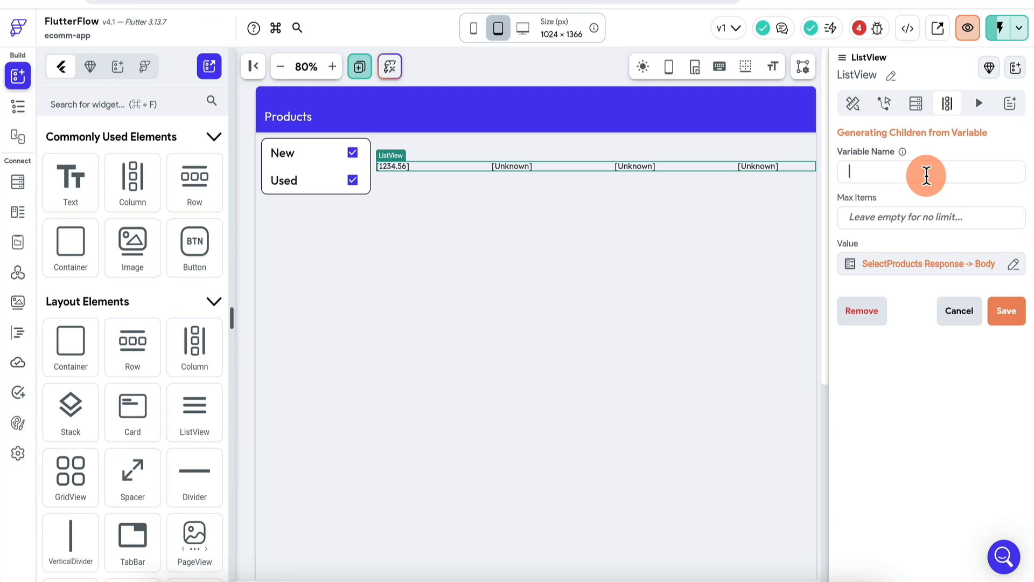
pyautogui.write('itemRecord')
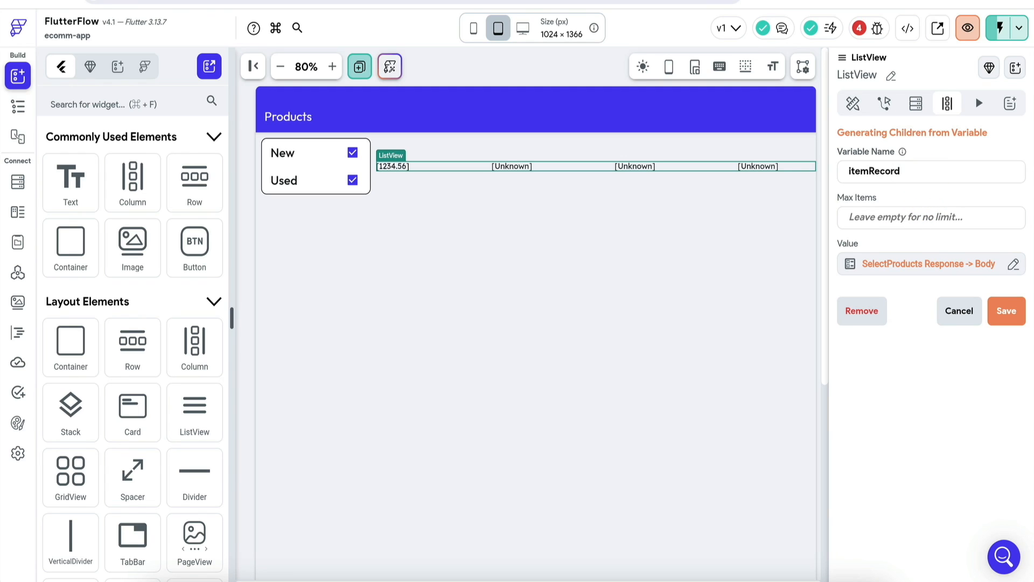
pyautogui.press('super+a')
pyautogui.write('prod')
pyautogui.click(991, 311)
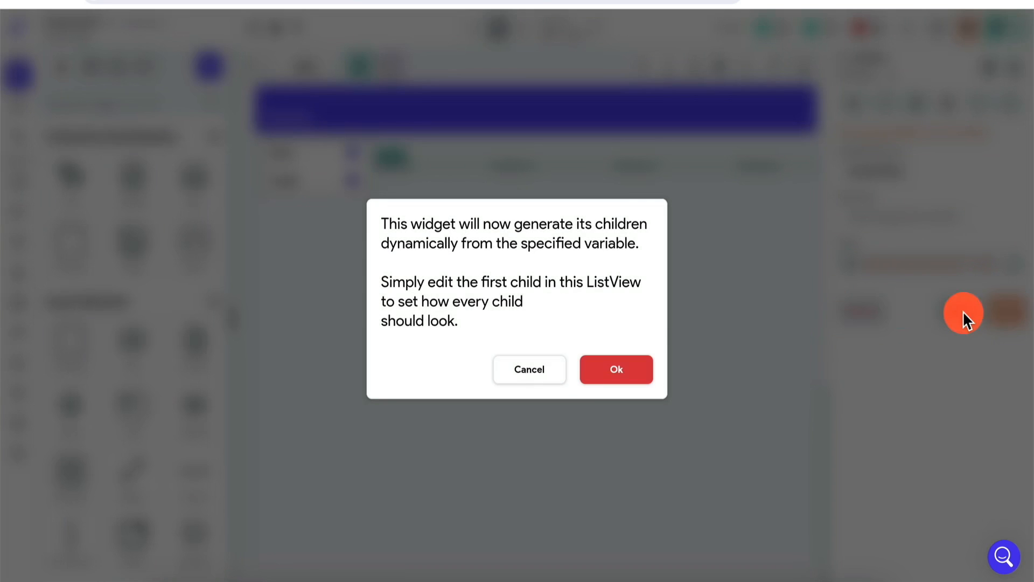
pyautogui.click(622, 377)
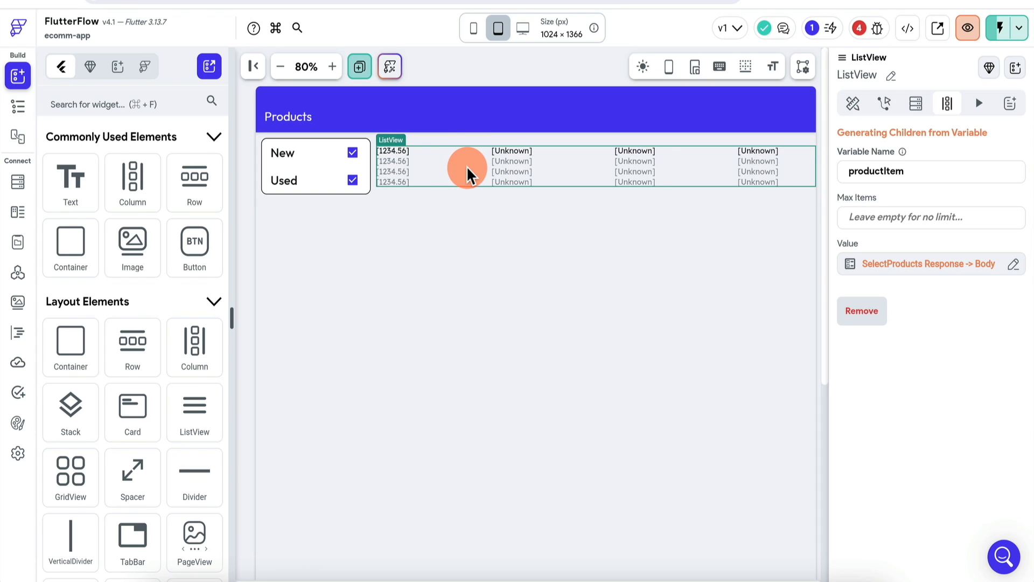
# Step: Bind the first text in the ListView row to the productItem item with JSON path $.price_per_capacity
pyautogui.click(397, 150)
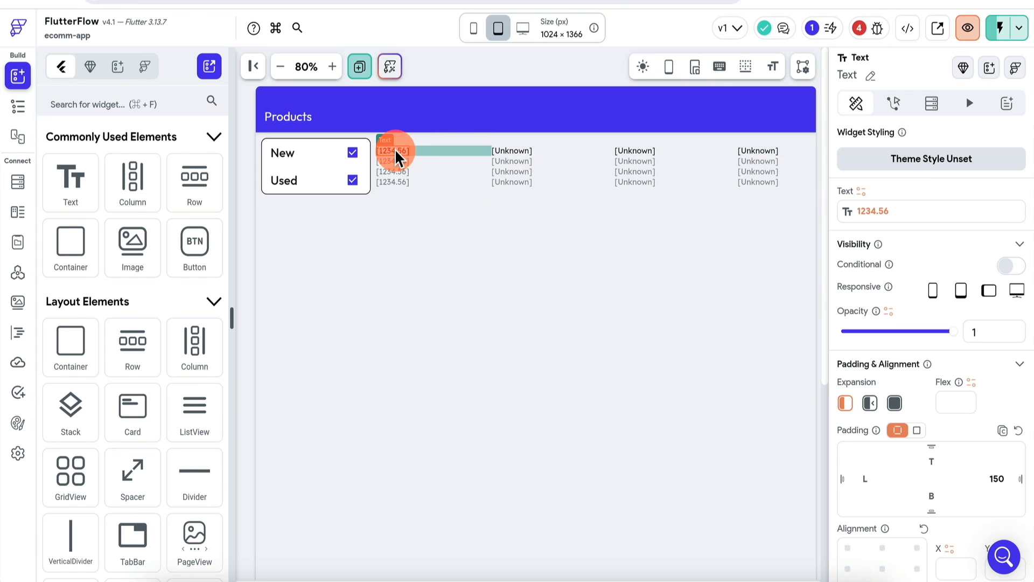
pyautogui.click(877, 213)
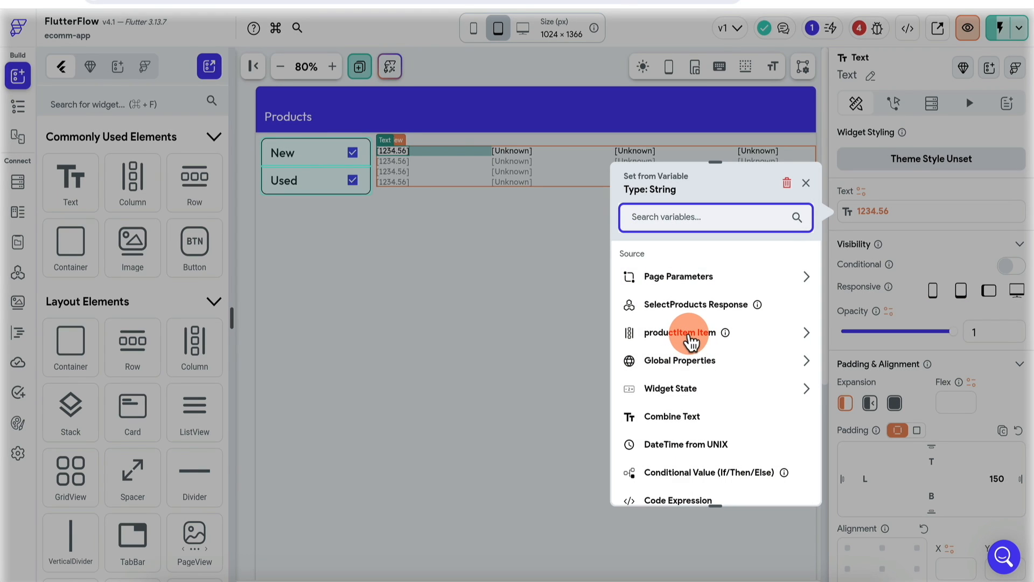
pyautogui.click(689, 335)
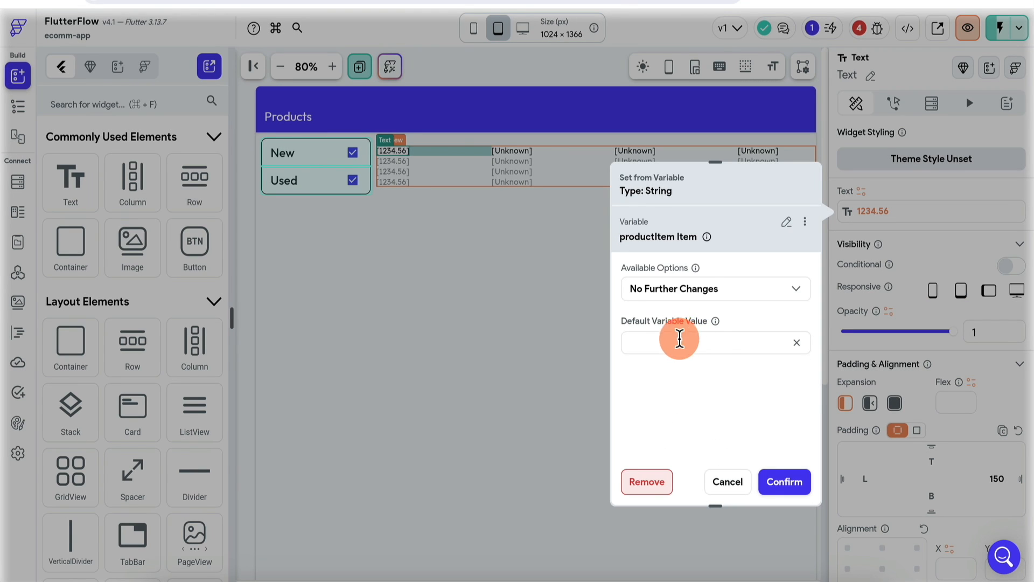
pyautogui.click(721, 295)
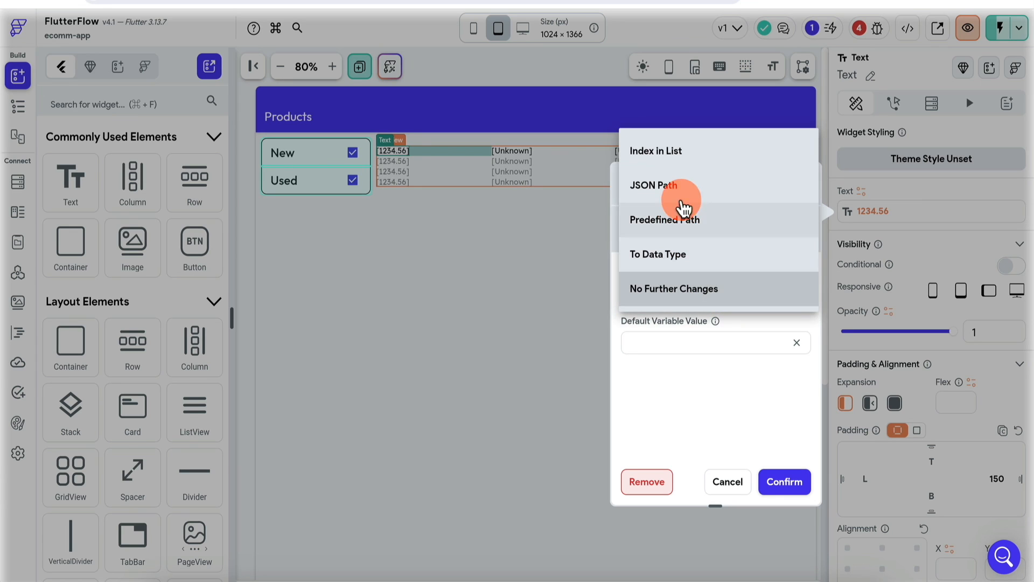
pyautogui.click(696, 192)
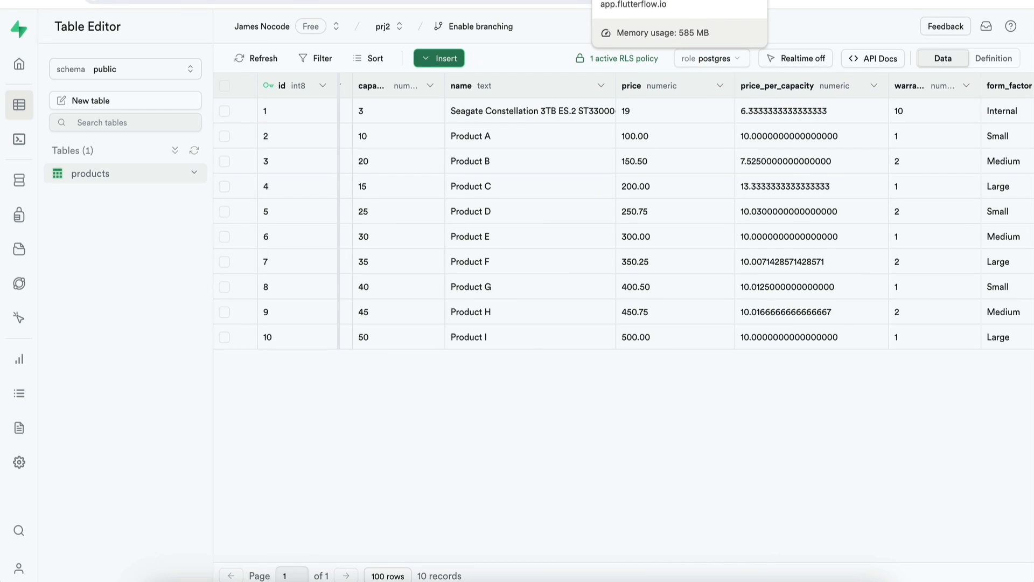
pyautogui.click(589, 5)
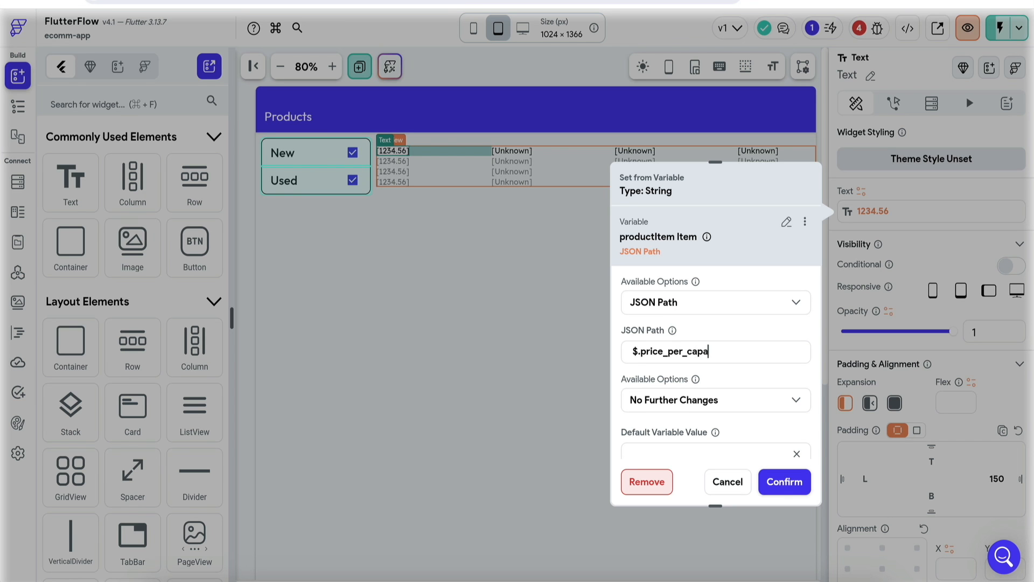
pyautogui.write('city')
pyautogui.click(784, 485)
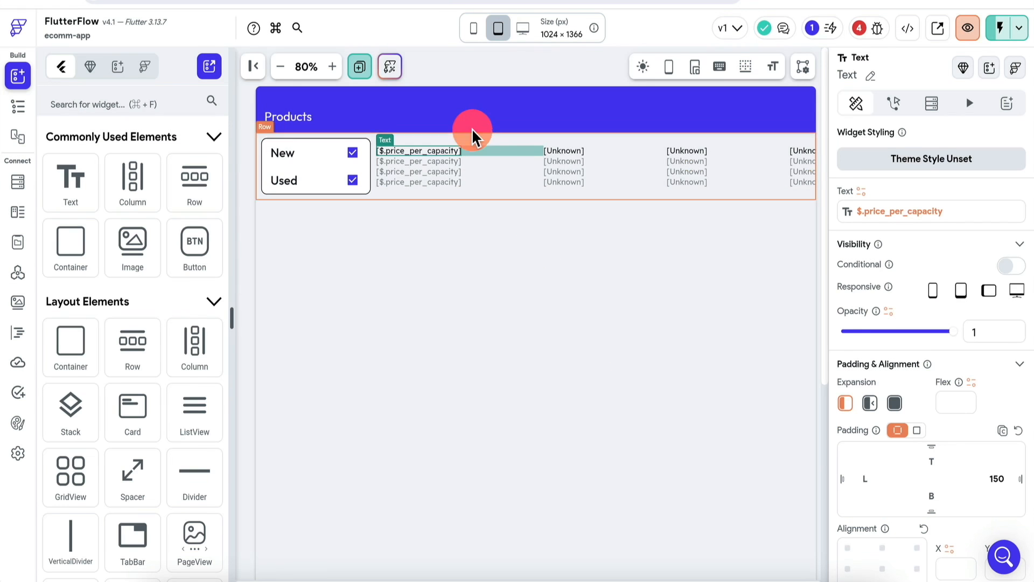
# Step: Bind the second text in the ListView row to the productItem item with JSON path $.price
pyautogui.click(556, 150)
pyautogui.click(872, 214)
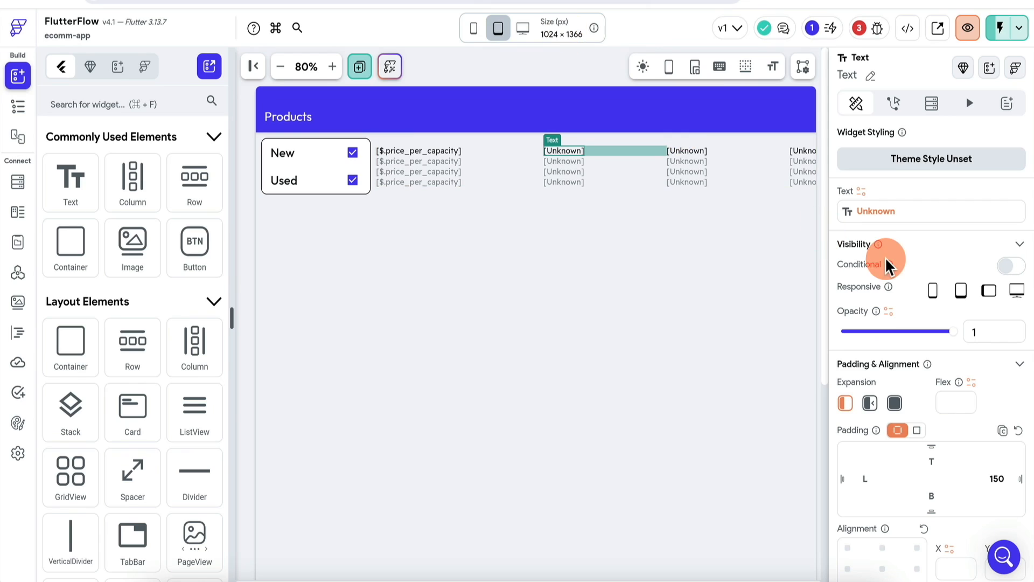
pyautogui.click(883, 211)
pyautogui.click(703, 331)
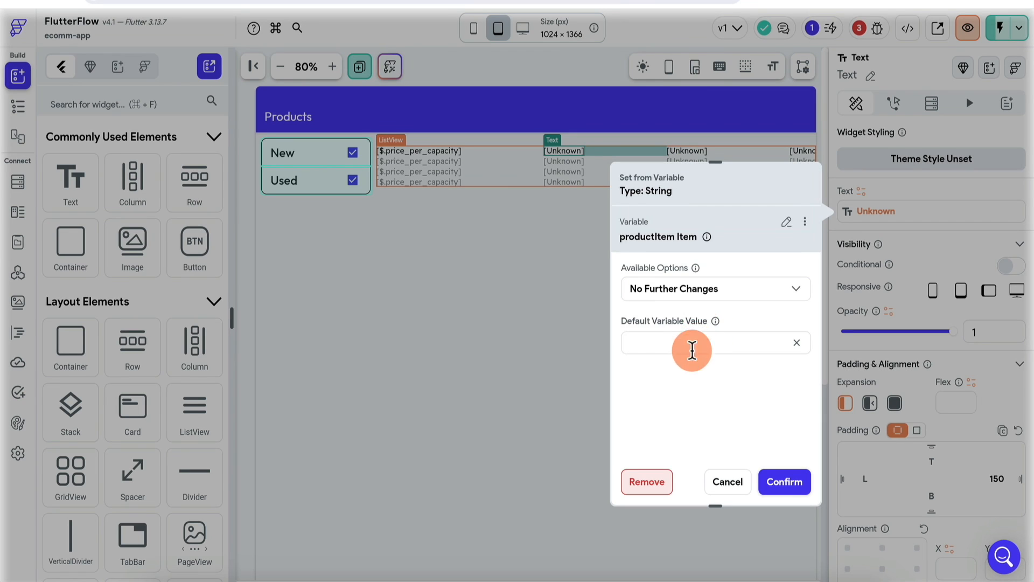
pyautogui.click(711, 289)
pyautogui.click(722, 189)
pyautogui.click(683, 352)
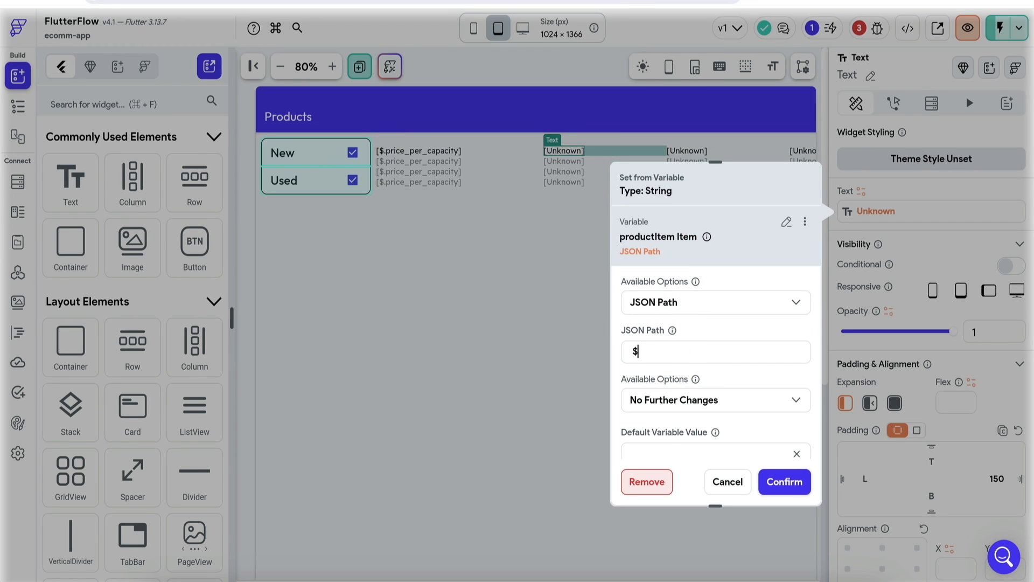
pyautogui.write('.price')
pyautogui.press('Return')
# Step: Bind the third text in the ListView row to the productItem item with JSON path $.capacity
pyautogui.click(862, 210)
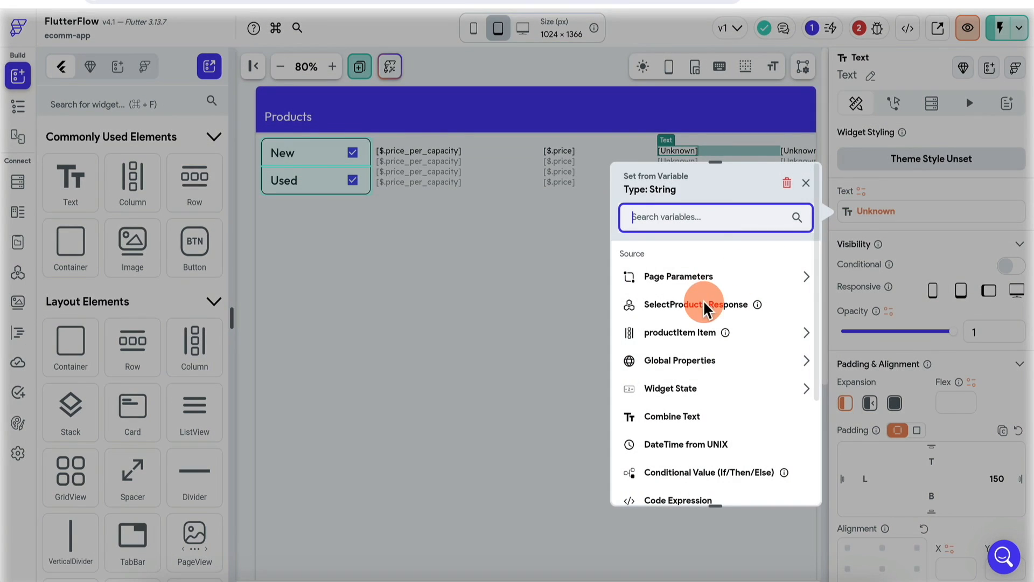
pyautogui.click(713, 333)
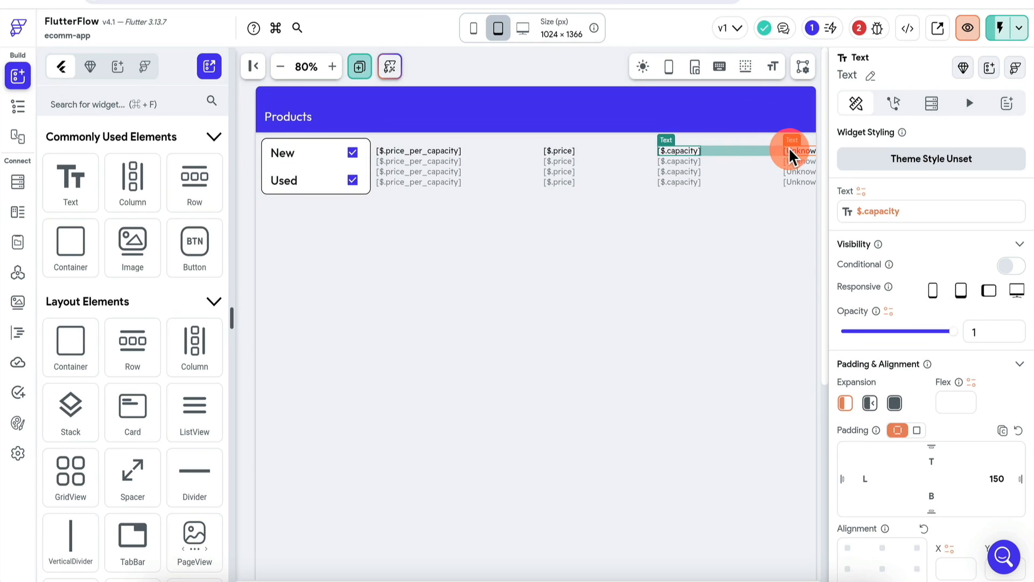
# Step: Bind the fourth text in the ListView row to the productItem item with JSON path $.name, and reload the test session
pyautogui.click(795, 154)
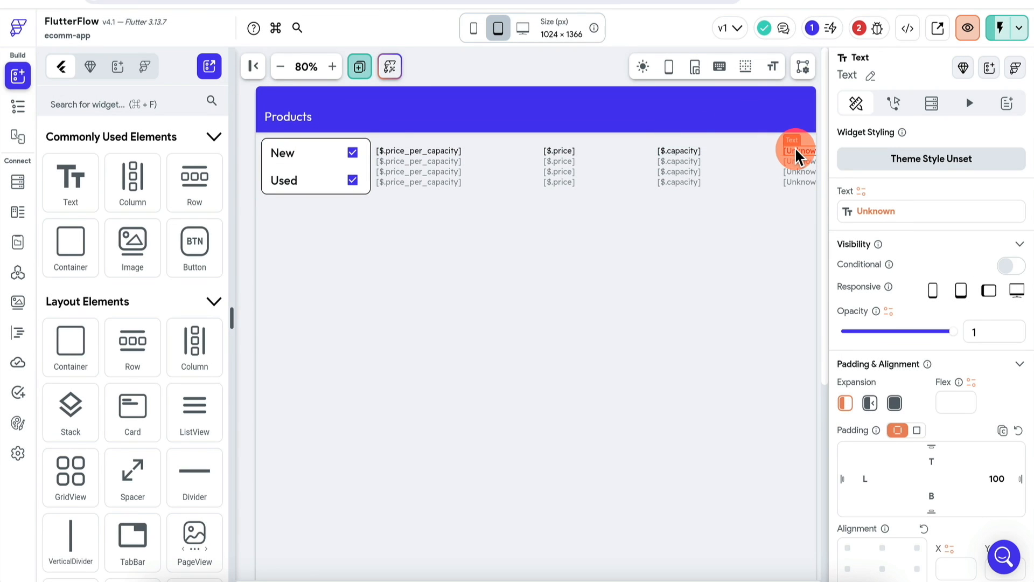
pyautogui.click(886, 213)
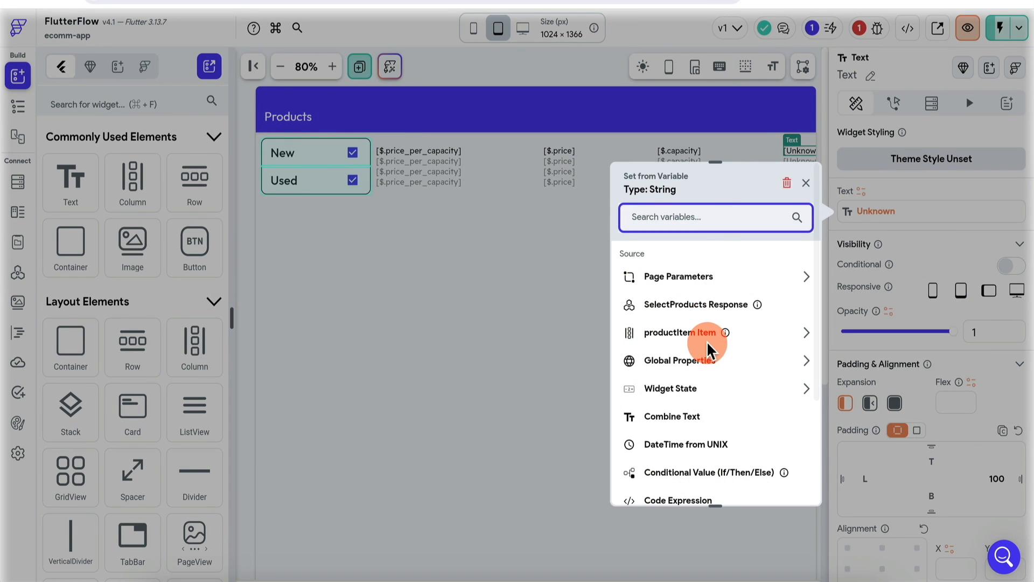
pyautogui.click(707, 344)
pyautogui.write('.name')
pyautogui.click(795, 485)
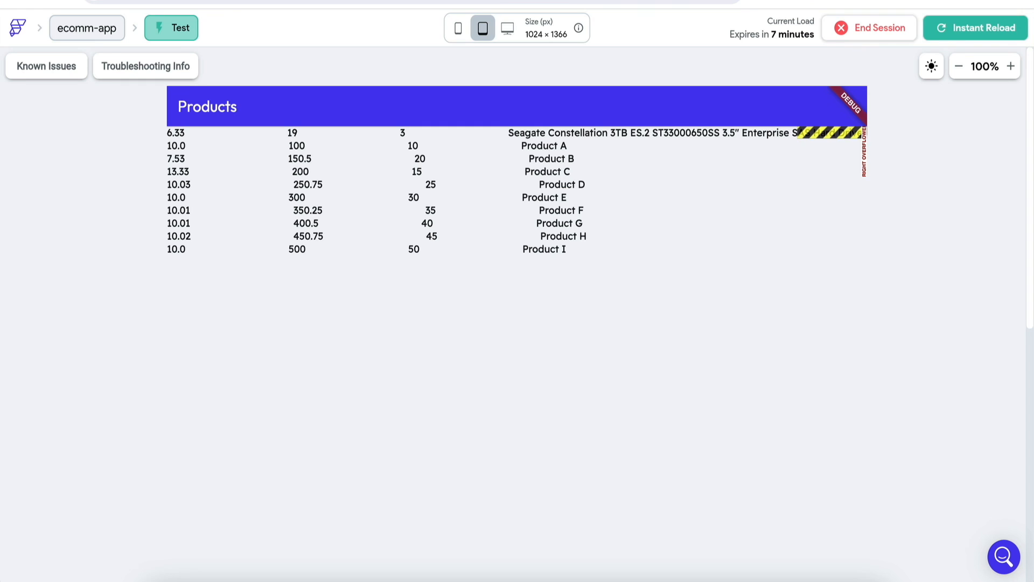
pyautogui.click(979, 30)
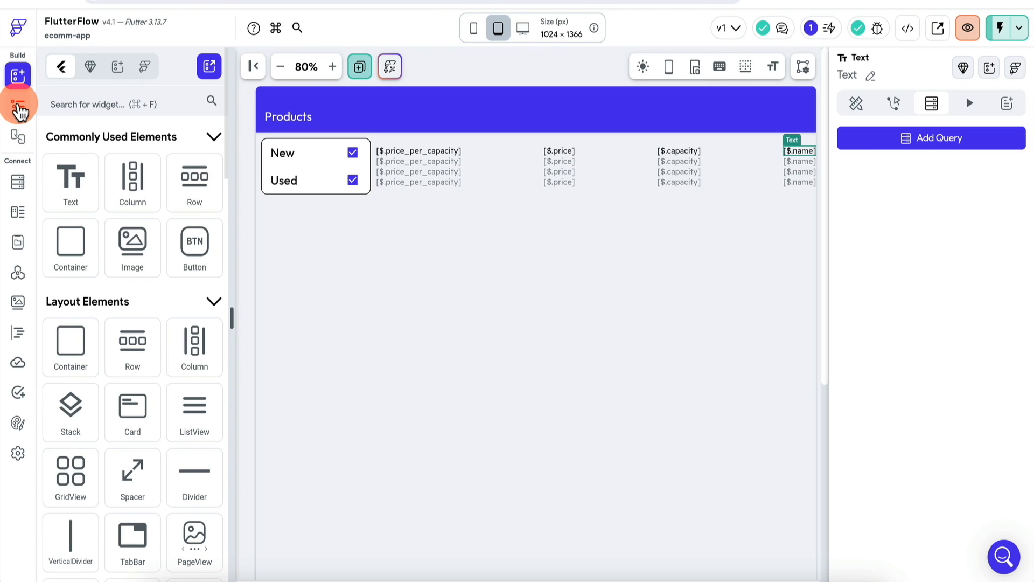
# Step: Open the SelectProducts API call definition from the ListView's backend query
pyautogui.click(18, 105)
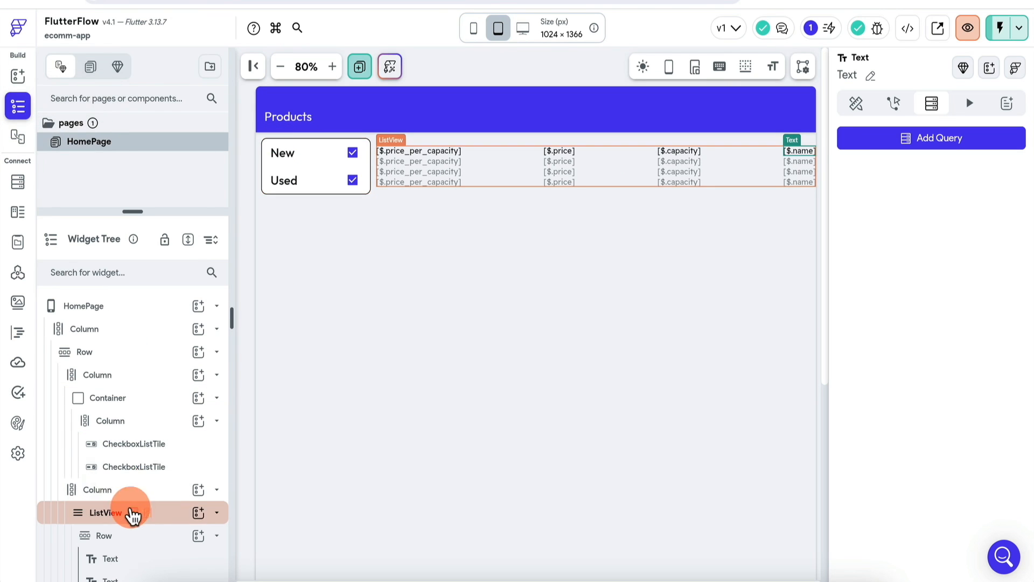
pyautogui.click(149, 513)
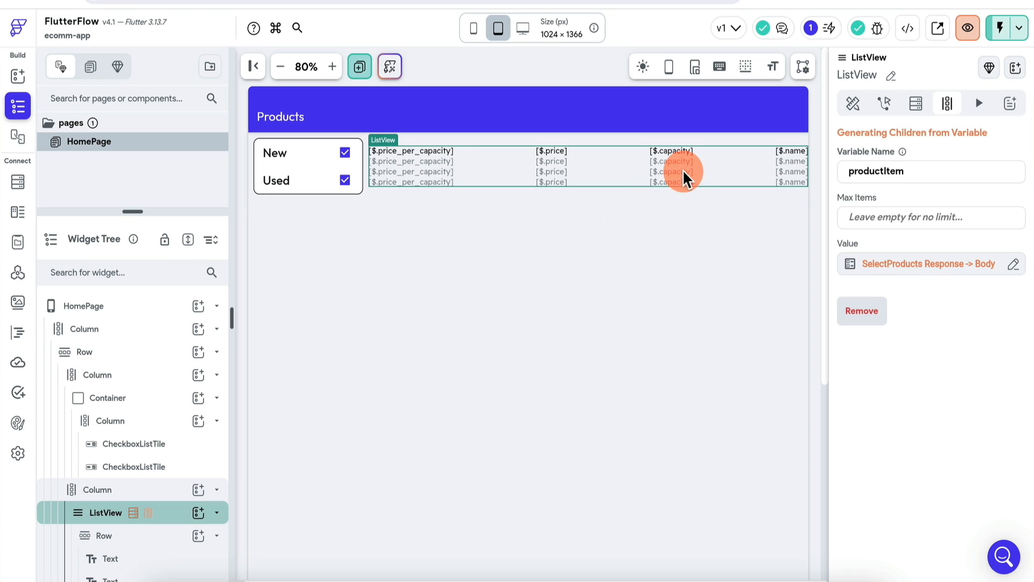
pyautogui.click(916, 103)
pyautogui.click(868, 171)
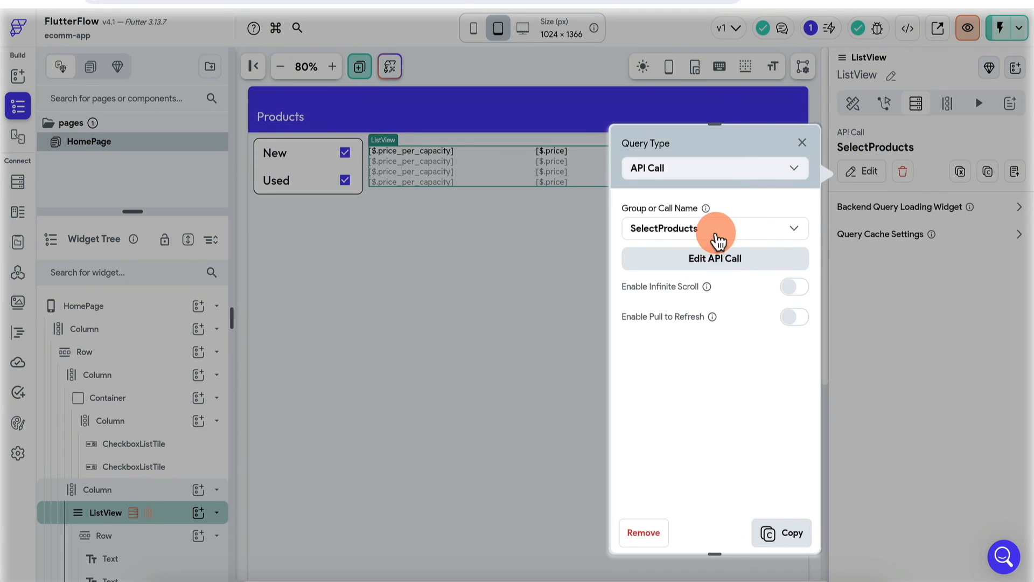
pyautogui.click(730, 263)
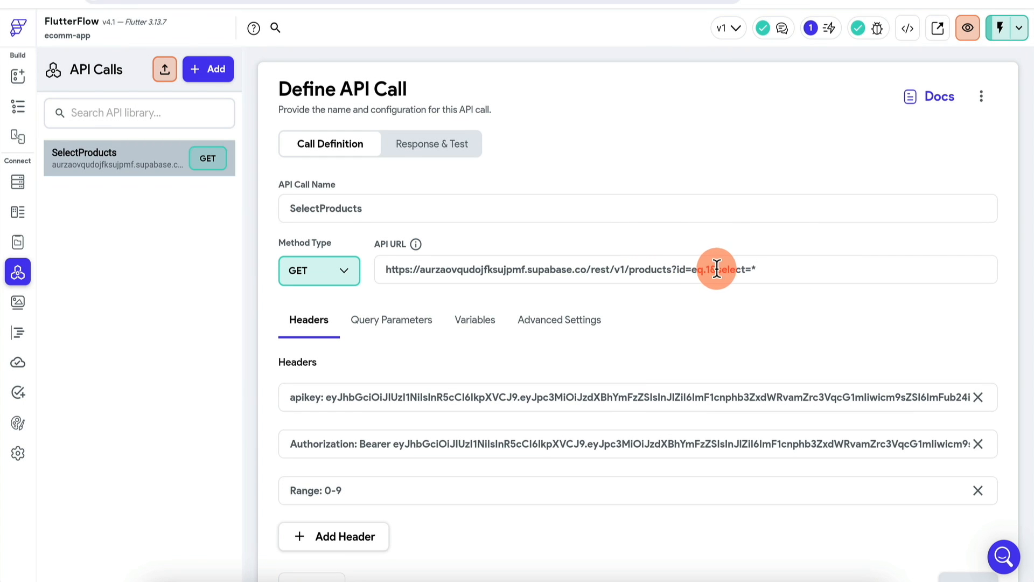
# Step: Remove the id=eq.1& filter from the SelectProducts API URL, save it, and reload the test session
pyautogui.click(717, 269)
pyautogui.press('BackSpace')
pyautogui.press('BackSpace')
pyautogui.press('BackSpace')
pyautogui.press('BackSpace')
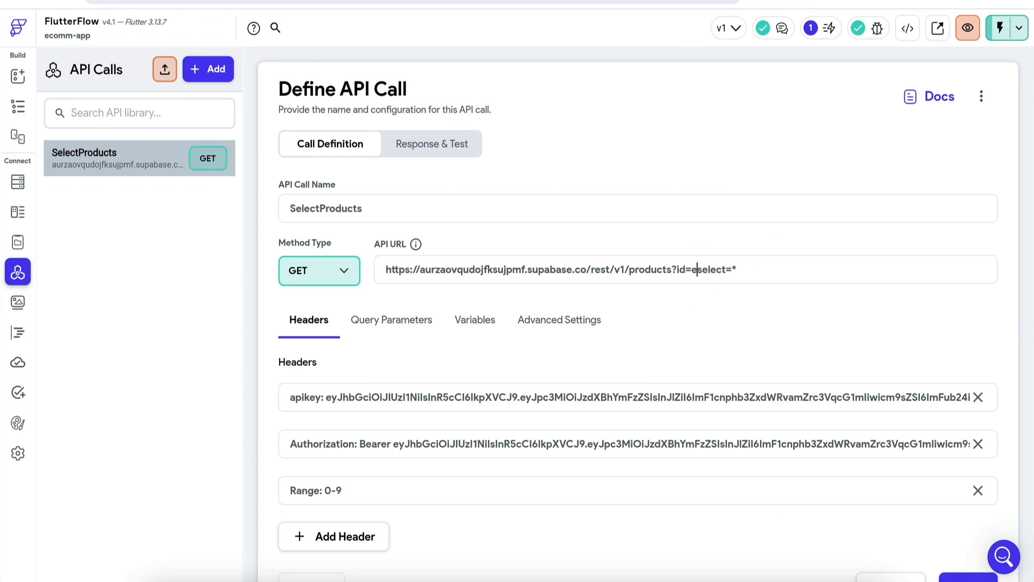
pyautogui.press('BackSpace')
pyautogui.press('BackSpace')
pyautogui.press('BackSpace')
pyautogui.press('BackSpace')
pyautogui.scroll(-1, 929, 509)
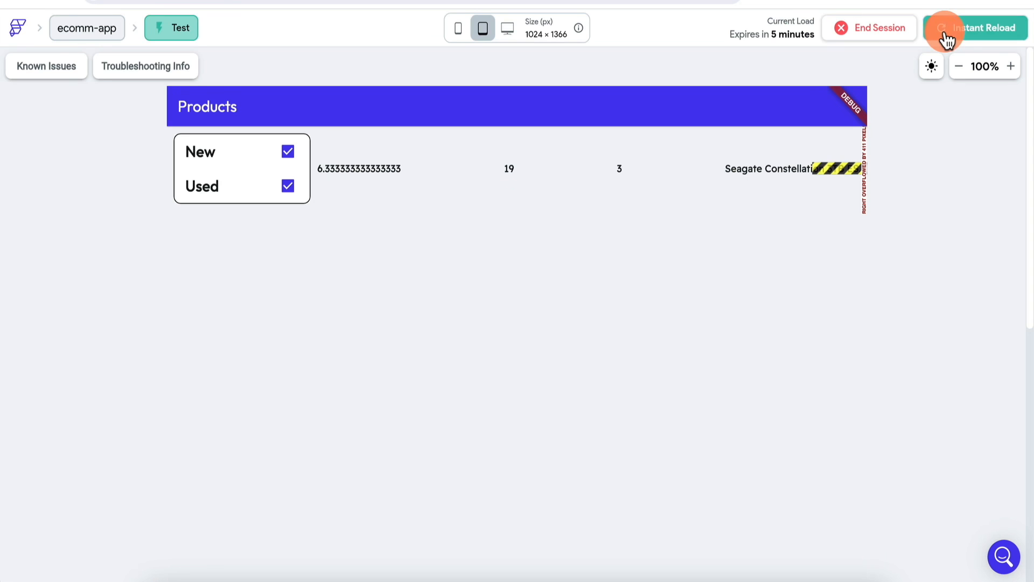
pyautogui.click(976, 38)
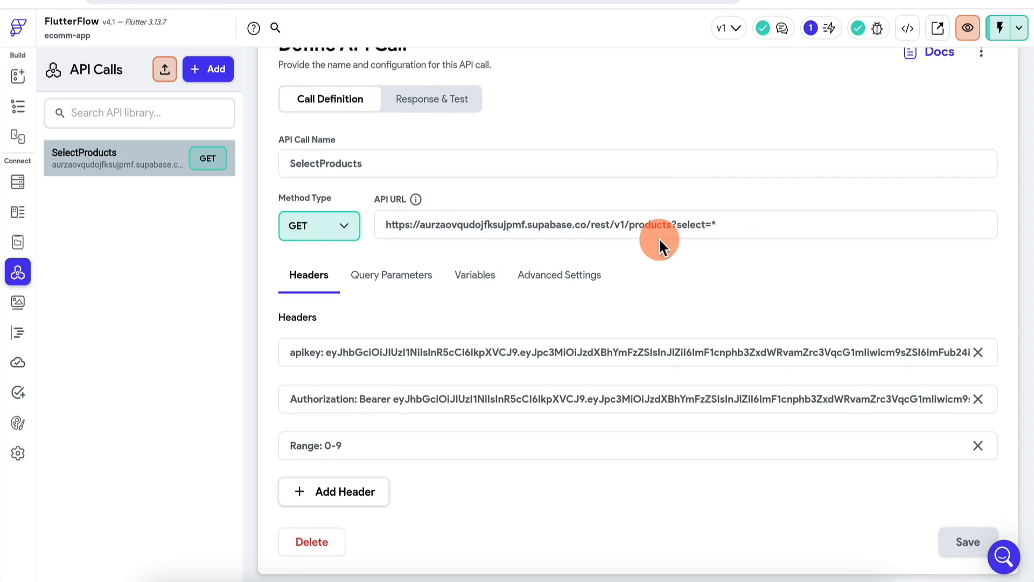
# Step: Replace select=* in the SelectProducts API URL with the placeholder [query]
pyautogui.moveTo(678, 224); pyautogui.dragTo(705, 224)
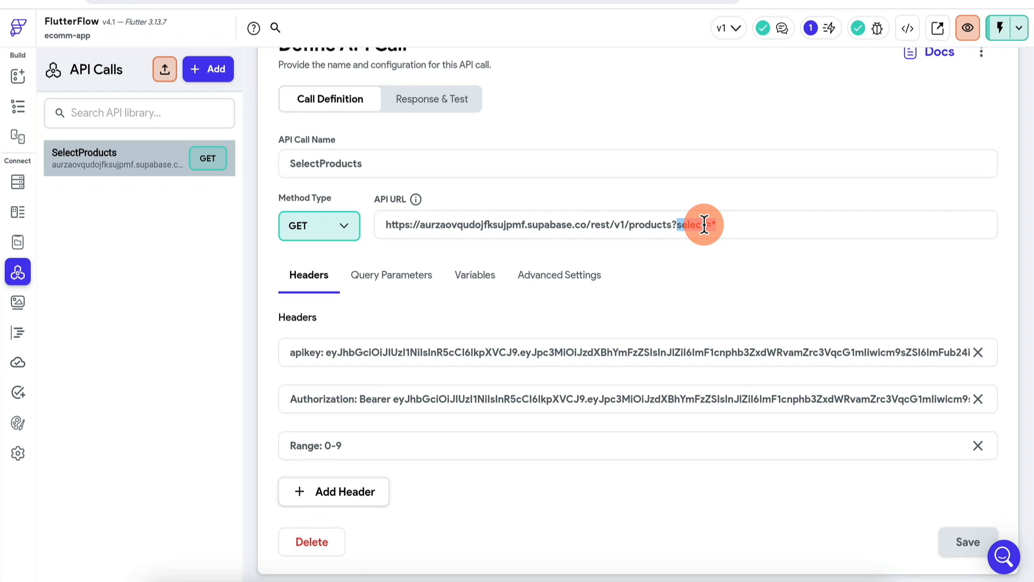
pyautogui.press('BackSpace')
pyautogui.write('[query]')
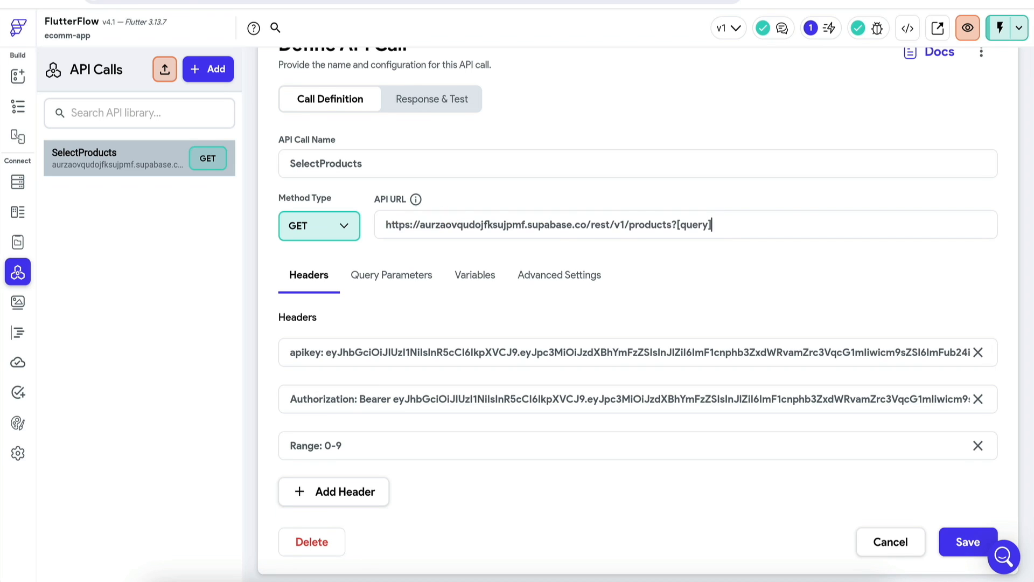
# Step: Add a String variable named query to the SelectProducts API call and save the call
pyautogui.click(471, 272)
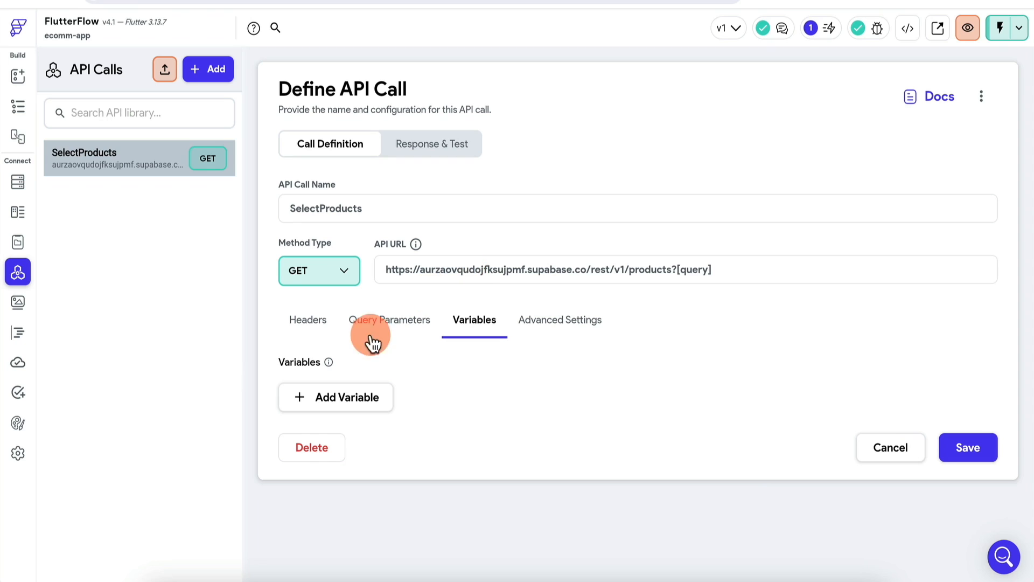
pyautogui.click(359, 407)
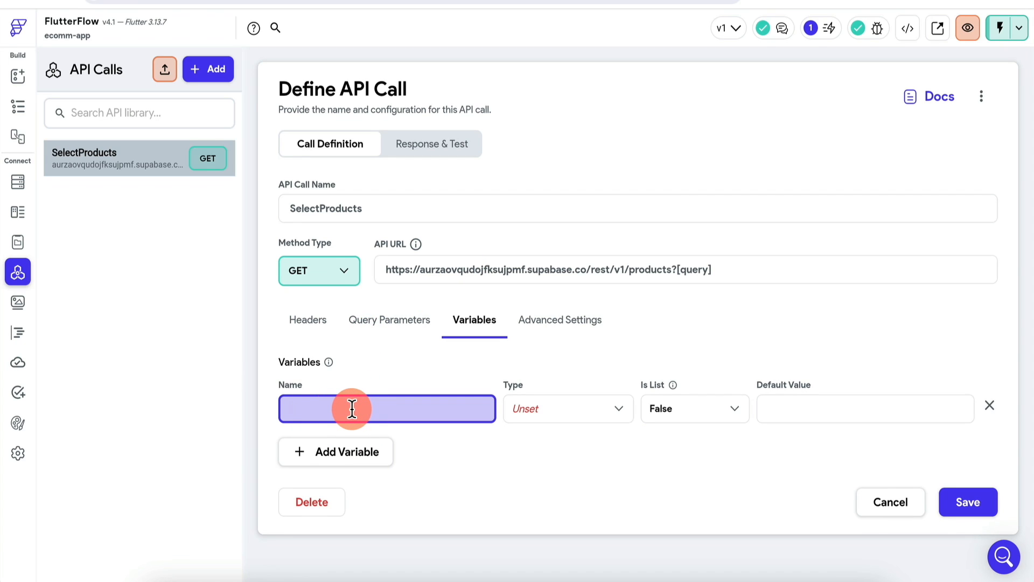
pyautogui.write('query')
pyautogui.click(561, 411)
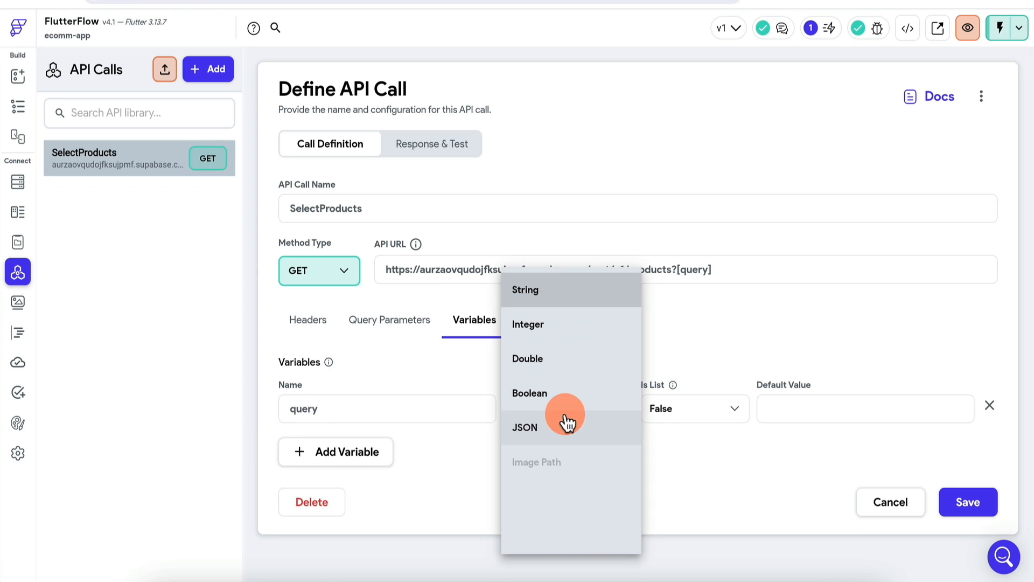
pyautogui.click(564, 295)
pyautogui.click(965, 507)
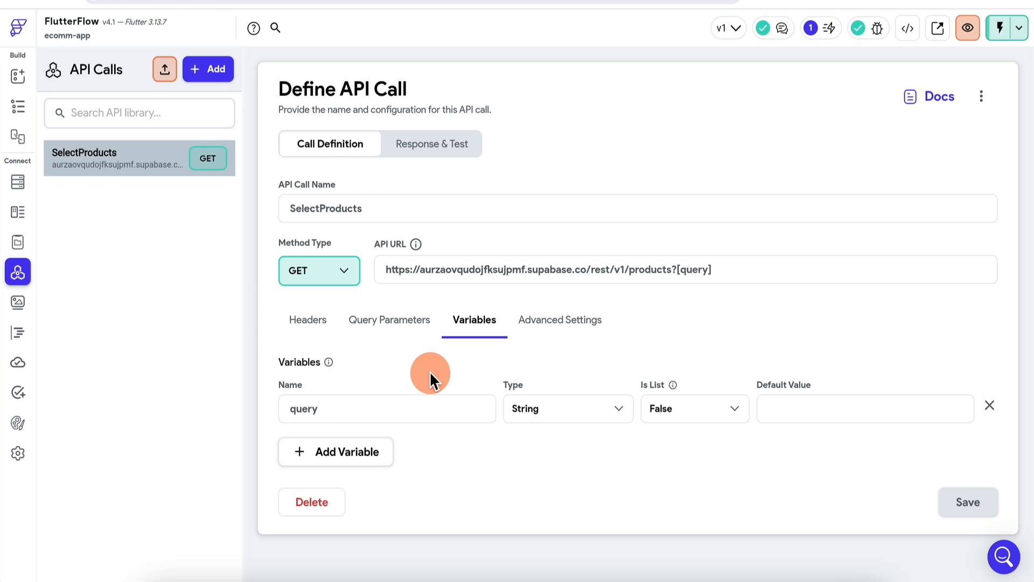
# Step: Set the query variable's test value to condition=eq.New and test the API call
pyautogui.click(436, 147)
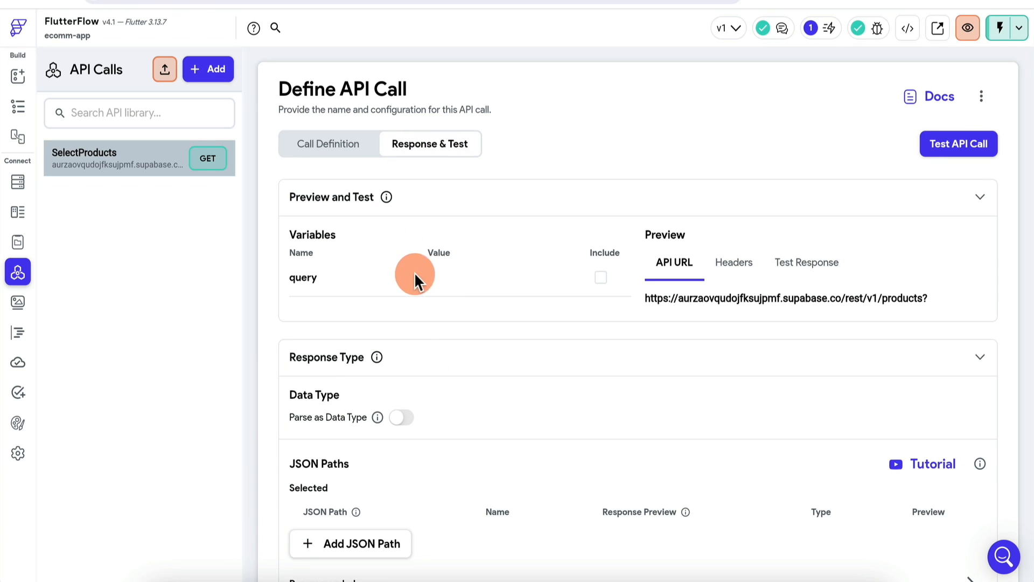
pyautogui.click(446, 276)
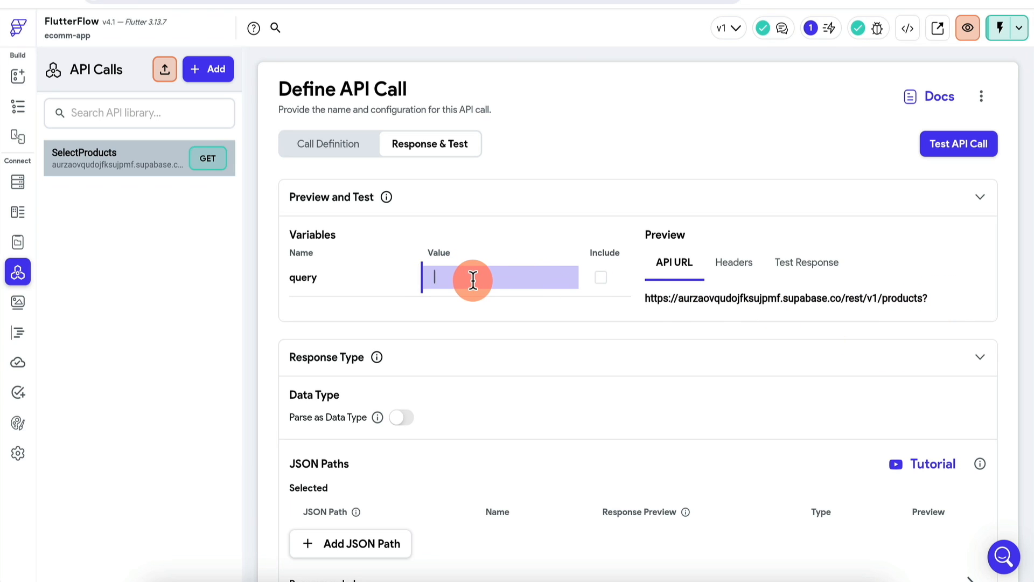
pyautogui.write('condition=')
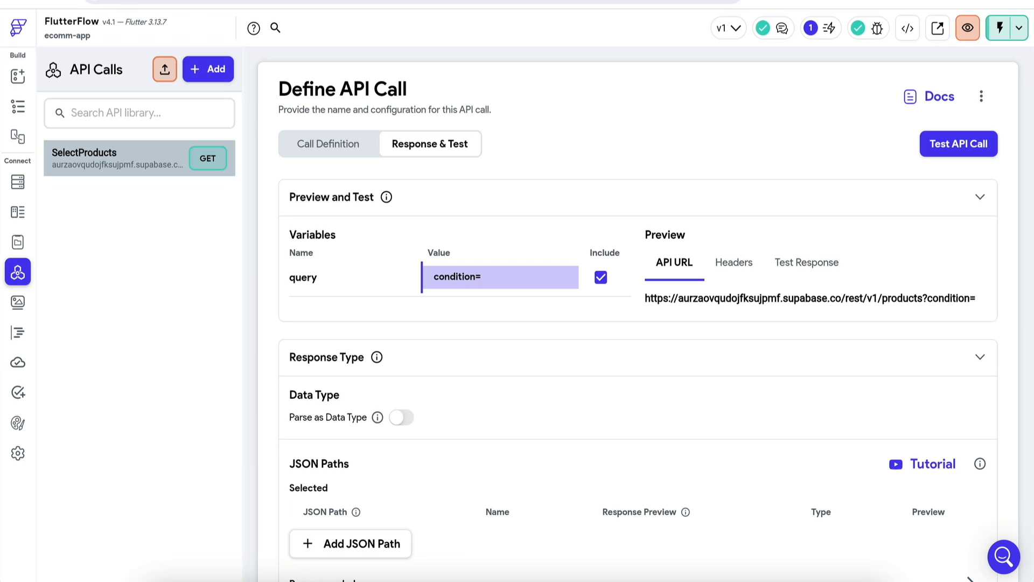
pyautogui.write('eq.New')
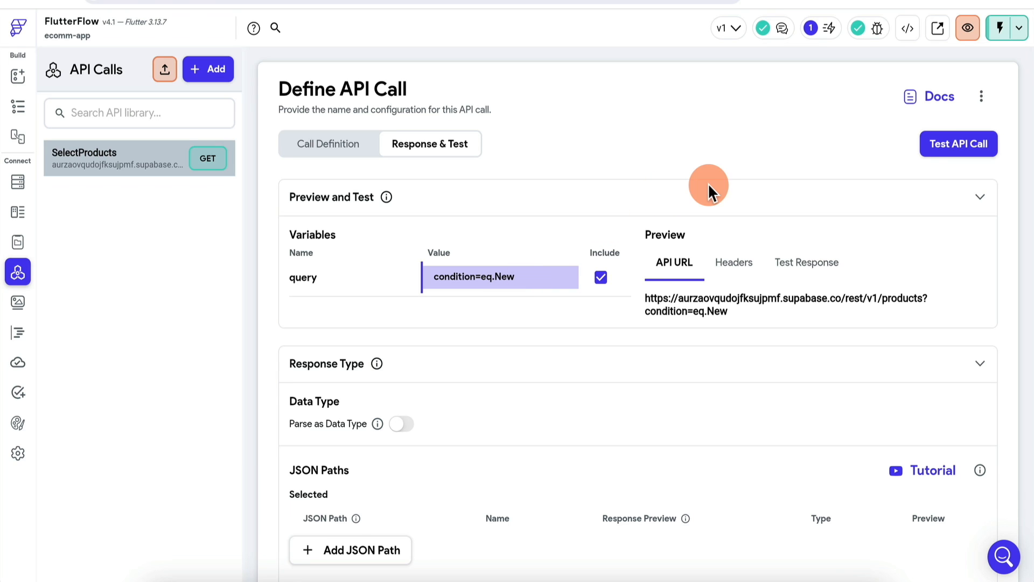
pyautogui.click(938, 144)
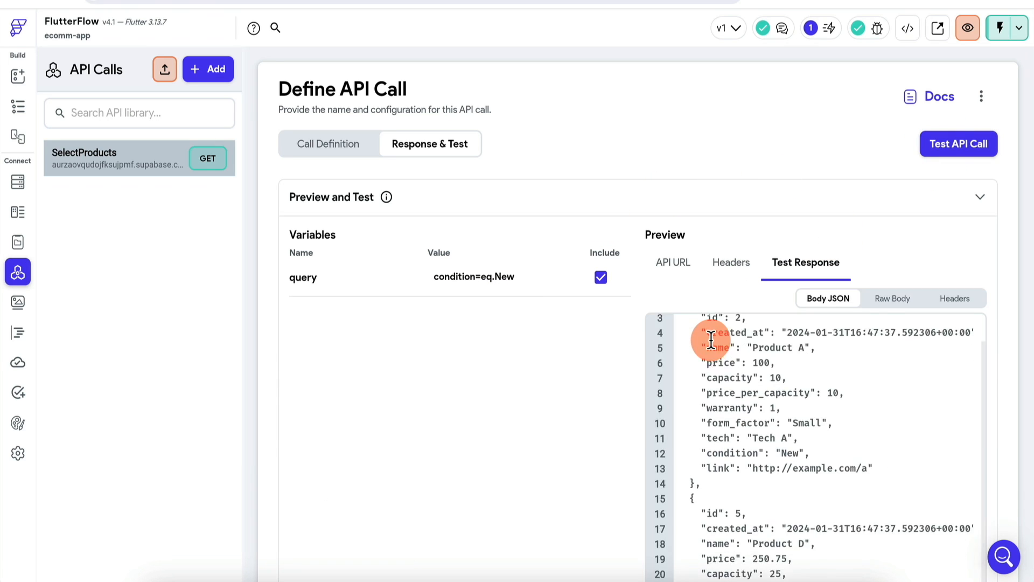
# Step: Examine the products and their conditions in the JSON body of the test response
pyautogui.scroll(-2, 710, 338)
pyautogui.scroll(3, 713, 369)
pyautogui.scroll(-3, 534, 388)
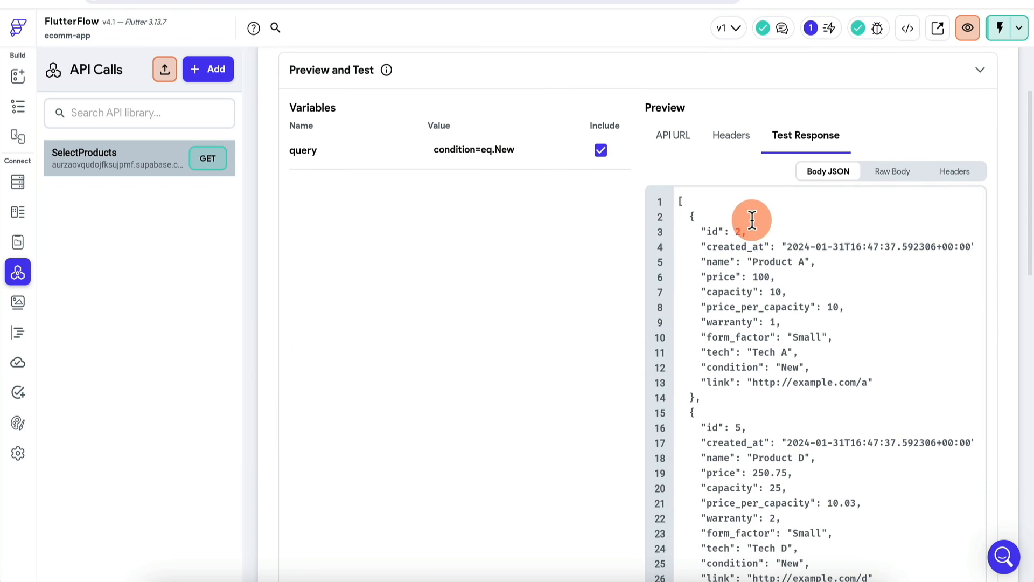
pyautogui.scroll(-2, 754, 378)
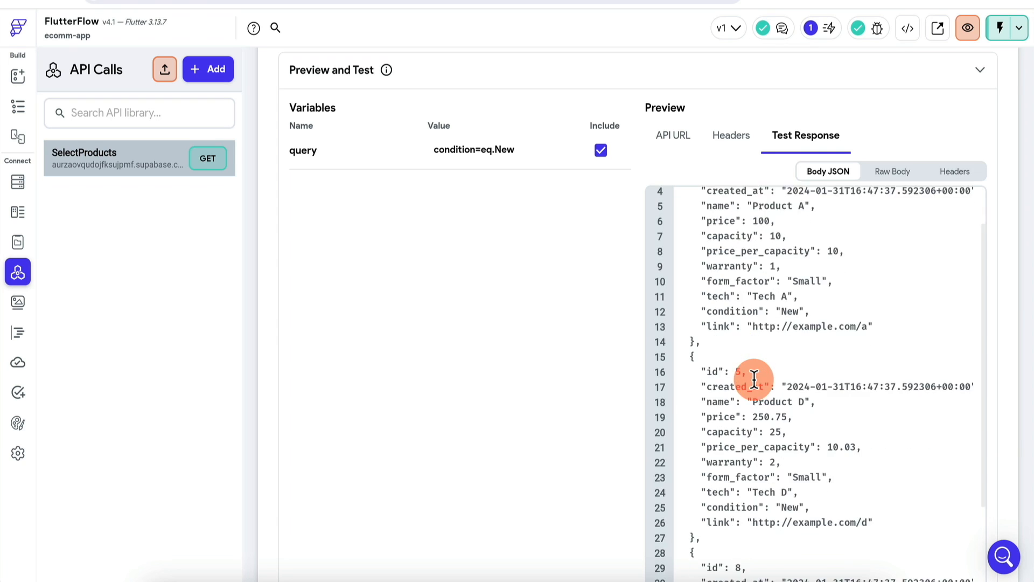
pyautogui.scroll(-3, 754, 379)
pyautogui.scroll(5, 747, 407)
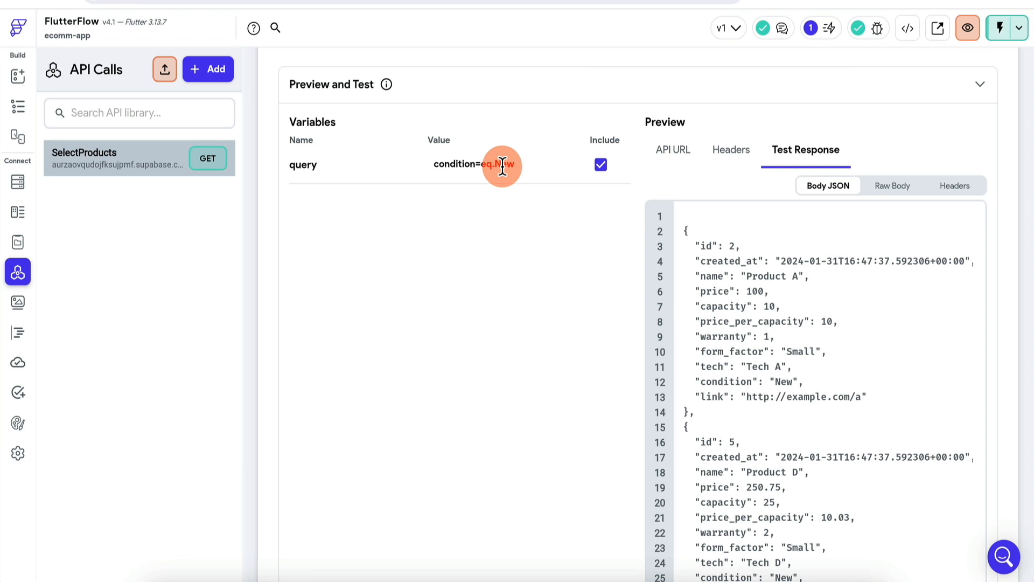
pyautogui.scroll(1, 500, 370)
pyautogui.scroll(3, 500, 371)
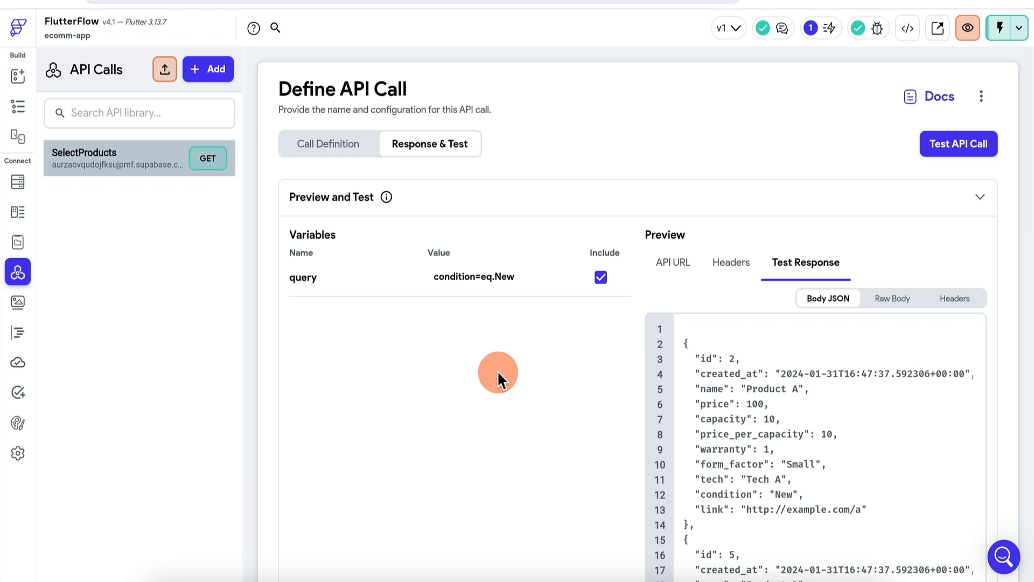
# Step: Clear the query variable's test value and test the SelectProducts API call again
pyautogui.click(356, 147)
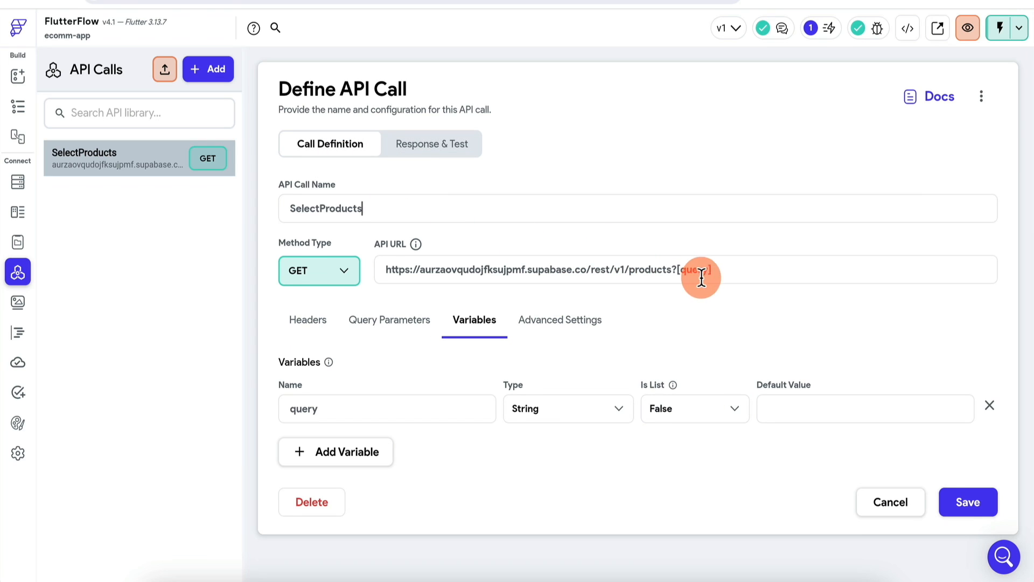
pyautogui.click(457, 156)
pyautogui.moveTo(429, 277); pyautogui.dragTo(544, 275)
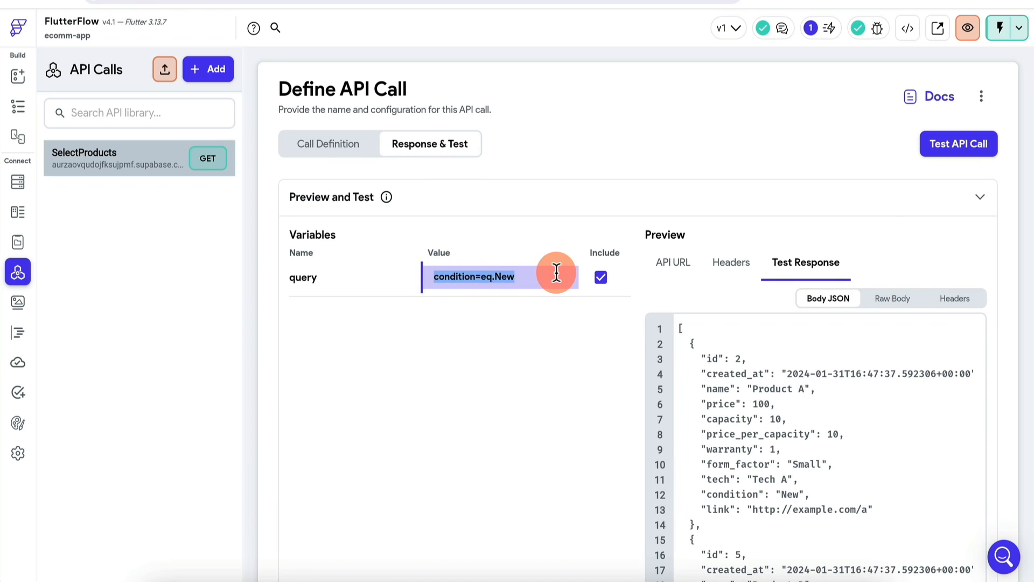
pyautogui.press('BackSpace')
pyautogui.click(946, 146)
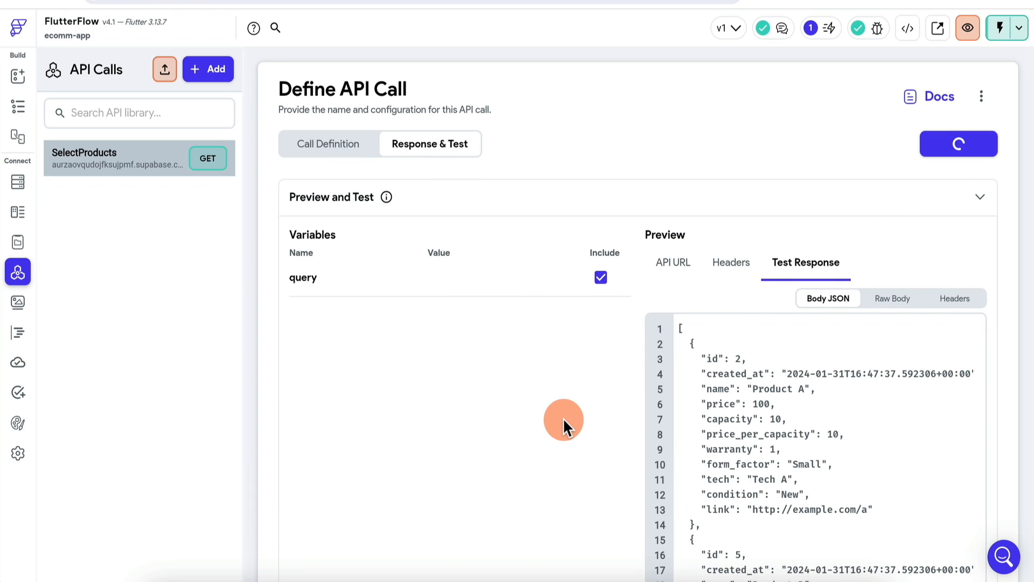
pyautogui.scroll(-2, 556, 419)
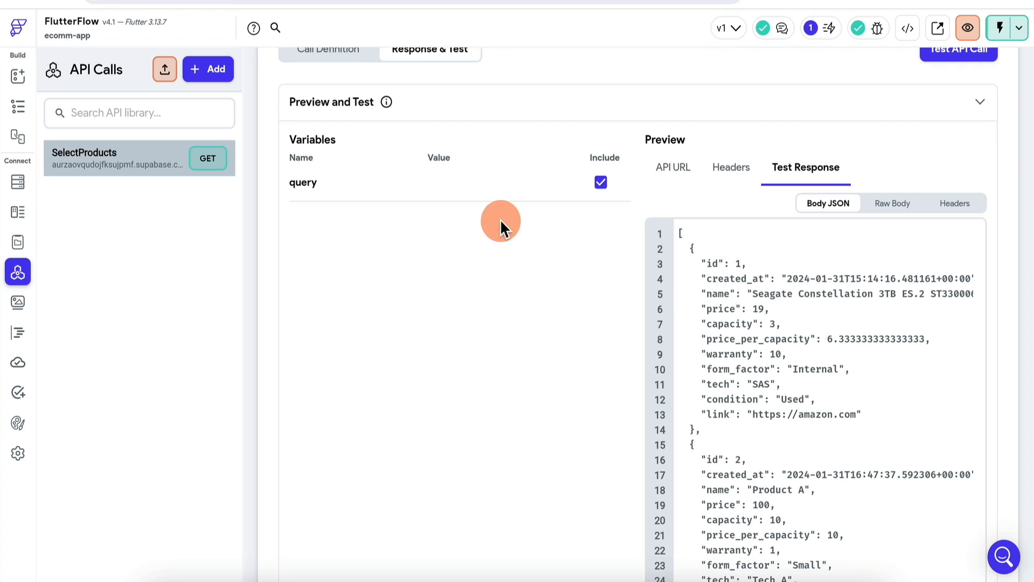
# Step: Examine the products in the test response and the API URL in the SelectProducts call definition
pyautogui.scroll(2, 475, 265)
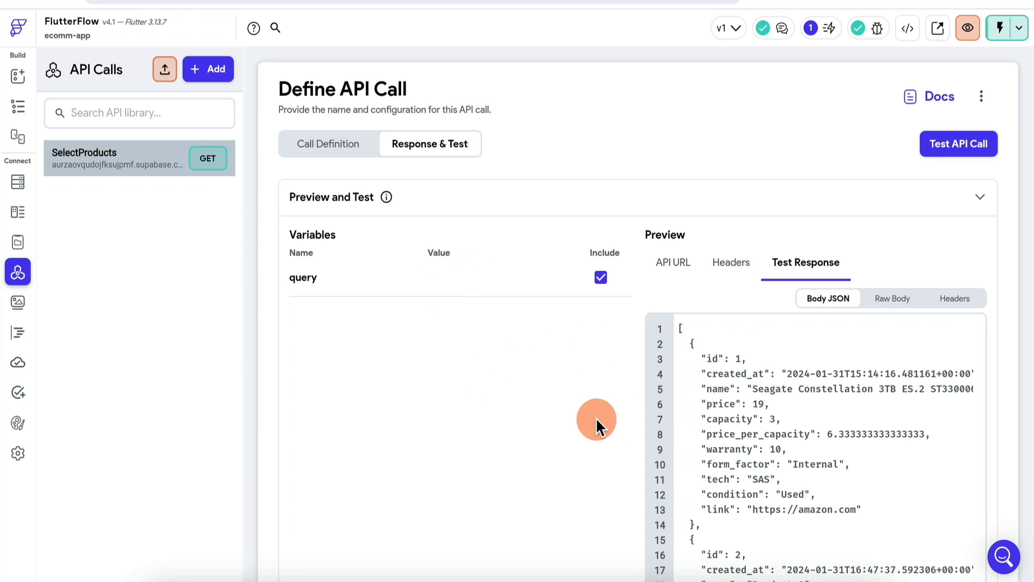
pyautogui.scroll(-3, 590, 412)
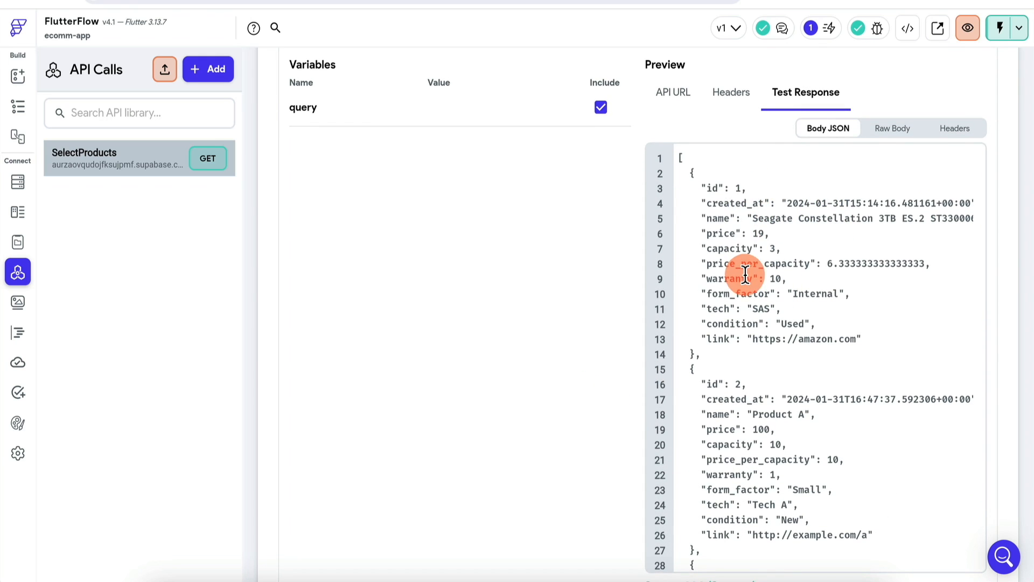
pyautogui.scroll(-5, 745, 272)
pyautogui.scroll(8, 745, 272)
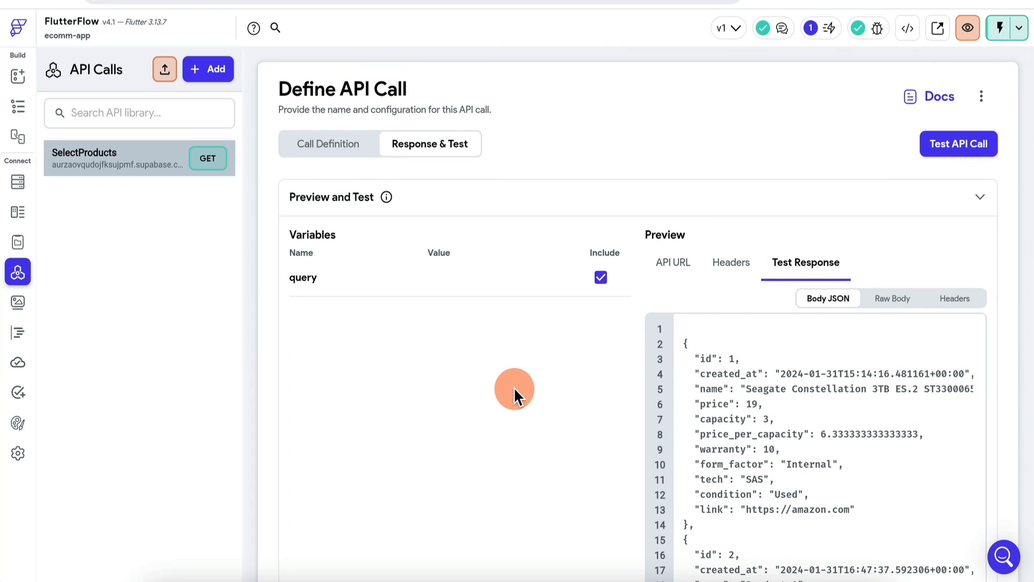
pyautogui.click(344, 146)
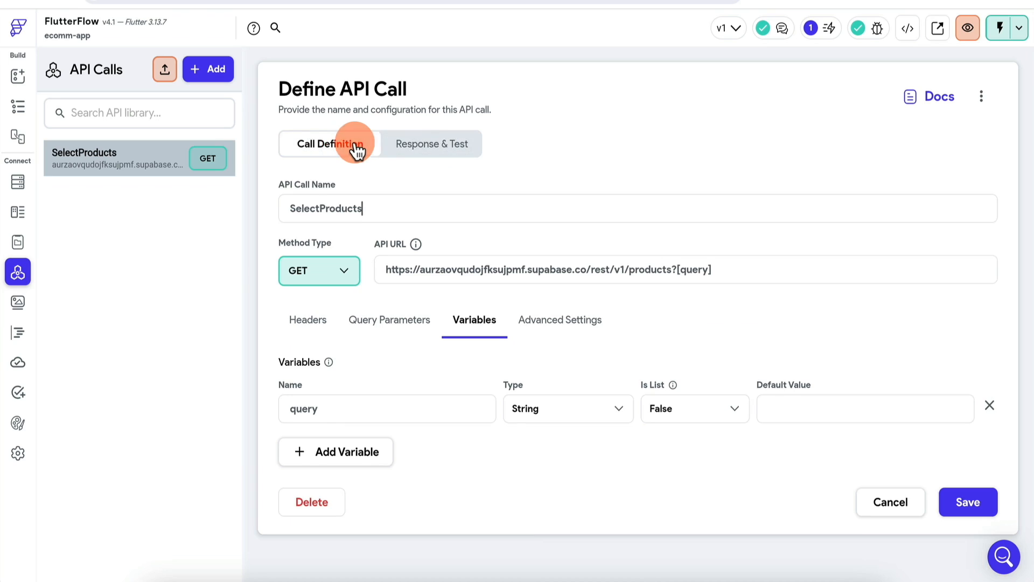
pyautogui.click(662, 216)
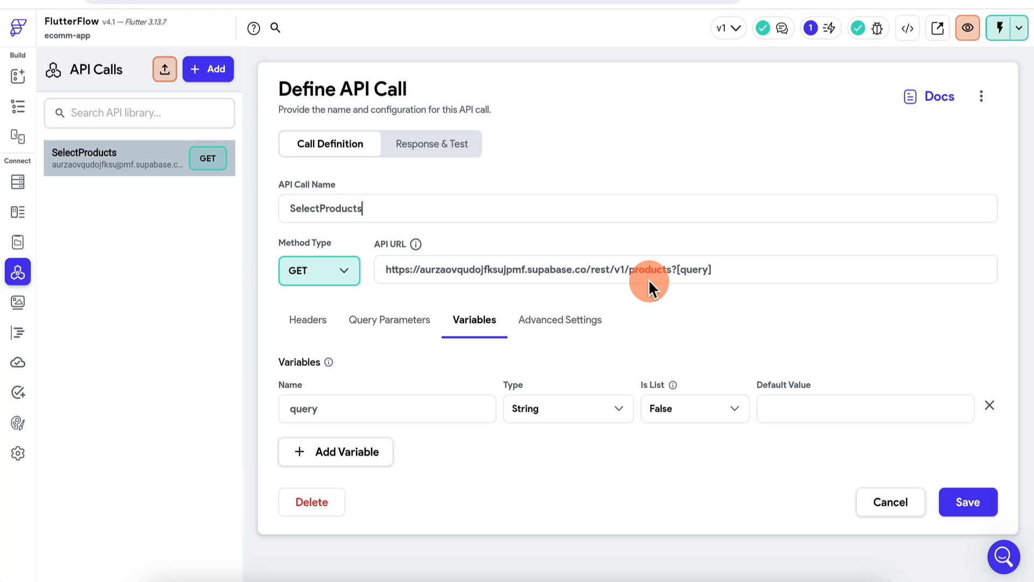
# Step: Return to the page builder and select the New checkbox tile
pyautogui.click(18, 76)
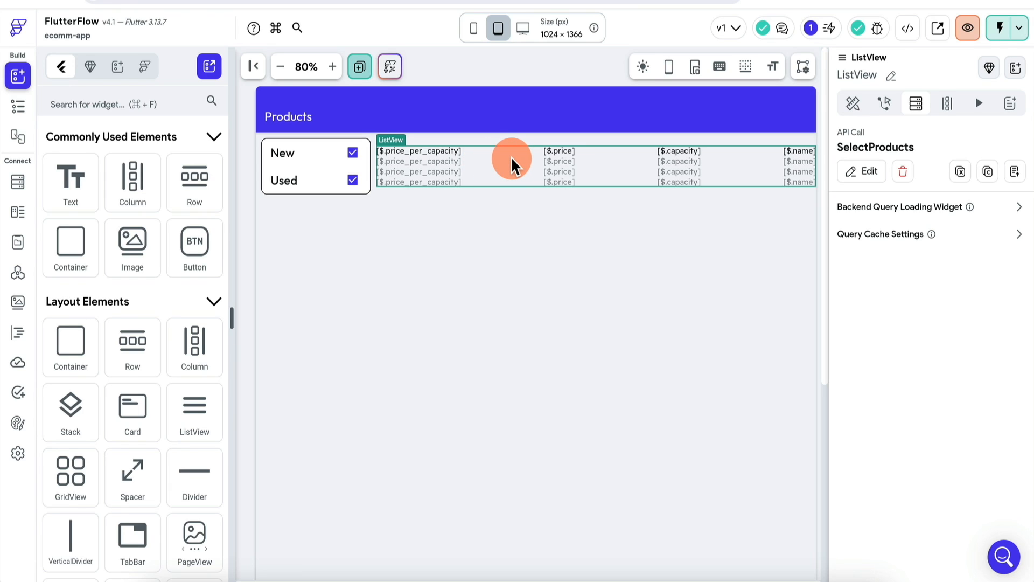
pyautogui.click(311, 154)
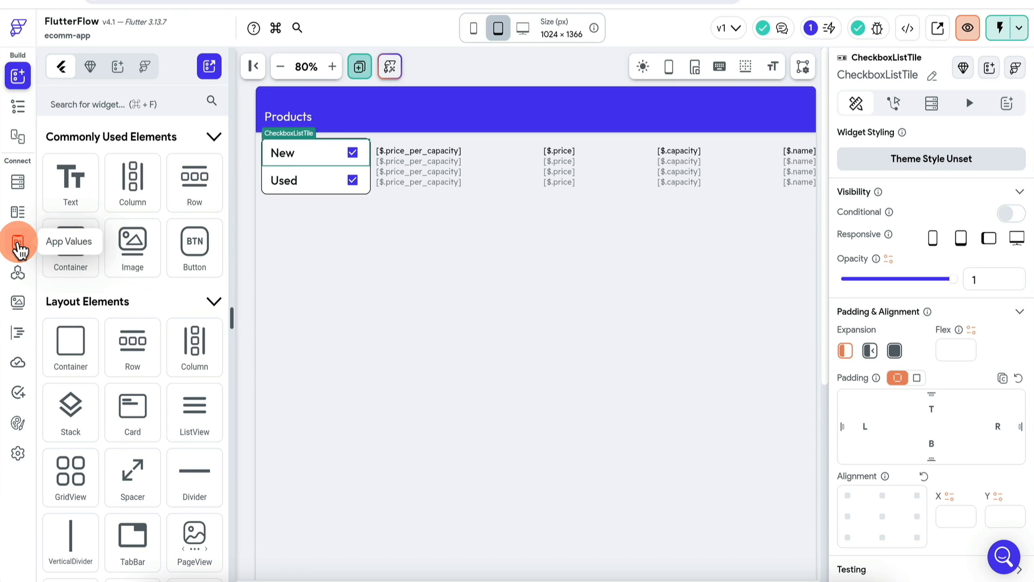
# Step: Create an app state variable named conditions as a list of String values
pyautogui.click(18, 245)
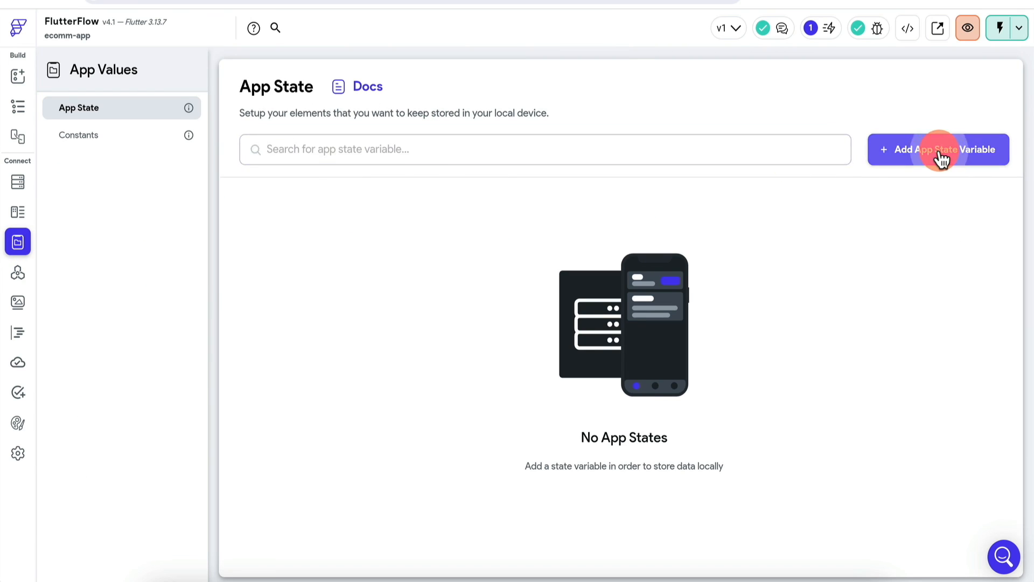
pyautogui.click(941, 157)
pyautogui.write('conditions')
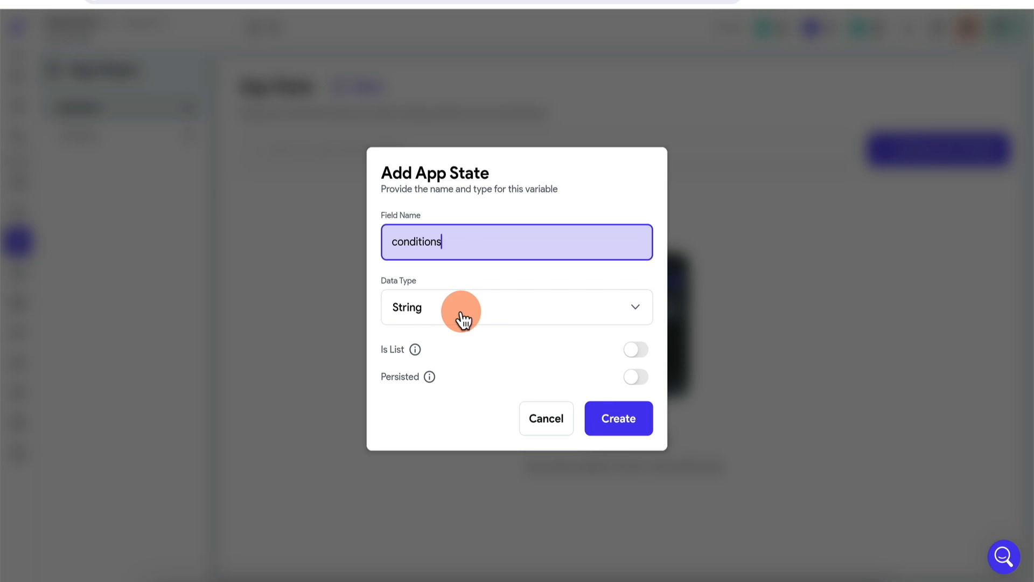
pyautogui.click(636, 350)
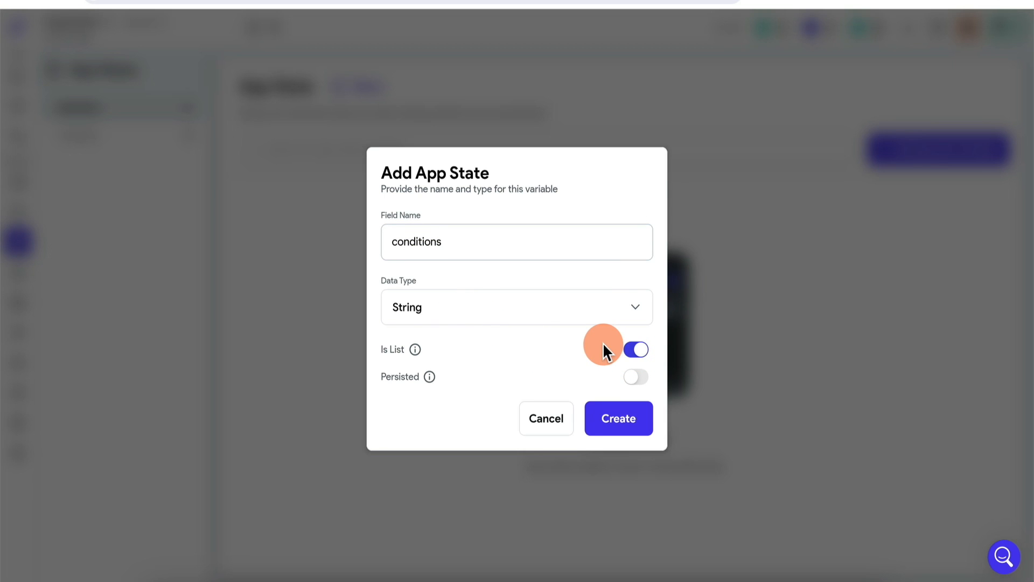
pyautogui.click(628, 430)
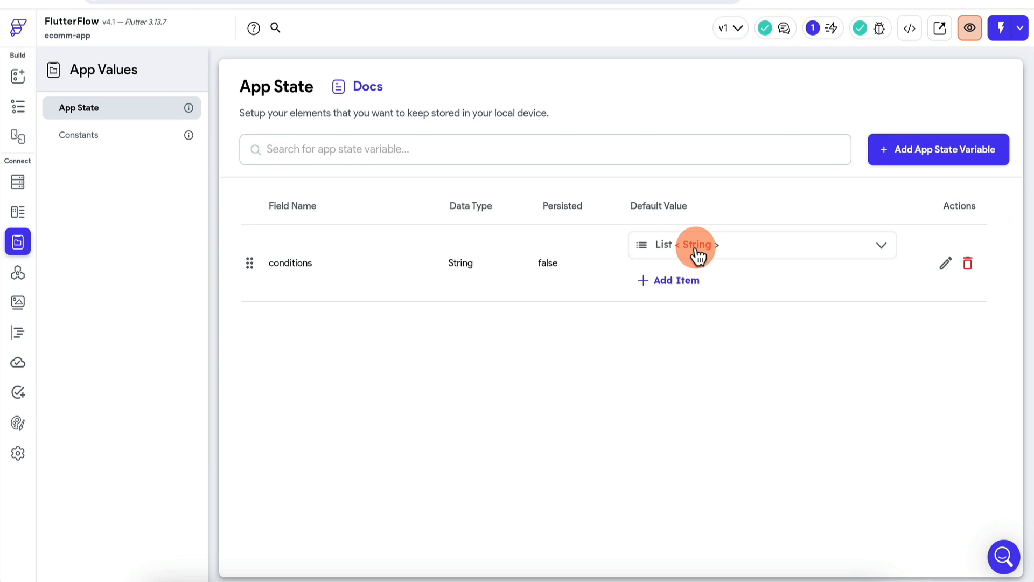
# Step: Add condition:New:eq as the first default item of the conditions app state variable
pyautogui.click(687, 285)
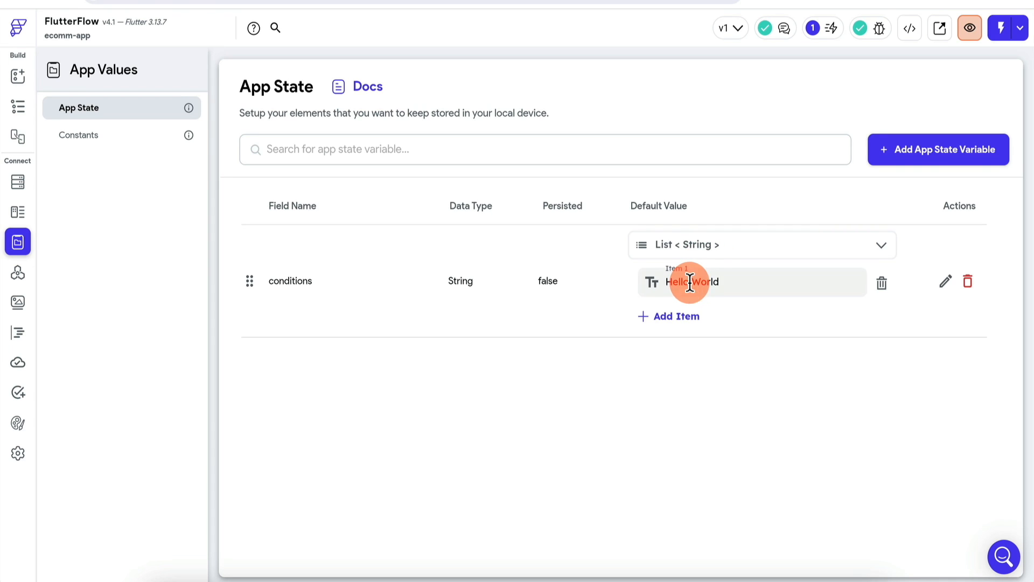
pyautogui.moveTo(752, 281); pyautogui.dragTo(654, 279)
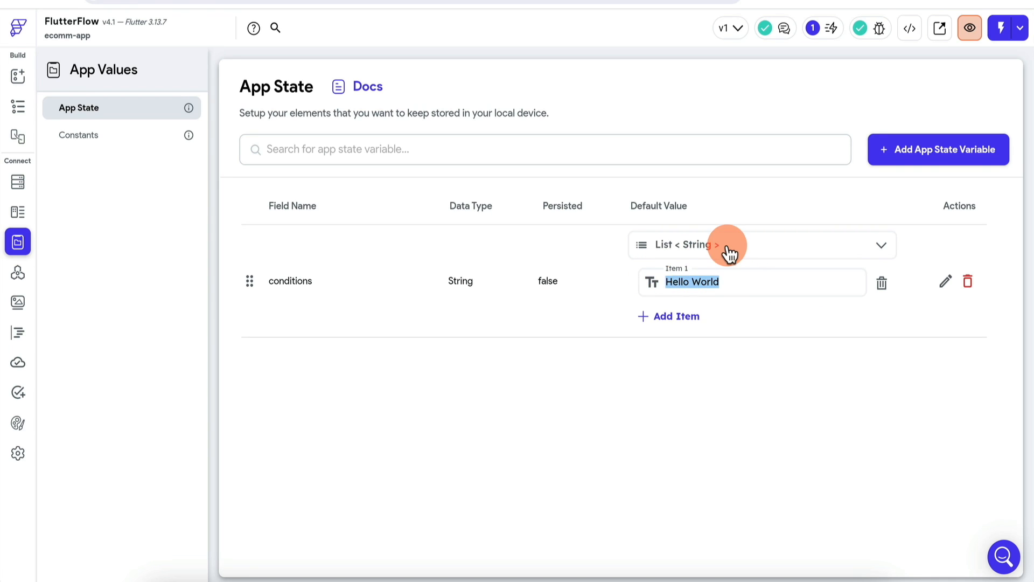
pyautogui.write('condition')
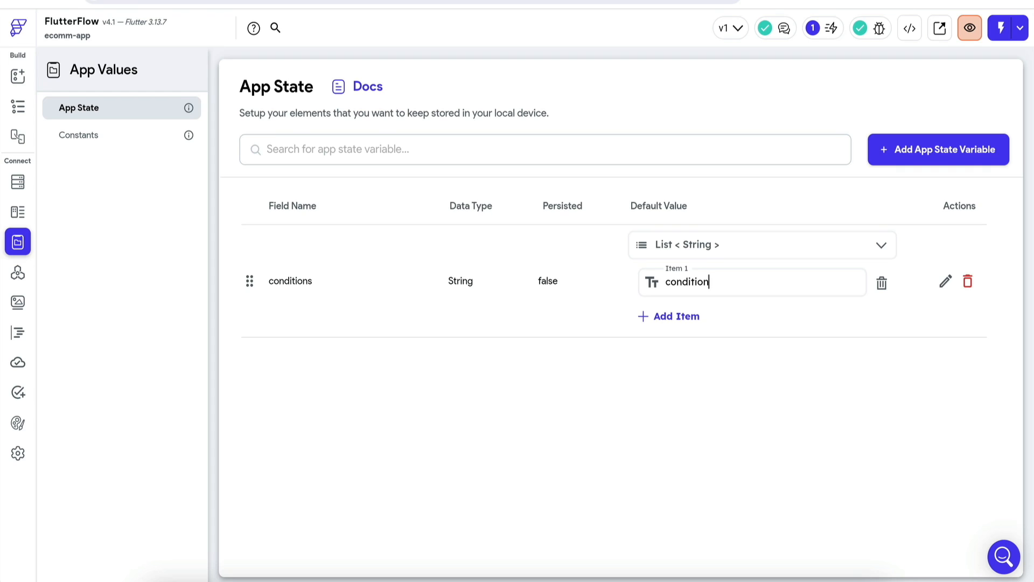
pyautogui.write(':New:eq')
pyautogui.click(716, 286)
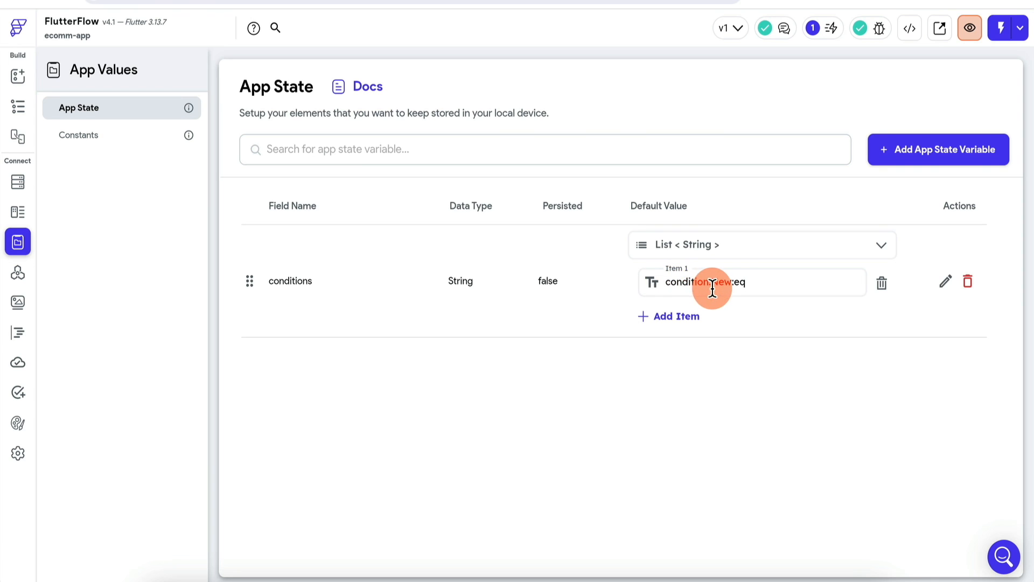
# Step: Add condition:Used:eq as the second default item of the conditions list
pyautogui.click(680, 318)
pyautogui.moveTo(739, 318); pyautogui.dragTo(641, 316)
pyautogui.write('cond')
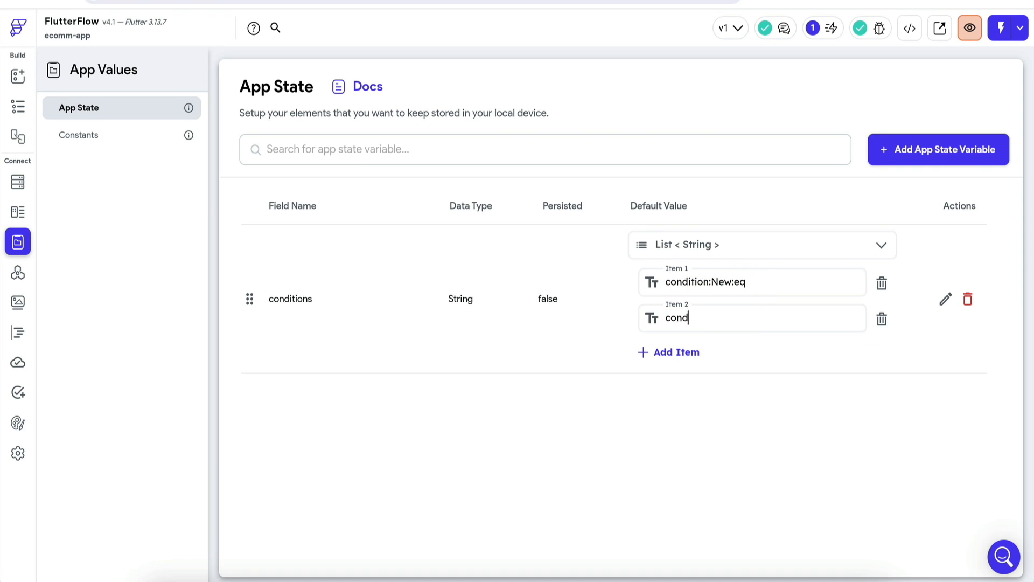
pyautogui.write('ition:Users')
pyautogui.press('BackSpace')
pyautogui.write(':eq')
pyautogui.click(732, 319)
pyautogui.press('BackSpace')
pyautogui.write('d')
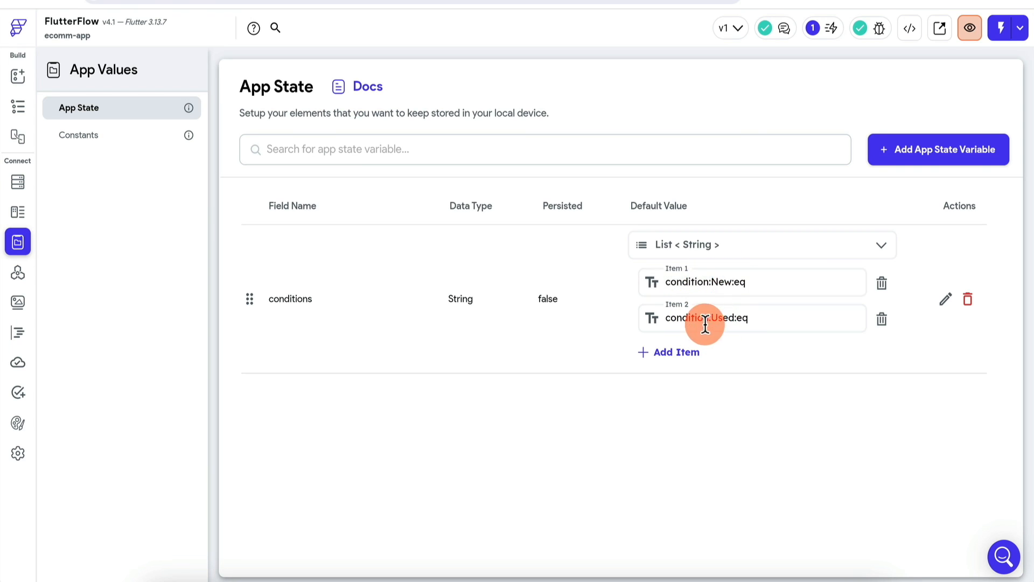
pyautogui.click(686, 282)
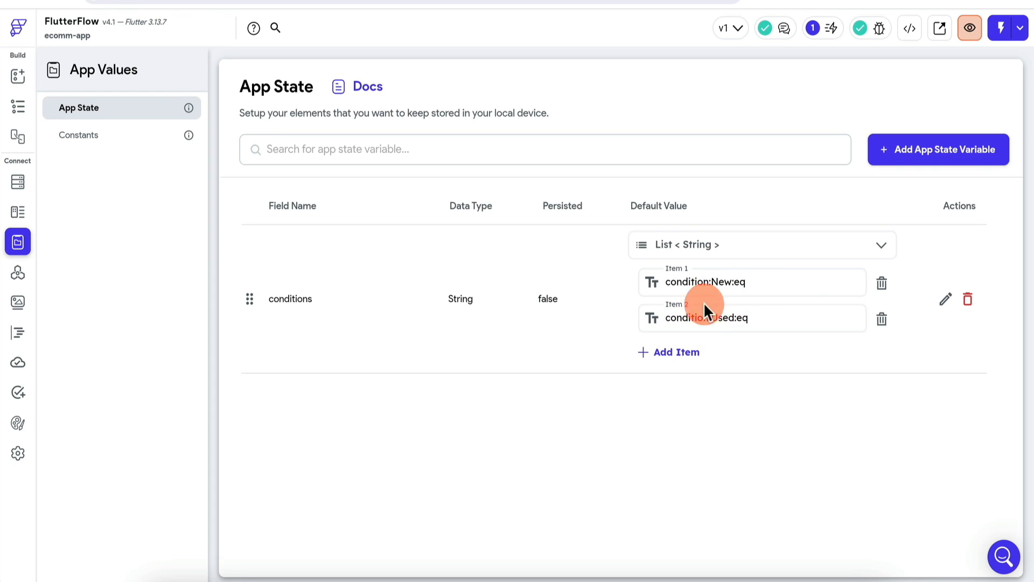
# Step: Add source:amazon.com:eq as the third default item of the conditions list
pyautogui.click(683, 356)
pyautogui.moveTo(725, 353); pyautogui.dragTo(675, 353)
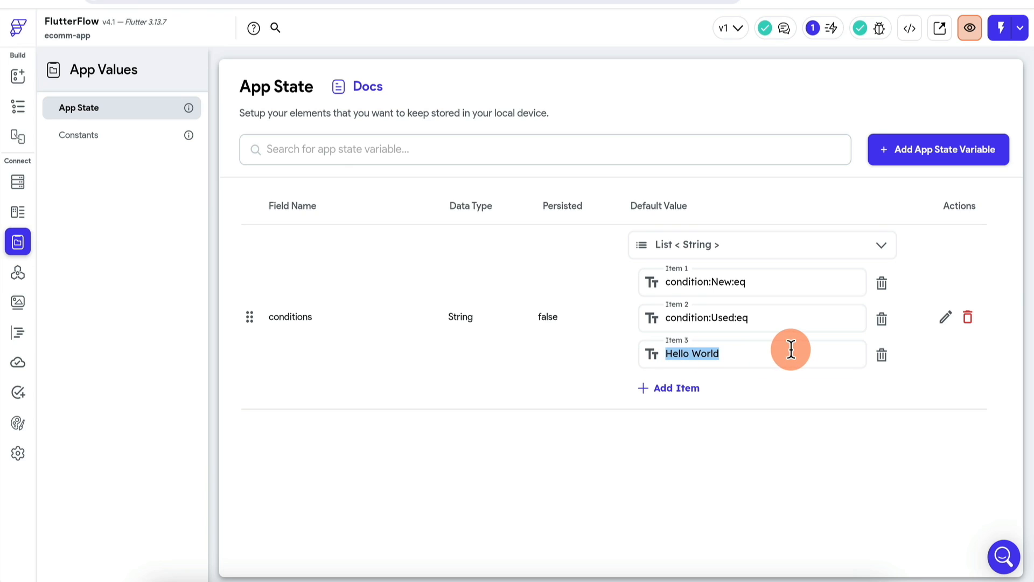
pyautogui.write('source')
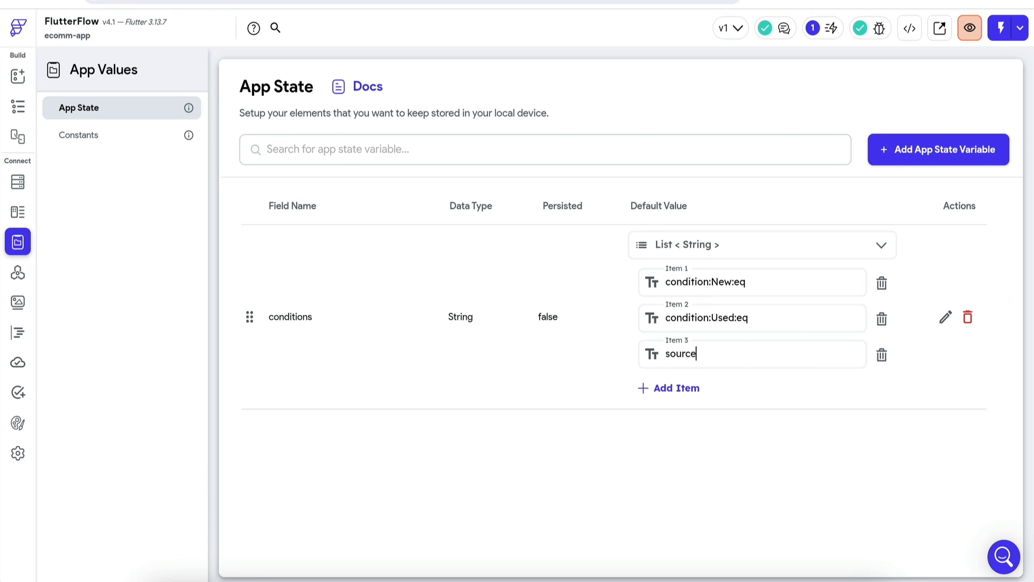
pyautogui.write(':qmazon.com:eq')
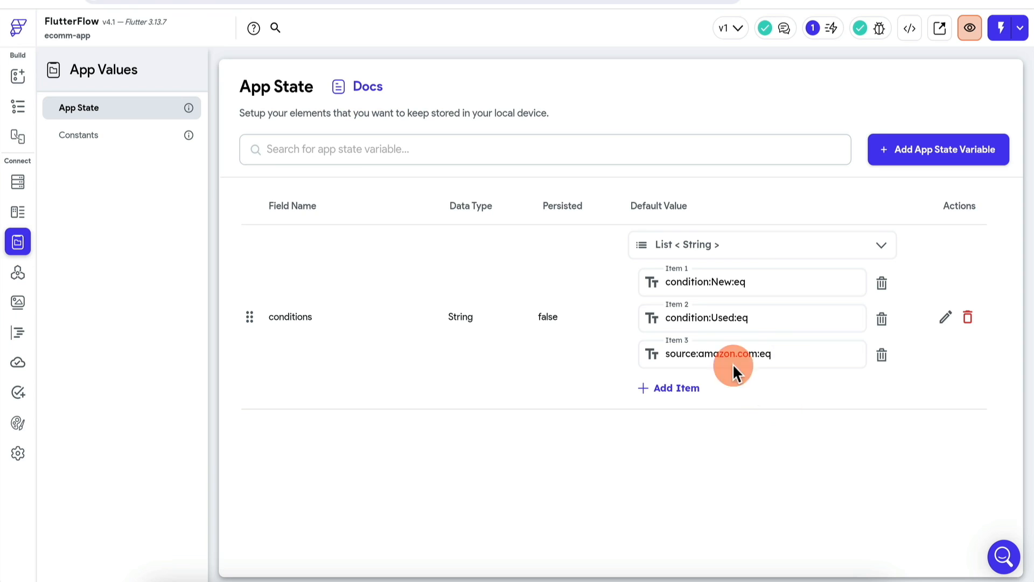
# Step: Add an Update App State action to the New checkbox tile for On Toggled On
pyautogui.click(18, 106)
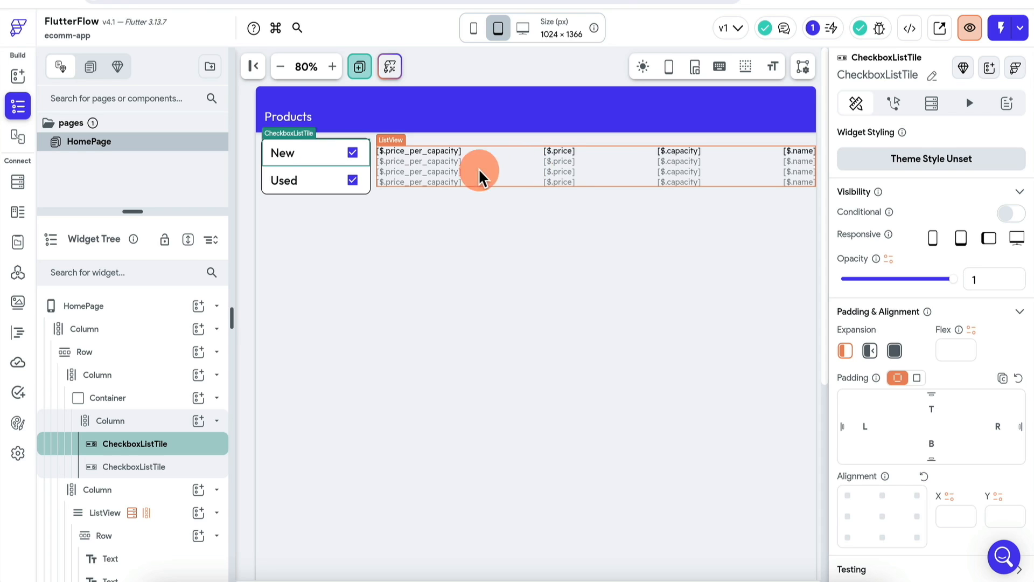
pyautogui.click(324, 154)
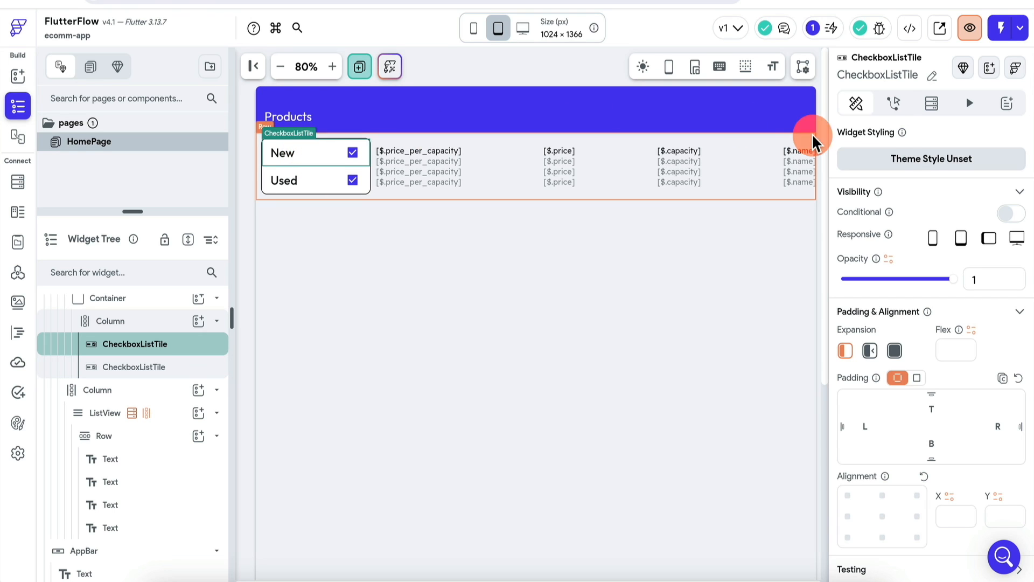
pyautogui.click(894, 103)
pyautogui.click(930, 261)
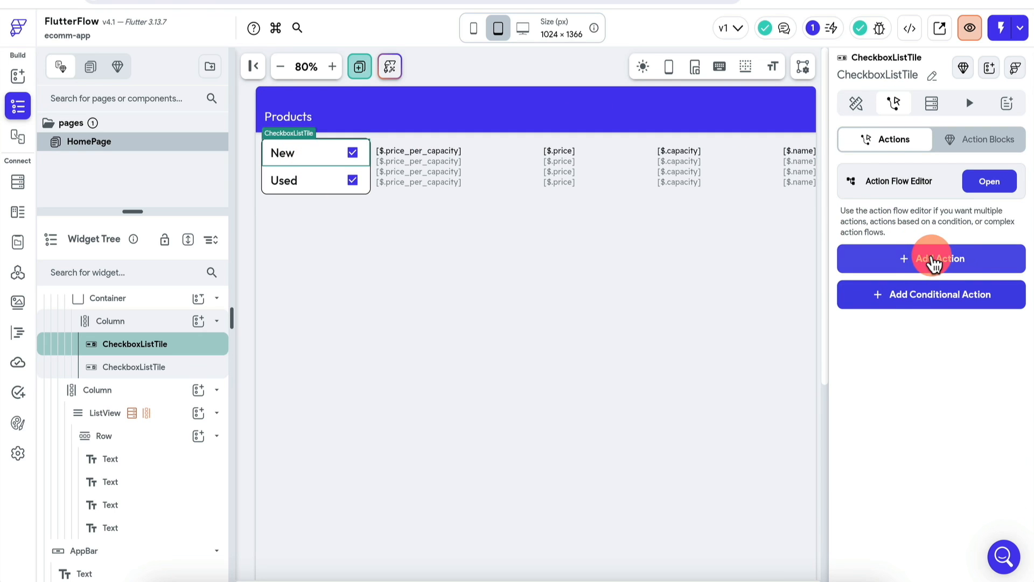
pyautogui.click(989, 181)
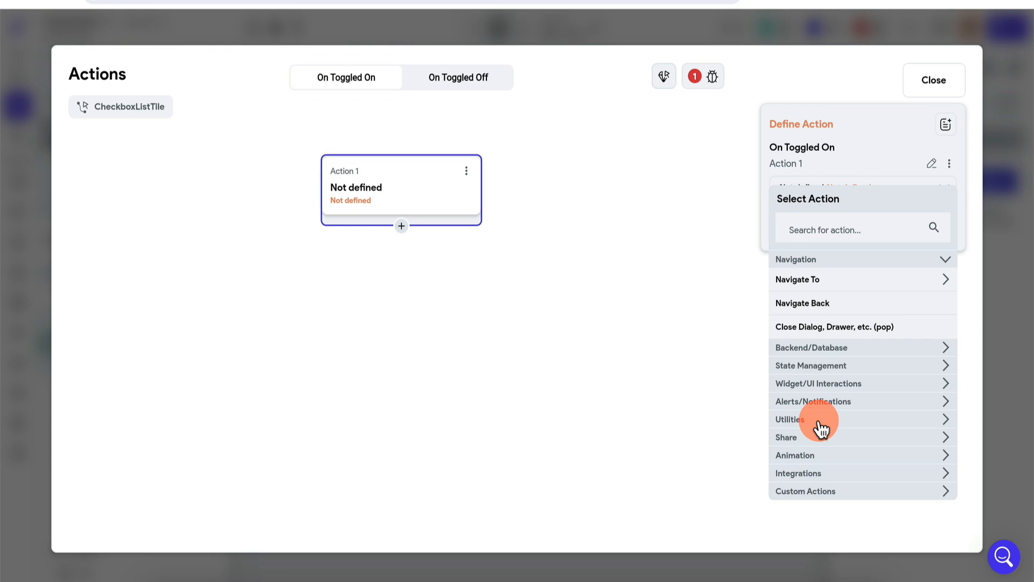
pyautogui.click(851, 224)
pyautogui.write('upd')
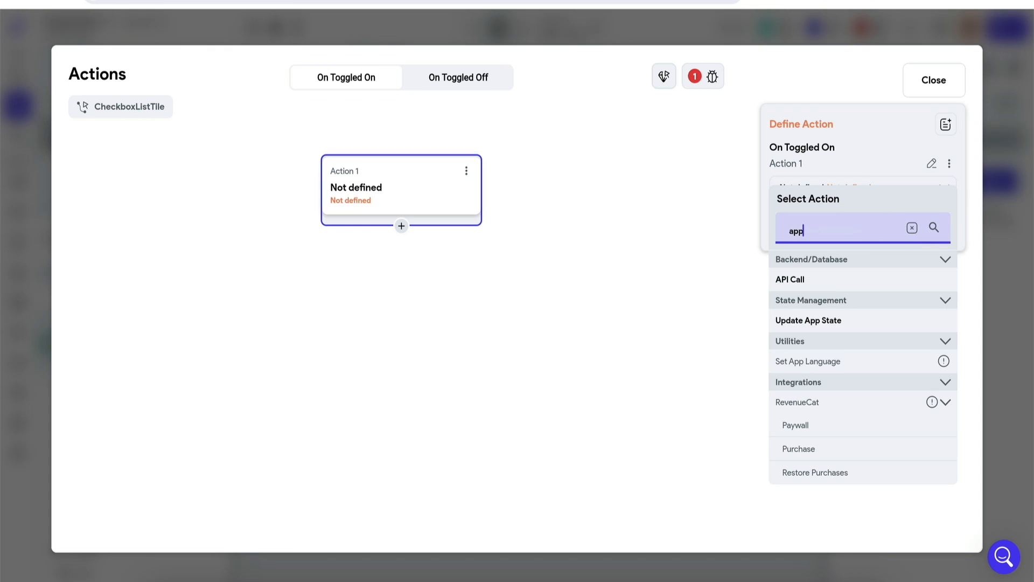
pyautogui.click(838, 319)
# Step: Set the On Toggled On action to update the conditions field with Add to List and the value condition:New:eq
pyautogui.click(838, 246)
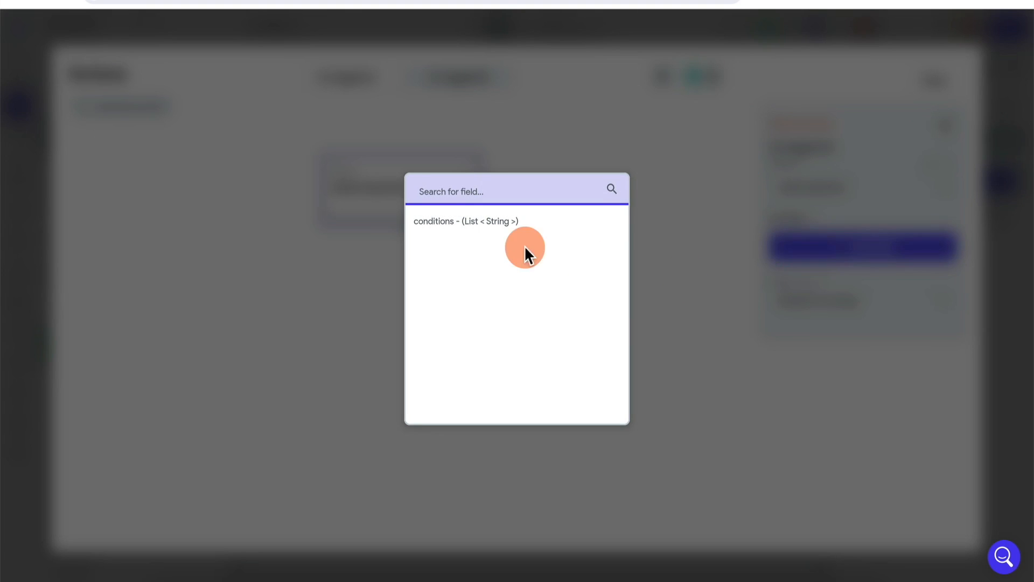
pyautogui.click(476, 226)
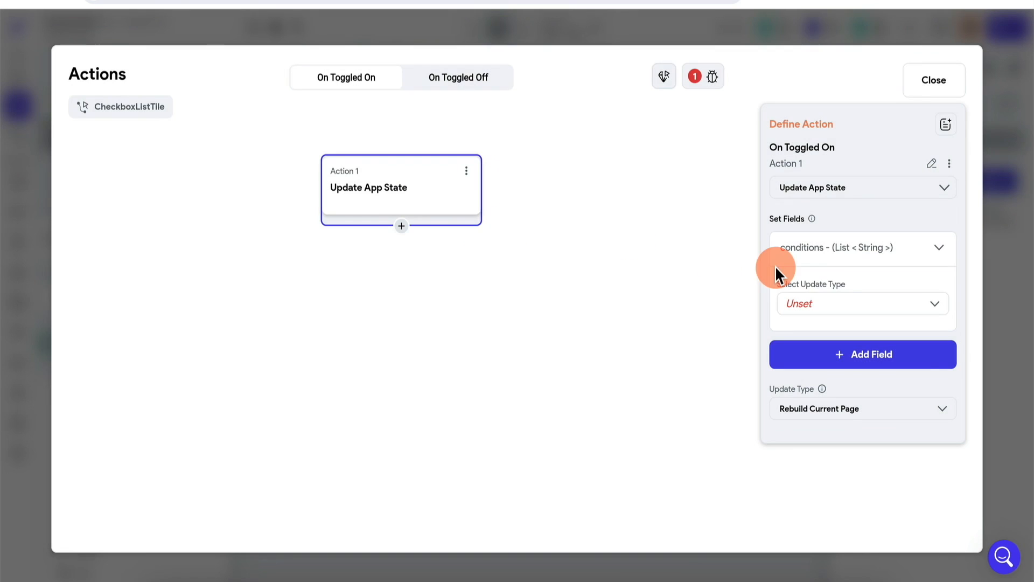
pyautogui.click(839, 307)
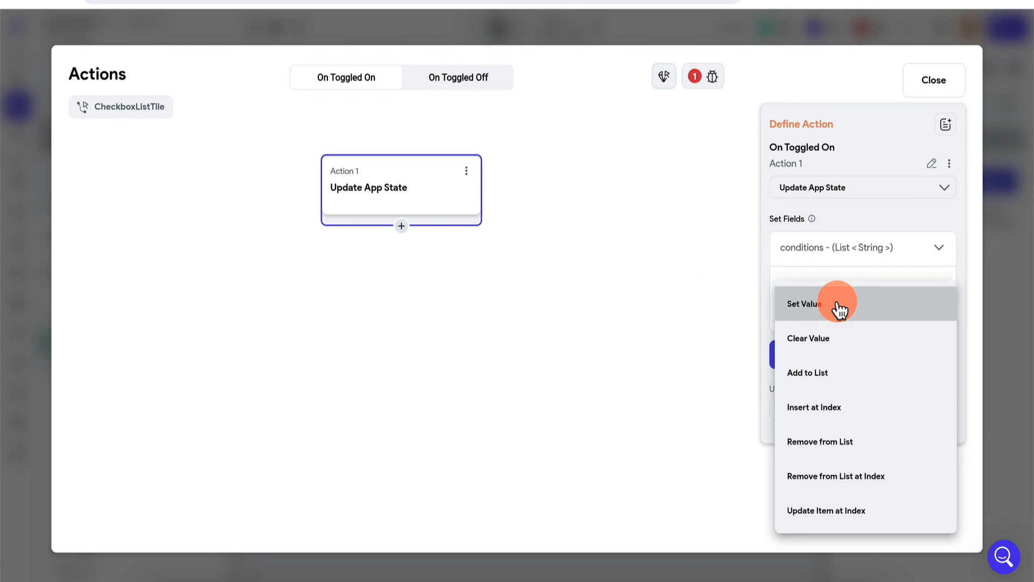
pyautogui.click(827, 377)
pyautogui.click(830, 351)
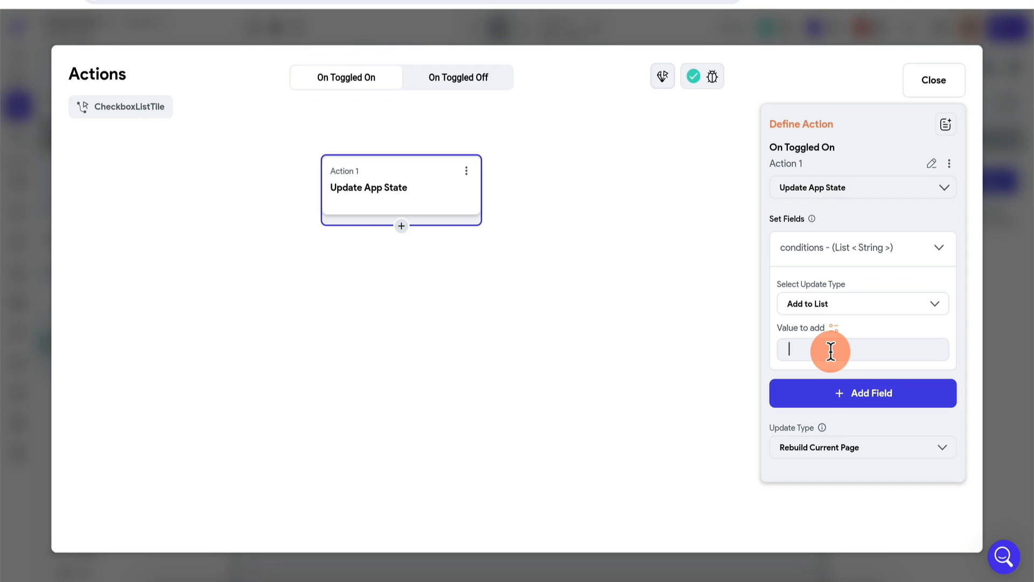
pyautogui.write('condition:New:eq')
pyautogui.hotkey('ctrl', 'a')
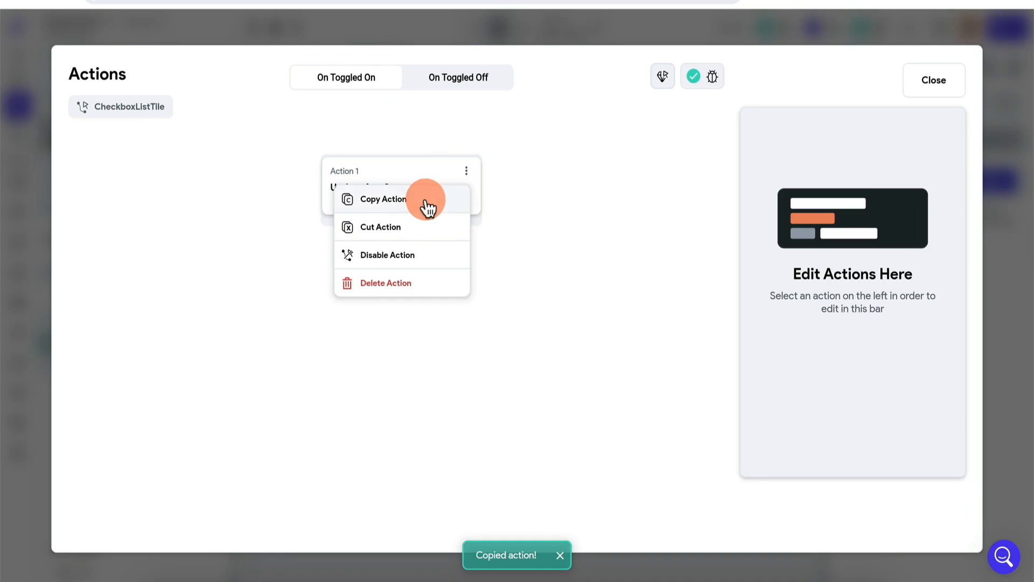
# Step: Copy the Update App State action from On Toggled On into On Toggled Off
pyautogui.click(426, 203)
pyautogui.click(473, 86)
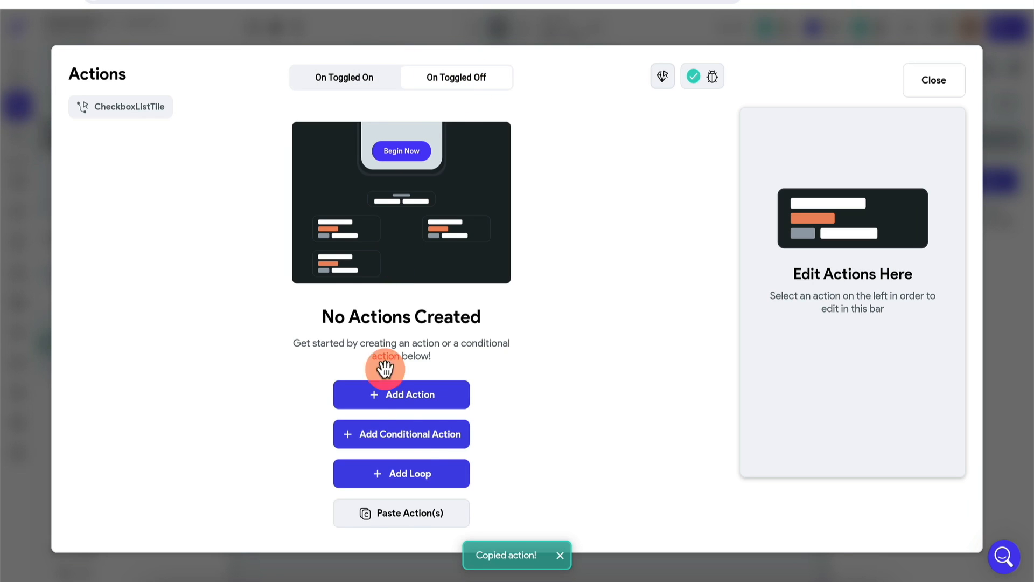
pyautogui.click(416, 515)
pyautogui.click(404, 178)
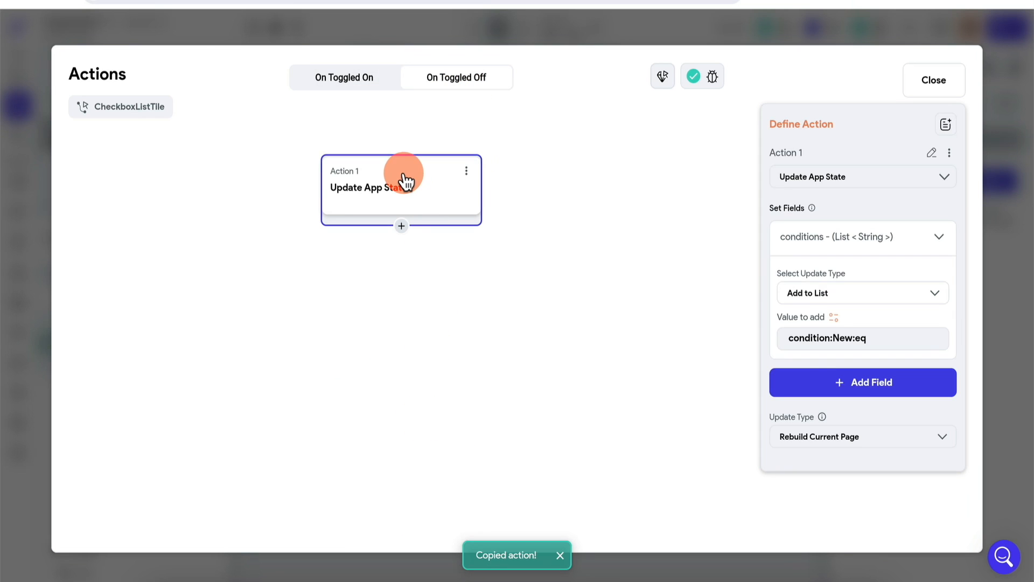
# Step: Change the On Toggled Off action's update type to Remove from List with the value condition:New:eq
pyautogui.click(848, 298)
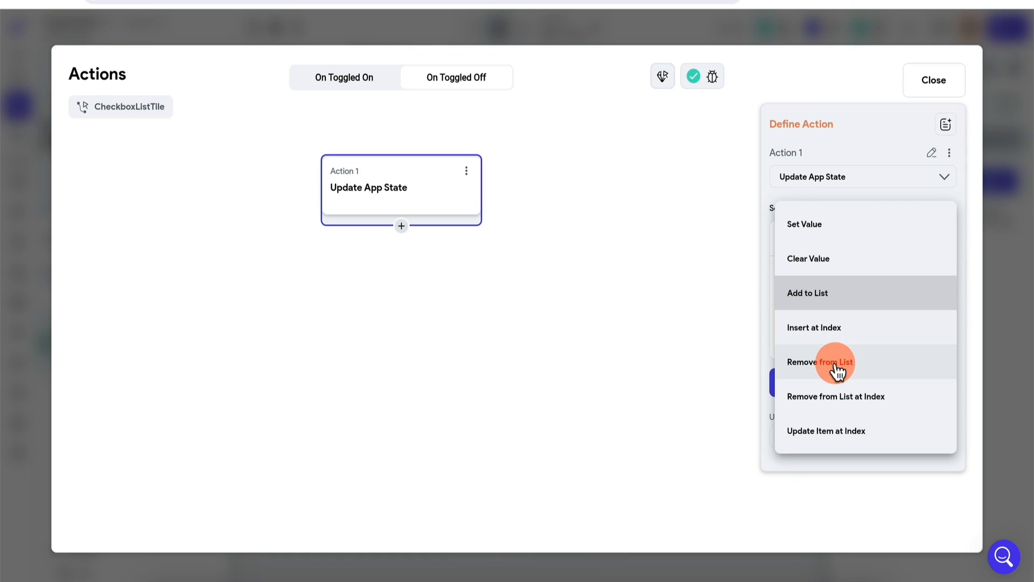
pyautogui.click(836, 364)
pyautogui.click(831, 340)
pyautogui.hotkey('ctrl', 'v')
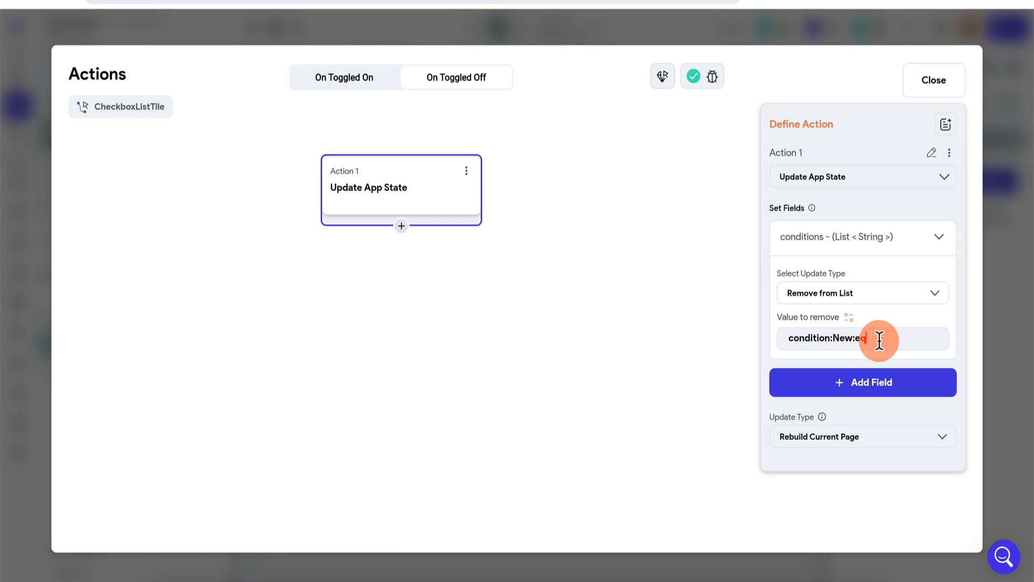
# Step: Compare the New checkbox tile's On Toggled On and On Toggled Off actions, and close the action editor
pyautogui.click(344, 77)
pyautogui.click(396, 178)
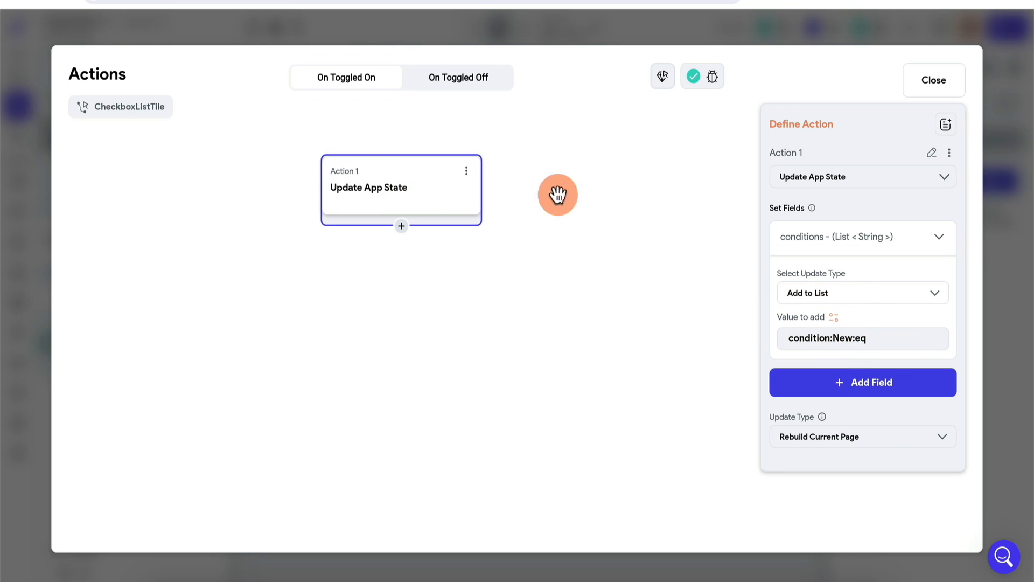
pyautogui.click(476, 82)
pyautogui.click(438, 173)
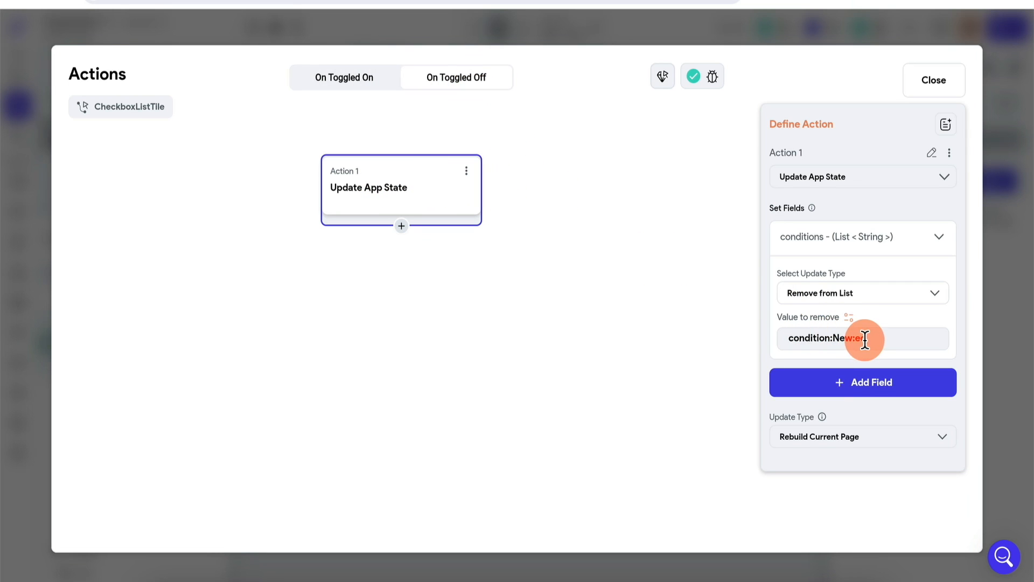
pyautogui.click(1022, 318)
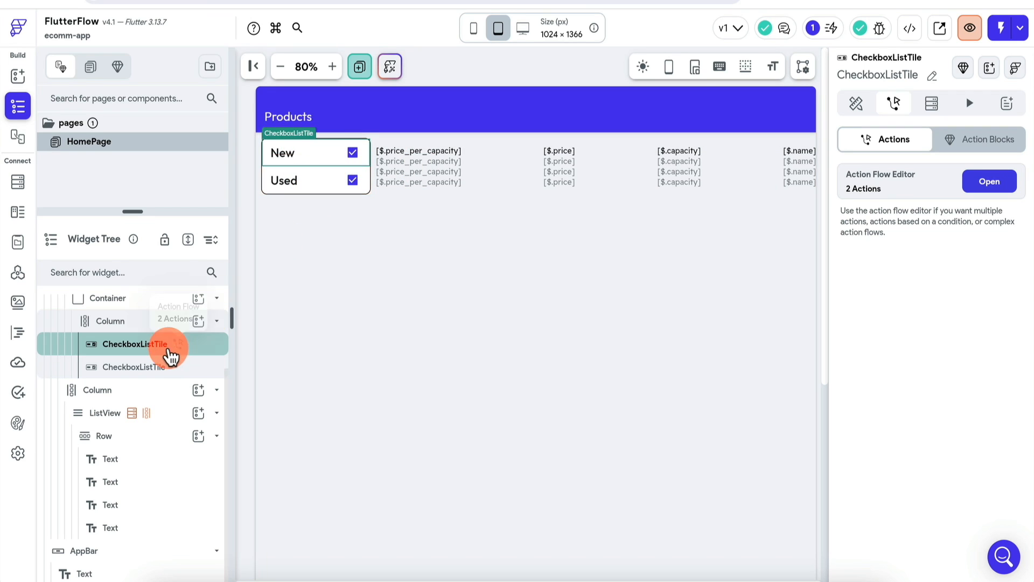
# Step: Paste the copied Update App State action into the Used checkbox tile's On Toggled On flow
pyautogui.click(162, 377)
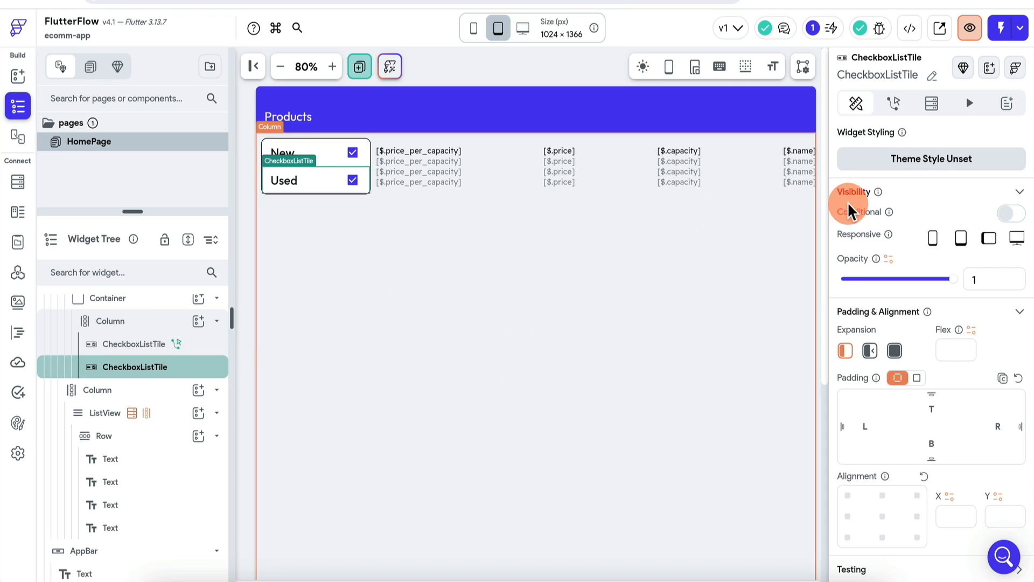
pyautogui.click(894, 102)
pyautogui.click(990, 181)
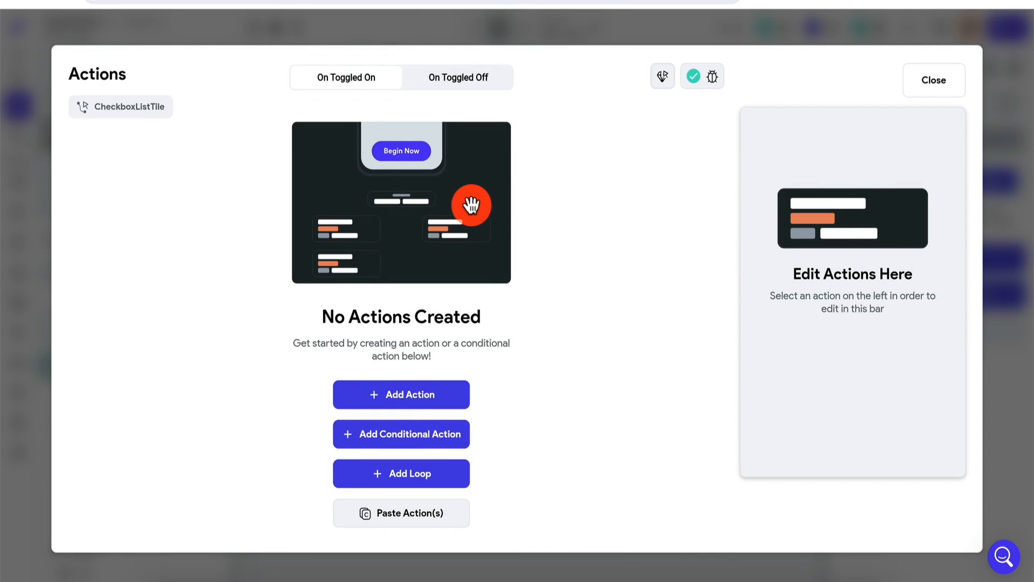
pyautogui.click(424, 528)
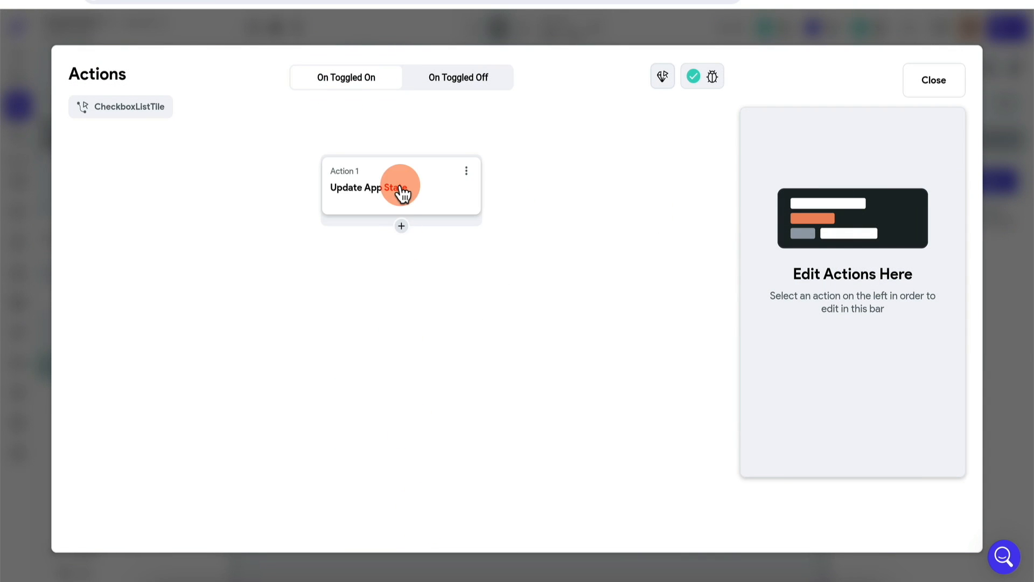
# Step: Change the Used tile's On Toggled On action so the value to add is condition:Used:eq
pyautogui.click(403, 191)
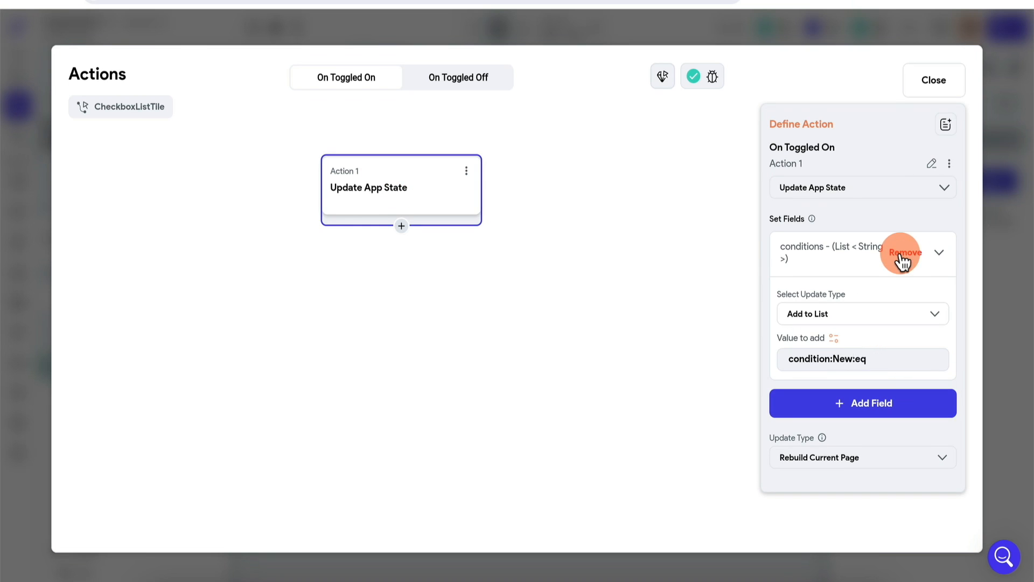
pyautogui.press('BackSpace')
pyautogui.press('BackSpace')
pyautogui.press('BackSpace')
pyautogui.write('Used')
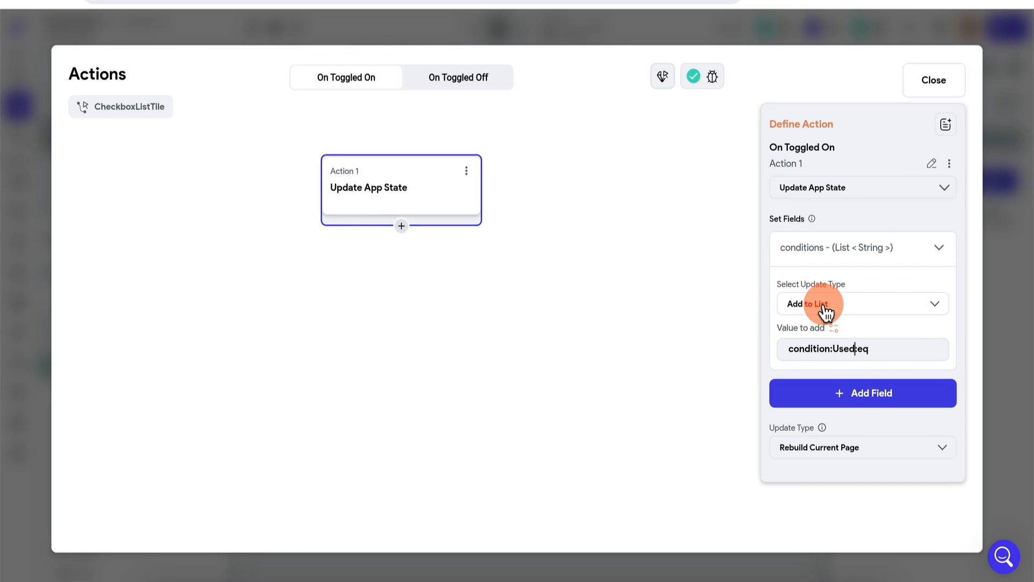
# Step: Paste the action into the Used tile's On Toggled Off flow and make it Remove from List with the value condition:Used:eq
pyautogui.click(462, 82)
pyautogui.click(411, 525)
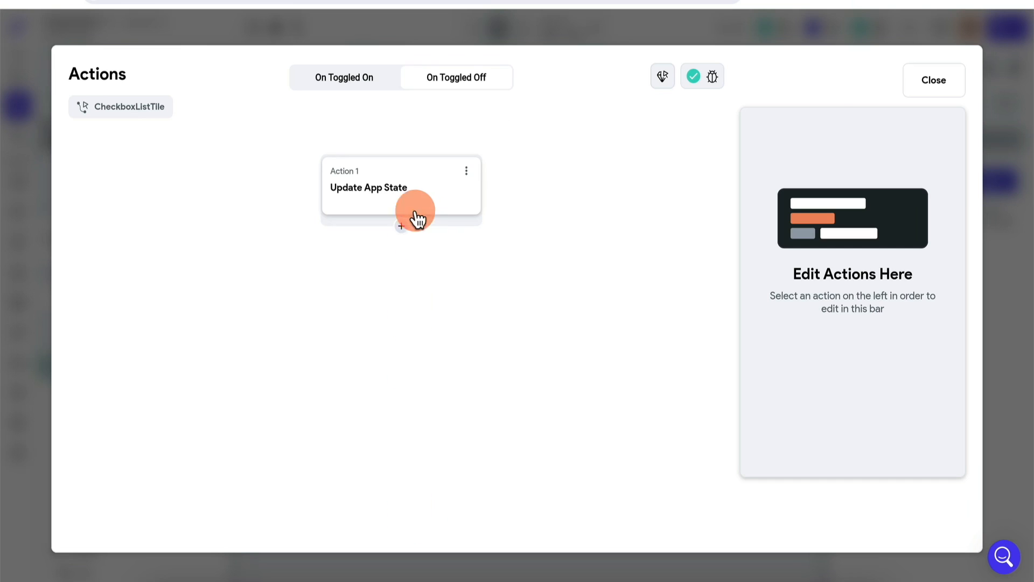
pyautogui.click(418, 215)
pyautogui.click(848, 299)
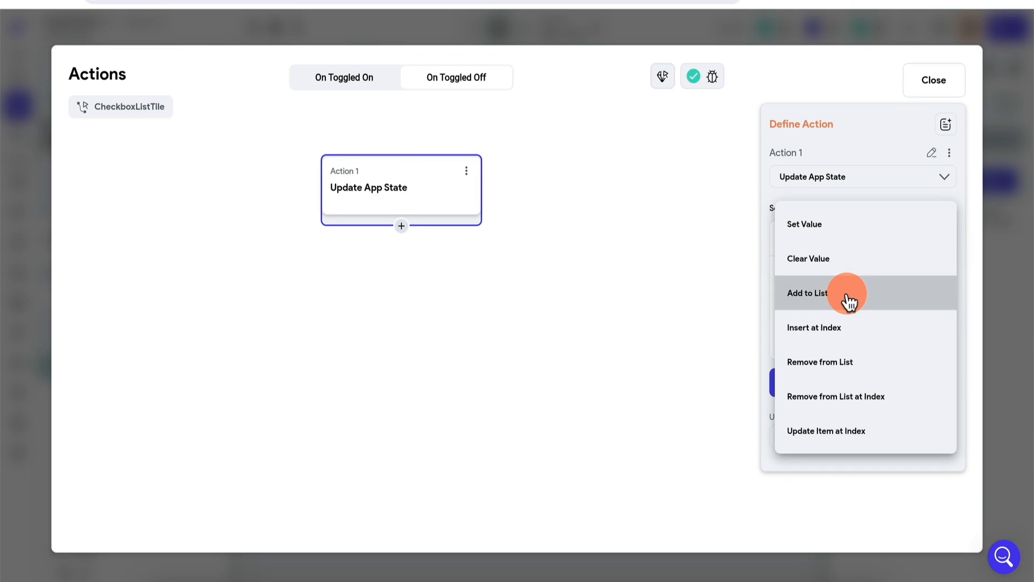
pyautogui.click(849, 362)
pyautogui.click(850, 340)
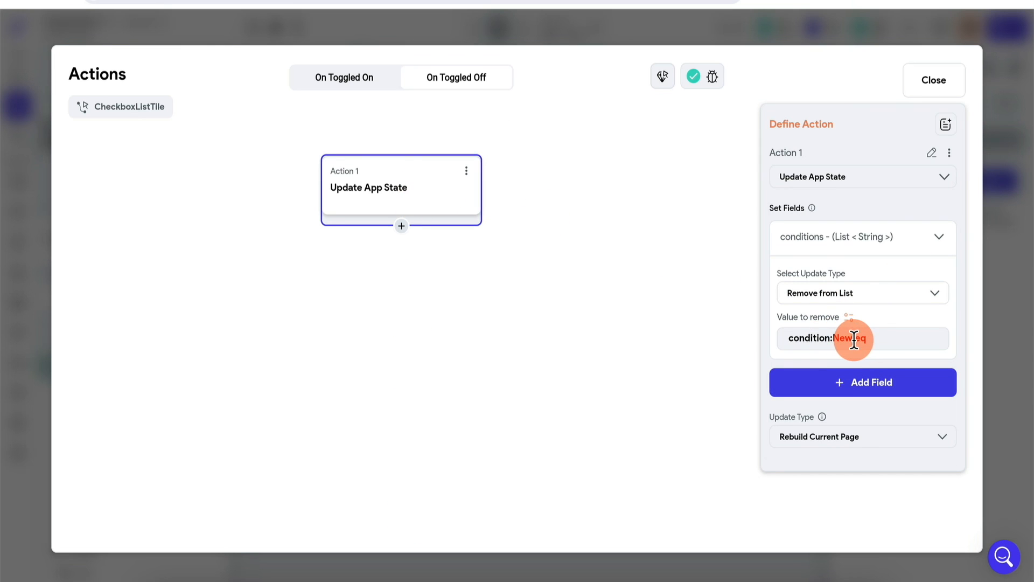
pyautogui.press('BackSpace')
pyautogui.press('BackSpace')
pyautogui.press('BackSpace')
pyautogui.write('Used')
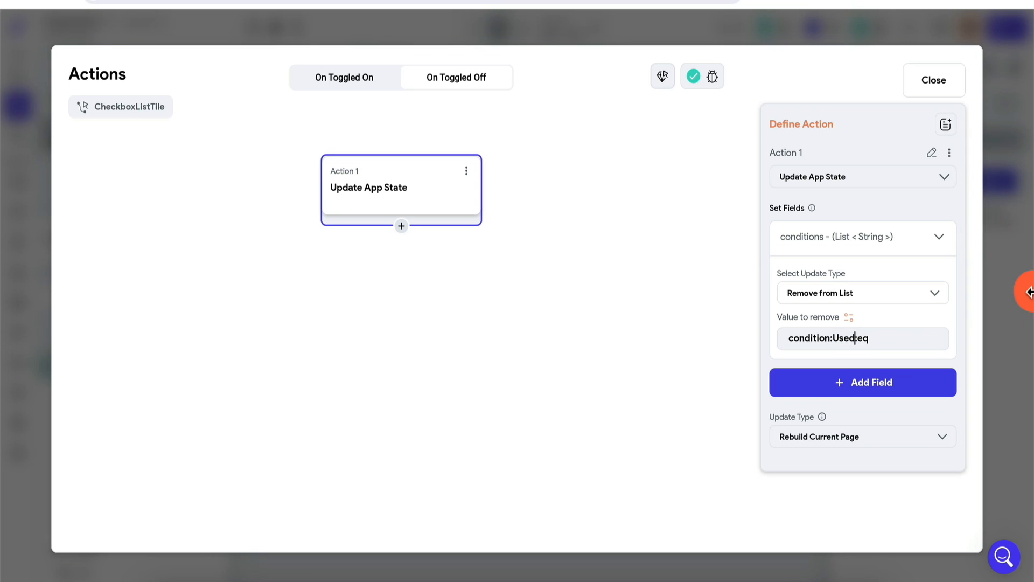
pyautogui.click(1024, 286)
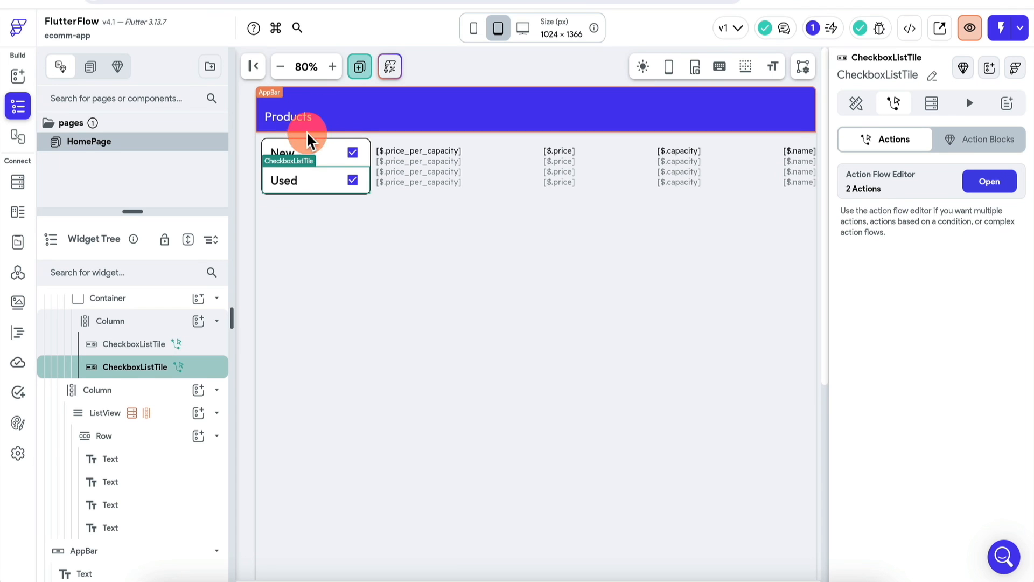
# Step: Add a Text widget above the ListView in the product column and set the column's cross axis alignment to start
pyautogui.click(353, 152)
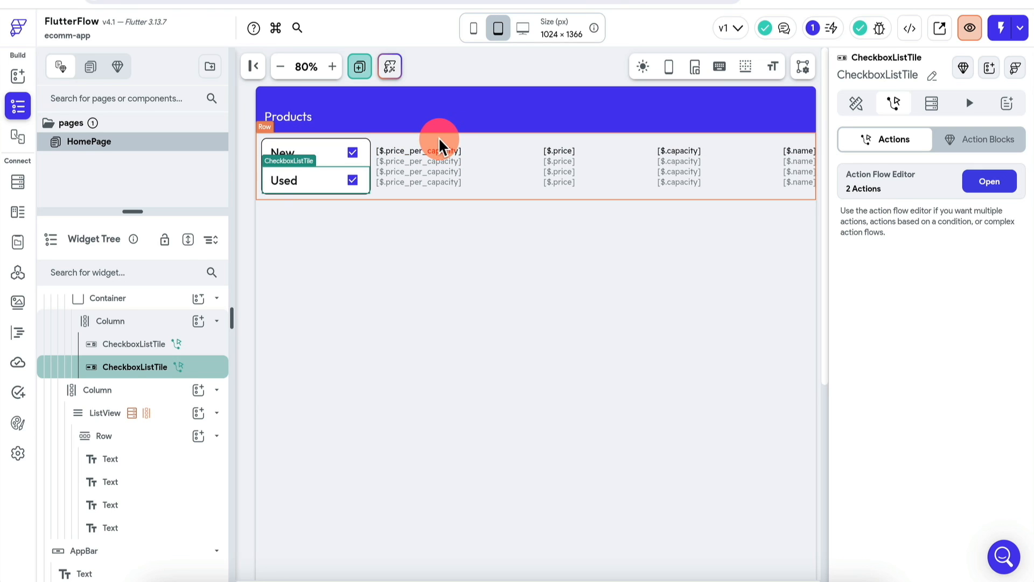
pyautogui.click(418, 138)
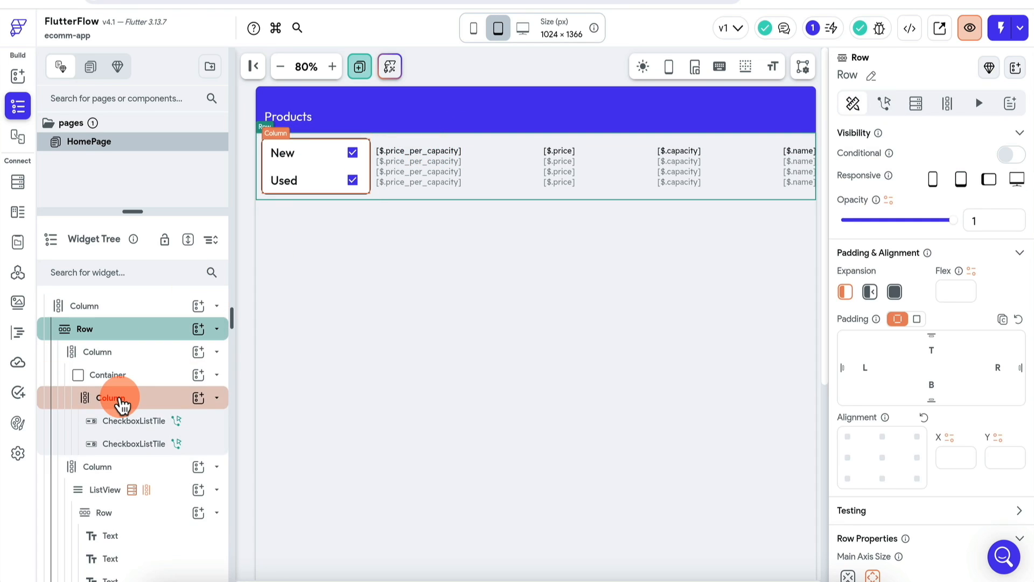
pyautogui.click(137, 478)
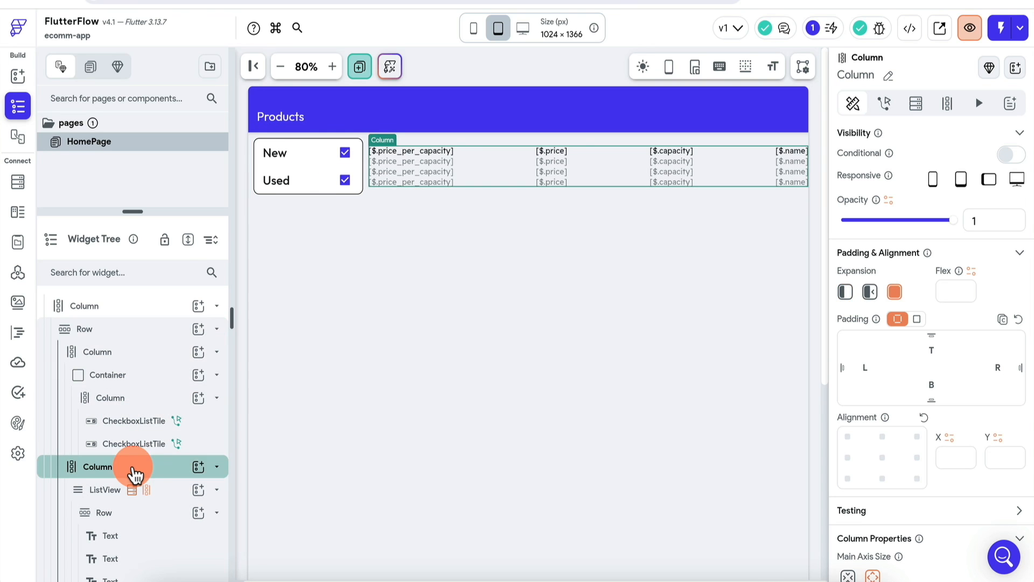
pyautogui.click(201, 469)
pyautogui.click(271, 351)
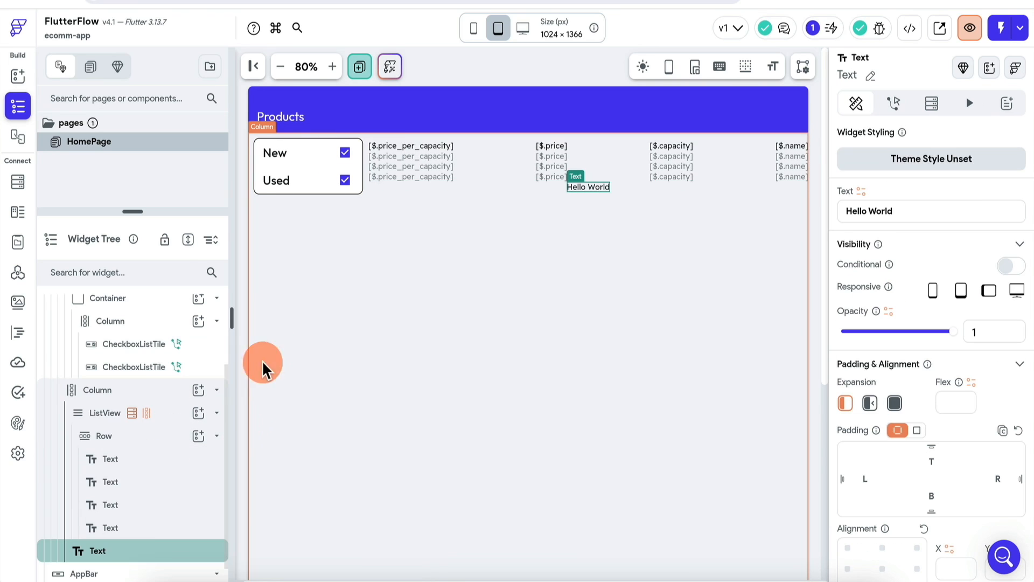
pyautogui.moveTo(144, 555); pyautogui.dragTo(151, 398)
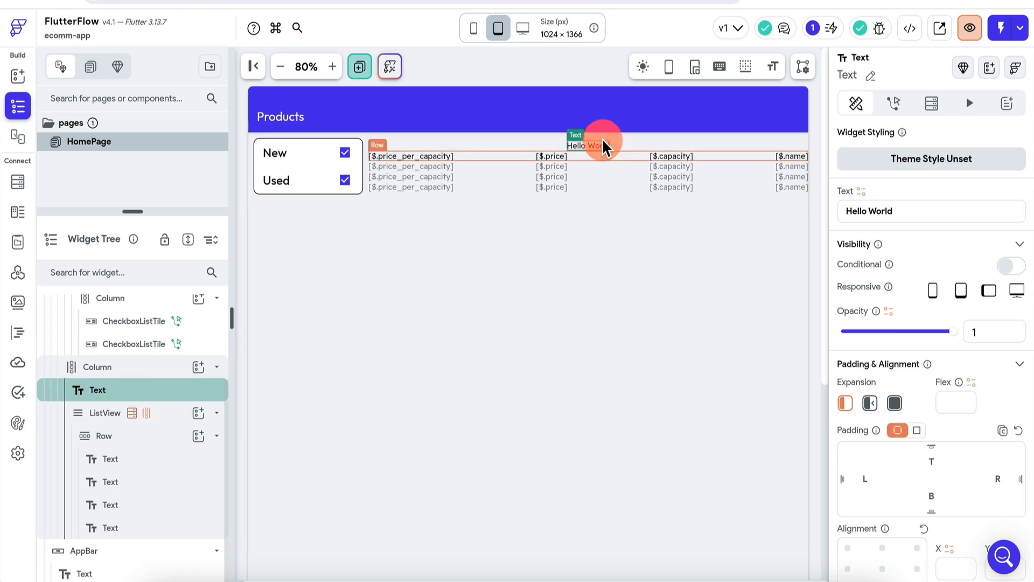
pyautogui.click(152, 368)
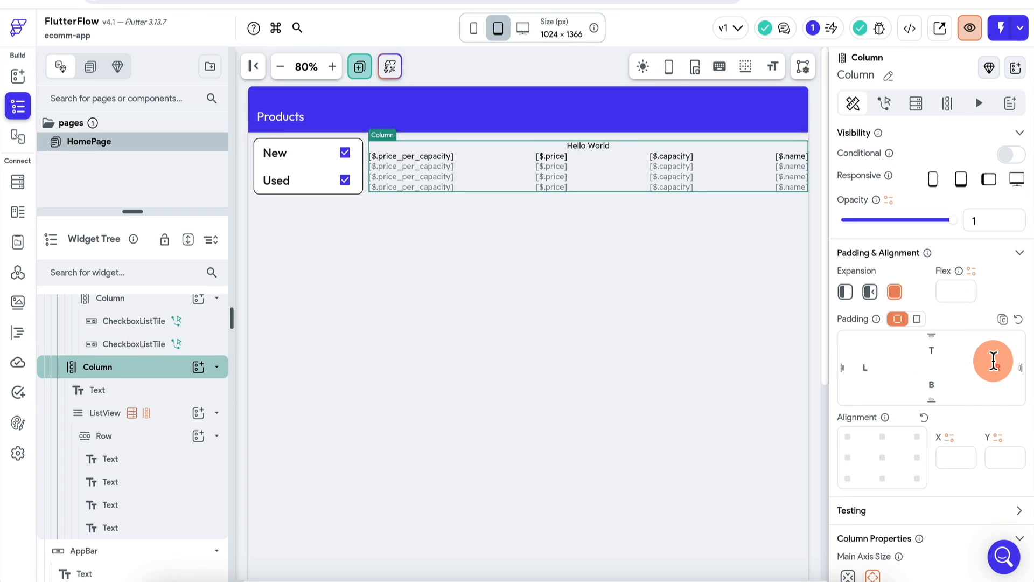
pyautogui.scroll(-5, 996, 399)
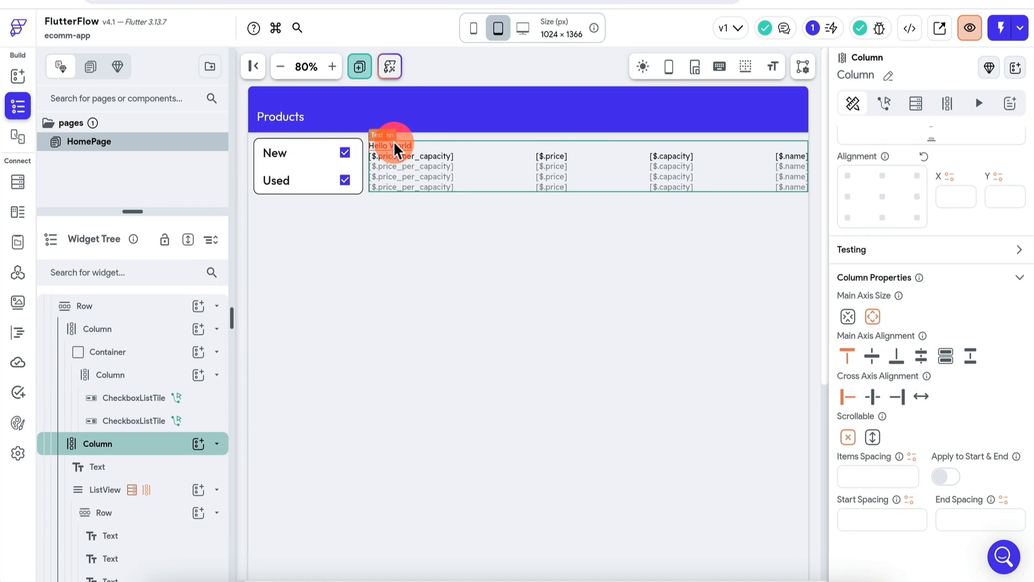
# Step: Set the Hello World text from a Code Expression variable and add one argument to the expression
pyautogui.click(393, 143)
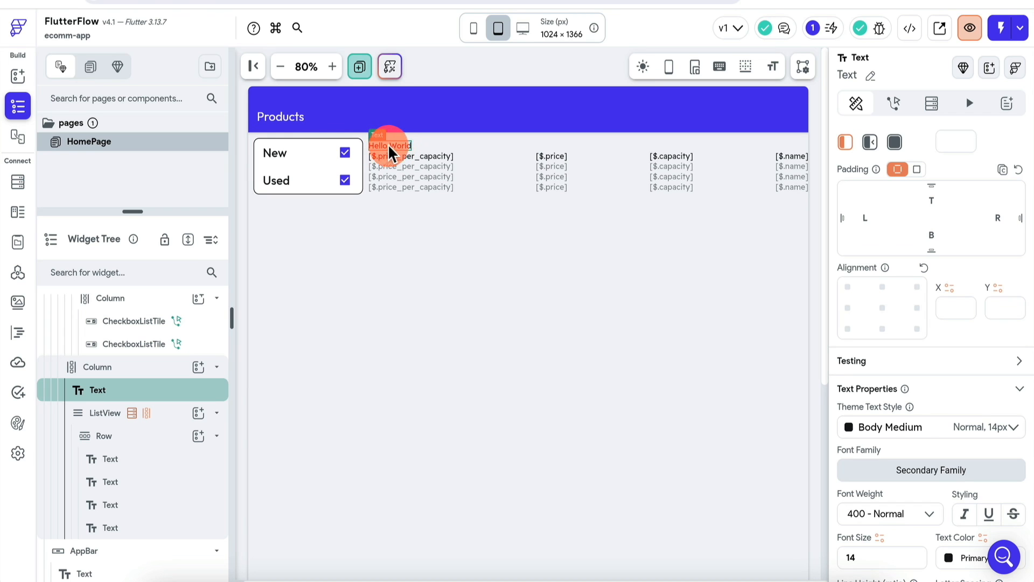
pyautogui.scroll(5, 861, 196)
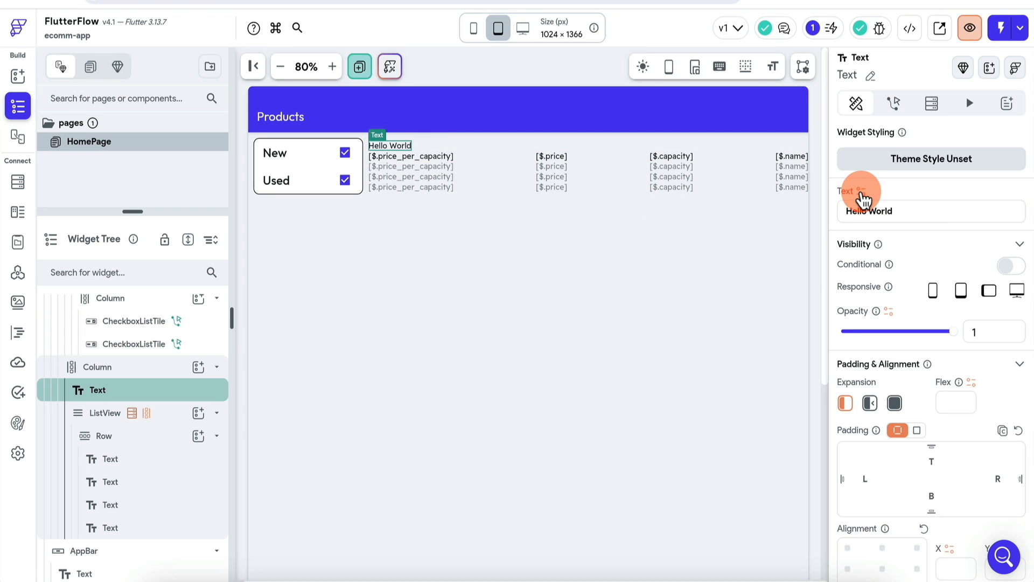
pyautogui.click(861, 191)
pyautogui.write('code')
pyautogui.click(688, 272)
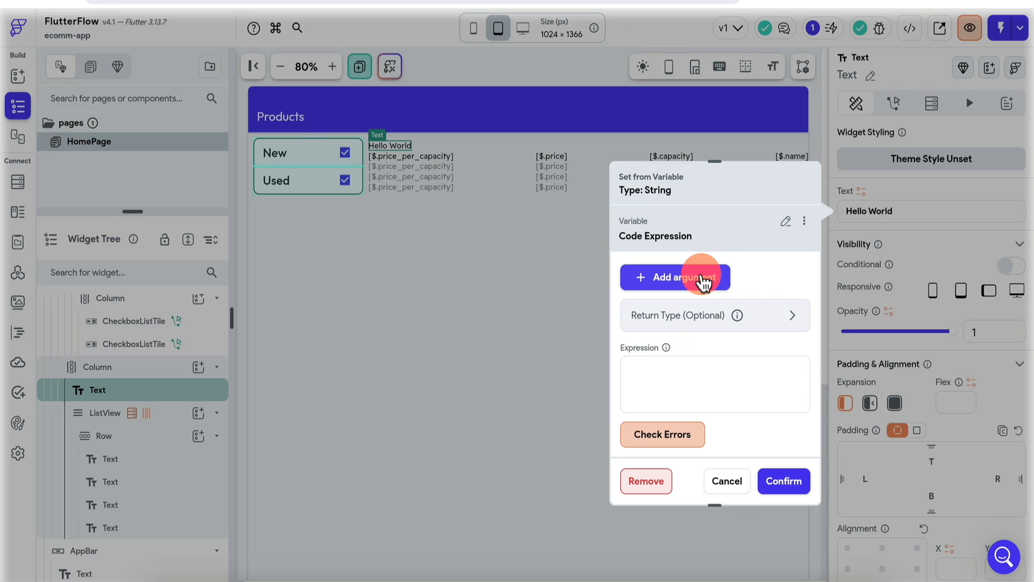
pyautogui.click(703, 281)
pyautogui.click(688, 291)
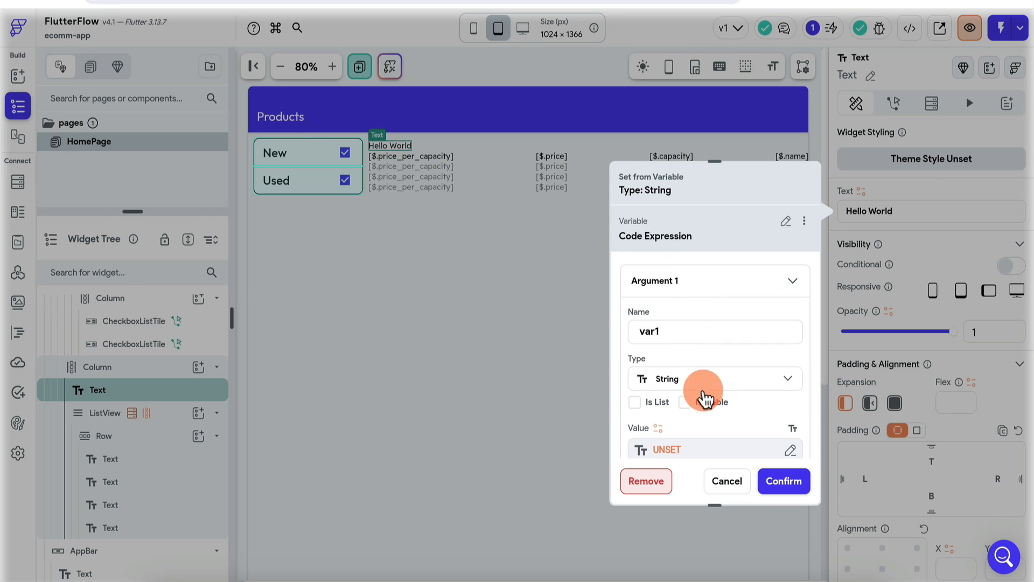
# Step: Make the var1 argument a String list and set its value to the conditions app state variable
pyautogui.click(648, 408)
pyautogui.click(658, 428)
pyautogui.write('app')
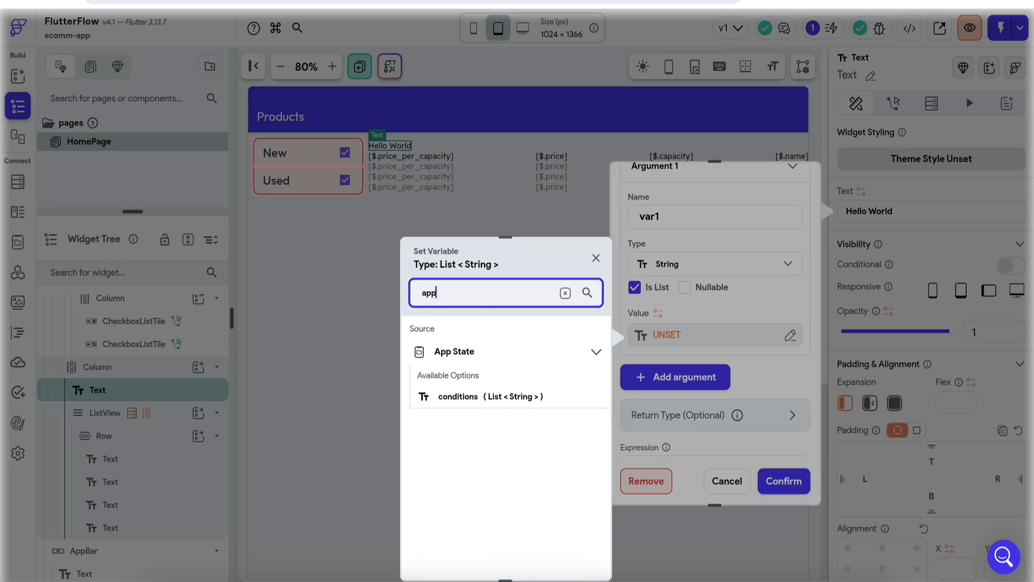
pyautogui.click(477, 404)
pyautogui.click(587, 554)
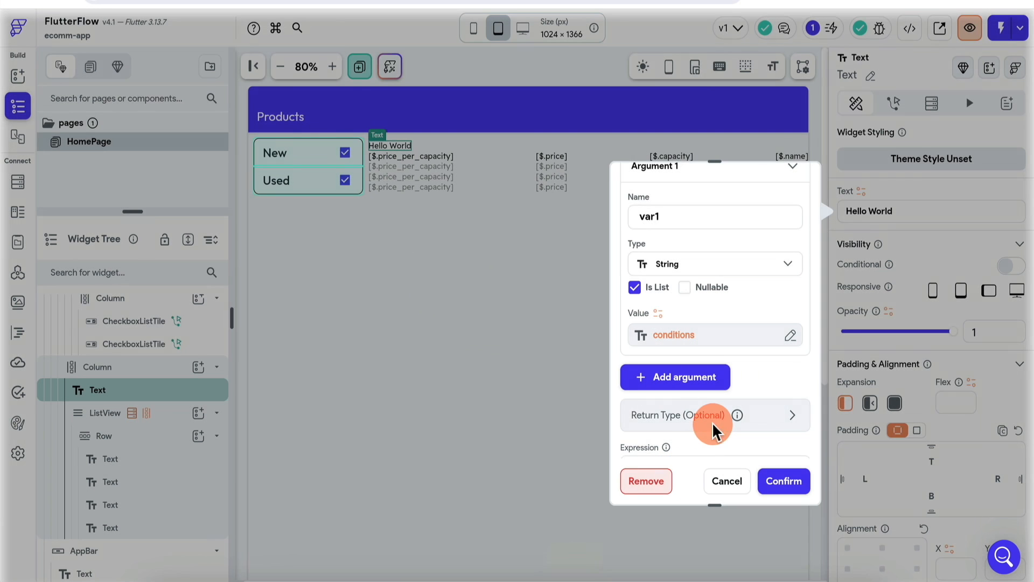
# Step: Enter the expression var1.join(''), check it for errors and confirm the text binding
pyautogui.scroll(-2, 712, 421)
pyautogui.click(693, 367)
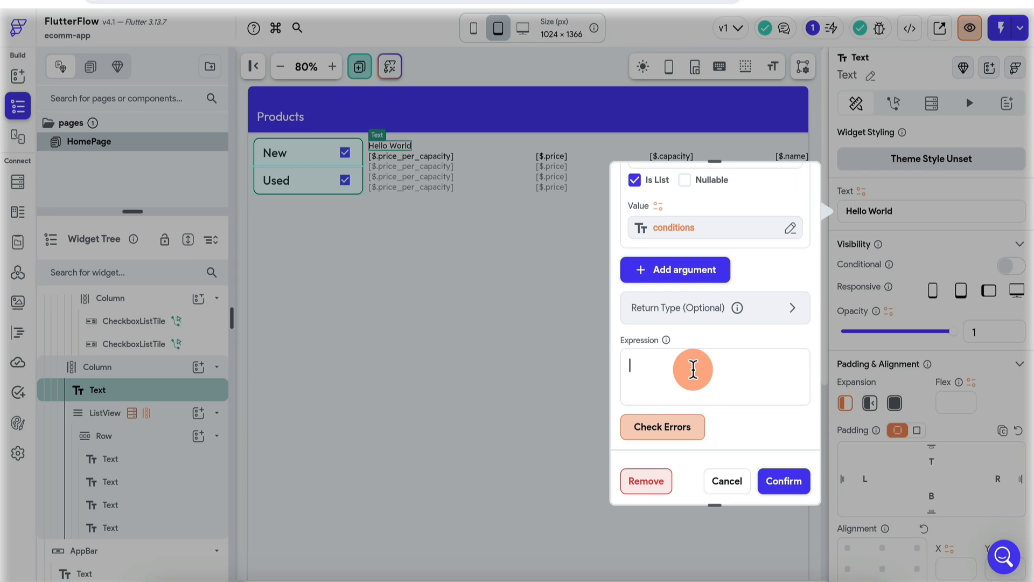
pyautogui.write("var1.join('')")
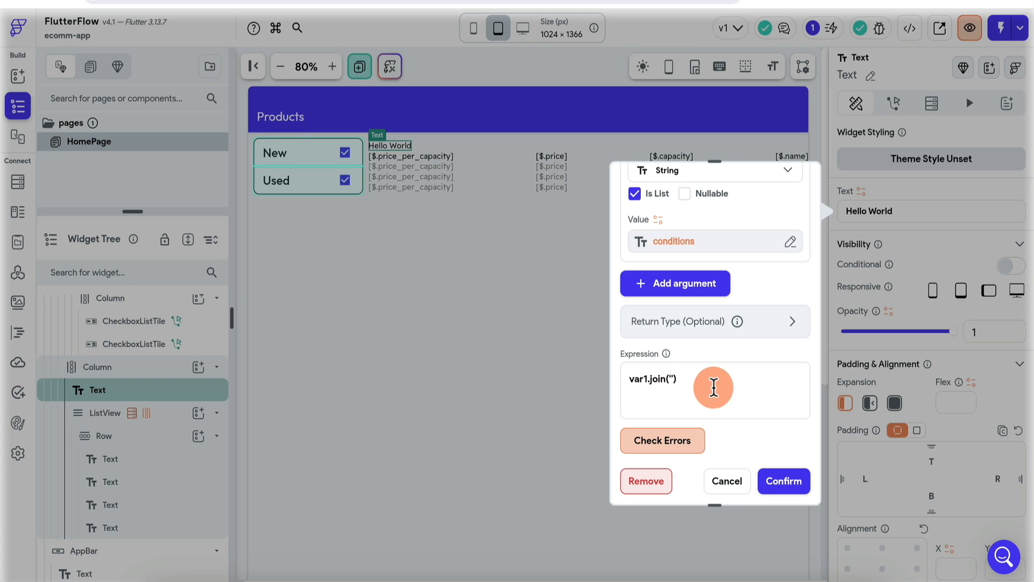
pyautogui.click(674, 439)
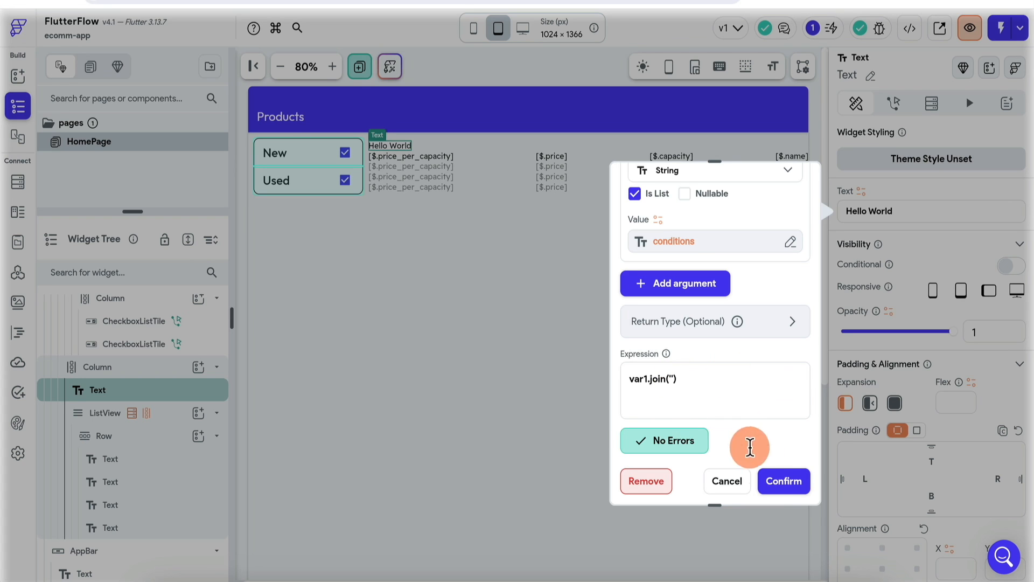
pyautogui.click(788, 488)
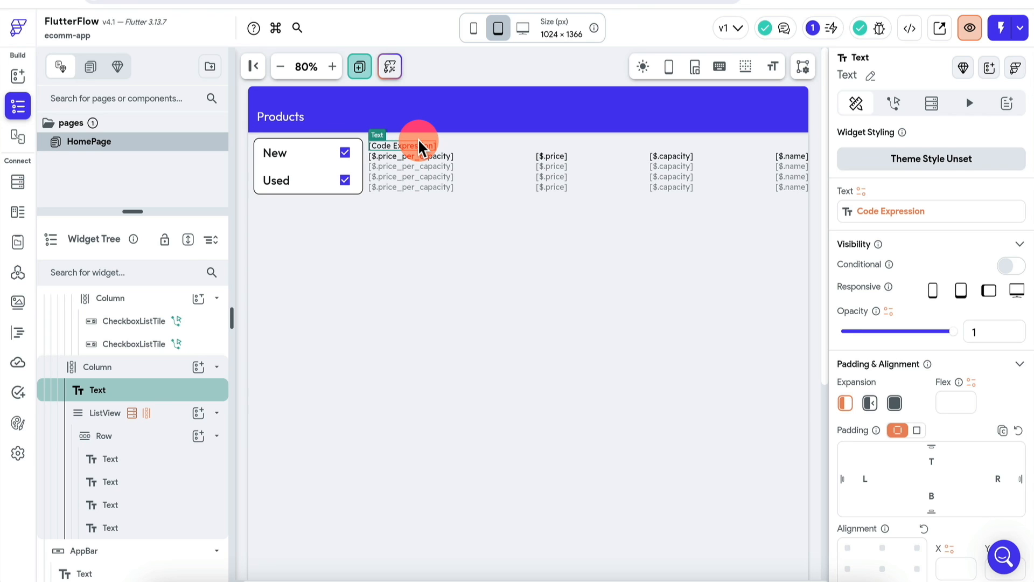
# Step: Examine the ListView's SelectProducts API call and switch to the app's test session in the other browser tab
pyautogui.click(438, 167)
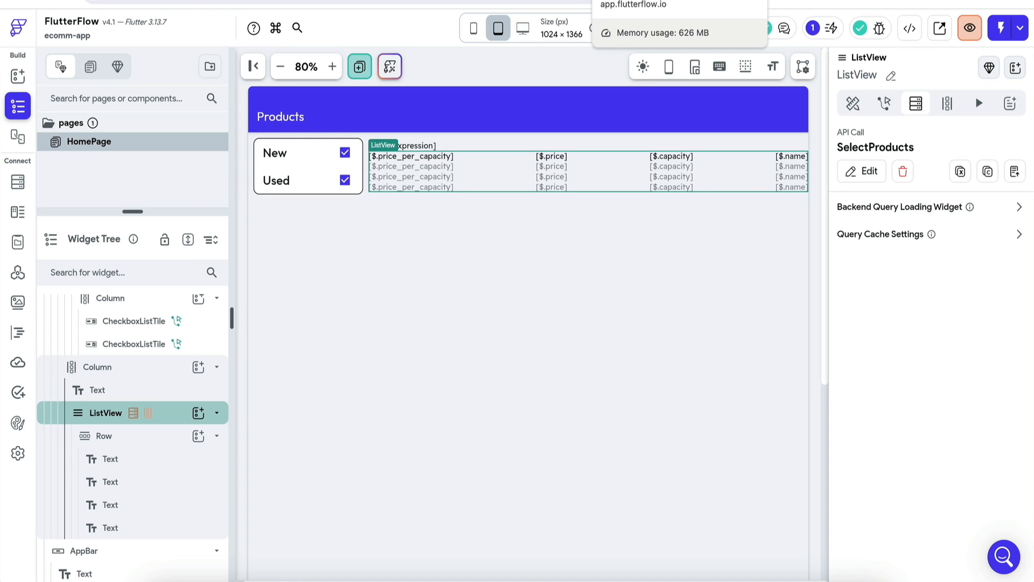
pyautogui.click(646, 1)
pyautogui.click(971, 32)
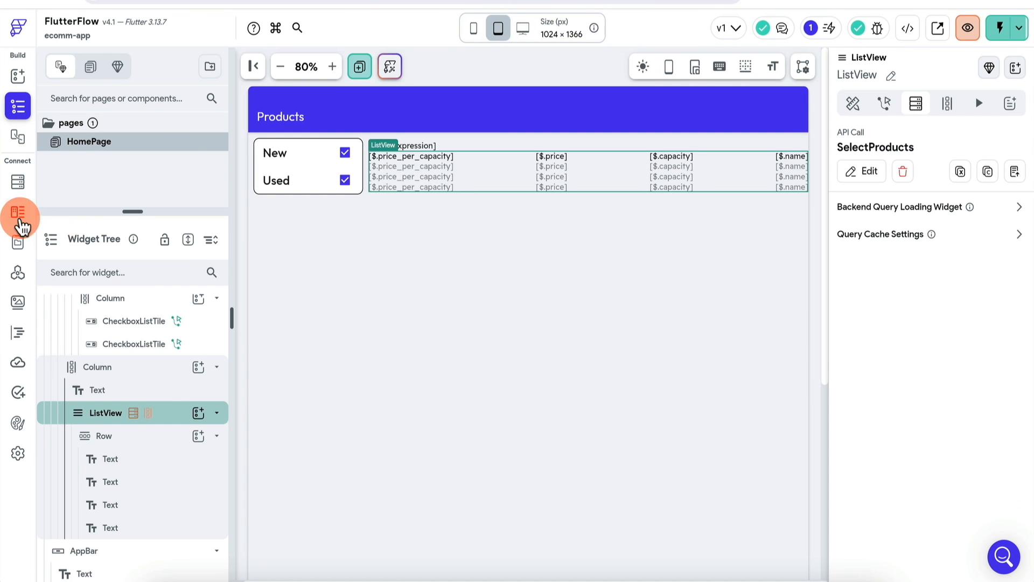
# Step: Delete the default items condition:New:eq, condition:Used:eq and source:amazon.com:eq from the conditions app state variable
pyautogui.click(18, 242)
pyautogui.click(686, 258)
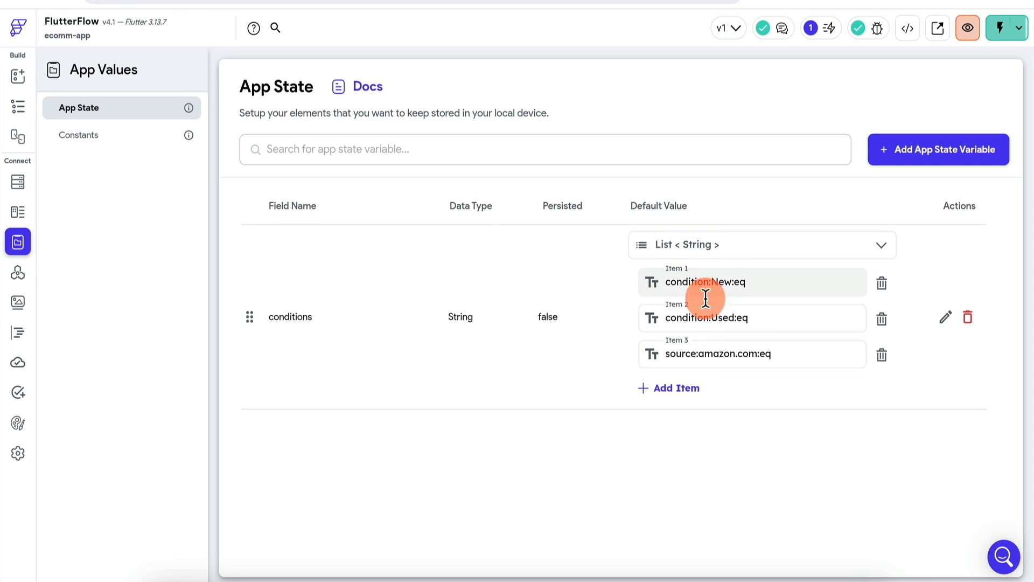
pyautogui.click(722, 323)
pyautogui.click(883, 284)
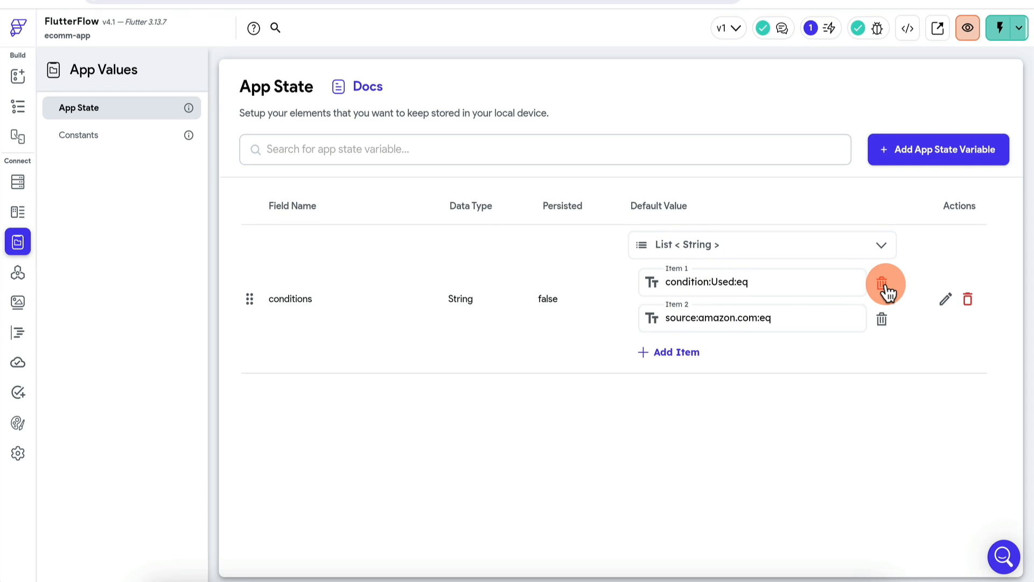
pyautogui.click(883, 285)
pyautogui.click(883, 284)
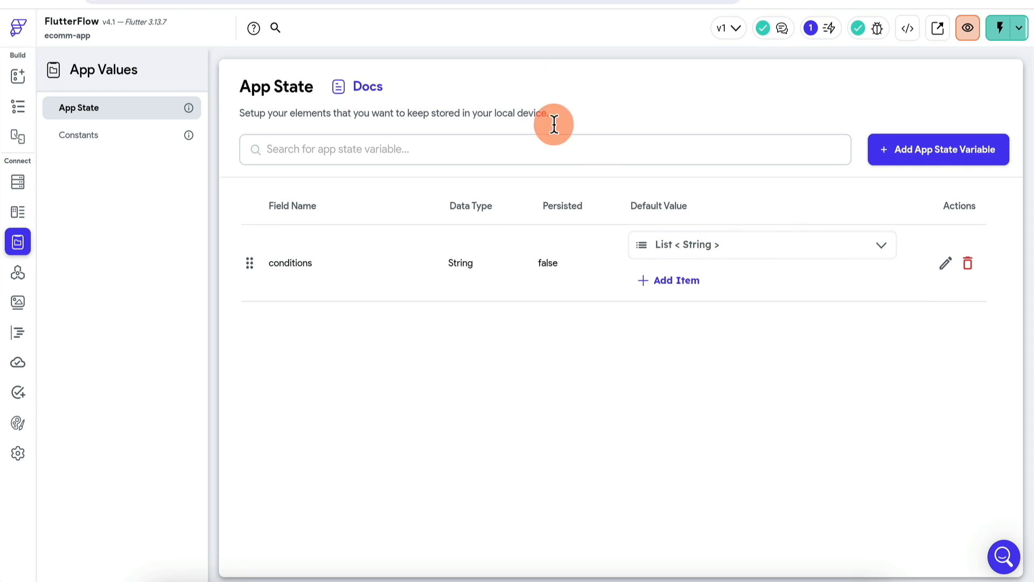
# Step: Reload the app's test session and toggle the New and Used checkboxes on and off to check the conditions text
pyautogui.hotkey('ctrl', 'Tab')
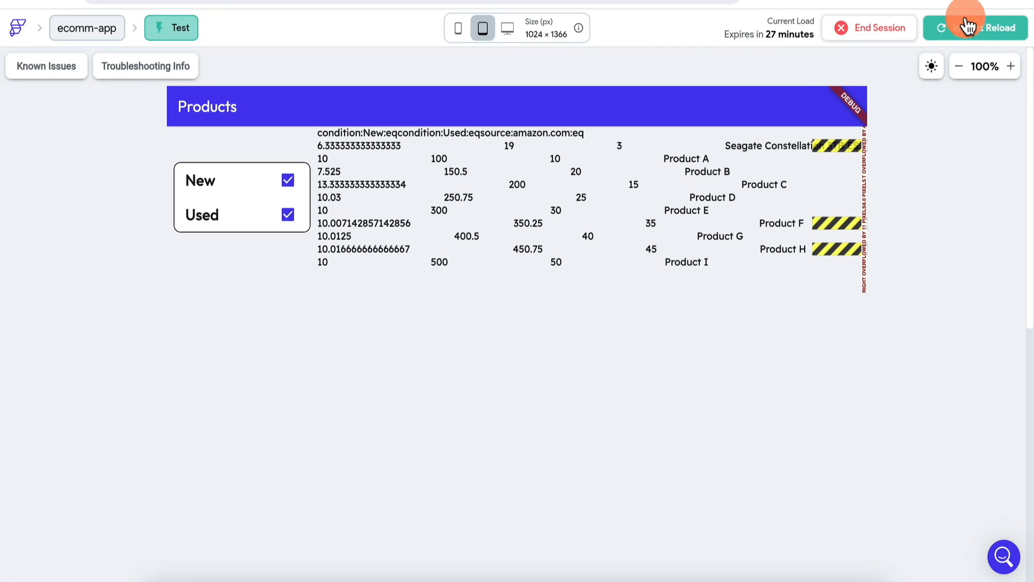
pyautogui.click(990, 30)
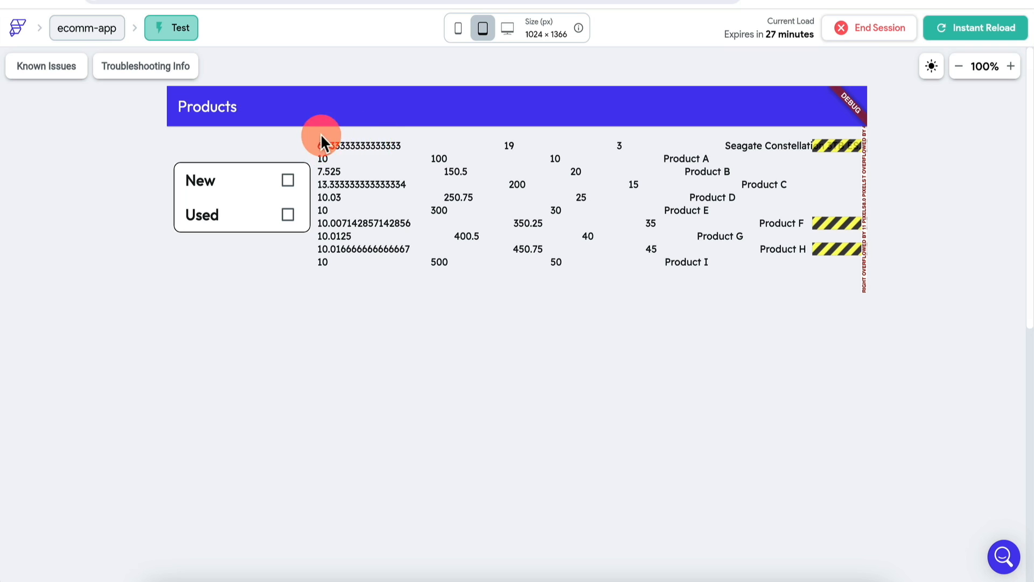
pyautogui.click(288, 180)
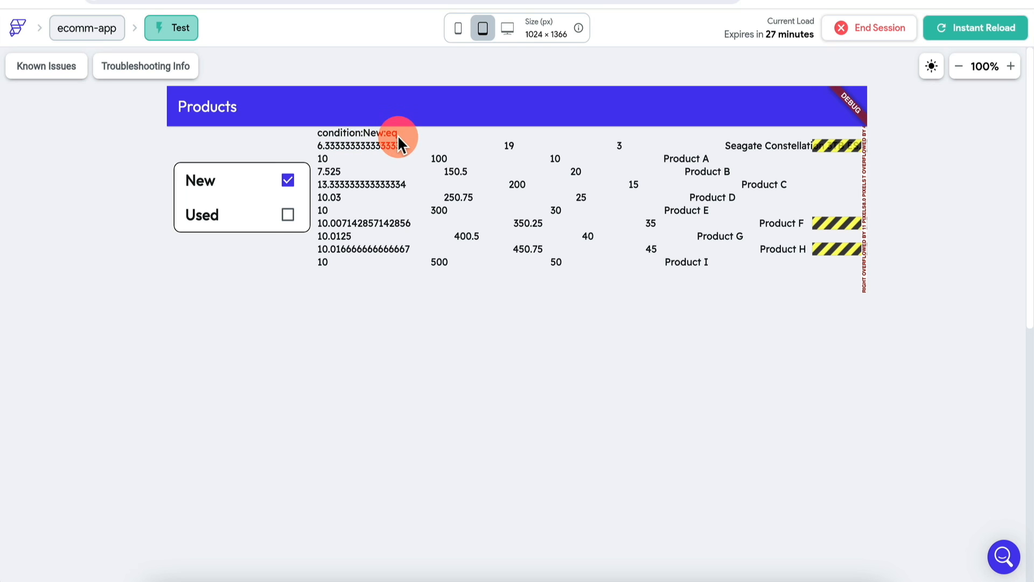
pyautogui.click(288, 214)
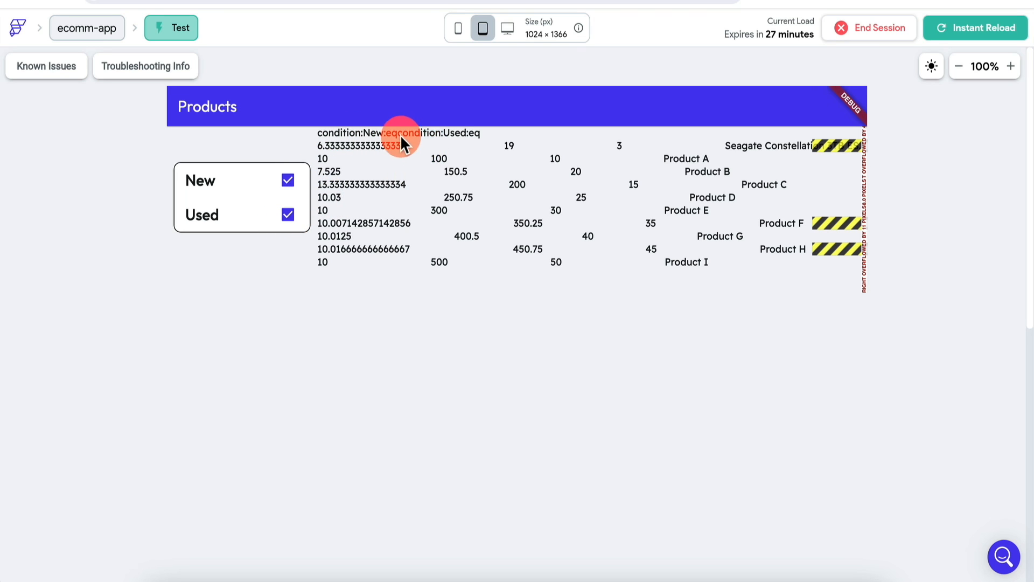
pyautogui.click(287, 180)
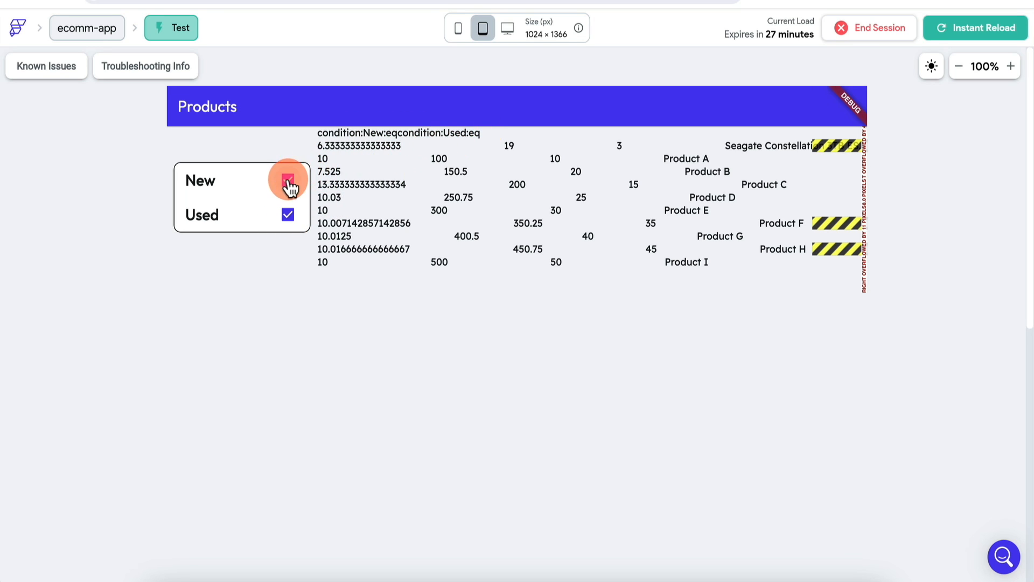
pyautogui.click(288, 214)
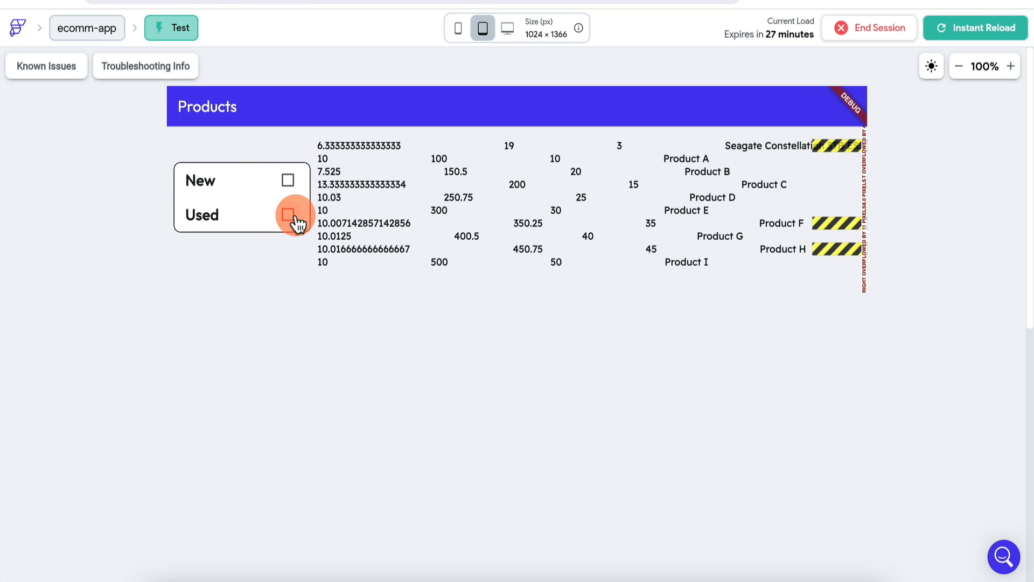
pyautogui.click(288, 180)
pyautogui.click(287, 215)
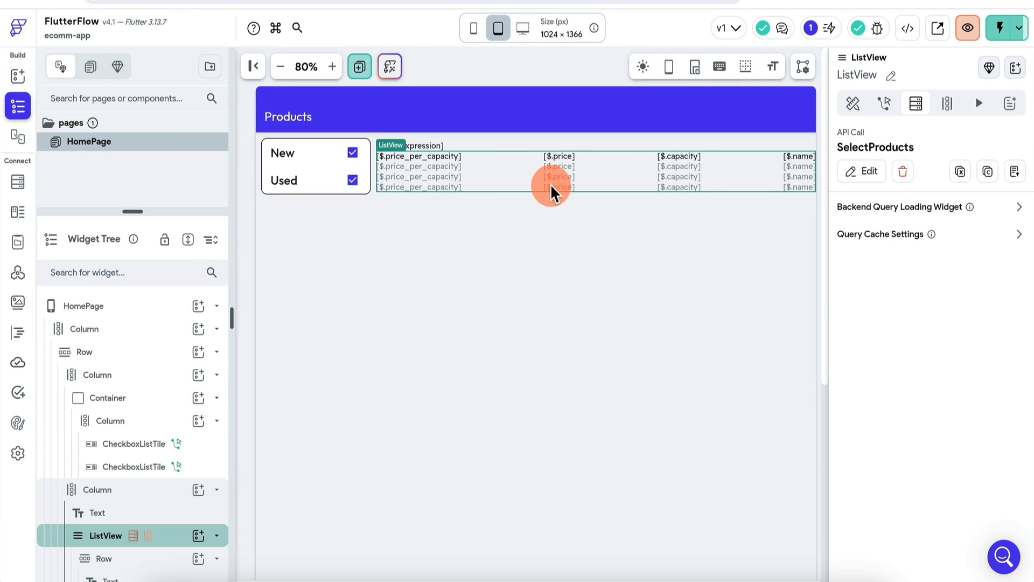
# Step: Add the query variable to the ListView's SelectProducts API call
pyautogui.click(868, 171)
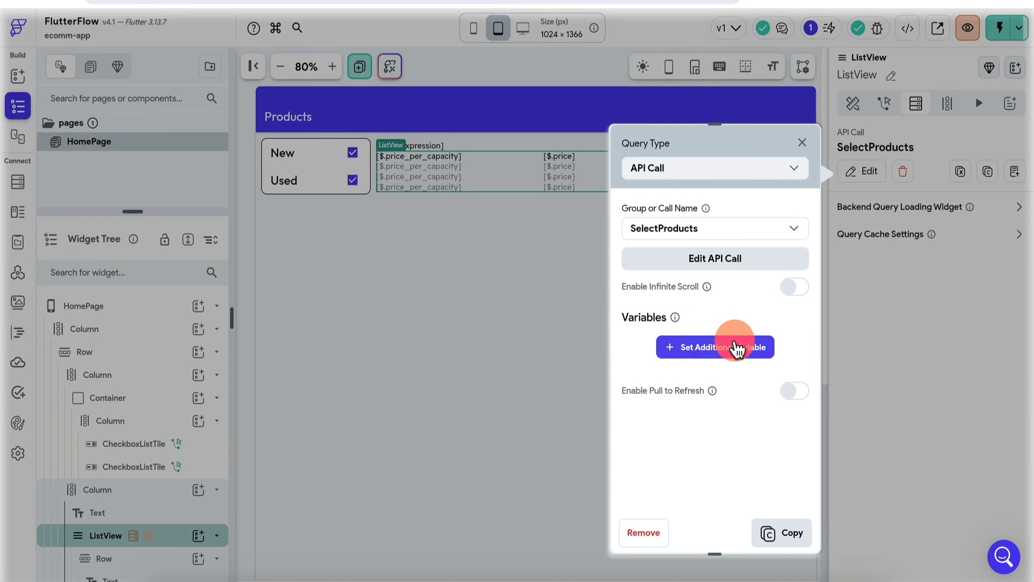
pyautogui.click(707, 351)
pyautogui.click(689, 407)
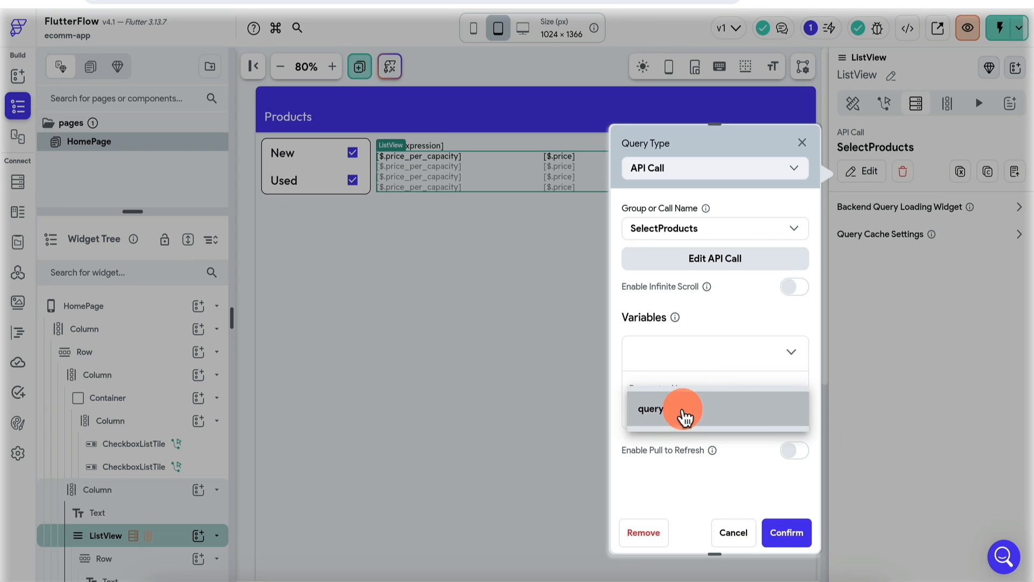
pyautogui.click(683, 412)
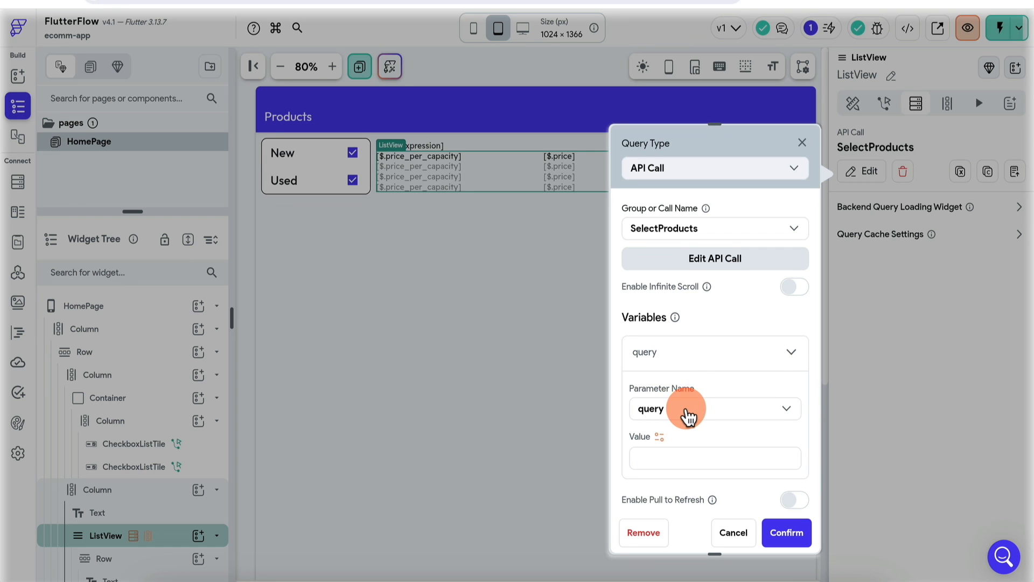
pyautogui.scroll(-1, 684, 412)
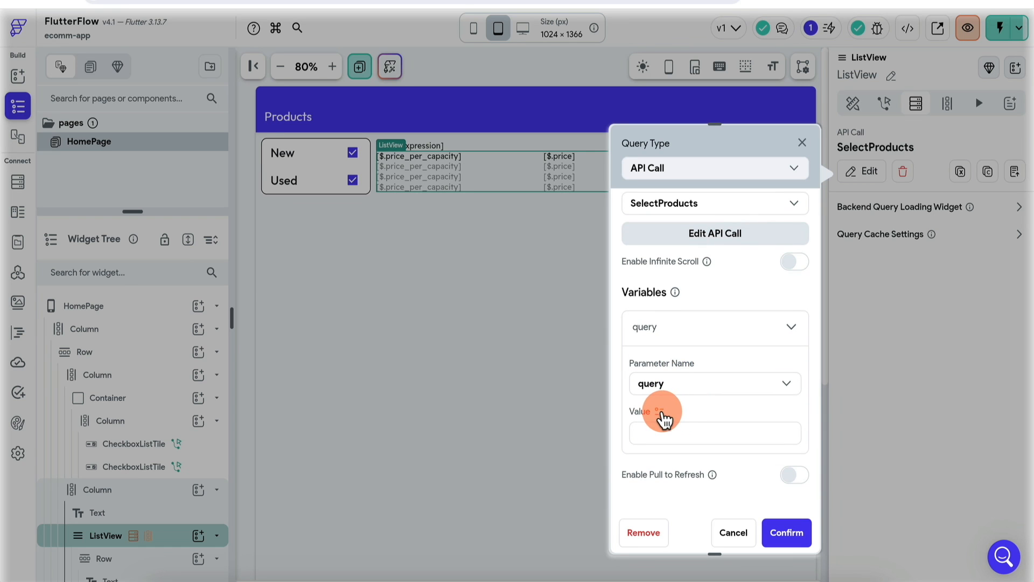
# Step: Create a new custom function for the query variable's value, with a String list argument named conditions
pyautogui.click(660, 412)
pyautogui.scroll(-2, 529, 440)
pyautogui.click(486, 455)
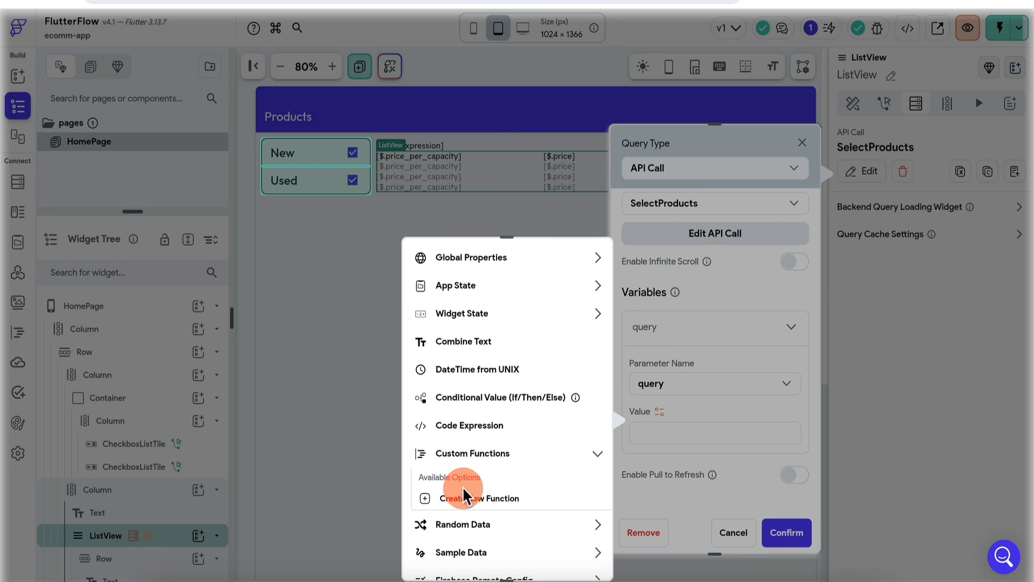
pyautogui.click(468, 497)
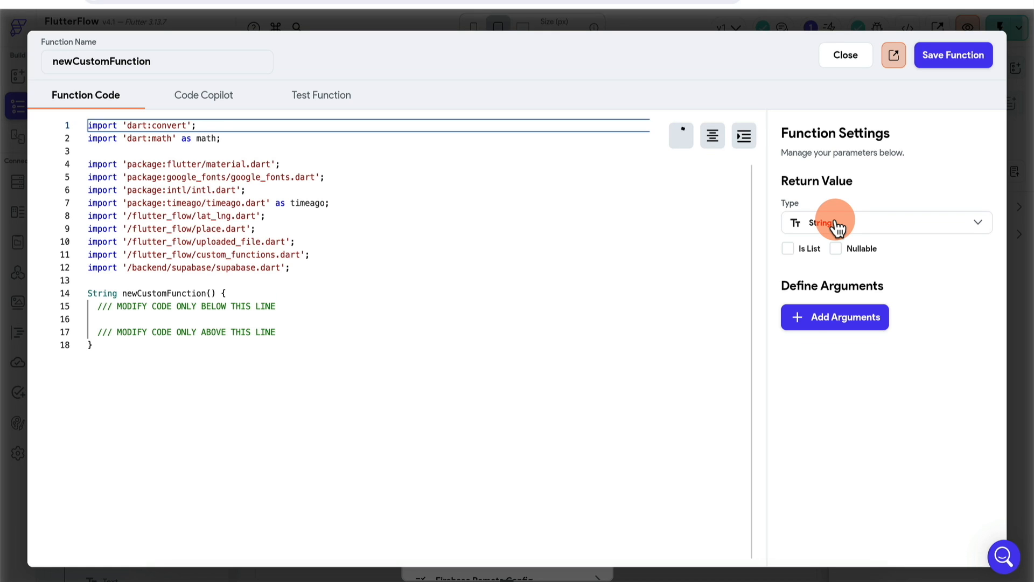
pyautogui.click(833, 318)
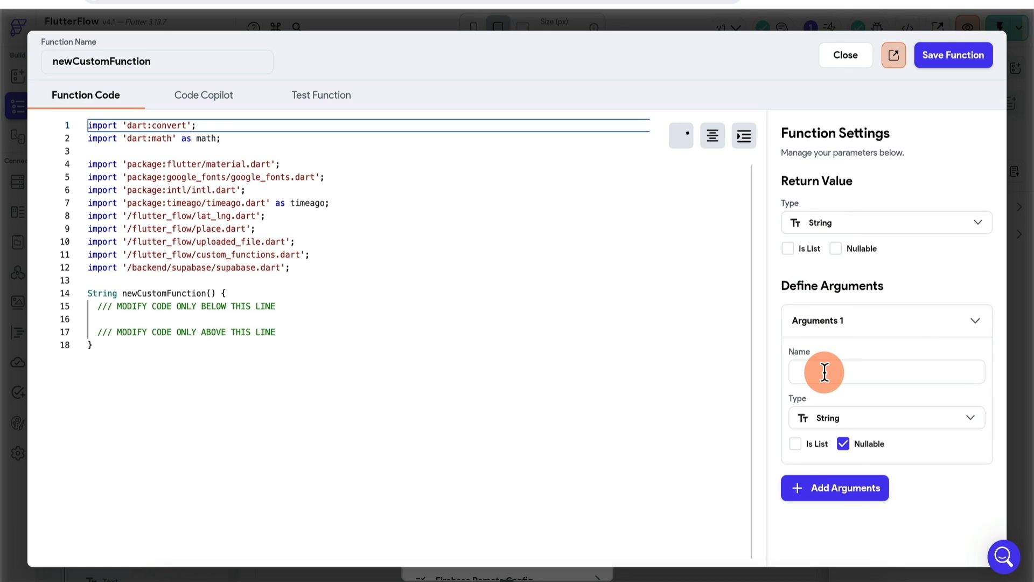
pyautogui.write('conditions')
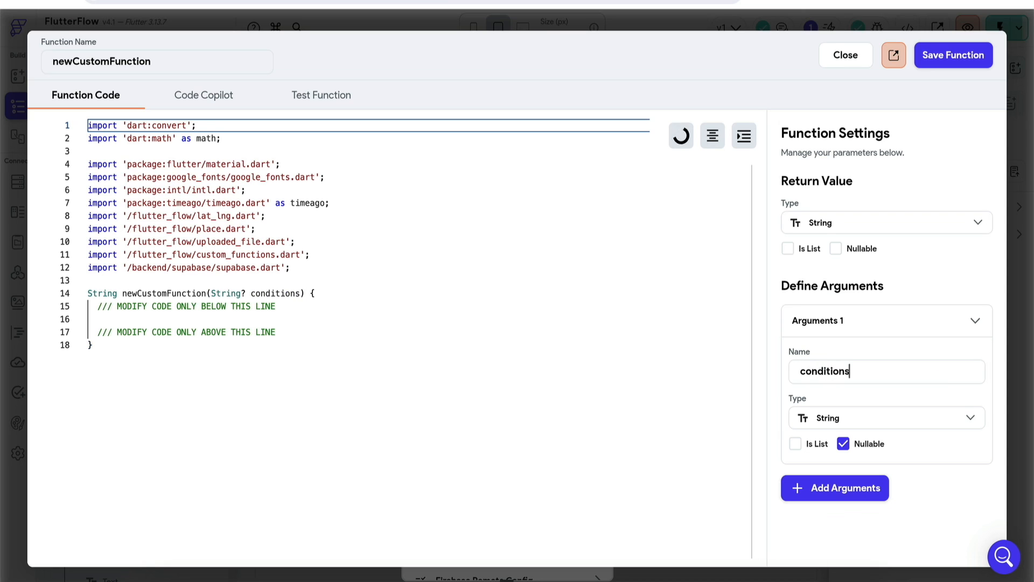
pyautogui.click(794, 444)
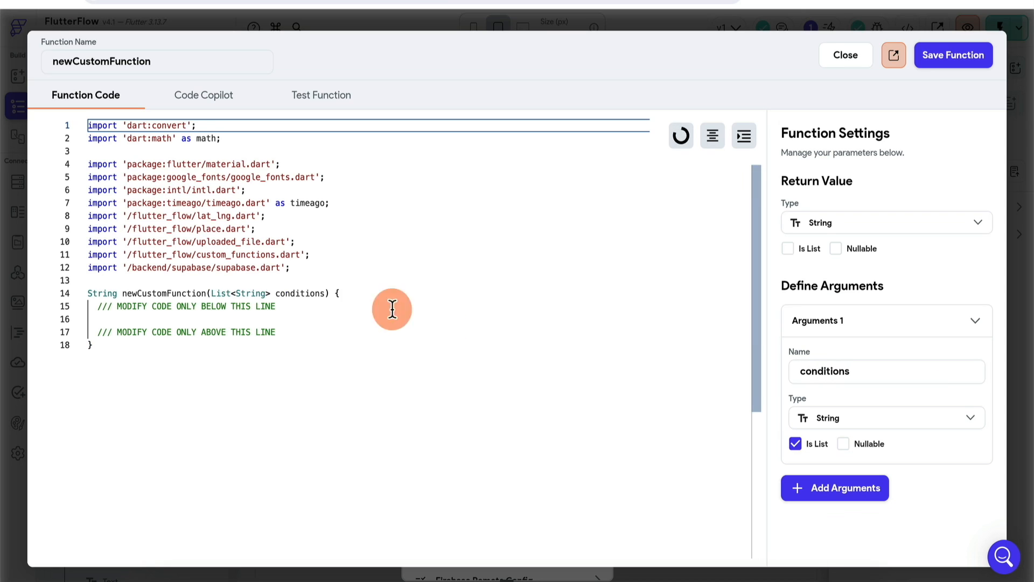
# Step: Write return ''; as the new function's body and save the function
pyautogui.click(307, 301)
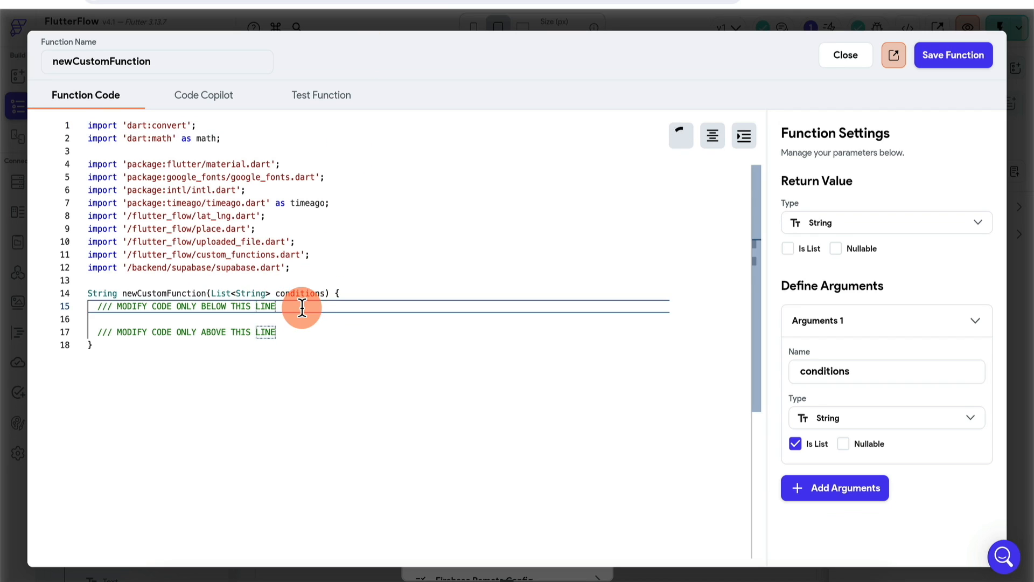
pyautogui.press('Return')
pyautogui.press('Return')
pyautogui.write("return ''l;")
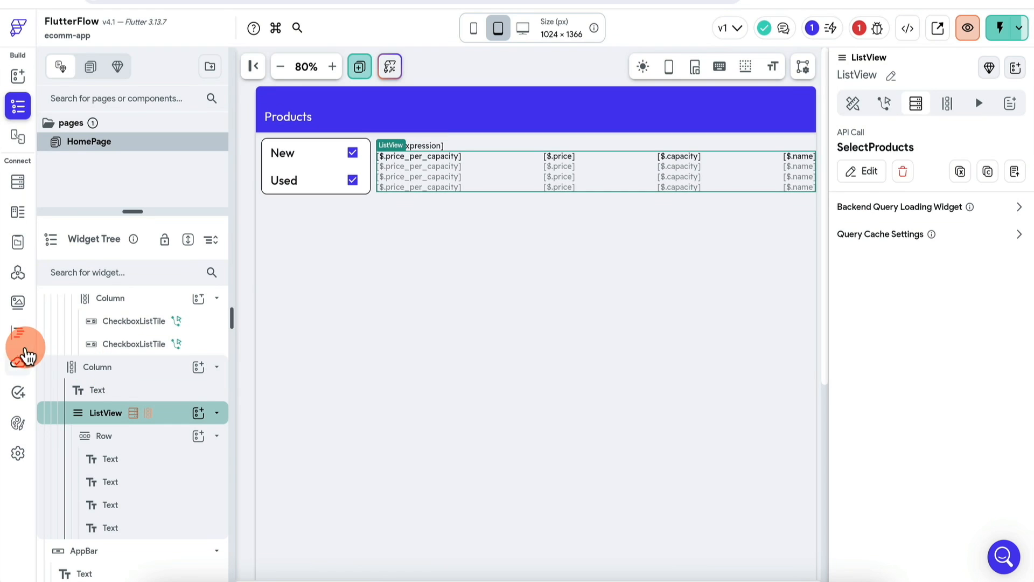
# Step: Rename the custom function newCustomFunction as queryBuilder in the project's custom code and save it
pyautogui.click(18, 332)
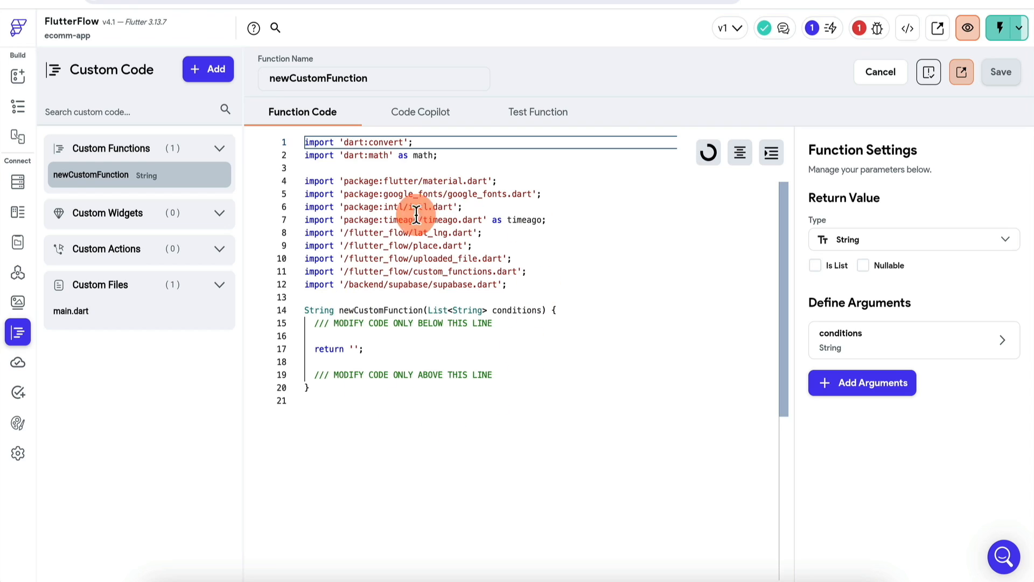
pyautogui.doubleClick(337, 80)
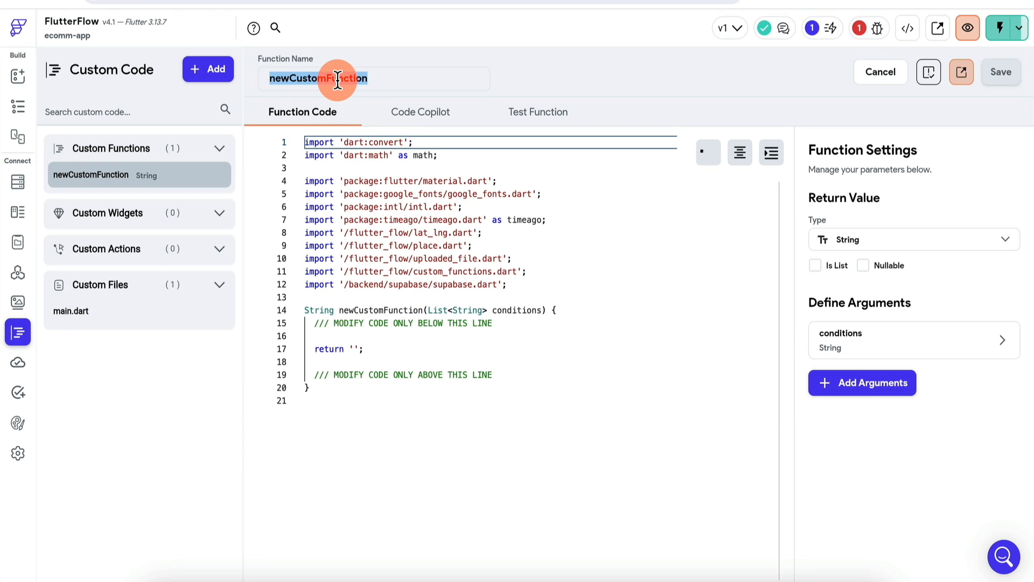
pyautogui.write('queryBuilder')
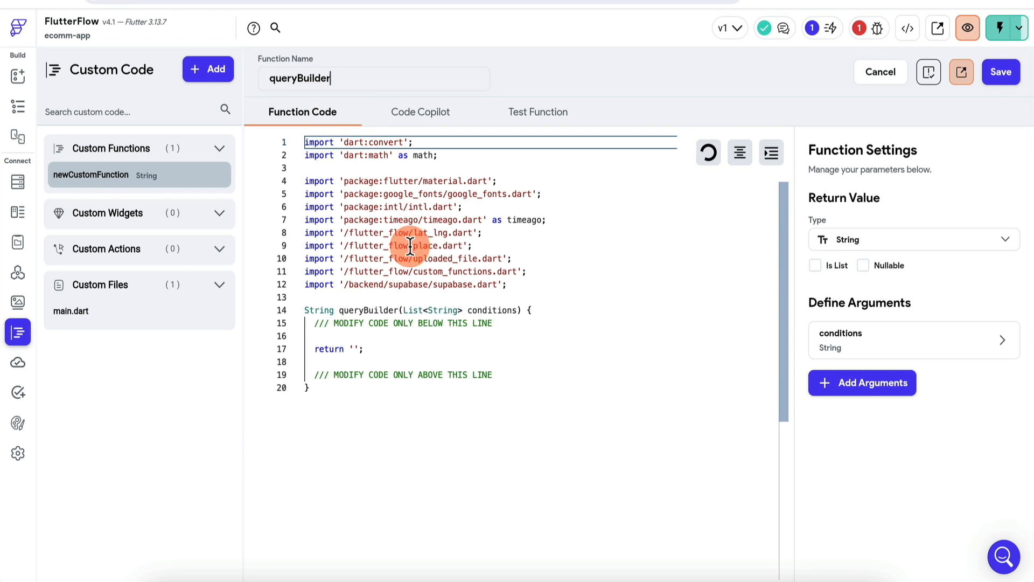
pyautogui.click(553, 291)
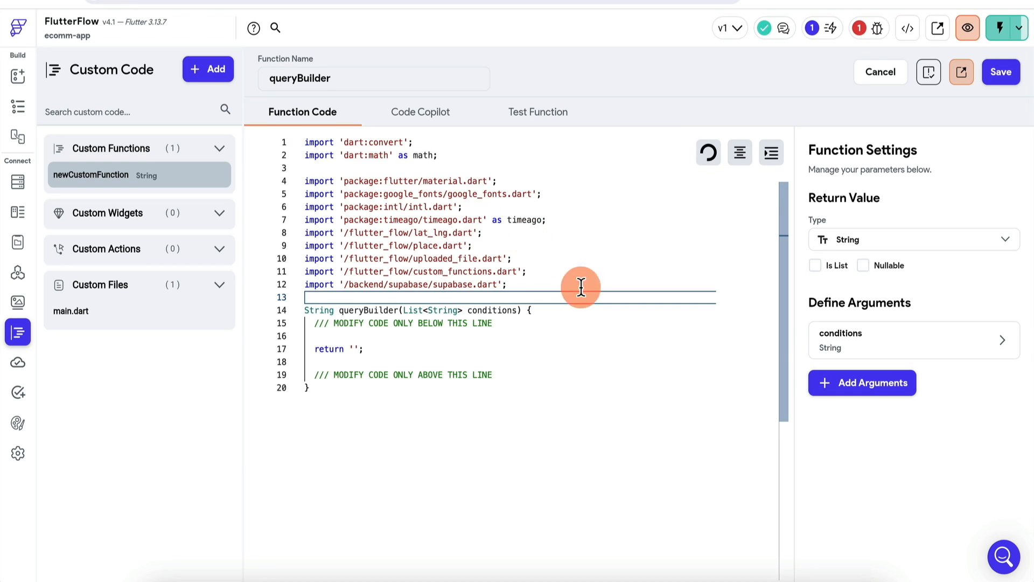
pyautogui.click(1001, 73)
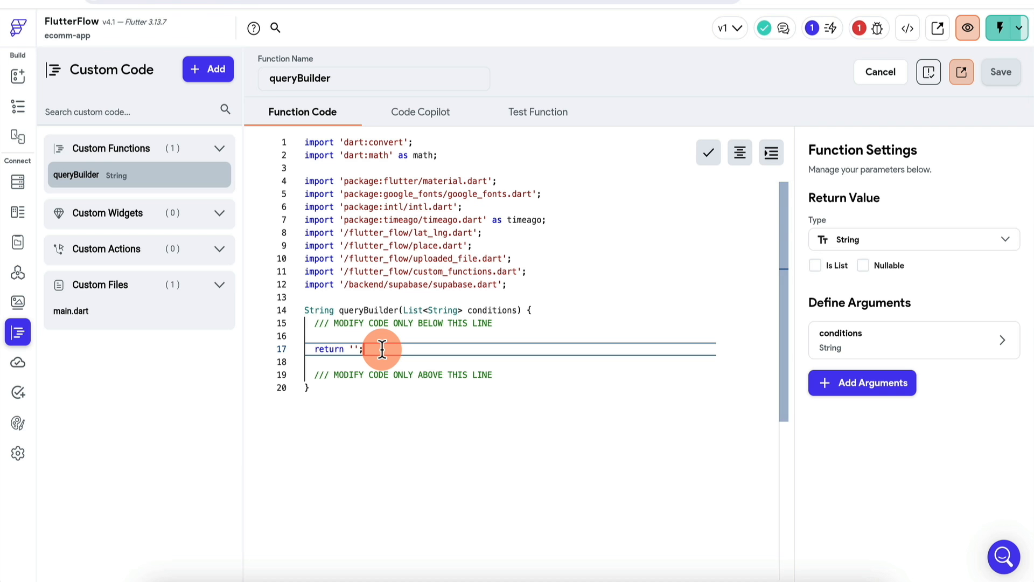
# Step: Replace queryBuilder's return ''; line with the copied code that groups conditions by key and builds the query, save, and review the code
pyautogui.hotkey('shift', 'Home')
pyautogui.press('BackSpace')
pyautogui.hotkey('ctrl', 'v')
pyautogui.scroll(5, 458, 351)
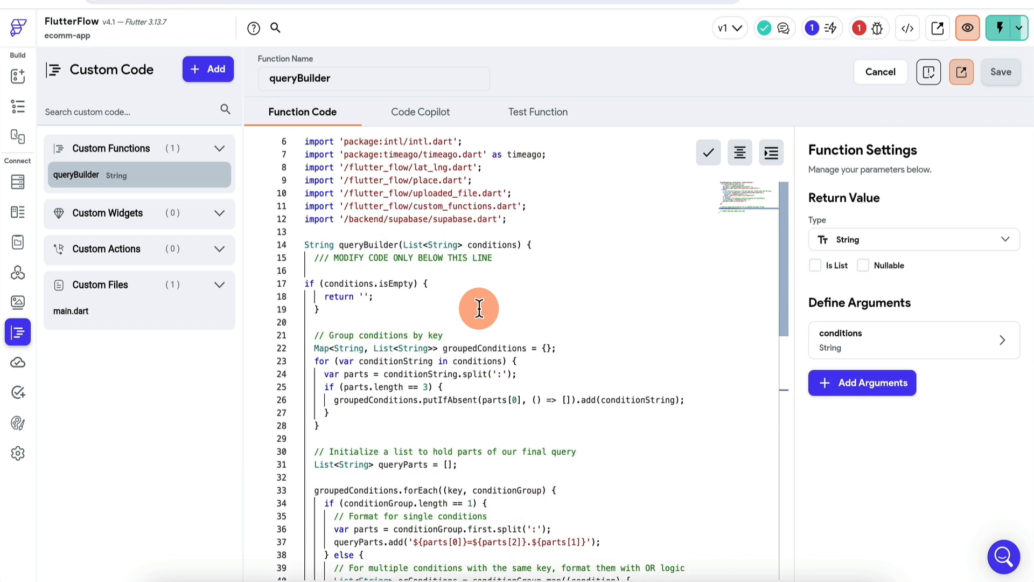
pyautogui.click(1016, 78)
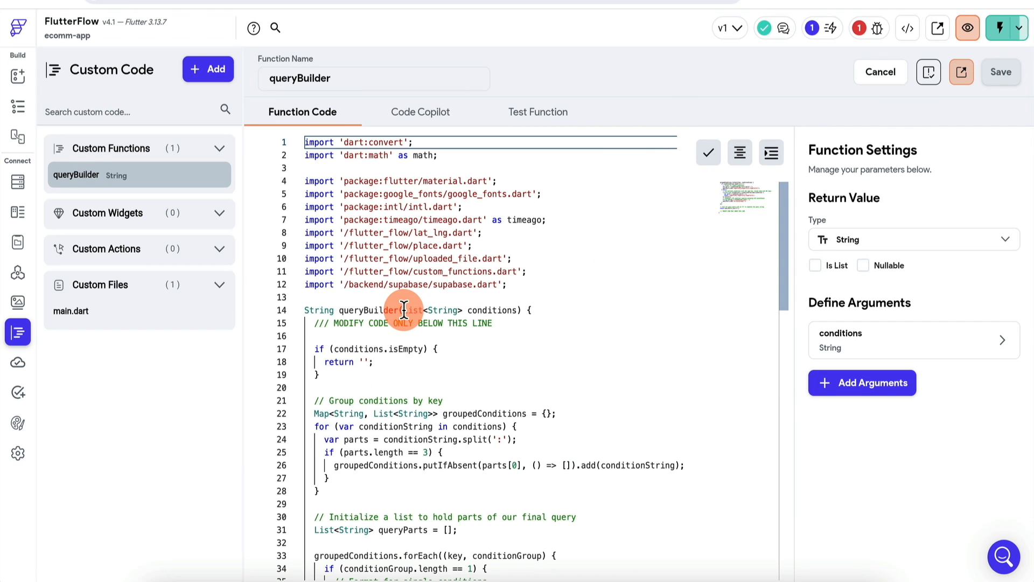
pyautogui.moveTo(512, 311)
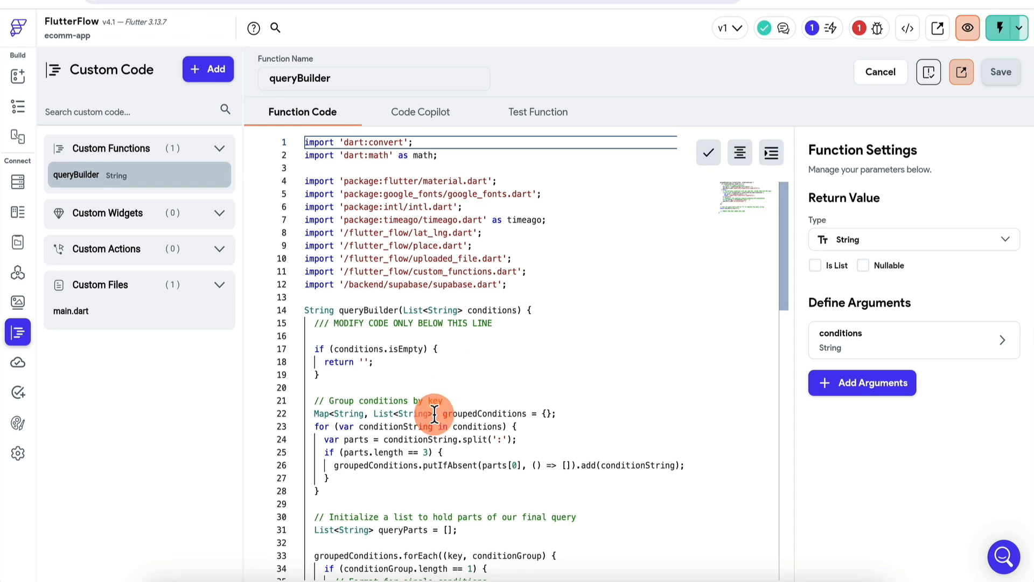
pyautogui.scroll(-8, 487, 374)
pyautogui.scroll(8, 487, 374)
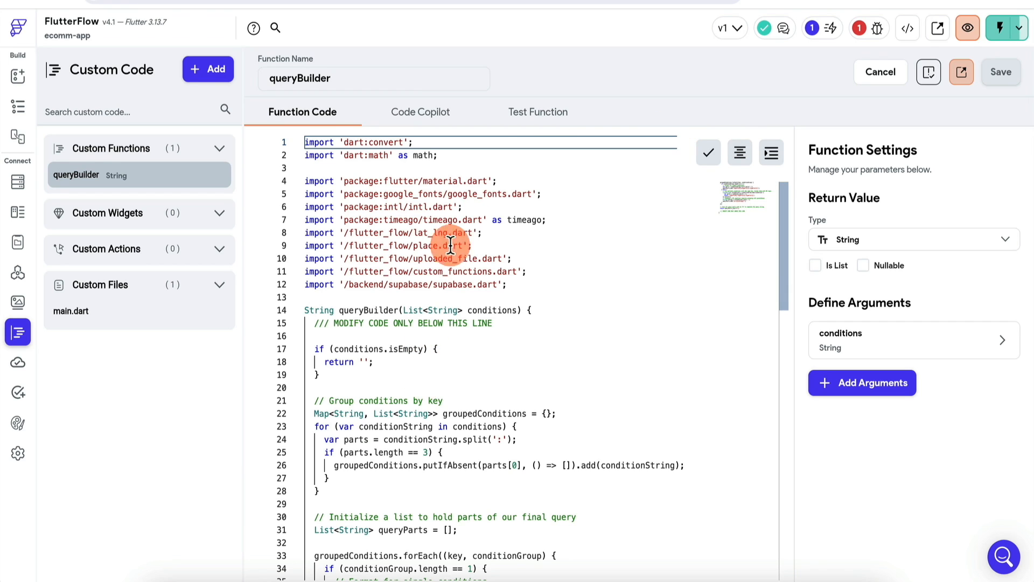
# Step: Fill the String list of queryBuilder's Test #1 with the items condition:New:eq and condition:Used:eq
pyautogui.click(538, 114)
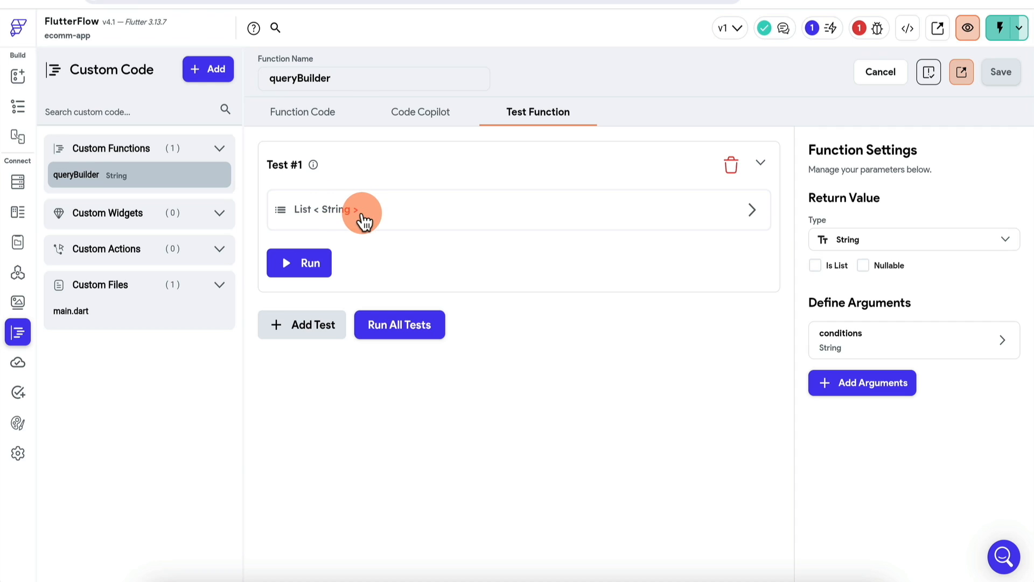
pyautogui.click(362, 214)
pyautogui.click(355, 261)
pyautogui.tripleClick(368, 260)
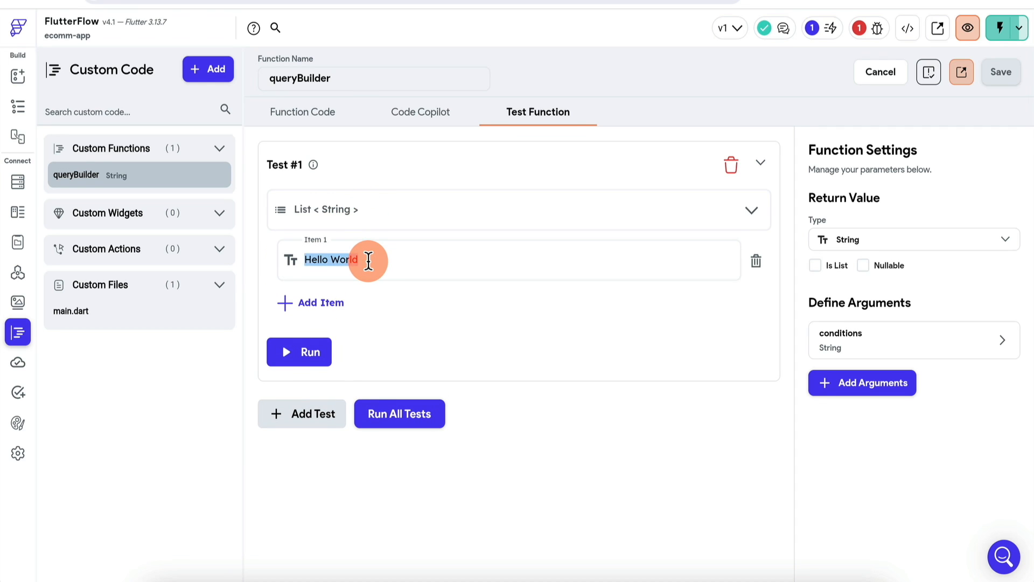
pyautogui.press('BackSpace')
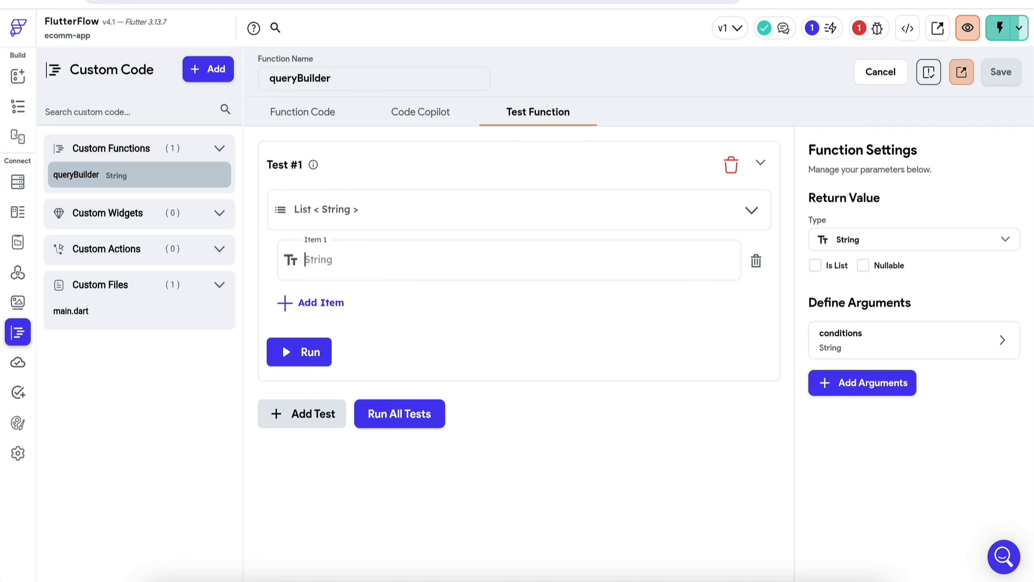
pyautogui.write('condition:New:eq')
pyautogui.click(339, 302)
pyautogui.tripleClick(370, 304)
pyautogui.press('BackSpace')
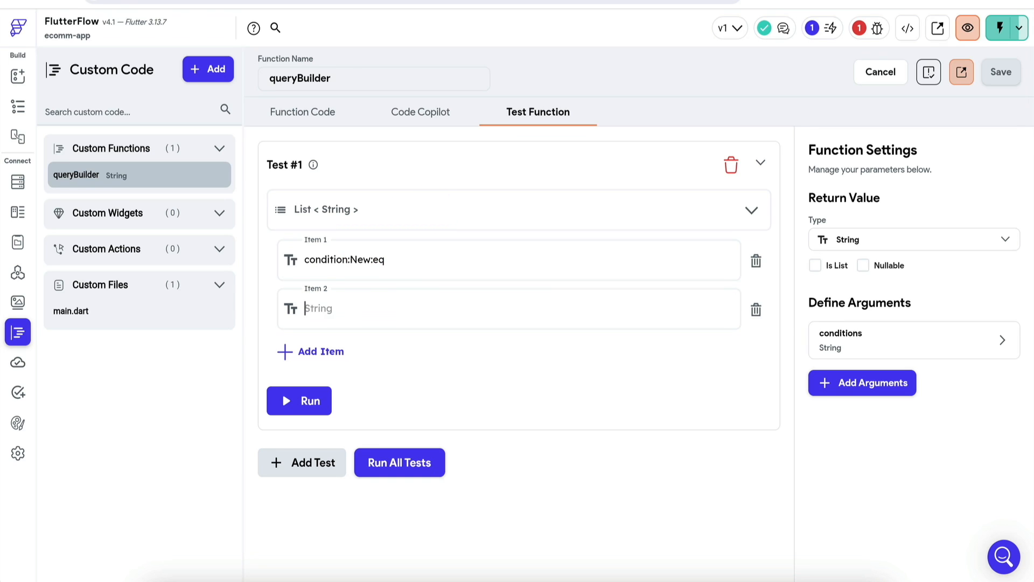
pyautogui.write('condition:Used:eq')
# Step: Add source:amazon.com:eq as the third item of Test #1 and run the test
pyautogui.click(302, 351)
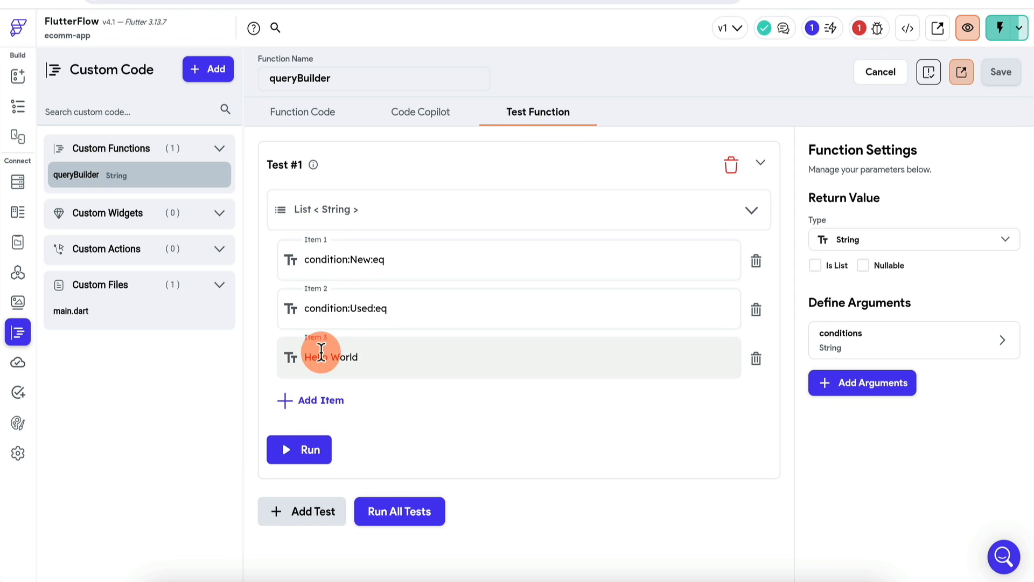
pyautogui.click(389, 354)
pyautogui.tripleClick(389, 355)
pyautogui.press('BackSpace')
pyautogui.write('s')
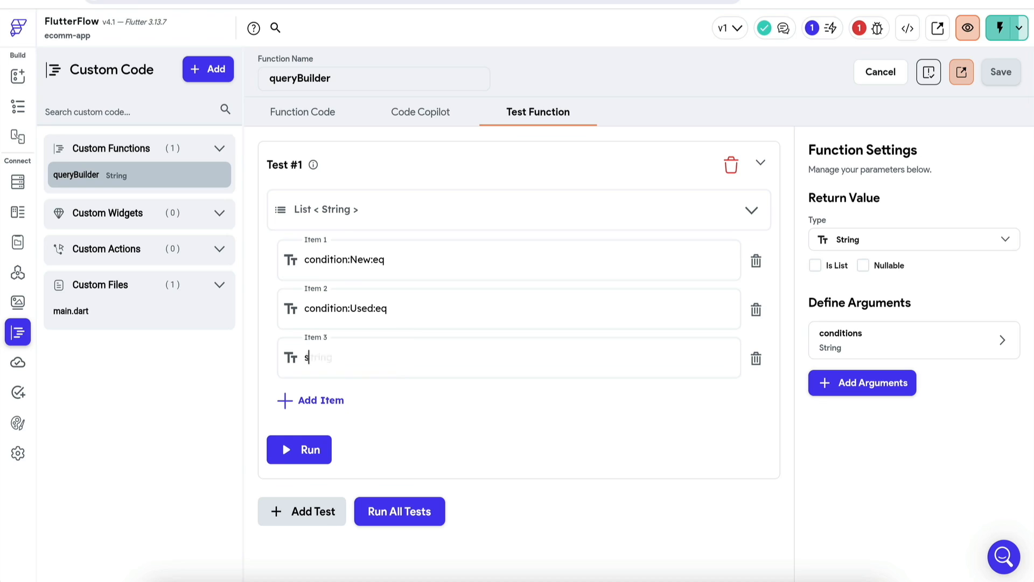
pyautogui.write('ource:amazon.com:eq')
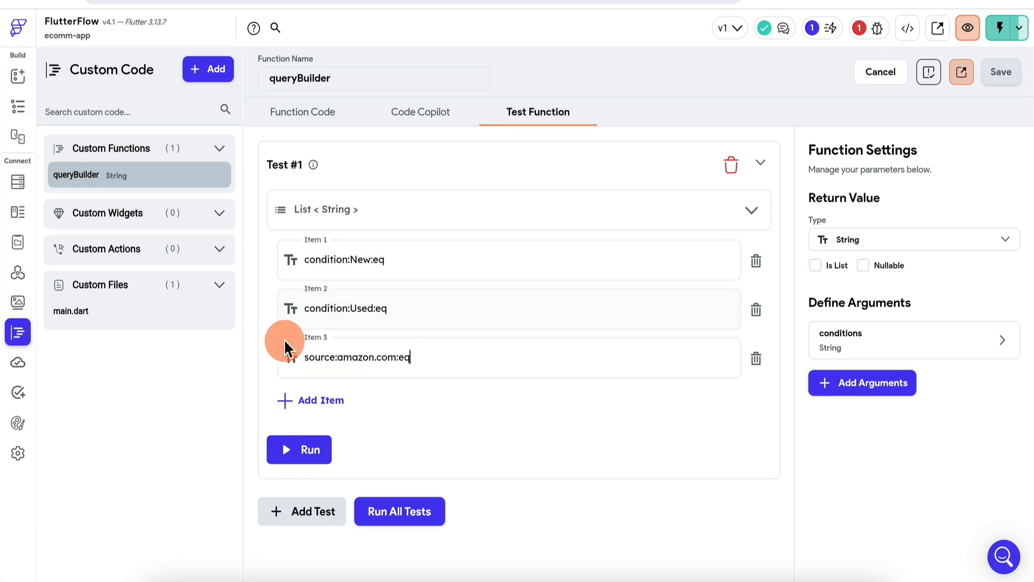
pyautogui.click(318, 457)
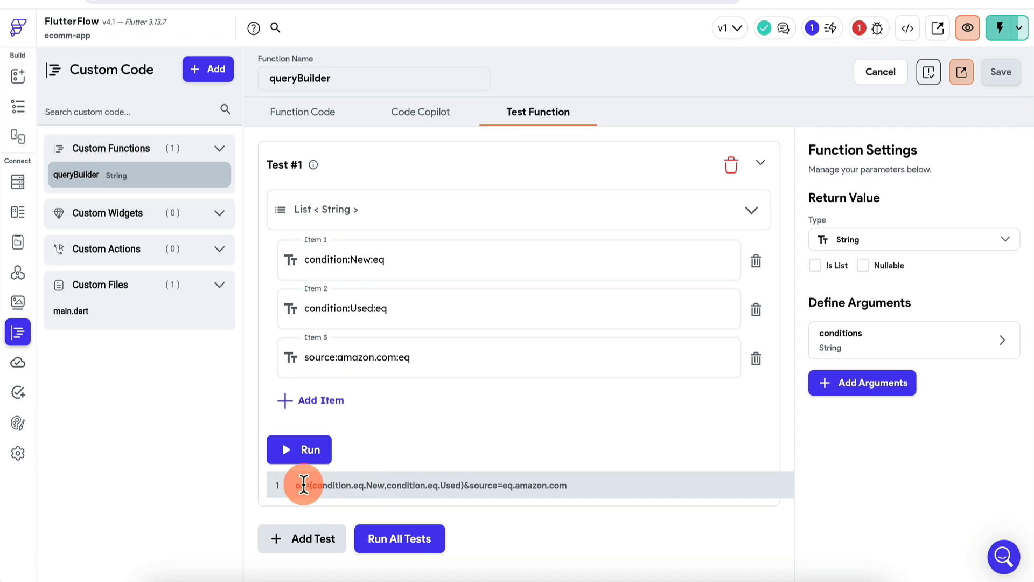
# Step: Examine how the Test #1 output combines the condition filters with the source filter
pyautogui.moveTo(294, 485); pyautogui.dragTo(464, 485)
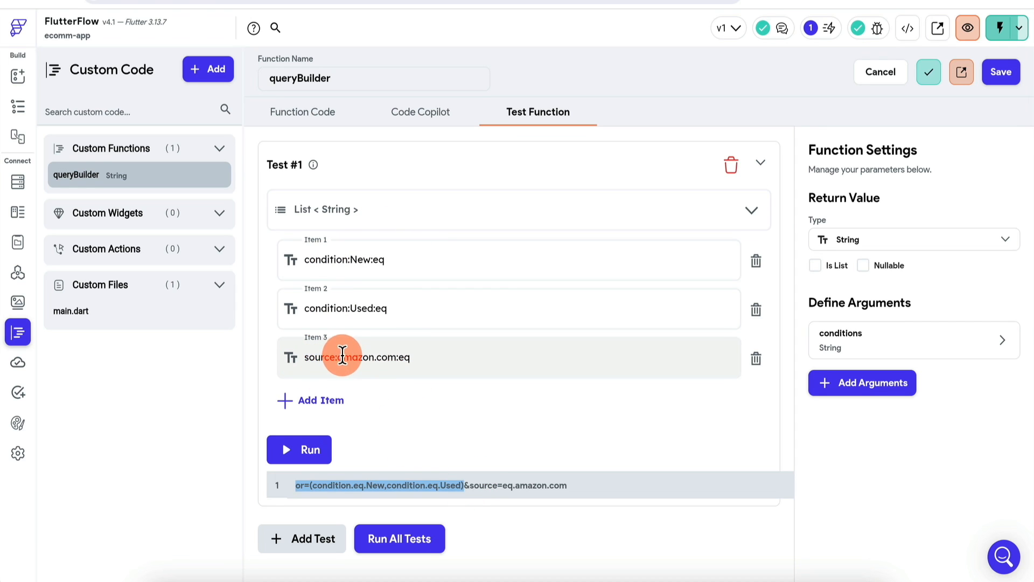
pyautogui.click(479, 484)
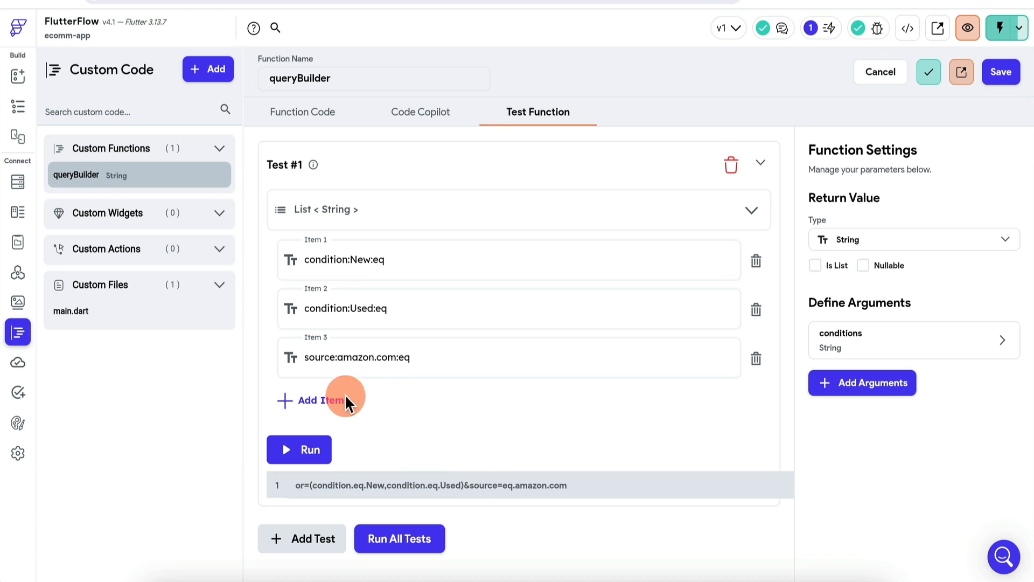
pyautogui.moveTo(465, 484); pyautogui.dragTo(580, 483)
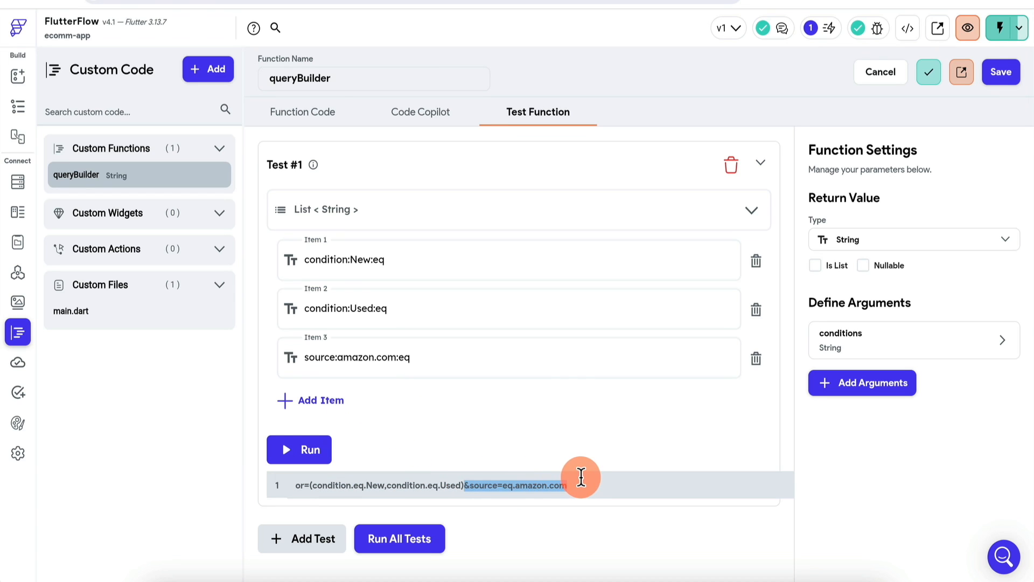
pyautogui.click(580, 484)
# Step: Add source:amazon.de:eq as the fourth item of Test #1, run the test and check the generated source filter
pyautogui.click(334, 402)
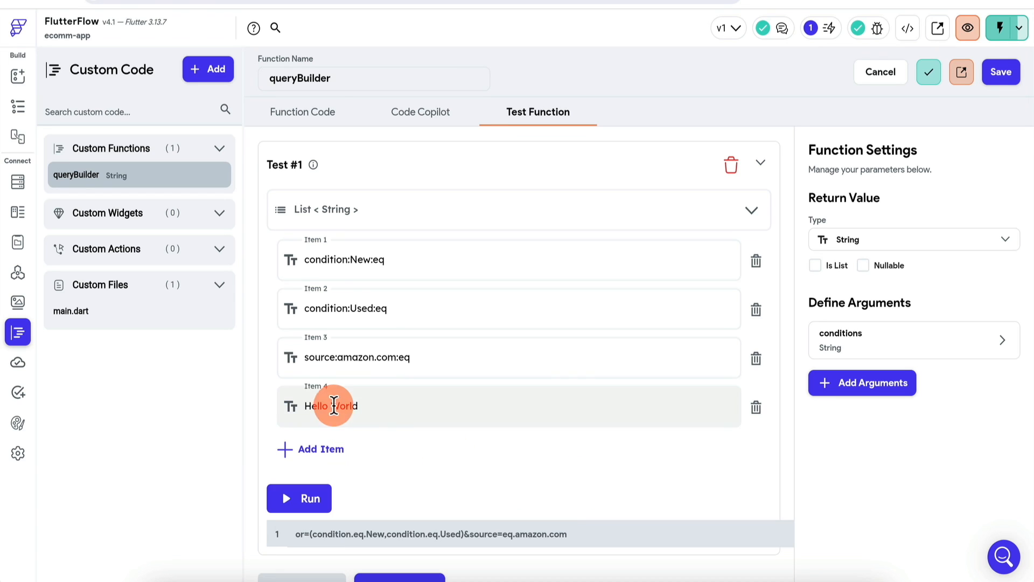
pyautogui.click(388, 405)
pyautogui.hotkey('ctrl', 'a')
pyautogui.press('BackSpace')
pyautogui.write('source:')
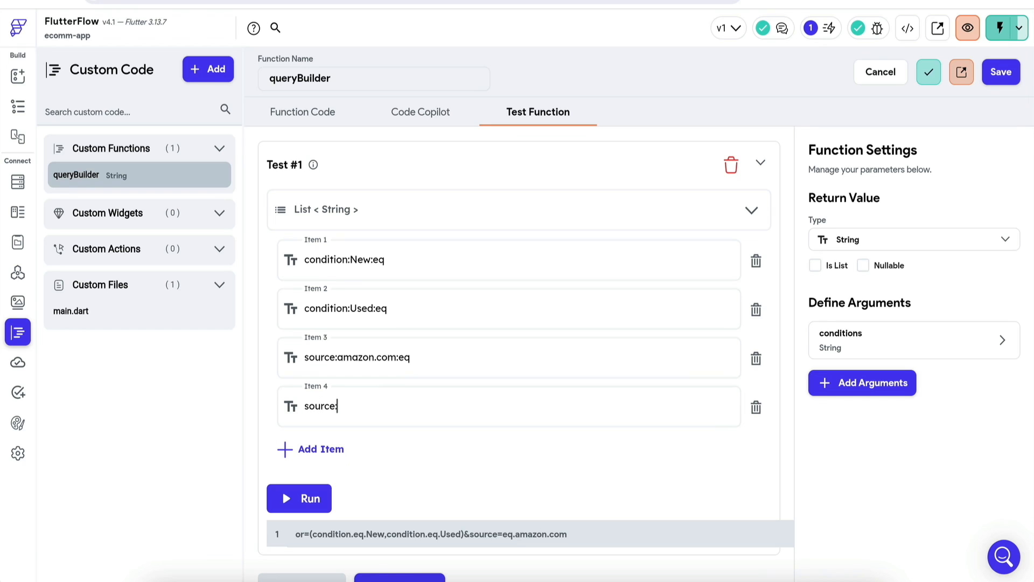
pyautogui.write('amazon.de:eq')
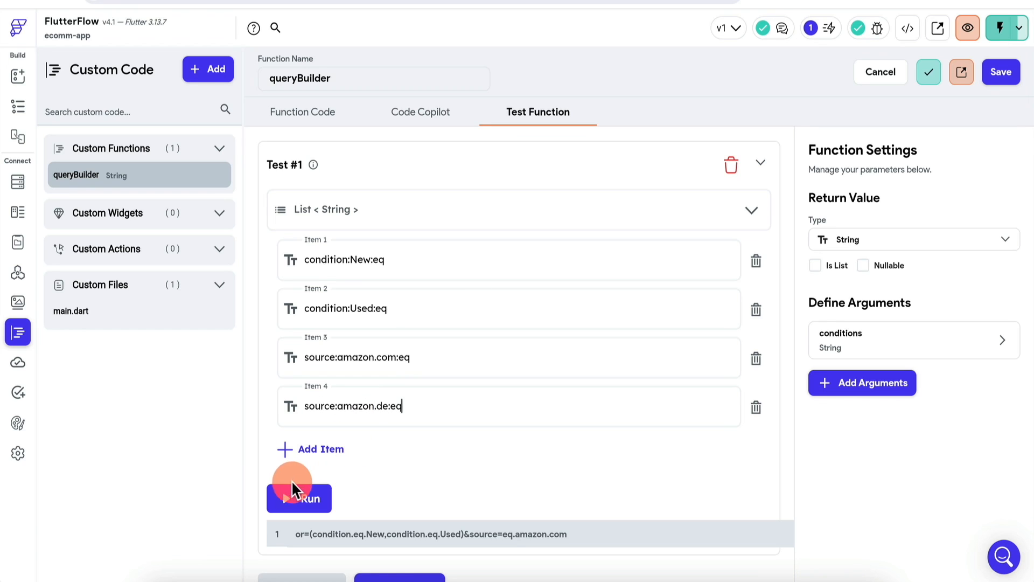
pyautogui.click(299, 497)
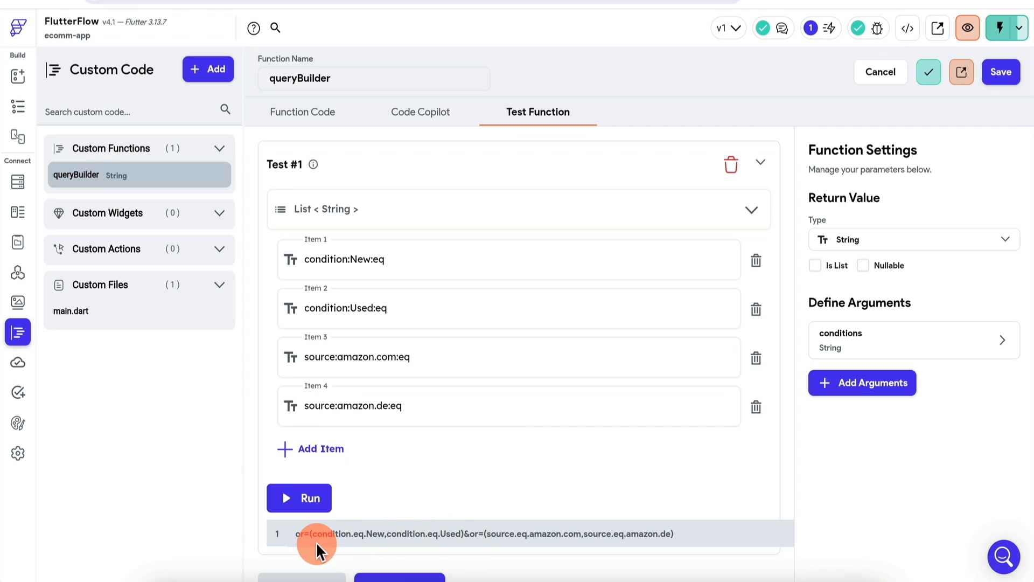
pyautogui.moveTo(296, 534); pyautogui.dragTo(619, 538)
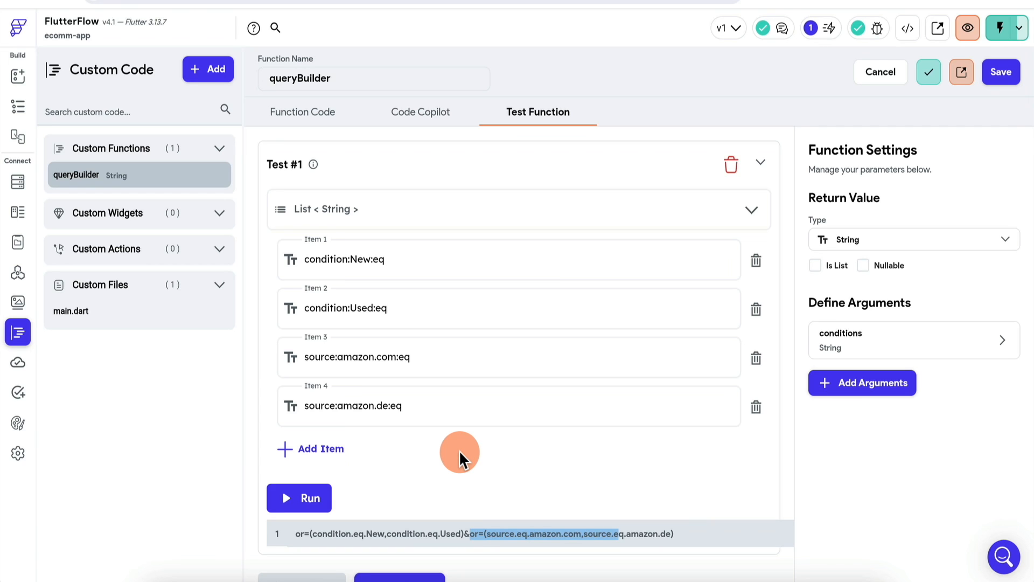
pyautogui.click(447, 358)
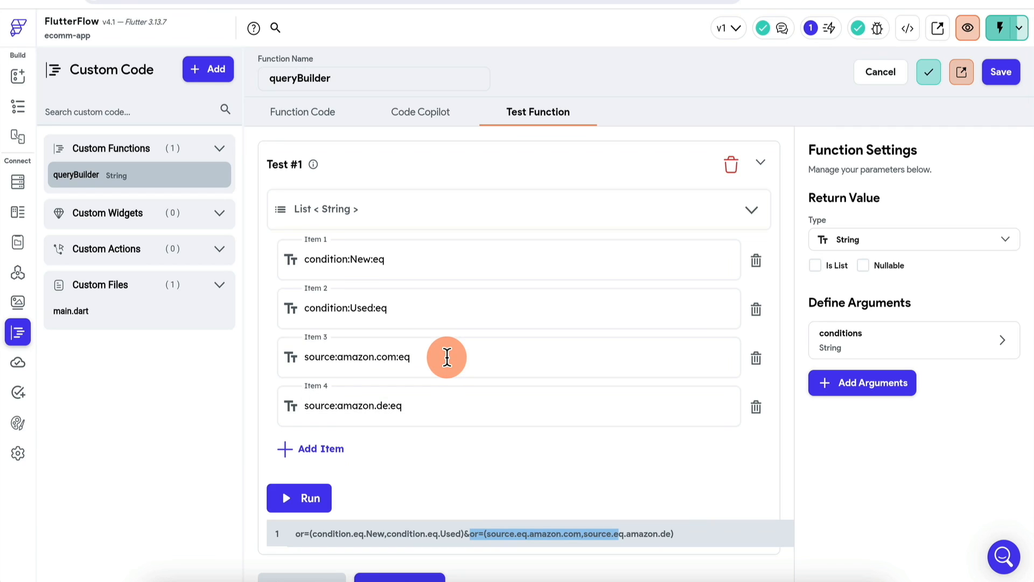
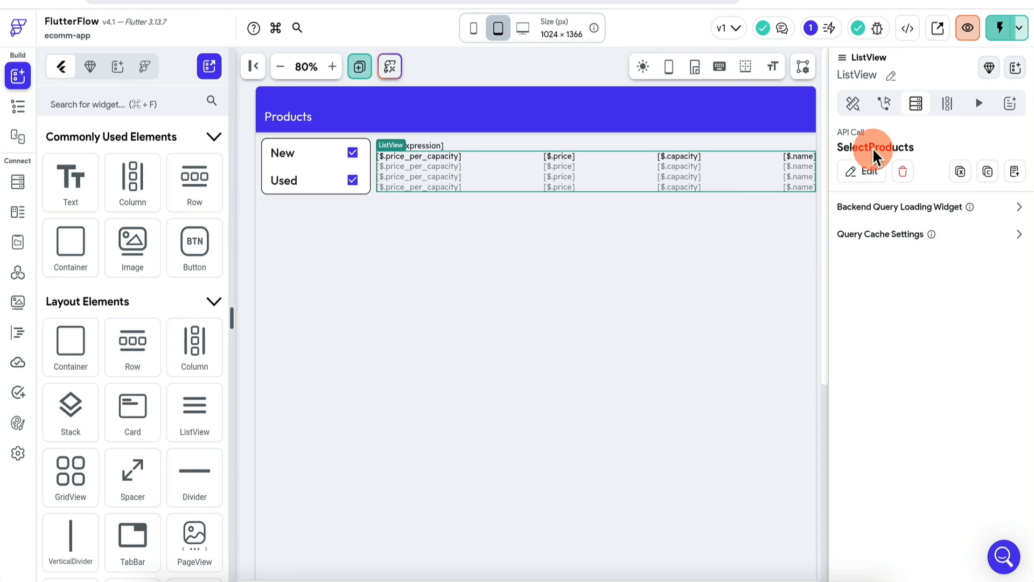
# Step: Edit the ListView's SelectProducts backend query and set its variable's parameter name to query
pyautogui.click(865, 172)
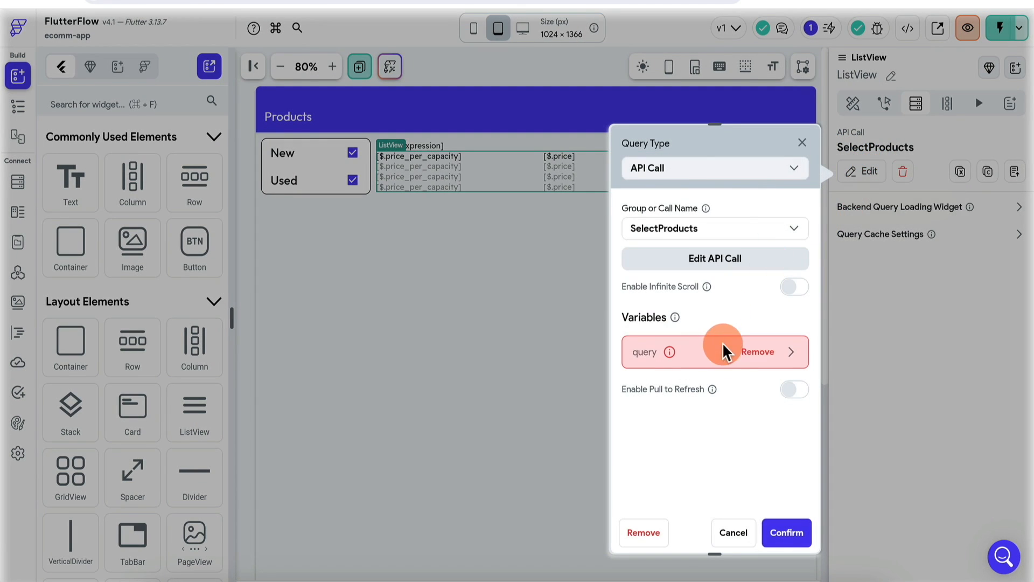
pyautogui.click(705, 352)
pyautogui.click(751, 352)
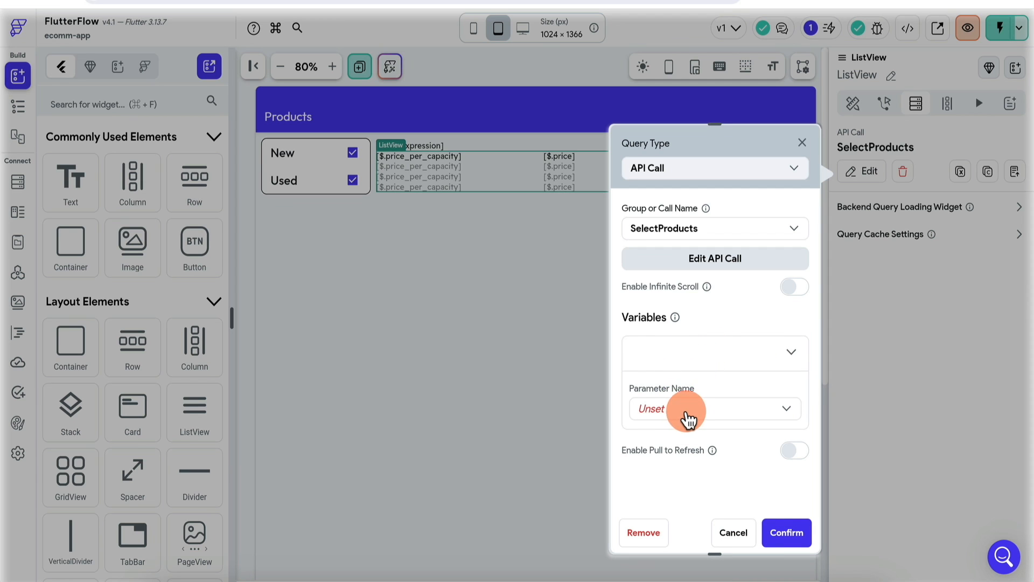
pyautogui.click(687, 419)
pyautogui.click(675, 416)
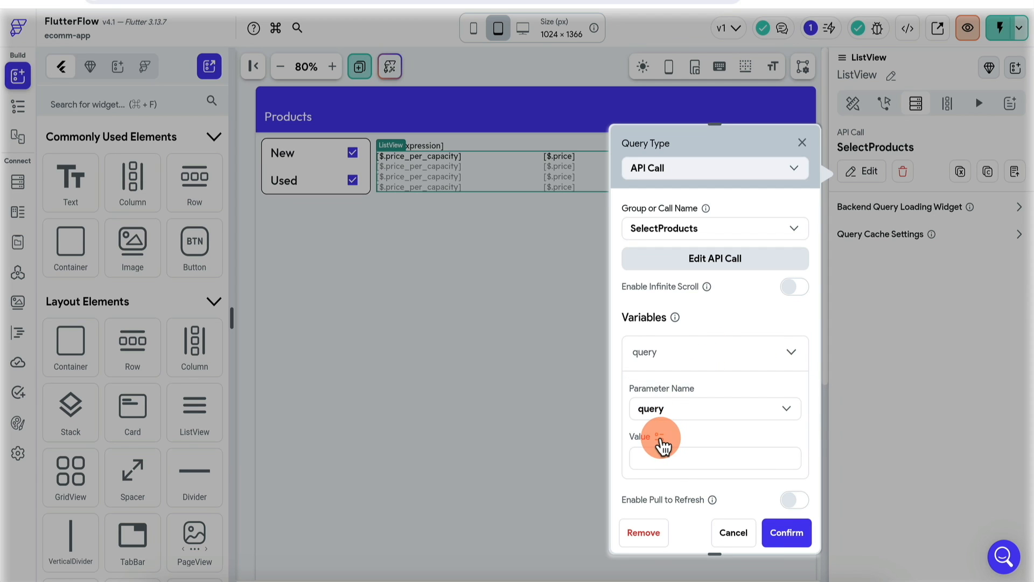
# Step: Use the custom function queryBuilder as the value of the query variable
pyautogui.click(660, 436)
pyautogui.write('bu')
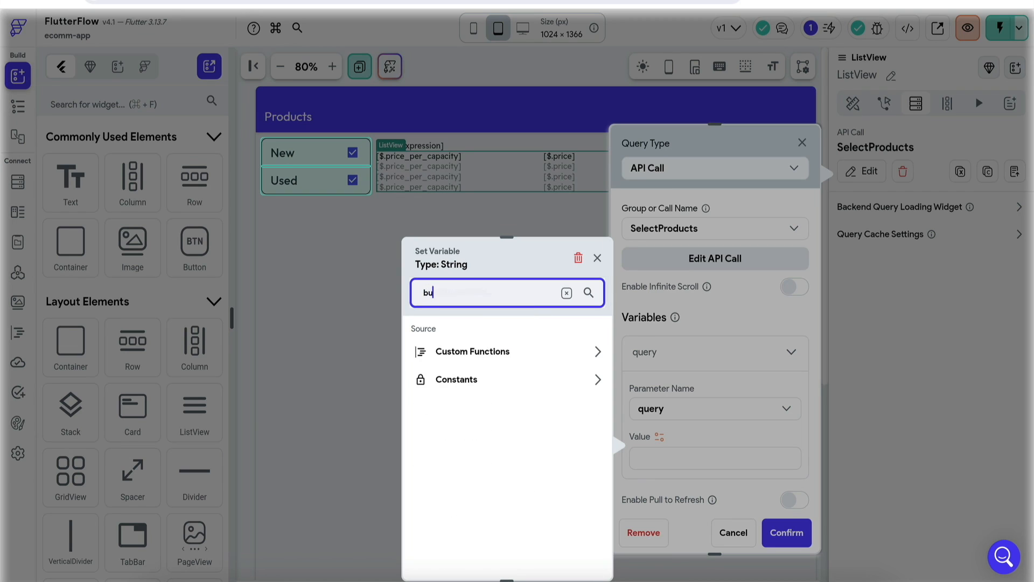
pyautogui.press('BackSpace')
pyautogui.press('BackSpace')
pyautogui.write('que')
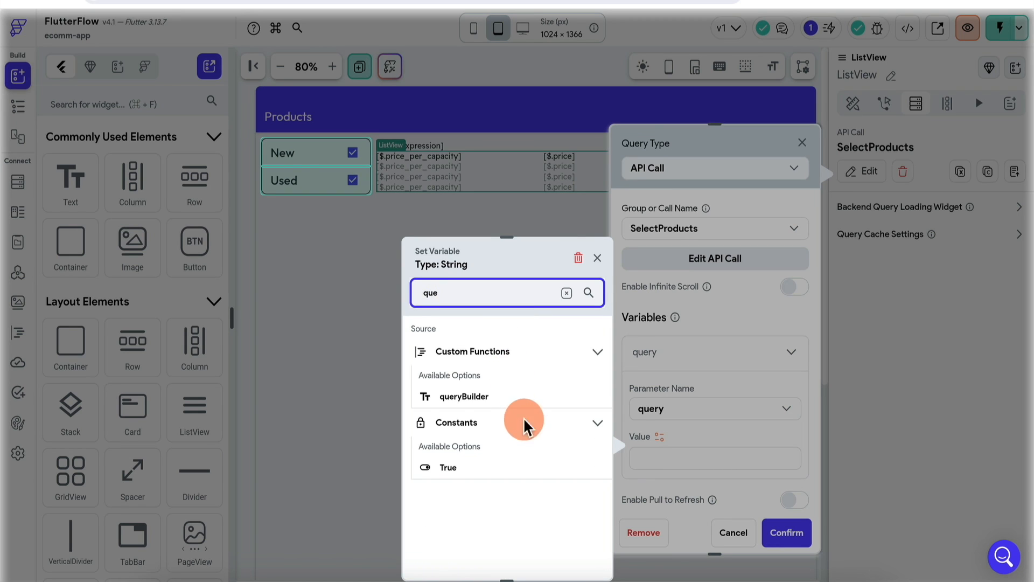
pyautogui.click(509, 408)
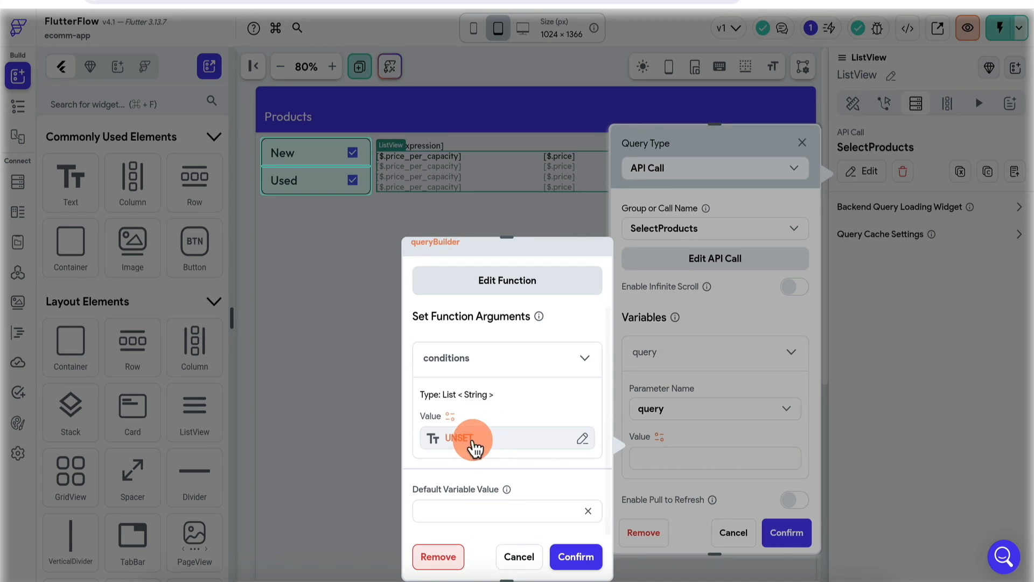
# Step: Pass the conditions app state list as queryBuilder's conditions argument and confirm the ListView's backend query
pyautogui.click(488, 442)
pyautogui.write('app')
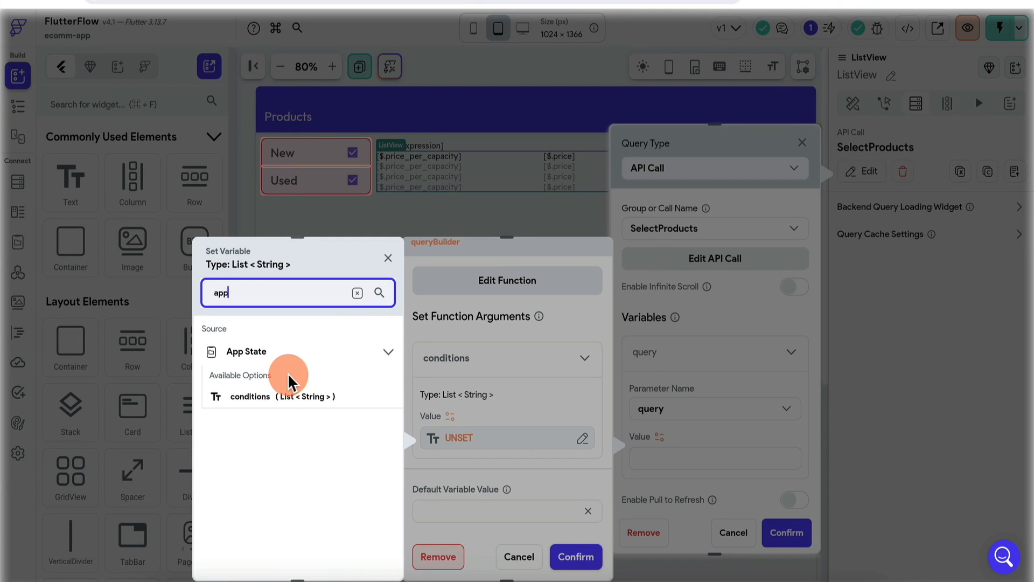
pyautogui.click(291, 396)
pyautogui.click(576, 556)
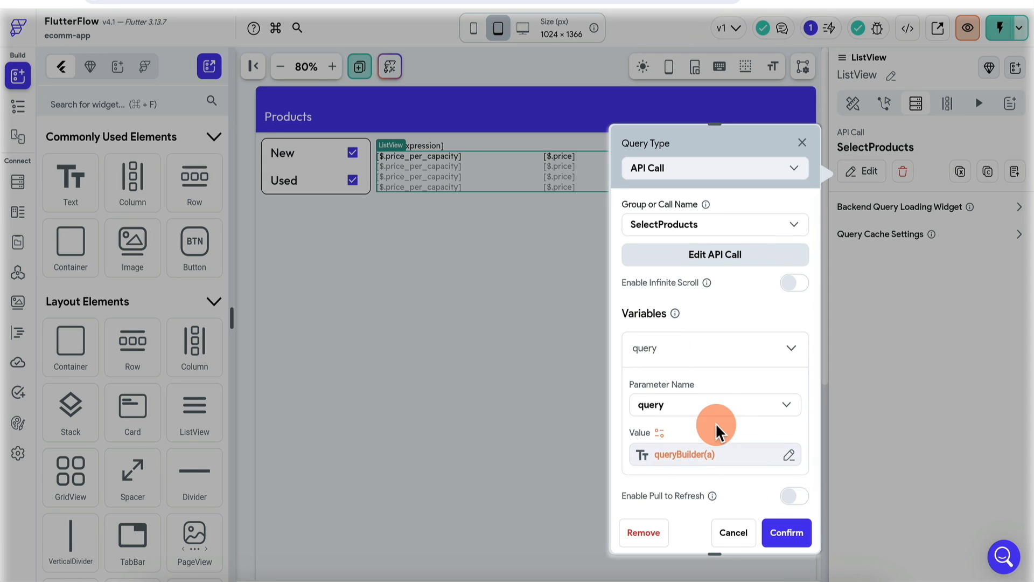
pyautogui.scroll(-1, 718, 427)
pyautogui.click(792, 534)
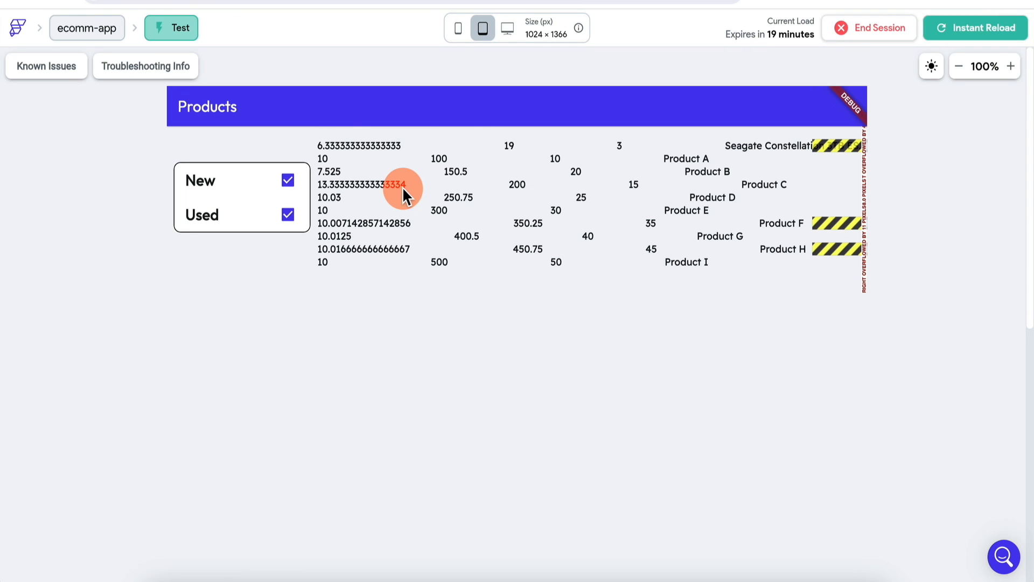
# Step: In the running test app, clear the New and Used checkboxes, and tick New again to test the filter
pyautogui.click(288, 180)
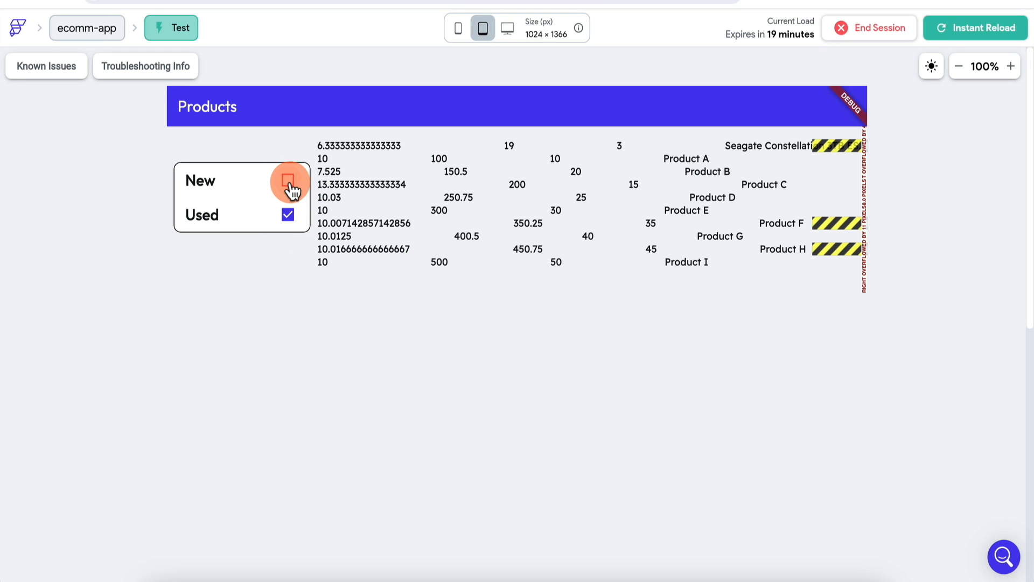
pyautogui.click(288, 216)
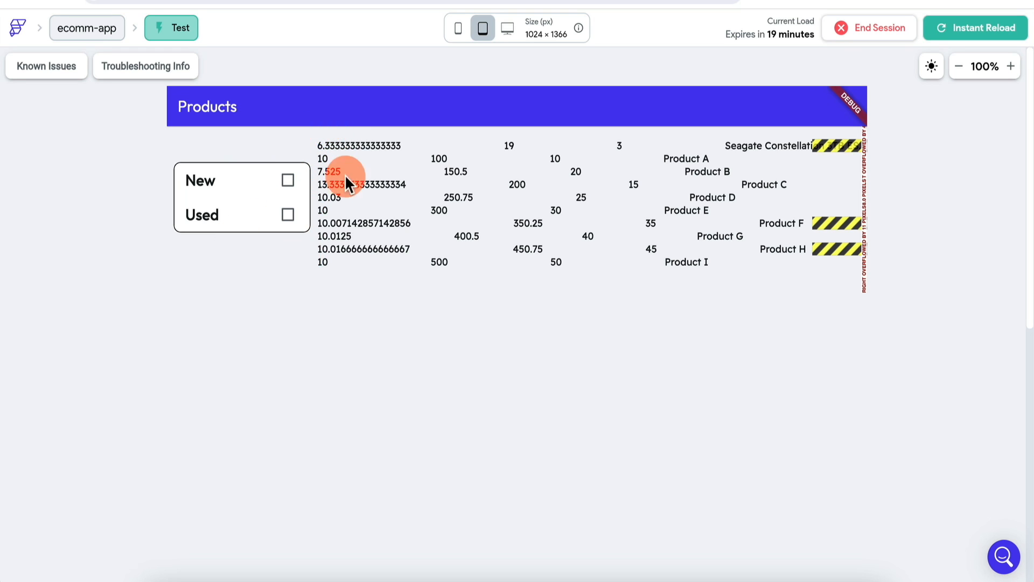
pyautogui.click(287, 181)
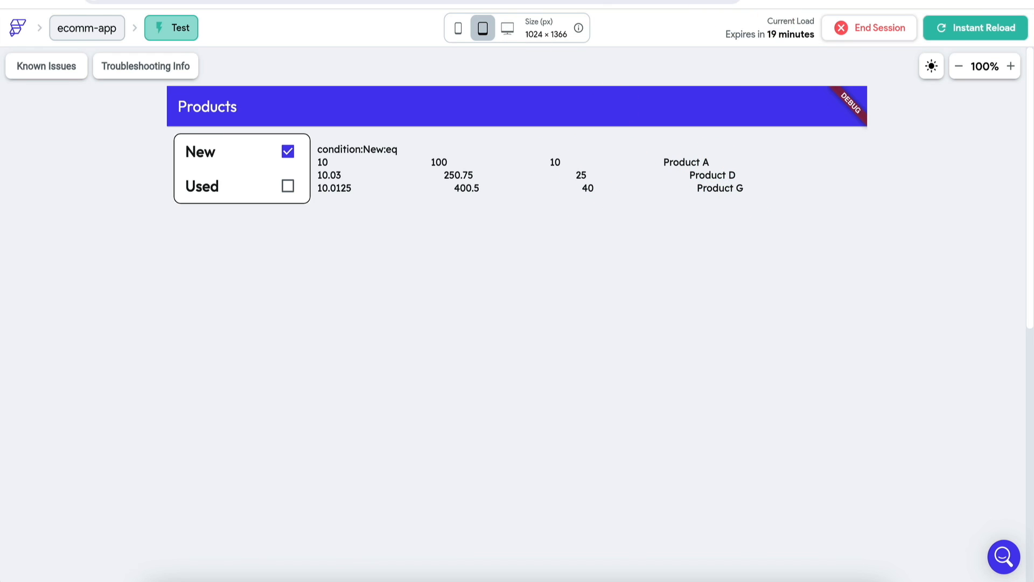
# Step: Compare the product list with the condition column of the Supabase products table, and tick Used in the test app
pyautogui.click(673, 1)
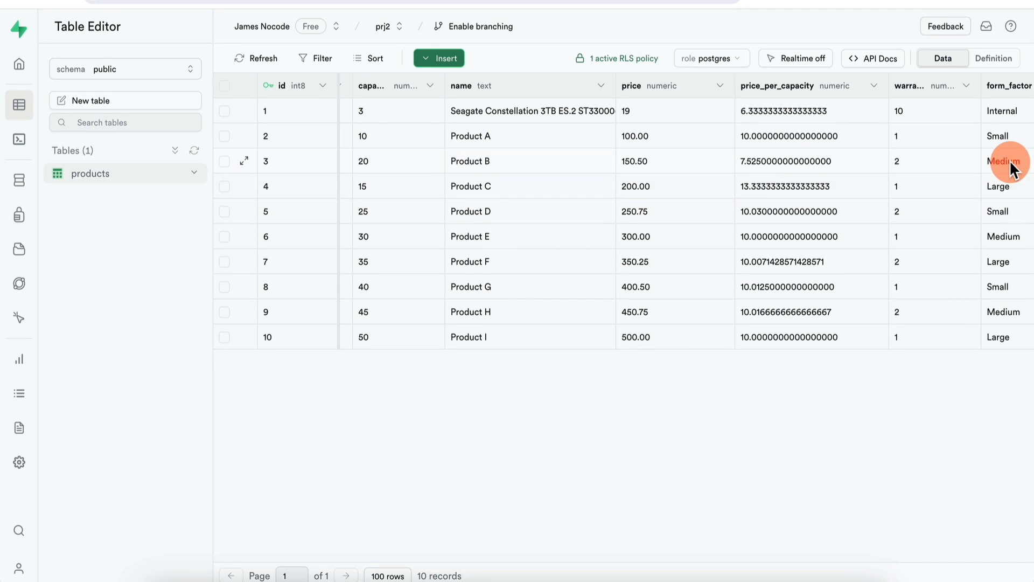
pyautogui.hscroll(5, 958, 163)
pyautogui.hscroll(-10, 471, 157)
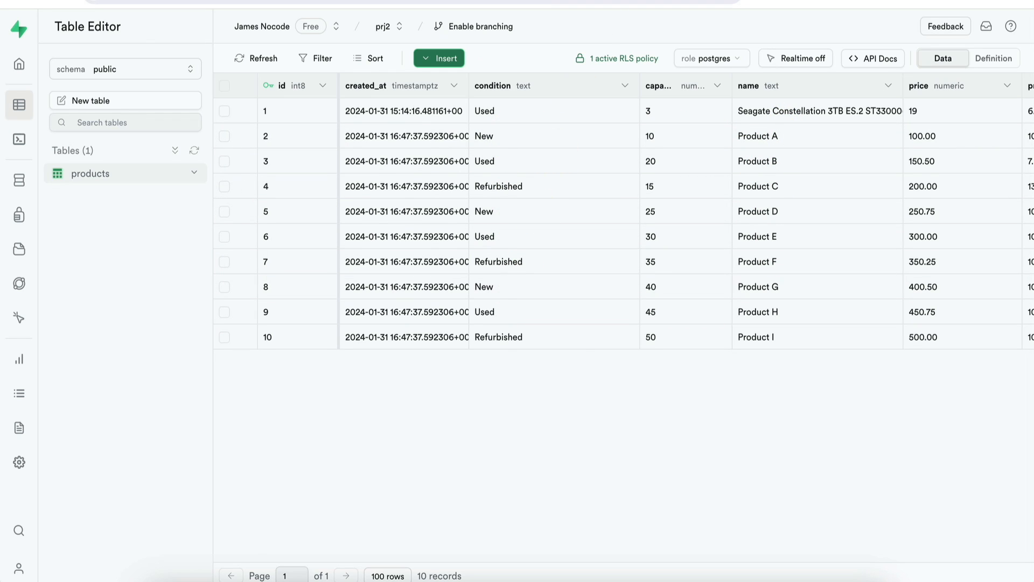
pyautogui.click(627, 1)
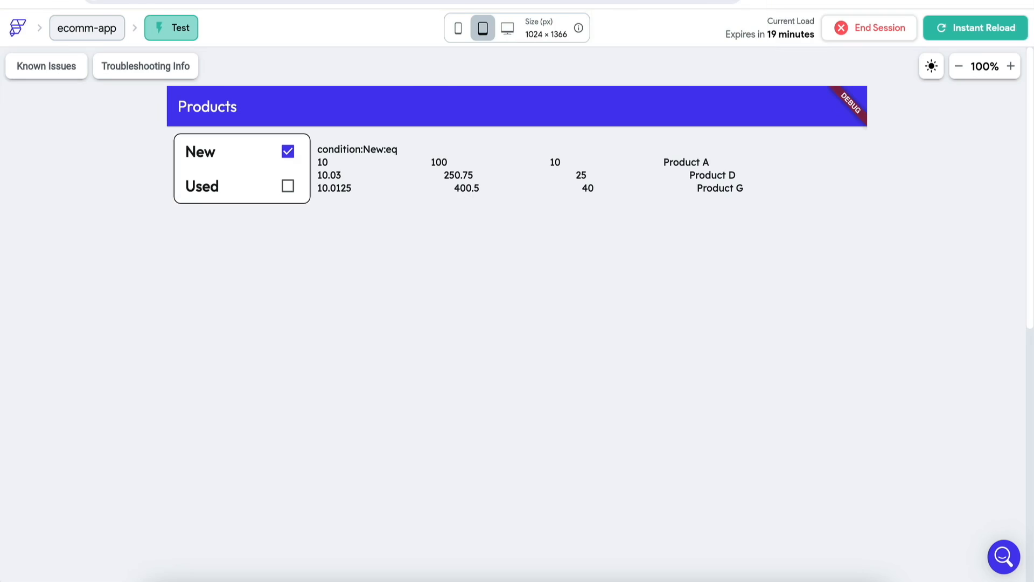
pyautogui.click(287, 195)
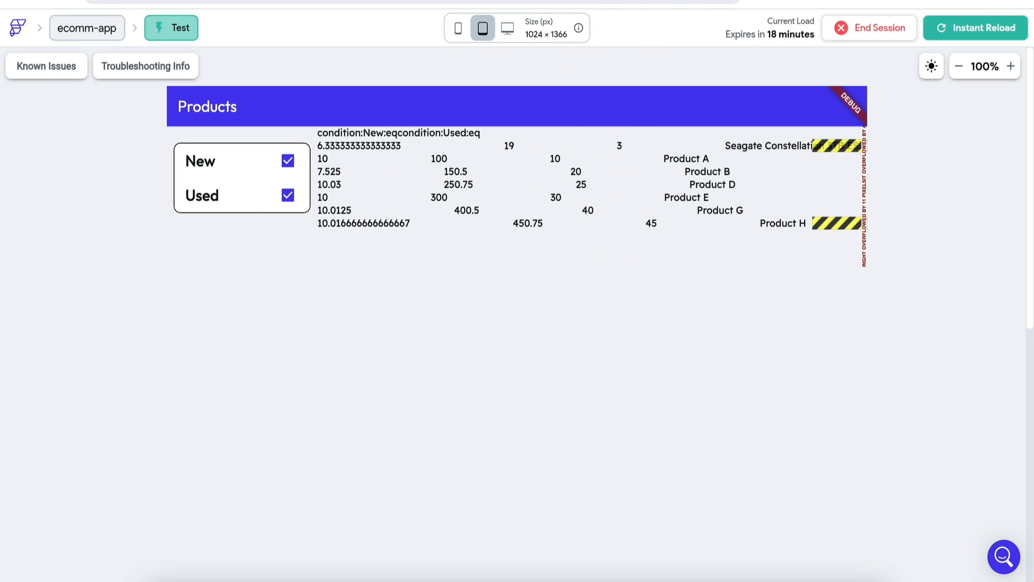
# Step: Back in the FlutterFlow builder, duplicate the Used CheckboxListTile and set the copy's title to Refurbished
pyautogui.click(517, 2)
pyautogui.click(290, 183)
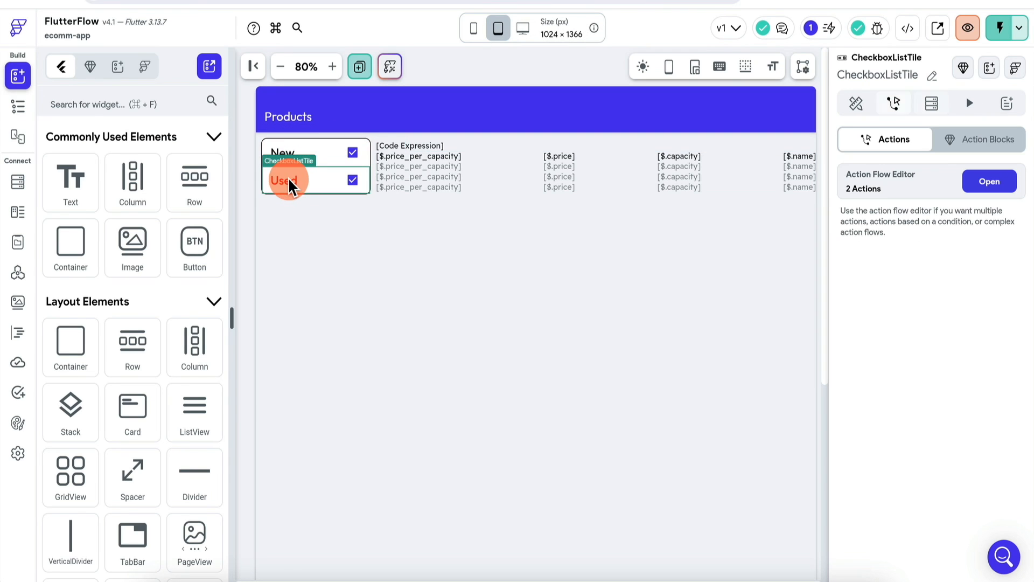
pyautogui.click(18, 106)
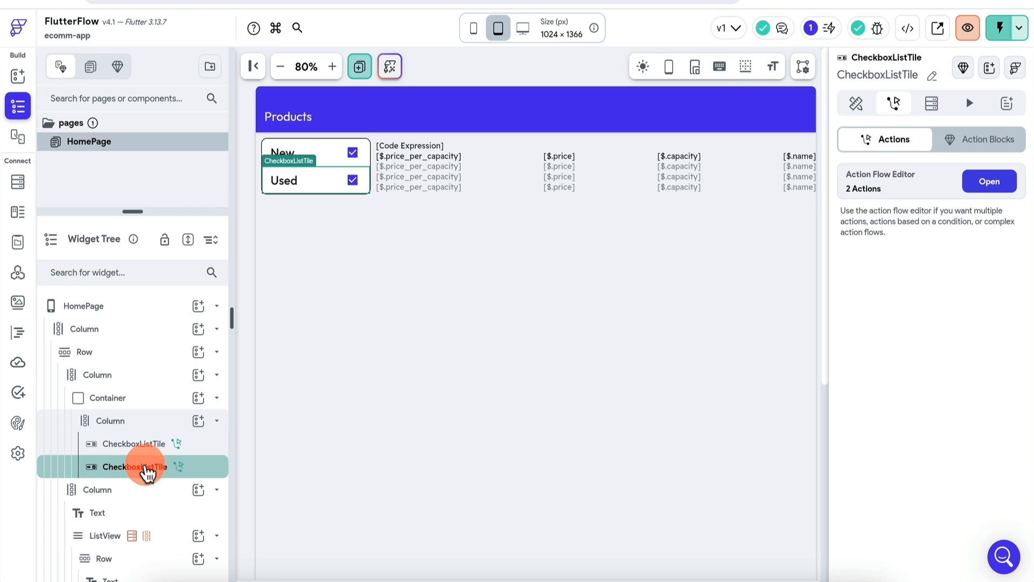
pyautogui.hotkey('ctrl', 'd')
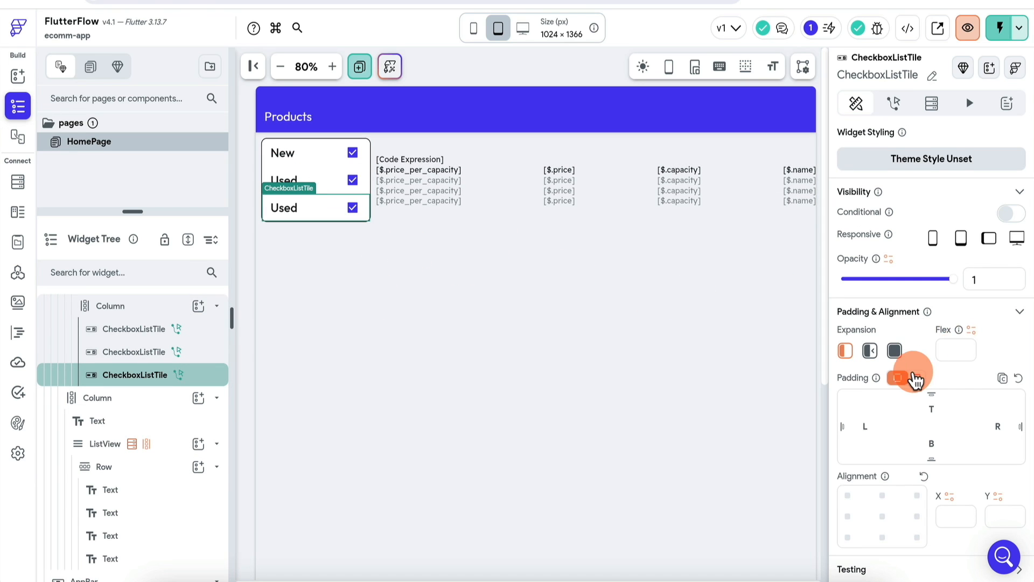
pyautogui.scroll(-10, 915, 380)
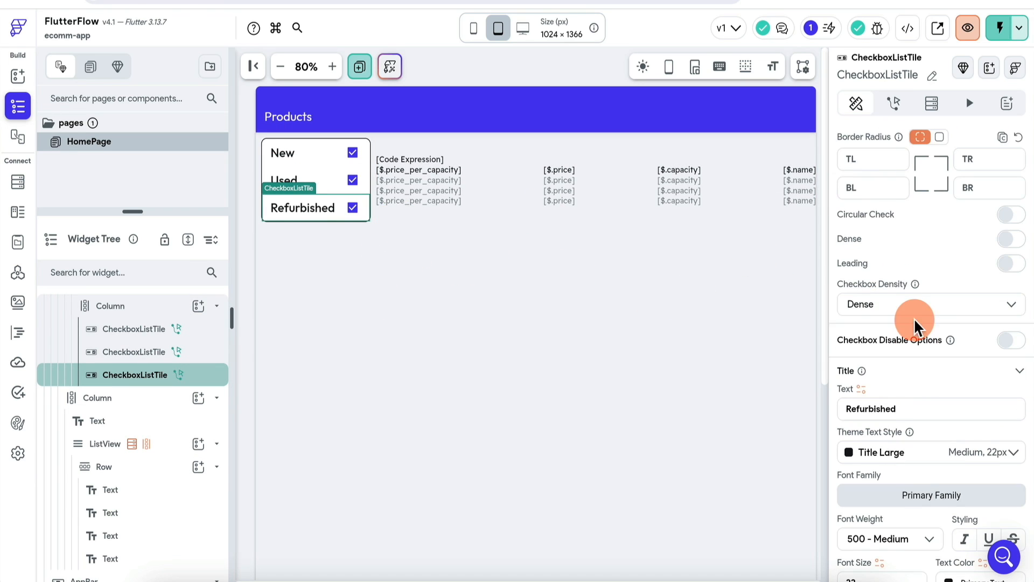
pyautogui.scroll(7, 1029, 196)
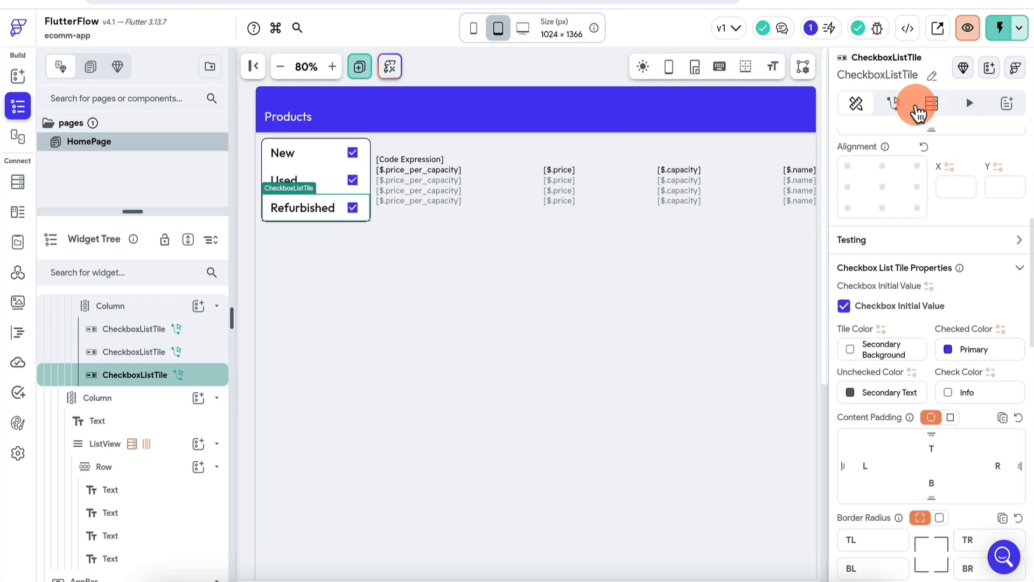
# Step: In the Refurbished tile's On Toggled Off action, replace Used with Refurbished in the value removed from conditions, and reload the test app
pyautogui.click(895, 105)
pyautogui.click(991, 208)
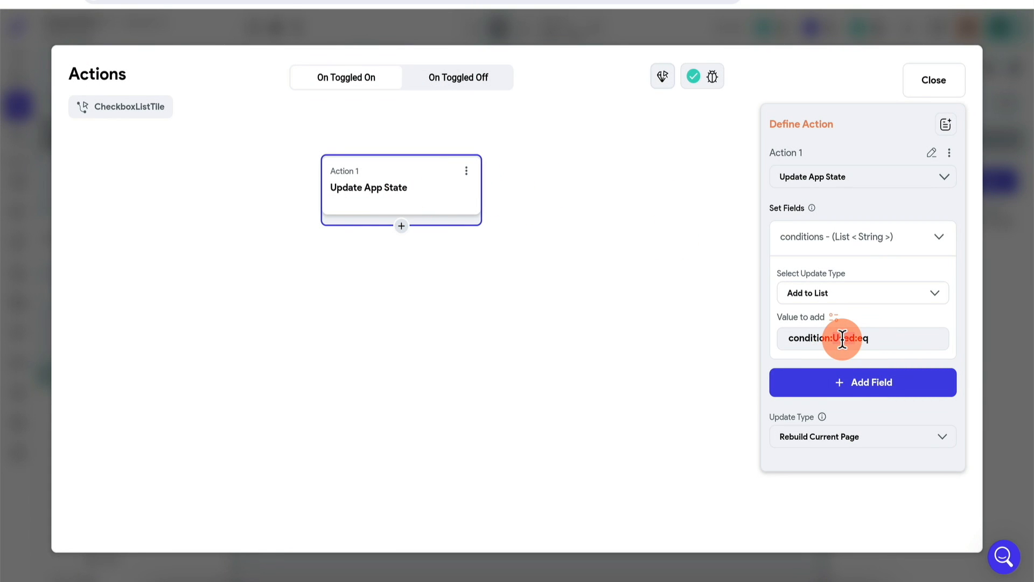
pyautogui.click(449, 86)
pyautogui.click(411, 197)
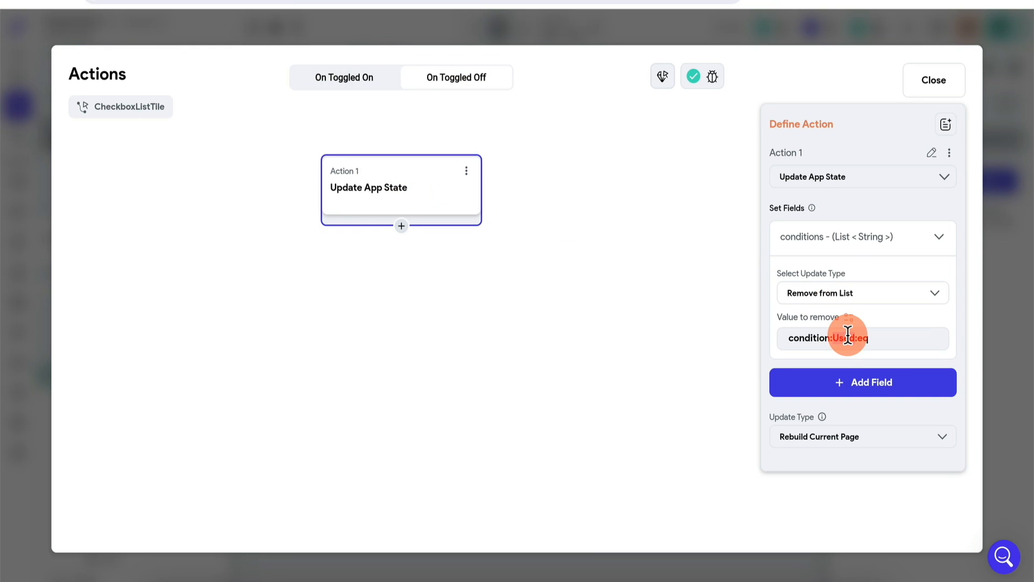
pyautogui.write('Refurbished')
pyautogui.click(1011, 300)
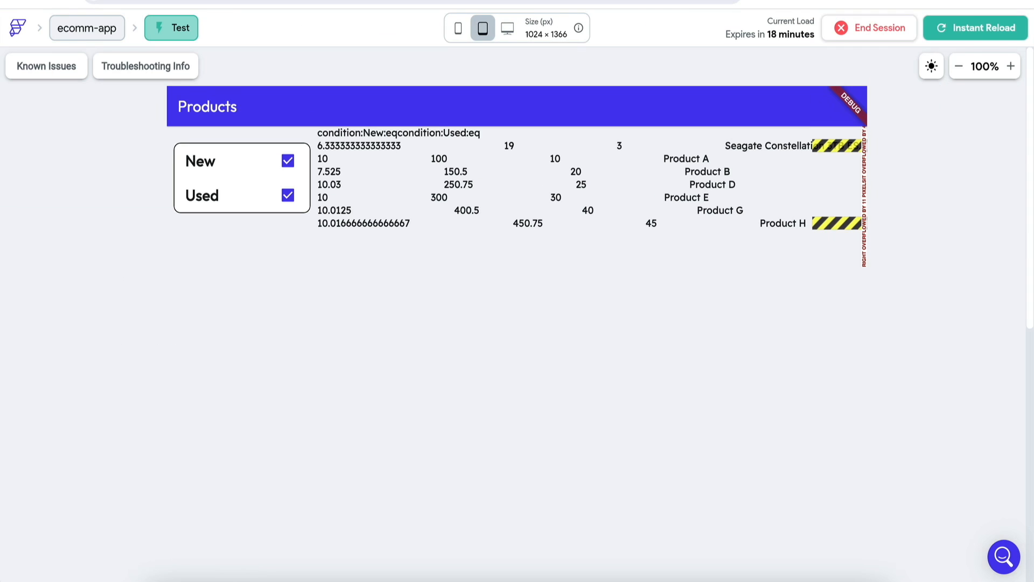
pyautogui.click(979, 30)
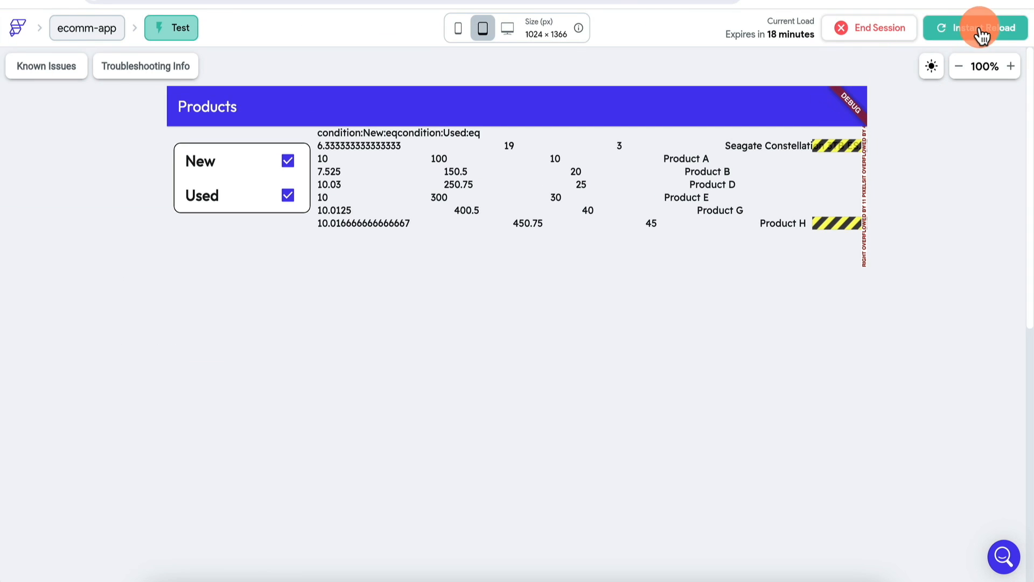
# Step: In the reloaded test app, clear New, Used and Refurbished, tick Refurbished, and compare the list with the Supabase products table
pyautogui.click(291, 165)
pyautogui.click(289, 199)
pyautogui.click(289, 234)
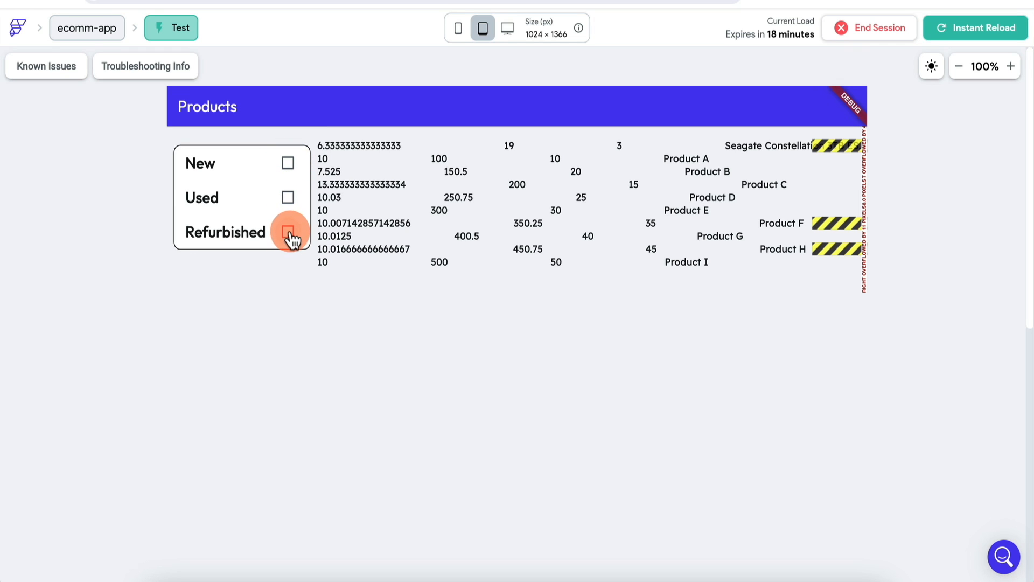
pyautogui.click(289, 233)
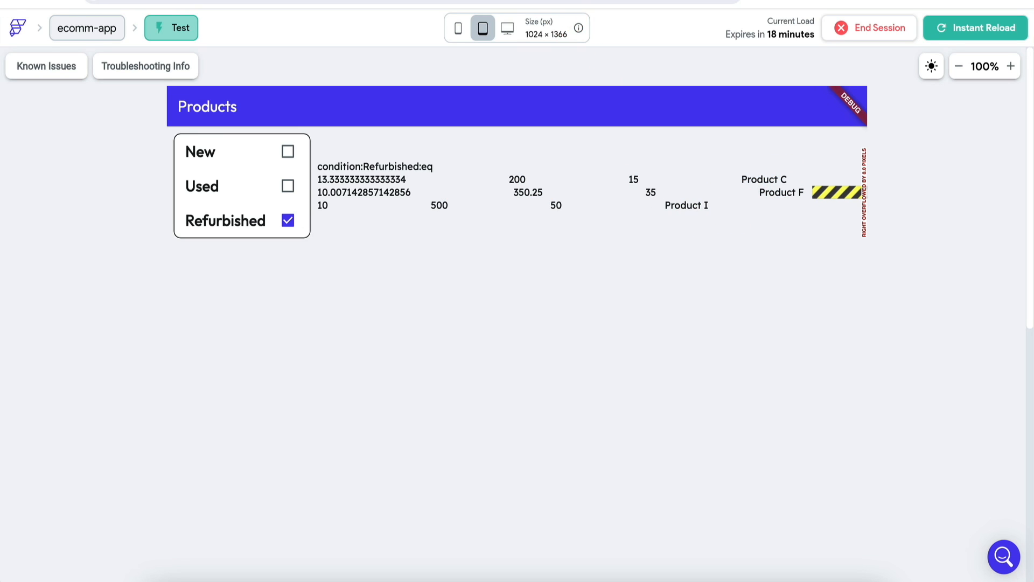
pyautogui.click(754, 1)
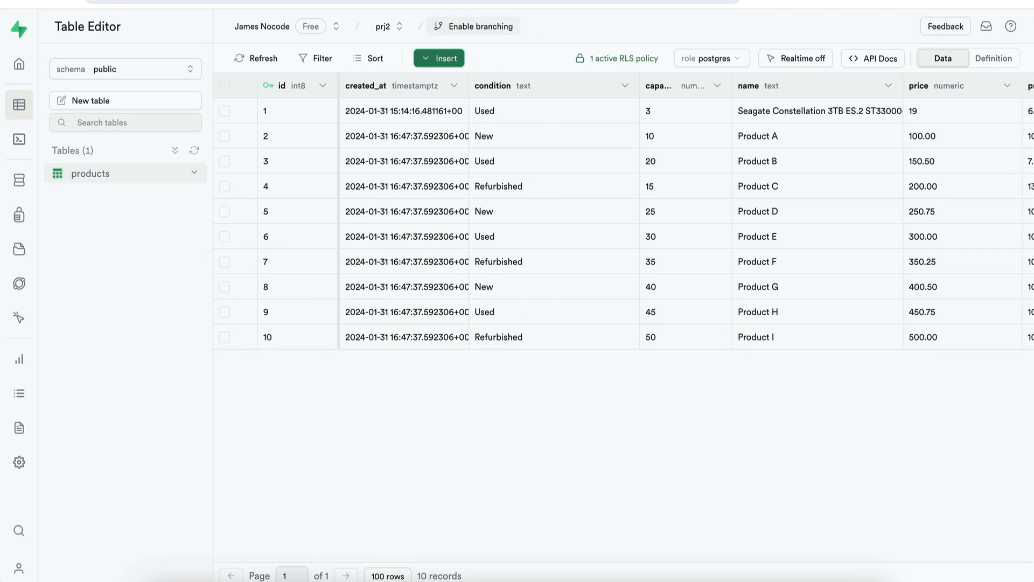
pyautogui.click(636, 1)
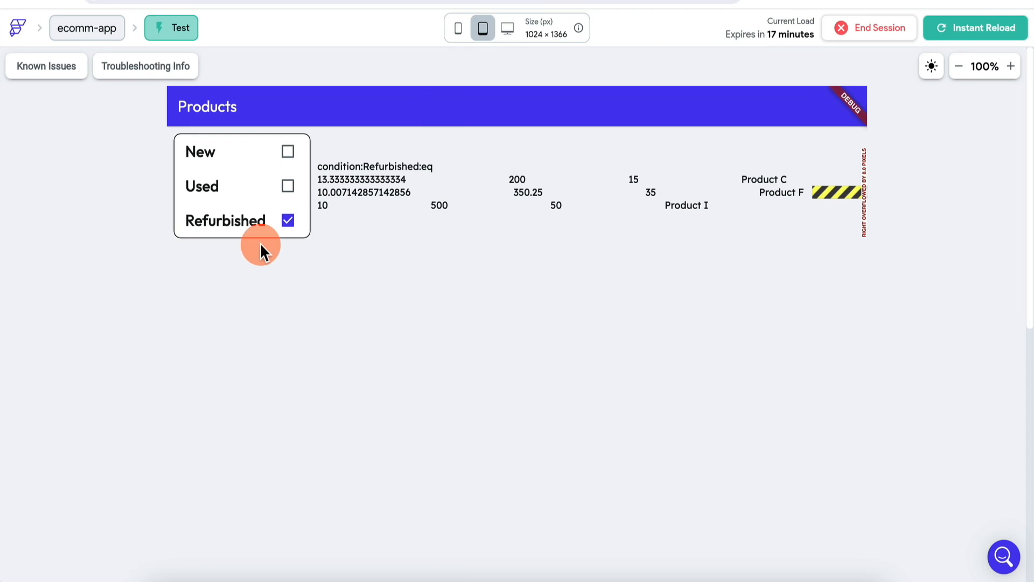
# Step: Test the filter combinations in the test app by toggling New and Used alongside Refurbished, ending with all three ticked
pyautogui.click(288, 185)
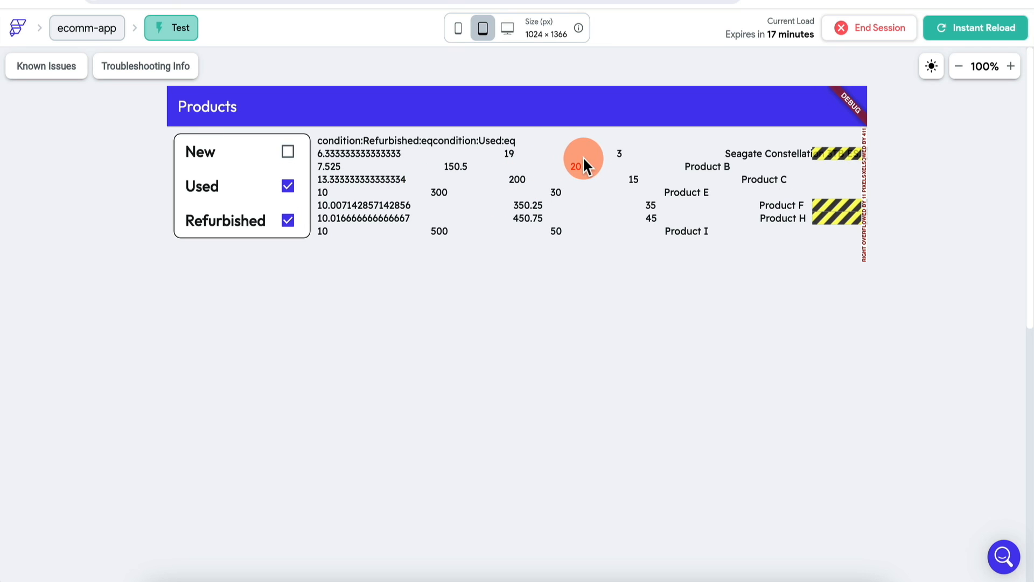
pyautogui.click(288, 152)
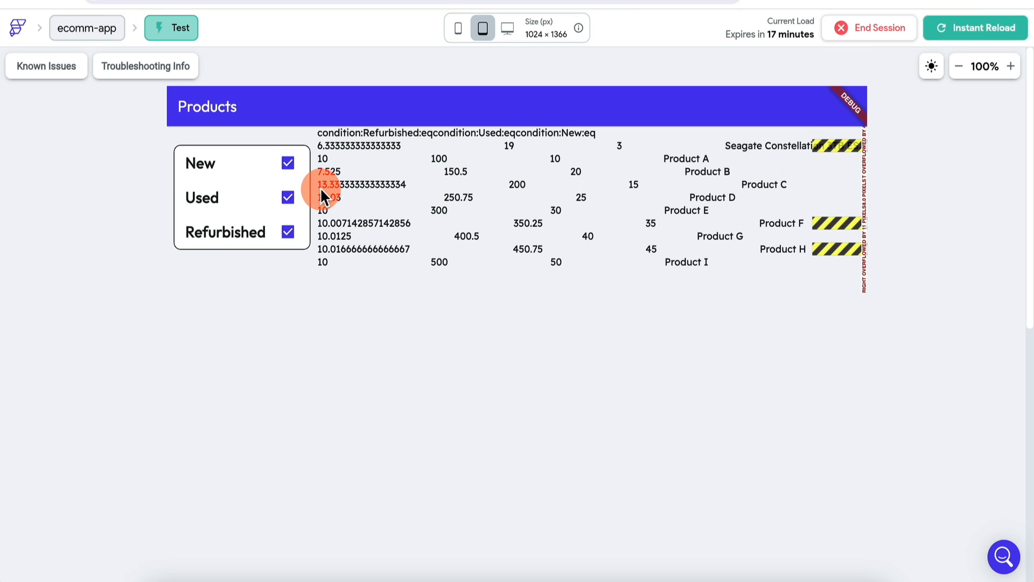
pyautogui.click(288, 163)
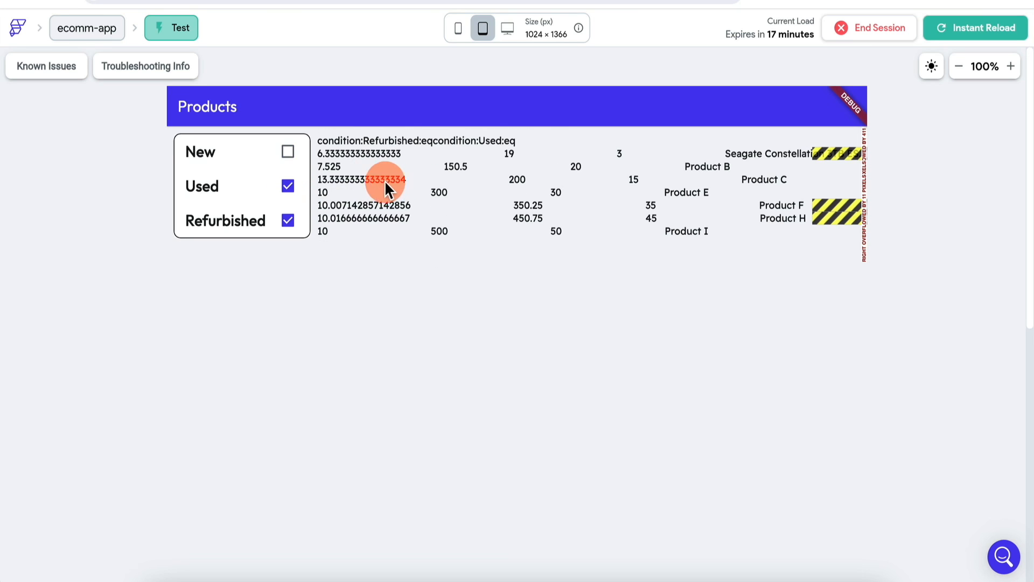
pyautogui.click(288, 186)
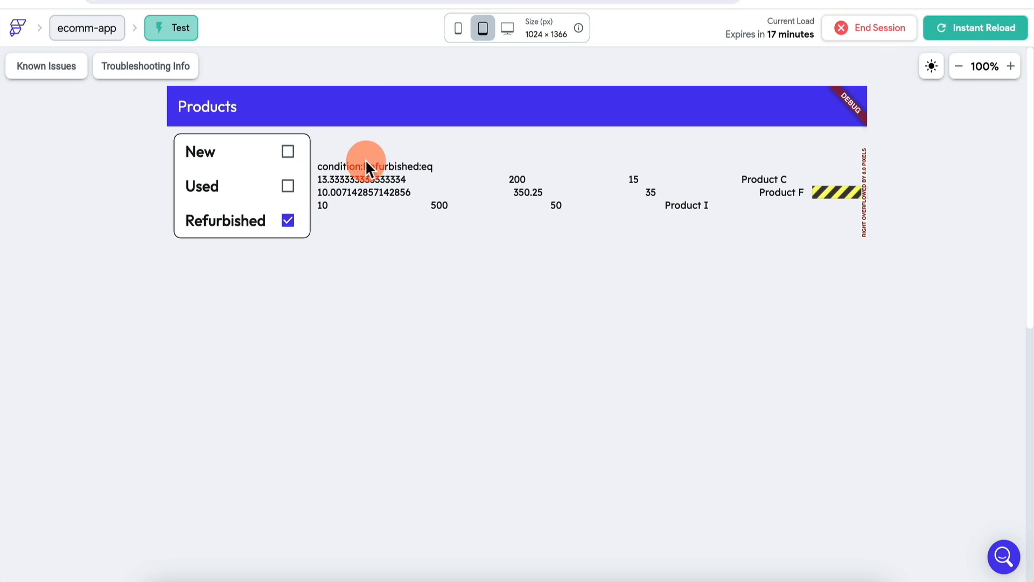
pyautogui.click(287, 152)
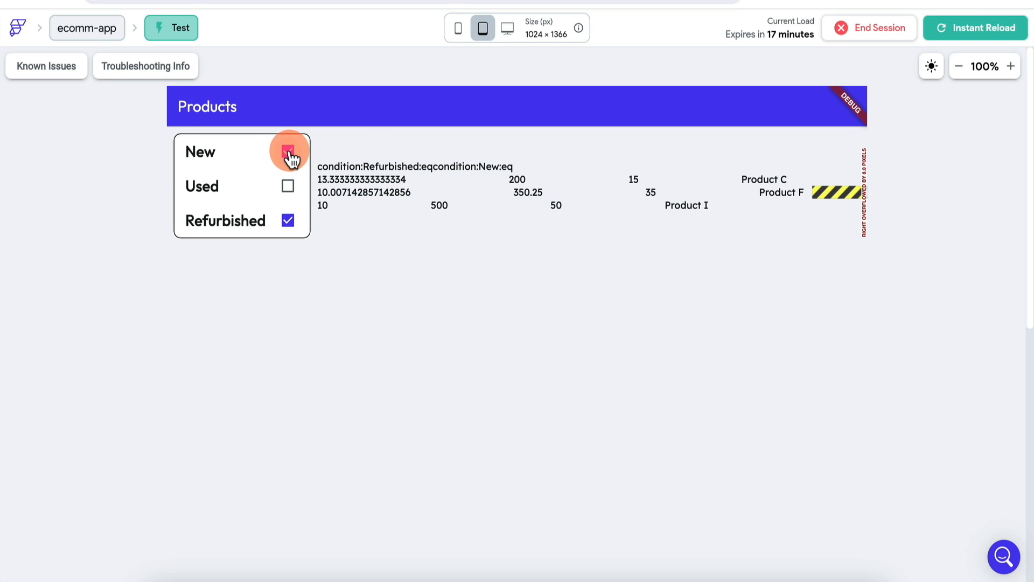
pyautogui.click(287, 186)
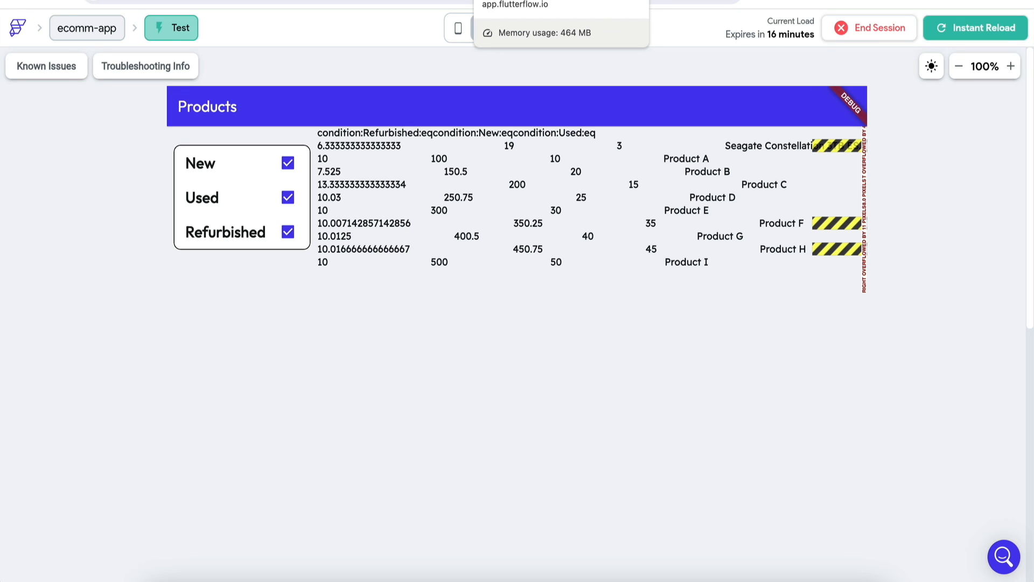
# Step: Back in the FlutterFlow builder, duplicate the checkbox Container and set the product list Column's main axis alignment to Start
pyautogui.click(517, 1)
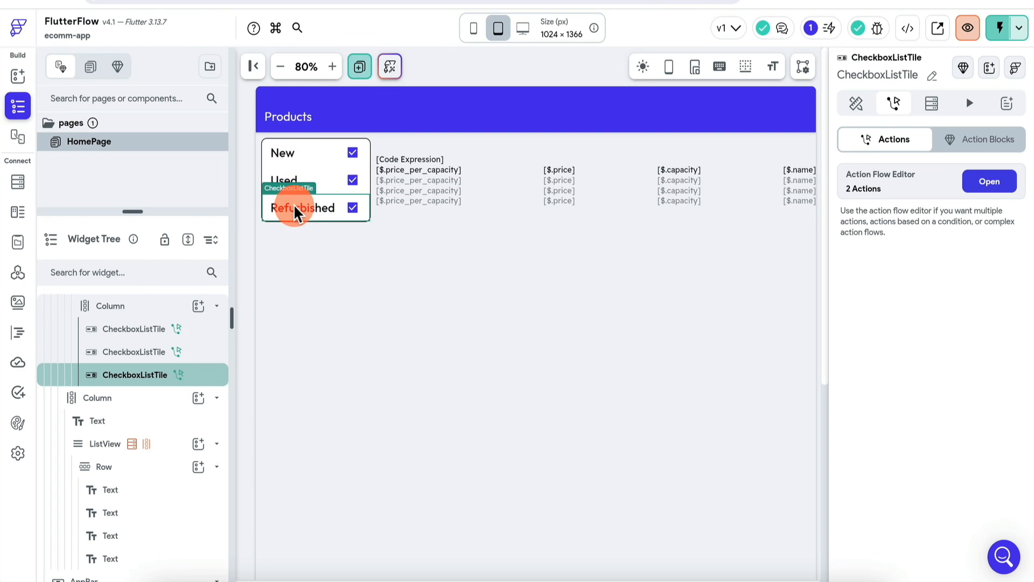
pyautogui.scroll(2, 126, 446)
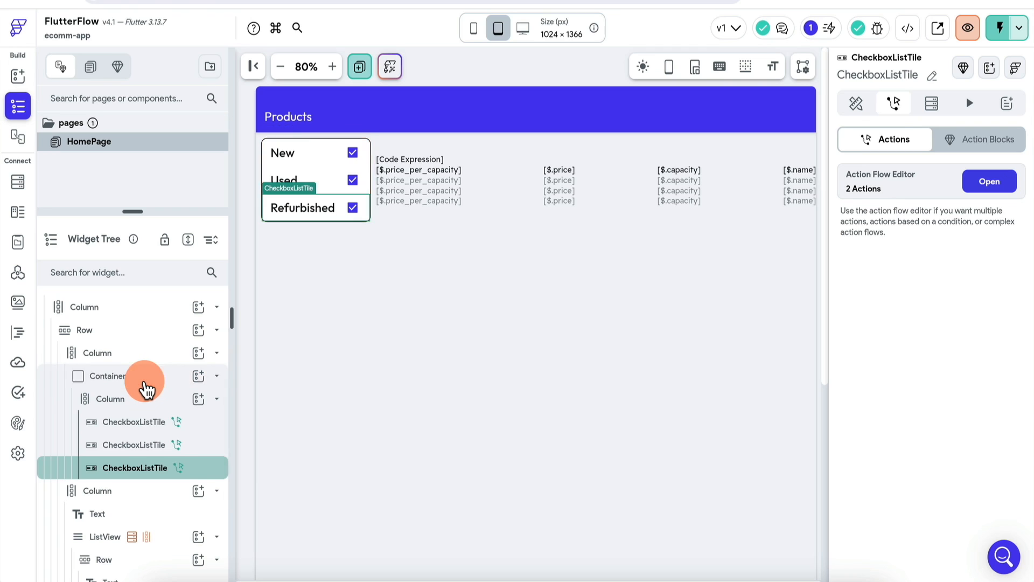
pyautogui.click(144, 386)
pyautogui.hotkey('ctrl', 'd')
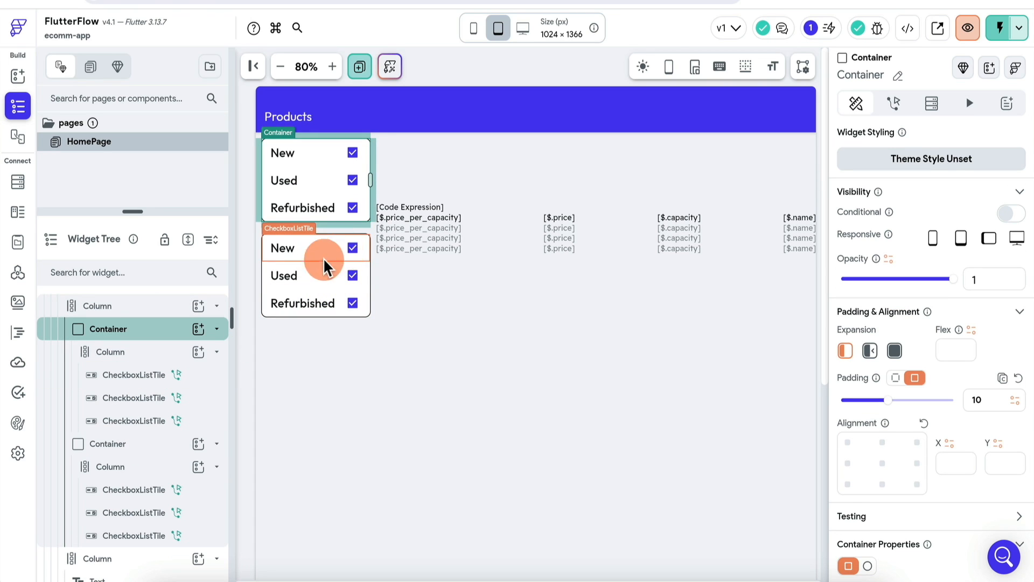
pyautogui.click(422, 213)
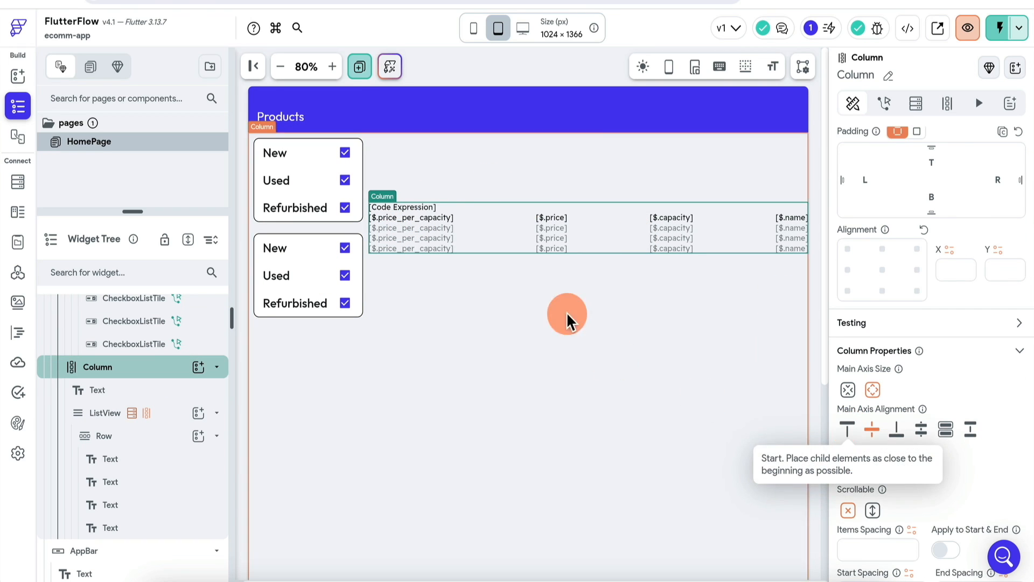
pyautogui.click(848, 429)
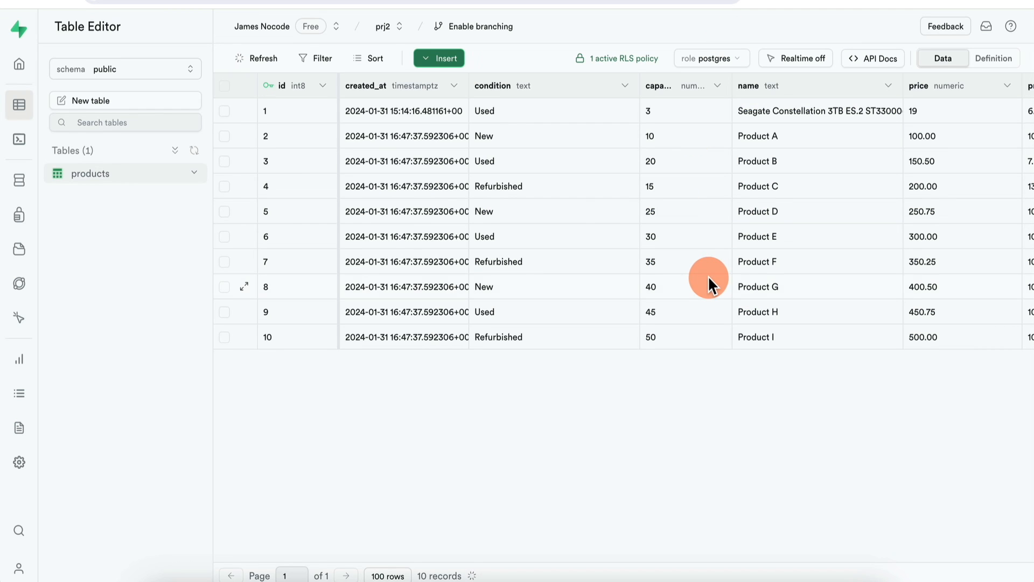
# Step: Check the form_factor column of the Supabase products table, and retitle the duplicated container's tiles in FlutterFlow to Small, Medium and Large
pyautogui.hscroll(5, 708, 276)
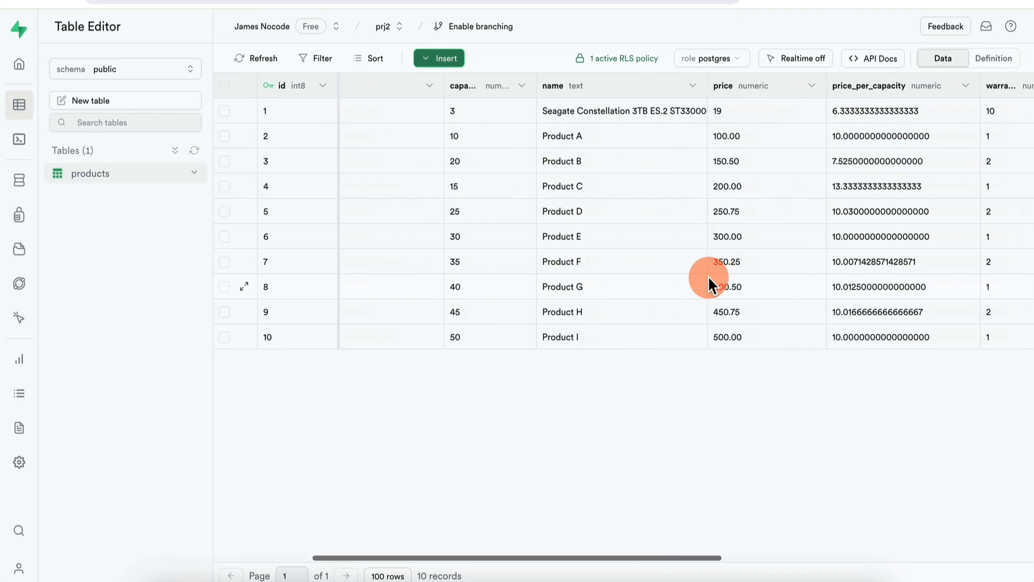
pyautogui.hscroll(5, 722, 162)
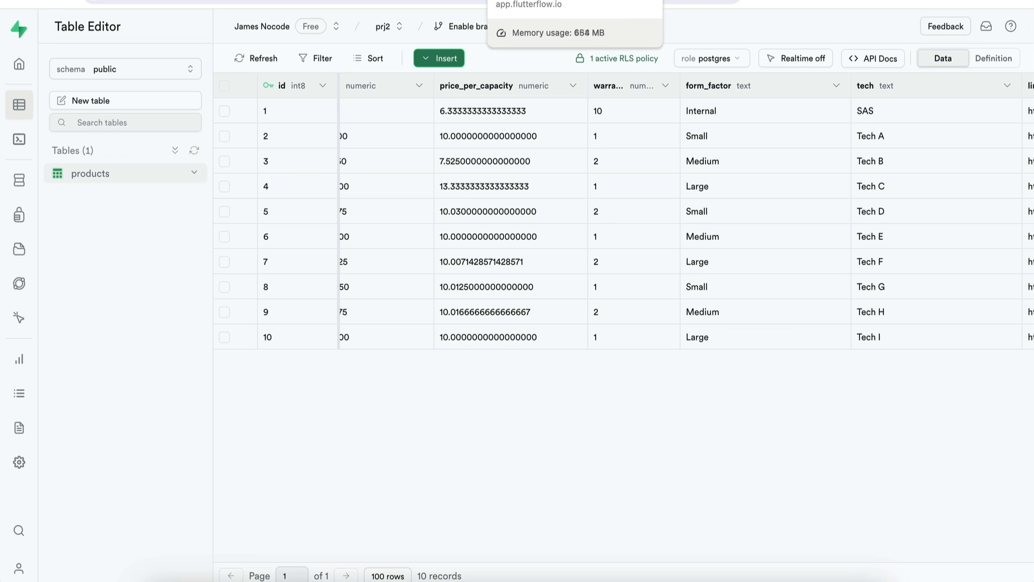
pyautogui.click(528, 1)
pyautogui.click(288, 253)
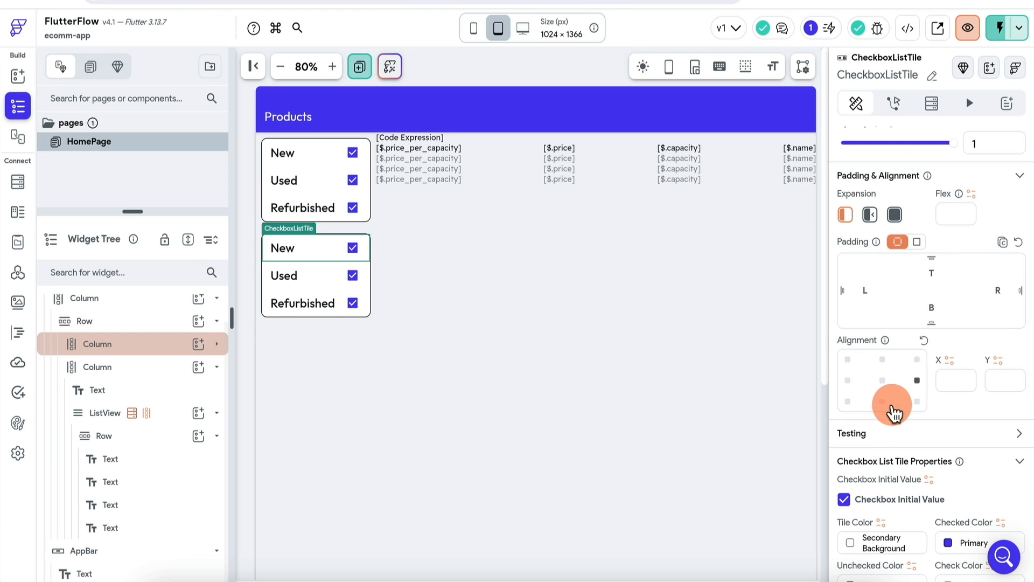
pyautogui.scroll(-4, 891, 409)
pyautogui.scroll(3, 889, 412)
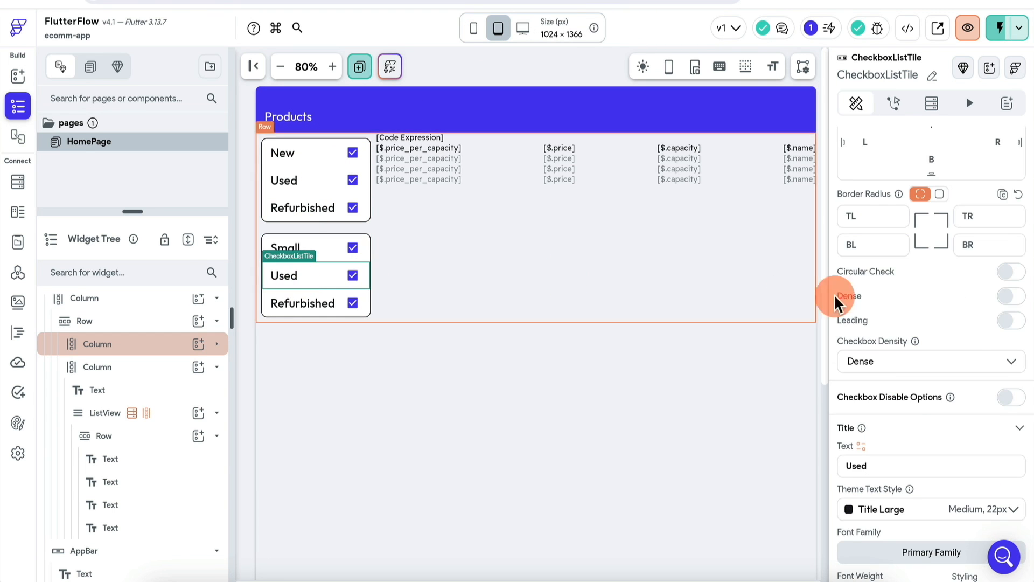
pyautogui.scroll(-1, 970, 339)
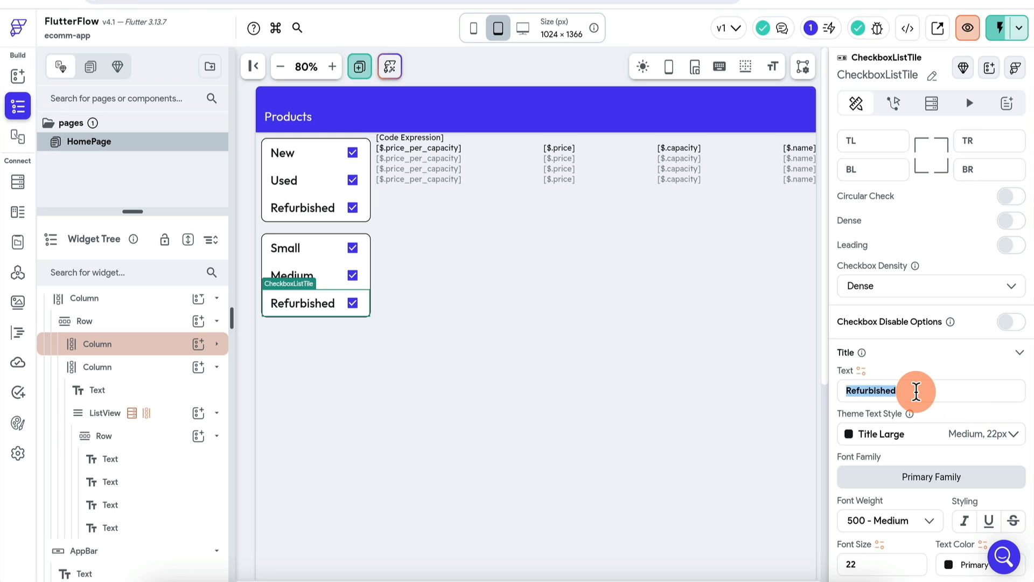
pyautogui.write('Large')
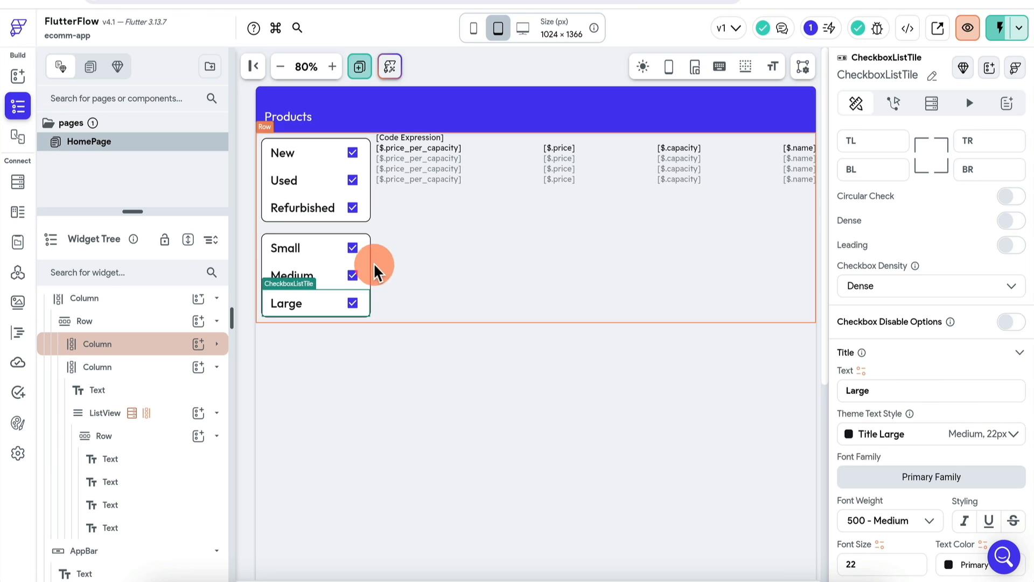
# Step: In the Small tile's On Toggled On and On Toggled Off actions, set the value added to and removed from conditions to condition:Small:eq
pyautogui.click(304, 249)
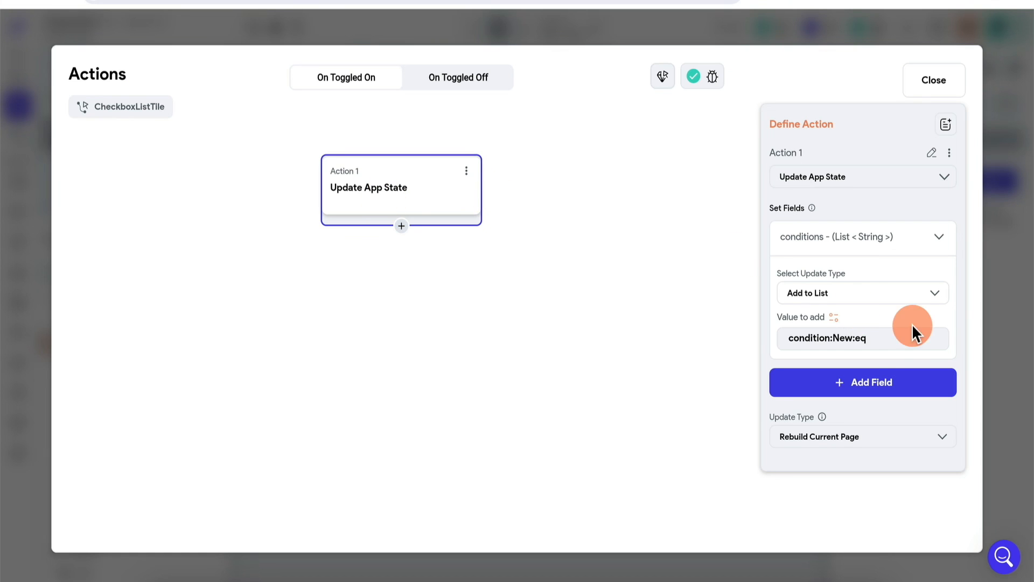
pyautogui.write('Small')
pyautogui.click(855, 339)
pyautogui.click(1012, 281)
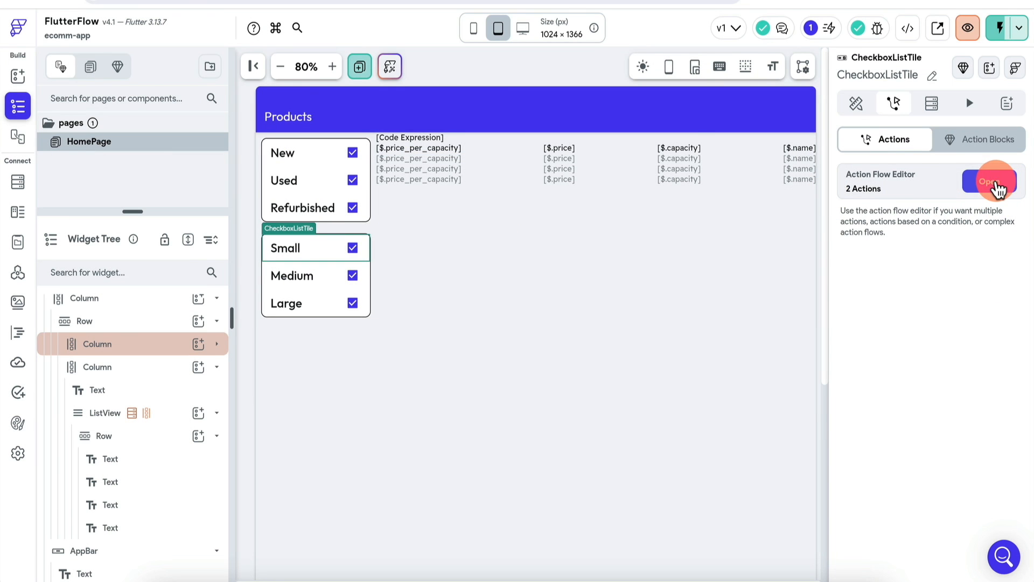
pyautogui.click(998, 183)
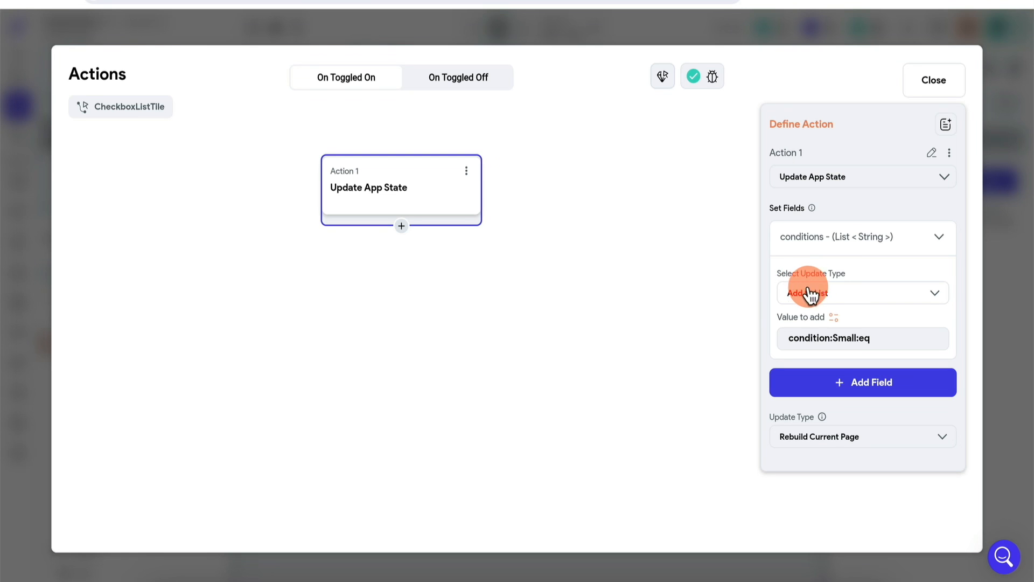
pyautogui.click(450, 78)
pyautogui.click(400, 204)
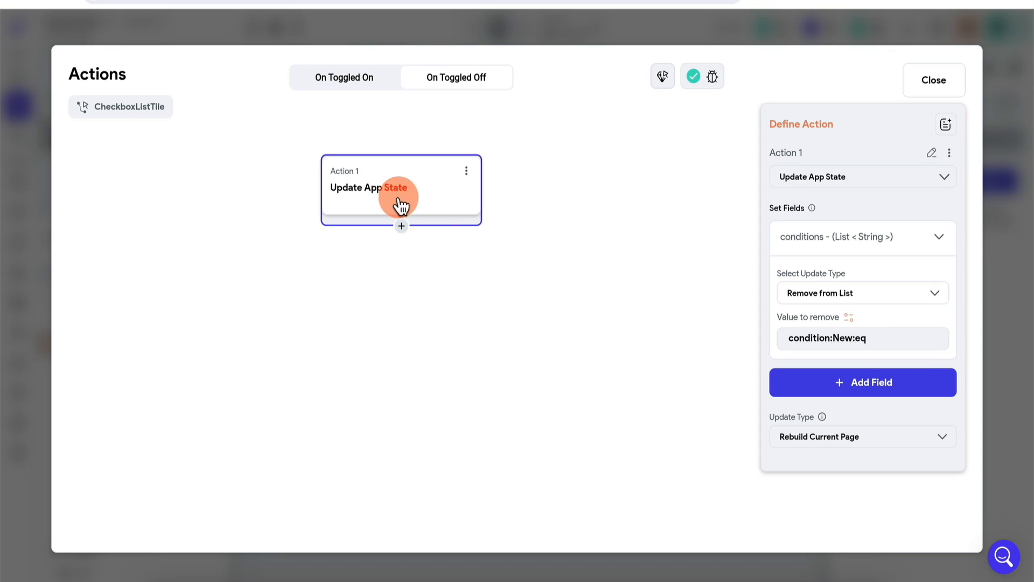
pyautogui.click(889, 330)
pyautogui.write('Small')
pyautogui.click(992, 309)
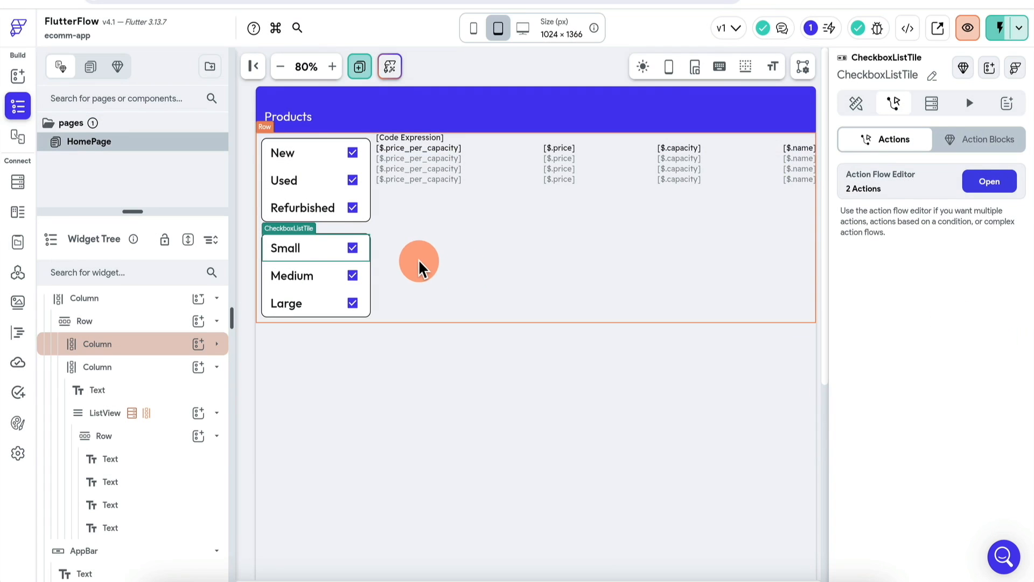
# Step: Set the value in the Medium tile's On Toggled On and On Toggled Off actions to condition:Medium:eq
pyautogui.click(314, 289)
pyautogui.click(893, 103)
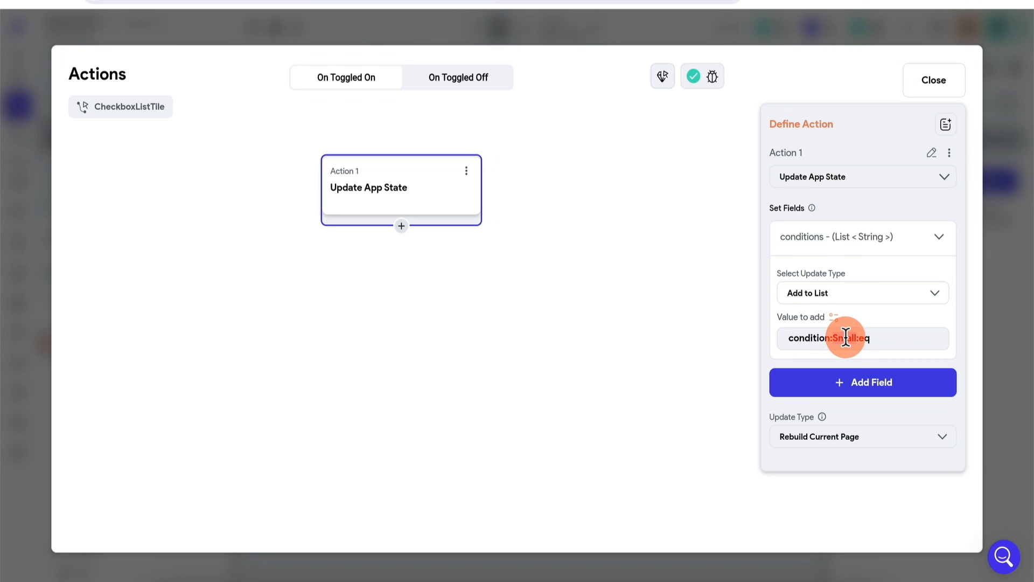
pyautogui.write('Meeqdium')
pyautogui.click(457, 78)
pyautogui.click(418, 196)
pyautogui.click(893, 342)
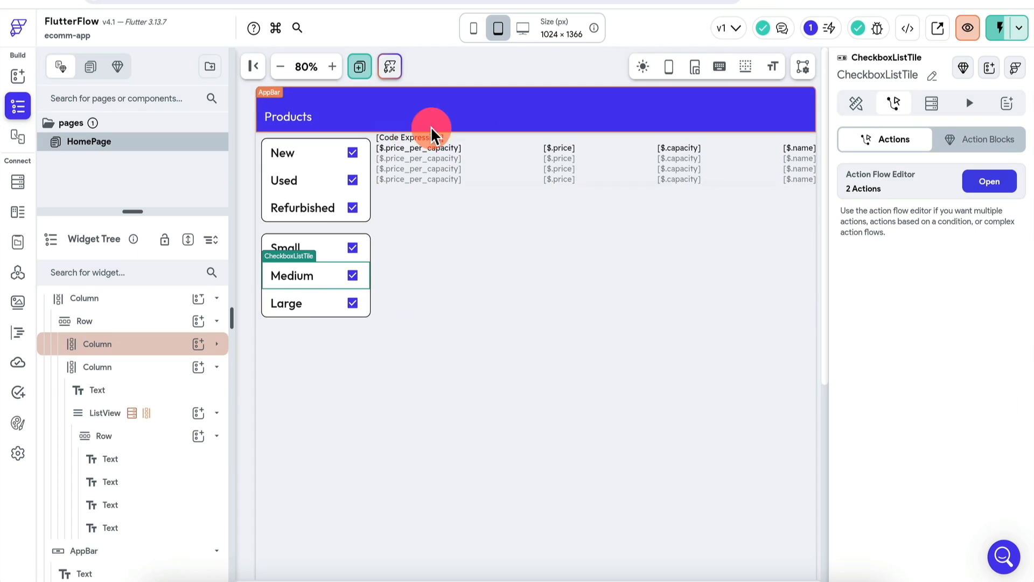
# Step: Set the Large tile's toggle action value to condition:Large:eq, and reload the running test app
pyautogui.click(311, 301)
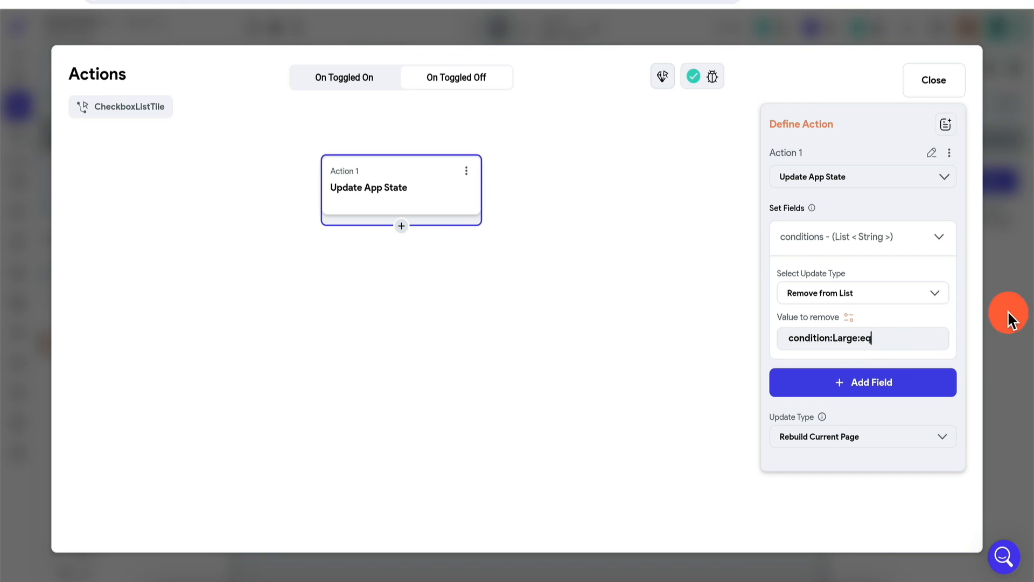
pyautogui.click(1012, 301)
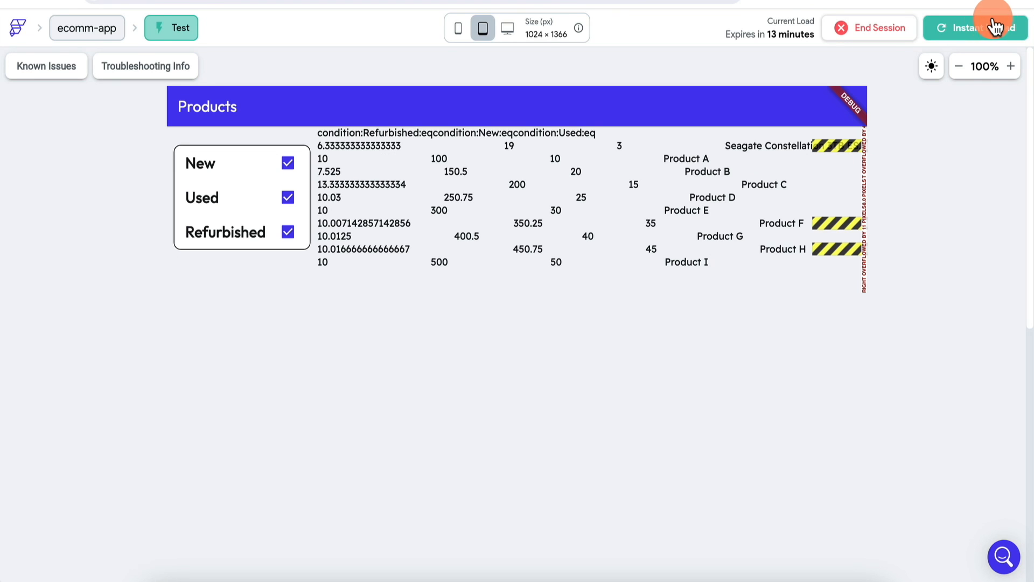
pyautogui.click(995, 27)
# Step: In the test app, clear New, Used and Refurbished, and tick New and Used again to test the condition filter
pyautogui.click(288, 151)
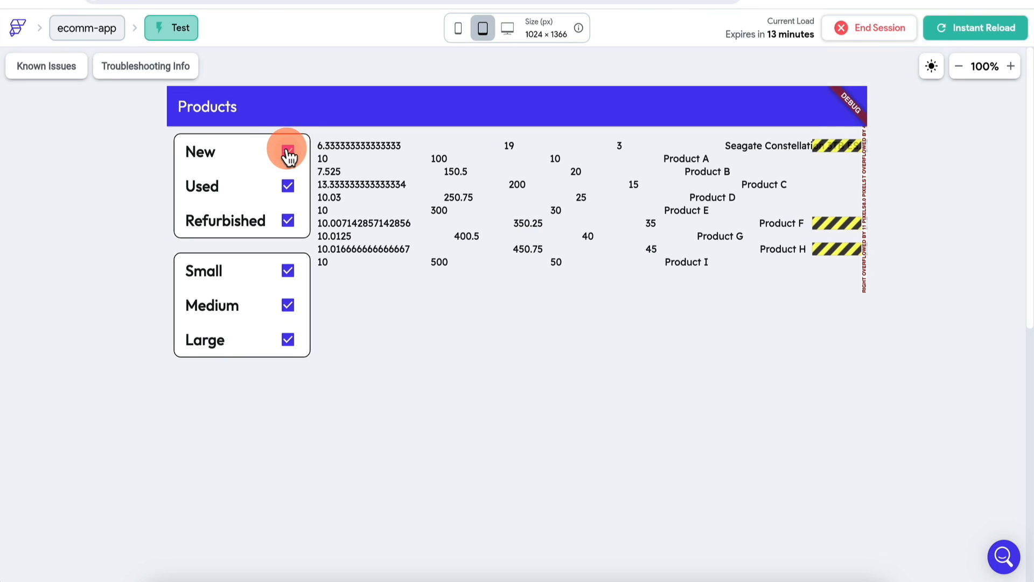
pyautogui.click(288, 186)
pyautogui.click(288, 220)
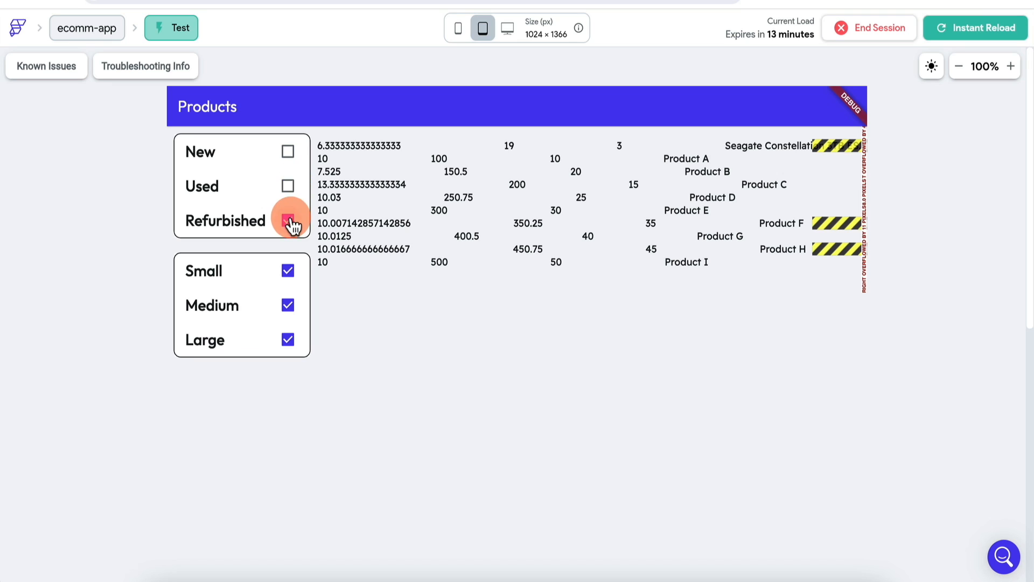
pyautogui.click(288, 151)
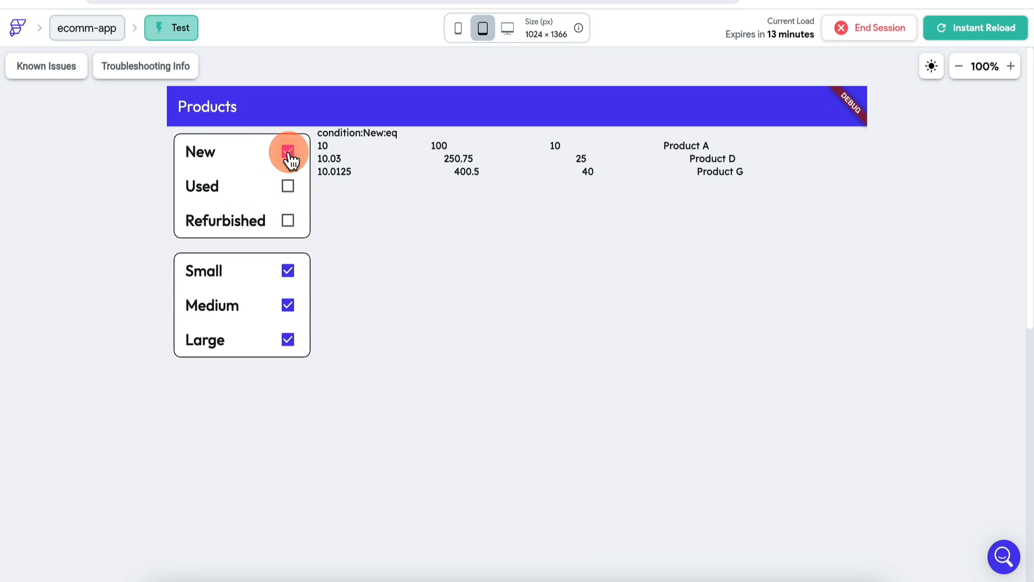
pyautogui.click(288, 186)
# Step: Clear the Small, Medium and Large checkboxes in the test app, and tick Small to test the size filter
pyautogui.click(288, 271)
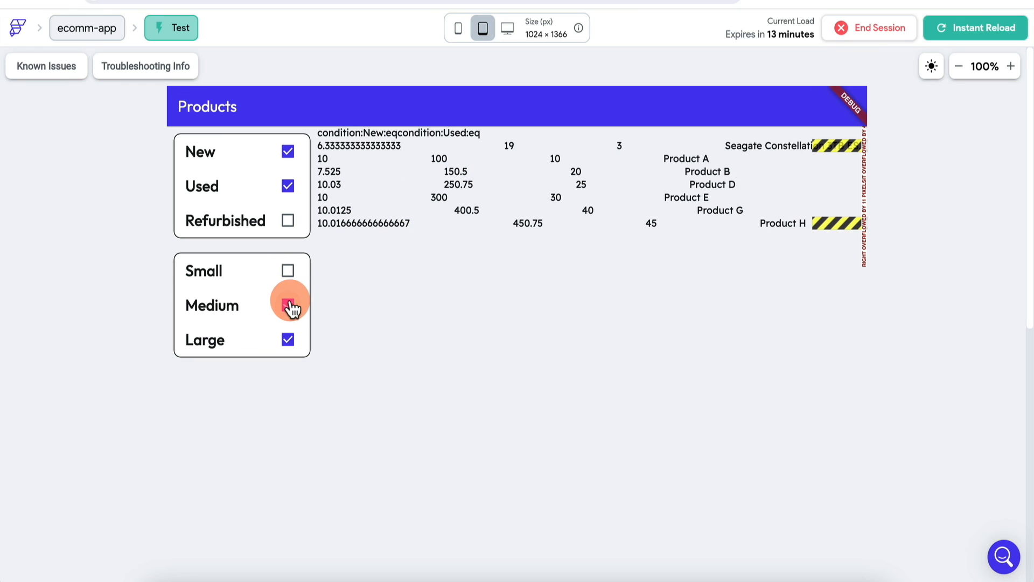
pyautogui.click(288, 304)
pyautogui.click(288, 339)
pyautogui.click(288, 271)
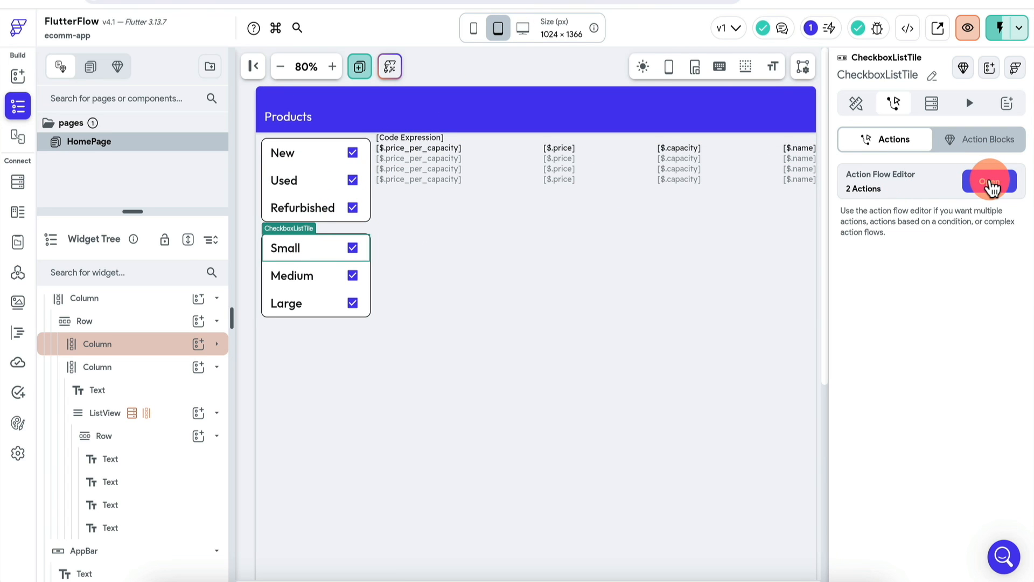
# Step: Set the value in the Small tile's On Toggled On and On Toggled Off actions to form_factor:Small:eq
pyautogui.click(990, 183)
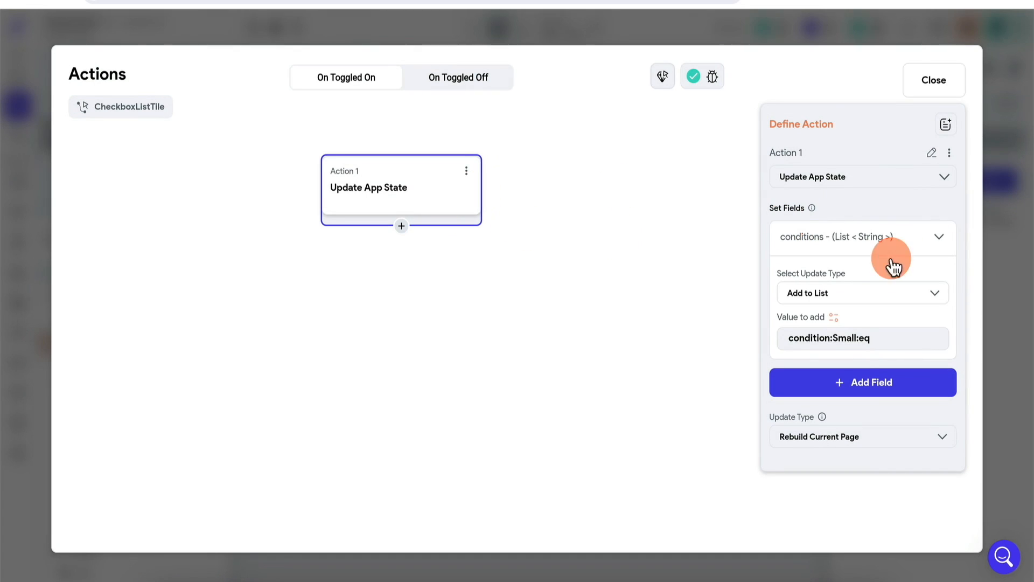
pyautogui.write('fo')
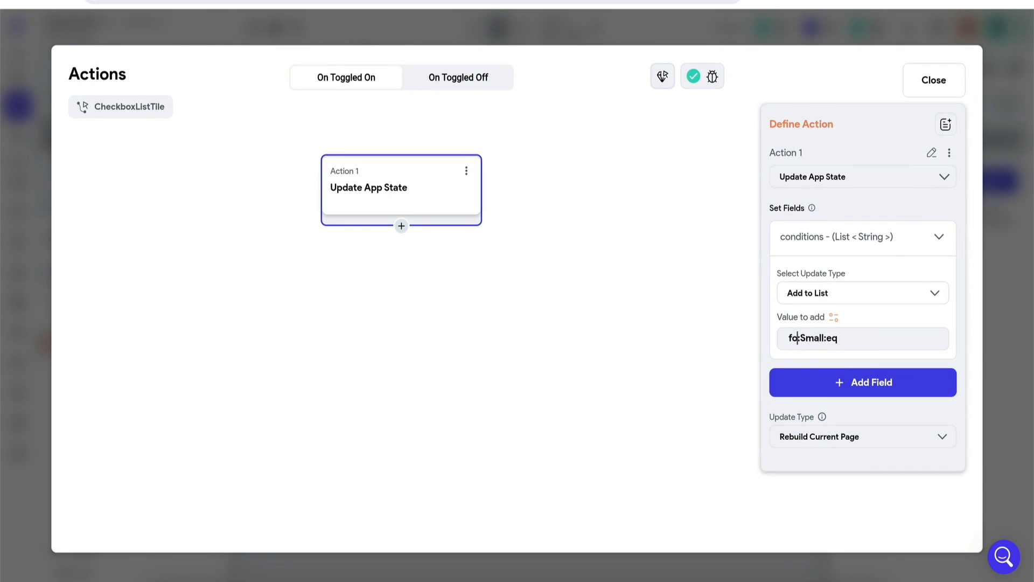
pyautogui.write('rm_factor')
pyautogui.moveTo(843, 338); pyautogui.dragTo(771, 338)
pyautogui.hotkey('ctrl', 'c')
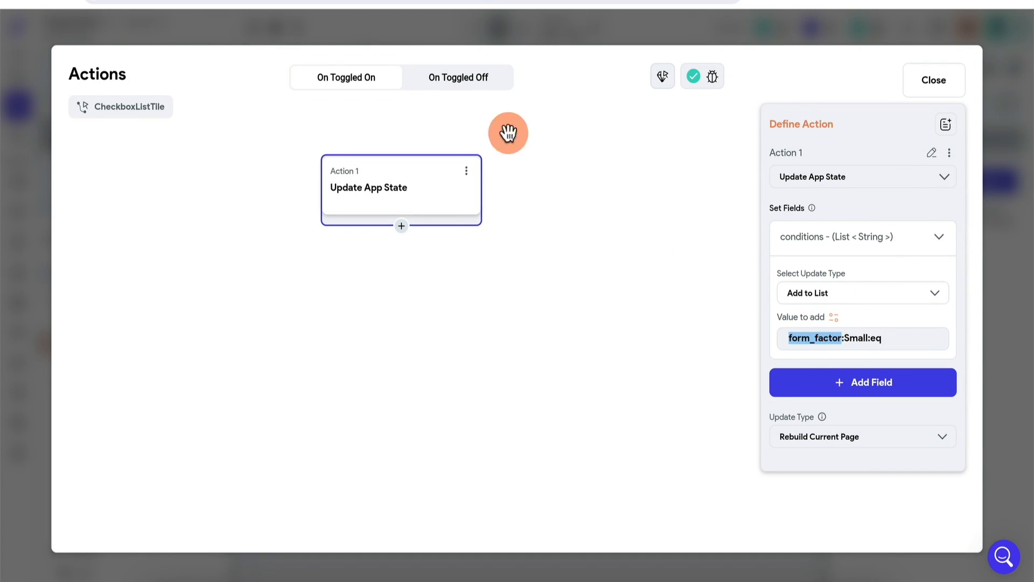
pyautogui.click(447, 91)
pyautogui.click(403, 186)
pyautogui.click(803, 334)
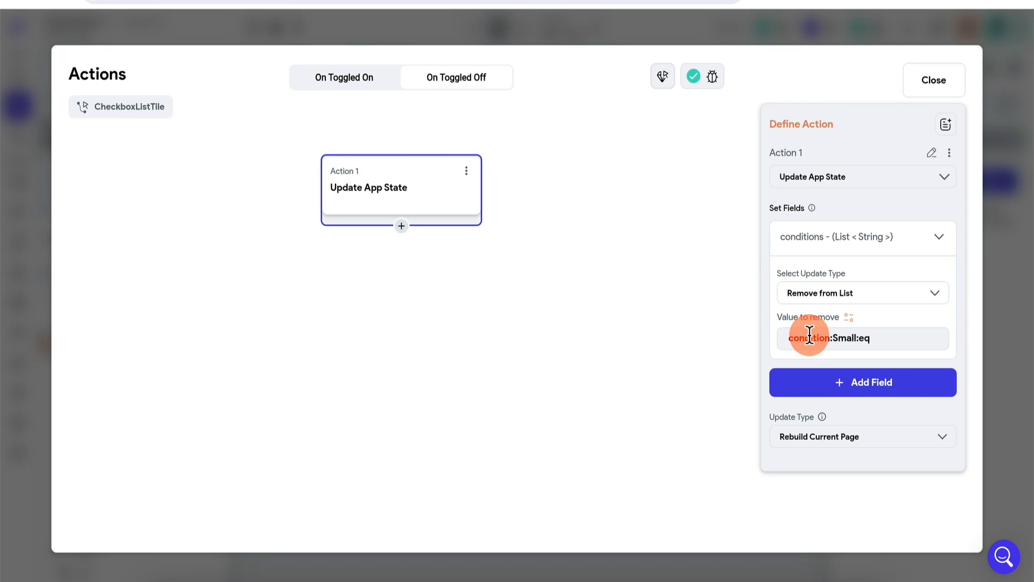
pyautogui.hotkey('ctrl', 'v')
pyautogui.click(1012, 284)
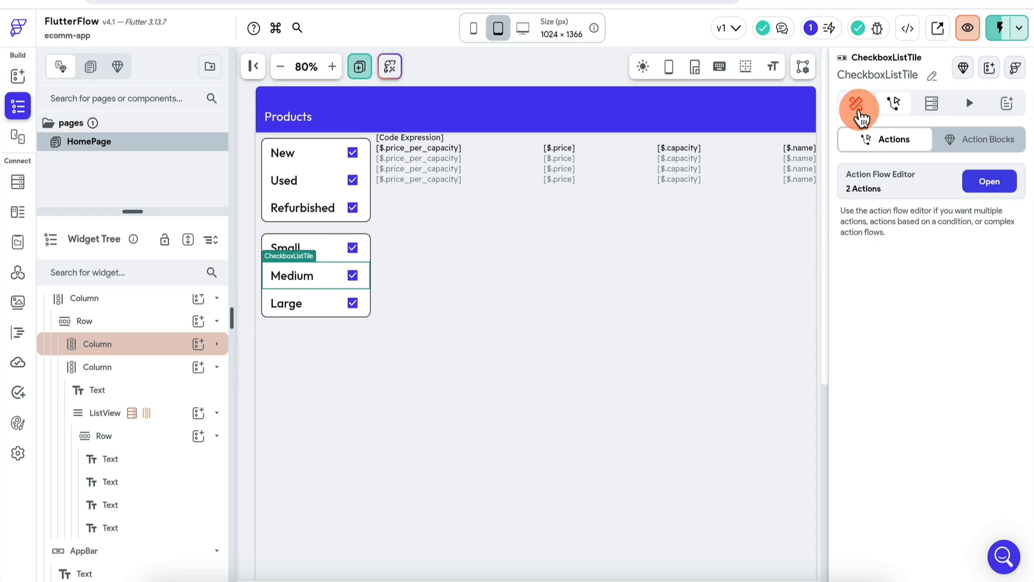
# Step: Replace condition with form_factor in the value of the Medium tile's On Toggled Off and On Toggled On actions
pyautogui.click(856, 102)
pyautogui.click(894, 103)
pyautogui.click(993, 183)
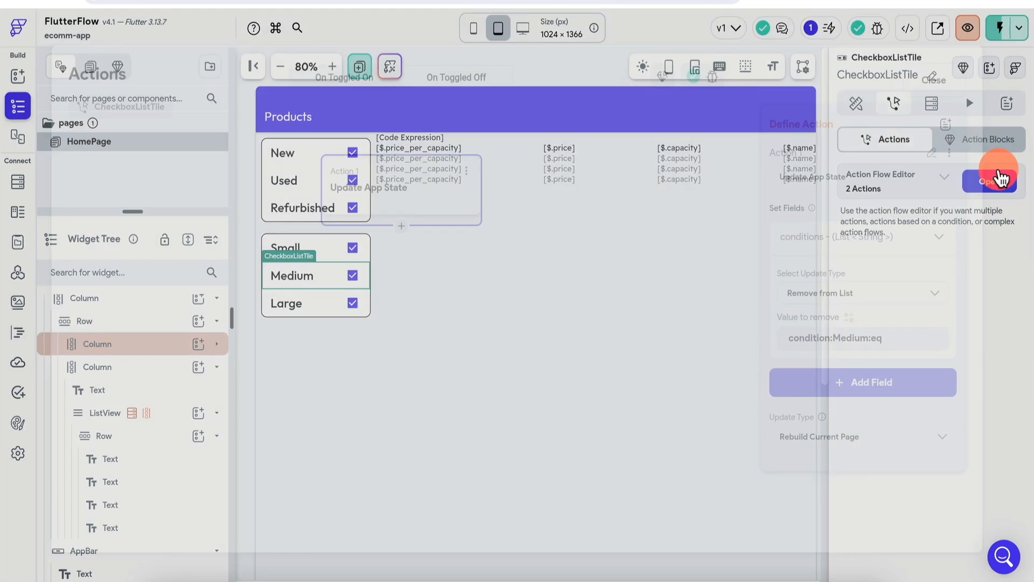
pyautogui.doubleClick(803, 338)
pyautogui.press('super+v')
pyautogui.click(372, 79)
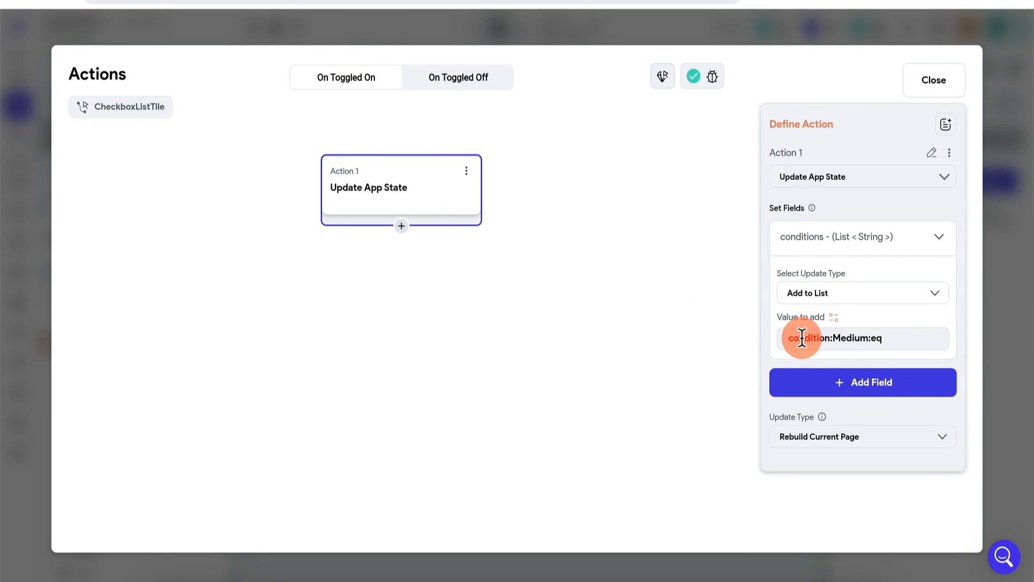
pyautogui.doubleClick(802, 337)
pyautogui.press('super+v')
pyautogui.click(1009, 302)
# Step: Replace condition with form_factor in the Large tile's toggle action value, and reload the running test app
pyautogui.click(311, 304)
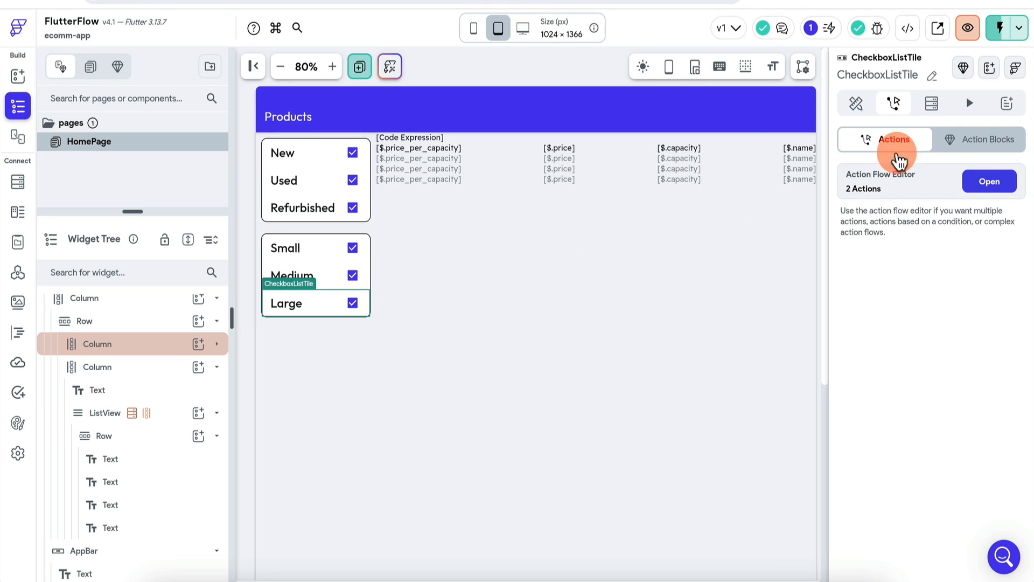
pyautogui.click(987, 189)
pyautogui.click(347, 77)
pyautogui.click(412, 174)
pyautogui.doubleClick(803, 338)
pyautogui.press('super+v')
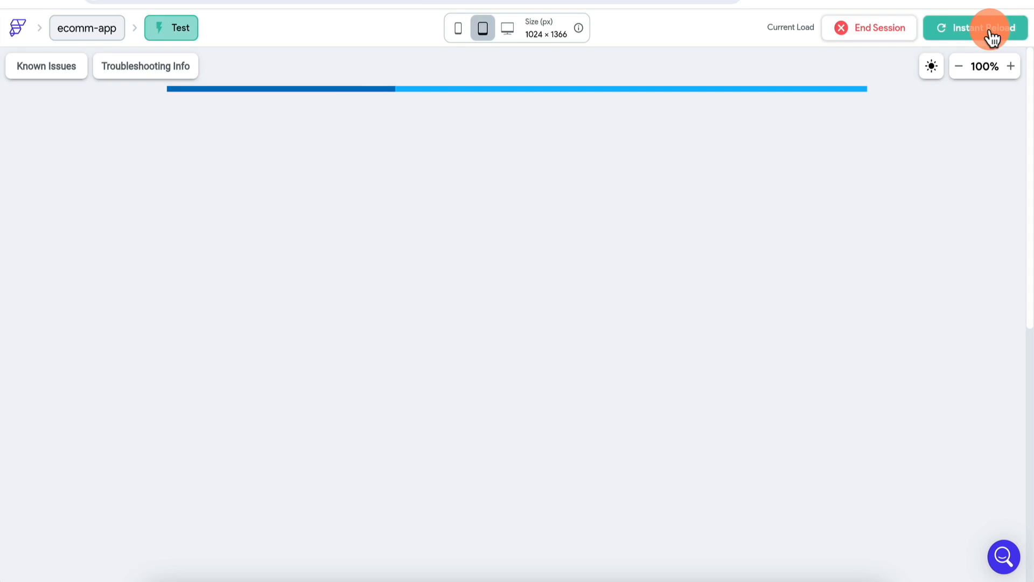
pyautogui.click(990, 28)
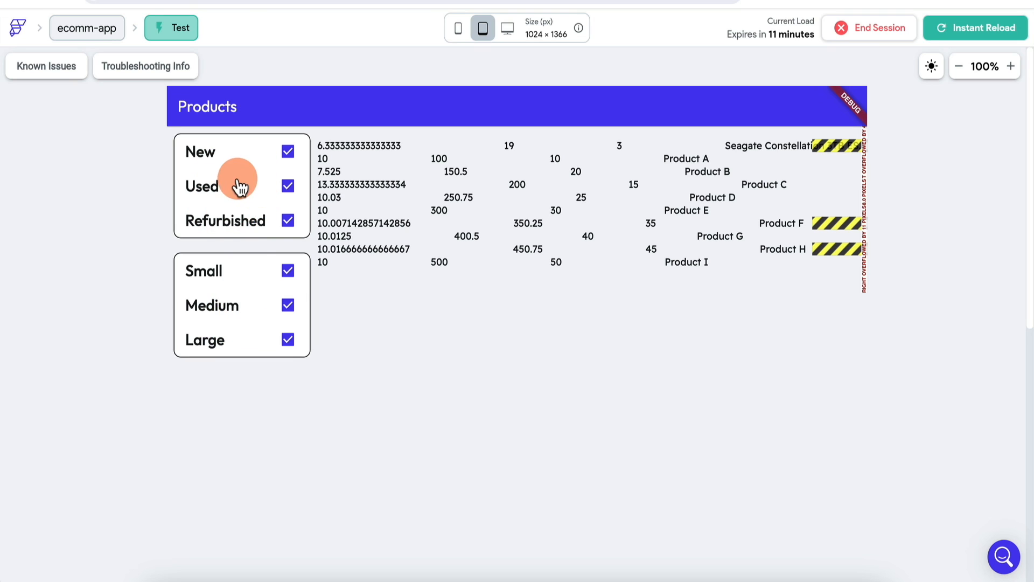
# Step: In the reloaded test app, clear New, Used and Refurbished, and tick New and Used again
pyautogui.click(288, 152)
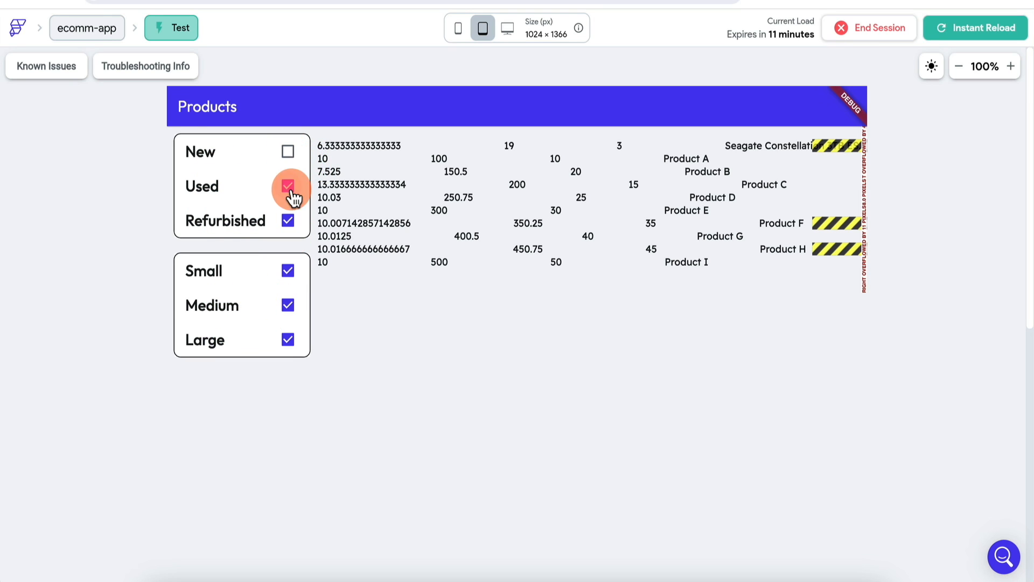
pyautogui.click(289, 189)
pyautogui.click(287, 221)
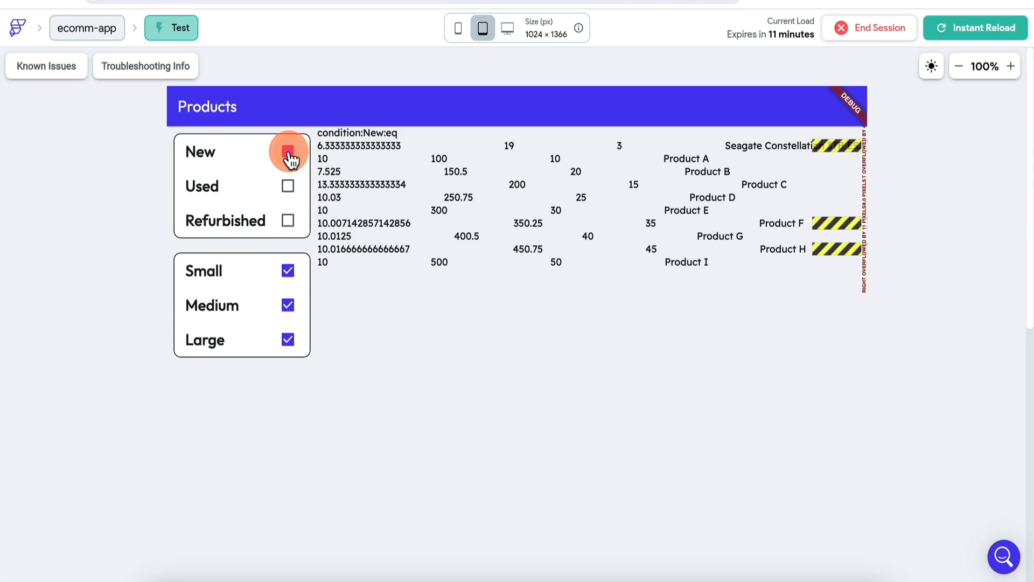
pyautogui.click(287, 186)
# Step: Clear Small, Medium and Large, and tick Small again to test the form_factor filter combined with the condition filter
pyautogui.click(276, 275)
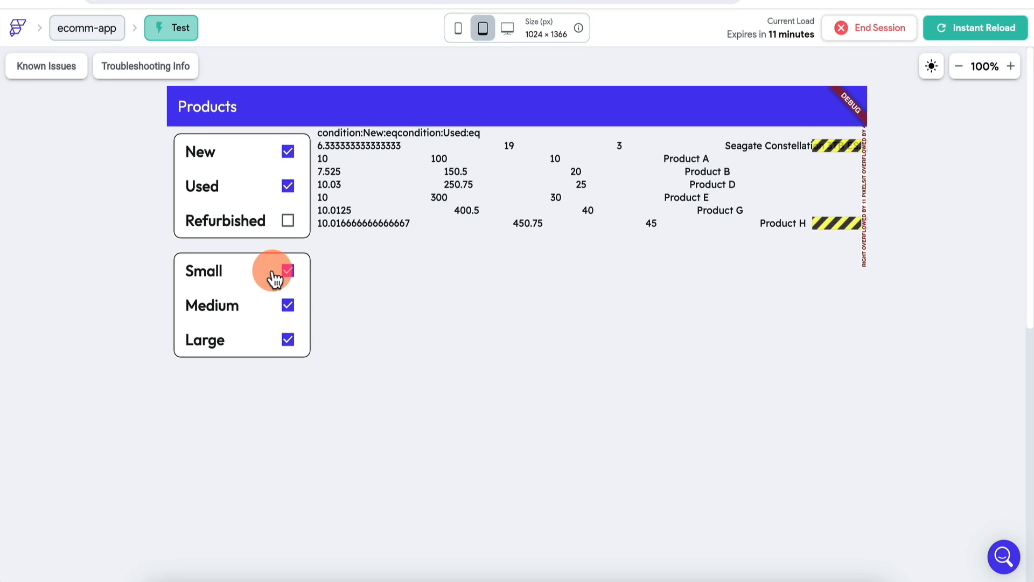
pyautogui.click(290, 275)
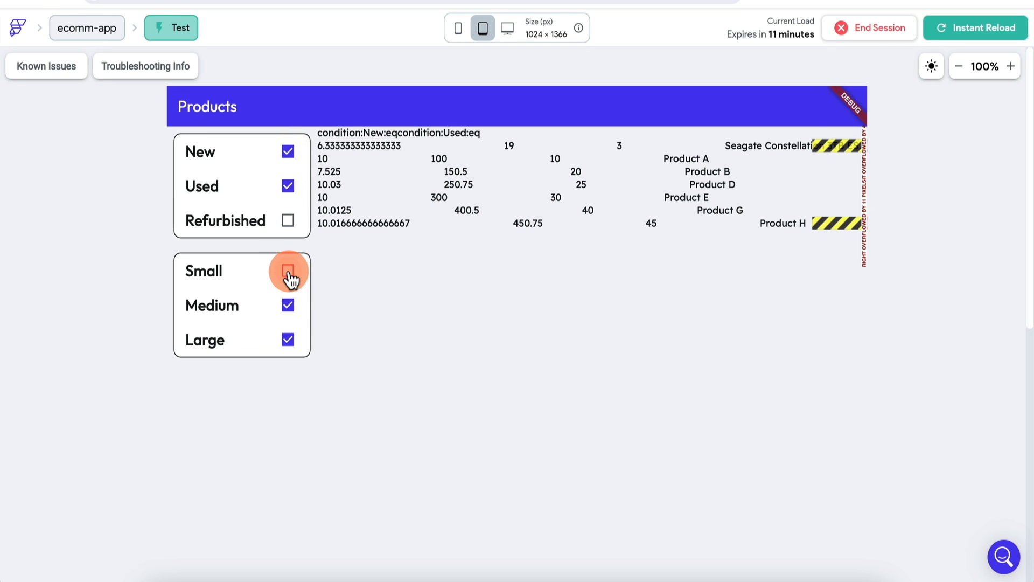
pyautogui.click(287, 305)
pyautogui.click(288, 339)
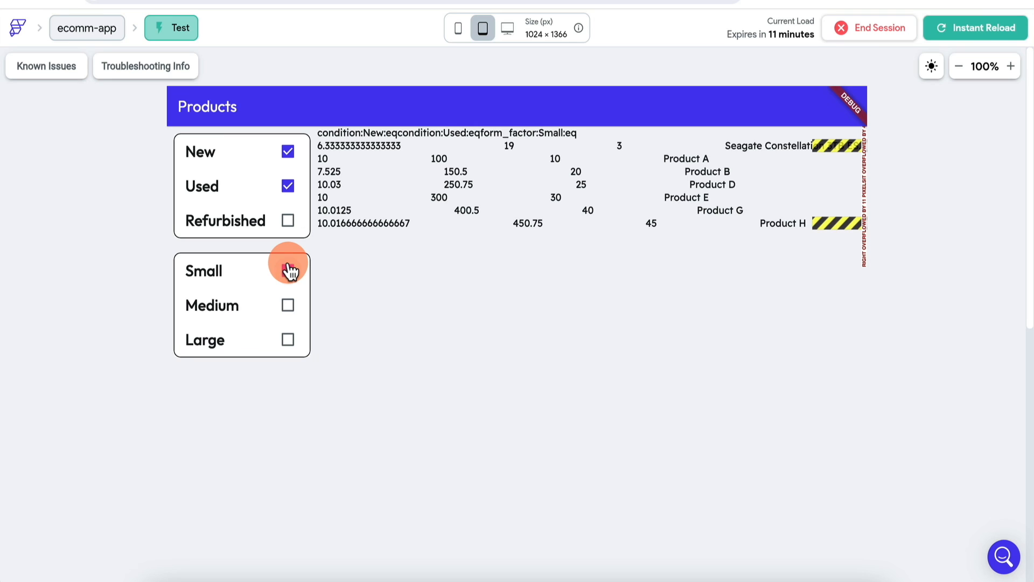
pyautogui.click(288, 271)
pyautogui.click(469, 160)
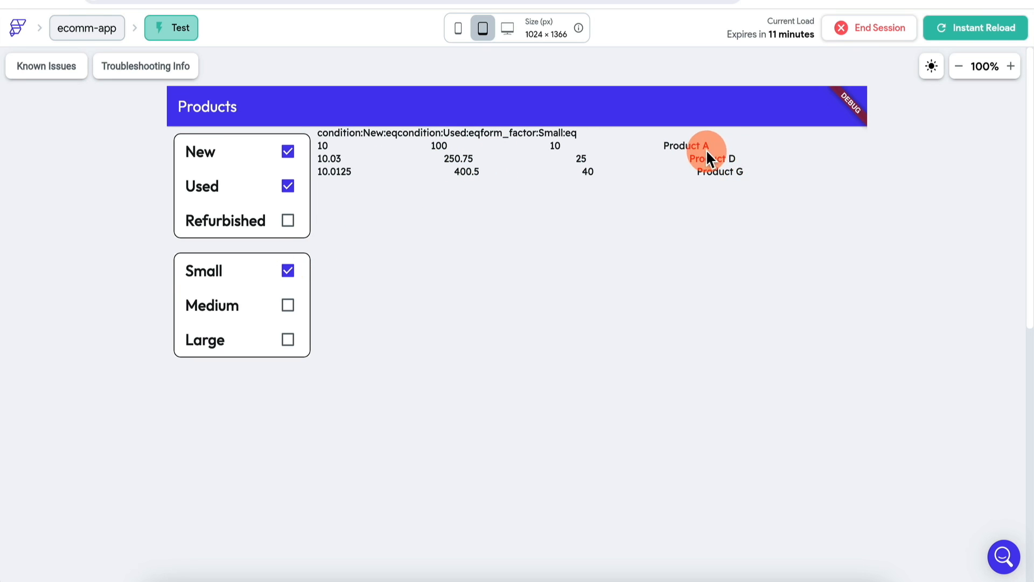
# Step: Compare the test app's filtered products with the condition and form_factor columns of the products table in Supabase
pyautogui.hotkey('ctrl', 'Tab')
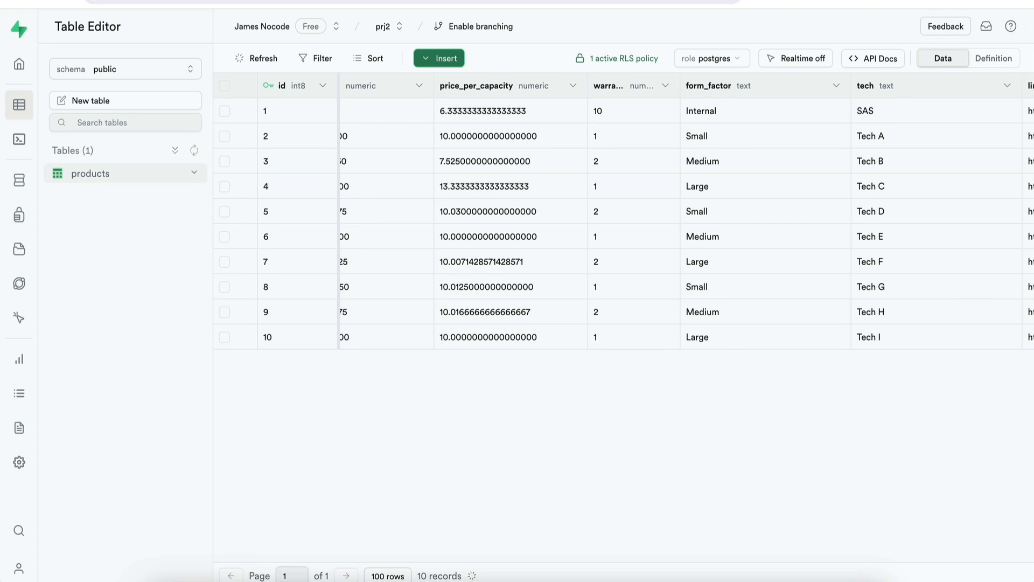
pyautogui.hscroll(-10, 623, 135)
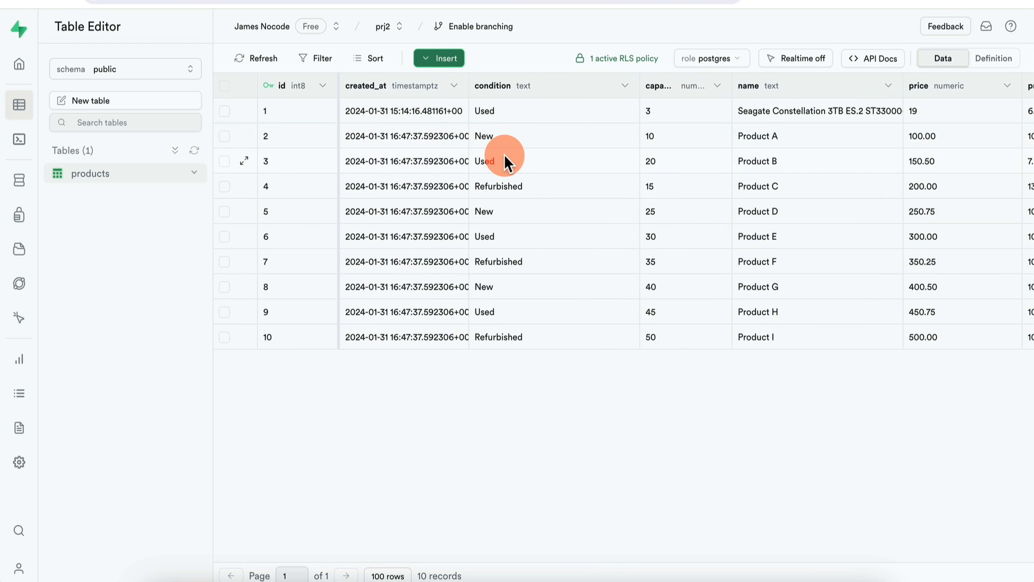
pyautogui.hscroll(7, 505, 156)
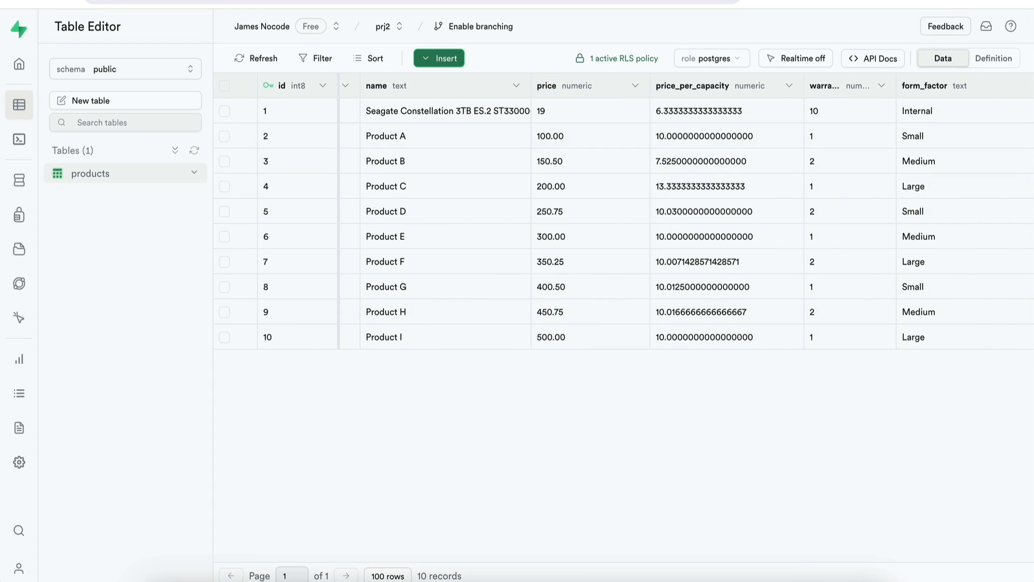
pyautogui.hotkey('ctrl', 'Tab')
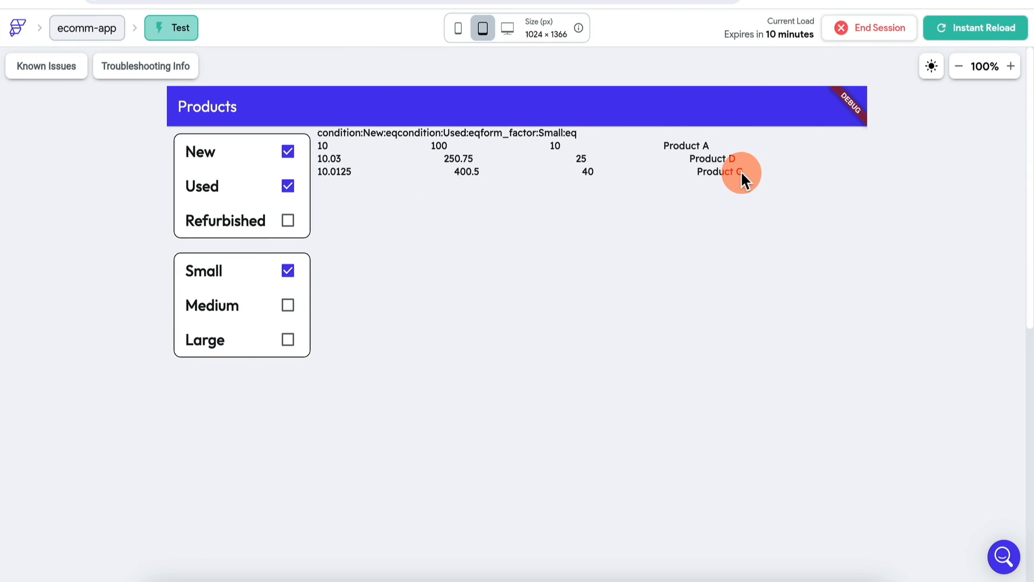
pyautogui.hotkey('ctrl', 'Tab')
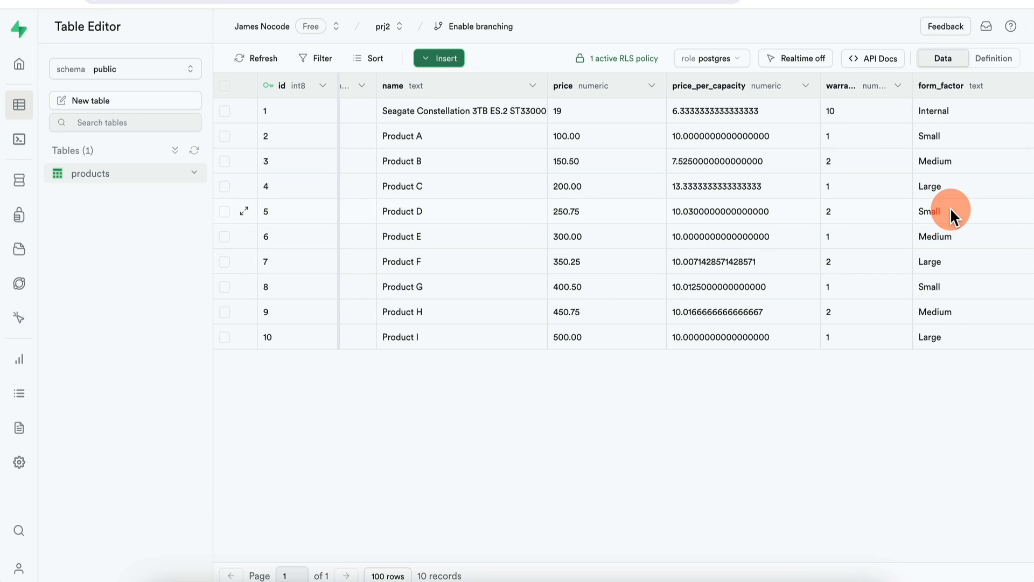
pyautogui.hscroll(-6, 473, 234)
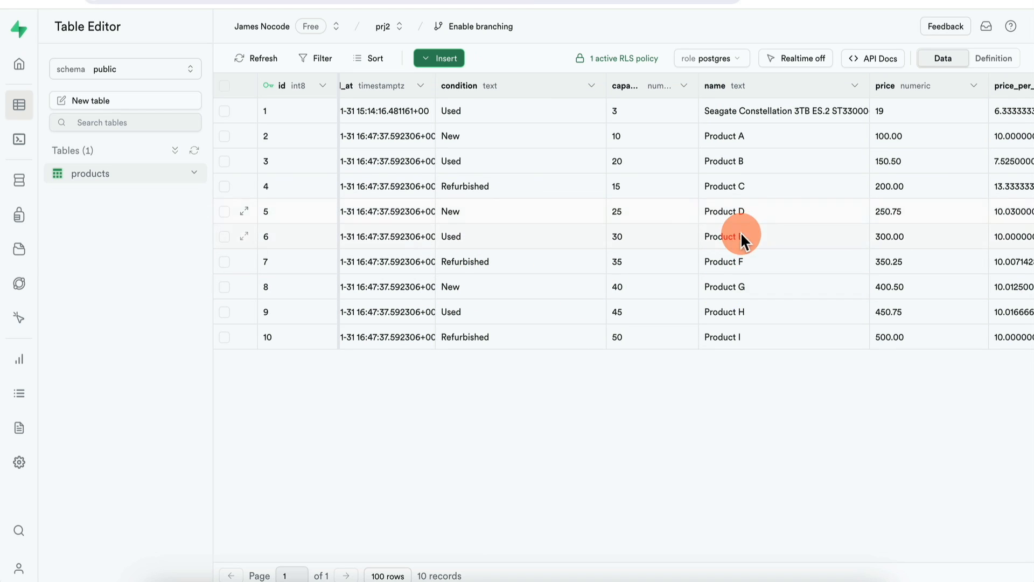
pyautogui.hotkey('ctrl', 'Tab')
pyautogui.click(291, 183)
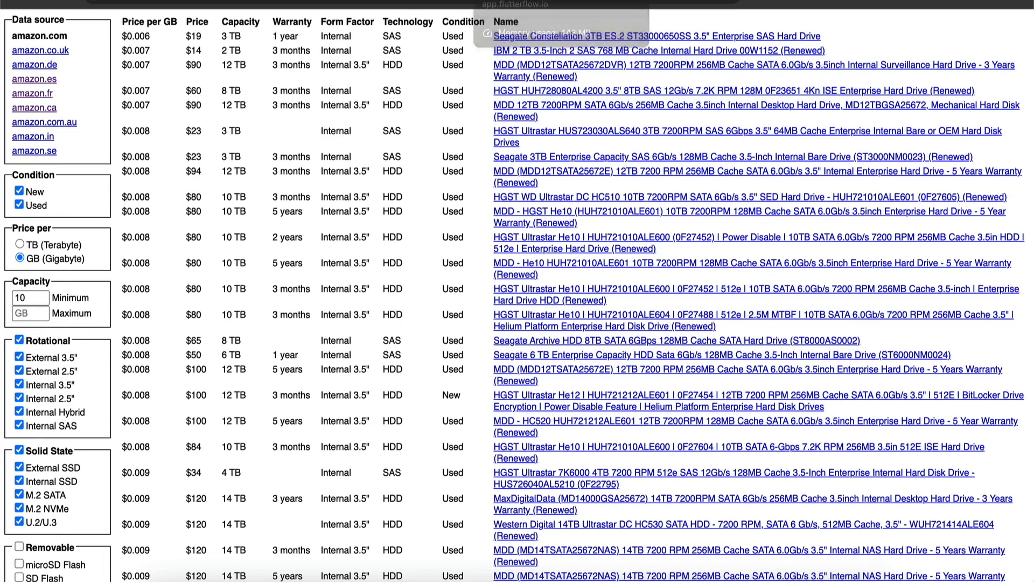
# Step: Switch to the FlutterFlow editor and duplicate the container holding the Small, Medium and Large checkboxes
pyautogui.click(544, 1)
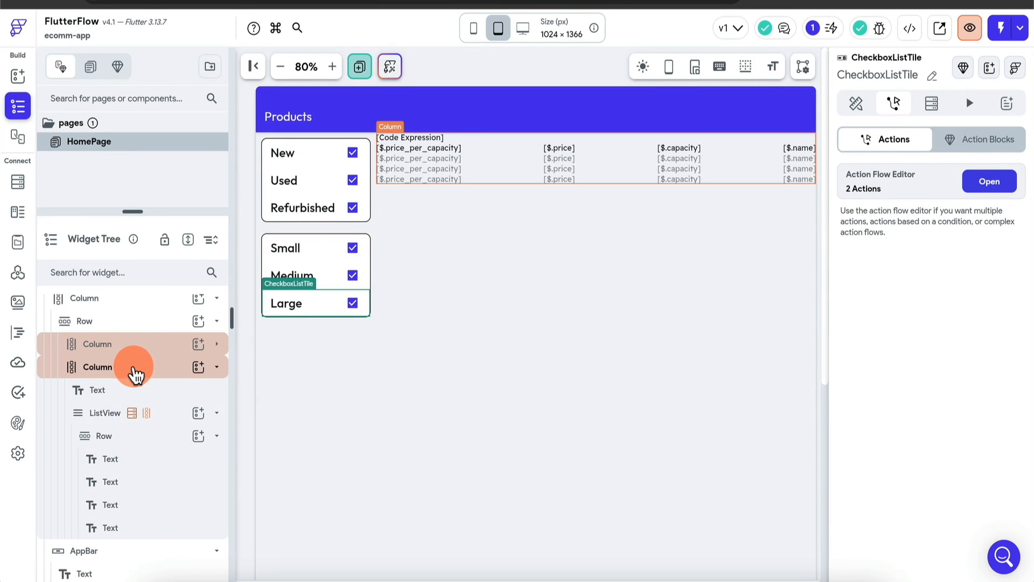
pyautogui.click(136, 377)
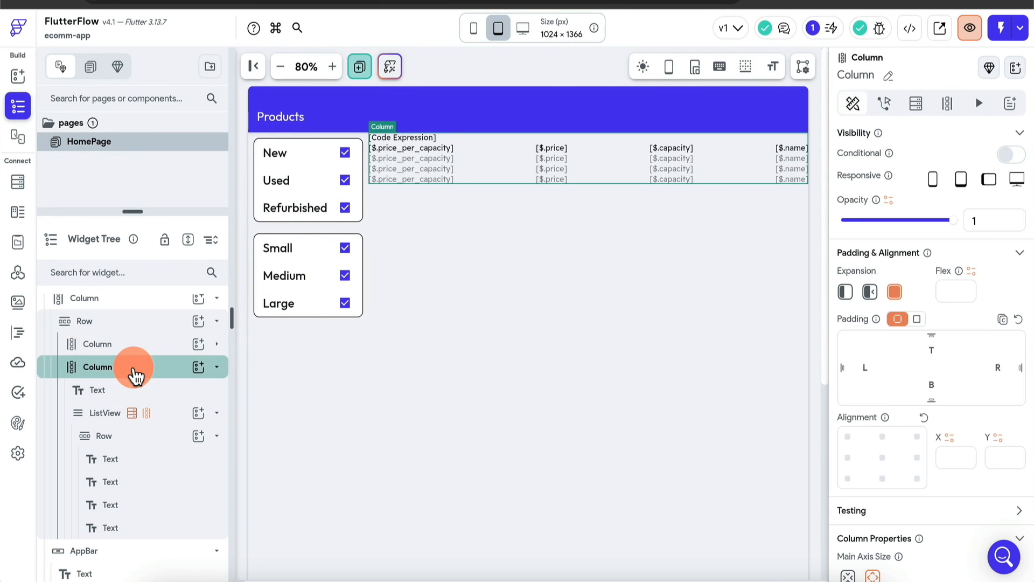
pyautogui.click(216, 345)
pyautogui.click(143, 369)
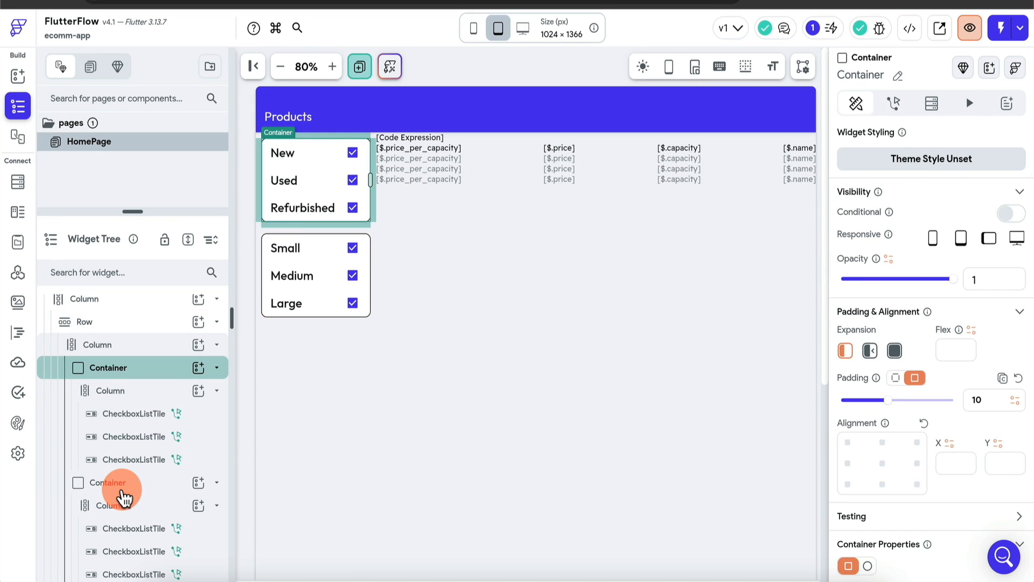
pyautogui.click(121, 483)
pyautogui.hotkey('ctrl', 'd')
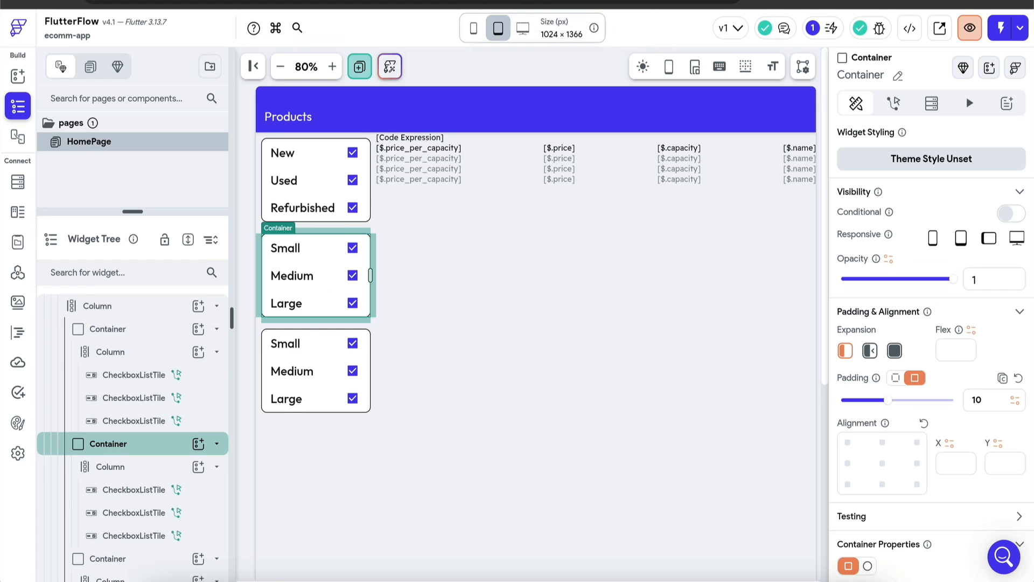
# Step: Rename the lowest of the three checkbox containers to Container3
pyautogui.click(299, 355)
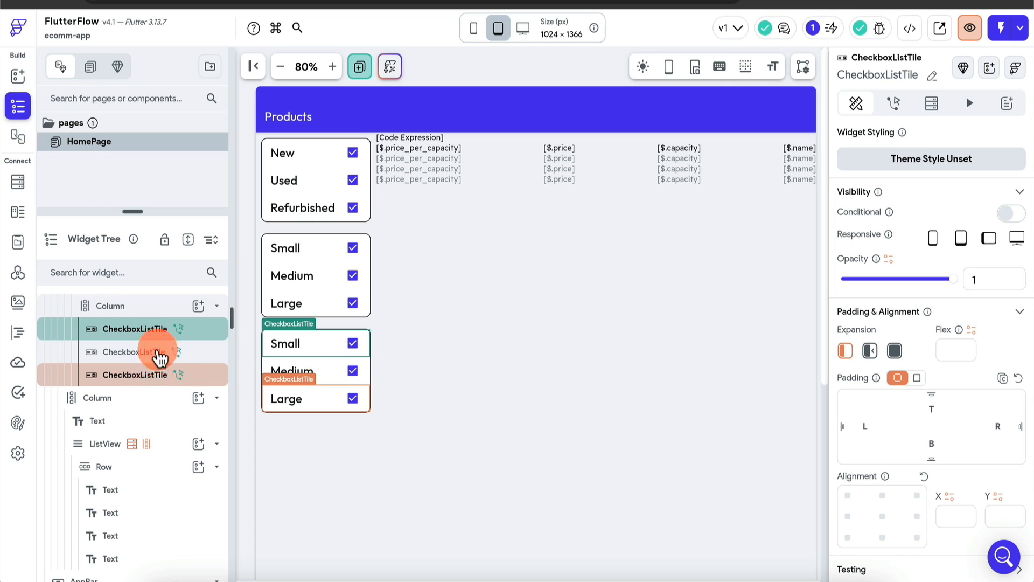
pyautogui.scroll(2, 161, 352)
pyautogui.scroll(1, 160, 351)
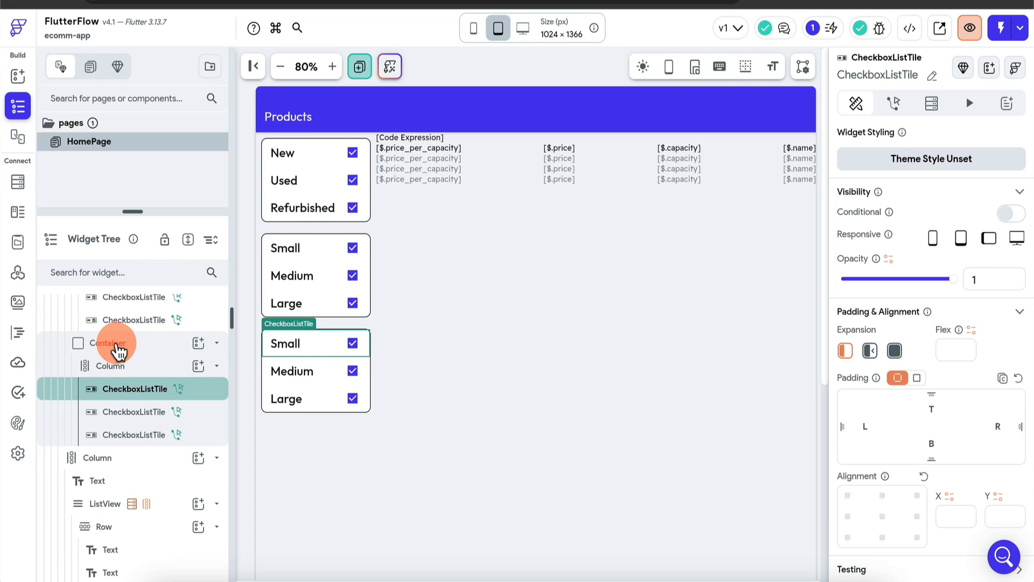
pyautogui.click(116, 344)
pyautogui.click(897, 76)
pyautogui.write('3')
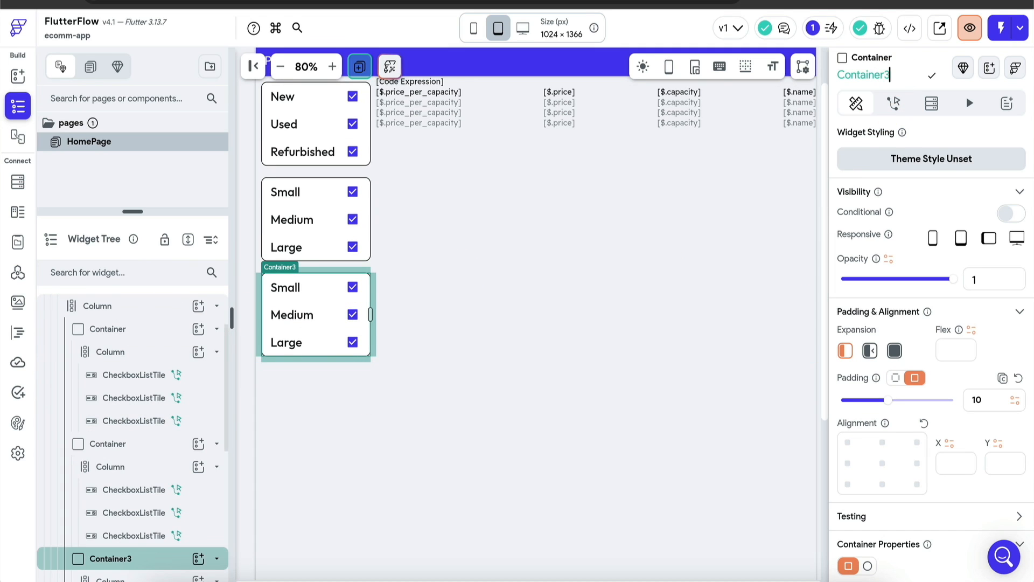
pyautogui.press('Return')
# Step: Rename the middle checkbox container to Container2 and the one with New, Used and Refurbished to Container1
pyautogui.click(156, 444)
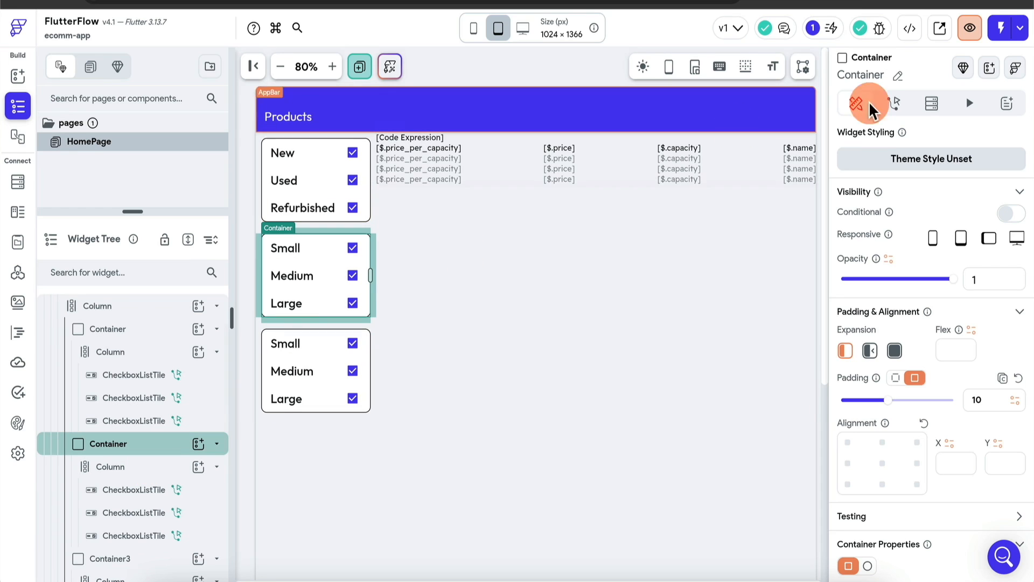
pyautogui.click(897, 75)
pyautogui.write('2')
pyautogui.press('Return')
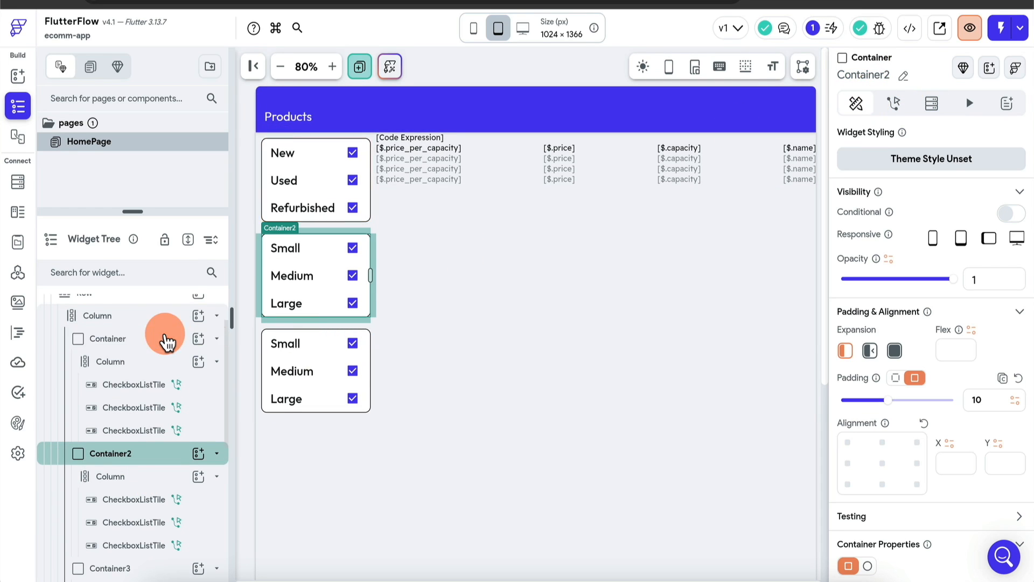
pyautogui.click(166, 337)
pyautogui.click(897, 75)
pyautogui.write('1')
pyautogui.press('Return')
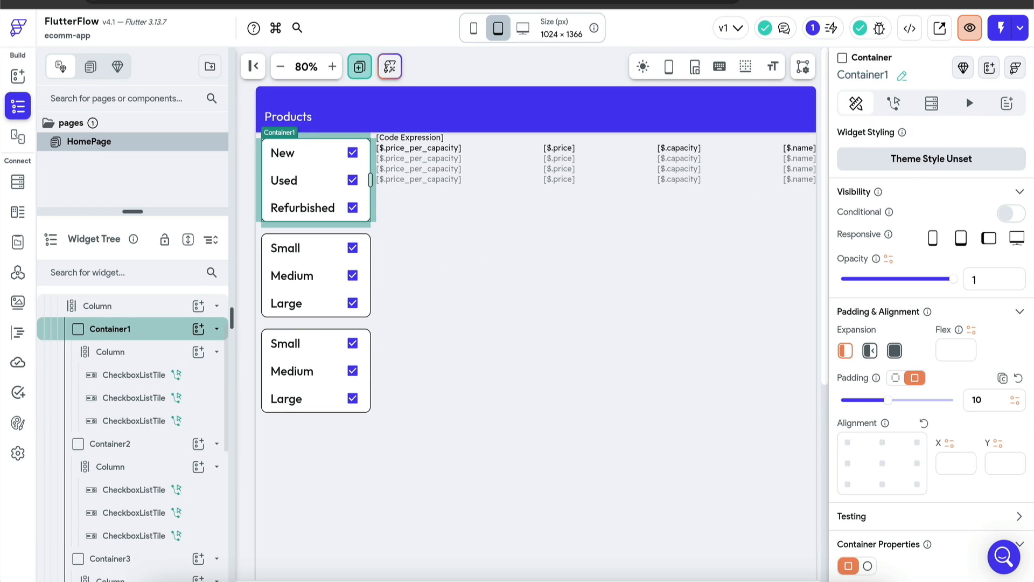
pyautogui.click(161, 374)
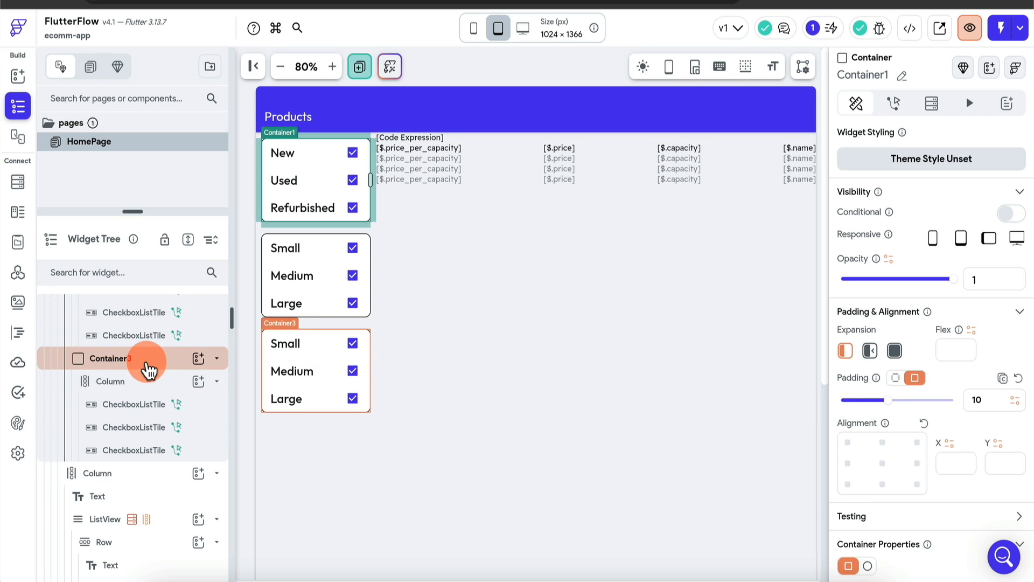
# Step: Delete the checkbox tiles from Container3's column and add a Row to that column instead
pyautogui.click(149, 406)
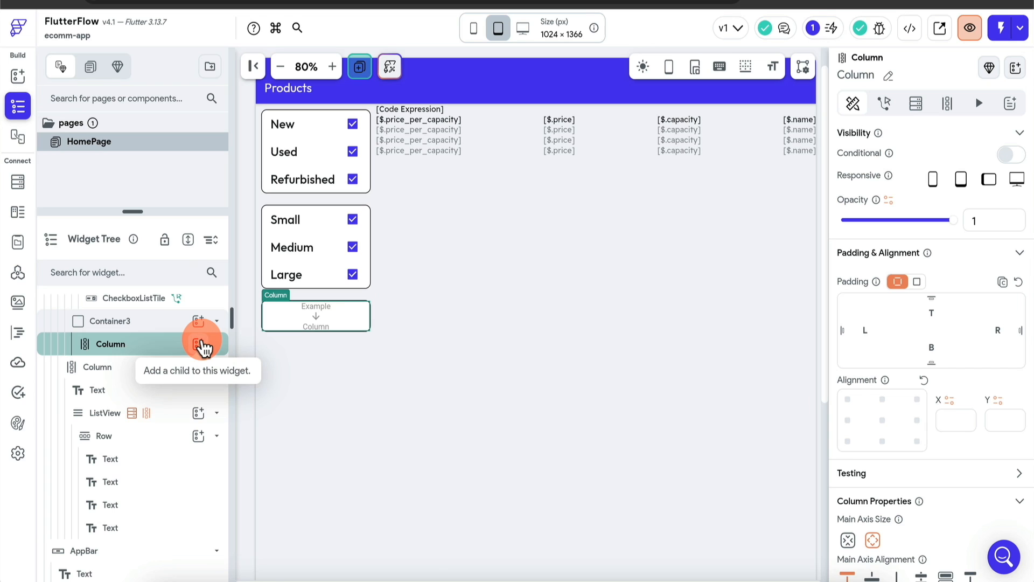
pyautogui.click(204, 348)
pyautogui.click(268, 358)
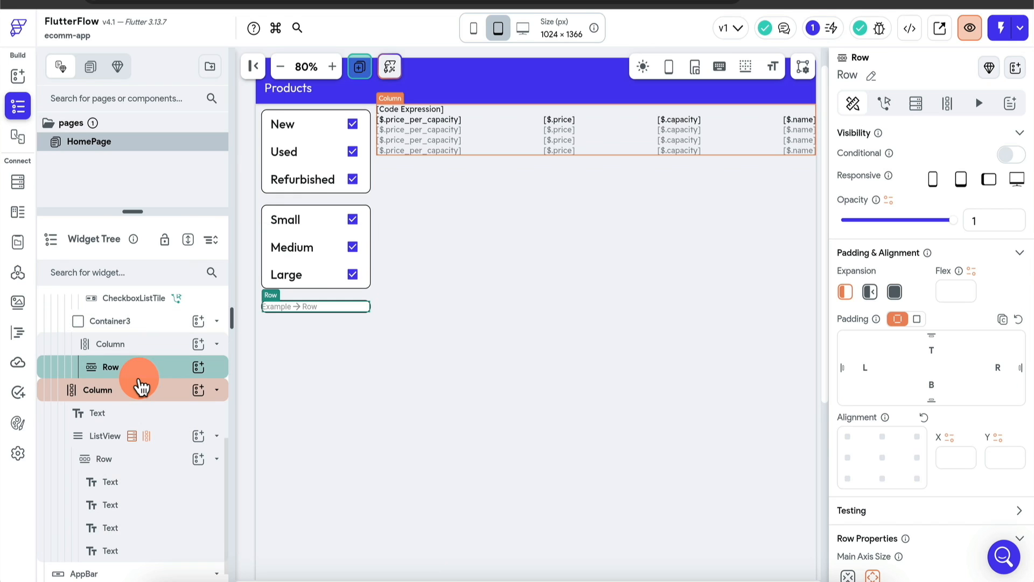
# Step: Add a TextField followed by a Text widget inside the new Row in Container3
pyautogui.click(198, 367)
pyautogui.write('text')
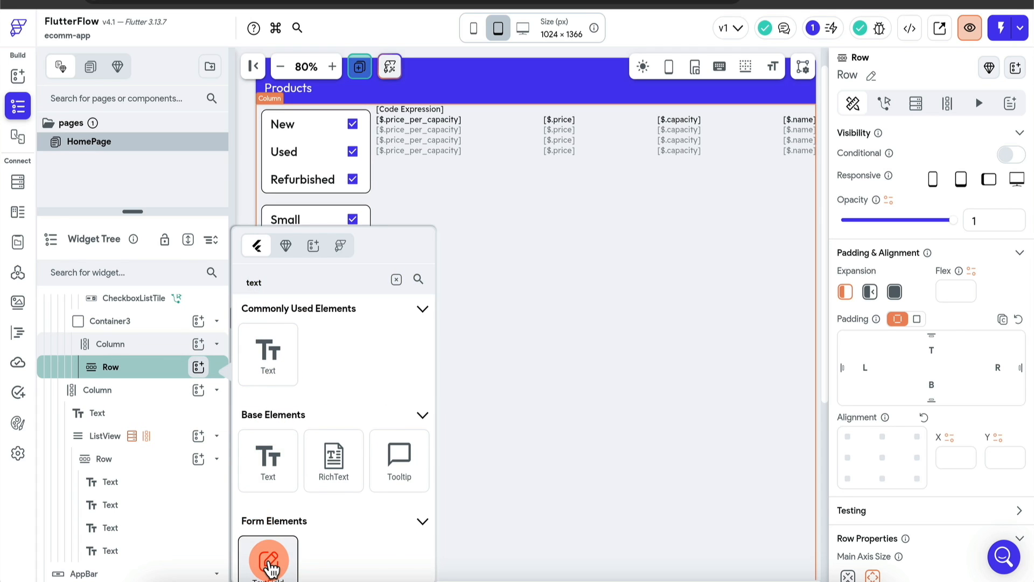
pyautogui.click(267, 560)
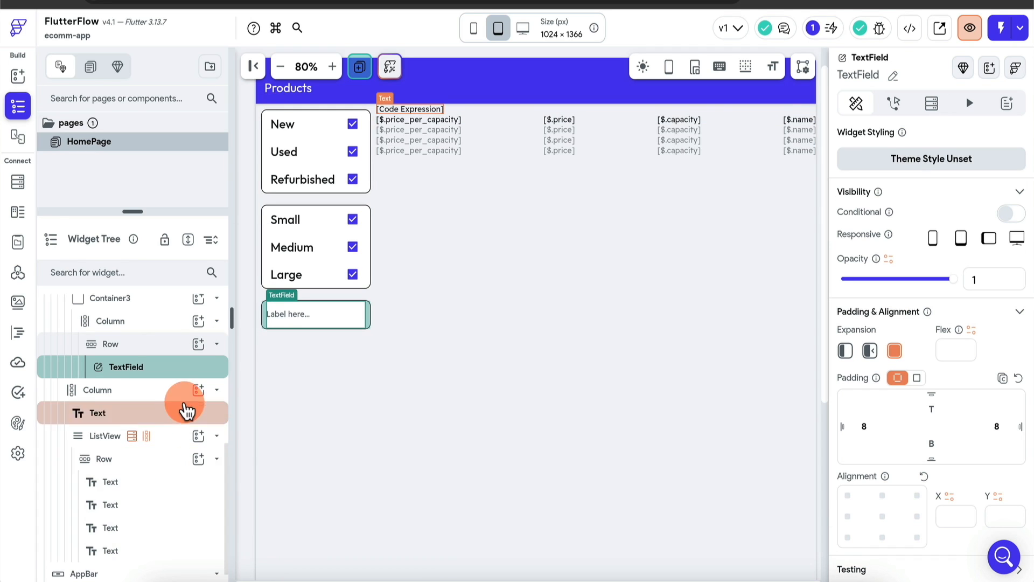
pyautogui.click(199, 345)
pyautogui.click(269, 352)
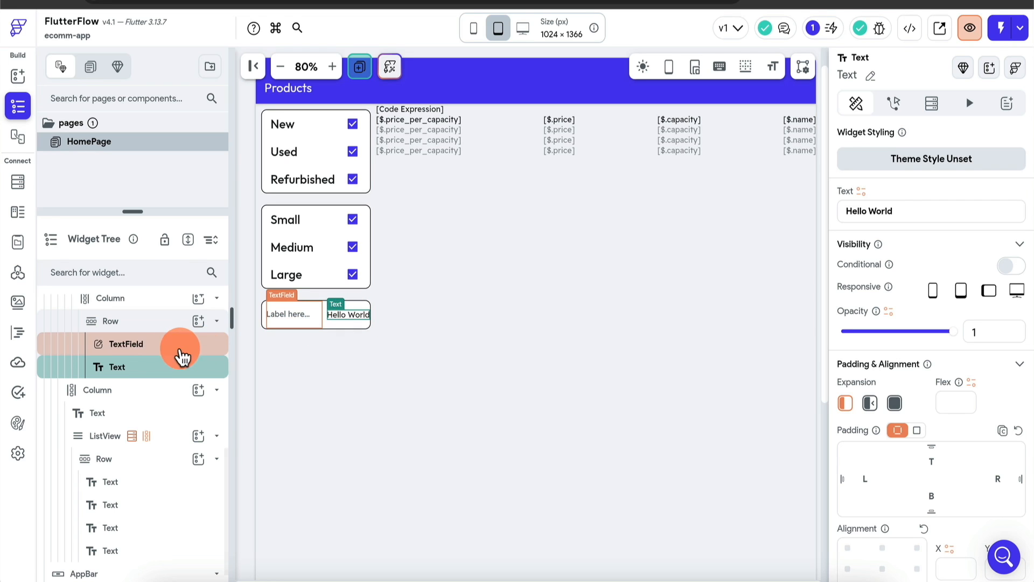
# Step: Duplicate the Row containing the TextField and Text within Container3's column
pyautogui.click(159, 332)
pyautogui.hotkey('ctrl', 'd')
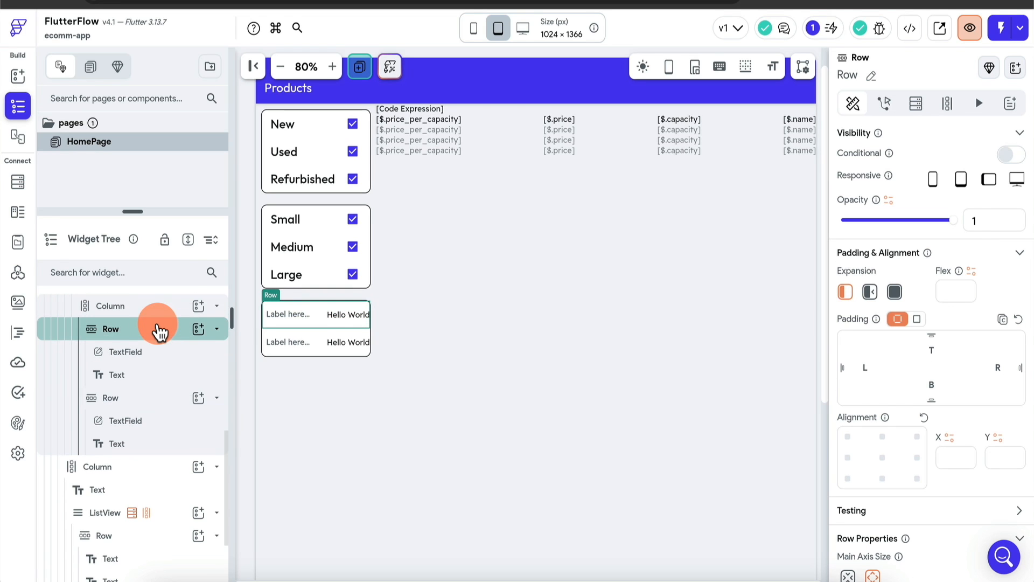
pyautogui.click(289, 313)
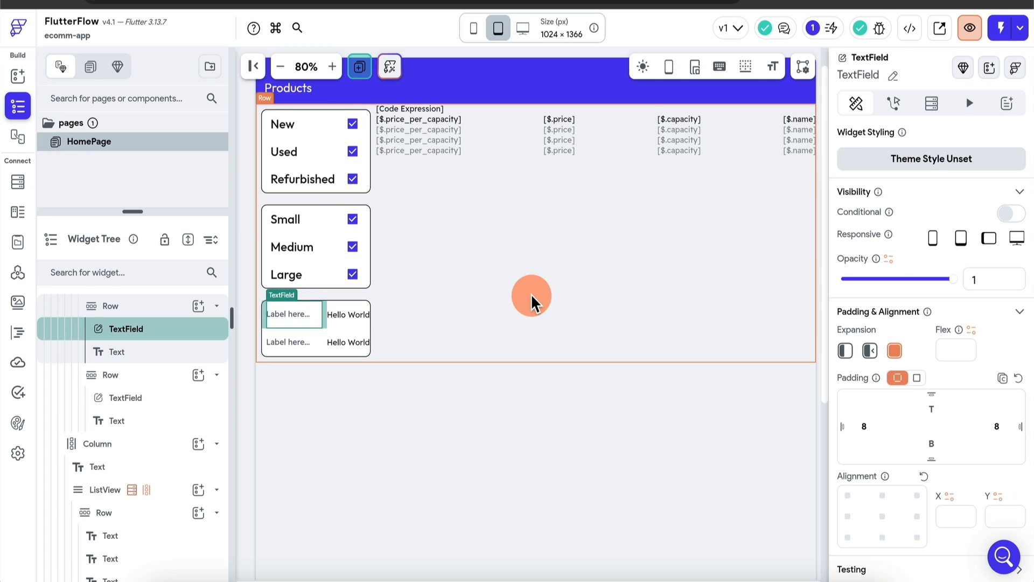
# Step: Set the Text widget in Container3's first row to "Minimum" and the one in its second row to "Maximum"
pyautogui.click(351, 309)
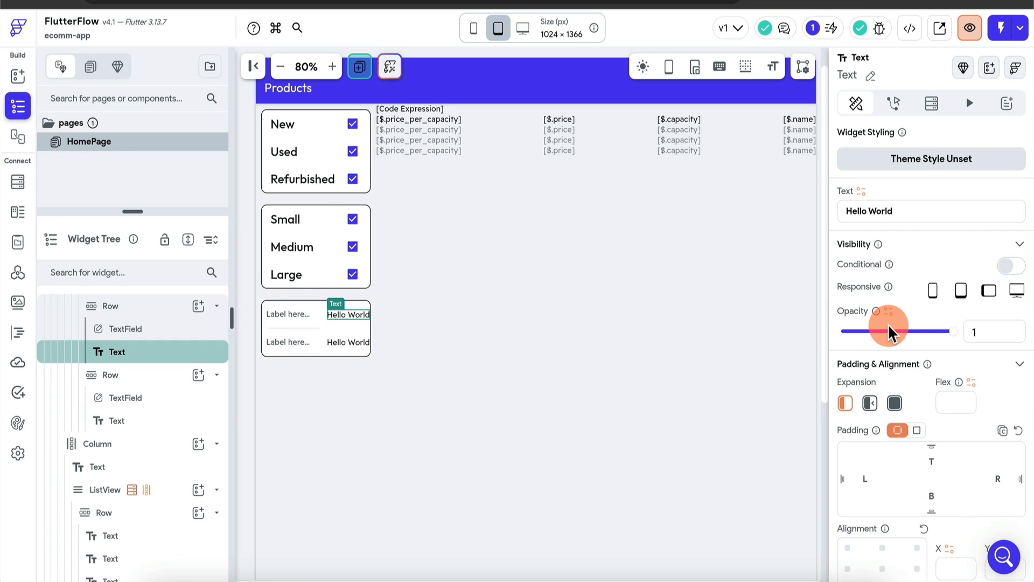
pyautogui.scroll(-3, 887, 324)
pyautogui.scroll(3, 888, 324)
pyautogui.tripleClick(905, 211)
pyautogui.write('Mi')
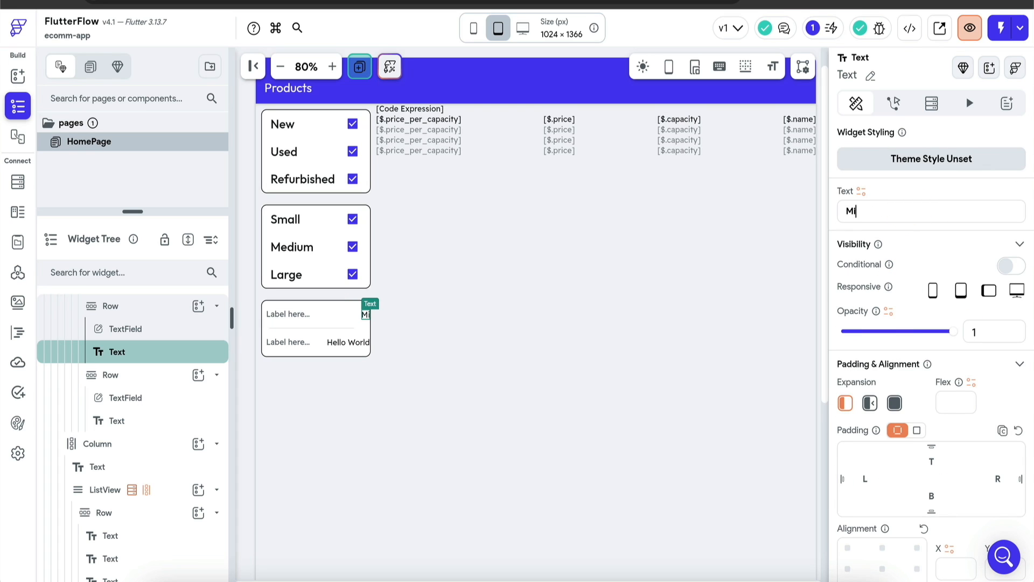
pyautogui.write('nimum')
pyautogui.click(348, 342)
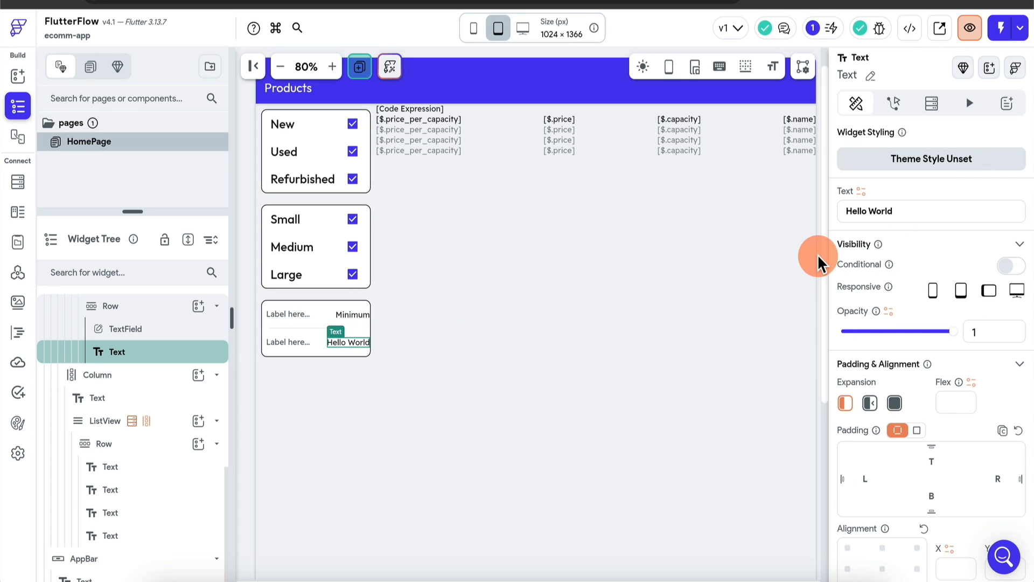
pyautogui.tripleClick(921, 211)
pyautogui.write('Maximum')
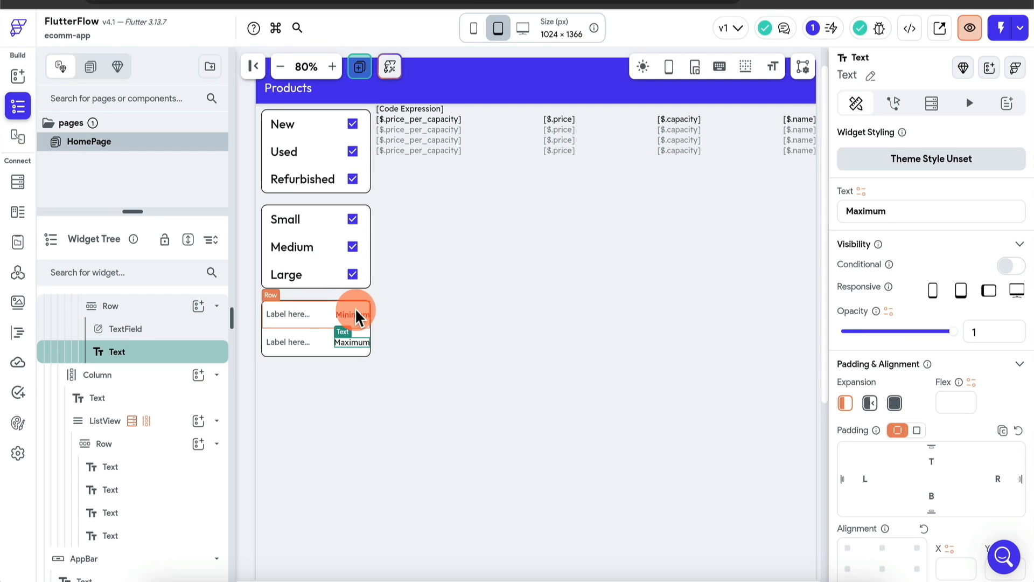
pyautogui.click(353, 314)
# Step: Set the input border type of both TextFields in Container3 to Outline
pyautogui.click(305, 315)
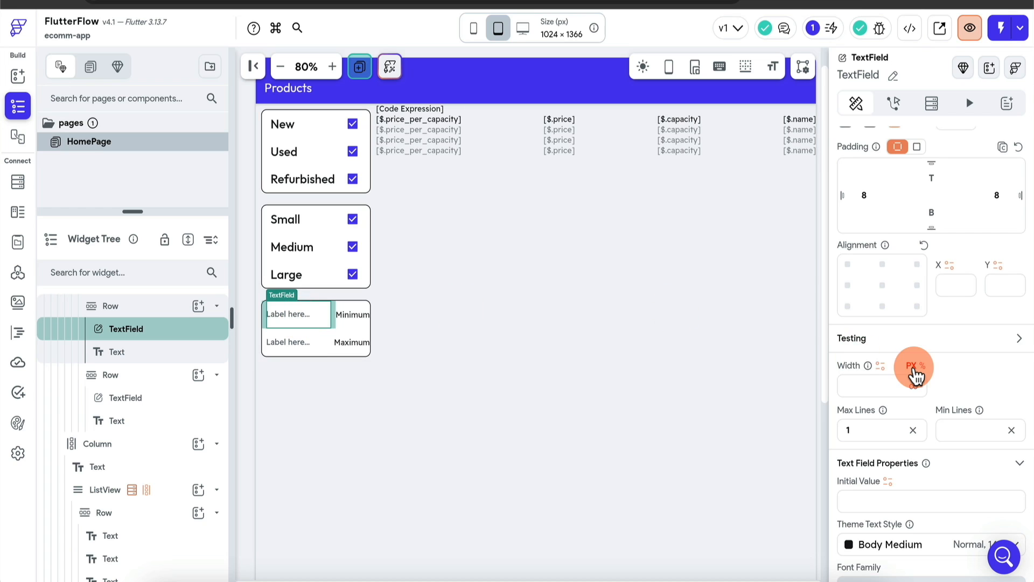
pyautogui.scroll(-12, 915, 369)
pyautogui.scroll(-3, 915, 371)
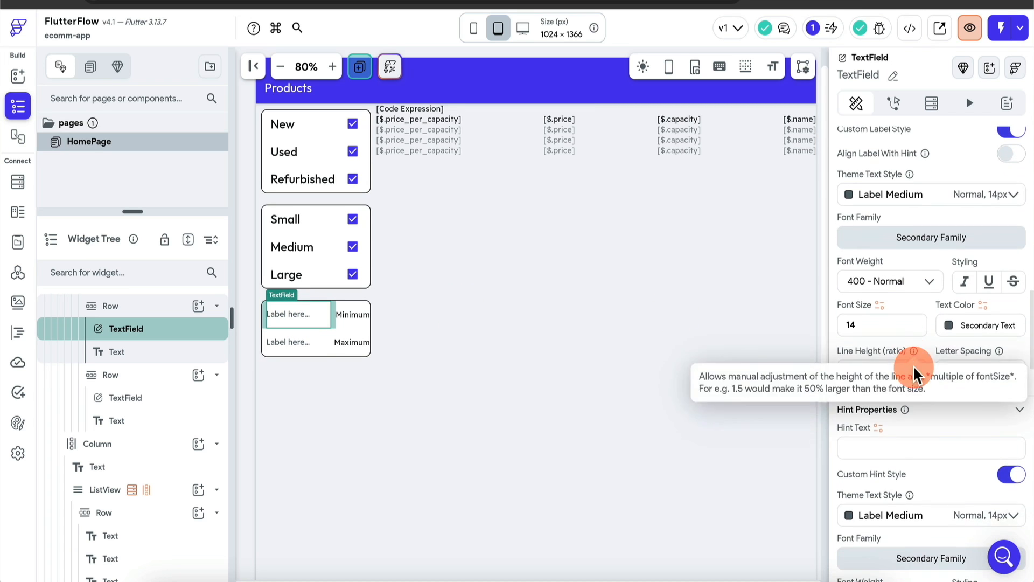
pyautogui.click(923, 400)
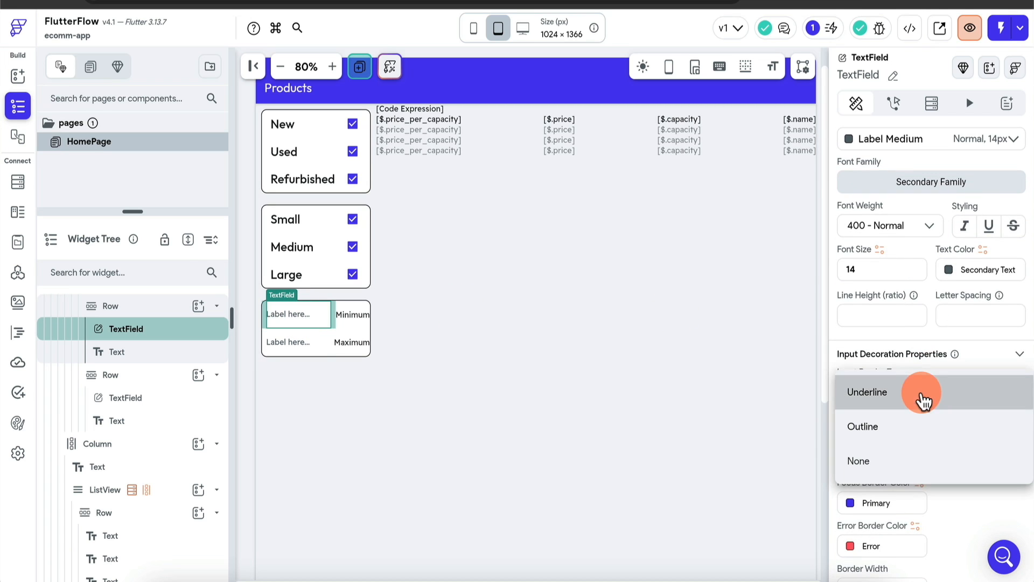
pyautogui.click(915, 428)
pyautogui.click(305, 337)
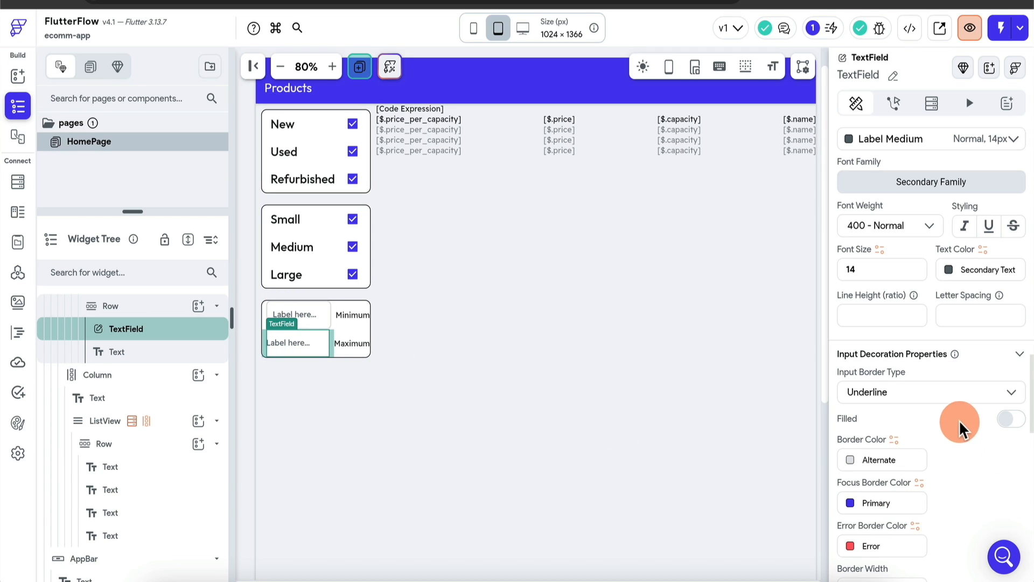
pyautogui.click(958, 397)
pyautogui.click(919, 431)
pyautogui.click(345, 315)
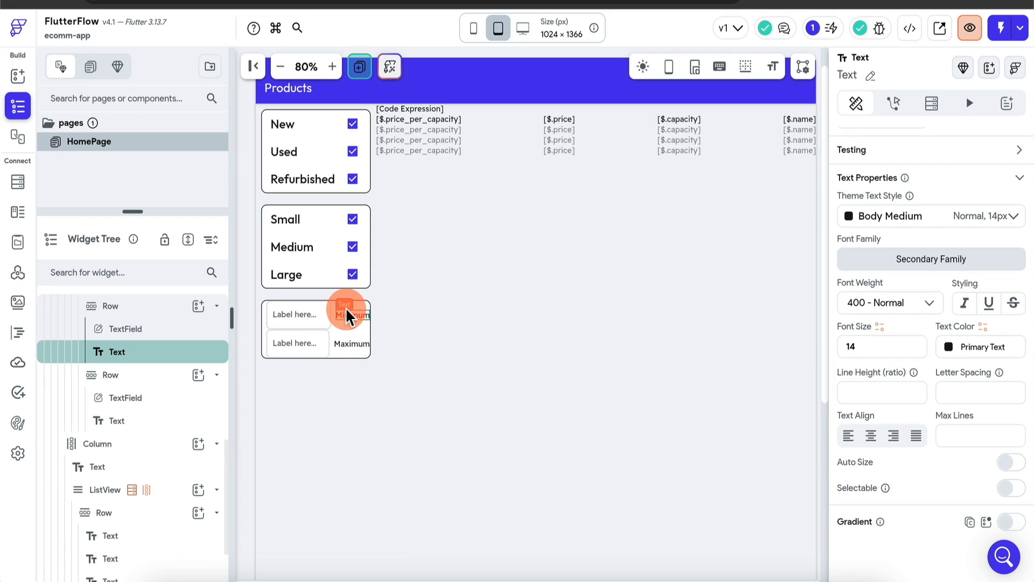
pyautogui.scroll(10, 914, 302)
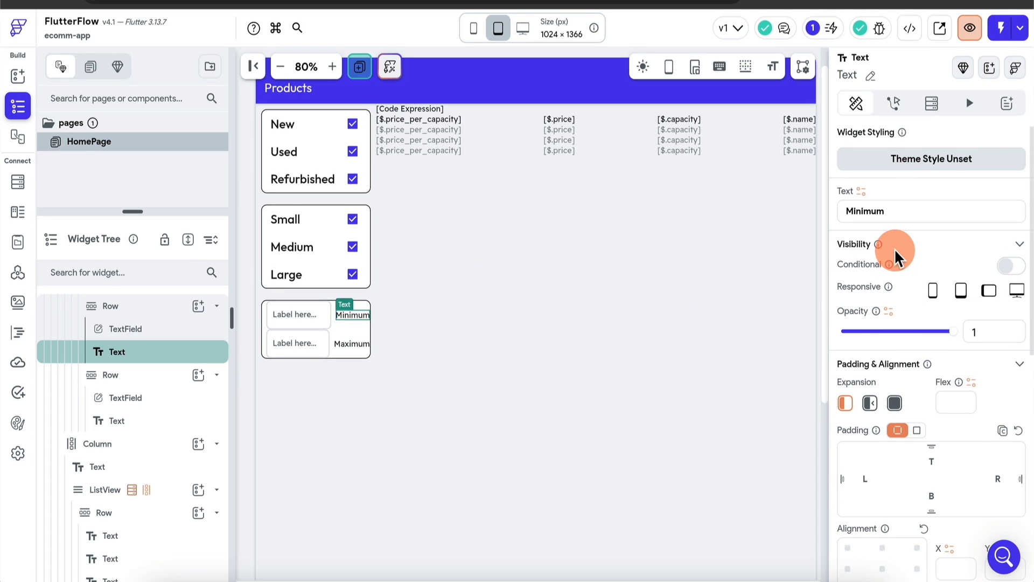
pyautogui.click(370, 305)
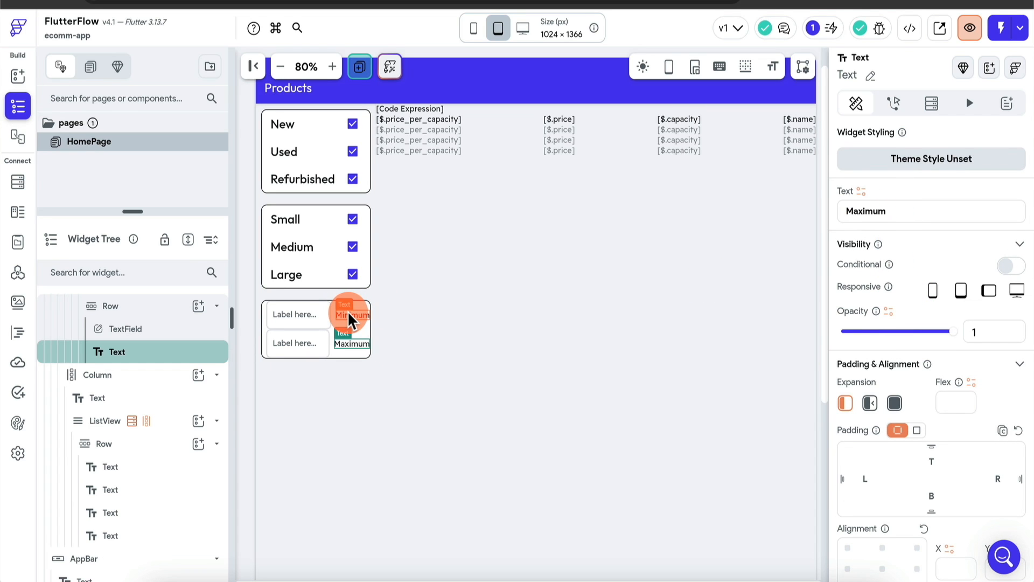
pyautogui.scroll(3, 126, 380)
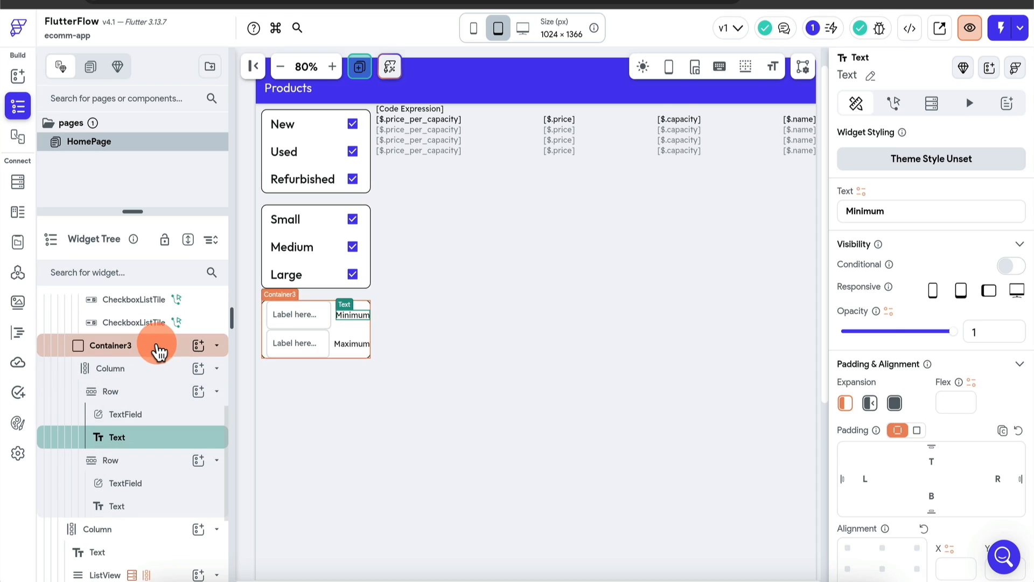
# Step: Give the Column inside Container3 a uniform padding of 10 on all sides
pyautogui.click(154, 347)
pyautogui.scroll(2, 173, 381)
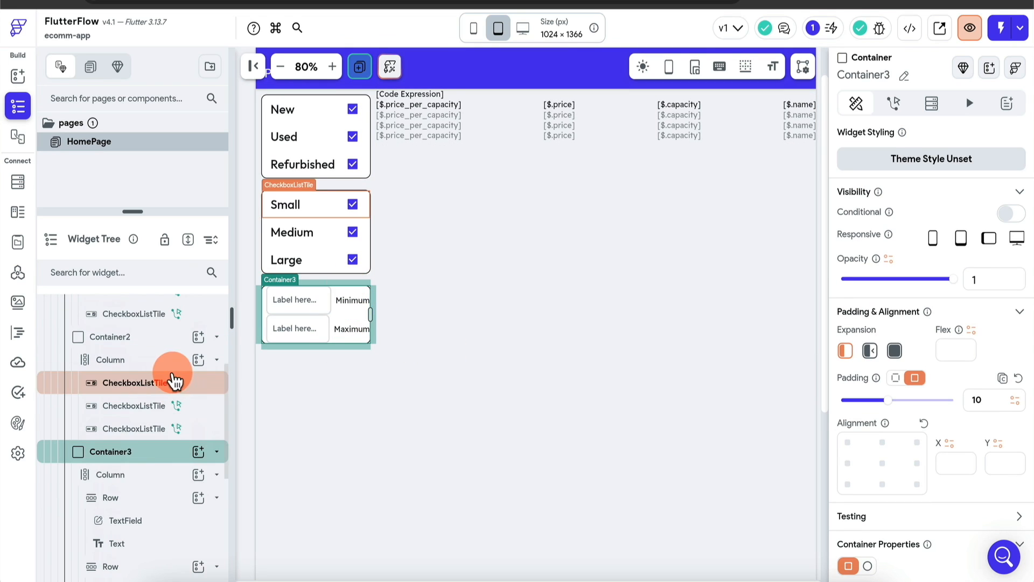
pyautogui.click(153, 475)
pyautogui.click(914, 281)
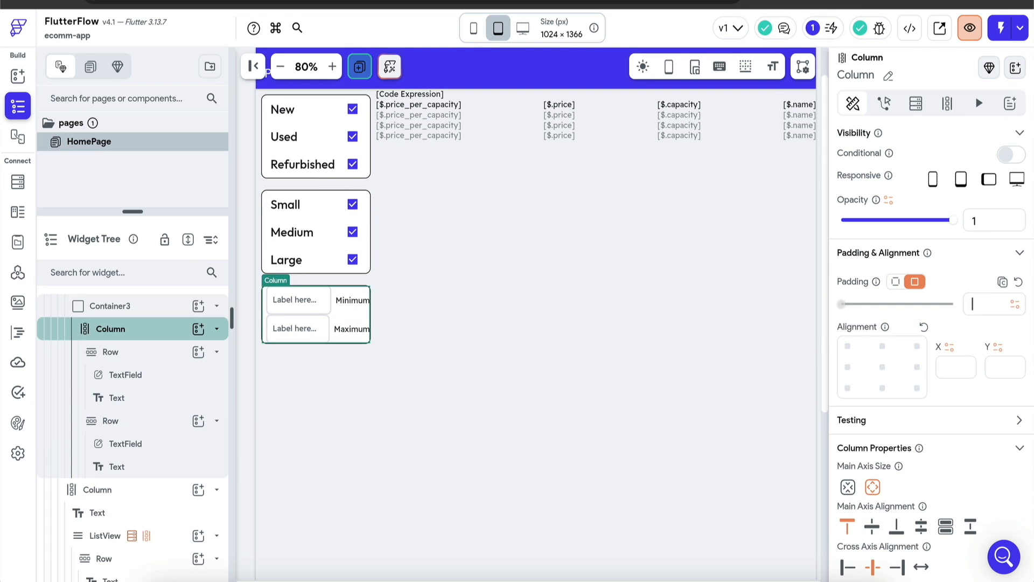
pyautogui.click(977, 304)
pyautogui.write('10')
pyautogui.click(564, 382)
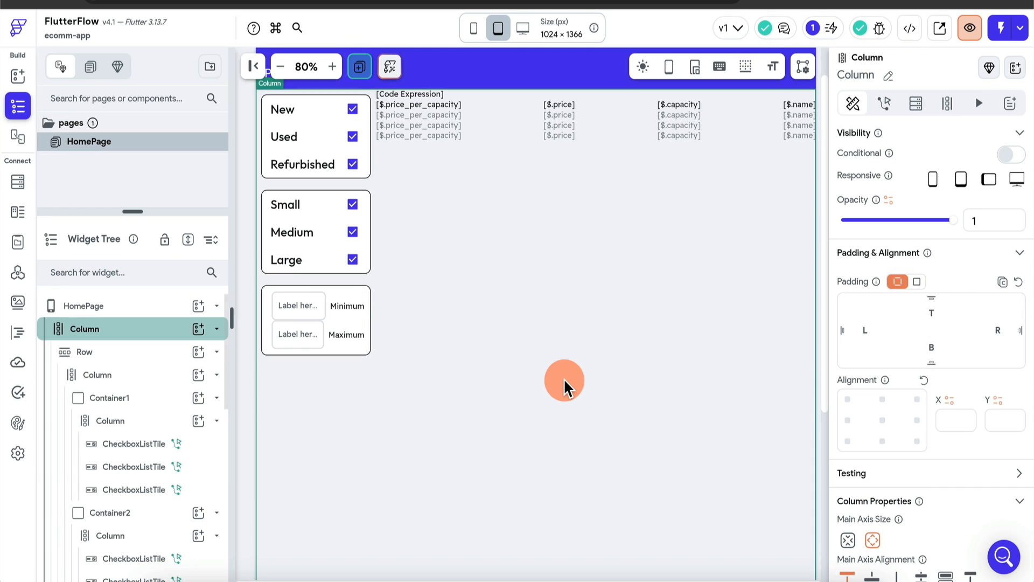
pyautogui.click(305, 315)
pyautogui.scroll(-8, 920, 412)
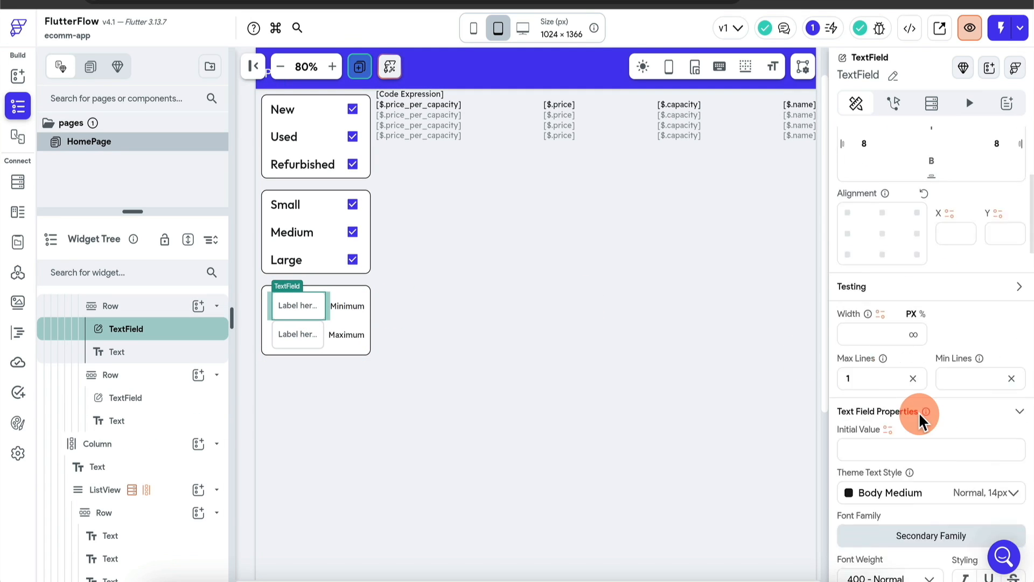
pyautogui.scroll(-10, 895, 415)
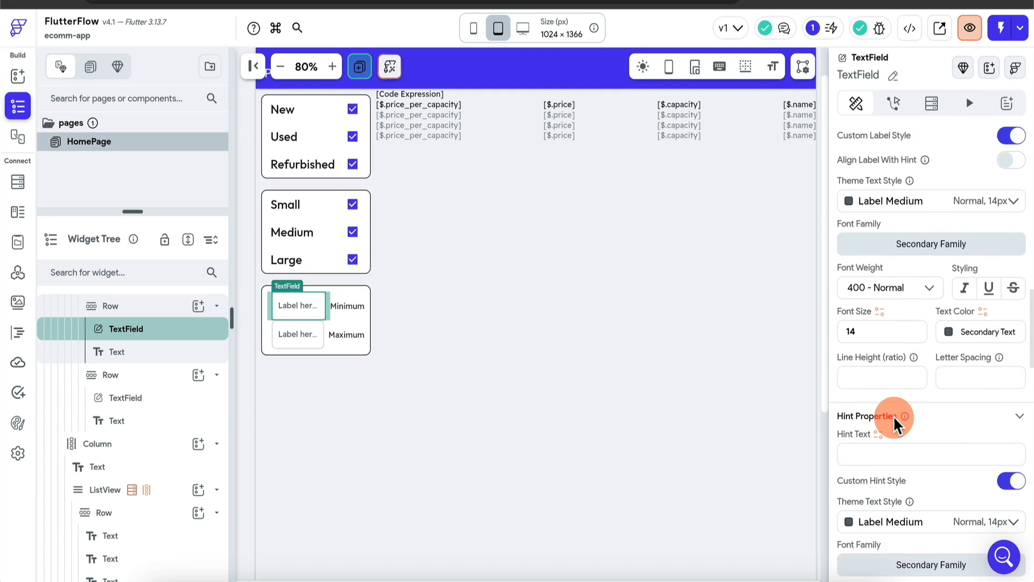
pyautogui.scroll(-5, 893, 415)
pyautogui.click(307, 312)
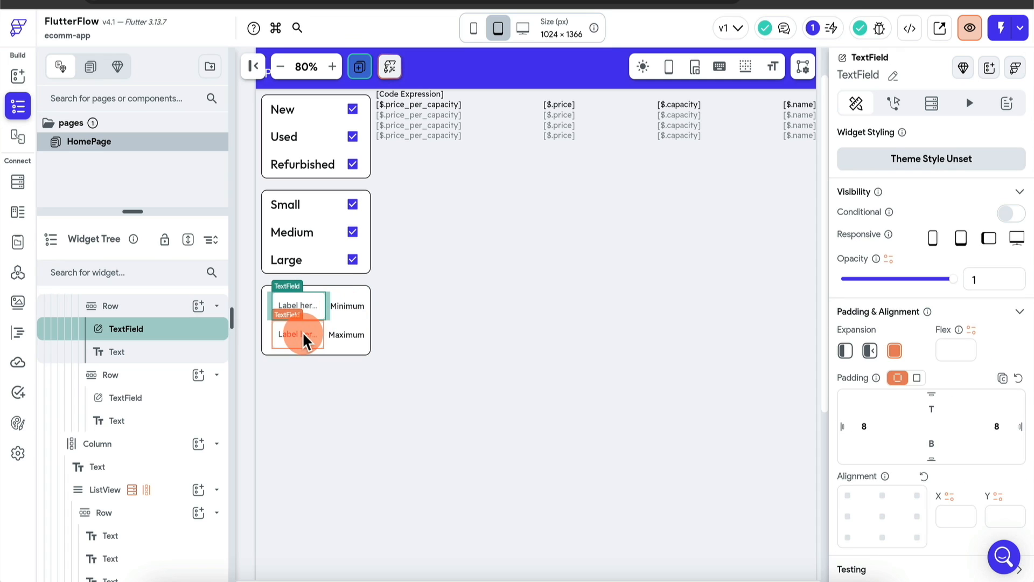
pyautogui.click(303, 330)
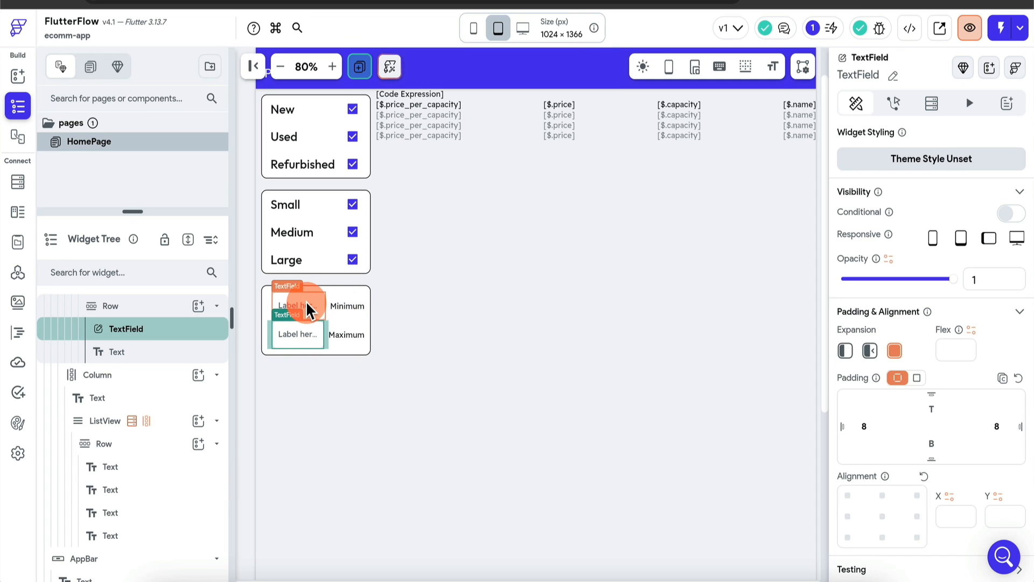
pyautogui.click(305, 301)
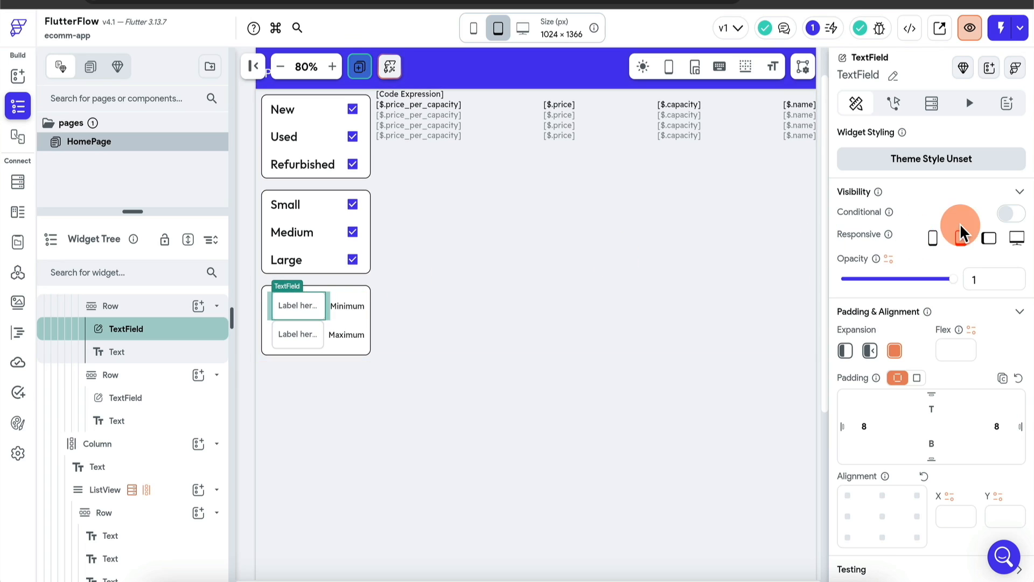
pyautogui.click(896, 108)
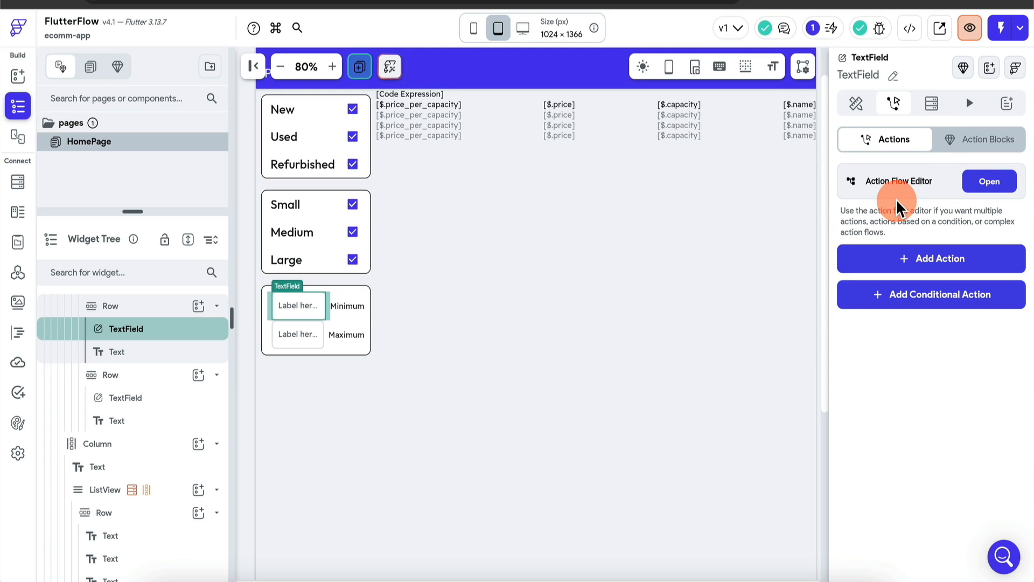
pyautogui.click(989, 182)
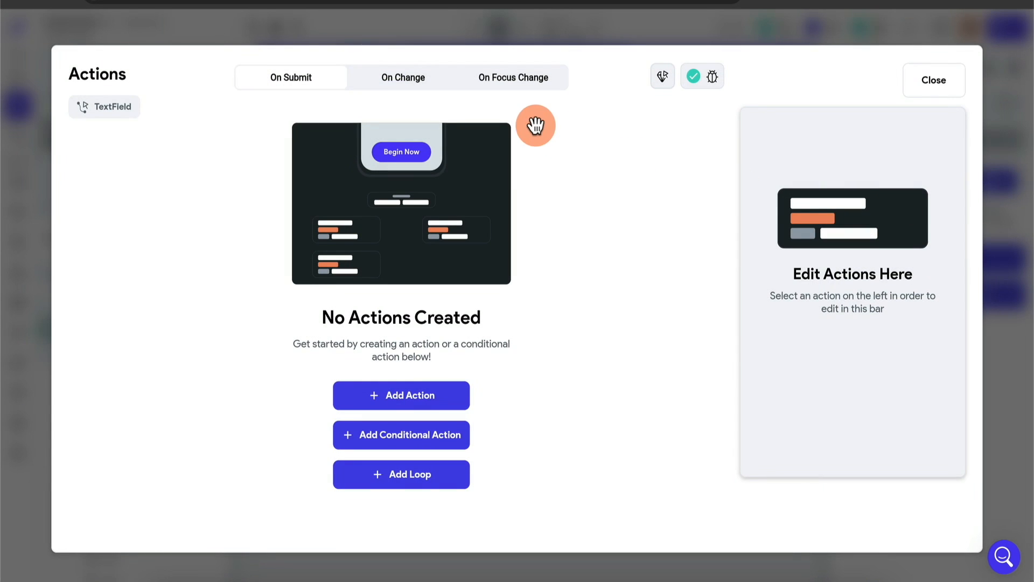
pyautogui.click(354, 77)
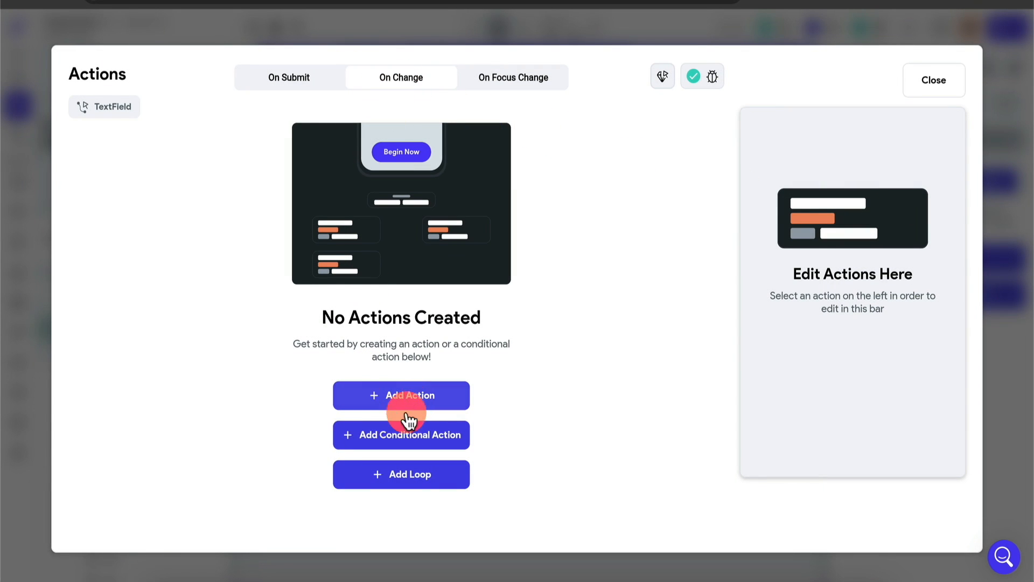
pyautogui.click(417, 401)
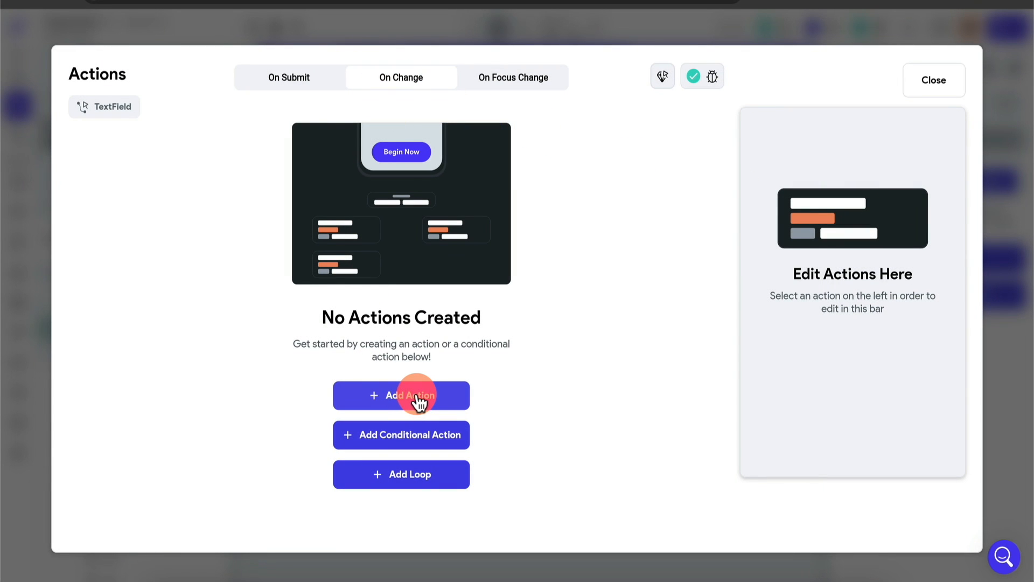
pyautogui.click(478, 28)
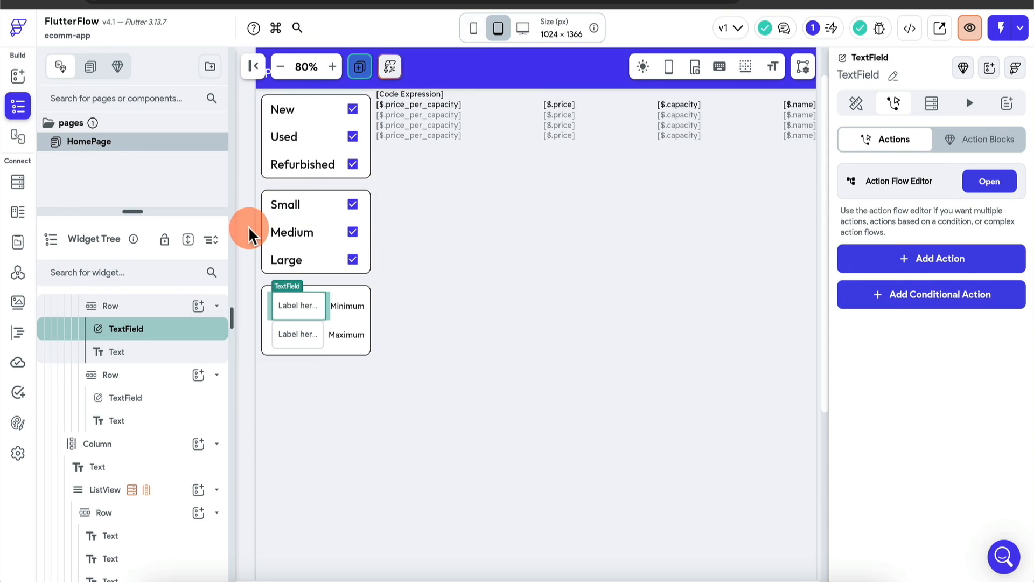
# Step: Copy the Update App State action from the Small checkbox's On Toggled Off trigger
pyautogui.click(296, 204)
pyautogui.click(994, 182)
pyautogui.click(466, 171)
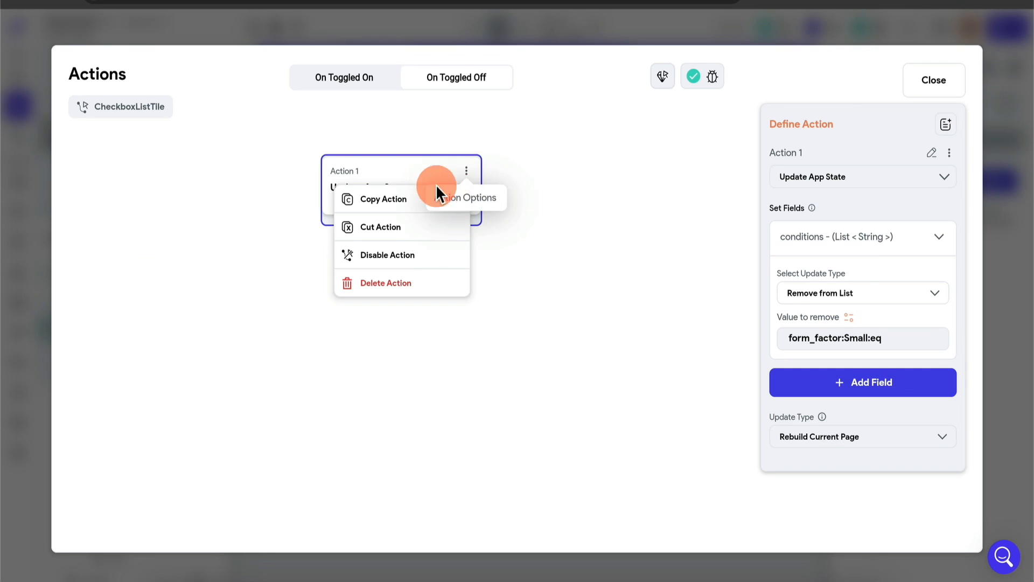
pyautogui.click(408, 207)
# Step: Paste the copied Update App State action into the Minimum TextField's On Change trigger
pyautogui.click(300, 306)
pyautogui.click(992, 180)
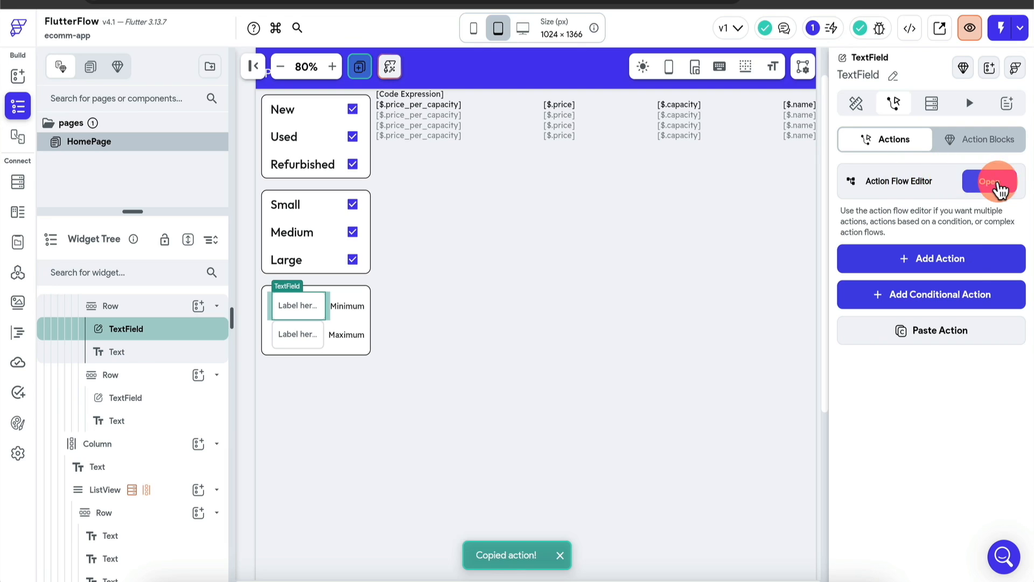
pyautogui.click(418, 514)
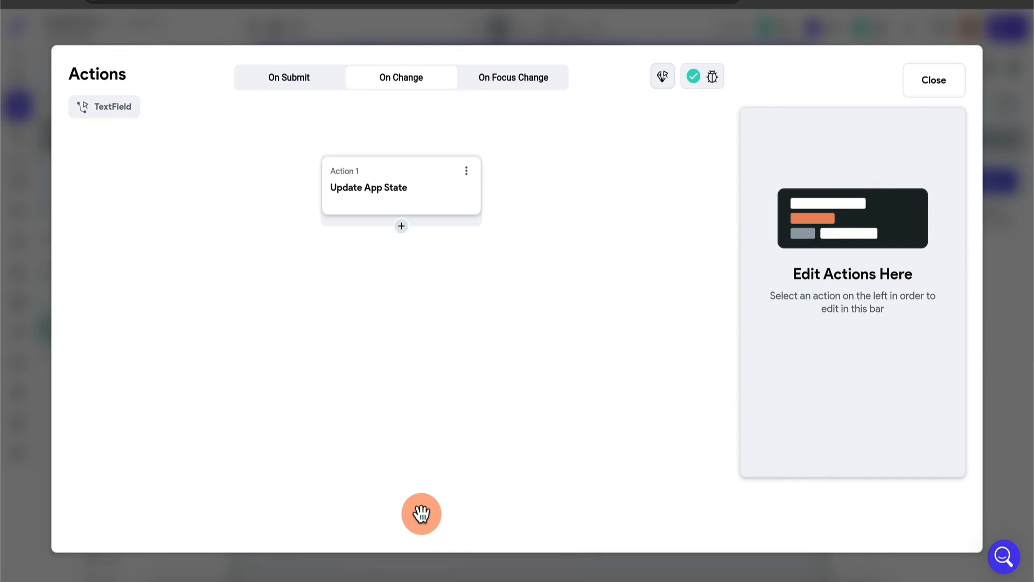
# Step: In the pasted Update App State action, set the value to remove to price:Small:eq and copy that text
pyautogui.click(404, 187)
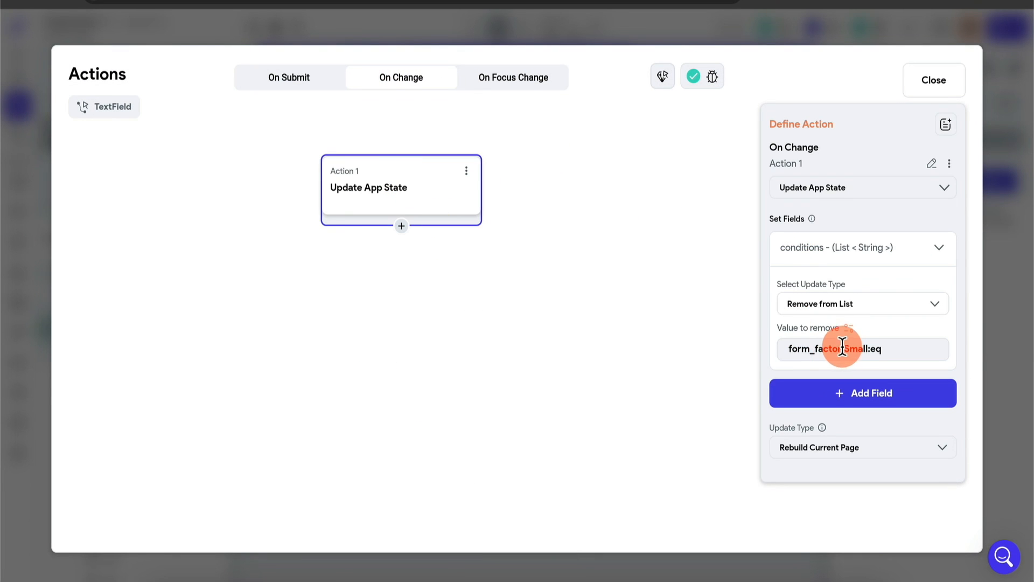
pyautogui.moveTo(842, 348); pyautogui.dragTo(780, 348)
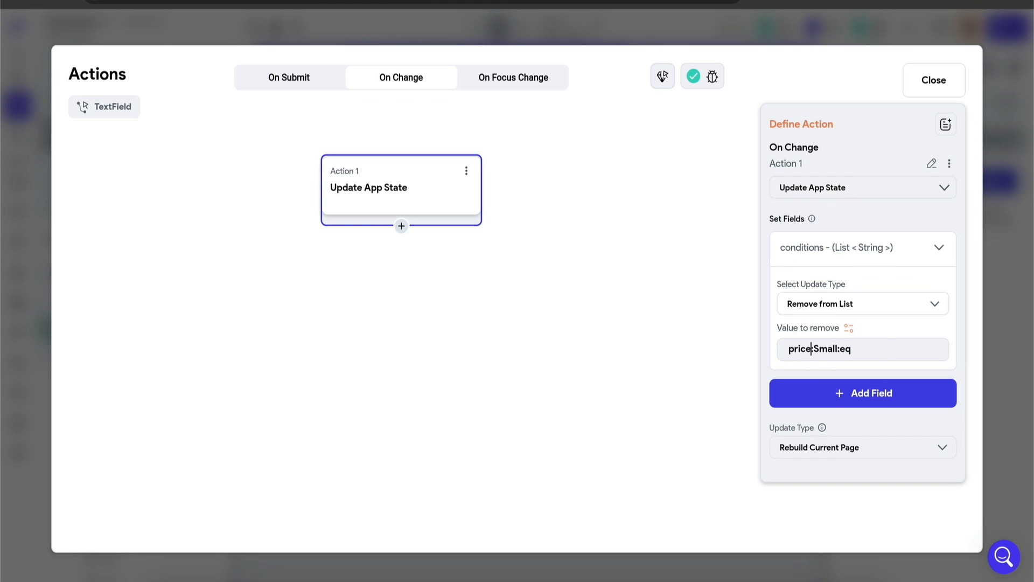
pyautogui.click(864, 347)
pyautogui.moveTo(790, 348); pyautogui.dragTo(853, 341)
# Step: Make the value to remove a Combine Text variable with the three parts price:, Small: and eq
pyautogui.click(850, 329)
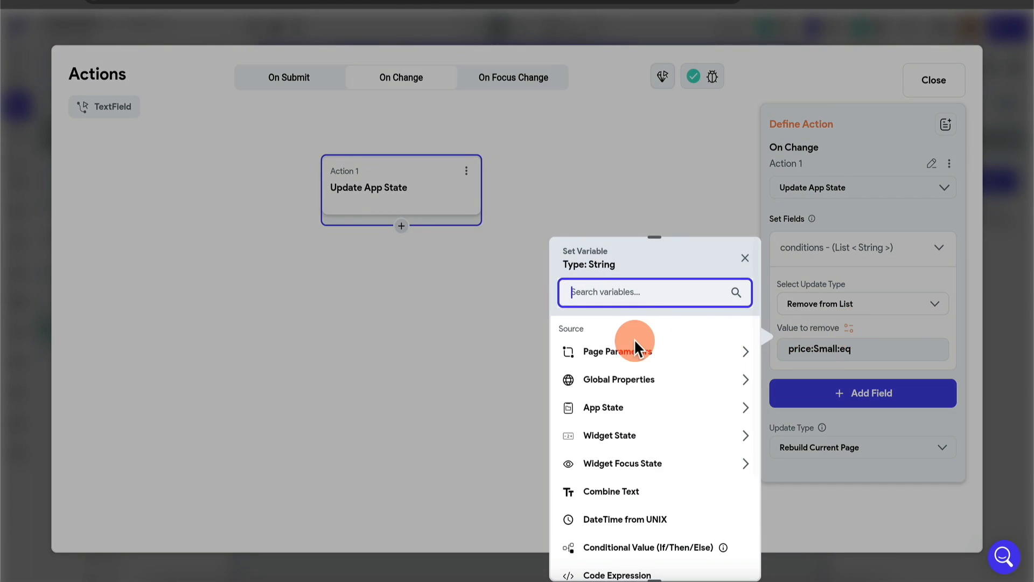
pyautogui.write('comb')
pyautogui.click(628, 348)
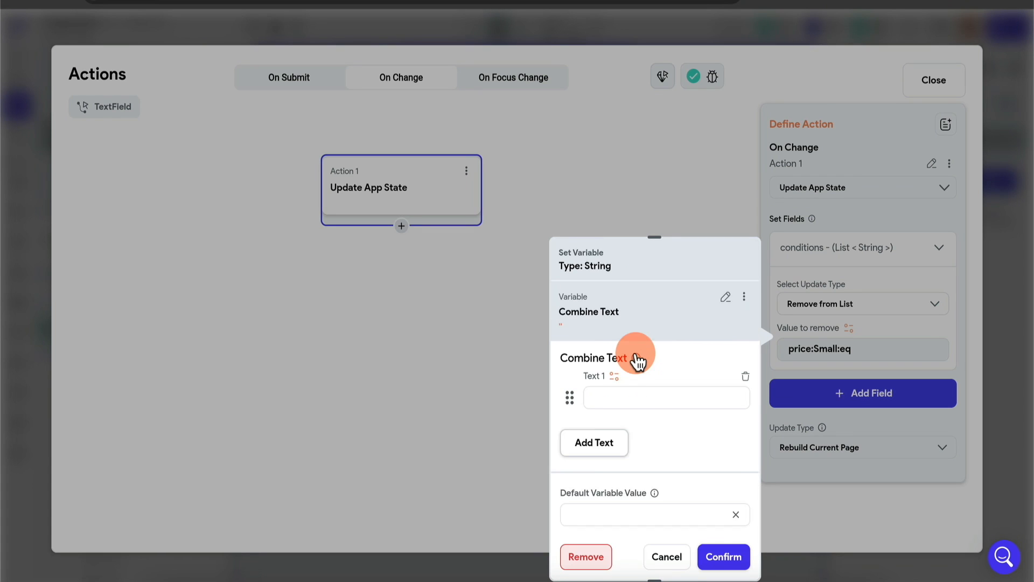
pyautogui.moveTo(622, 399); pyautogui.dragTo(669, 397)
pyautogui.hotkey('ctrl', 'x')
pyautogui.click(635, 446)
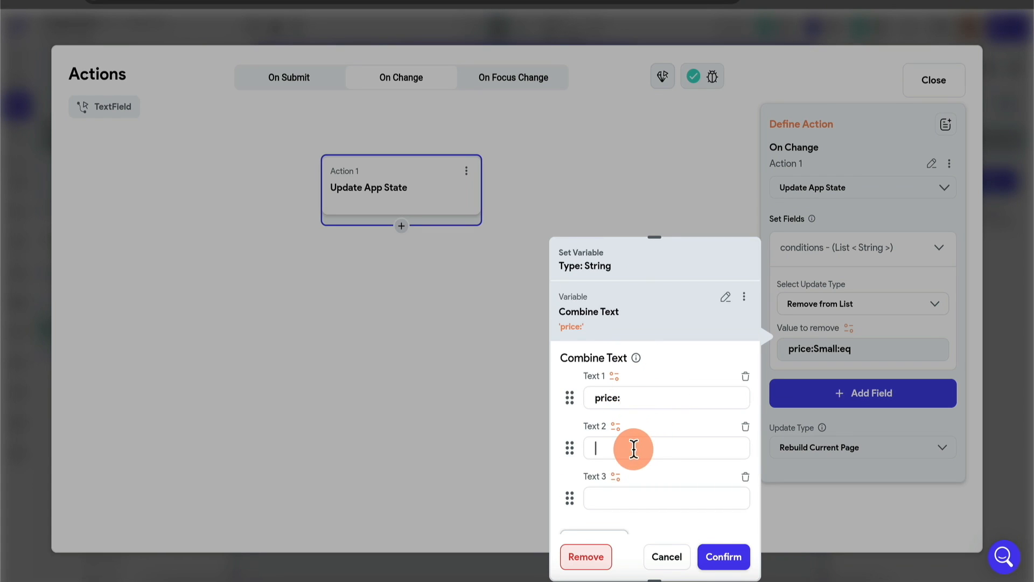
pyautogui.hotkey('ctrl', 'v')
pyautogui.doubleClick(625, 447)
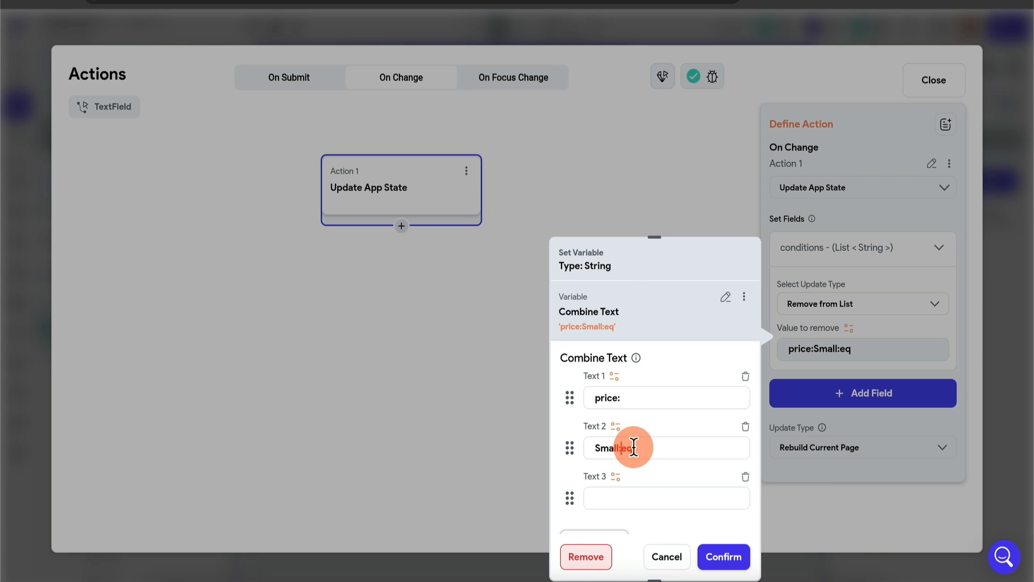
pyautogui.hotkey('ctrl', 'v')
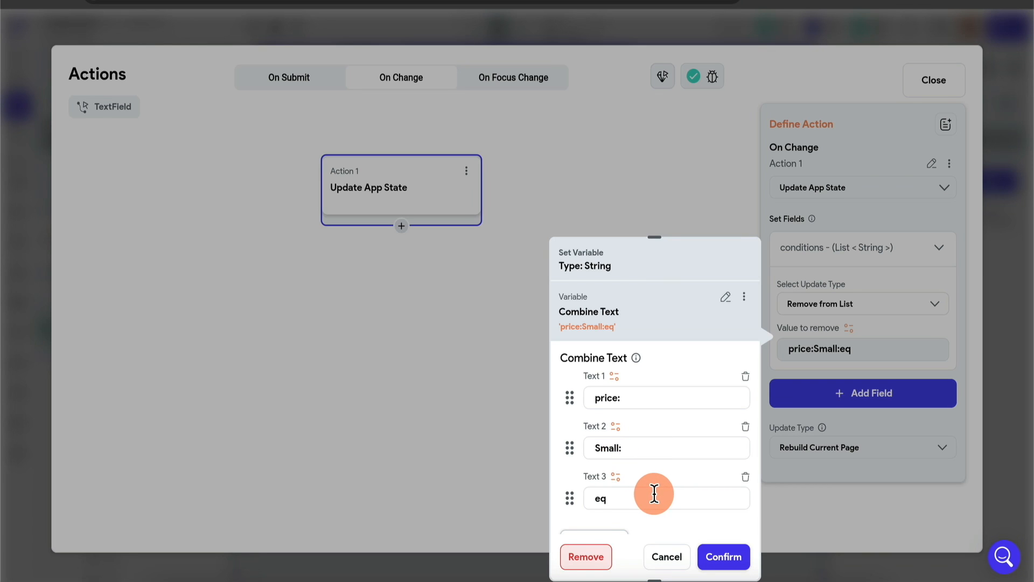
# Step: Change the third part of the combined text to :gt and the second part to Small without its colon
pyautogui.click(654, 494)
pyautogui.press('BackSpace')
pyautogui.press('BackSpace')
pyautogui.write('g')
pyautogui.click(641, 491)
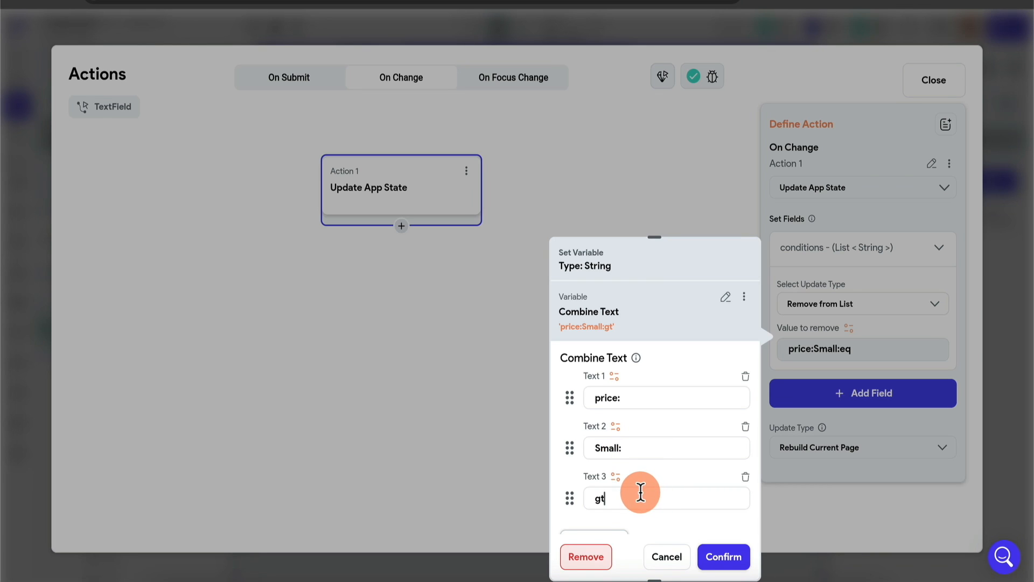
pyautogui.click(639, 449)
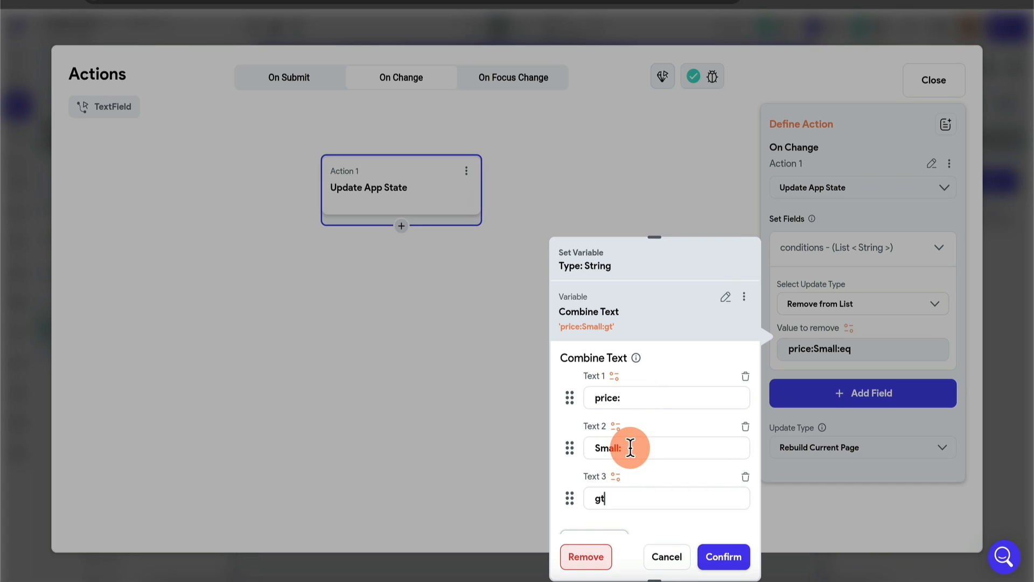
pyautogui.click(646, 486)
pyautogui.press('Home')
pyautogui.write(':')
pyautogui.click(661, 443)
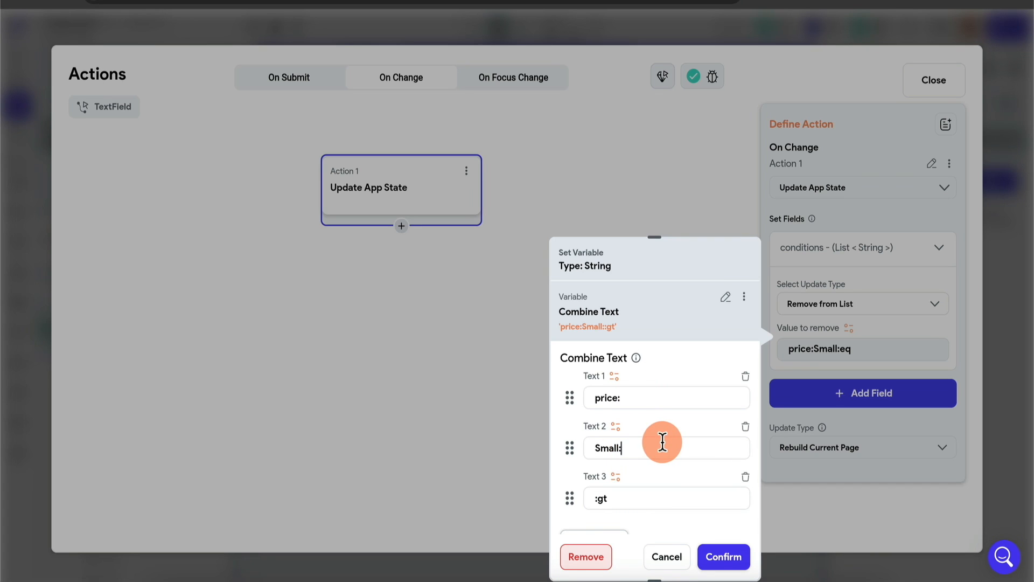
pyautogui.press('BackSpace')
# Step: Bind the second part of the combined text to the widget state of TextField 1 and confirm the variable
pyautogui.click(620, 429)
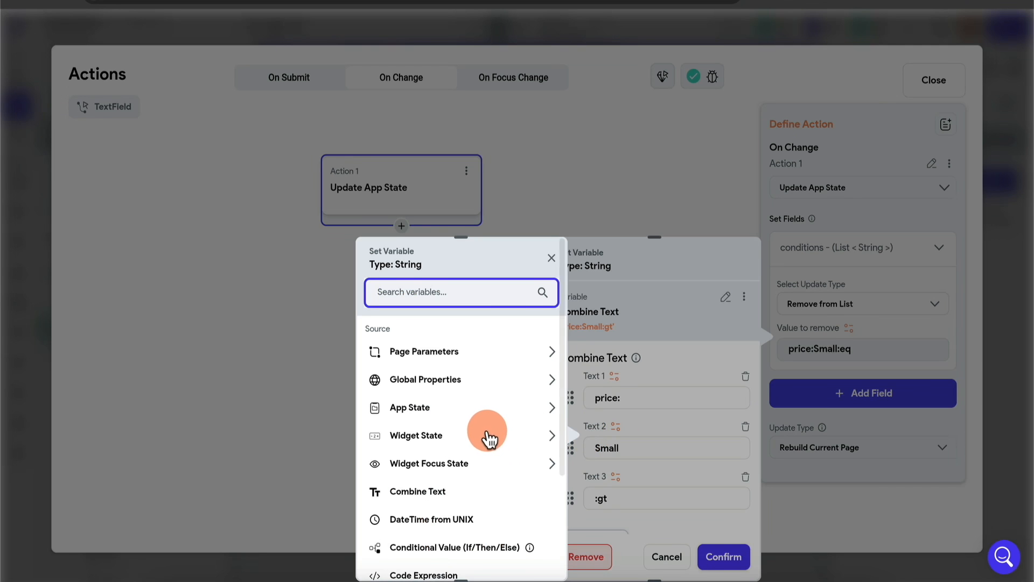
pyautogui.click(478, 434)
pyautogui.scroll(-3, 453, 474)
pyautogui.click(461, 461)
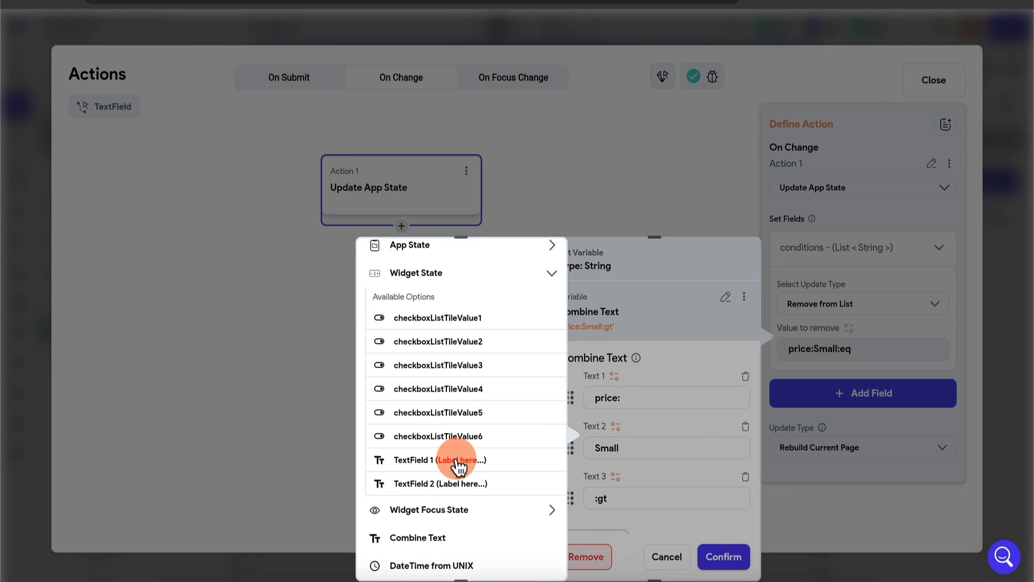
pyautogui.click(722, 557)
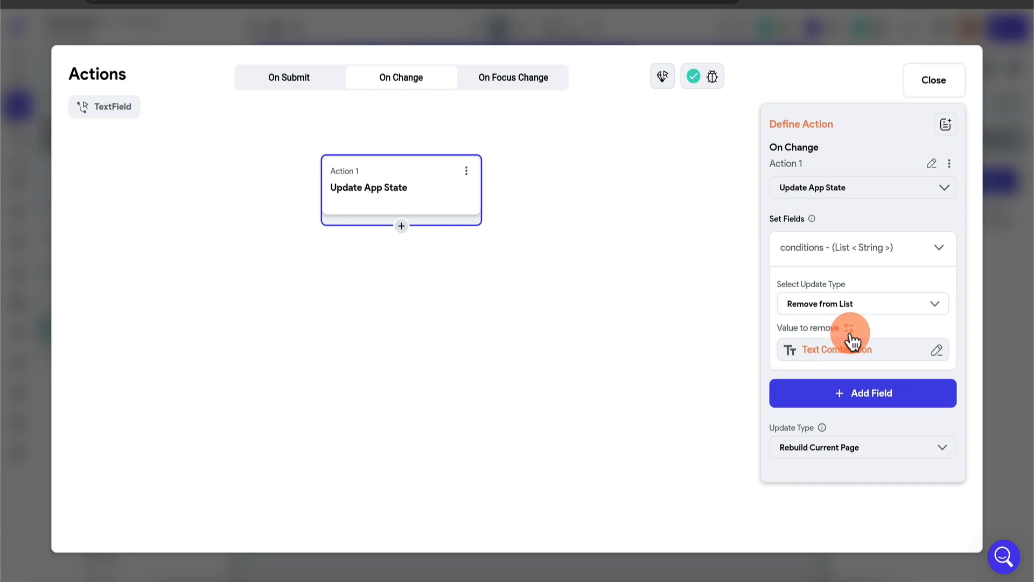
# Step: Copy the Combine Text variable, change the conditions update type to Add to List, and paste the variable as the value to add
pyautogui.click(907, 356)
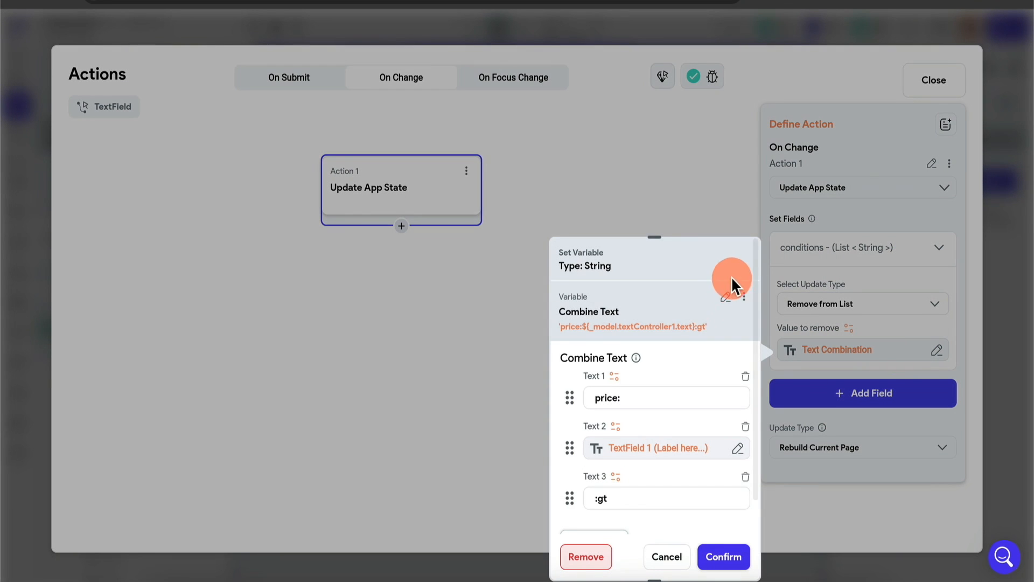
pyautogui.click(744, 297)
pyautogui.click(702, 326)
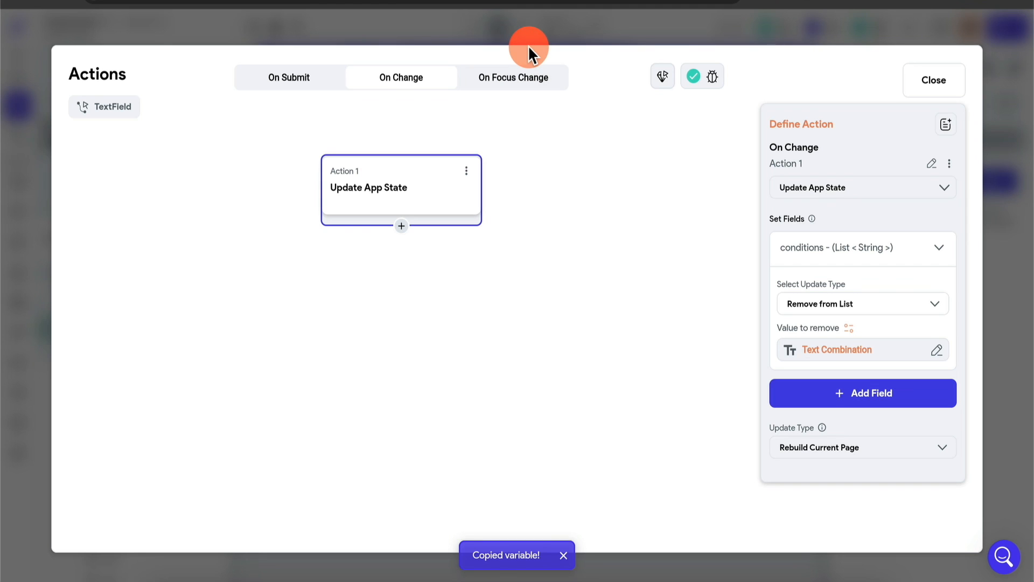
pyautogui.click(862, 304)
pyautogui.click(822, 238)
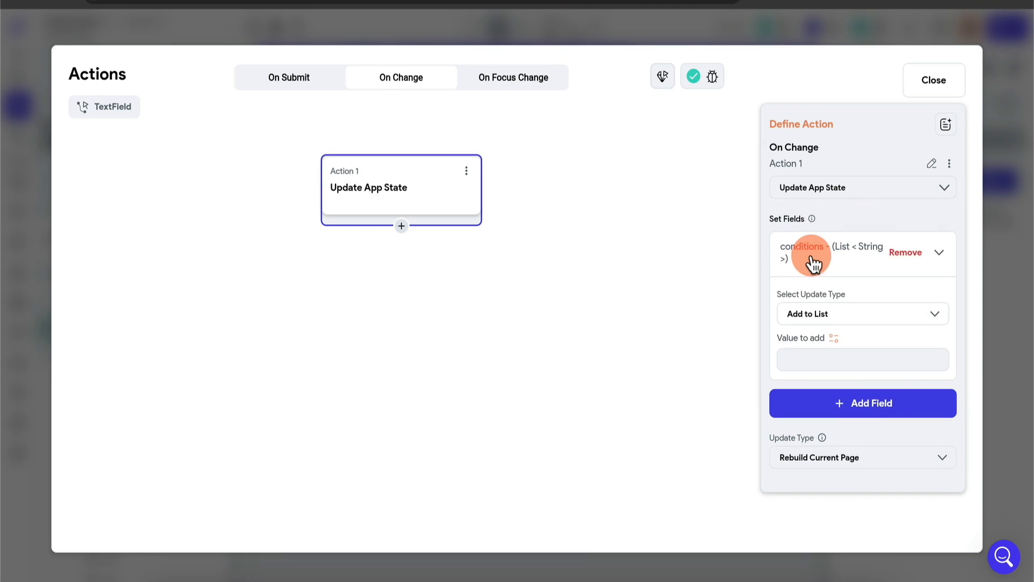
pyautogui.click(833, 345)
pyautogui.click(722, 556)
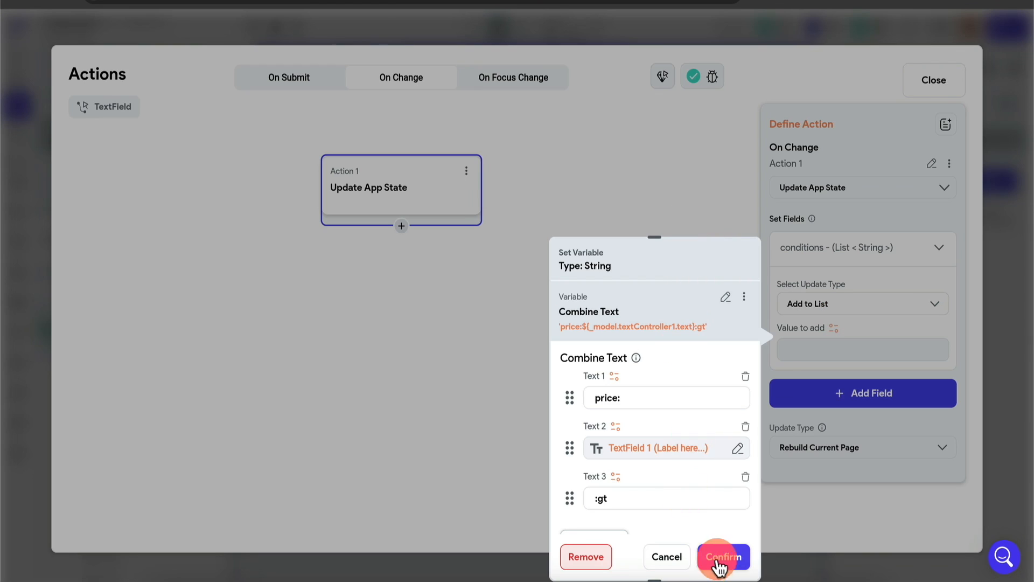
# Step: Copy the Minimum TextField's Update App State action and paste it into the Maximum TextField's On Submit trigger
pyautogui.rightClick(429, 193)
pyautogui.click(432, 210)
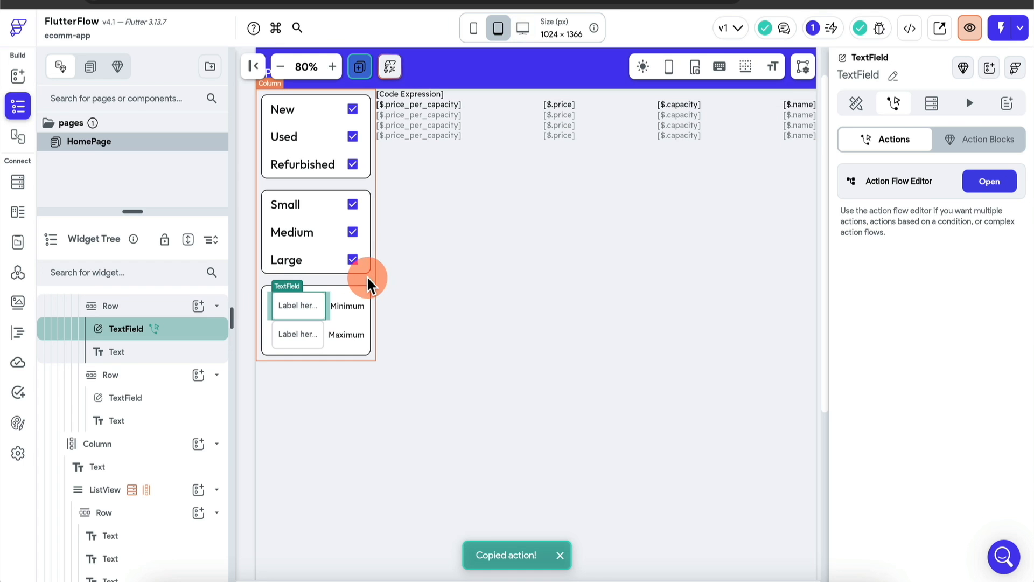
pyautogui.click(299, 333)
pyautogui.click(905, 110)
pyautogui.click(993, 180)
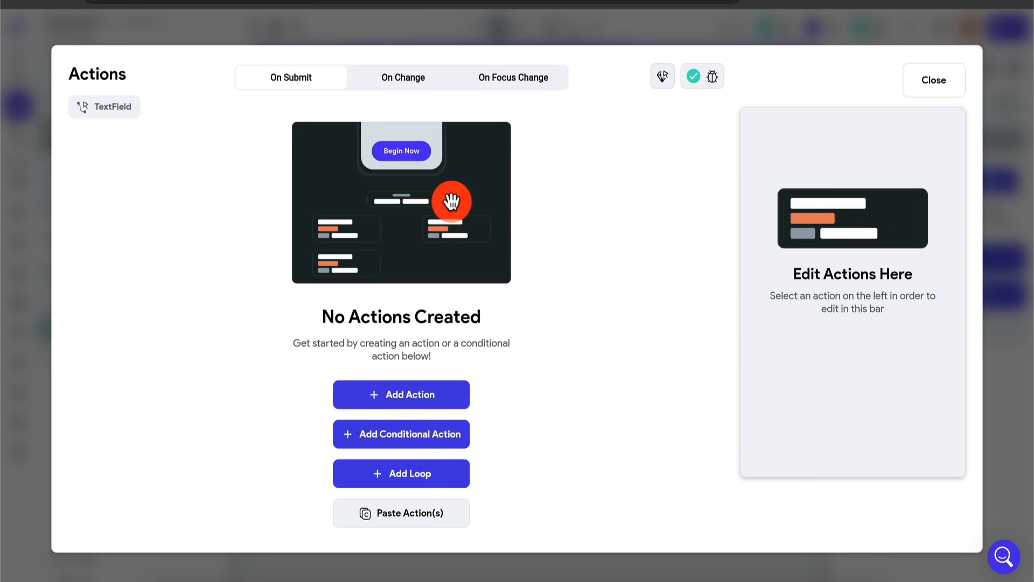
pyautogui.click(400, 521)
# Step: In the Maximum TextField's action, change the combined text's operator part to :lt and bind its second part to TextField 2
pyautogui.click(411, 193)
pyautogui.click(792, 353)
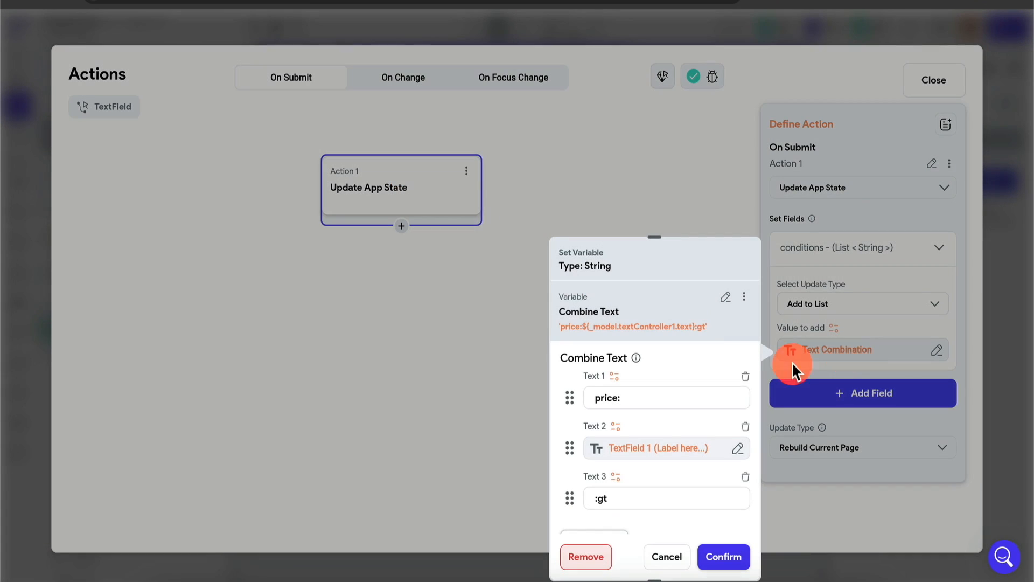
pyautogui.click(617, 493)
pyautogui.press('BackSpace')
pyautogui.click(672, 453)
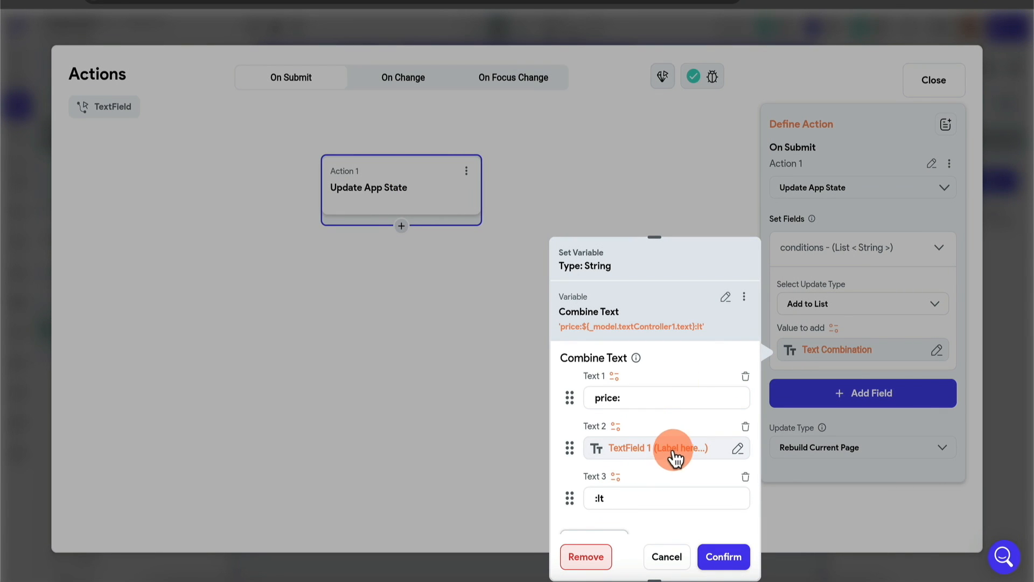
pyautogui.click(677, 448)
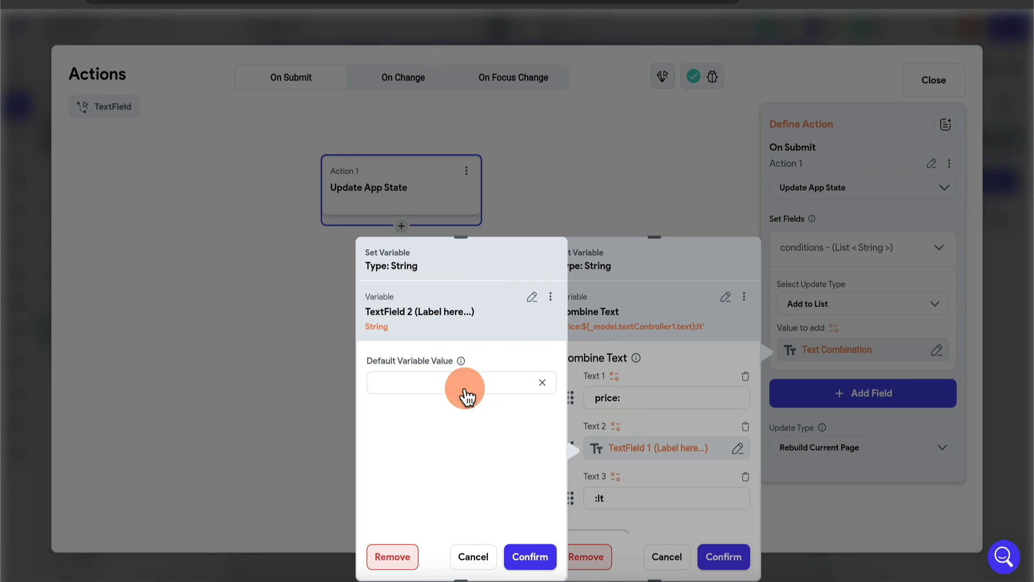
pyautogui.click(544, 559)
pyautogui.click(716, 551)
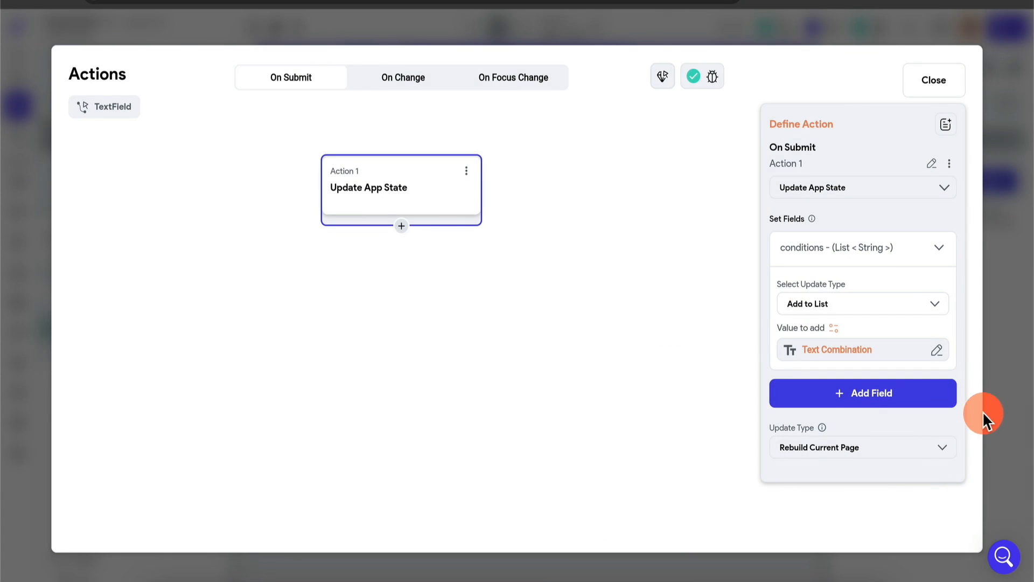
pyautogui.click(985, 414)
# Step: Rename the Minimum TextField to inputMin and the Maximum TextField to inputMax
pyautogui.click(306, 305)
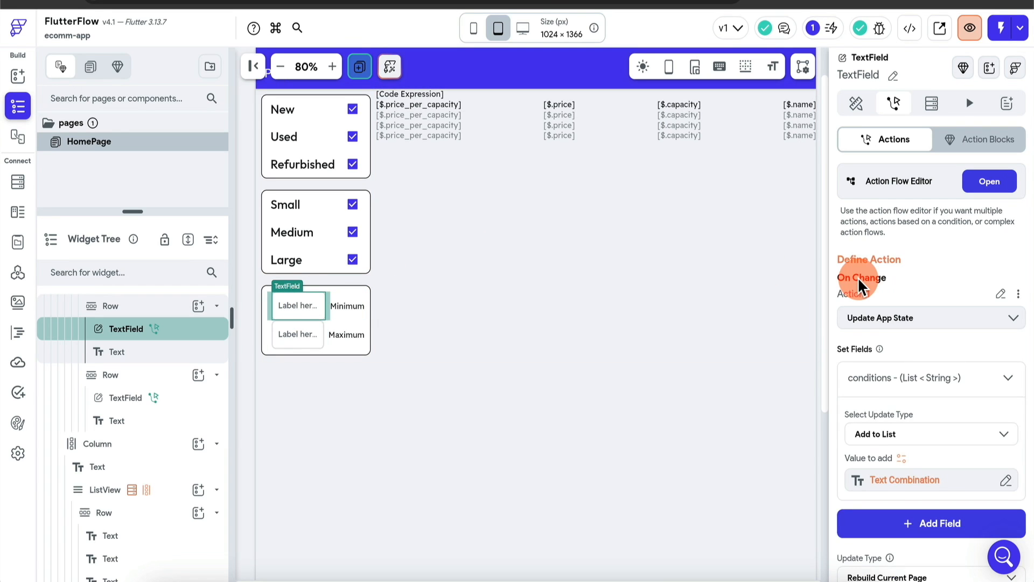
pyautogui.scroll(-2, 858, 278)
pyautogui.scroll(2, 858, 278)
pyautogui.click(856, 103)
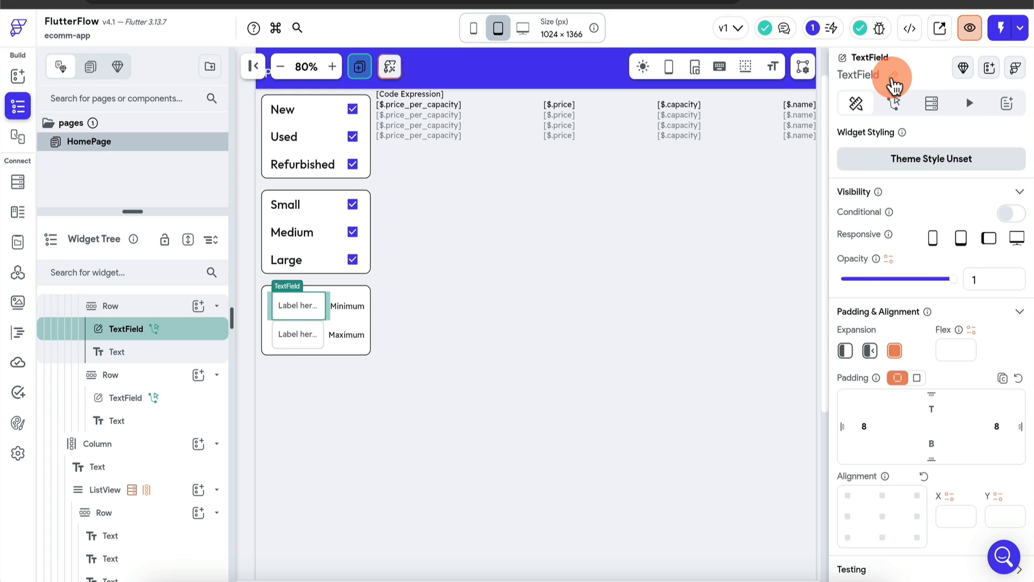
pyautogui.write('minPrice')
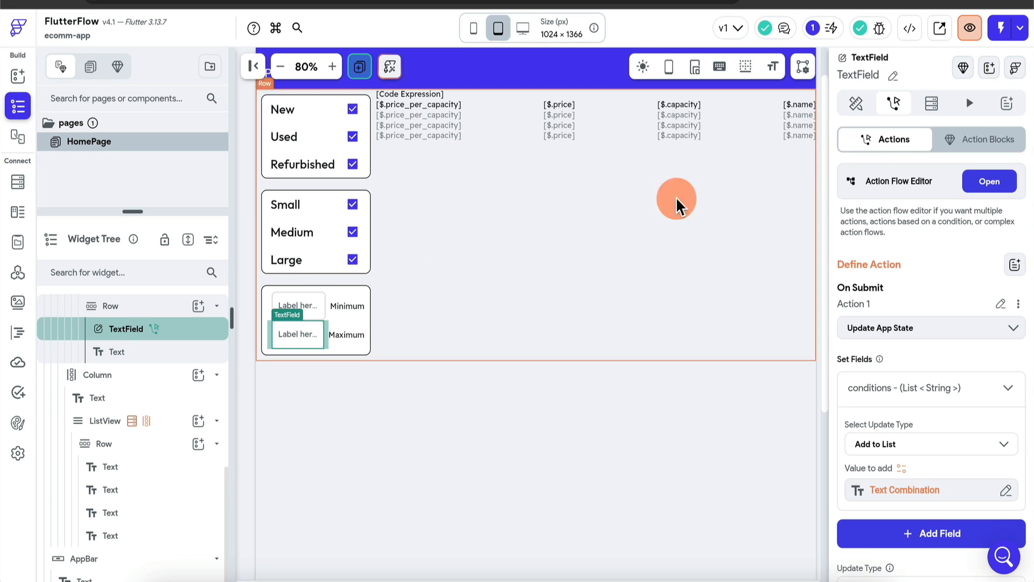
pyautogui.write('inputMin')
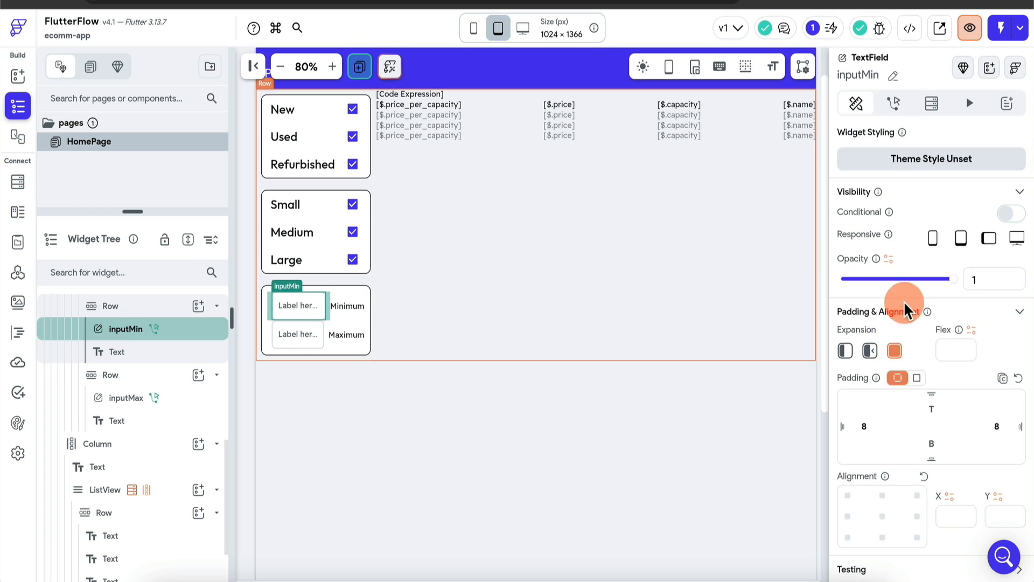
# Step: Clear the label text of both inputMin and inputMax
pyautogui.scroll(-10, 942, 318)
pyautogui.scroll(3, 942, 317)
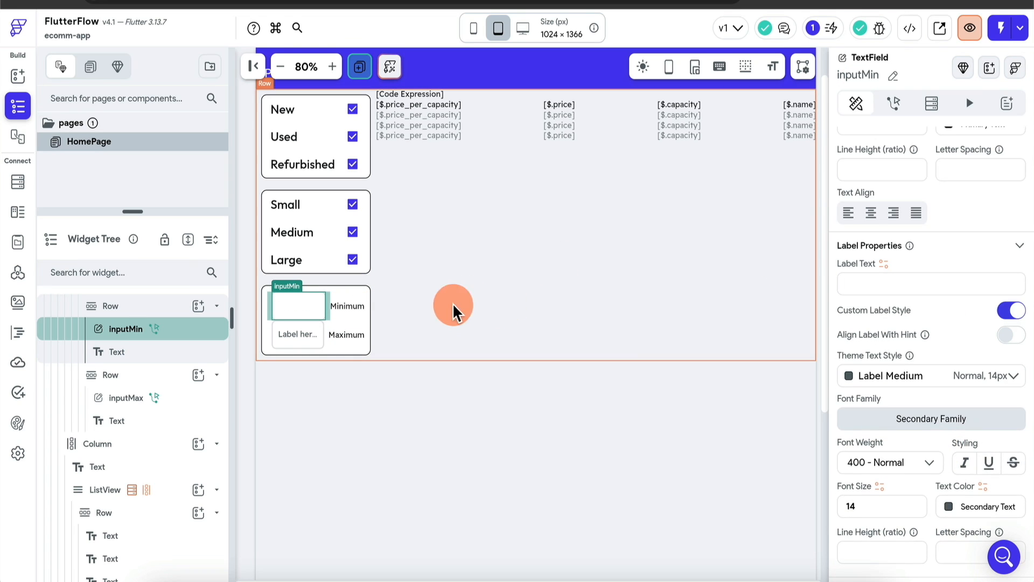
pyautogui.click(274, 333)
pyautogui.click(921, 254)
pyautogui.hotkey('ctrl', 'a')
pyautogui.press('BackSpace')
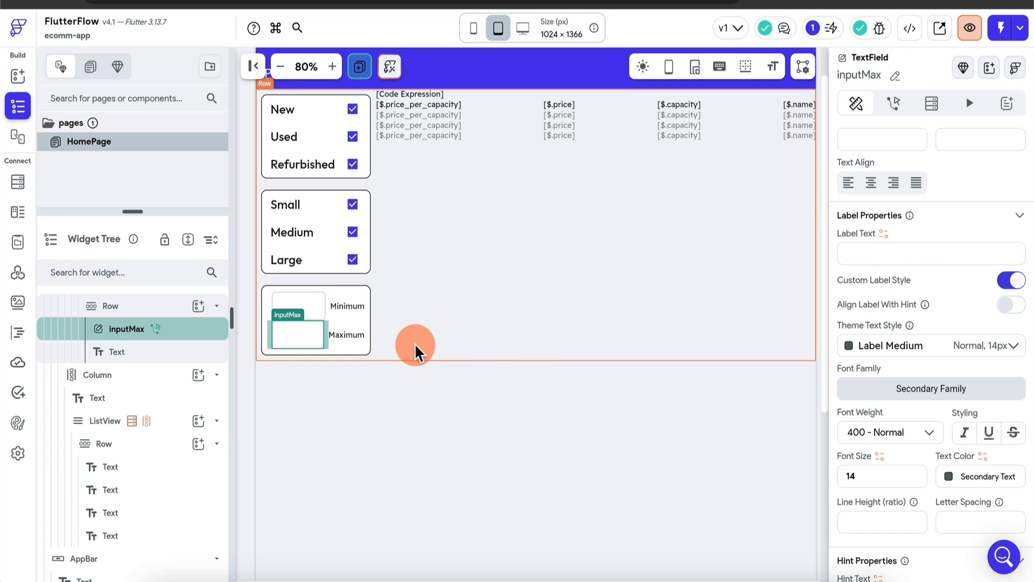
pyautogui.click(347, 305)
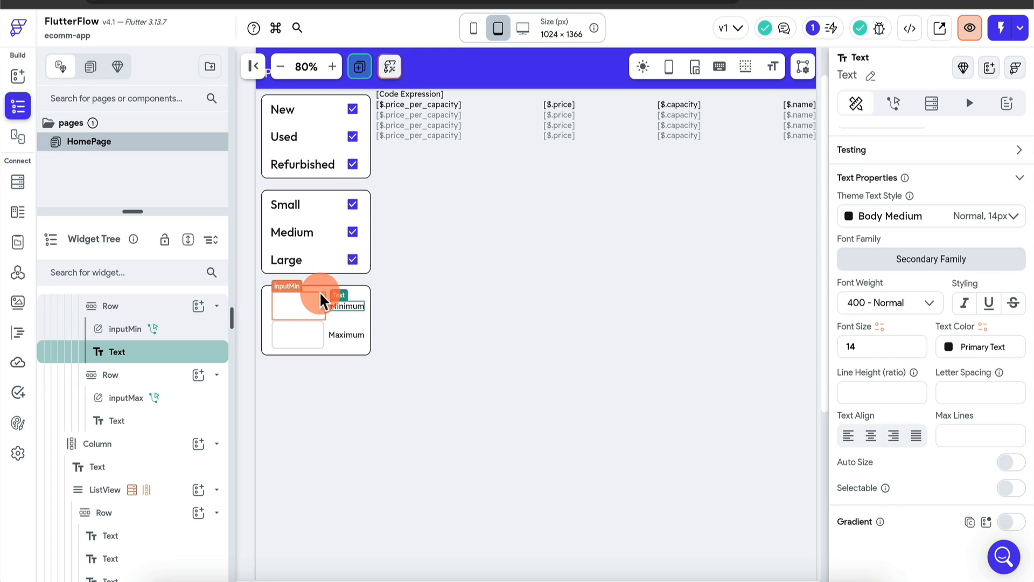
pyautogui.click(317, 302)
pyautogui.scroll(5, 909, 362)
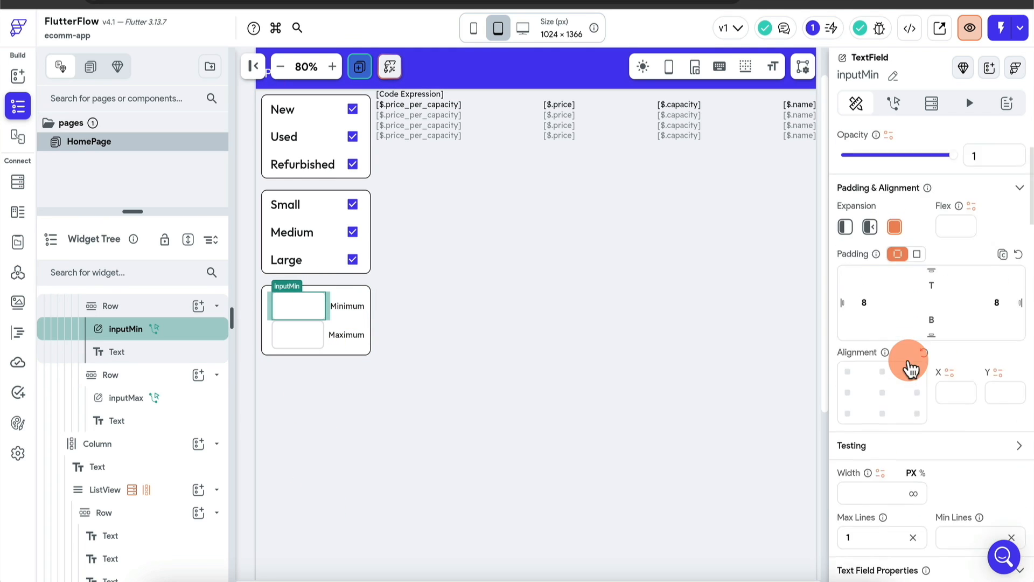
pyautogui.scroll(2, 909, 362)
pyautogui.scroll(-7, 909, 362)
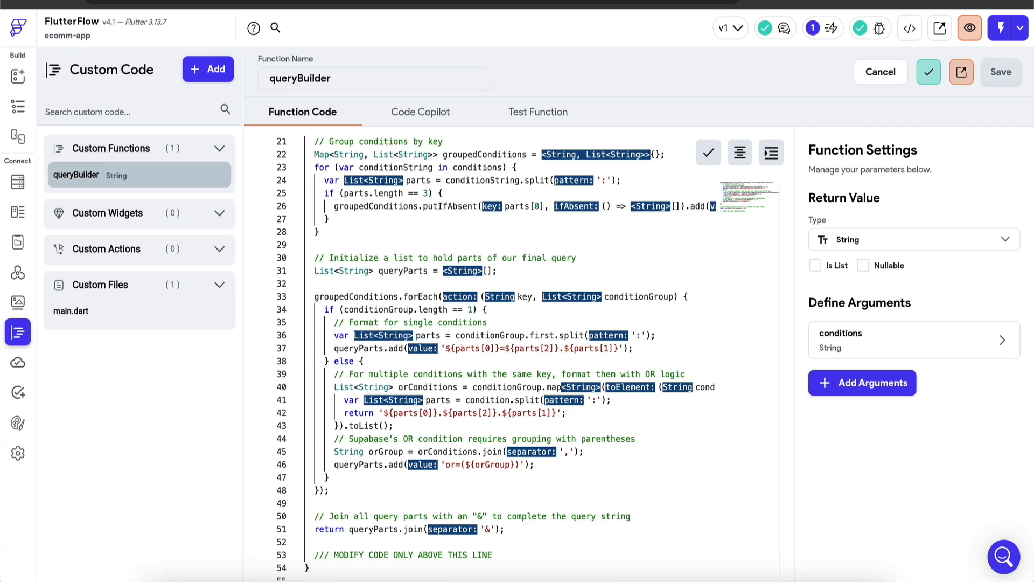
# Step: Replace the queryBuilder code with a version grouping conditions by key and operator, check it for errors, and return to the Products page
pyautogui.scroll(5, 496, 303)
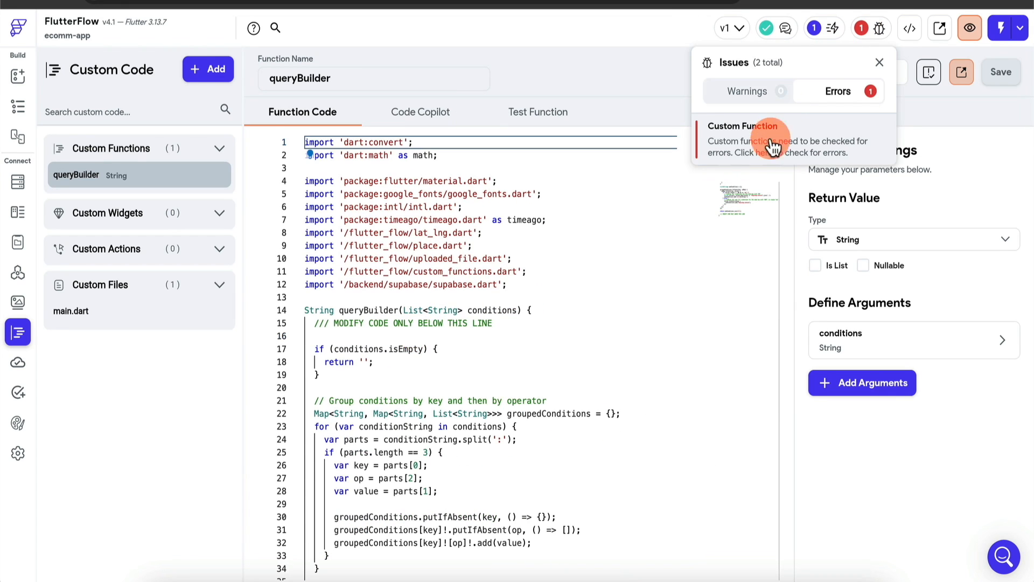
pyautogui.click(767, 154)
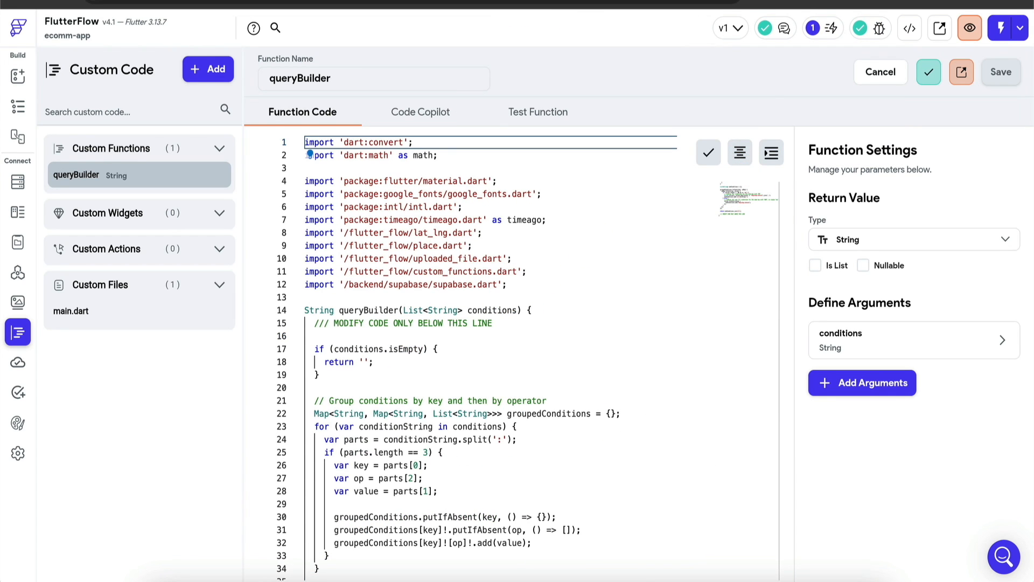
pyautogui.click(18, 81)
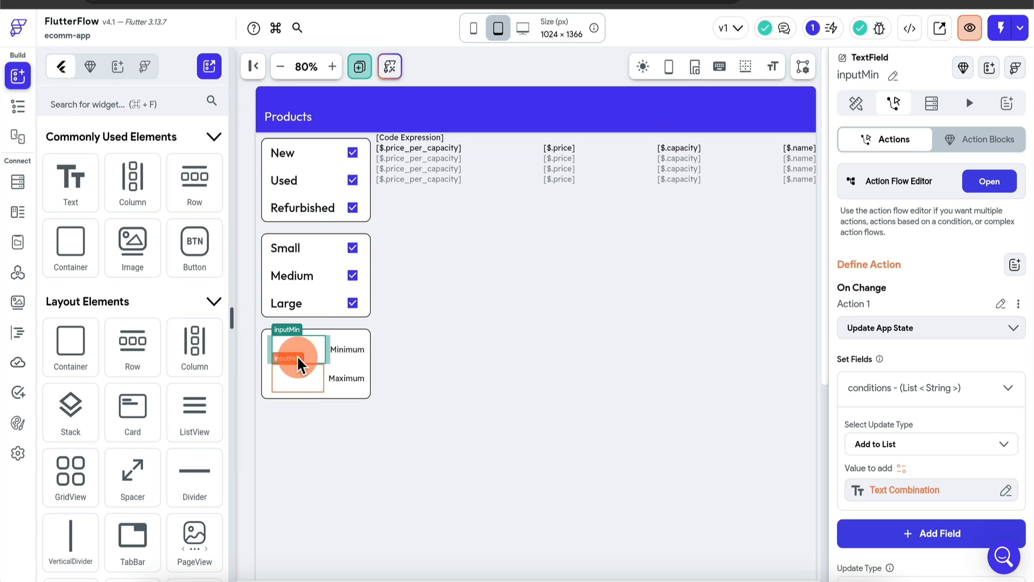
# Step: Review the combined text of inputMin's action and compare the action triggers of inputMin and inputMax
pyautogui.click(350, 349)
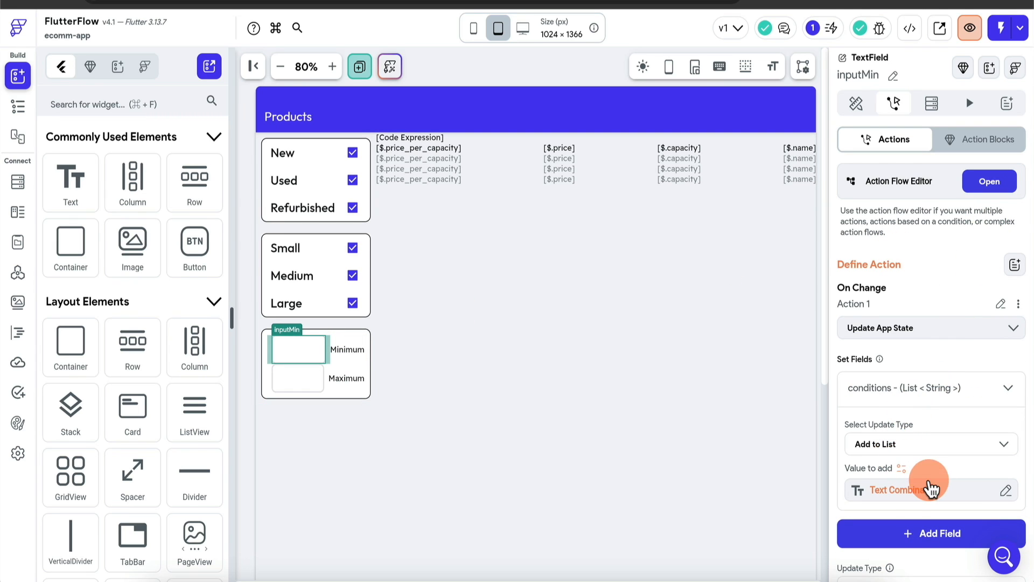
pyautogui.click(931, 489)
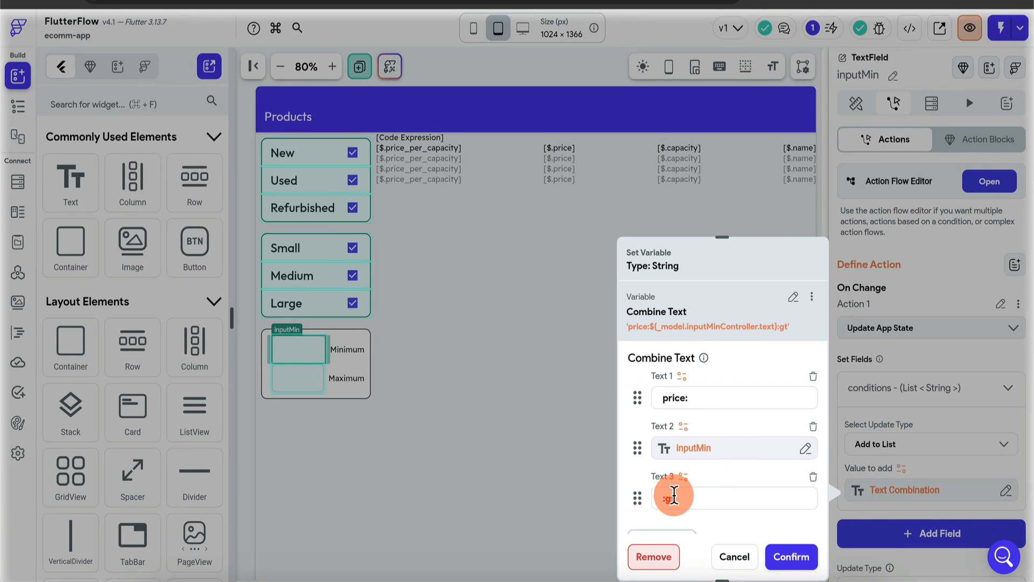
pyautogui.click(735, 557)
pyautogui.click(304, 377)
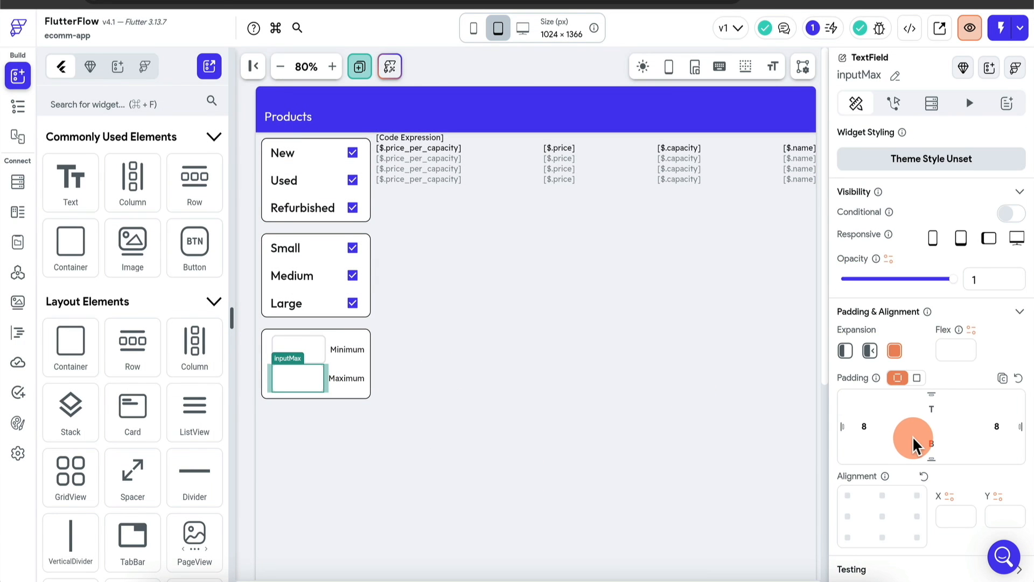
pyautogui.scroll(-2, 913, 437)
pyautogui.scroll(-2, 913, 445)
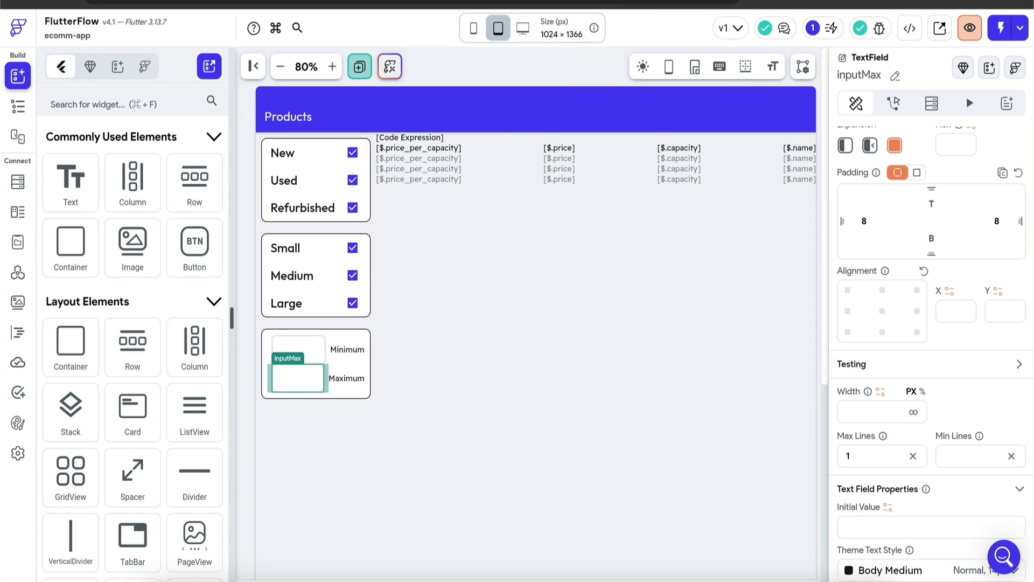
pyautogui.click(286, 355)
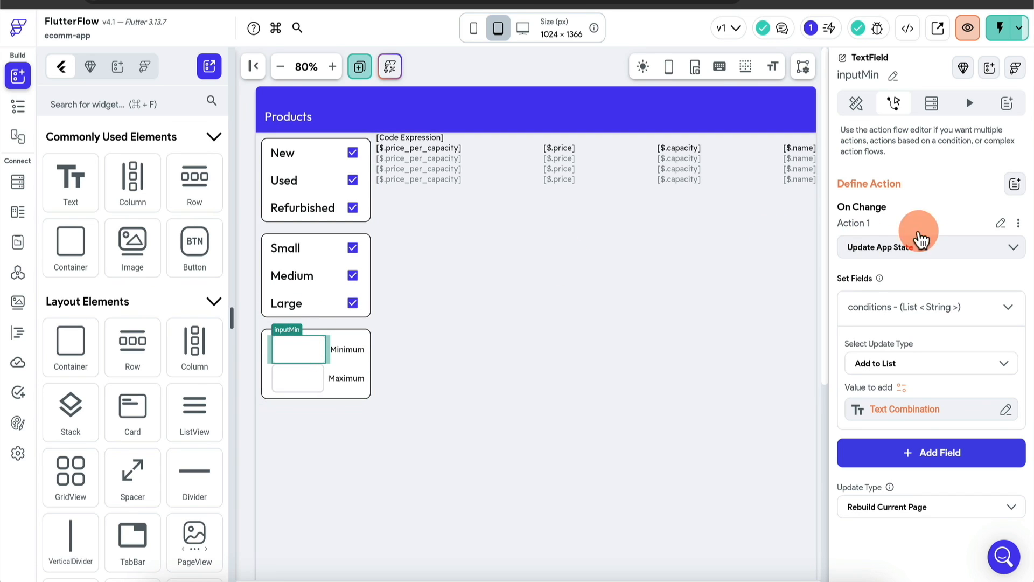
pyautogui.click(310, 380)
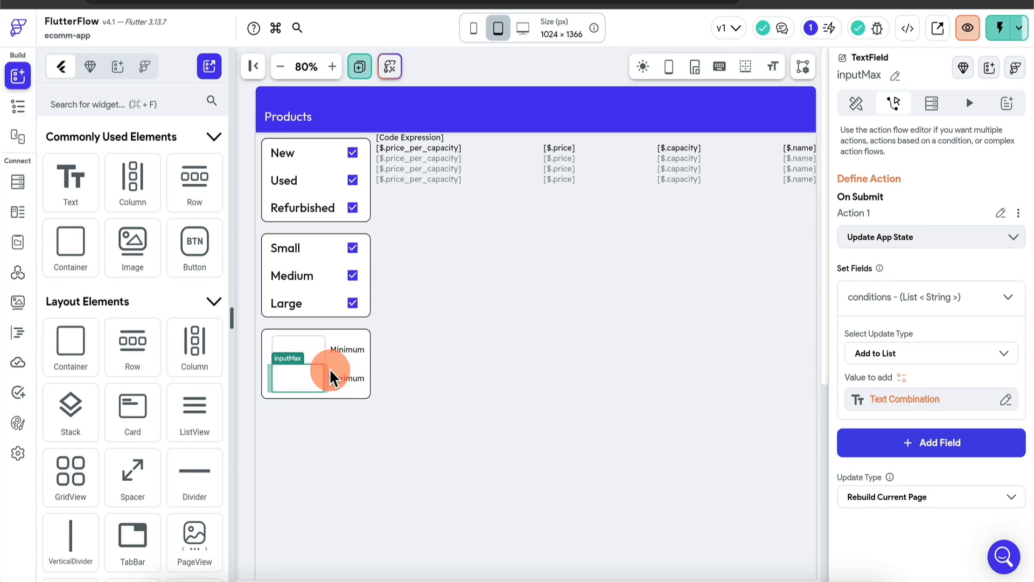
pyautogui.click(312, 358)
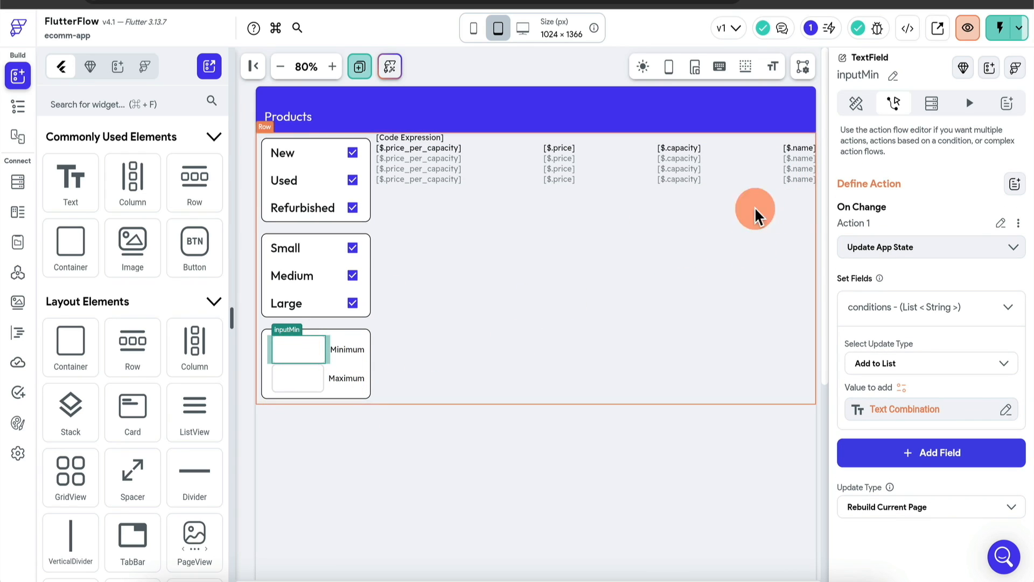
pyautogui.click(304, 383)
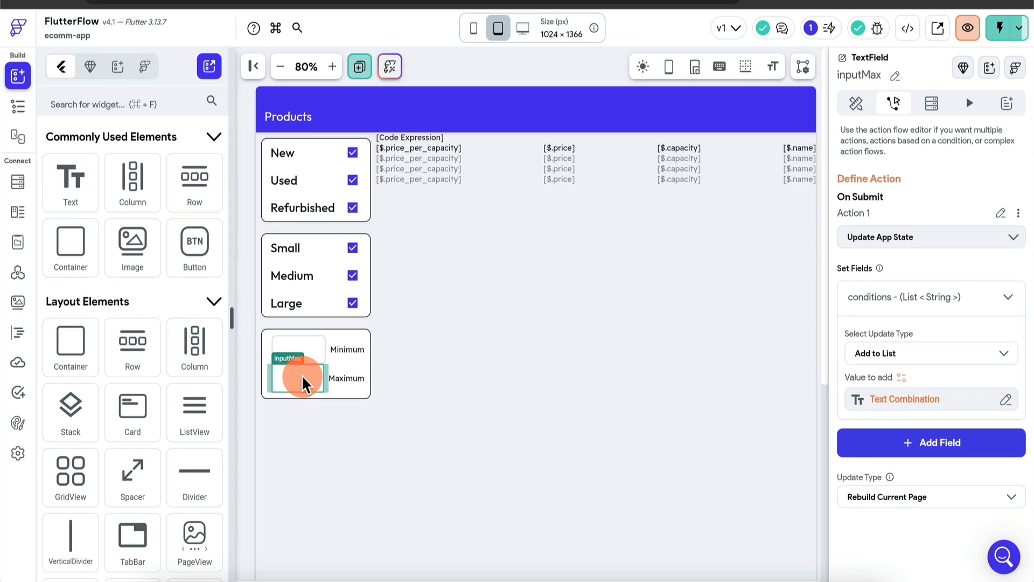
# Step: Move inputMax's Update App State action from the On Submit trigger to On Change by cutting and pasting it
pyautogui.click(1000, 213)
pyautogui.click(469, 170)
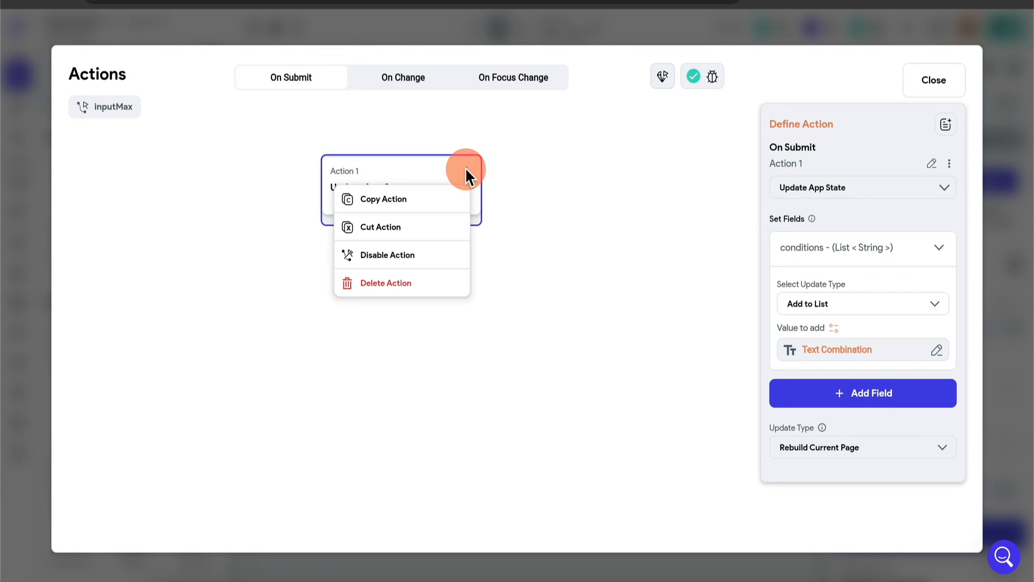
pyautogui.click(407, 228)
pyautogui.click(403, 81)
pyautogui.click(424, 514)
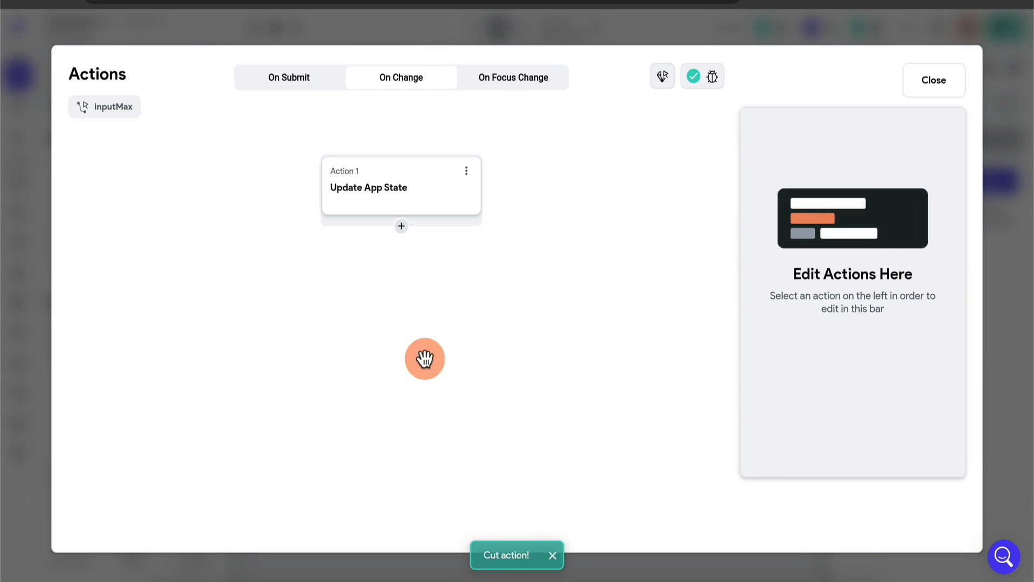
# Step: Enter :lt as the third part of the combined text in inputMax's On Change action, confirm it, and close the action editor
pyautogui.click(405, 167)
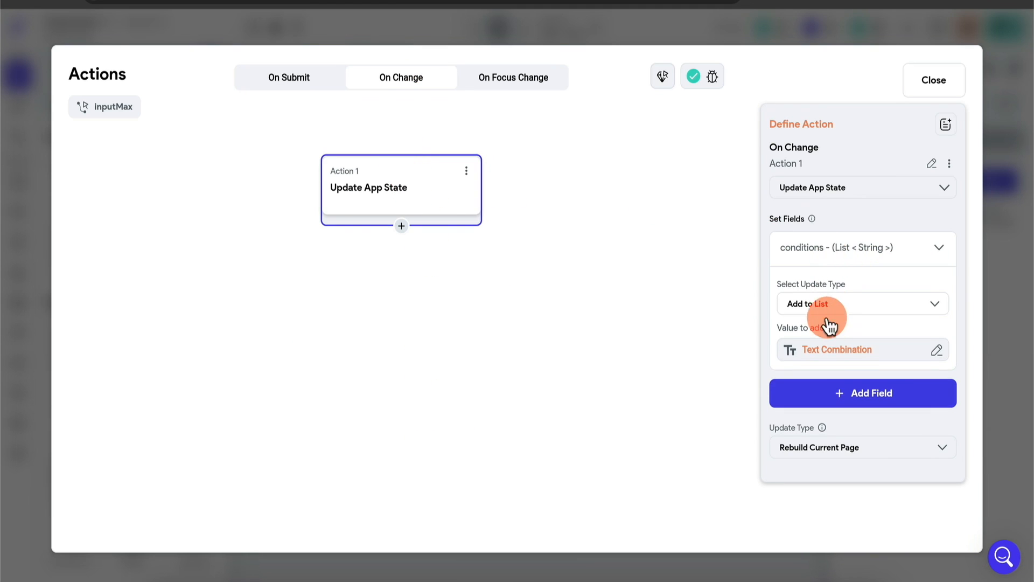
pyautogui.click(843, 351)
pyautogui.click(600, 491)
pyautogui.write(':lt')
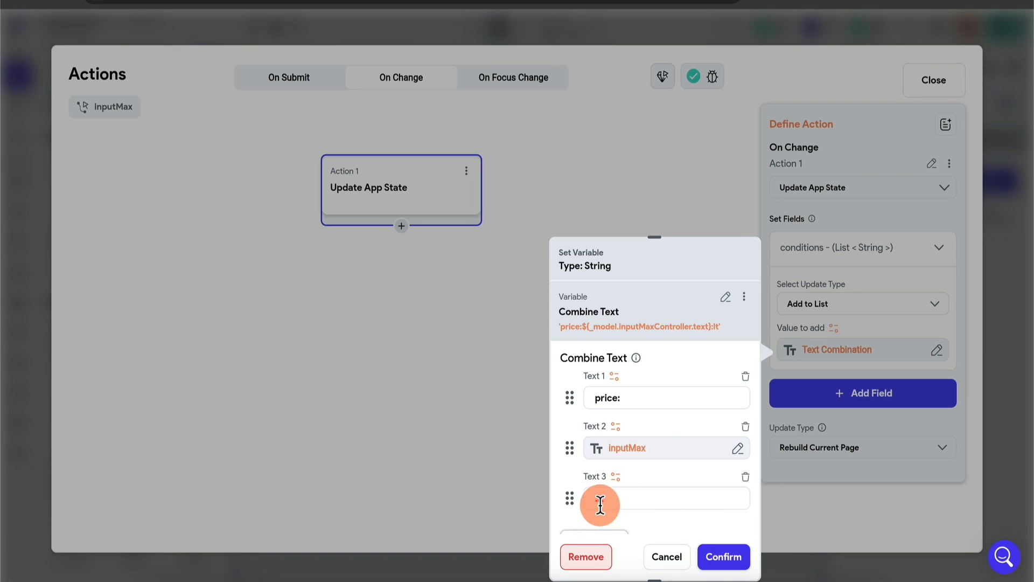
pyautogui.click(723, 556)
pyautogui.click(1020, 364)
# Step: Check the combined text in inputMin's On Change action for the correct field and operator, and close the action editor
pyautogui.click(317, 351)
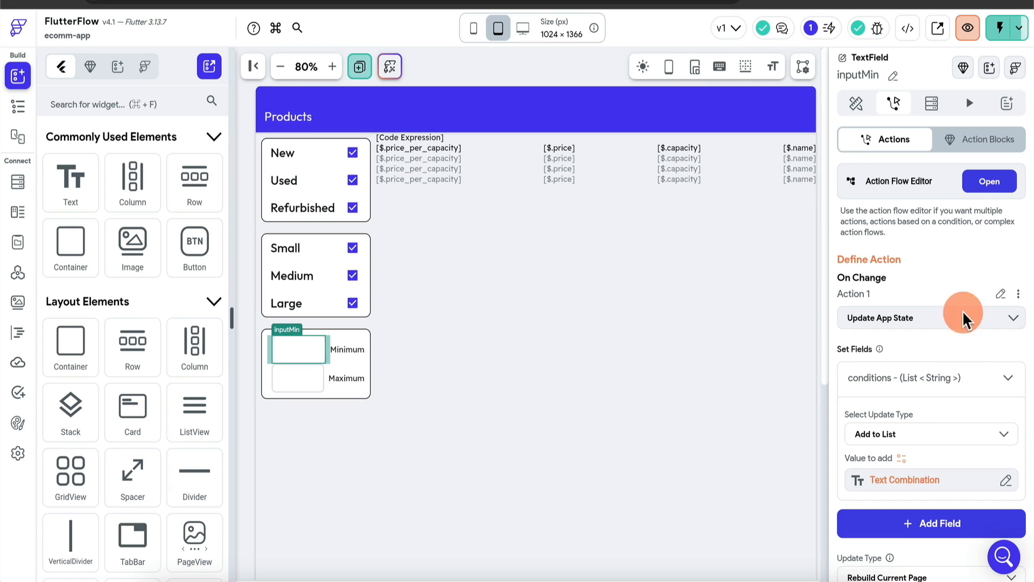
pyautogui.click(990, 181)
pyautogui.click(840, 351)
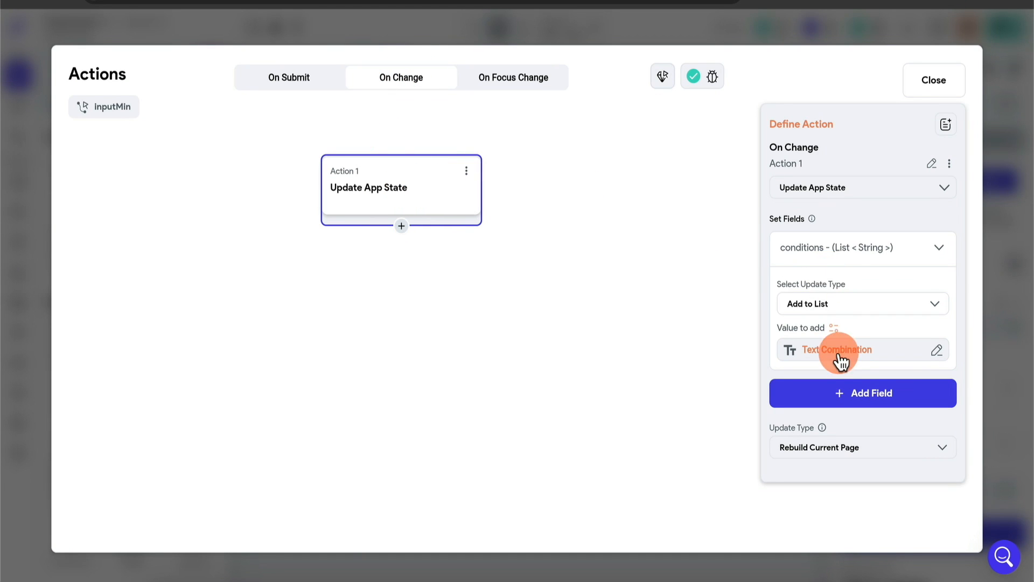
pyautogui.click(612, 493)
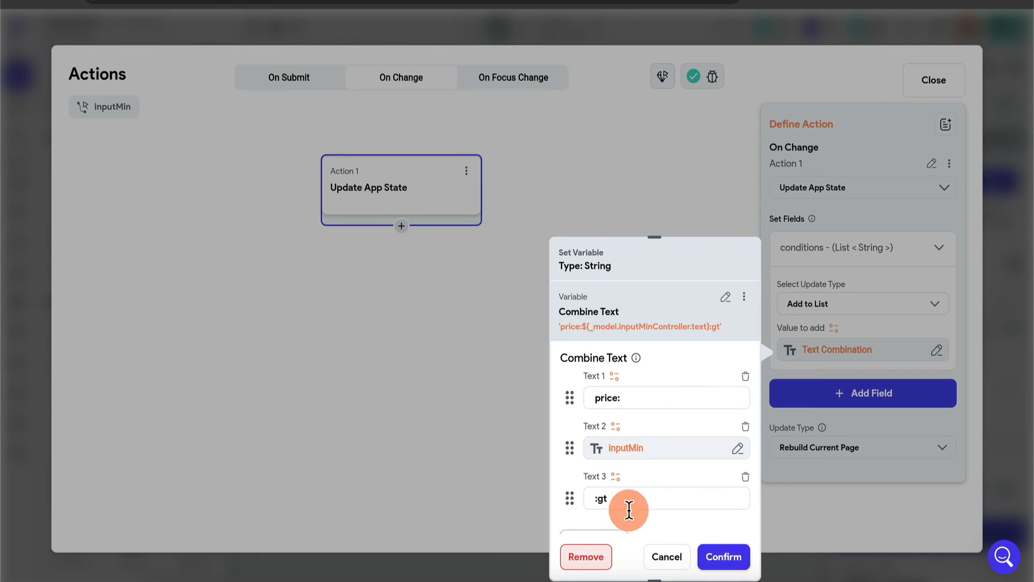
pyautogui.click(725, 557)
pyautogui.press('Escape')
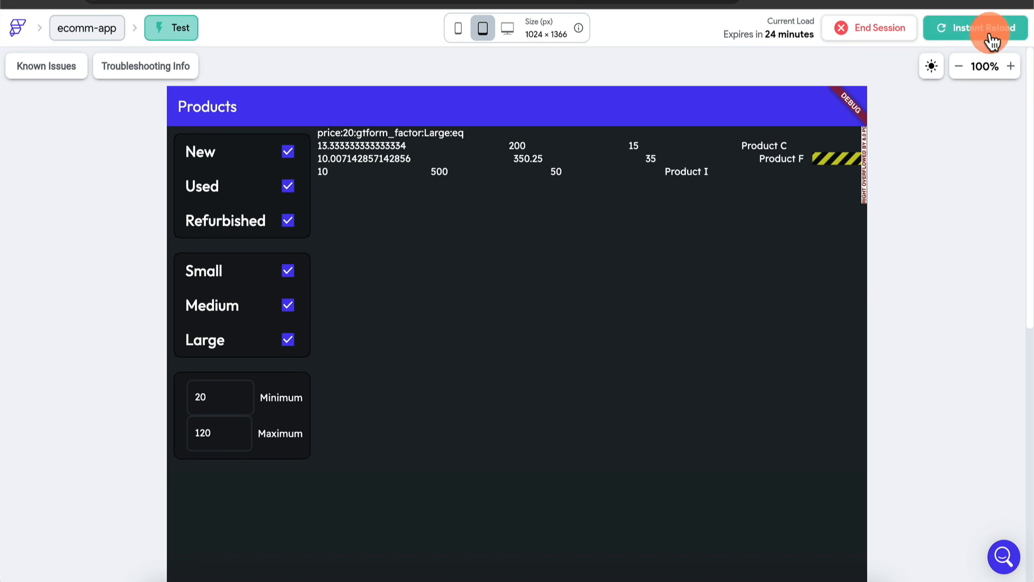
# Step: Reload the test session and filter the products by a minimum price of 200 and a maximum of 400
pyautogui.click(986, 31)
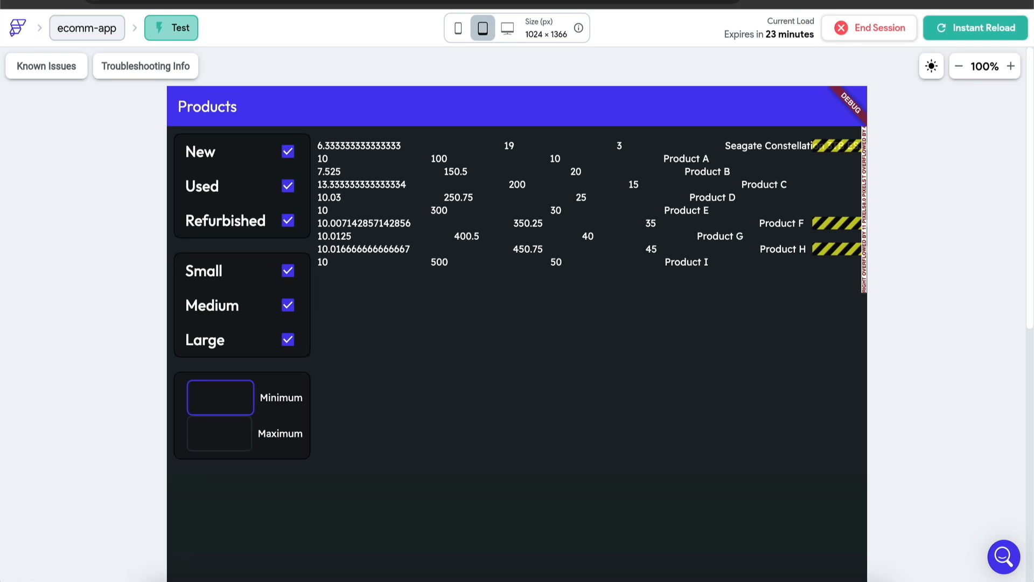
pyautogui.click(466, 165)
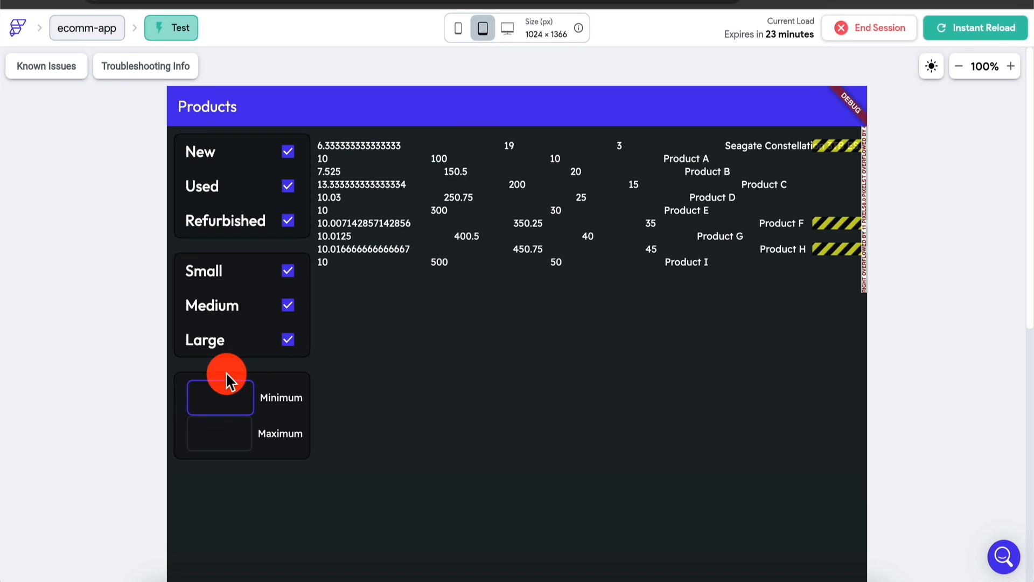
pyautogui.write('200')
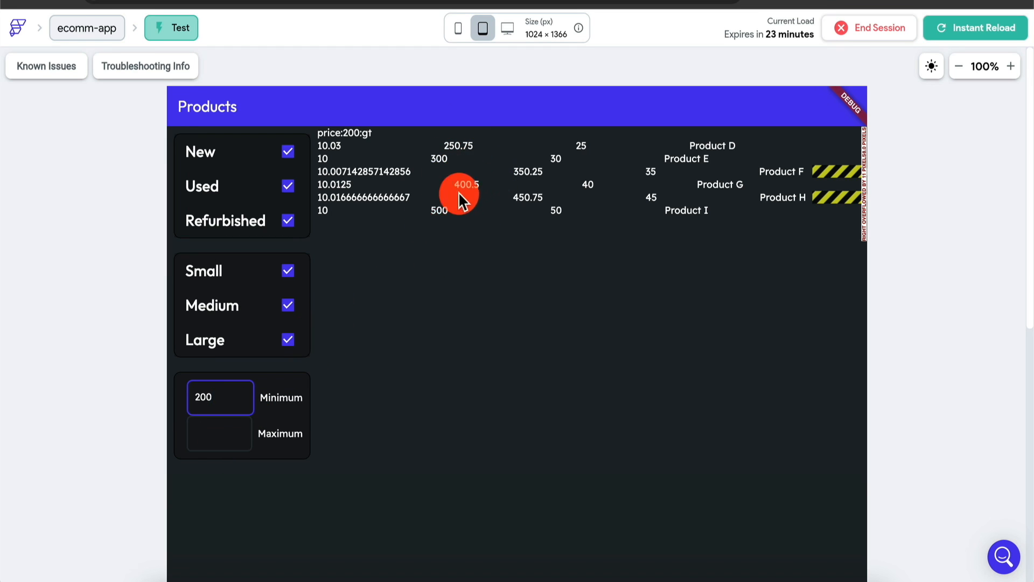
pyautogui.click(233, 440)
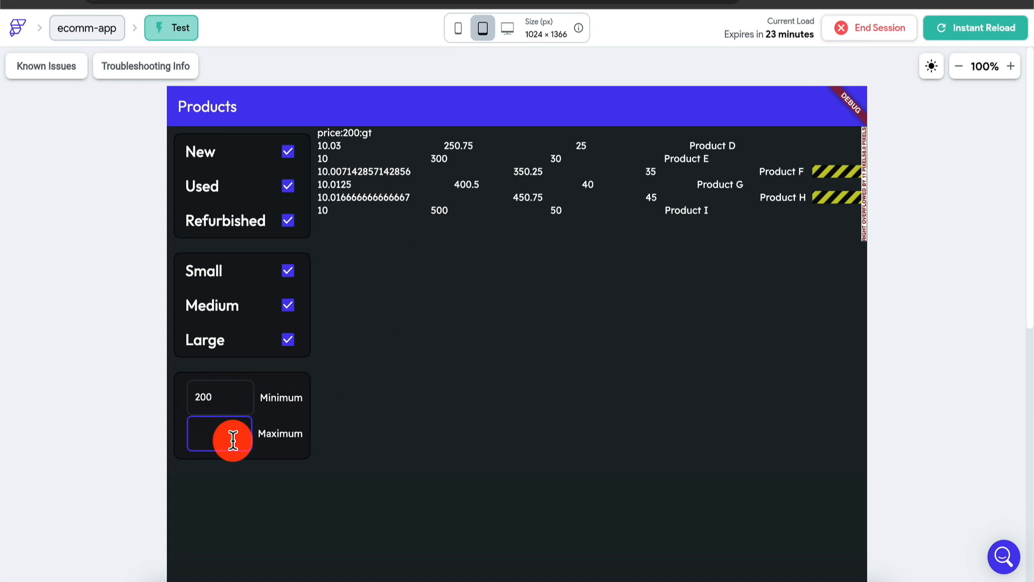
pyautogui.write('400')
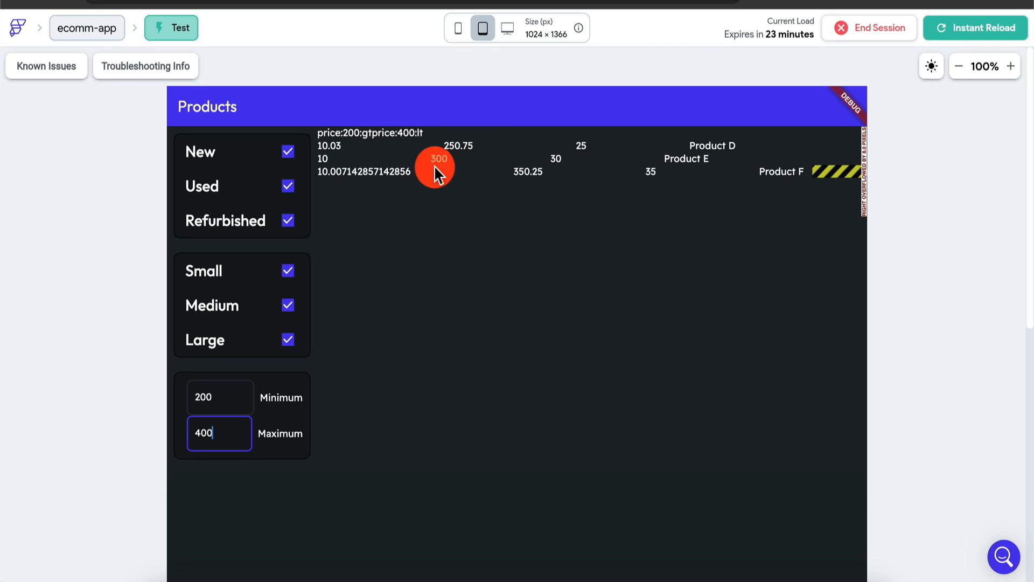
# Step: Narrow the test results to the New condition and the Small form factor only
pyautogui.click(288, 157)
pyautogui.click(288, 185)
pyautogui.click(287, 220)
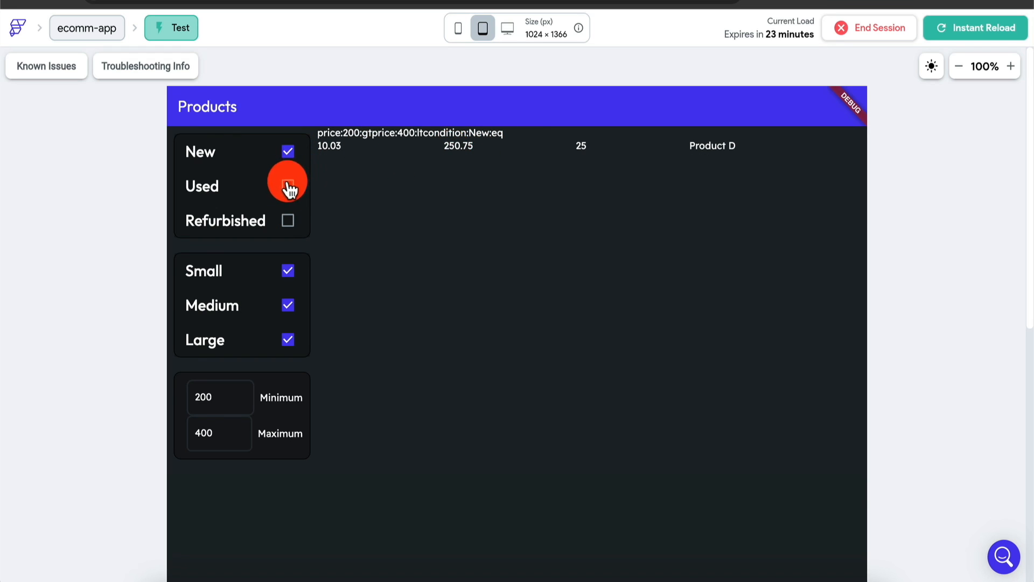
pyautogui.click(288, 271)
pyautogui.click(288, 305)
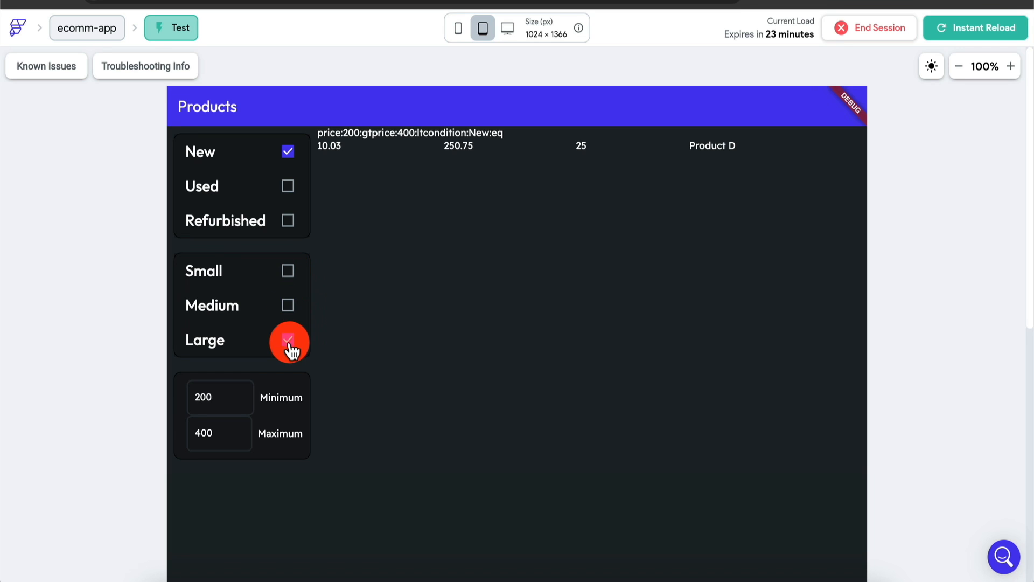
pyautogui.click(288, 339)
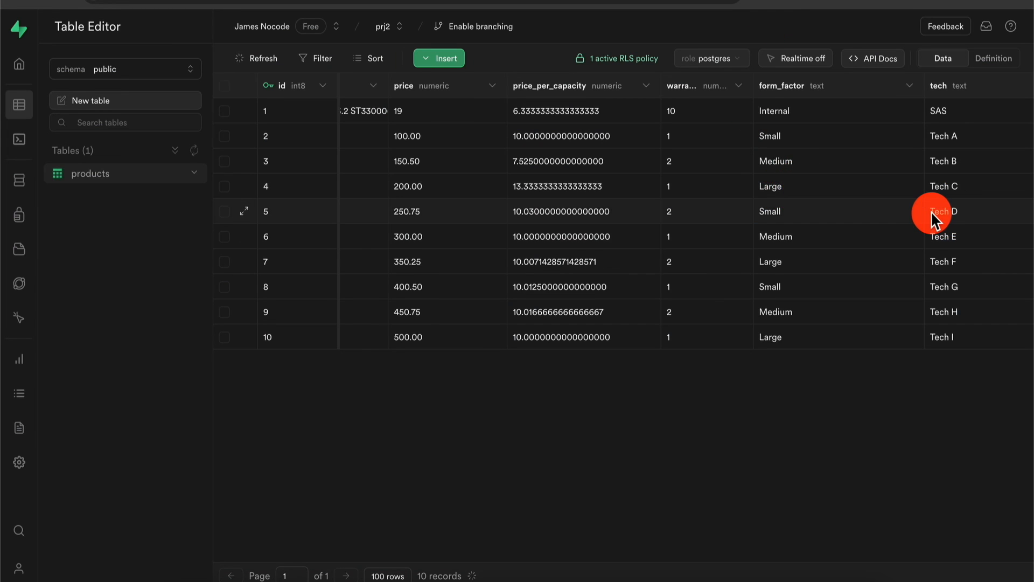
# Step: Check Product D's condition, price and form factor in the Supabase products table against the filtered test results
pyautogui.hscroll(3, 931, 211)
pyautogui.hscroll(-10, 931, 211)
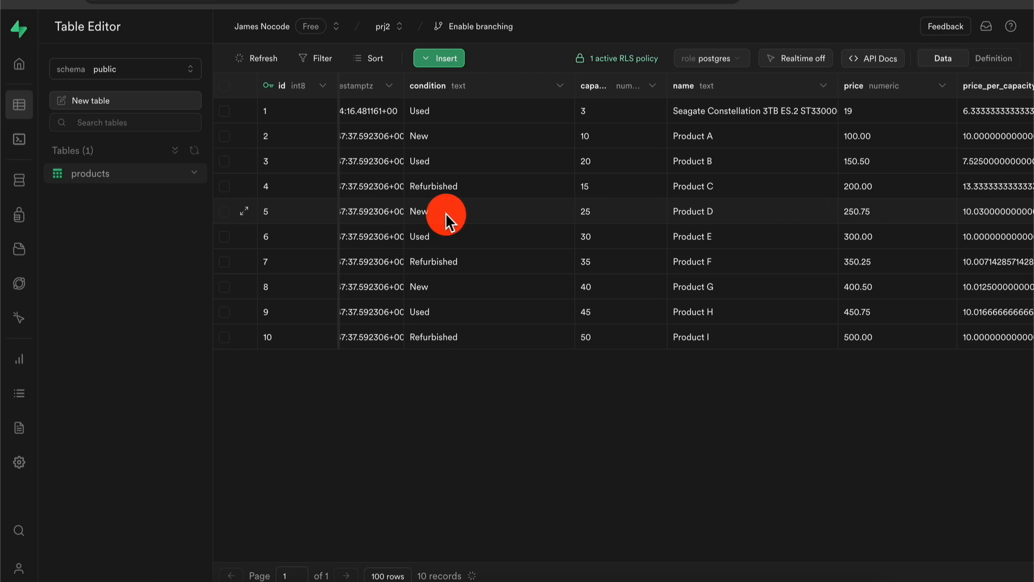
pyautogui.hscroll(5, 867, 209)
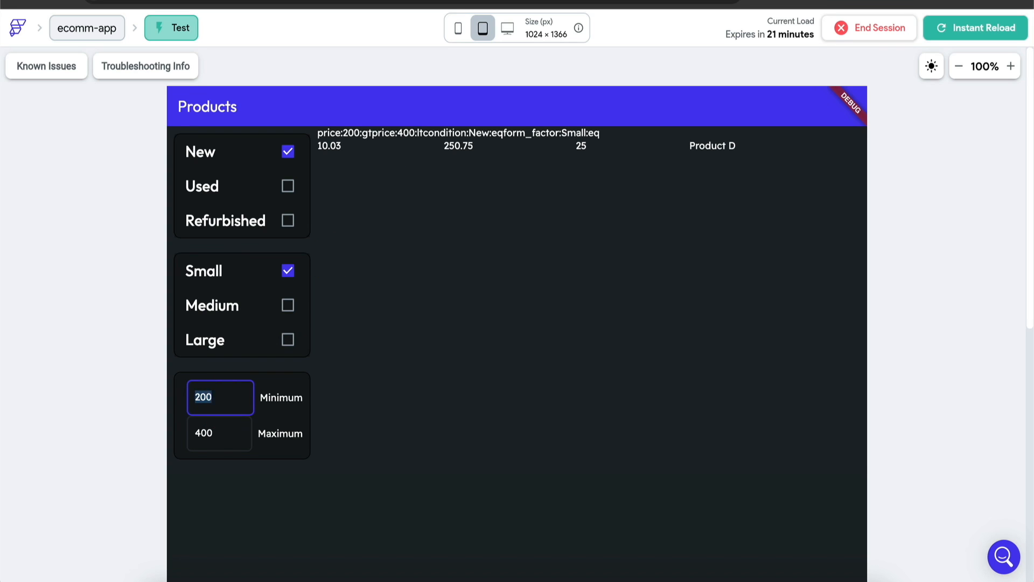
pyautogui.click(237, 431)
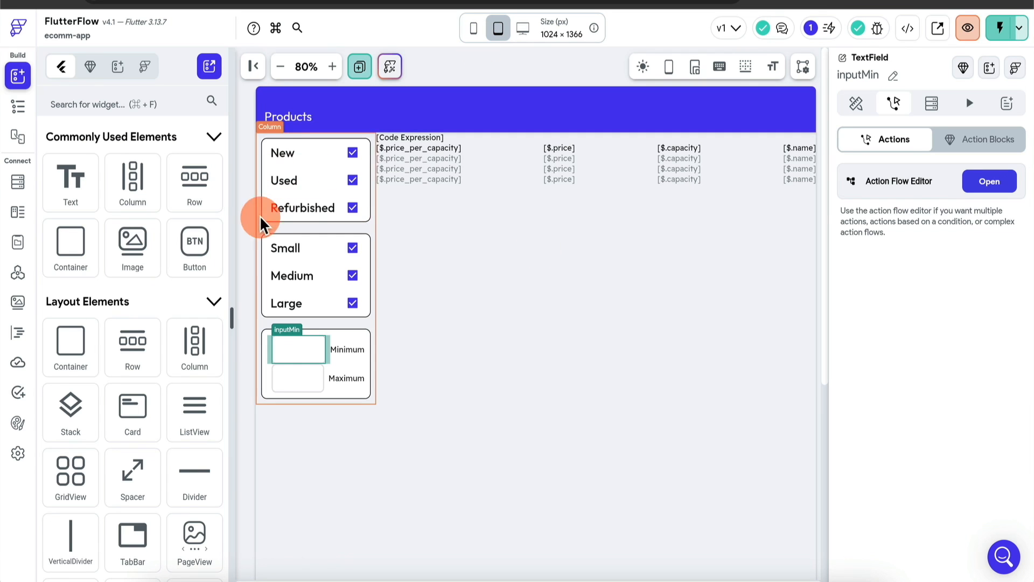
# Step: Add a conditional action to inputMin's On Change flow and place it before the Update App State action
pyautogui.click(987, 181)
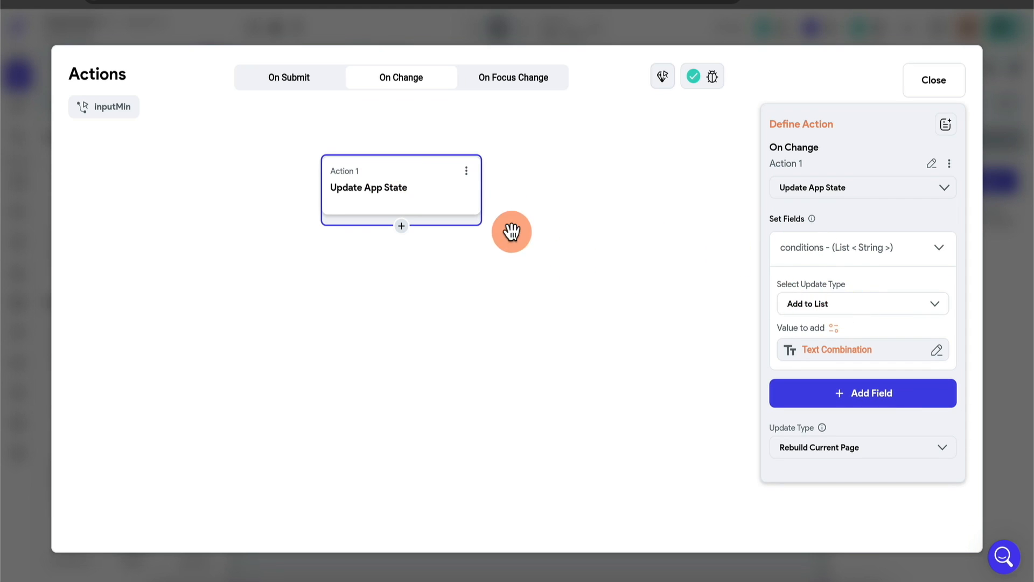
pyautogui.click(404, 224)
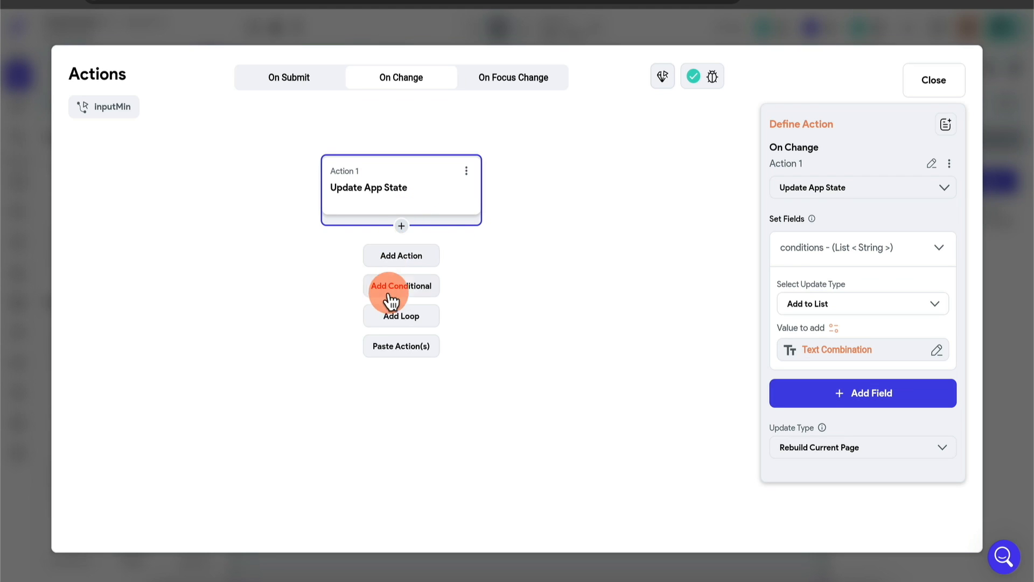
pyautogui.click(405, 291)
pyautogui.click(437, 298)
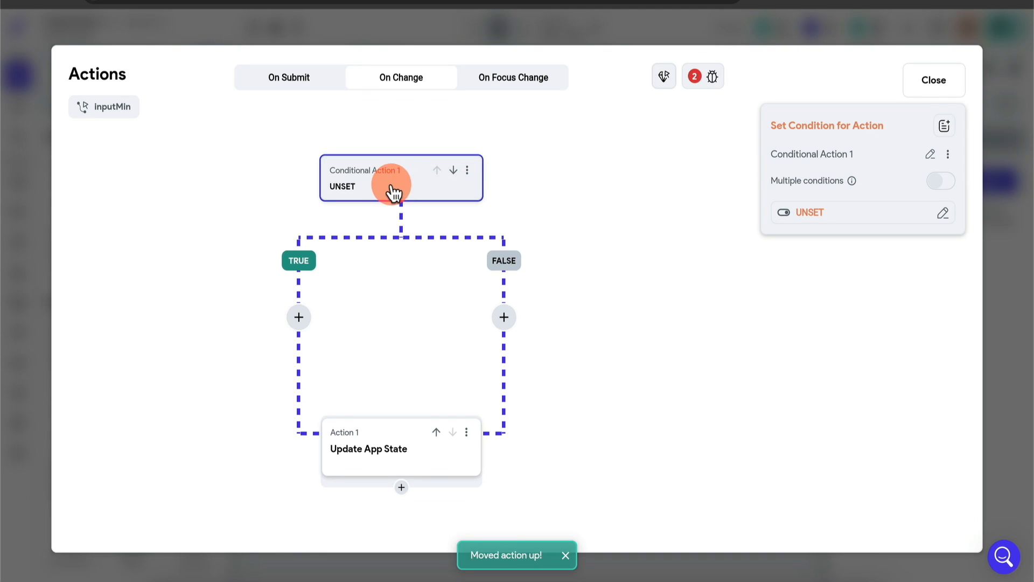
# Step: Move the Update App State action into the conditional's TRUE branch by cutting and pasting it
pyautogui.click(467, 432)
pyautogui.click(390, 487)
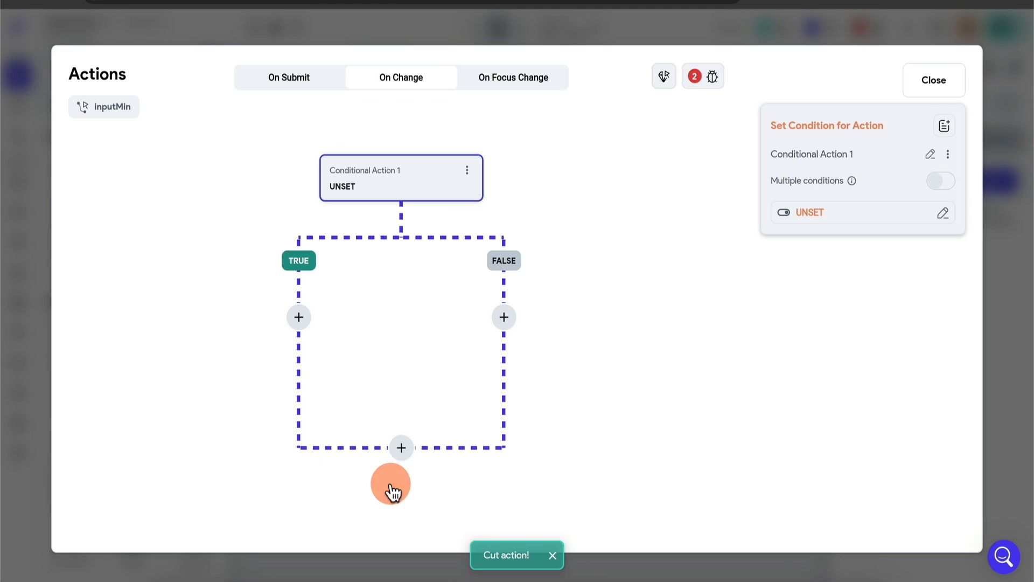
pyautogui.click(299, 316)
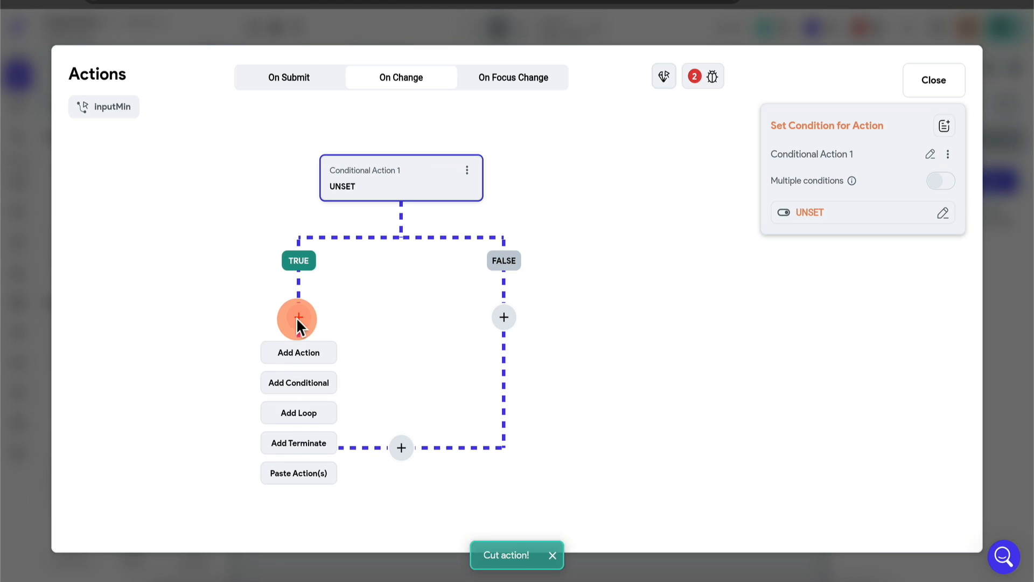
pyautogui.click(304, 474)
# Step: Set the conditional action's condition to check that the inputMin widget state Is Set and Not Empty
pyautogui.click(413, 178)
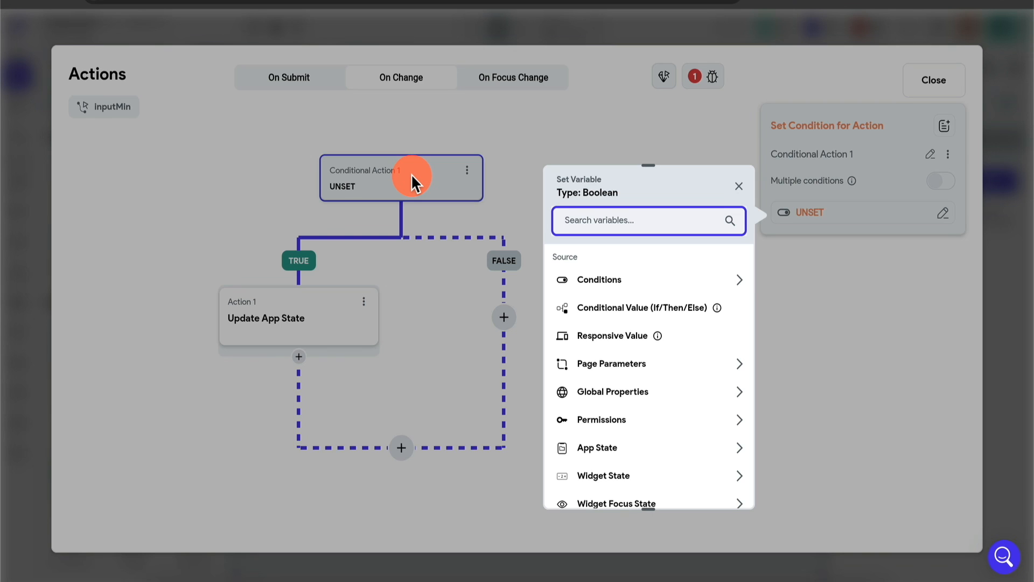
pyautogui.click(616, 281)
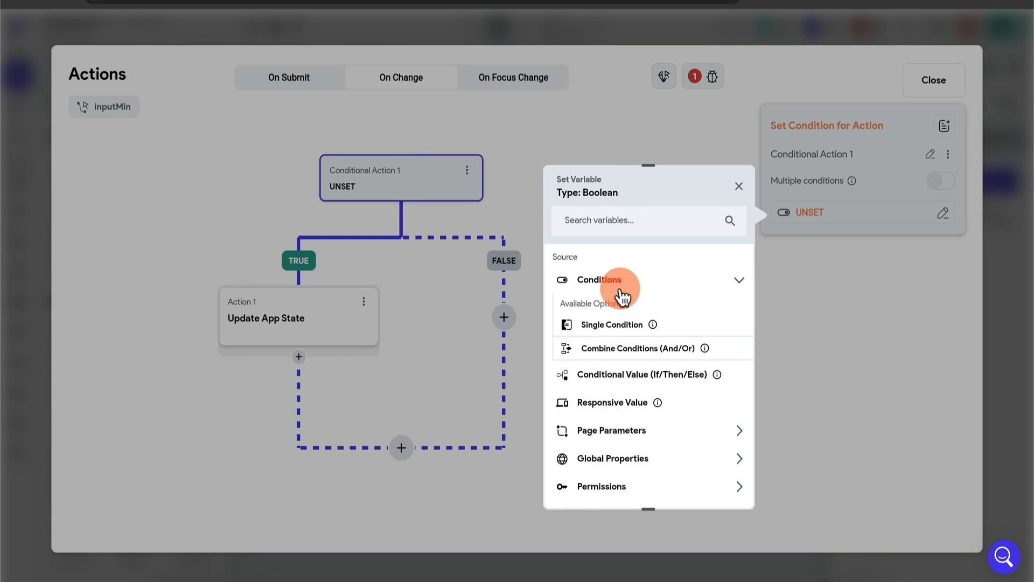
pyautogui.click(612, 325)
pyautogui.click(639, 300)
pyautogui.click(619, 334)
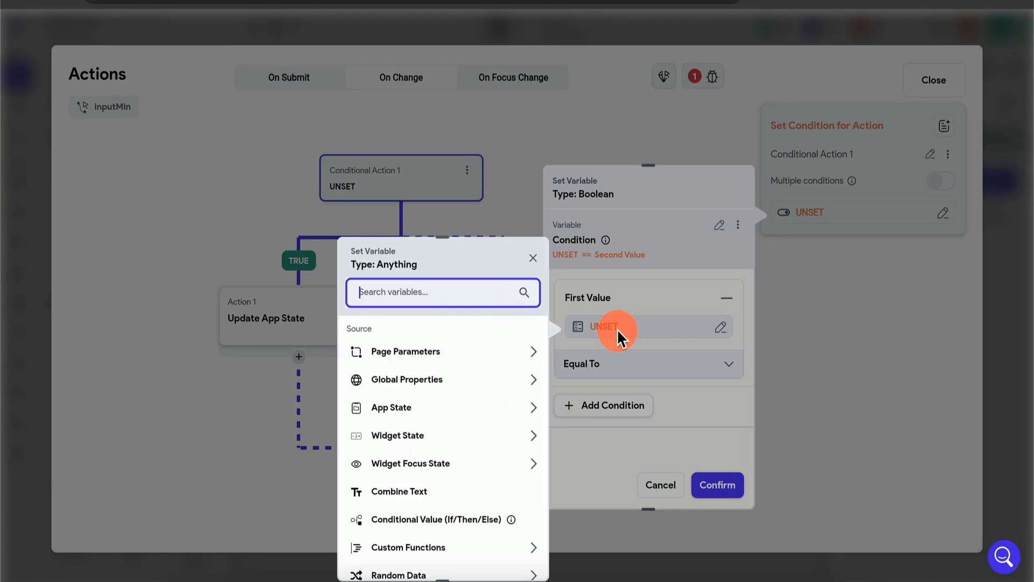
pyautogui.click(426, 436)
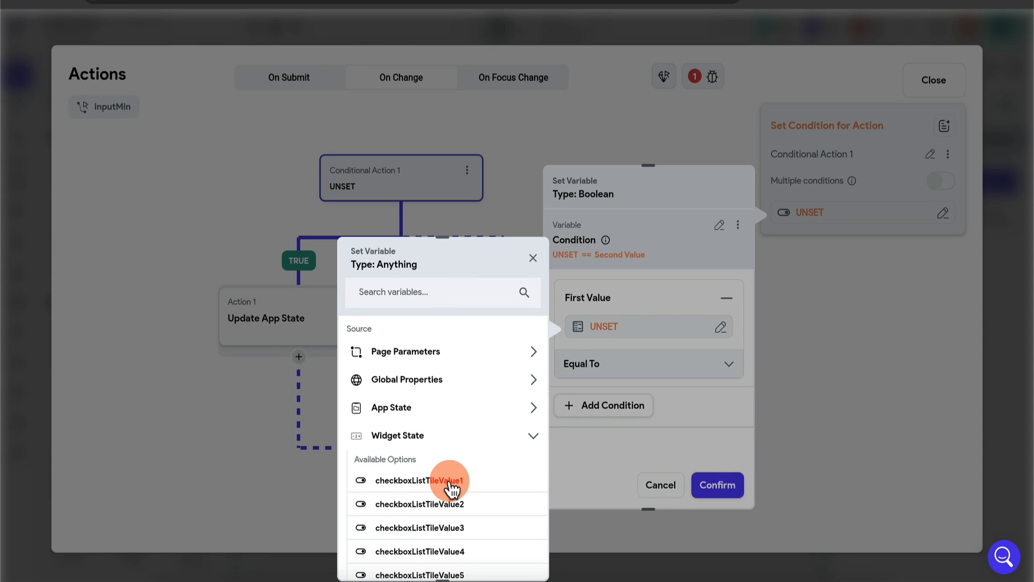
pyautogui.scroll(-3, 451, 489)
pyautogui.click(419, 447)
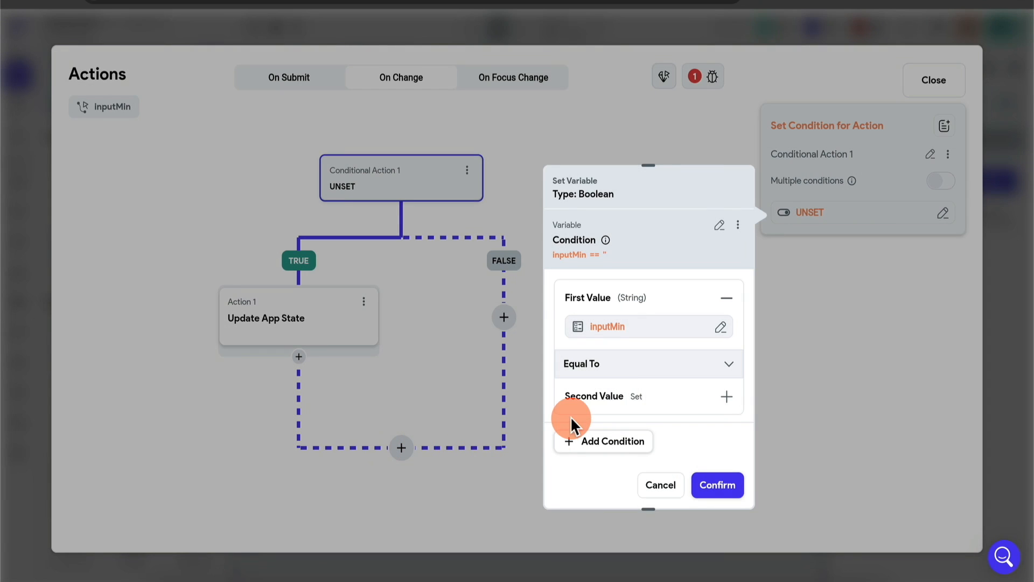
pyautogui.click(646, 369)
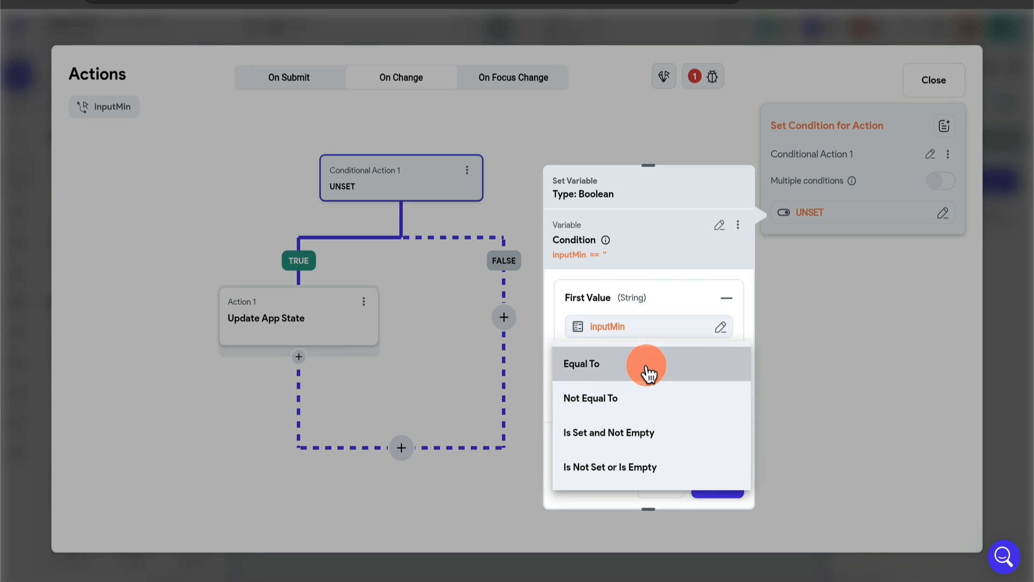
pyautogui.click(627, 439)
pyautogui.click(718, 486)
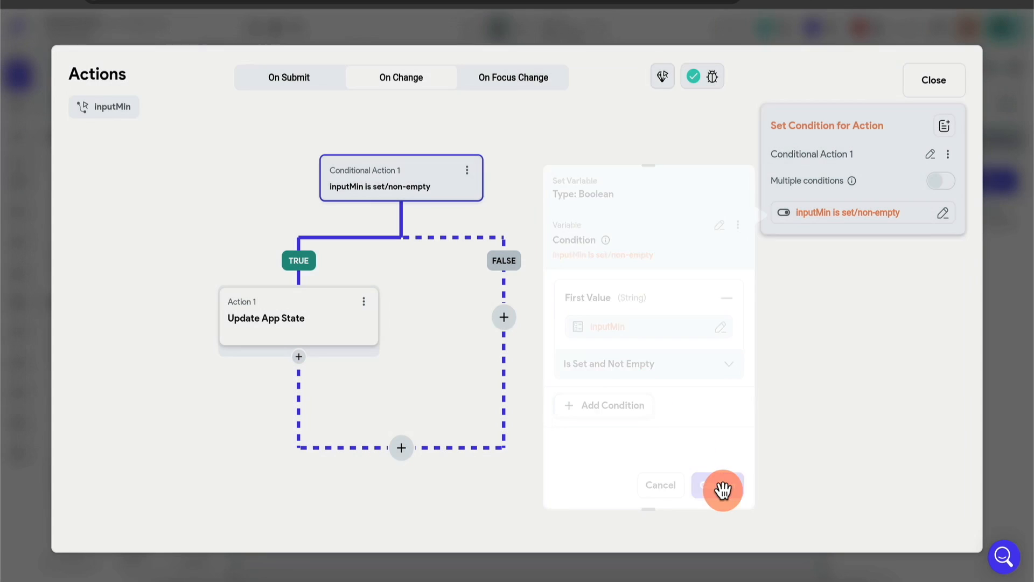
# Step: Copy the Update App State action from the TRUE branch and paste it into the FALSE branch
pyautogui.click(413, 181)
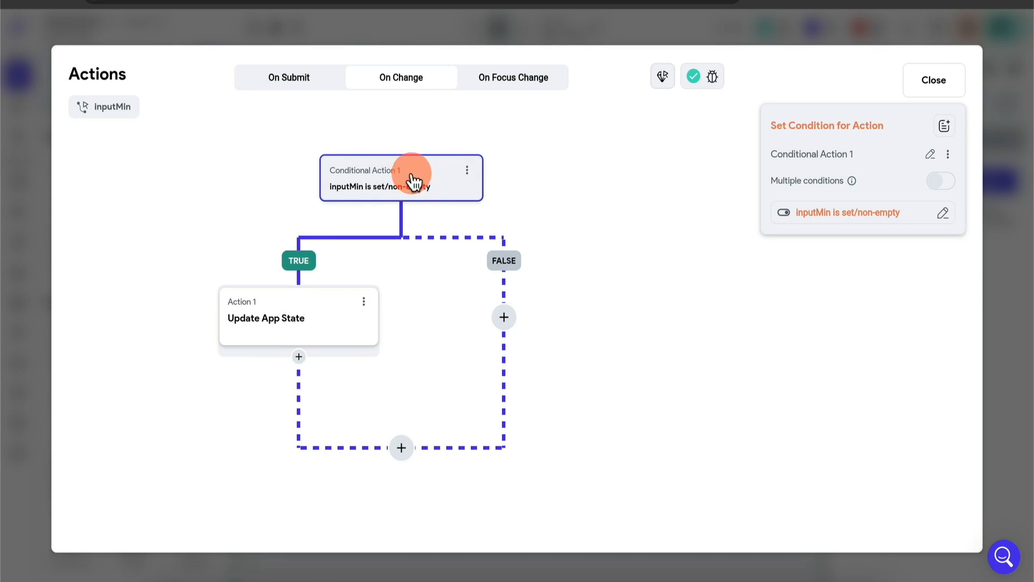
pyautogui.click(284, 323)
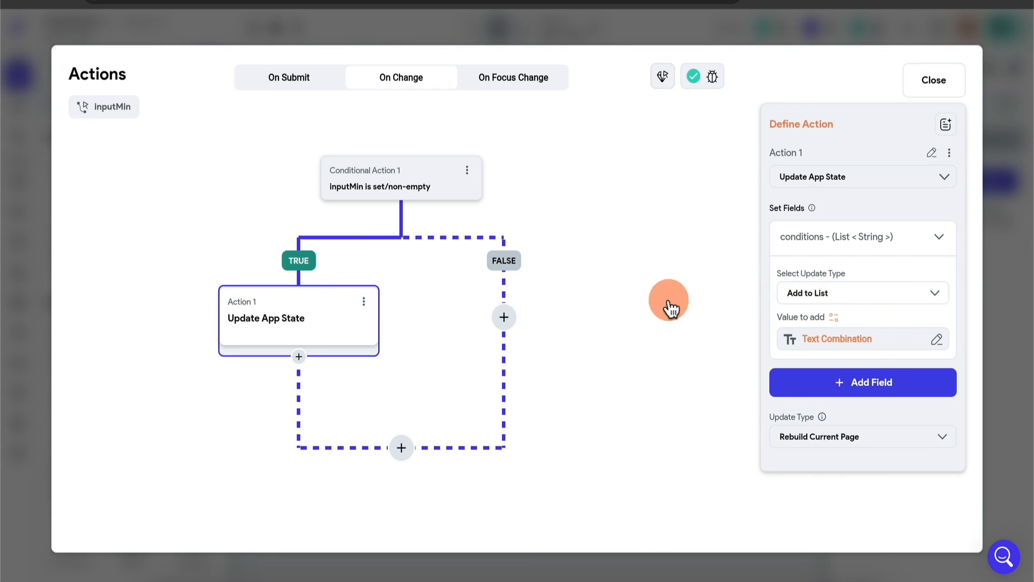
pyautogui.click(377, 304)
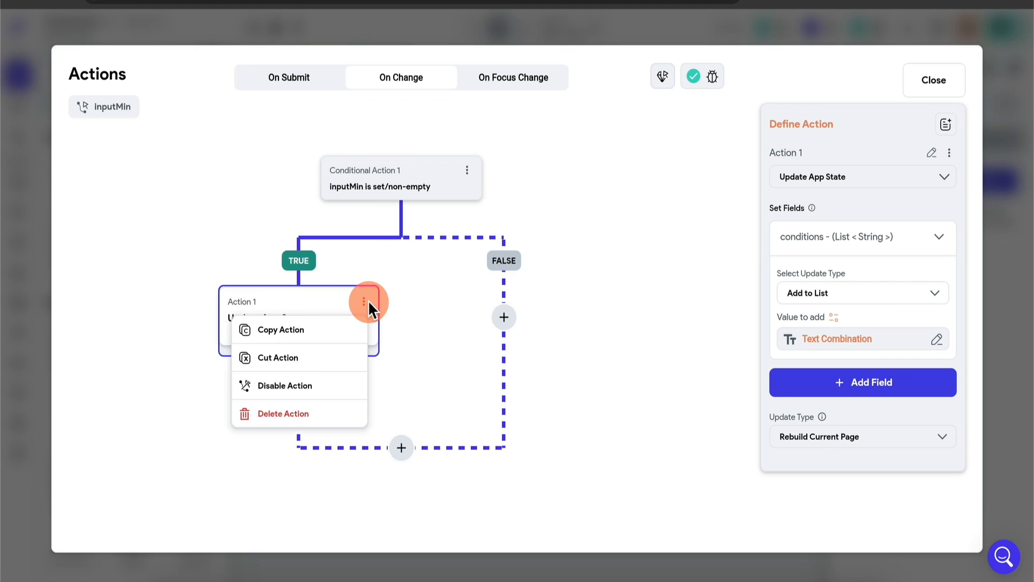
pyautogui.click(319, 334)
pyautogui.click(503, 317)
pyautogui.click(494, 473)
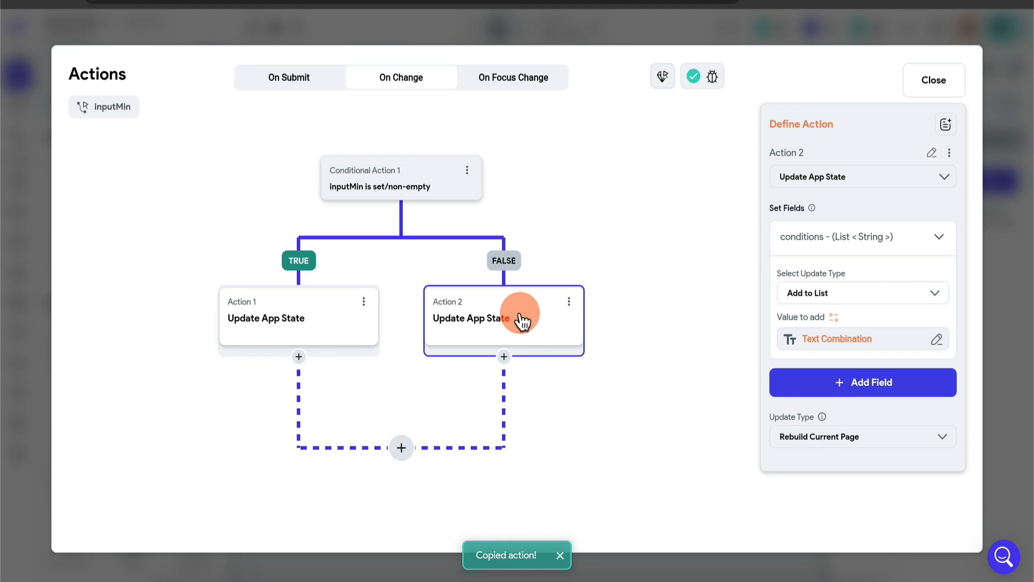
# Step: Change the FALSE branch action's update type to Remove from List, reusing its copied Combine Text variable as the value to remove
pyautogui.click(835, 296)
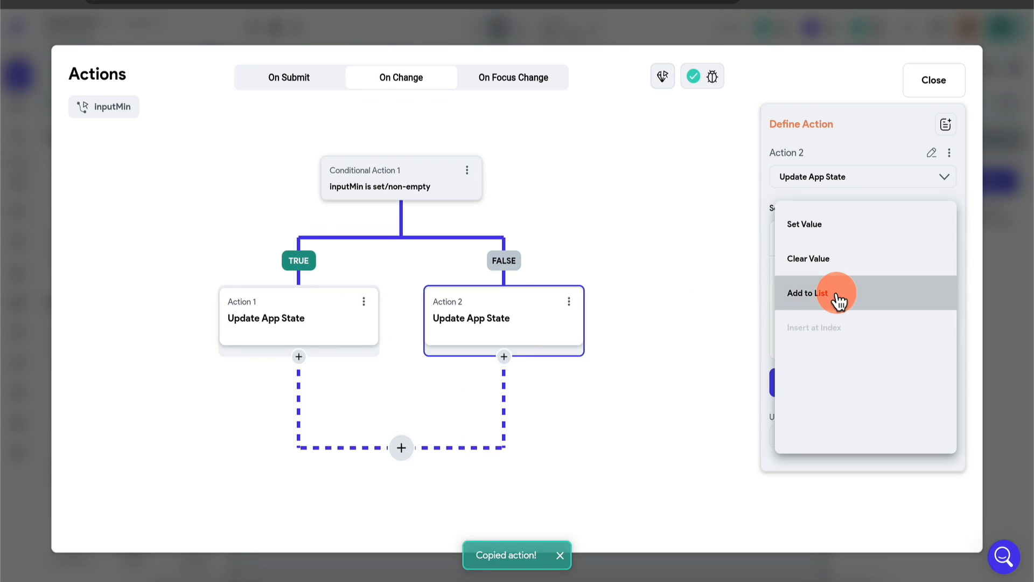
pyautogui.click(716, 307)
pyautogui.click(850, 344)
pyautogui.click(723, 305)
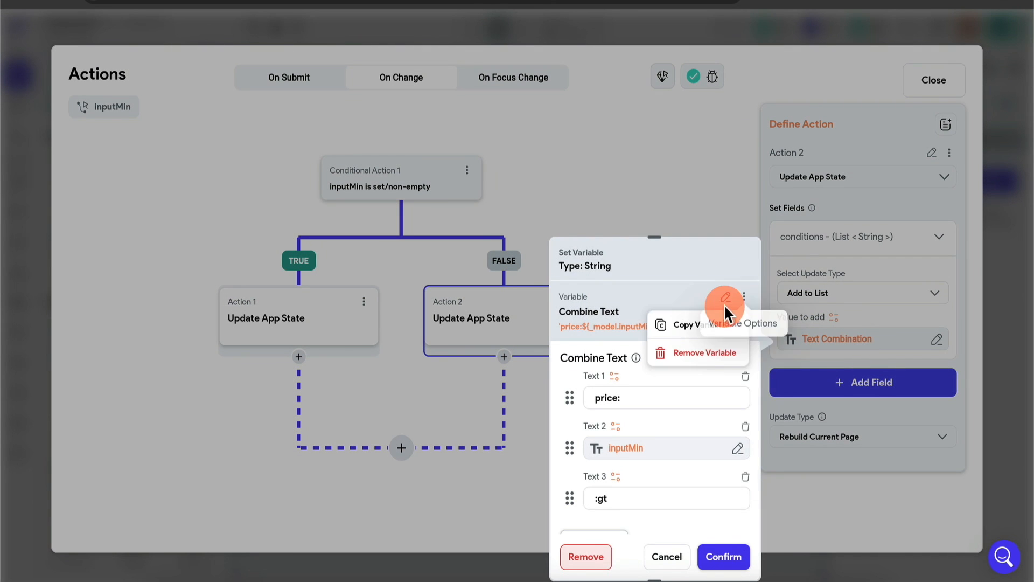
pyautogui.click(694, 326)
pyautogui.click(838, 296)
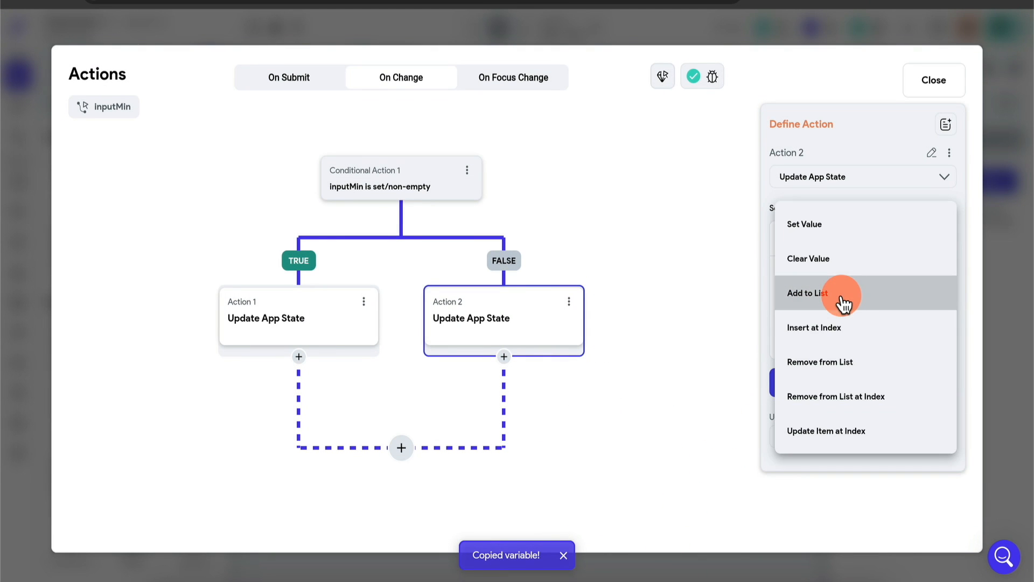
pyautogui.click(834, 373)
pyautogui.click(842, 337)
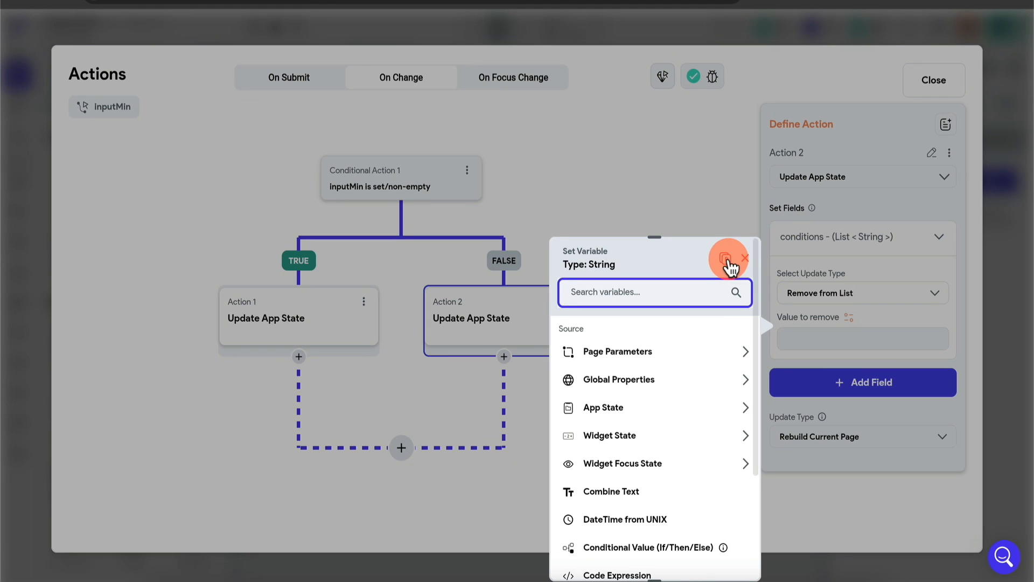
pyautogui.click(728, 259)
pyautogui.click(723, 557)
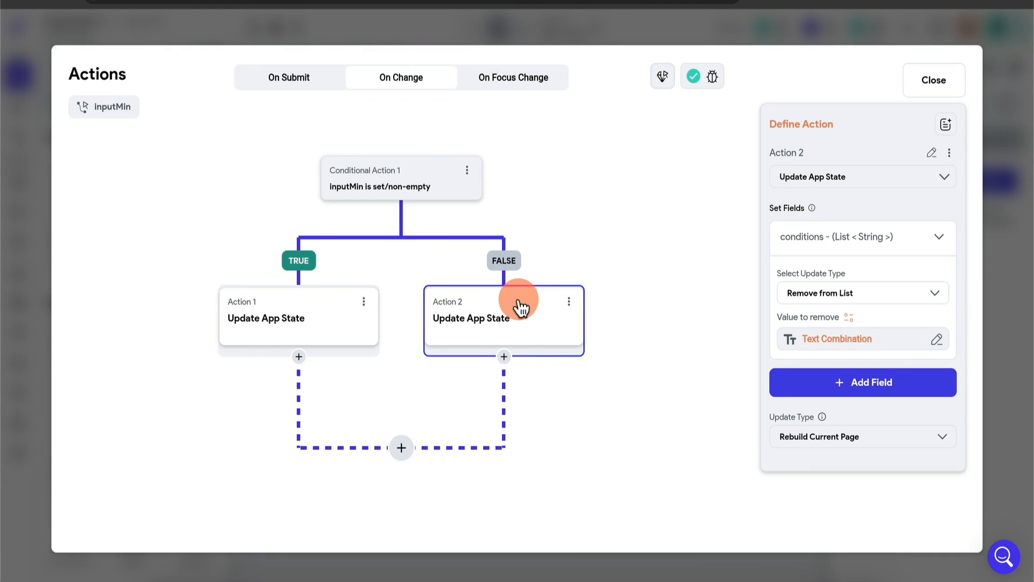
# Step: Review the Combine Text value that the FALSE branch action removes, and close inputMin's action flow
pyautogui.click(857, 341)
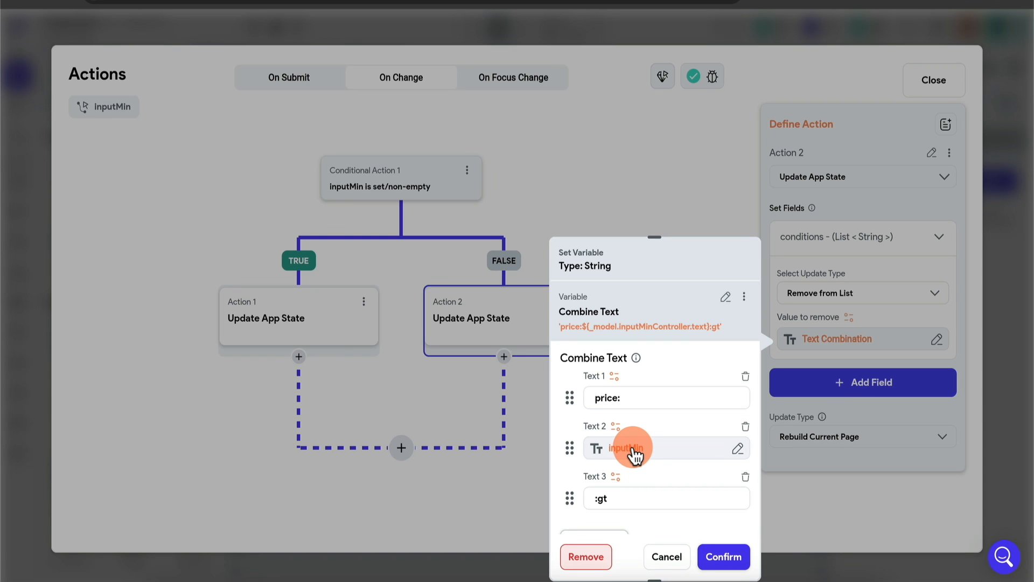
pyautogui.click(668, 557)
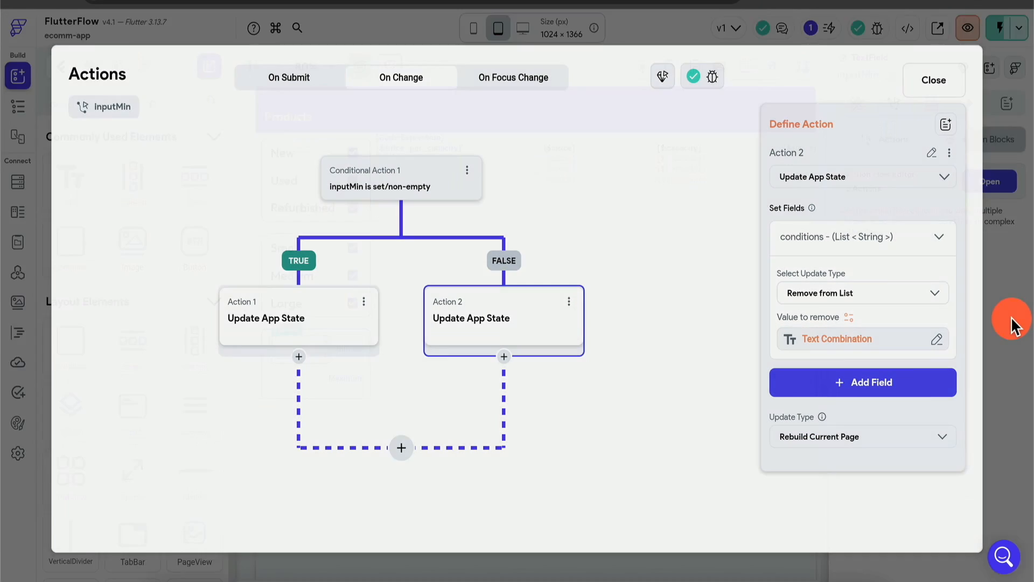
pyautogui.click(1012, 323)
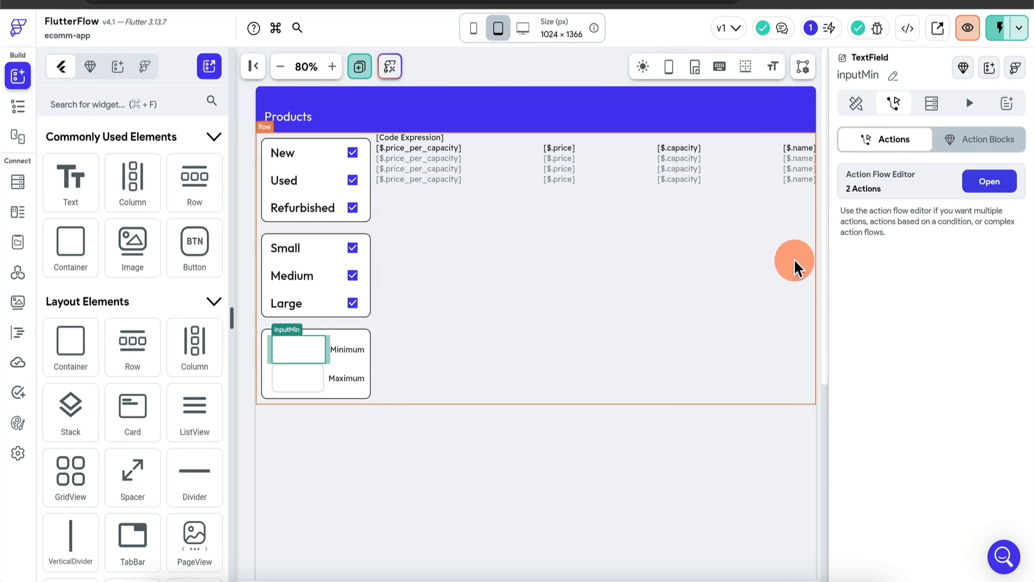
# Step: Add a local page state field named minValue of type Integer to HomePage
pyautogui.click(18, 106)
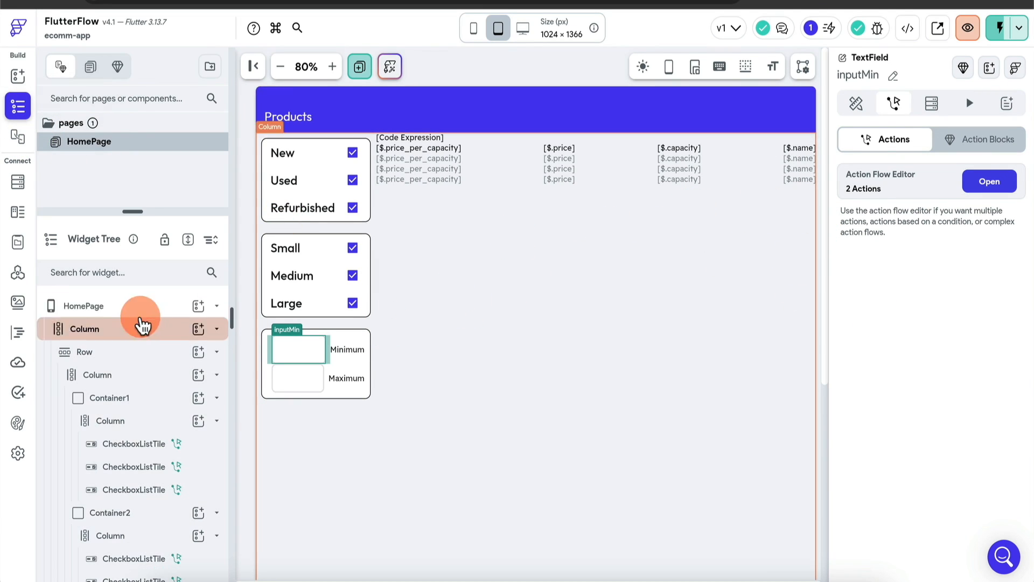
pyautogui.click(145, 313)
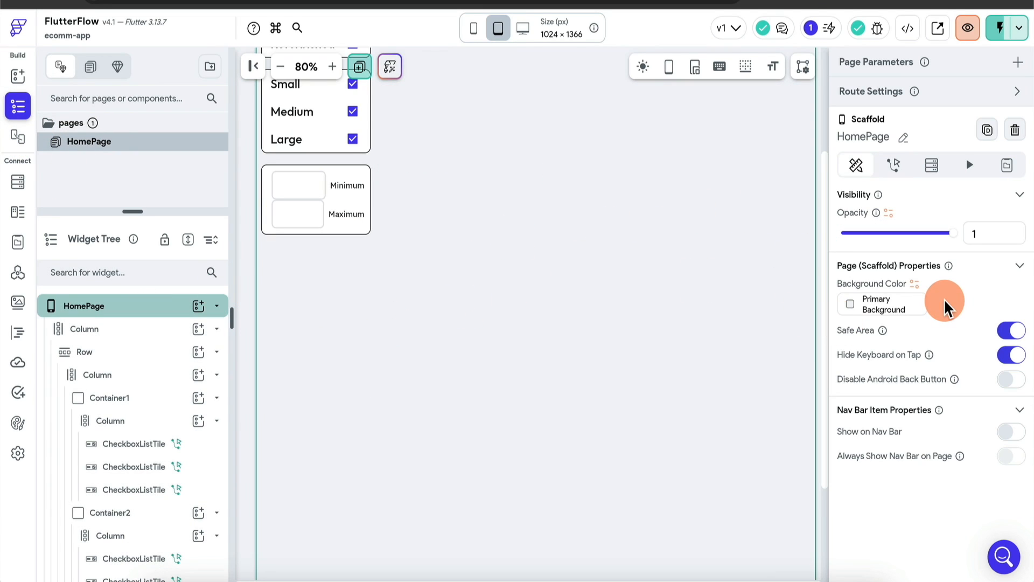
pyautogui.click(895, 166)
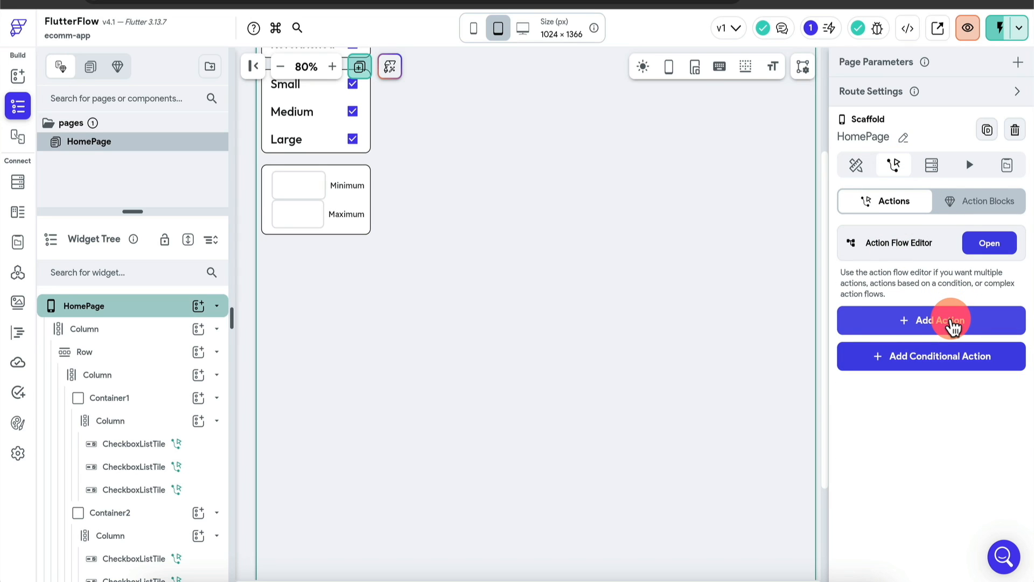
pyautogui.click(1008, 166)
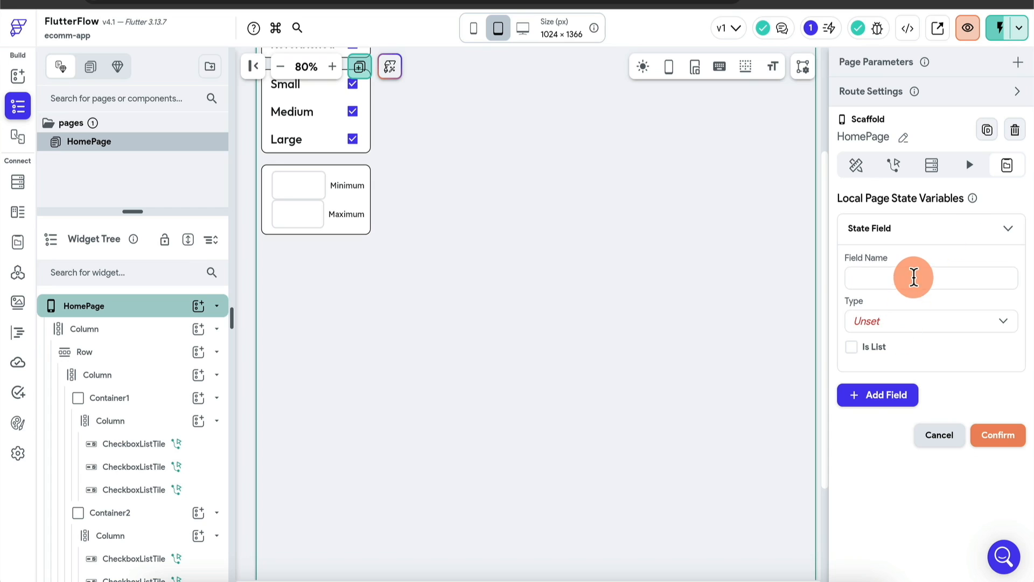
pyautogui.write('m')
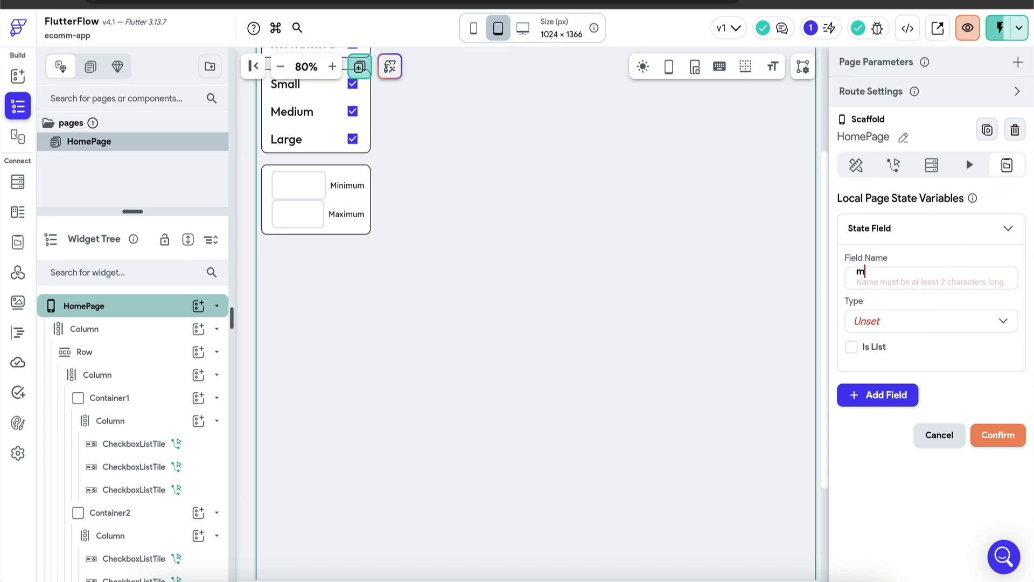
pyautogui.write('inValue')
pyautogui.click(926, 323)
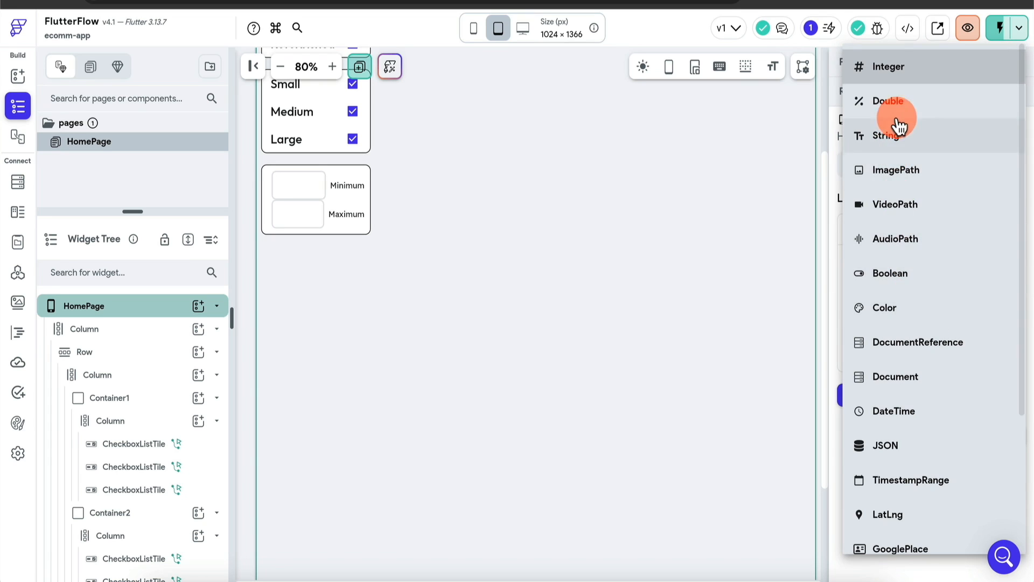
pyautogui.click(888, 65)
# Step: Add a second page state field named maxValue of type Integer and make minValue non-nullable
pyautogui.click(900, 439)
pyautogui.write('m')
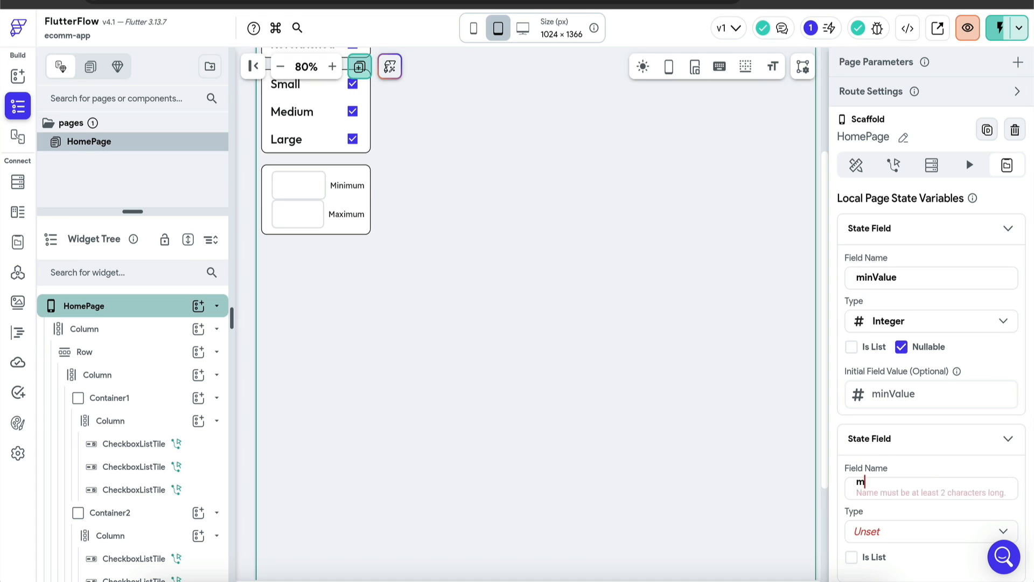
pyautogui.write('axValue')
pyautogui.scroll(-3, 942, 323)
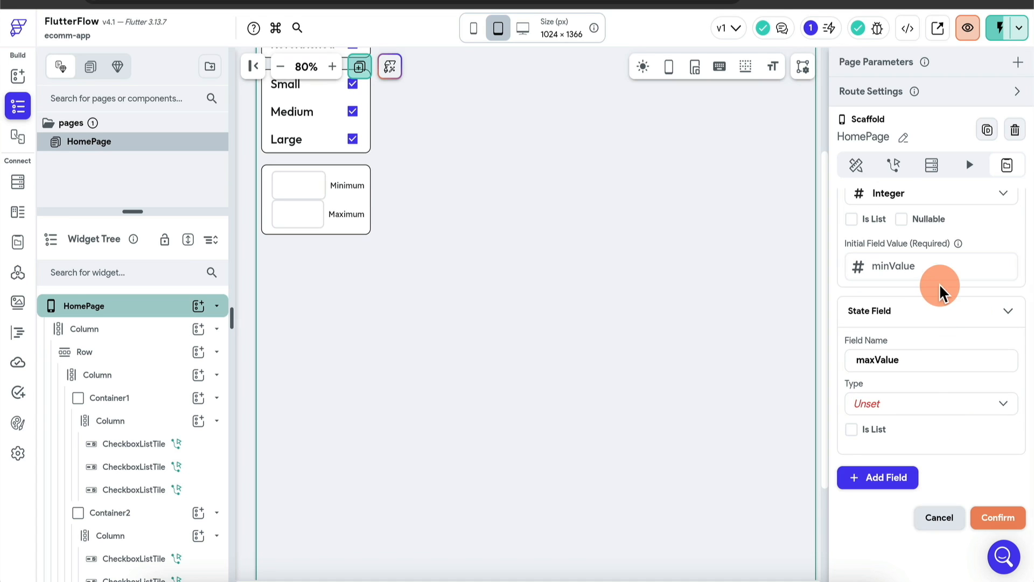
pyautogui.click(921, 414)
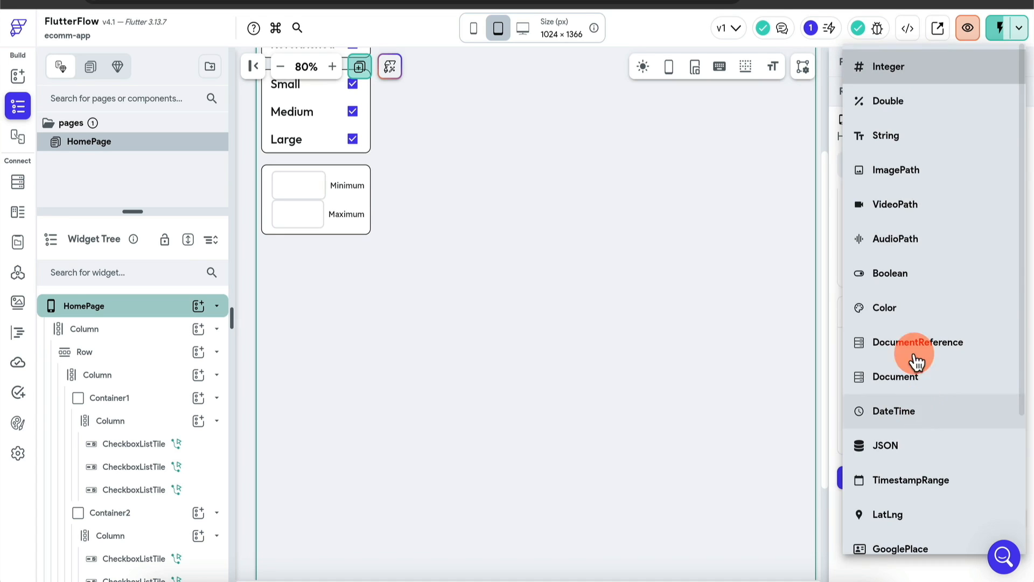
pyautogui.click(932, 69)
# Step: Make maxValue non-nullable, set the initial values of minValue and maxValue to 0, and save the page state fields
pyautogui.click(921, 282)
pyautogui.write('0')
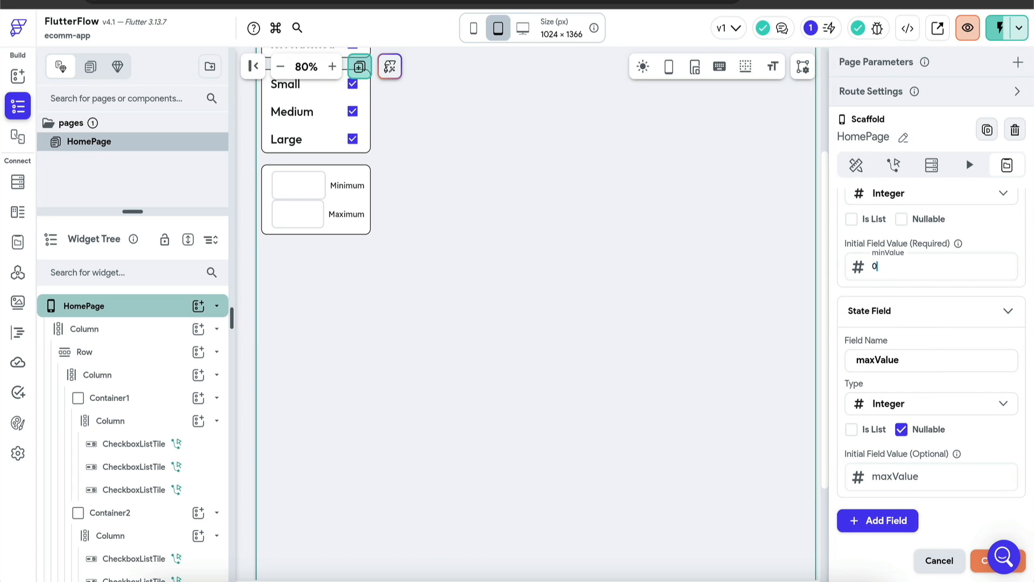
pyautogui.click(938, 429)
pyautogui.click(982, 568)
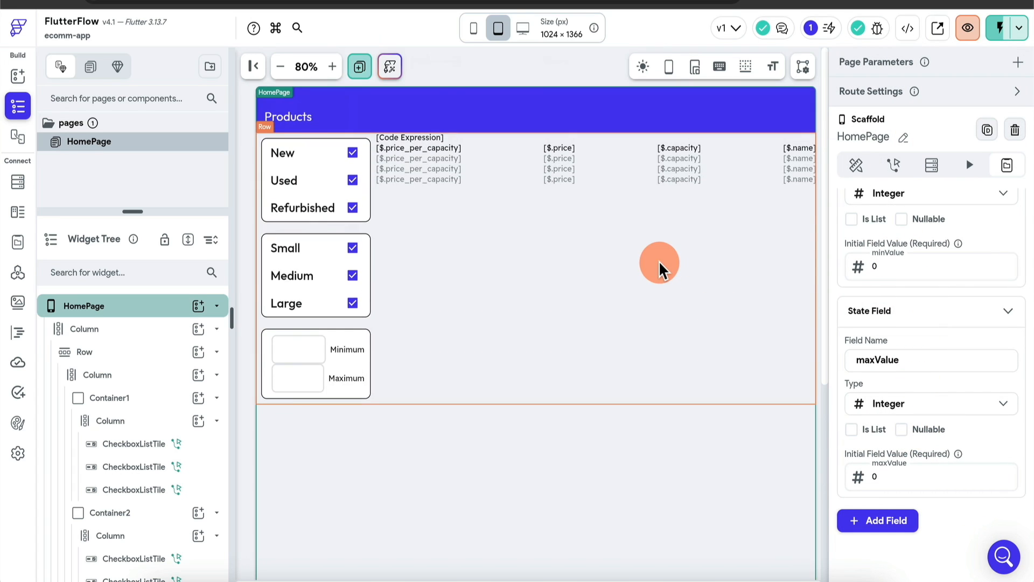
# Step: Add an Update Page State action after the TRUE branch's Update App State action in inputMin's On Change flow
pyautogui.click(327, 354)
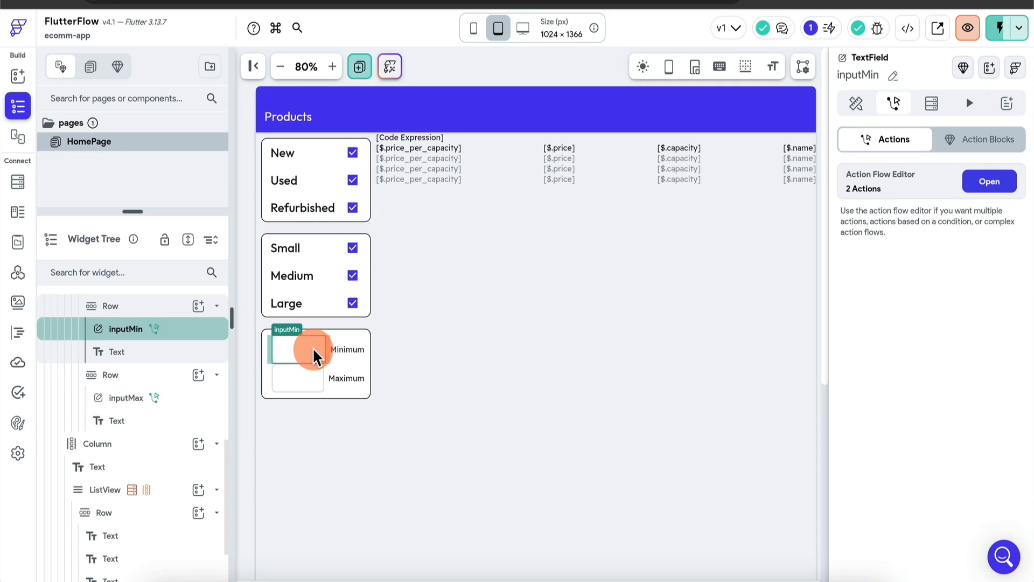
pyautogui.click(978, 188)
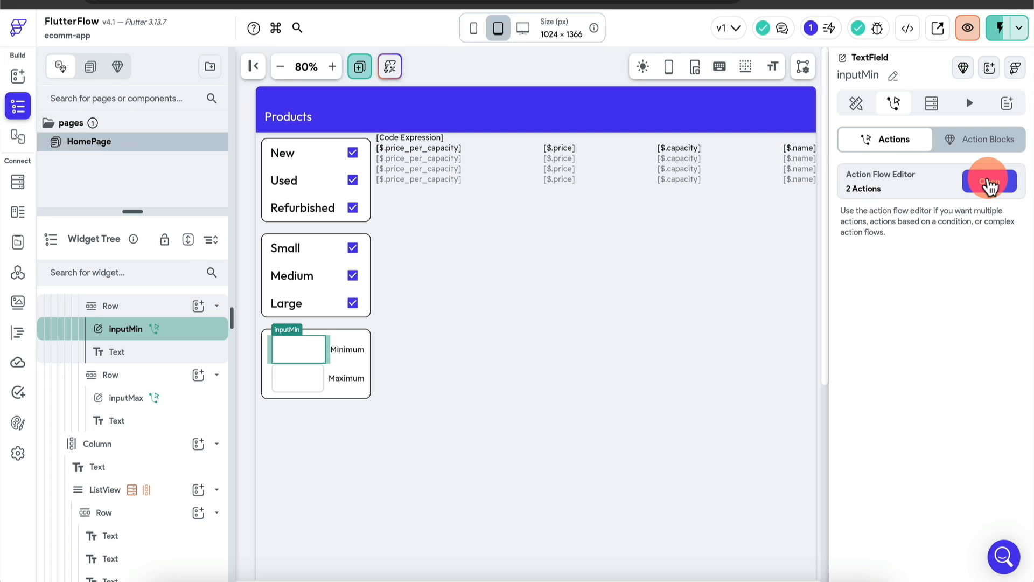
pyautogui.click(990, 185)
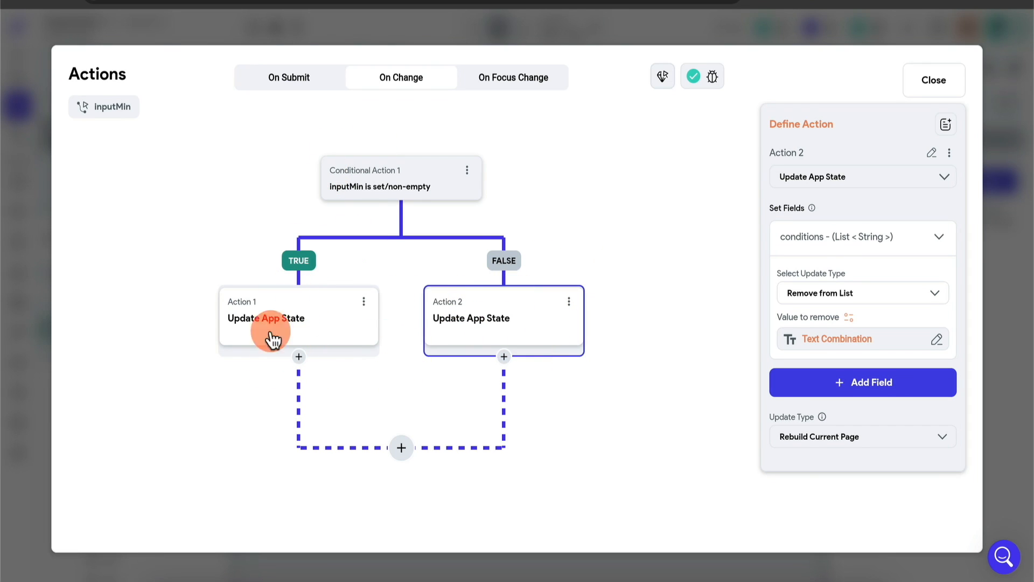
pyautogui.click(300, 357)
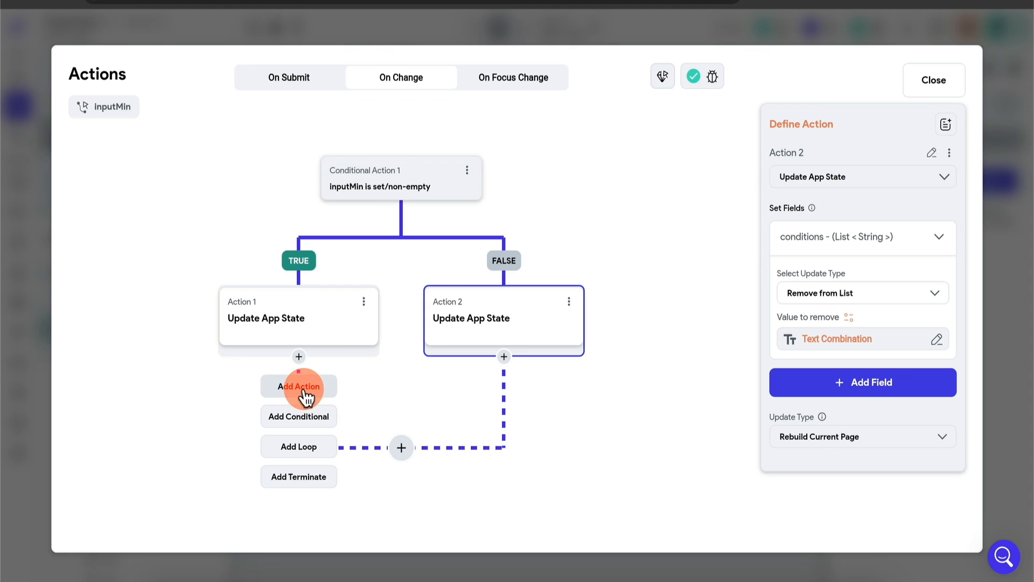
pyautogui.click(302, 386)
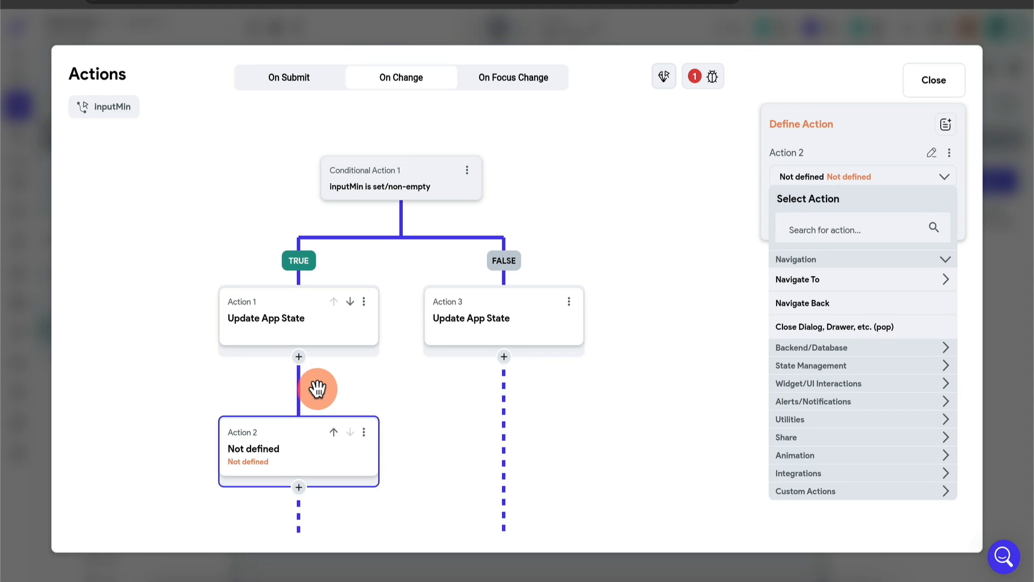
pyautogui.click(831, 232)
pyautogui.write('page')
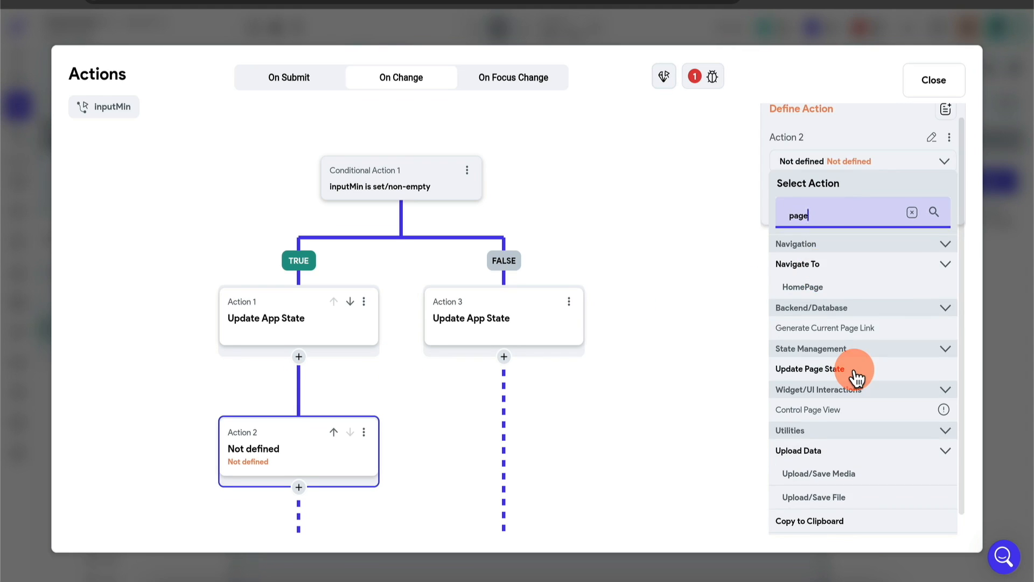
pyautogui.click(851, 367)
# Step: Add minValue to the Update Page State action and set its value from the inputMin widget state
pyautogui.click(850, 241)
pyautogui.click(500, 225)
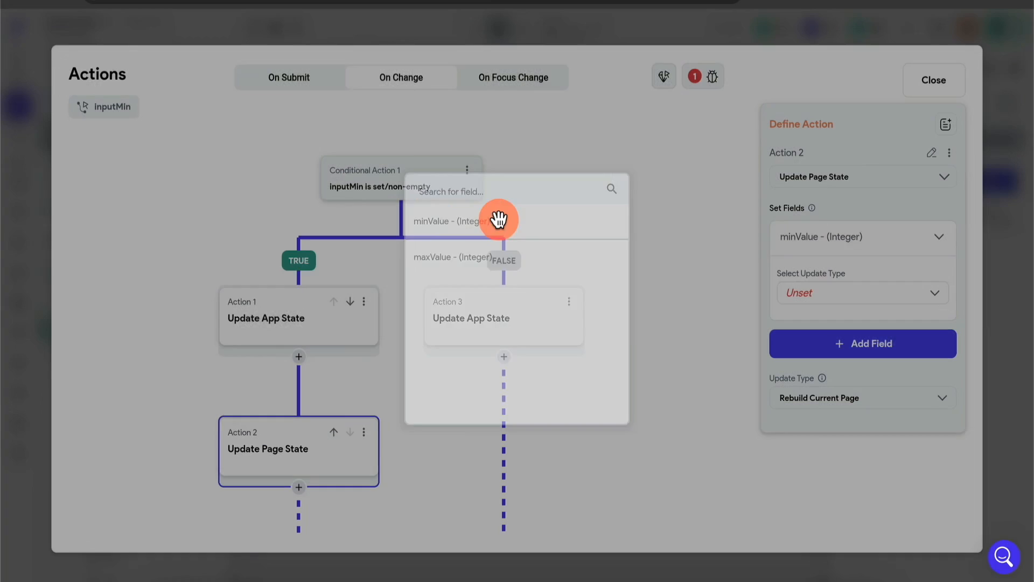
pyautogui.click(883, 306)
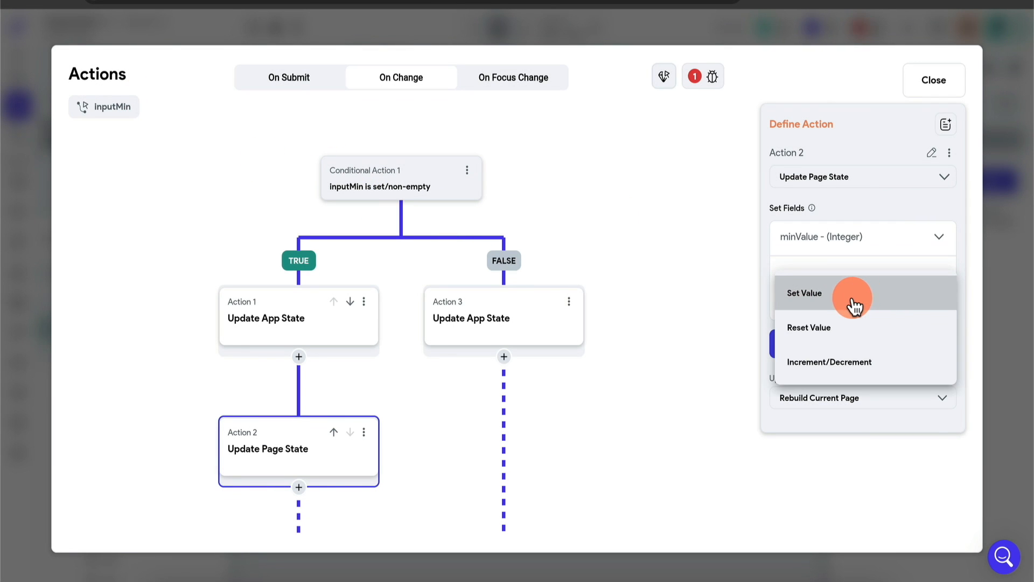
pyautogui.click(854, 304)
pyautogui.click(835, 328)
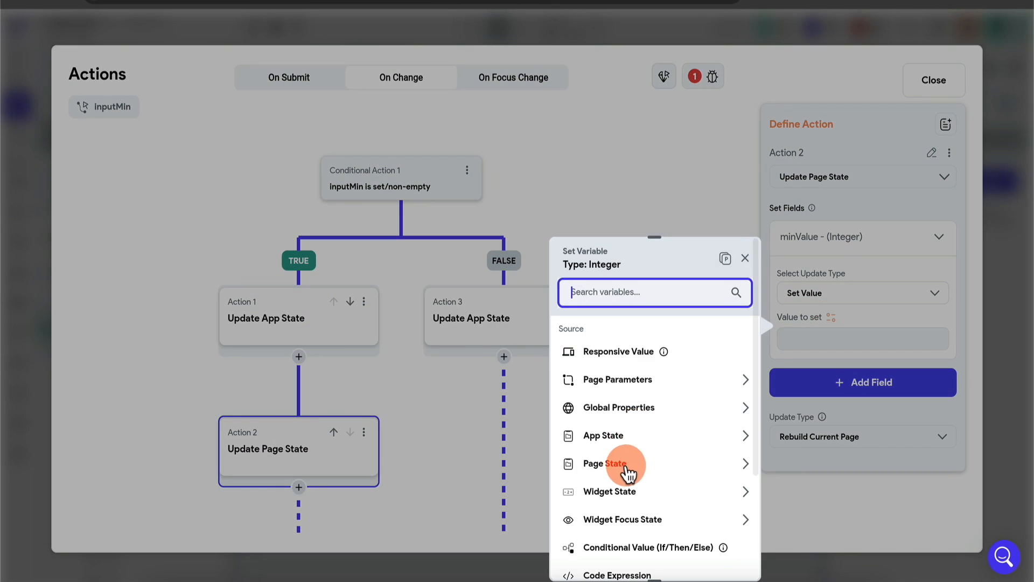
pyautogui.click(637, 492)
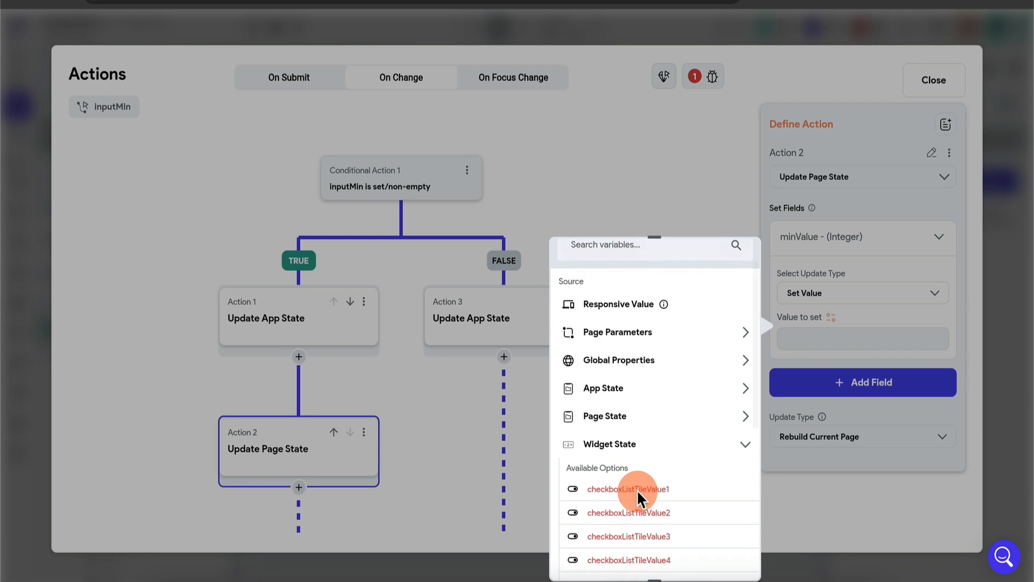
pyautogui.click(640, 451)
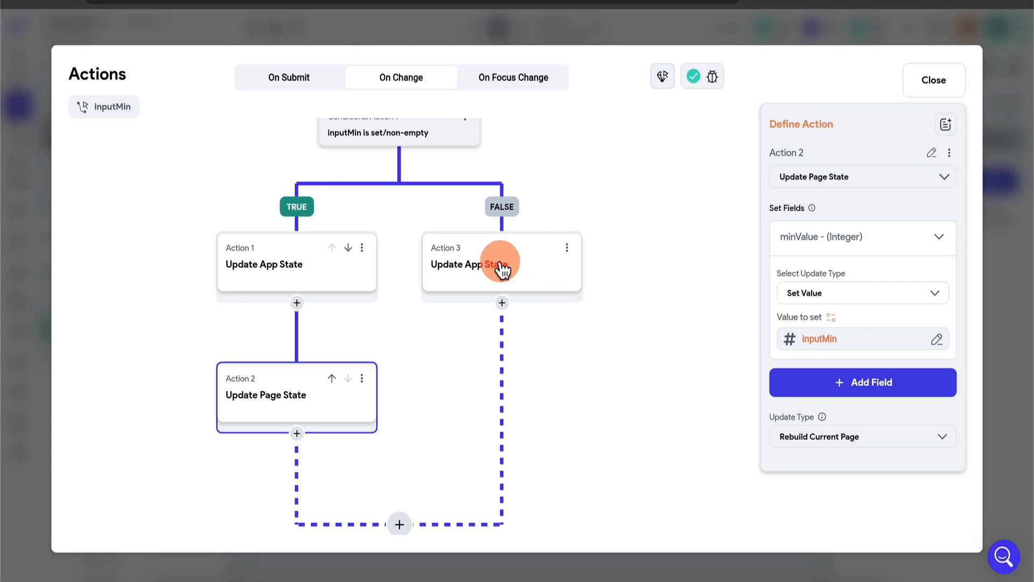
# Step: Replace inputMin with the minValue page state as Text 2 of the Combine Text value that the FALSE branch action removes
pyautogui.click(484, 286)
pyautogui.click(856, 341)
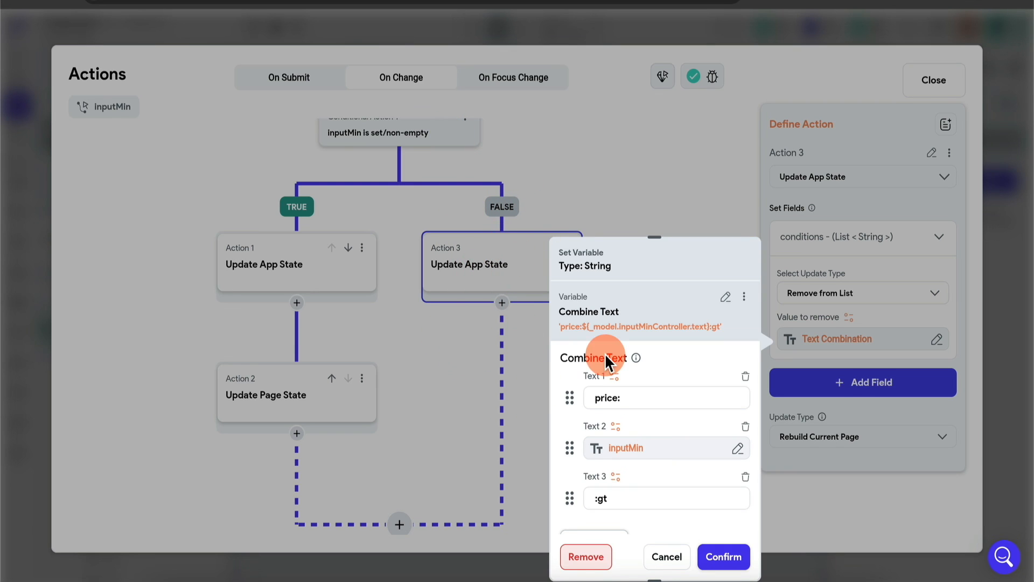
pyautogui.click(648, 454)
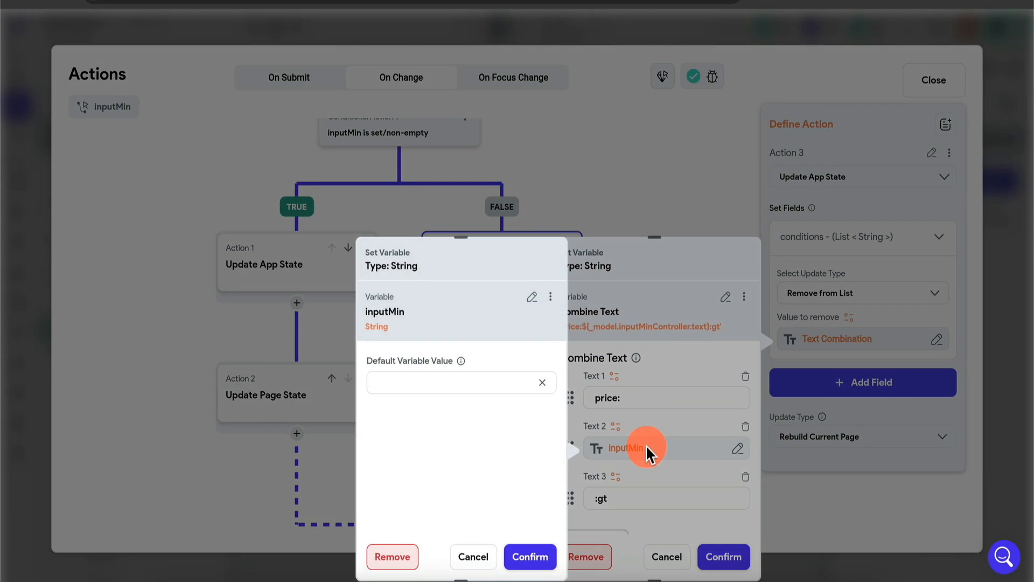
pyautogui.click(533, 307)
pyautogui.write('page')
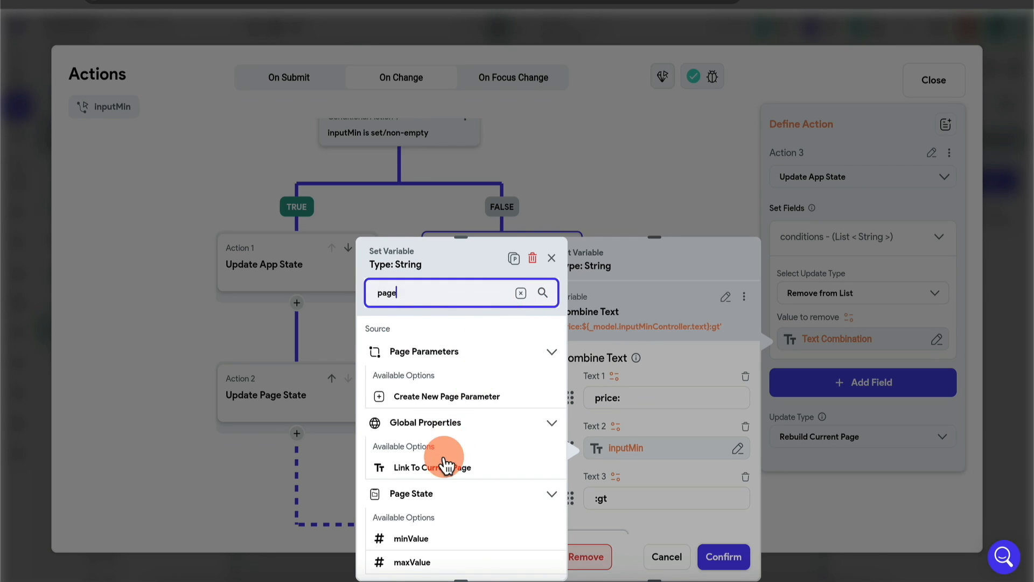
pyautogui.scroll(-2, 458, 466)
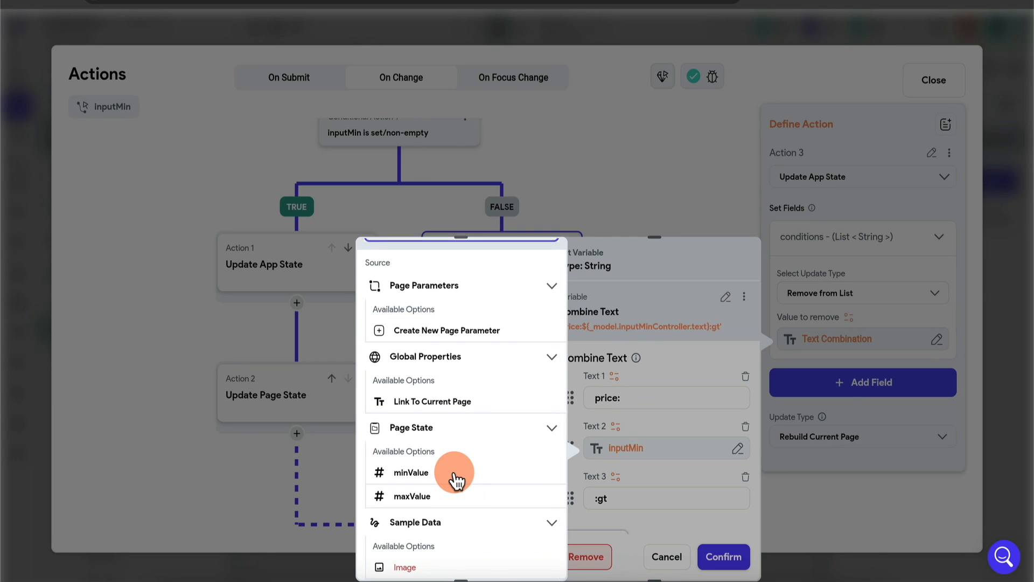
pyautogui.click(455, 474)
pyautogui.click(705, 556)
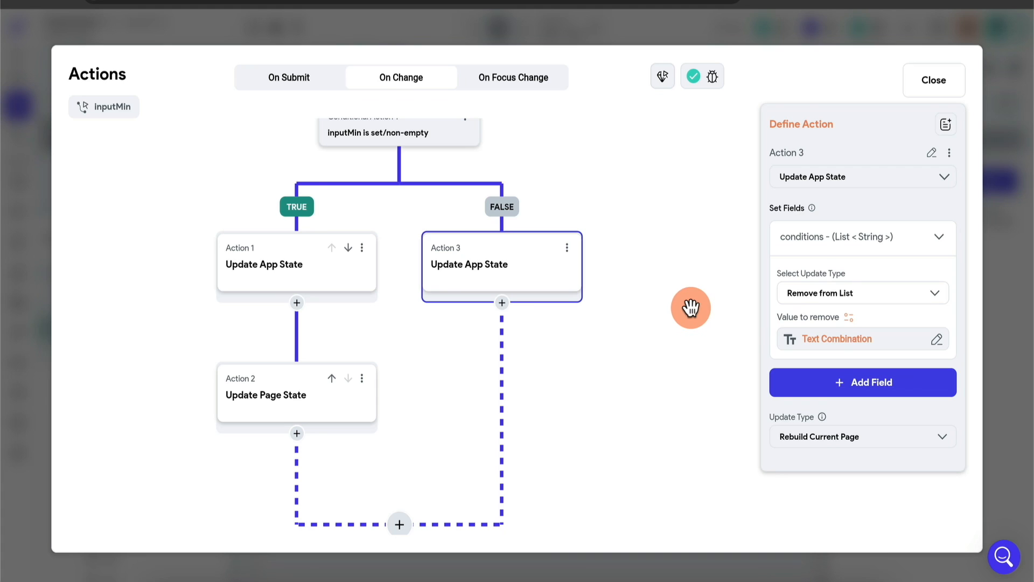
# Step: Review the TRUE branch's page state update and the FALSE branch's Combine Text value, and leave inputMin's action flow
pyautogui.click(322, 395)
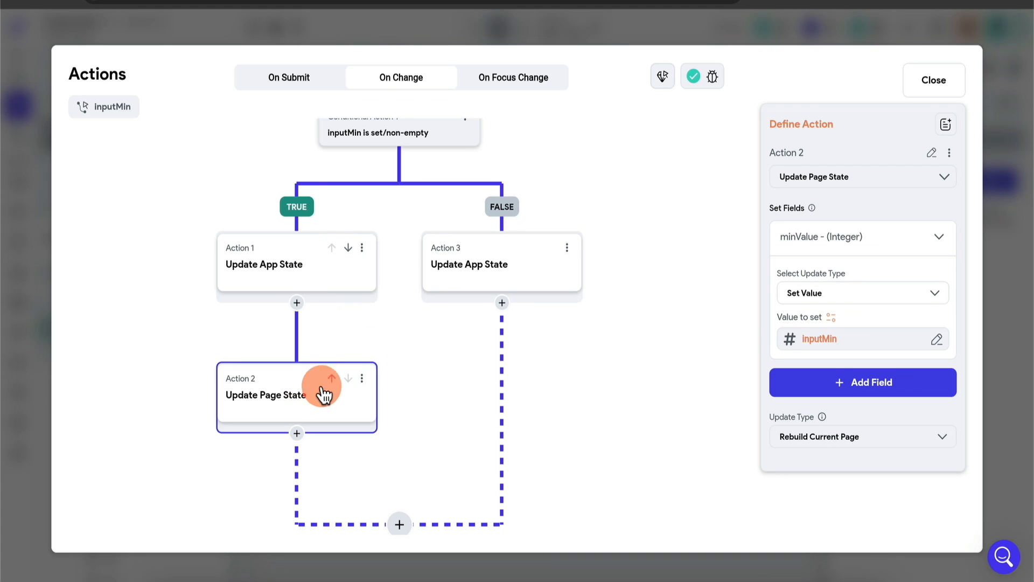
pyautogui.click(472, 280)
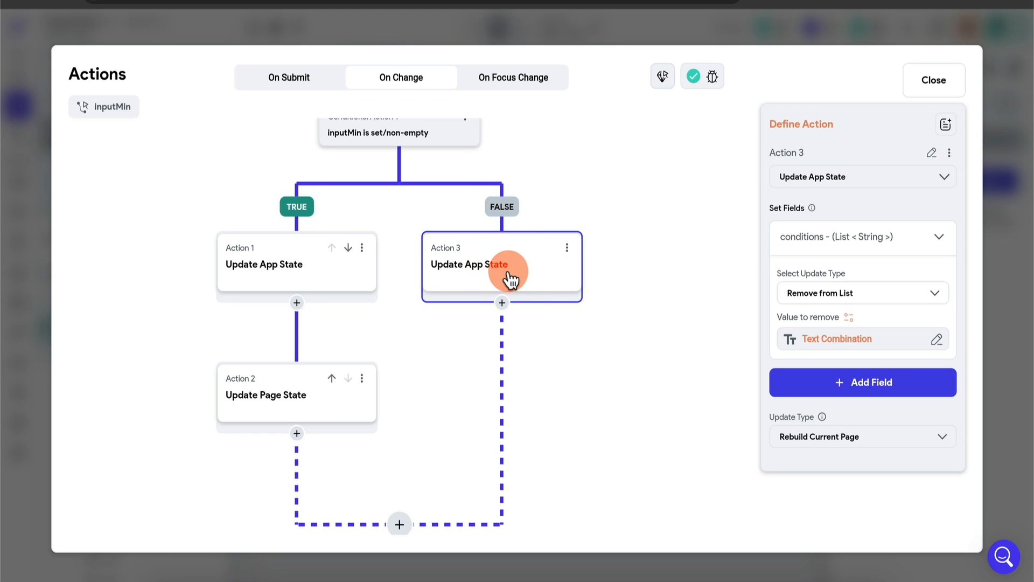
pyautogui.click(862, 339)
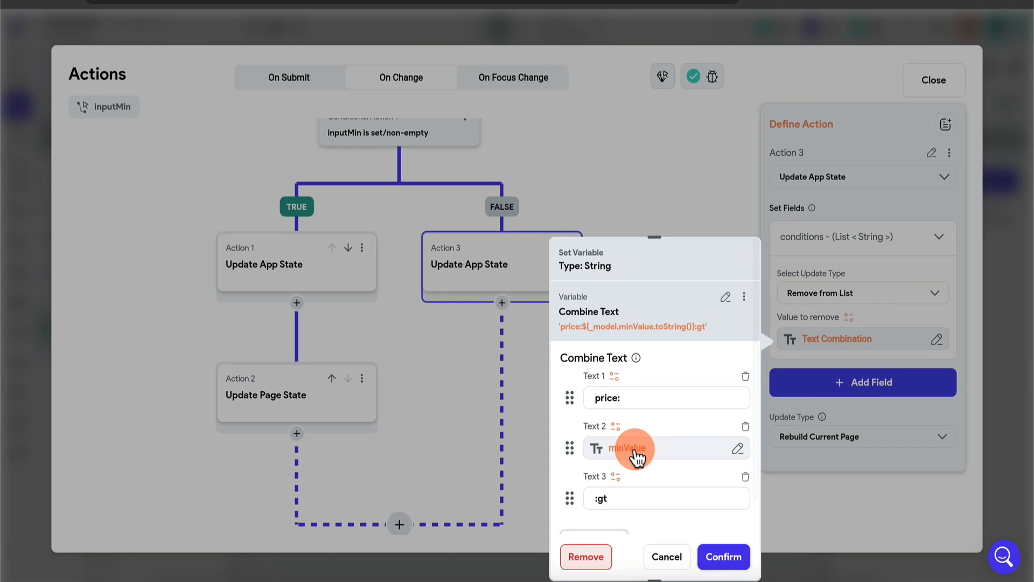
pyautogui.click(632, 449)
pyautogui.click(474, 556)
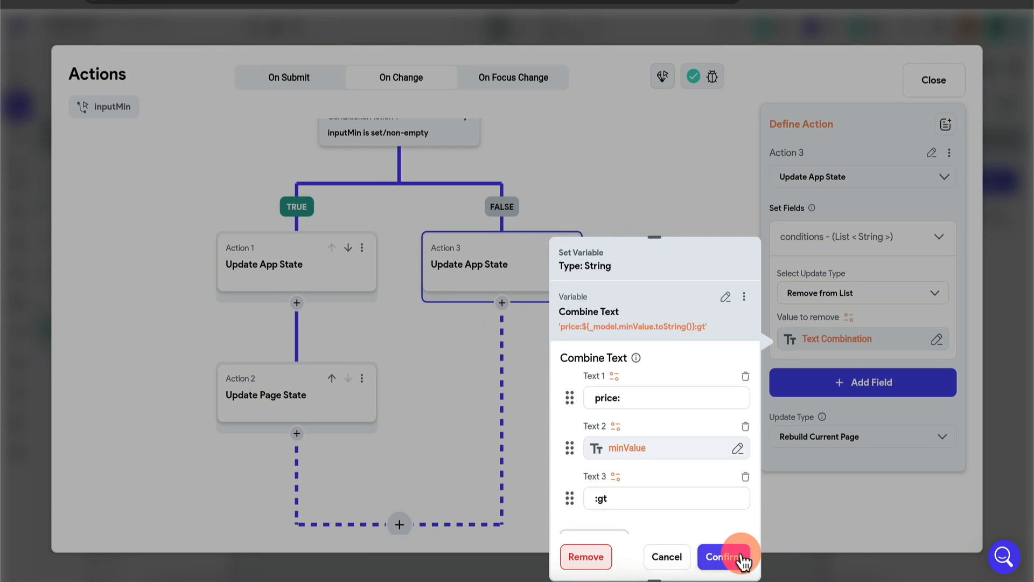
pyautogui.click(724, 557)
pyautogui.click(994, 328)
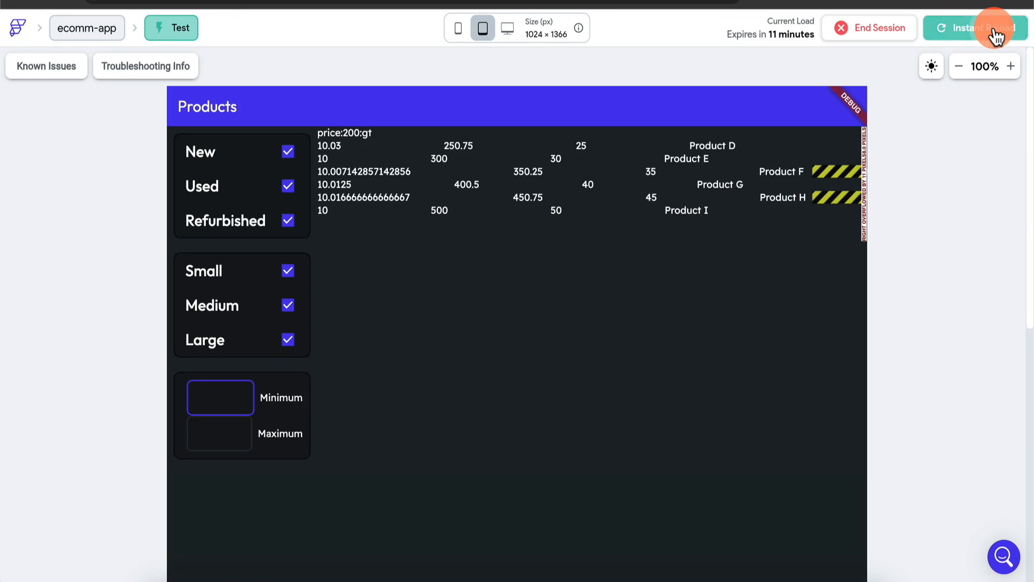
# Step: Reload the test session with the latest changes and filter the products by a minimum price of 300
pyautogui.click(997, 33)
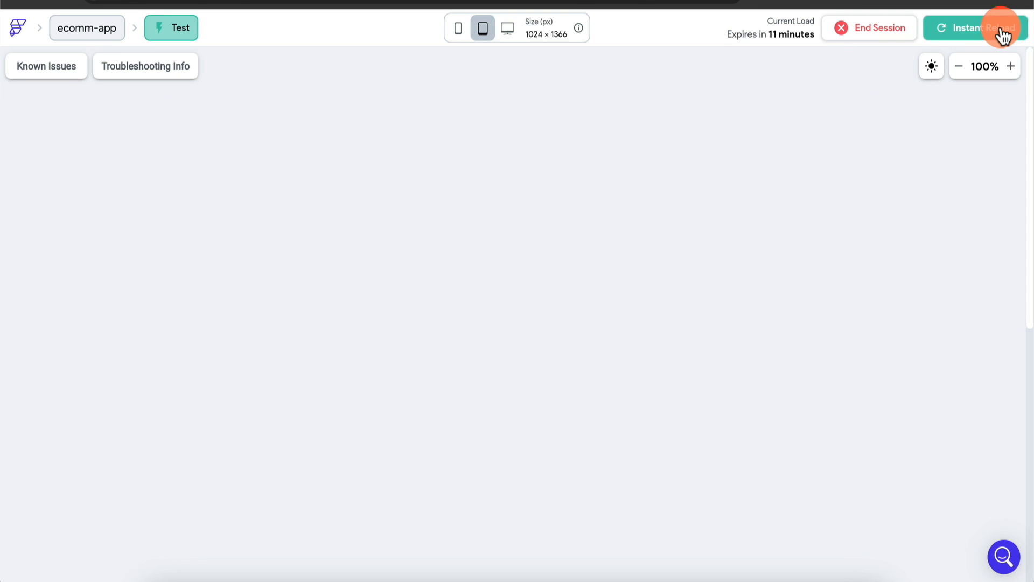
pyautogui.click(245, 408)
pyautogui.write('300')
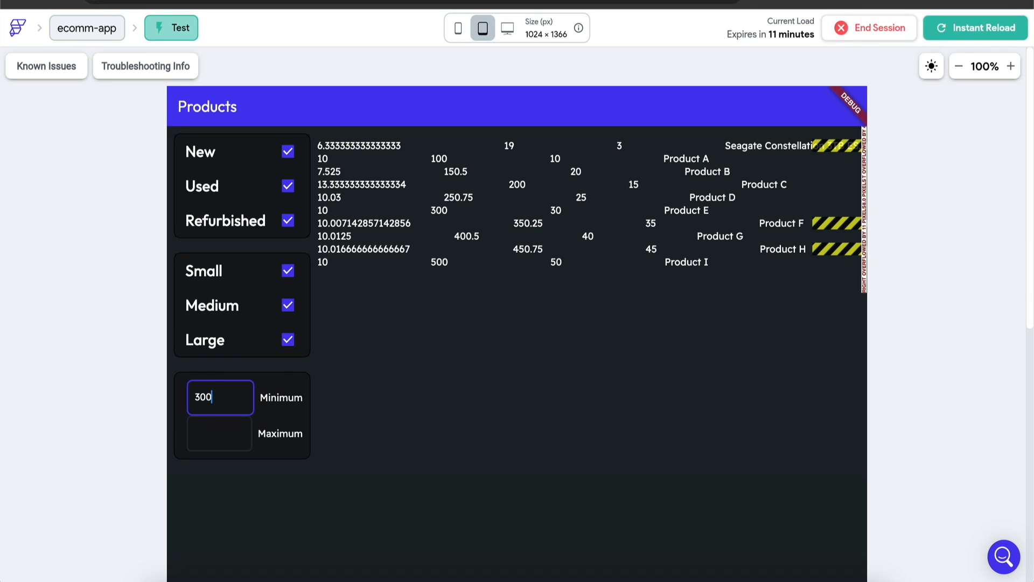
pyautogui.click(221, 401)
pyautogui.write('0')
pyautogui.press('Return')
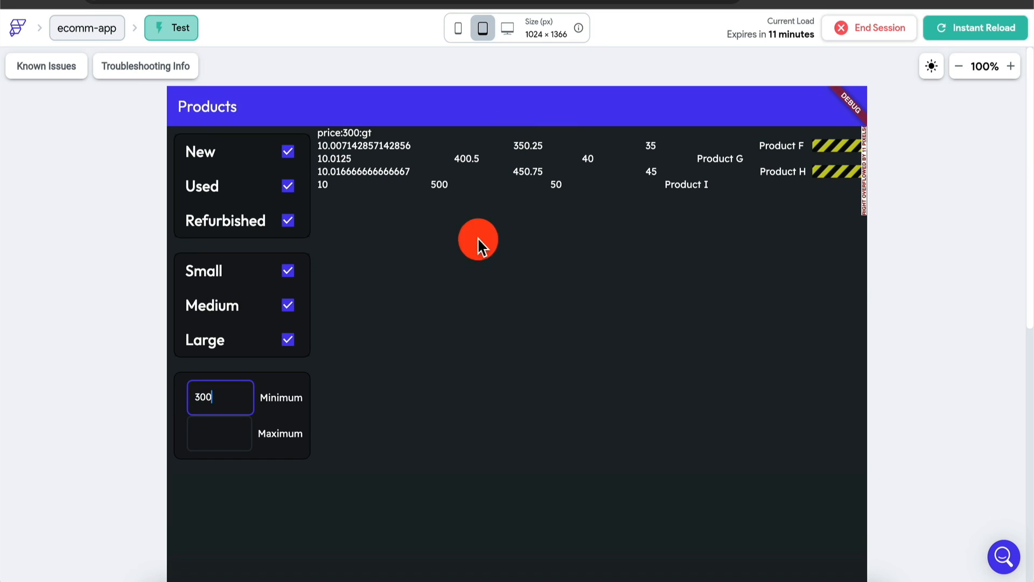
# Step: Clear the minimum price, enter 300 again and clear it once more to check the product list's response
pyautogui.press('BackSpace')
pyautogui.click(537, 166)
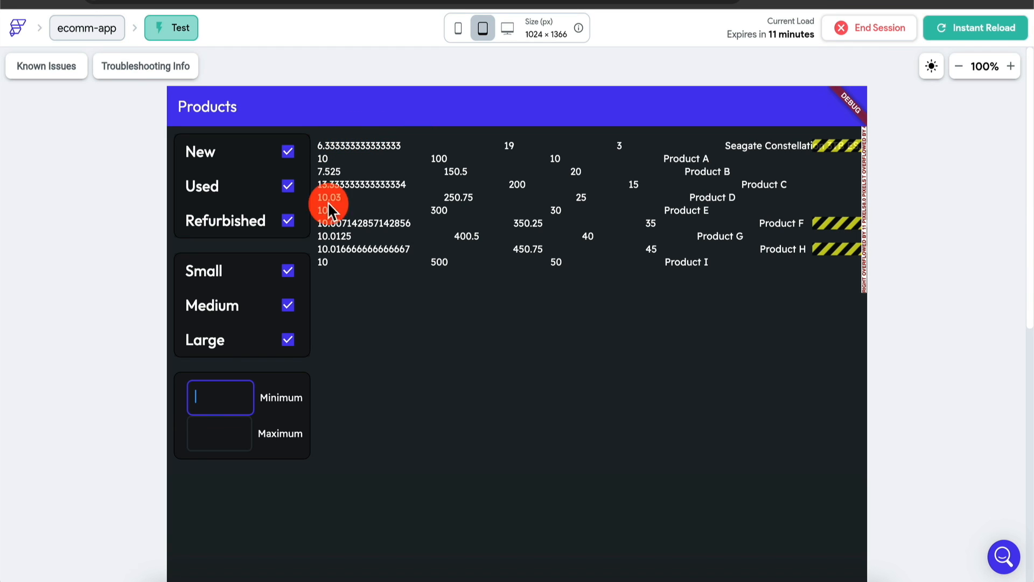
pyautogui.click(237, 393)
pyautogui.write('300')
pyautogui.click(226, 397)
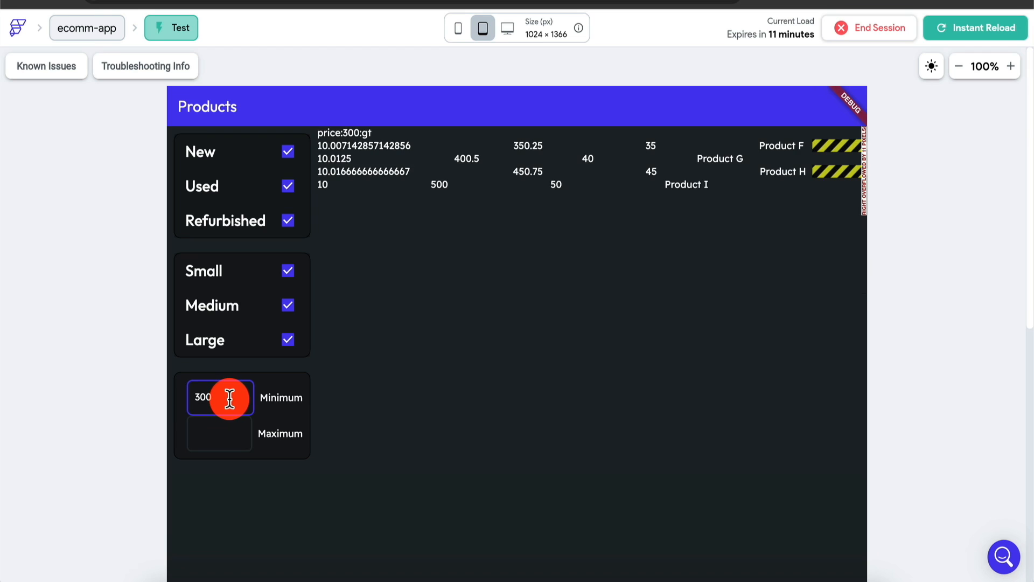
pyautogui.press('BackSpace')
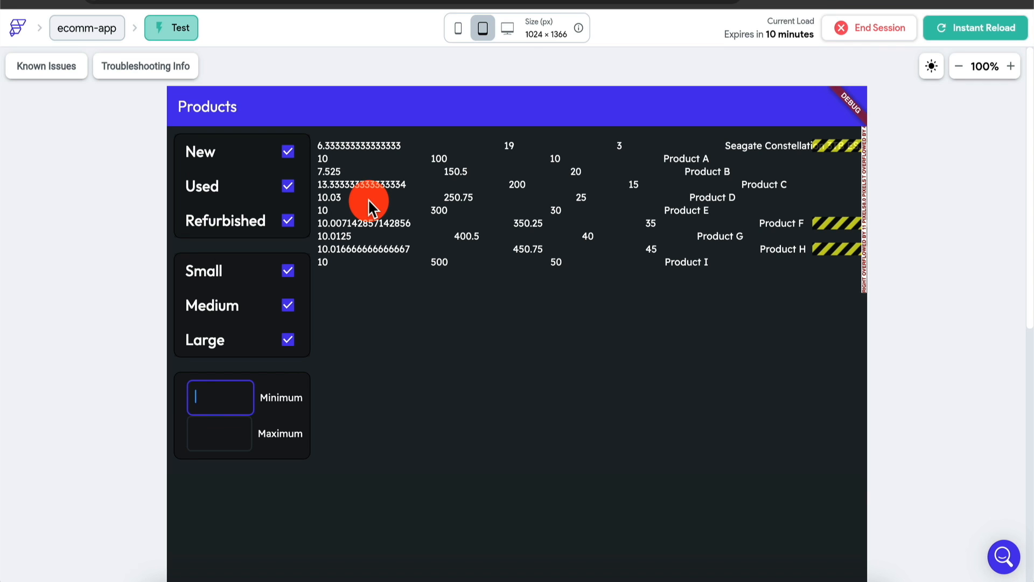
pyautogui.click(220, 432)
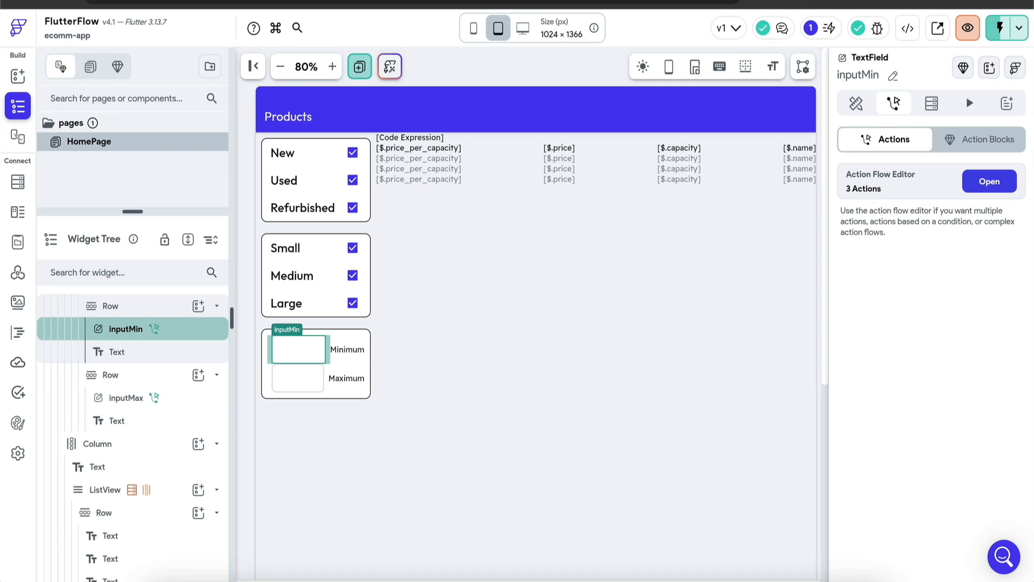
# Step: Add a conditional action to inputMax's On Change flow and move it above the Update App State action
pyautogui.click(348, 371)
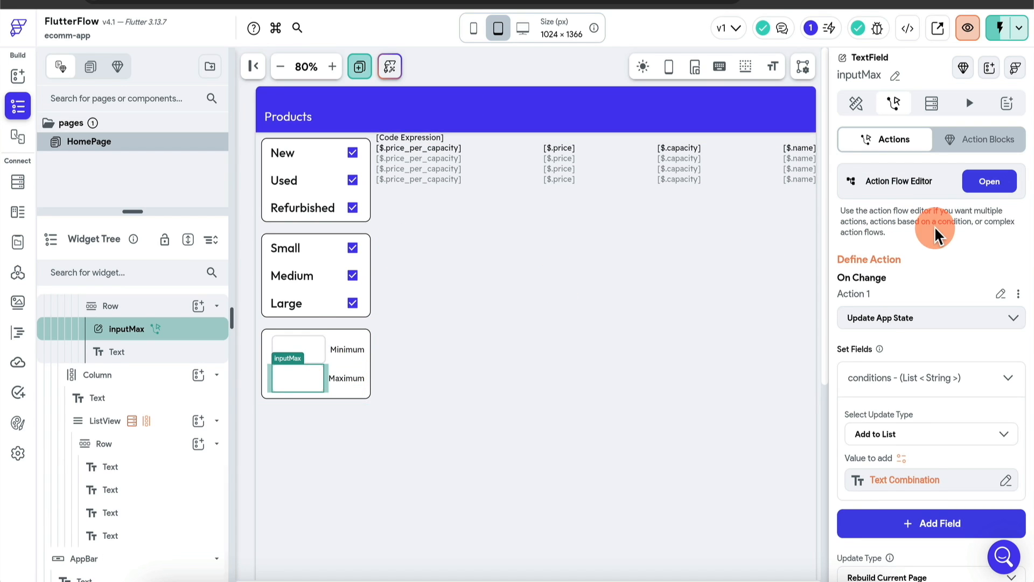
pyautogui.click(989, 181)
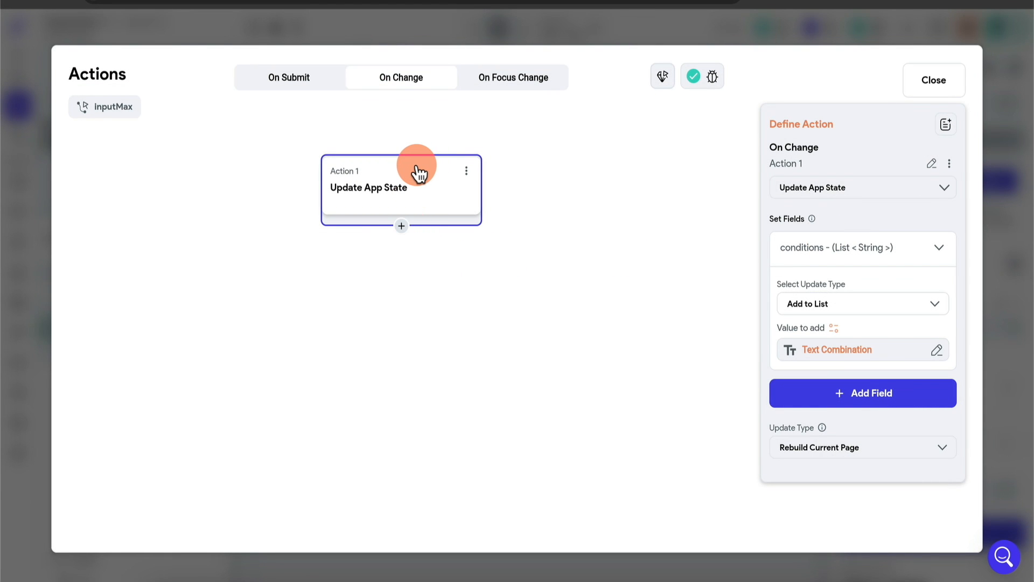
pyautogui.click(401, 225)
pyautogui.click(411, 288)
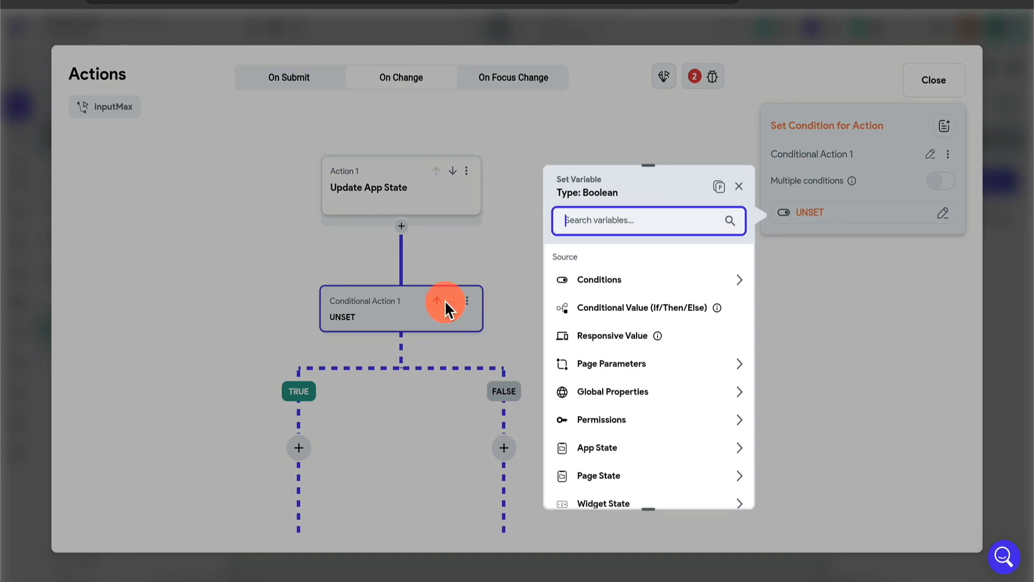
pyautogui.click(437, 300)
pyautogui.click(437, 300)
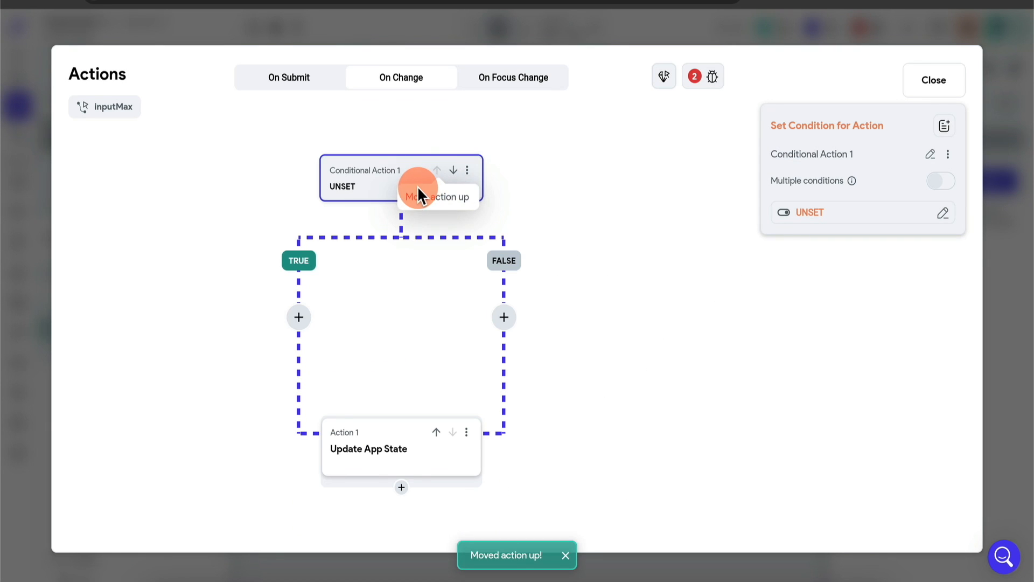
# Step: Set the conditional action's condition to the inputMax widget state with the operator Is Set and Not Empty
pyautogui.click(845, 214)
pyautogui.click(630, 289)
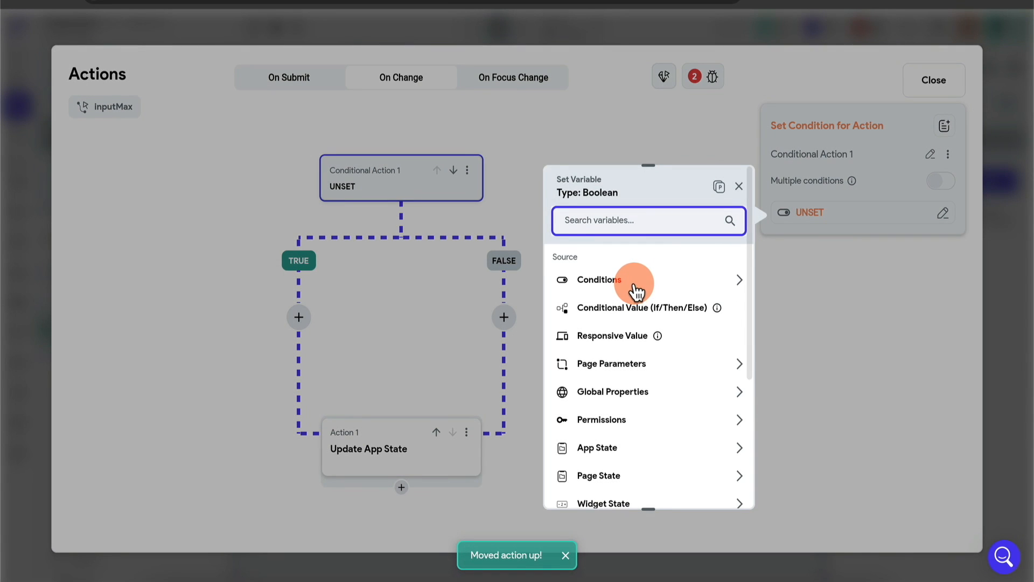
pyautogui.click(614, 324)
pyautogui.click(620, 326)
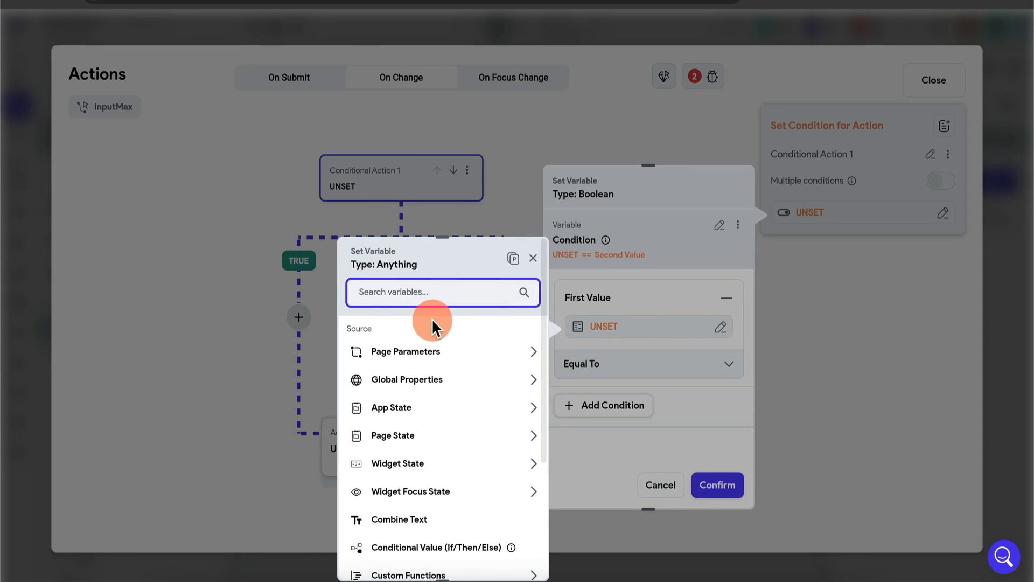
pyautogui.click(429, 465)
pyautogui.scroll(-3, 429, 464)
pyautogui.click(436, 526)
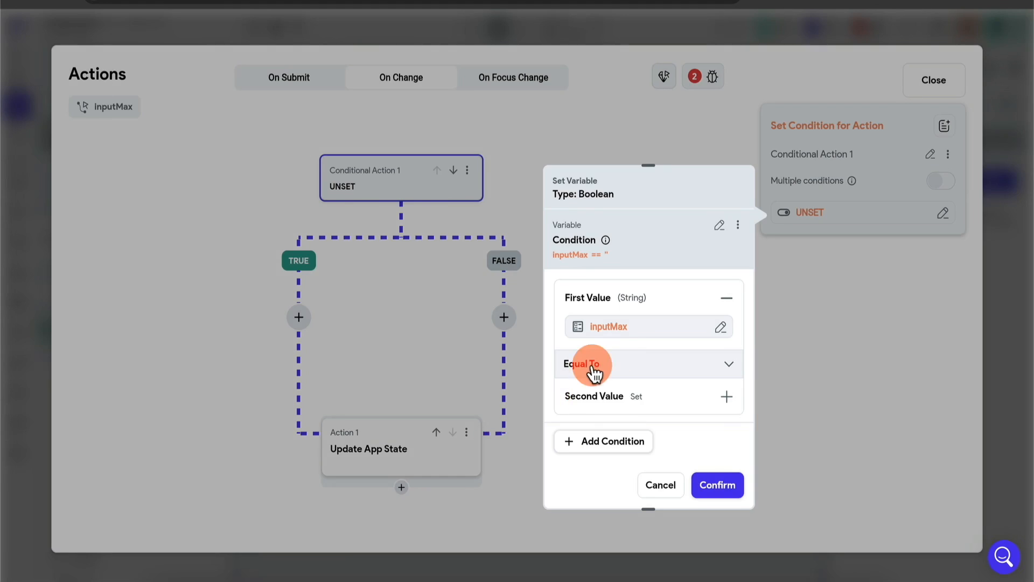
pyautogui.click(632, 367)
pyautogui.click(617, 433)
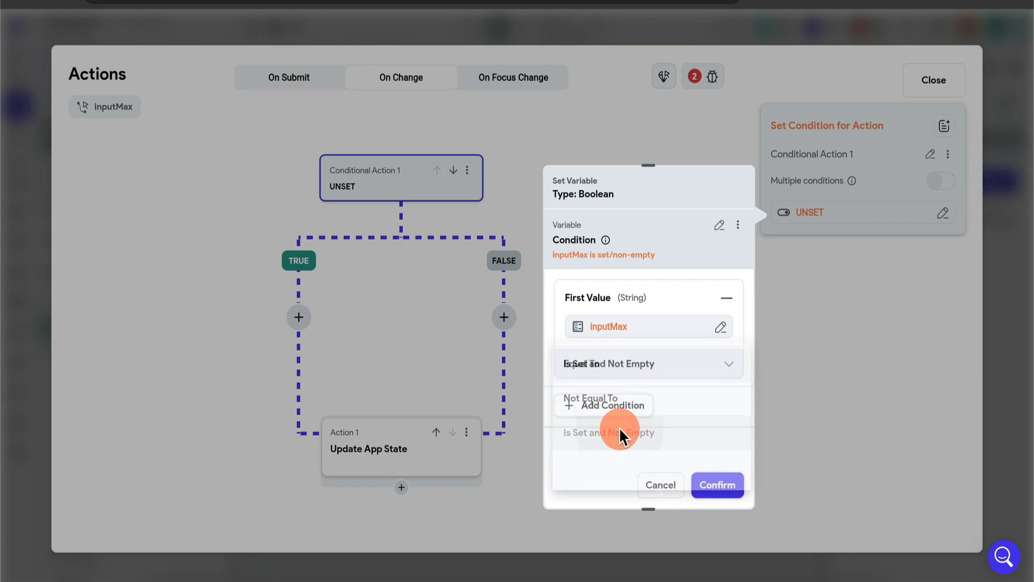
pyautogui.click(717, 490)
# Step: Move the Update App State action into the TRUE branch and paste a copy of it into the FALSE branch
pyautogui.click(467, 434)
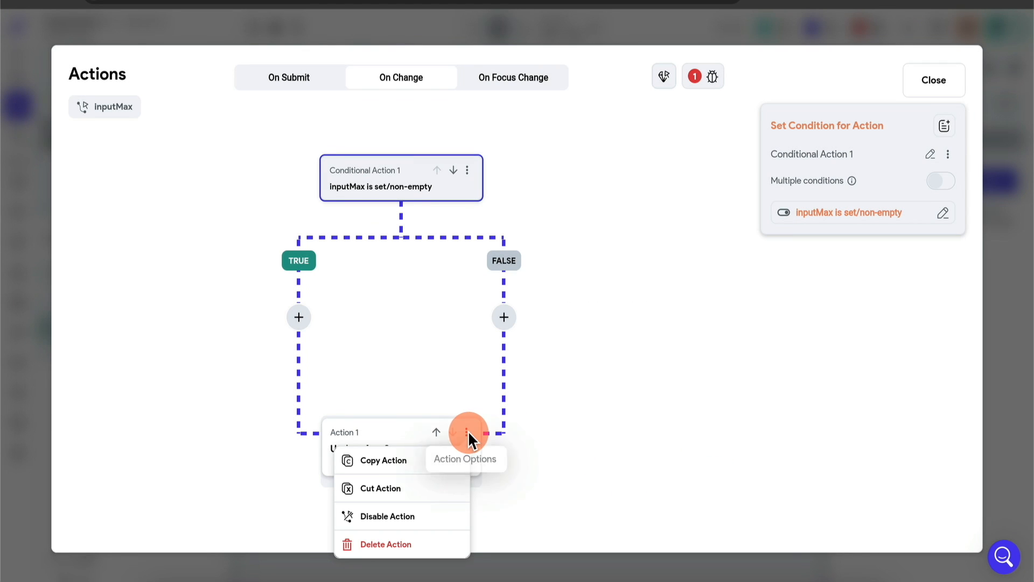
pyautogui.click(398, 494)
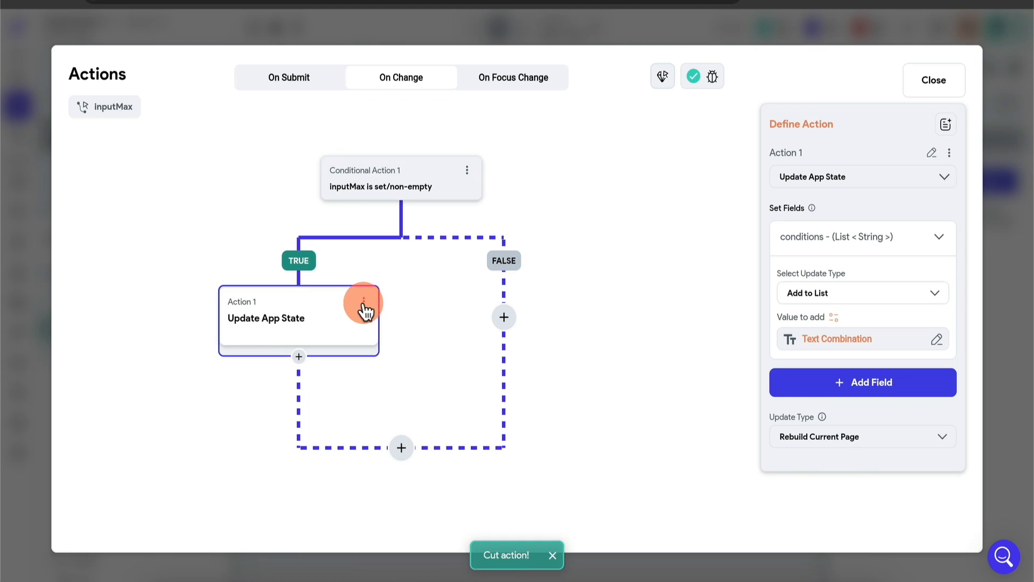
pyautogui.click(364, 302)
pyautogui.click(323, 334)
pyautogui.click(505, 307)
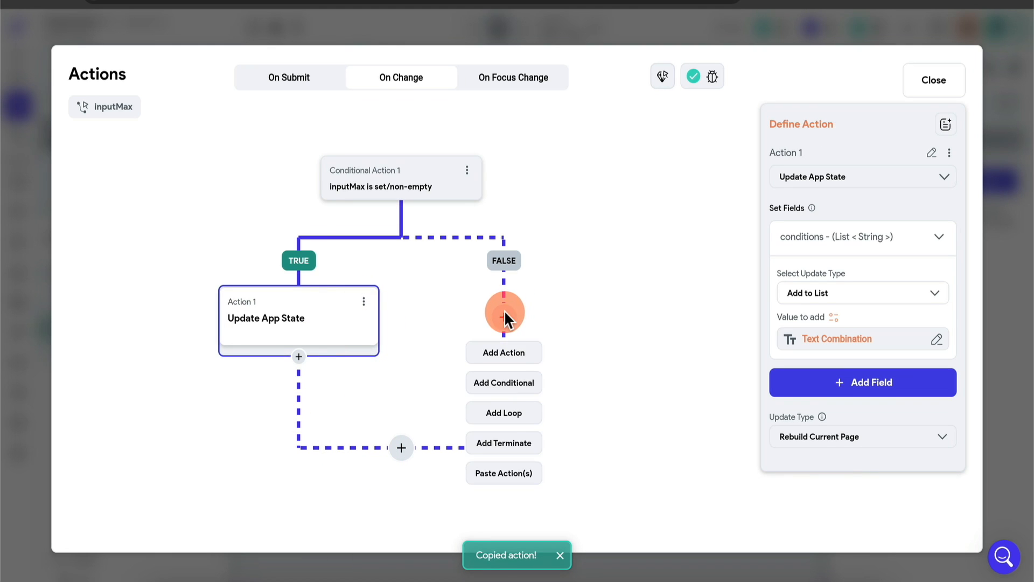
pyautogui.click(518, 480)
# Step: Add an Update Page State action below the TRUE branch's Update App State action
pyautogui.click(299, 357)
pyautogui.click(298, 389)
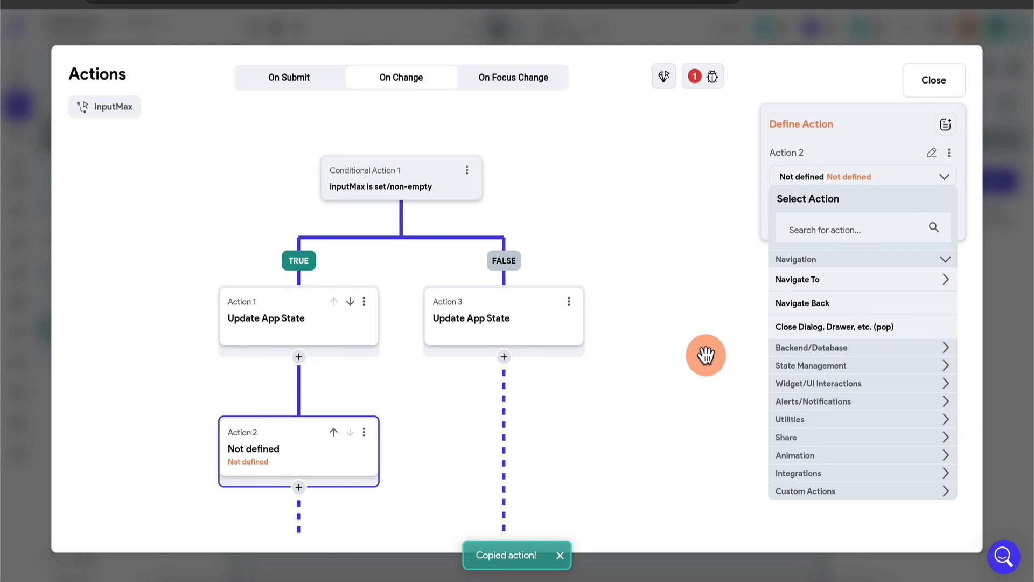
pyautogui.click(862, 231)
pyautogui.write('page')
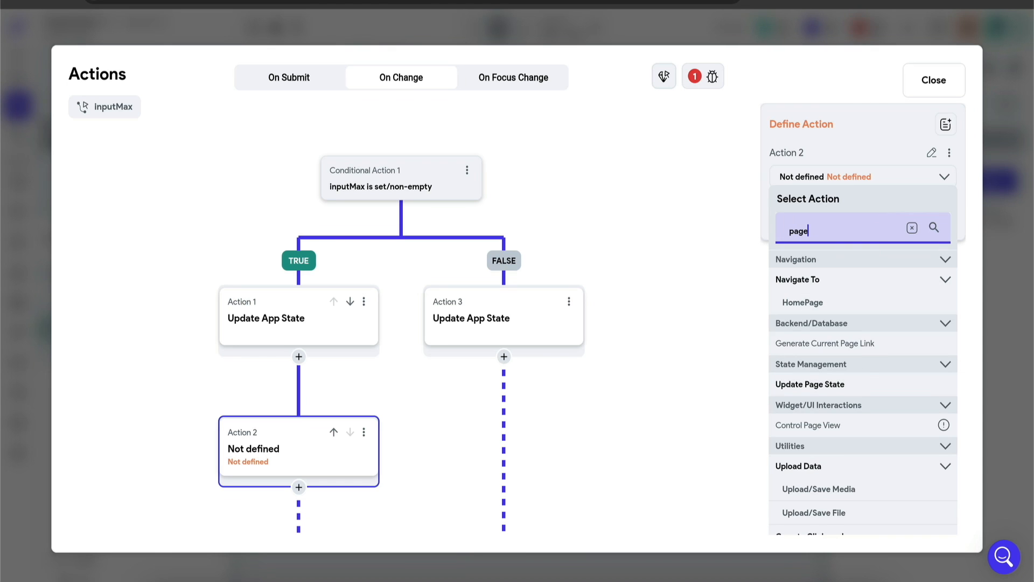
pyautogui.click(846, 387)
# Step: Add the maxValue field to the page state update and set its value to the inputMax widget state
pyautogui.click(856, 247)
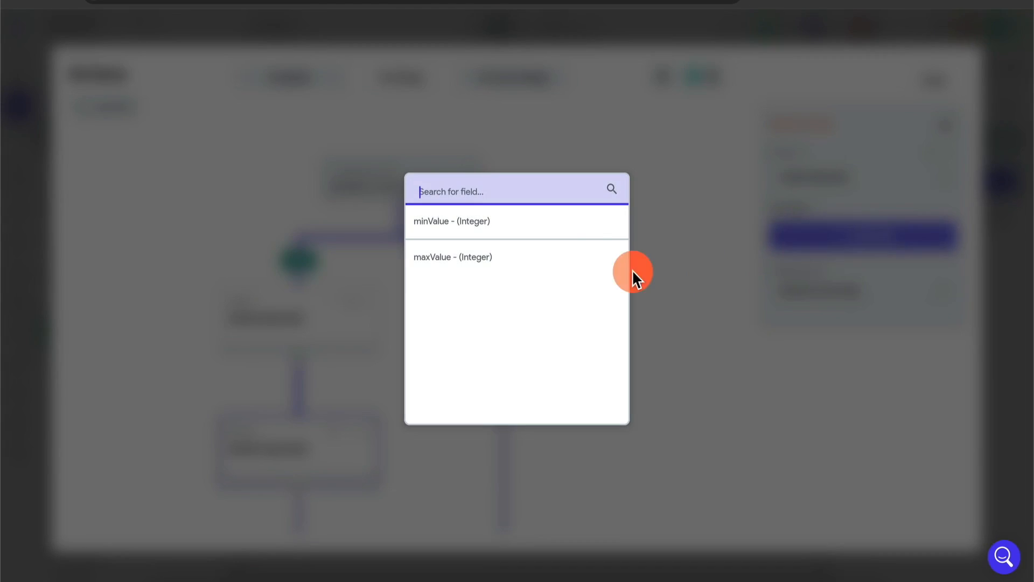
pyautogui.click(447, 219)
pyautogui.click(813, 303)
pyautogui.click(816, 294)
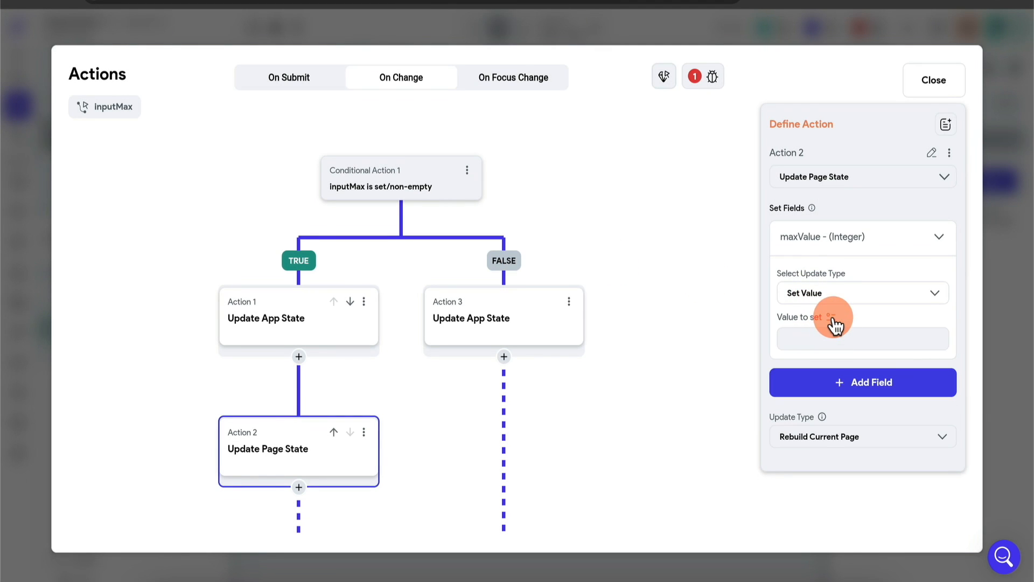
pyautogui.click(831, 318)
pyautogui.click(645, 500)
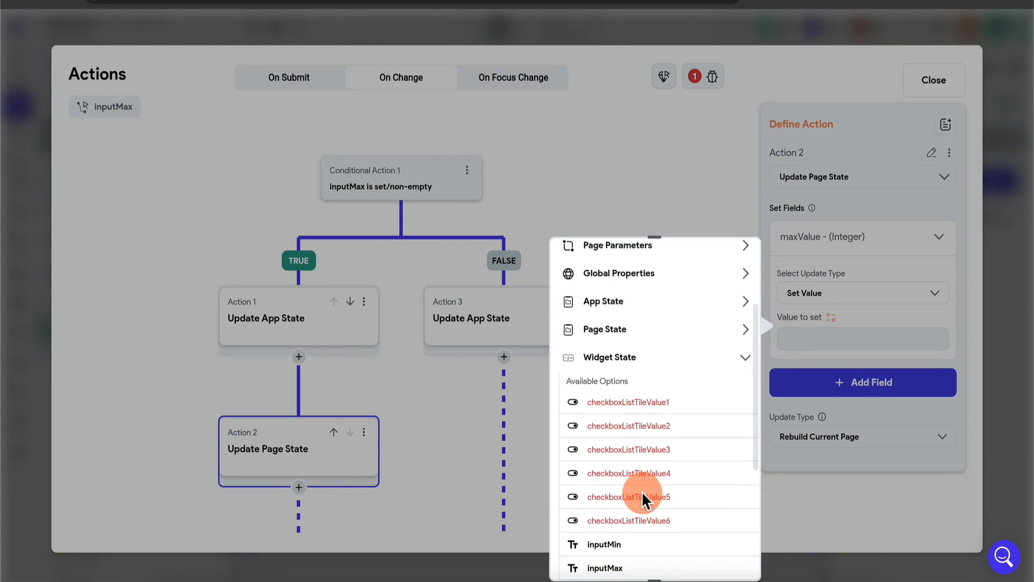
pyautogui.scroll(-3, 644, 502)
pyautogui.click(666, 434)
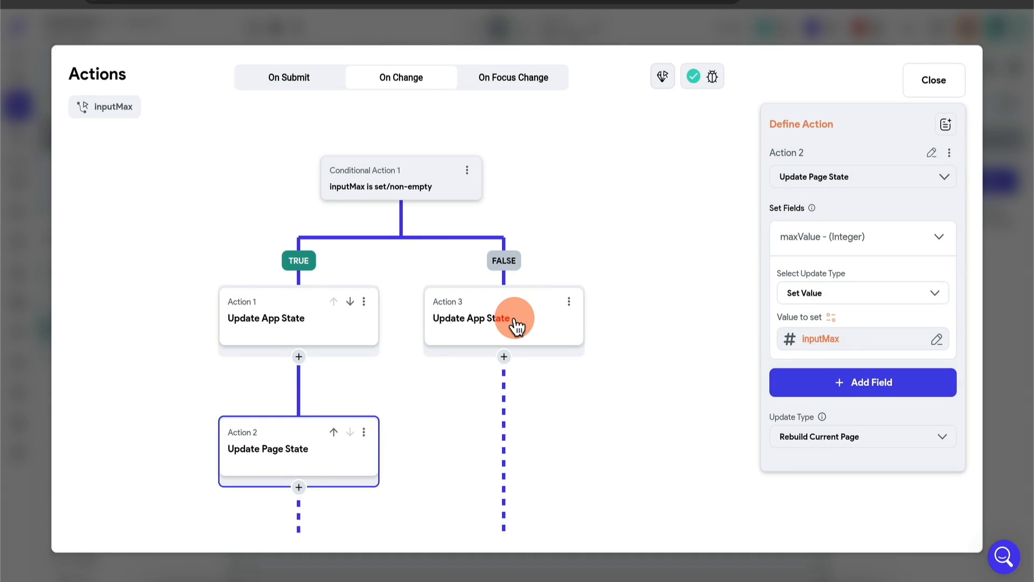
# Step: Replace inputMax with the page state maxValue as Text 2 of the FALSE branch's Combine Text value
pyautogui.click(539, 318)
pyautogui.click(849, 339)
pyautogui.click(633, 450)
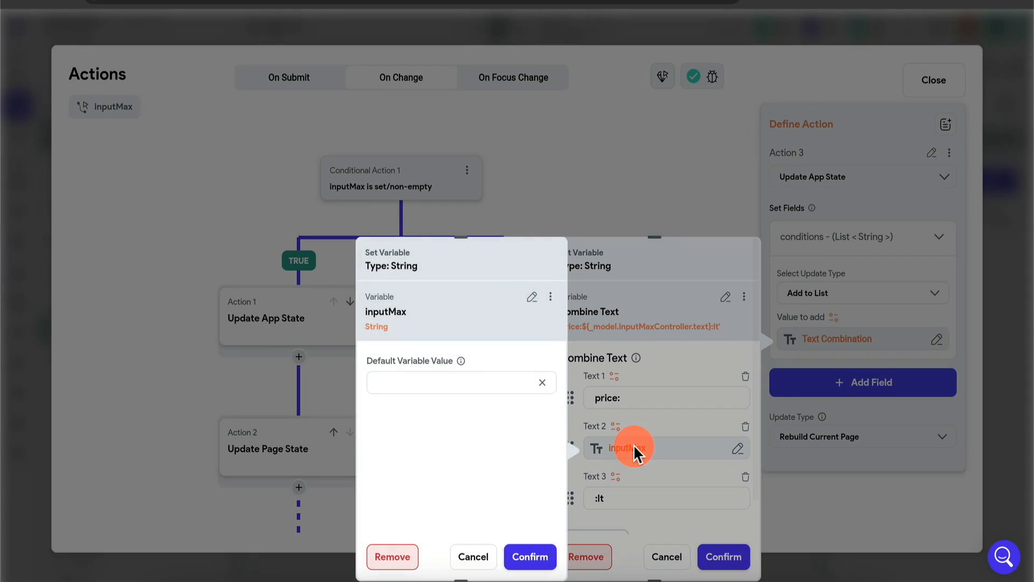
pyautogui.click(480, 296)
pyautogui.write('page')
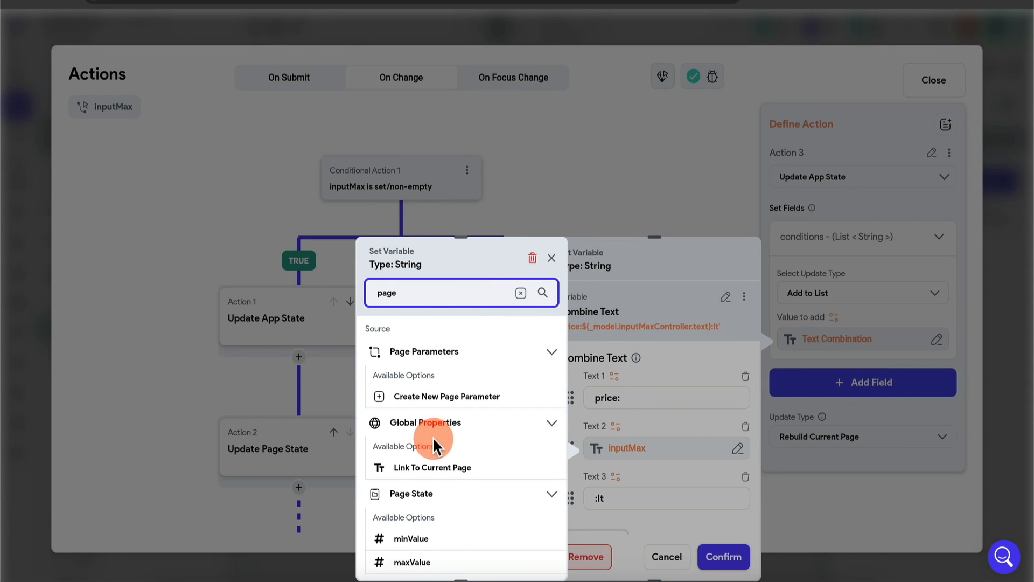
pyautogui.click(428, 562)
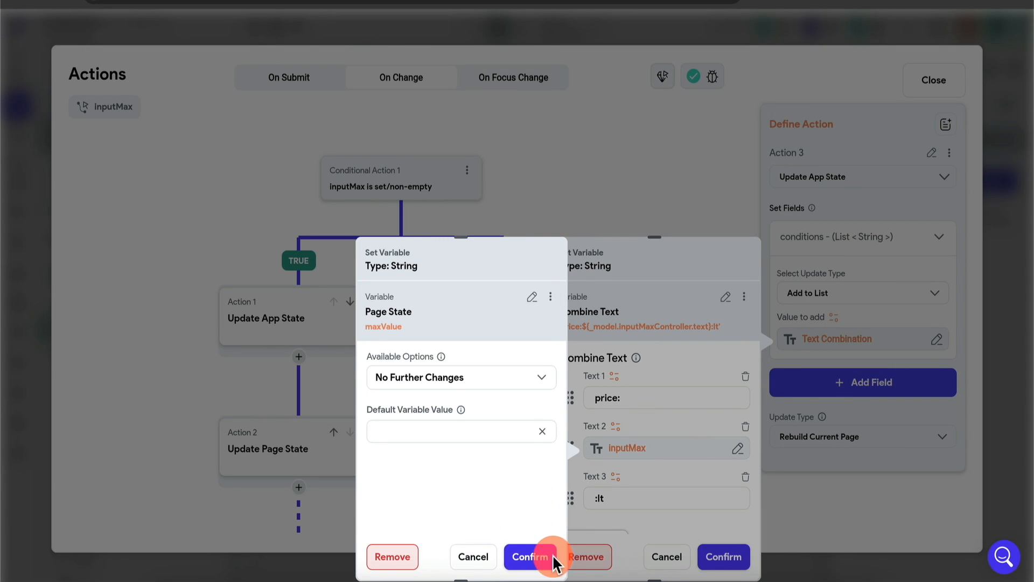
pyautogui.click(530, 556)
pyautogui.click(722, 556)
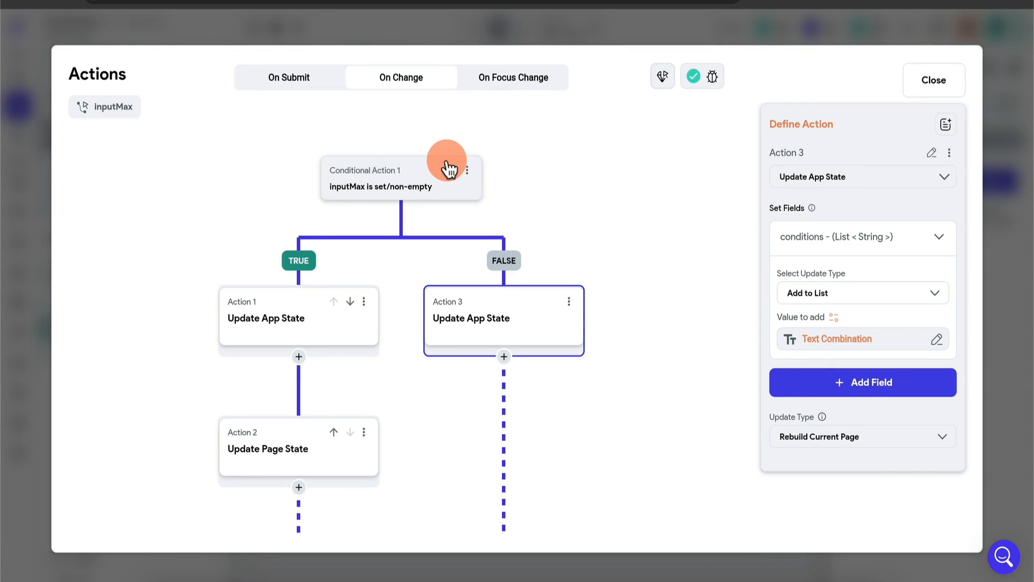
# Step: Copy the FALSE branch's Combine Text variable and set the conditions field's update type to Remove from List
pyautogui.click(273, 338)
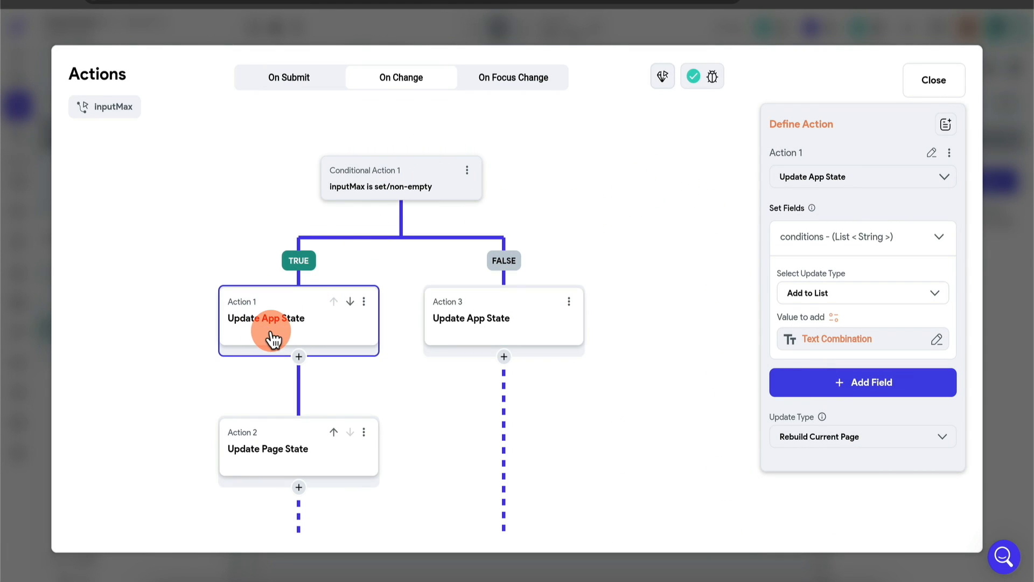
pyautogui.click(473, 316)
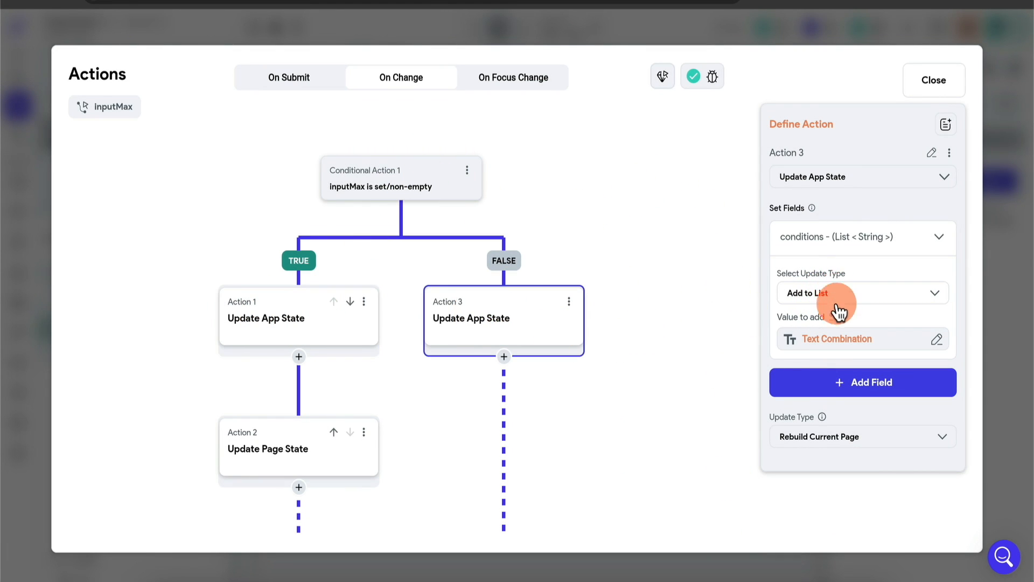
pyautogui.click(838, 338)
pyautogui.click(743, 296)
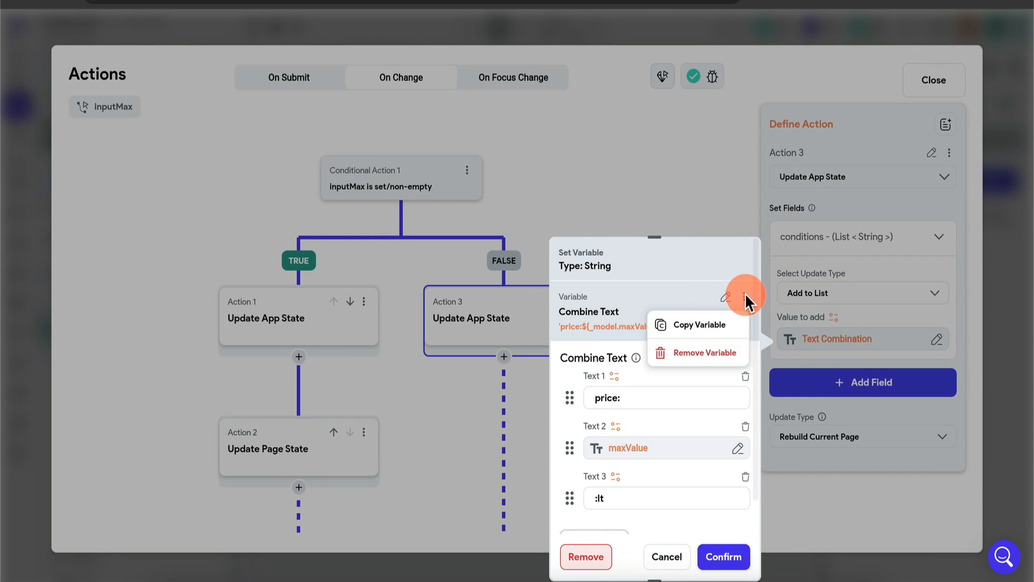
pyautogui.click(695, 325)
pyautogui.click(841, 295)
pyautogui.click(834, 358)
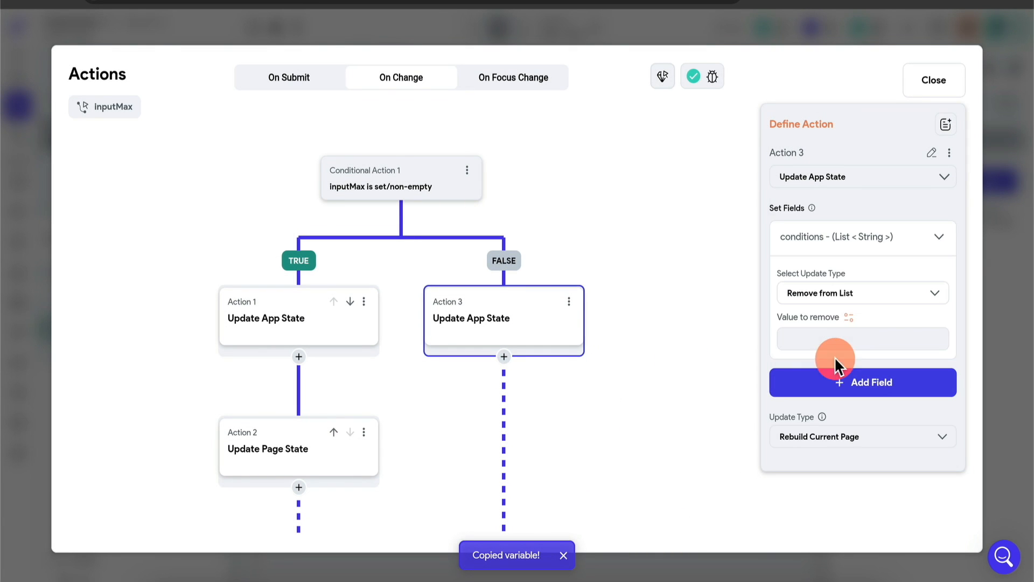
# Step: Paste the copied Combine Text variable as the value to remove from the conditions list and confirm it
pyautogui.click(849, 317)
pyautogui.click(728, 257)
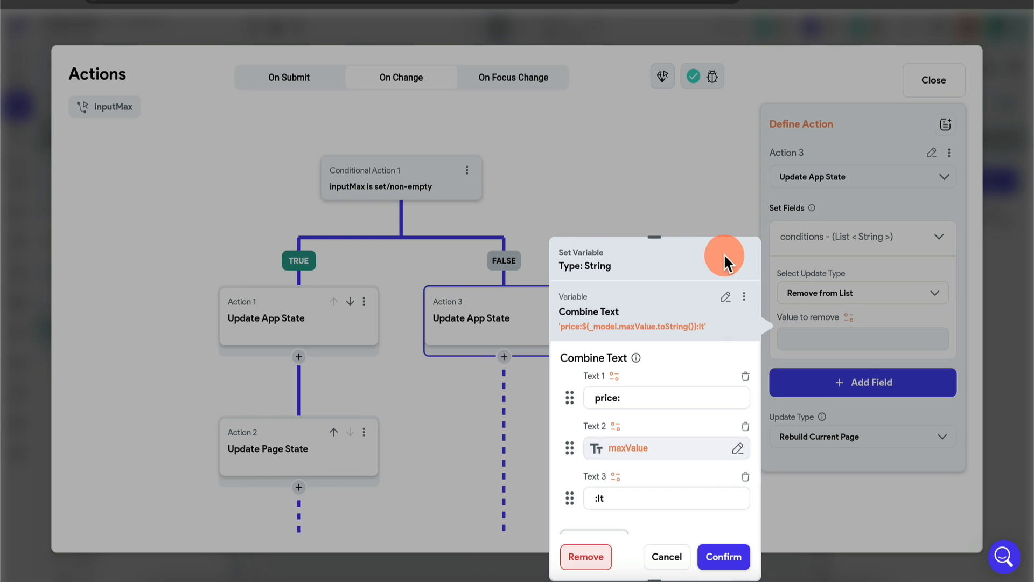
pyautogui.click(719, 554)
pyautogui.click(676, 450)
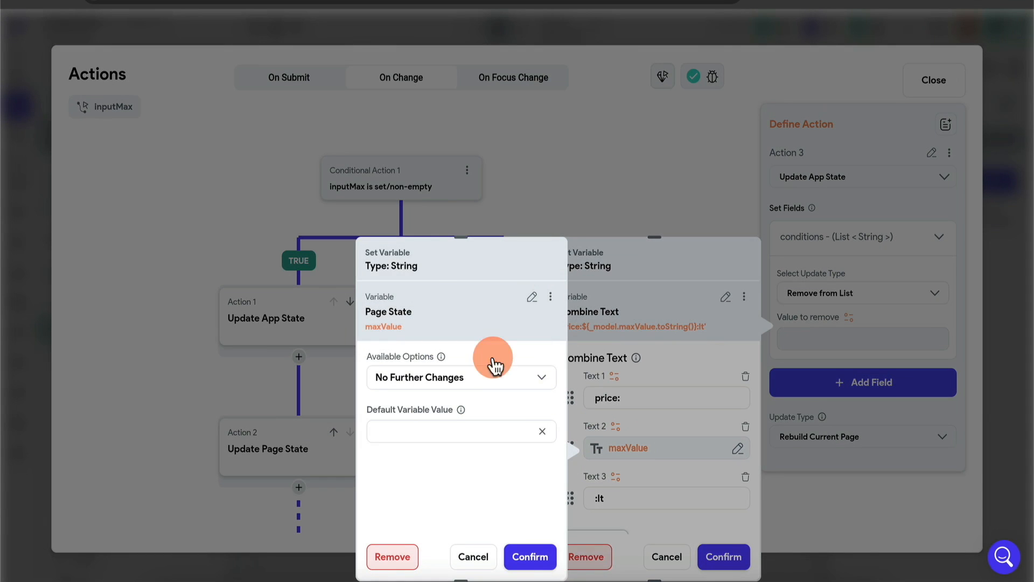
pyautogui.click(530, 556)
pyautogui.click(724, 557)
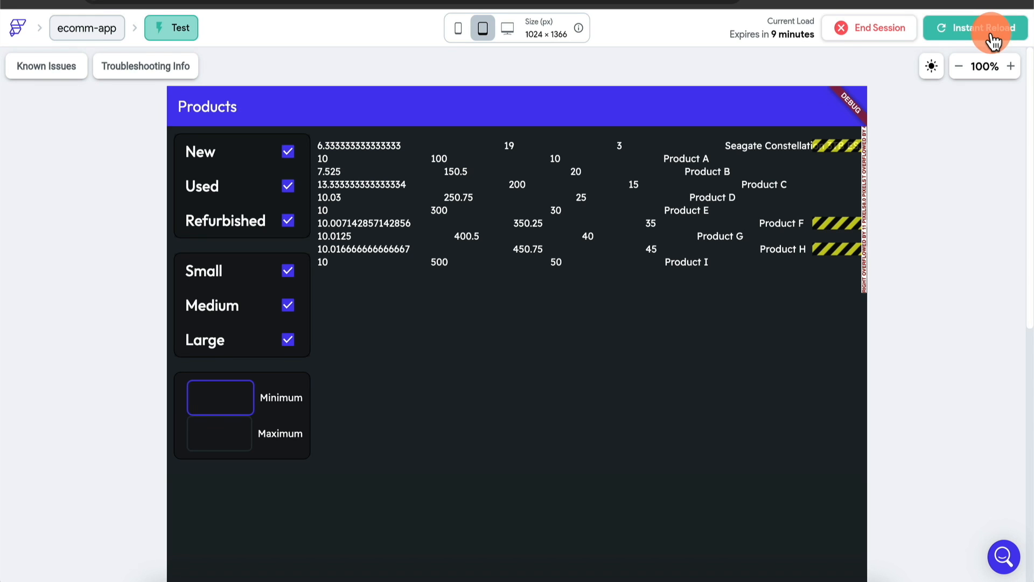
# Step: Reload the test session and filter the products by a minimum price of 300 and a maximum of 450
pyautogui.click(992, 41)
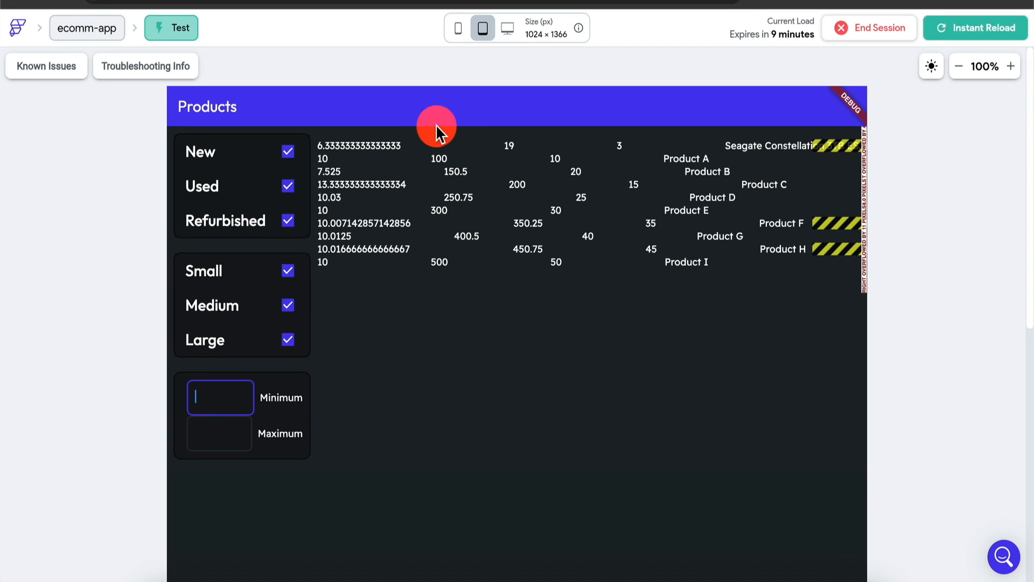
pyautogui.write('300')
pyautogui.click(360, 133)
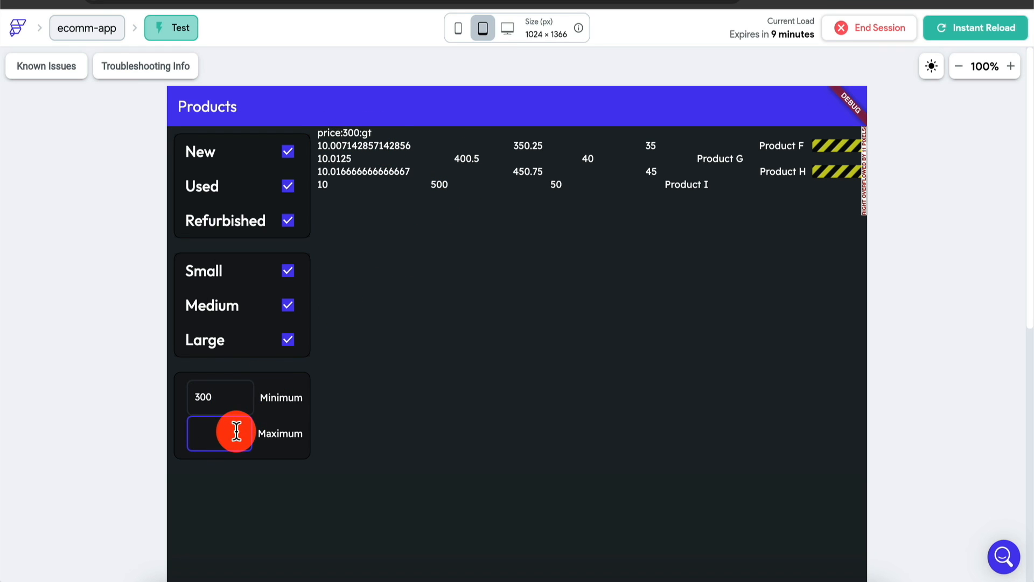
pyautogui.write('450')
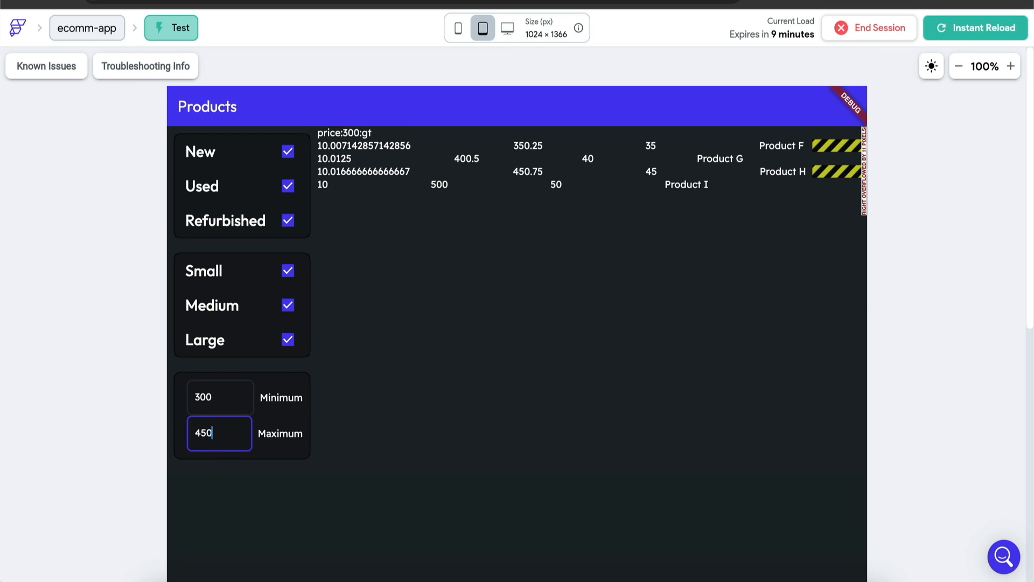
pyautogui.click(473, 157)
# Step: Clear the maximum and minimum price fields to check that their filter conditions are removed
pyautogui.click(249, 423)
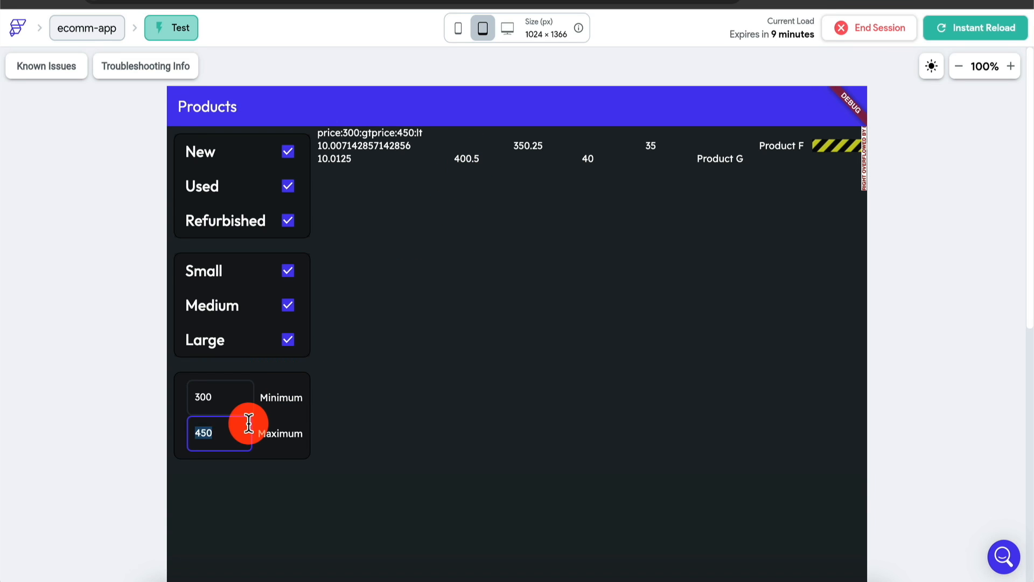
pyautogui.press('BackSpace')
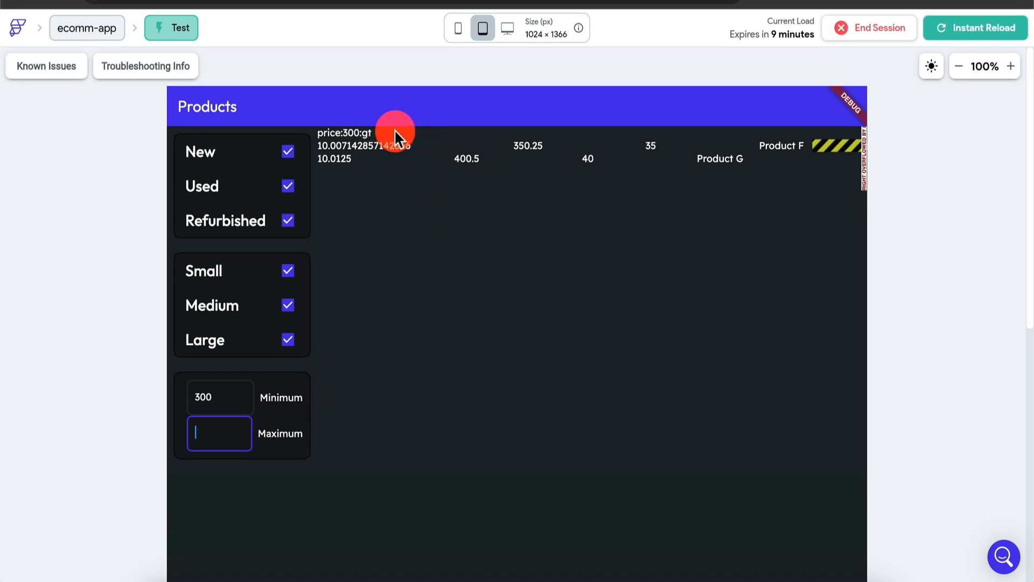
pyautogui.doubleClick(237, 397)
pyautogui.press('BackSpace')
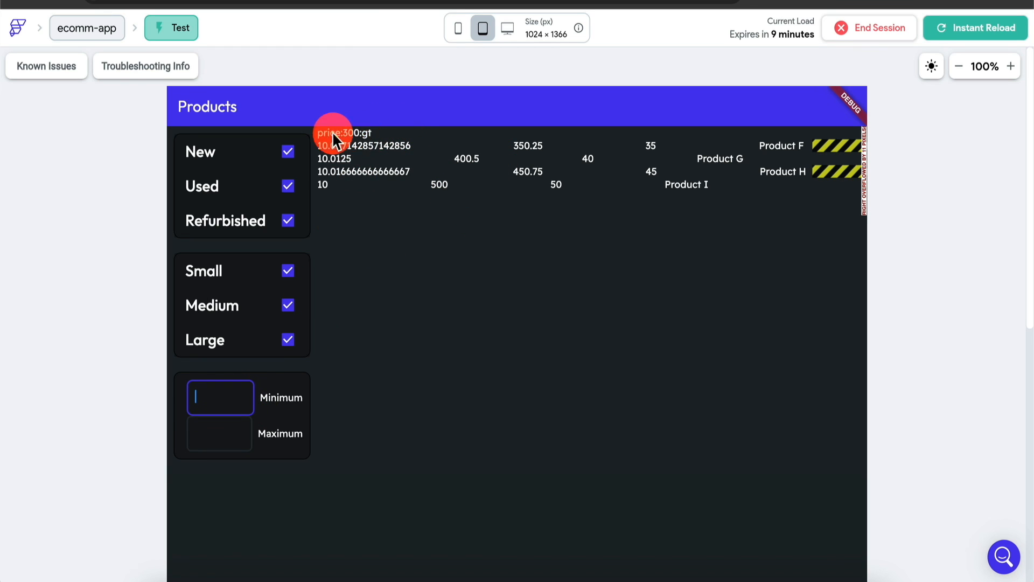
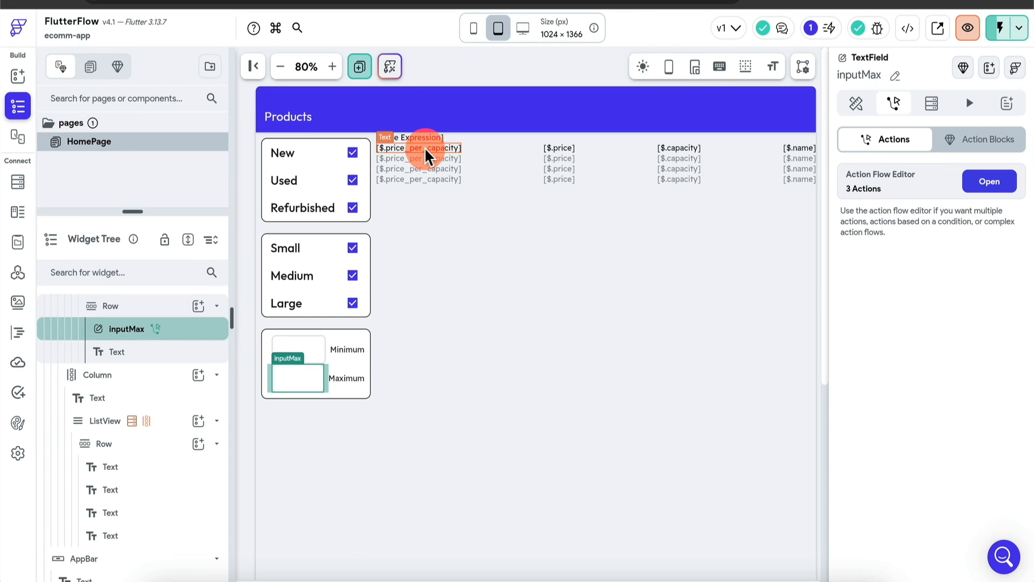
# Step: Add a Row to the Column holding the product ListView and move the Code Expression text above that Row
pyautogui.scroll(10, 146, 361)
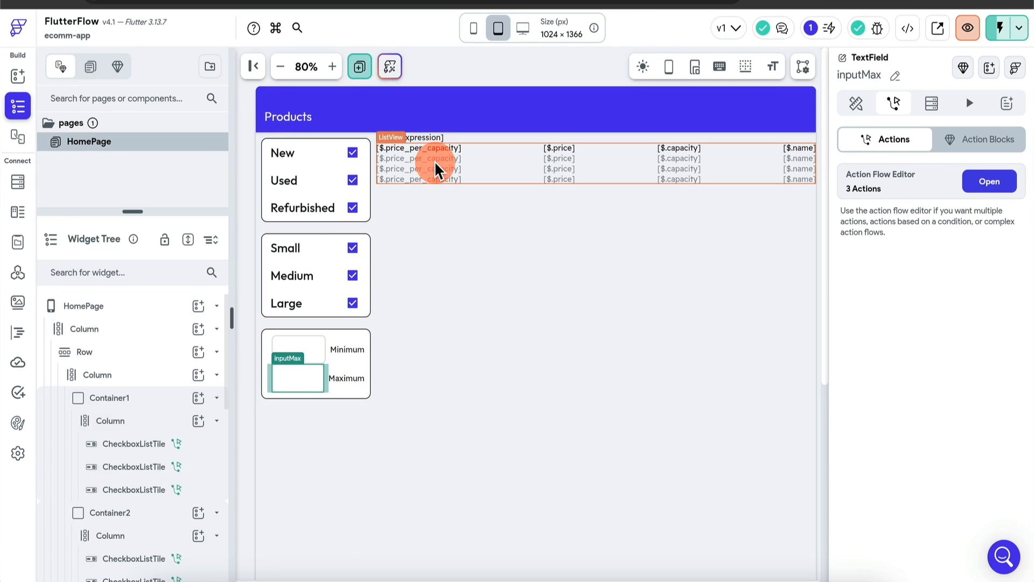
pyautogui.click(434, 164)
pyautogui.click(145, 436)
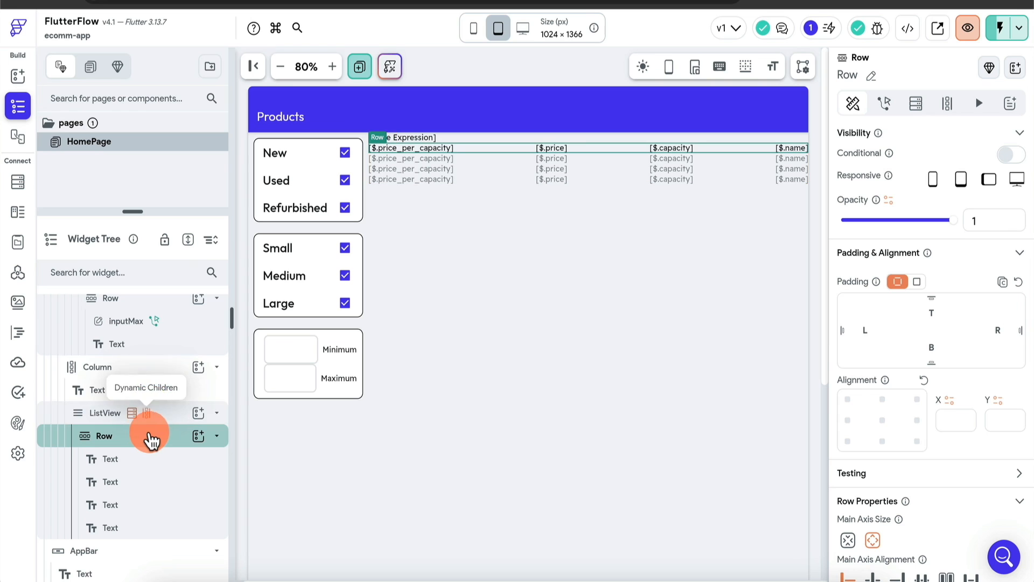
pyautogui.click(198, 369)
pyautogui.write('row')
pyautogui.click(267, 342)
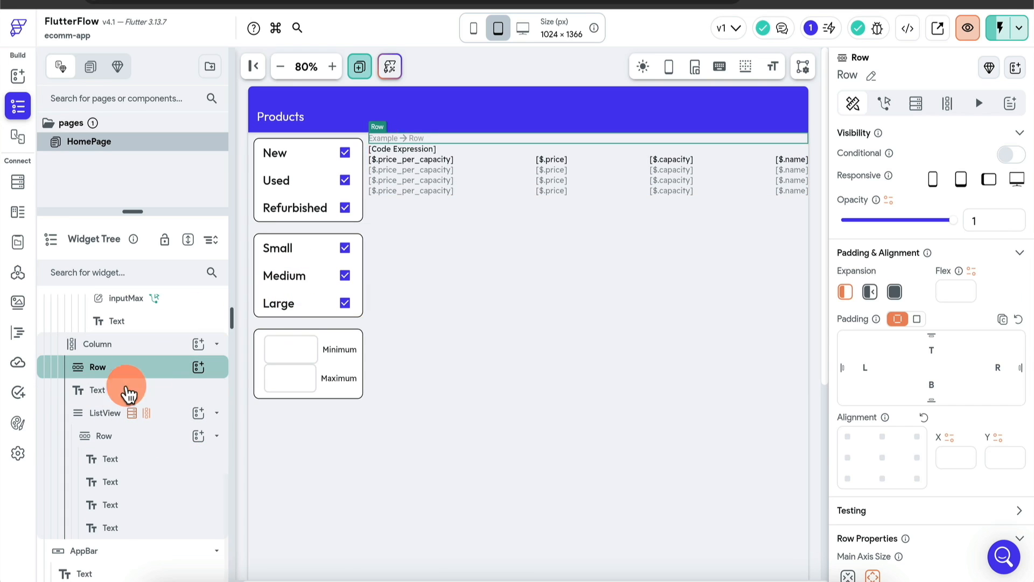
pyautogui.click(128, 392)
pyautogui.moveTo(128, 392); pyautogui.dragTo(162, 342)
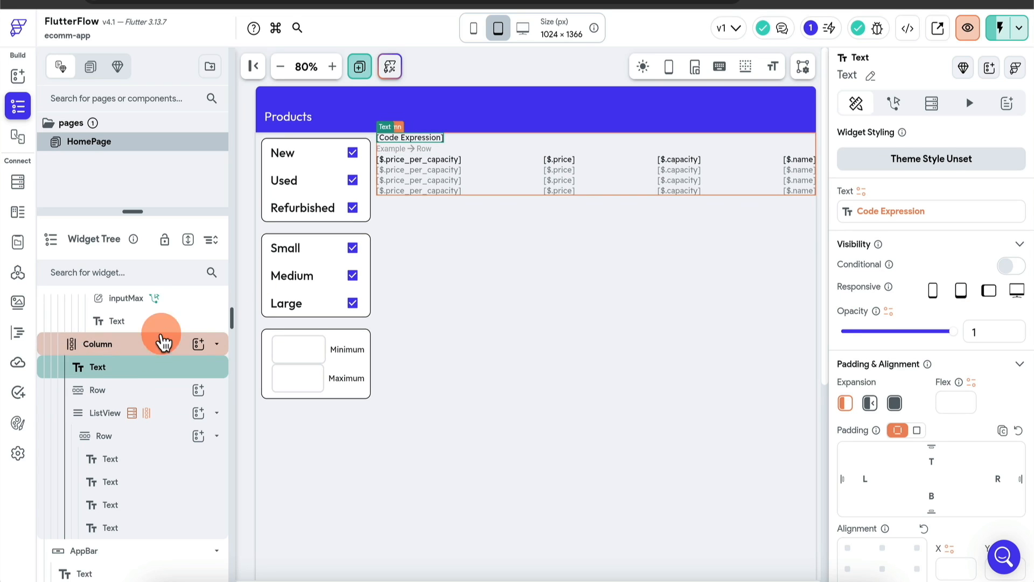
# Step: Add a Text widget to the new Row above the product ListView and duplicate it three times
pyautogui.click(426, 143)
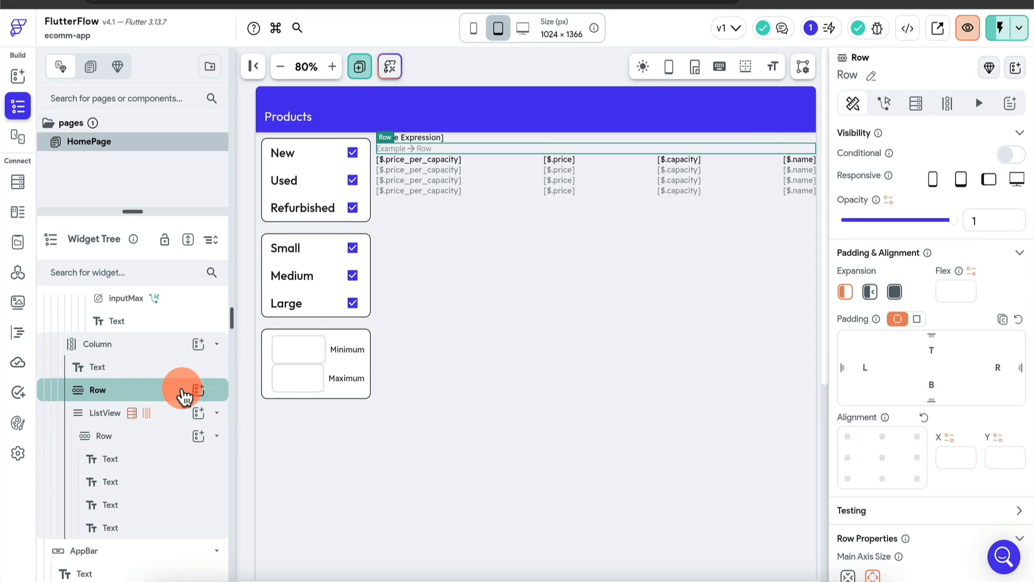
pyautogui.click(198, 389)
pyautogui.click(270, 345)
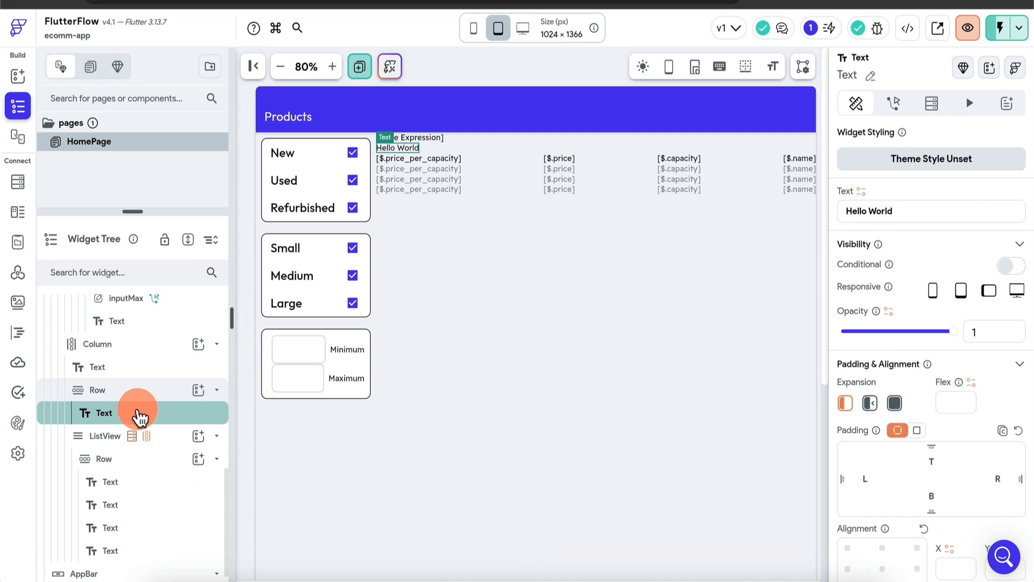
pyautogui.hotkey('ctrl', 'd')
pyautogui.hotkey('ctrl', 'd')
pyautogui.hotkey('ctrl', 'd')
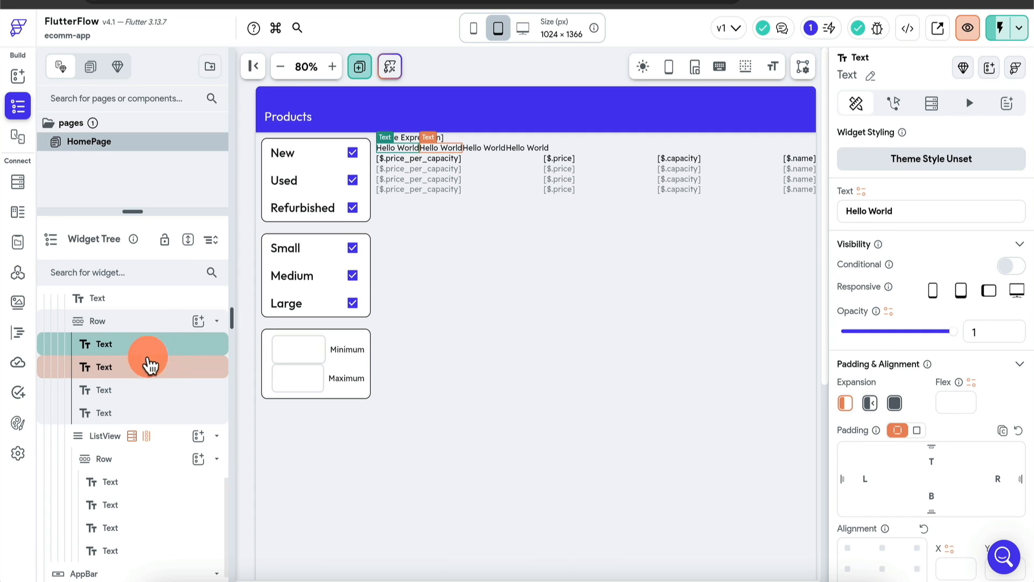
# Step: Set the right padding of each of the four Text widgets in the header Row to 150
pyautogui.click(154, 321)
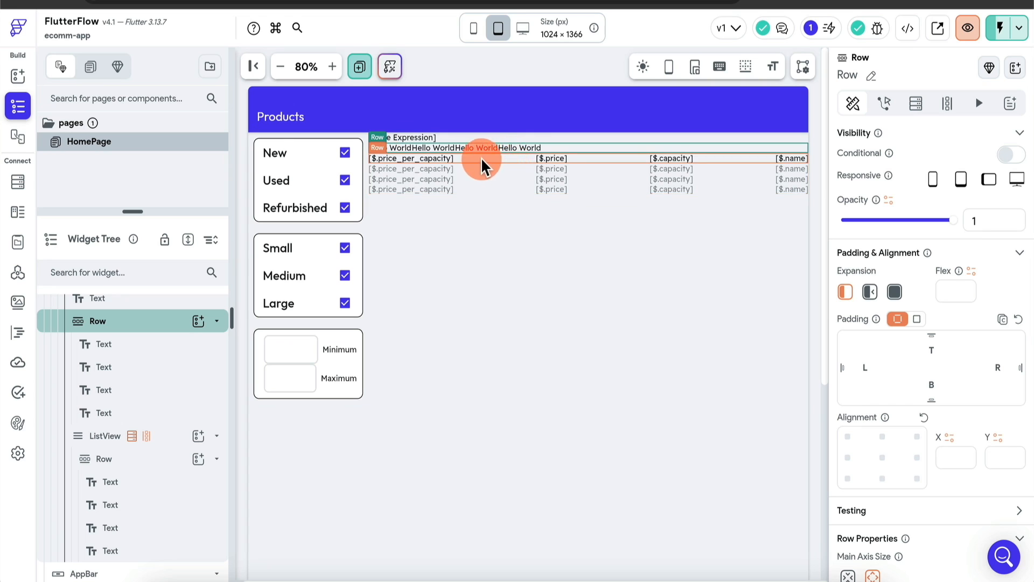
pyautogui.click(444, 158)
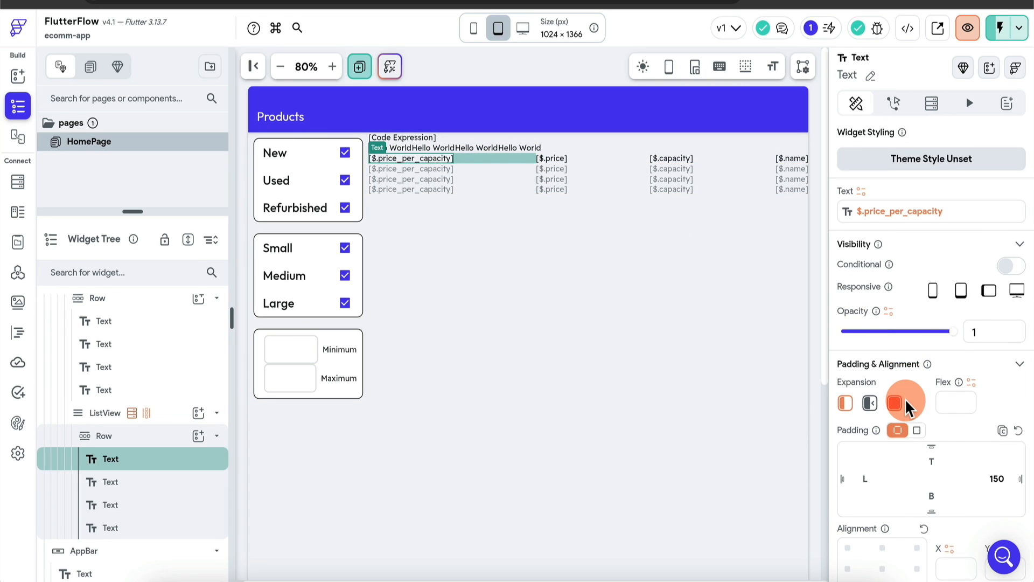
pyautogui.click(59, 322)
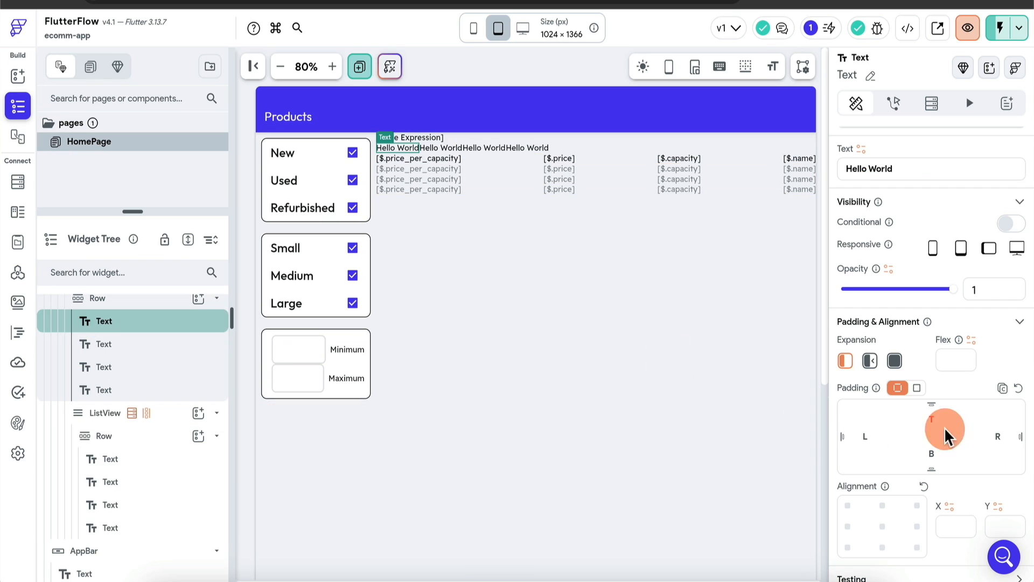
pyautogui.click(998, 438)
pyautogui.write('150')
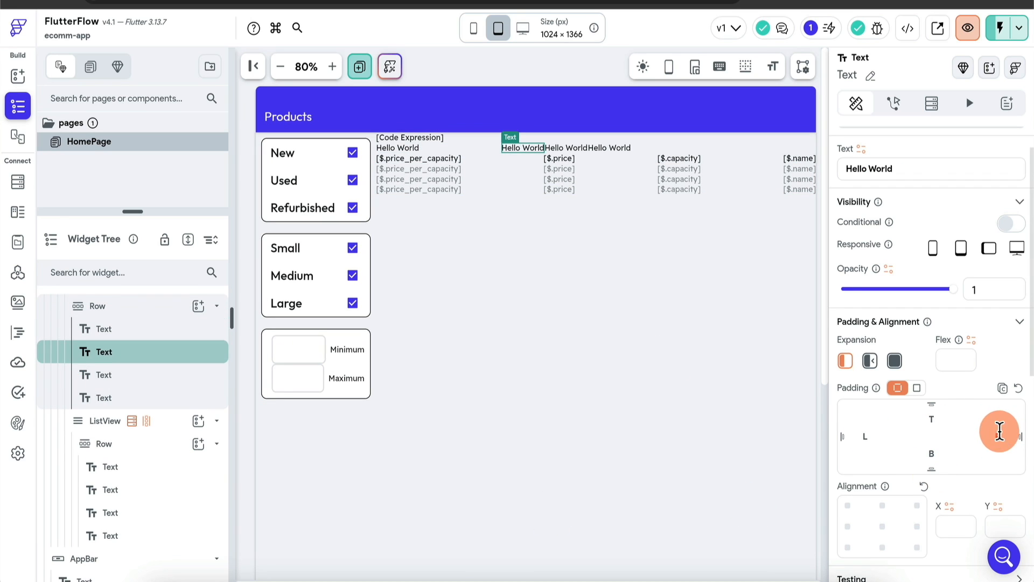
pyautogui.click(1000, 436)
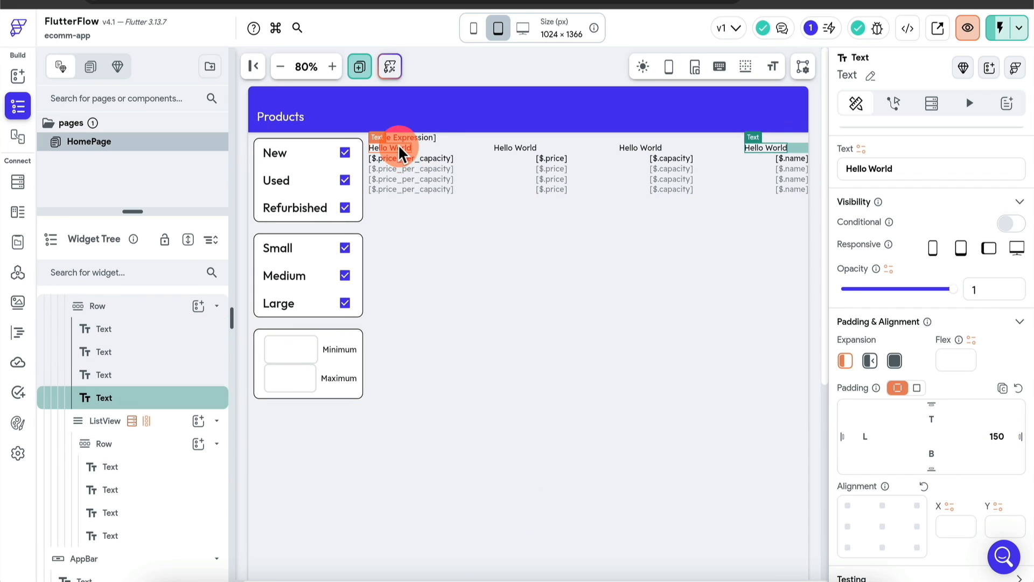
# Step: Label the four header texts $/GB, Price, Capacity and Name, and reload the test session
pyautogui.click(398, 147)
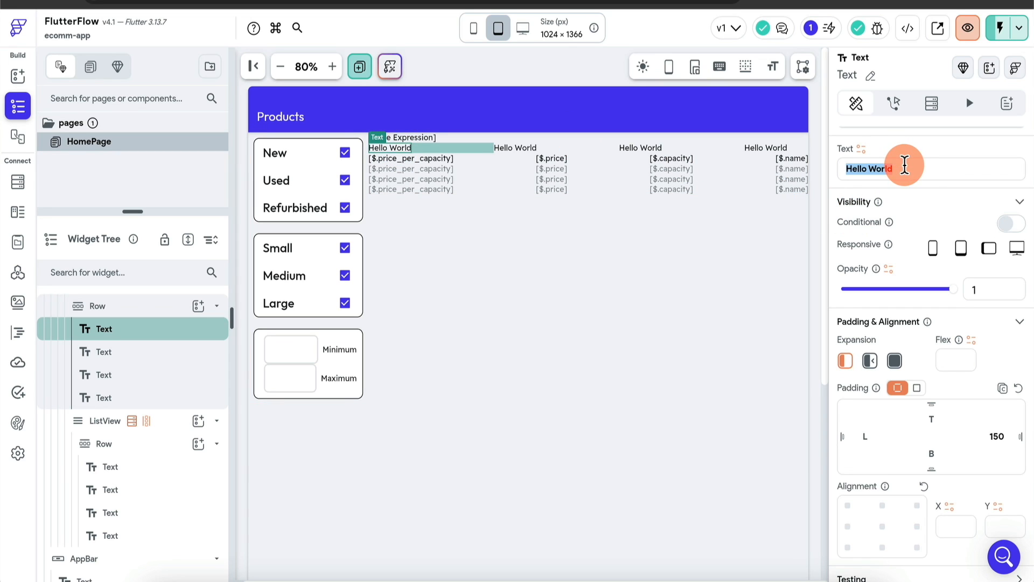
pyautogui.write('$/GB')
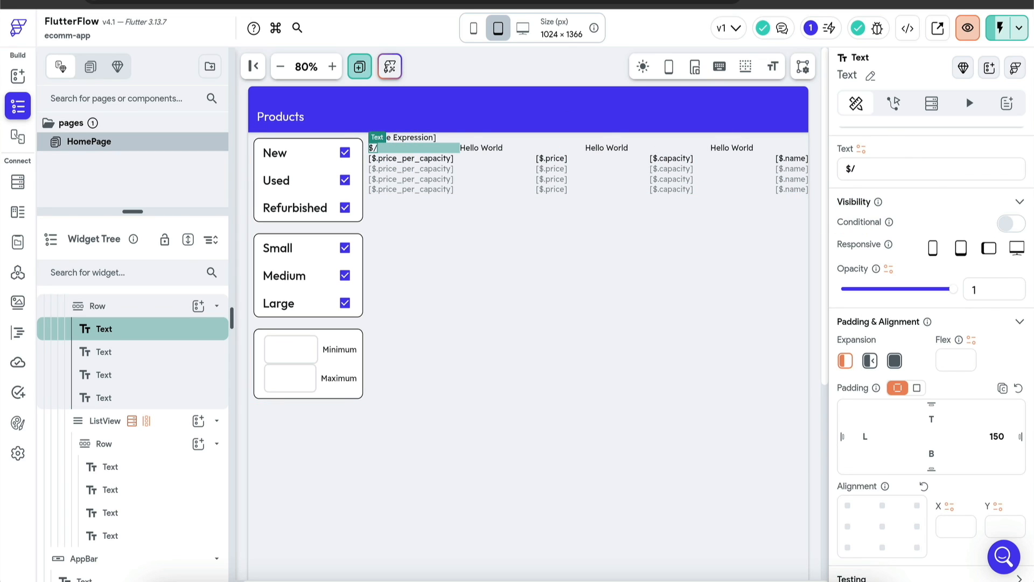
pyautogui.click(494, 157)
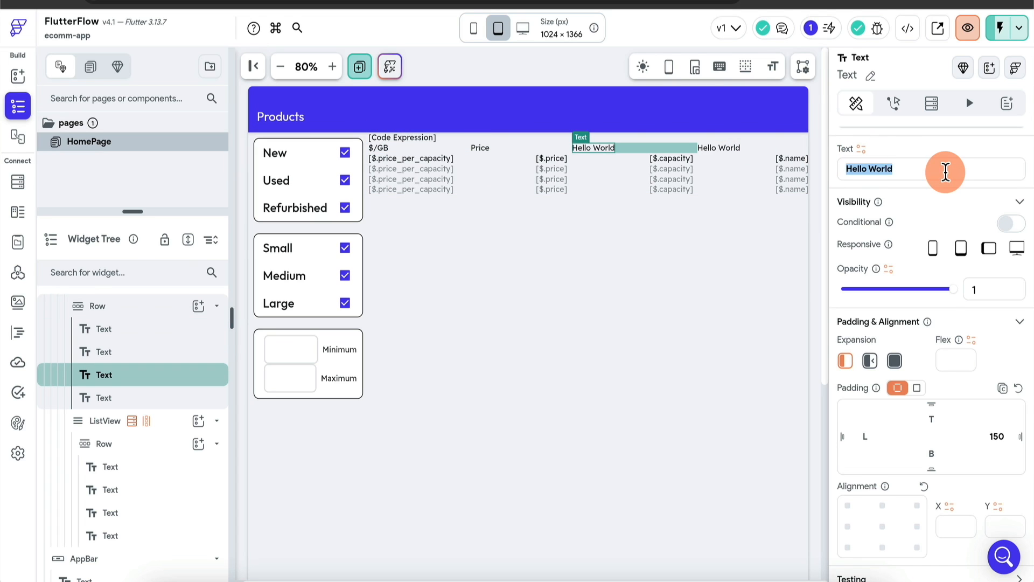
pyautogui.write('Capacity')
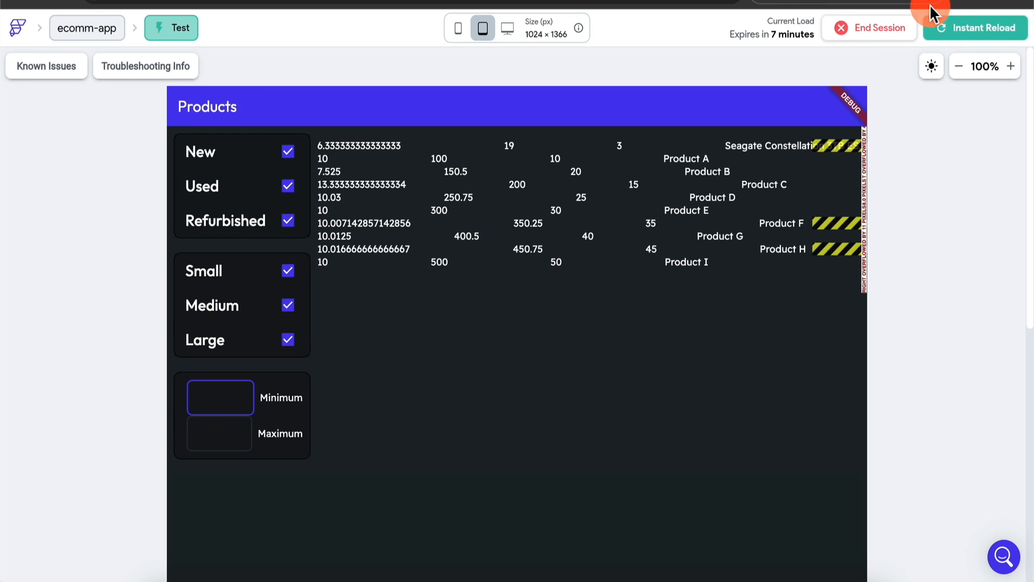
pyautogui.click(969, 30)
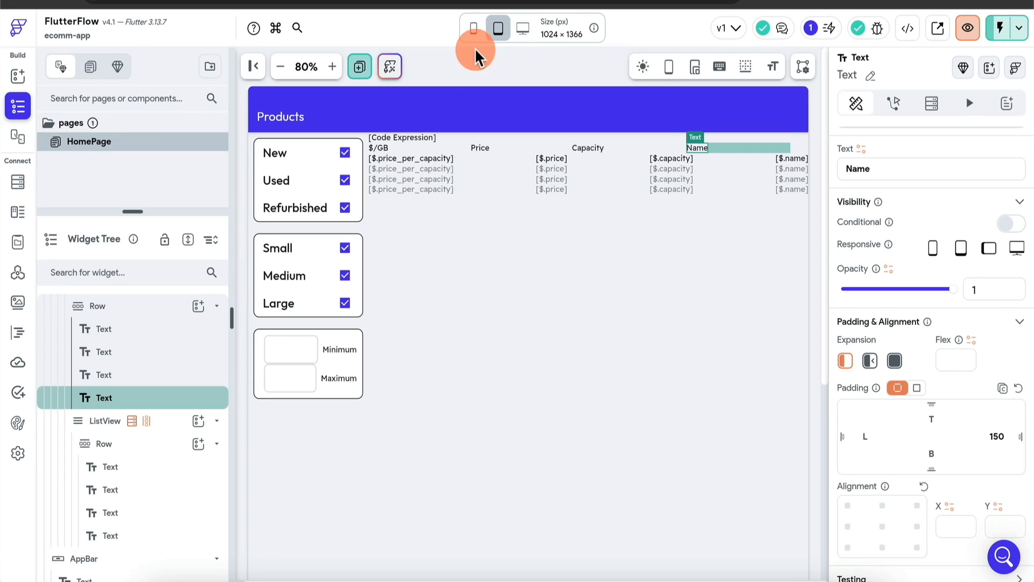
# Step: Copy the productItem JSON Path variable from the $.price_per_capacity text in the product list
pyautogui.click(398, 159)
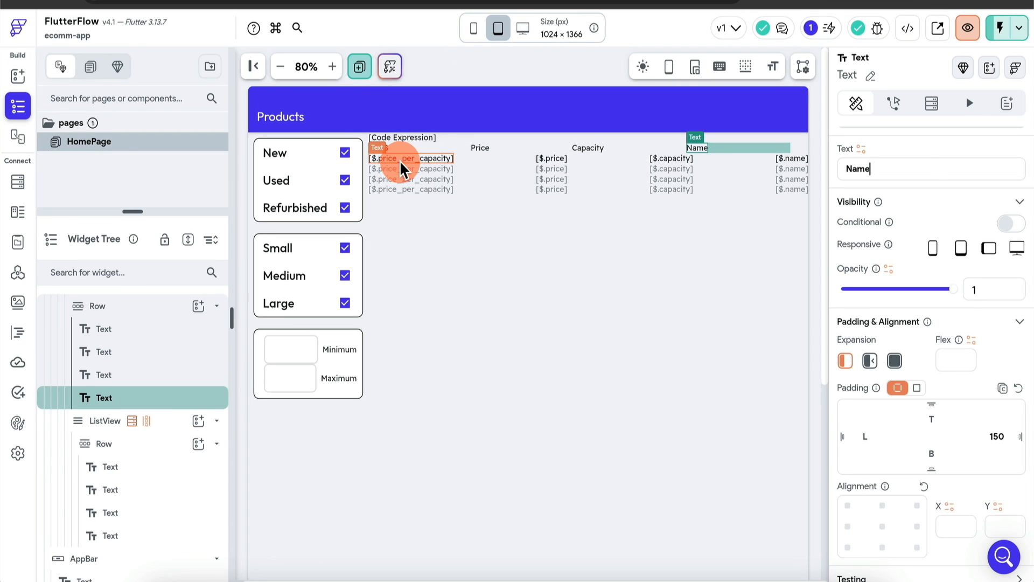
pyautogui.click(914, 172)
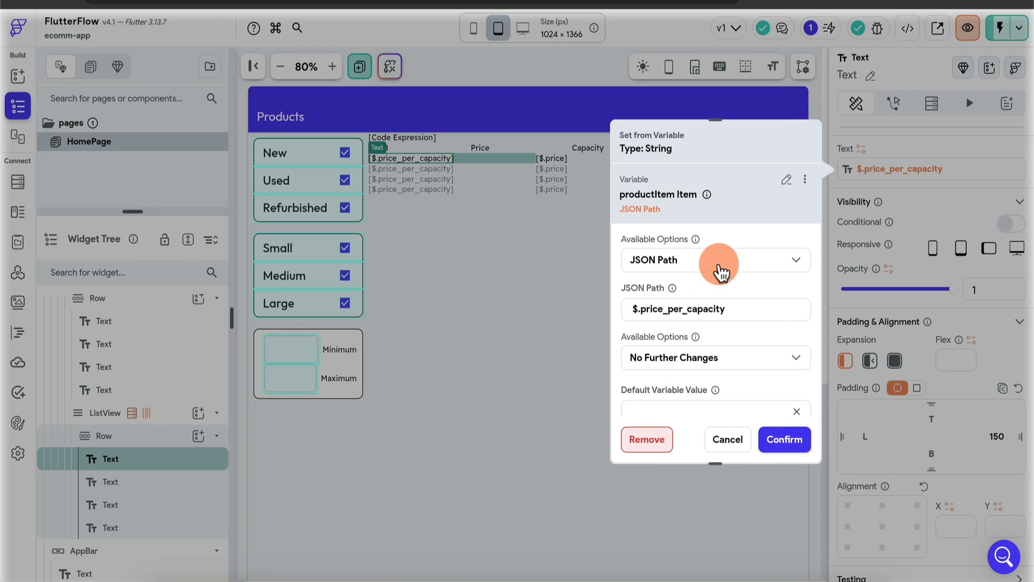
pyautogui.click(804, 180)
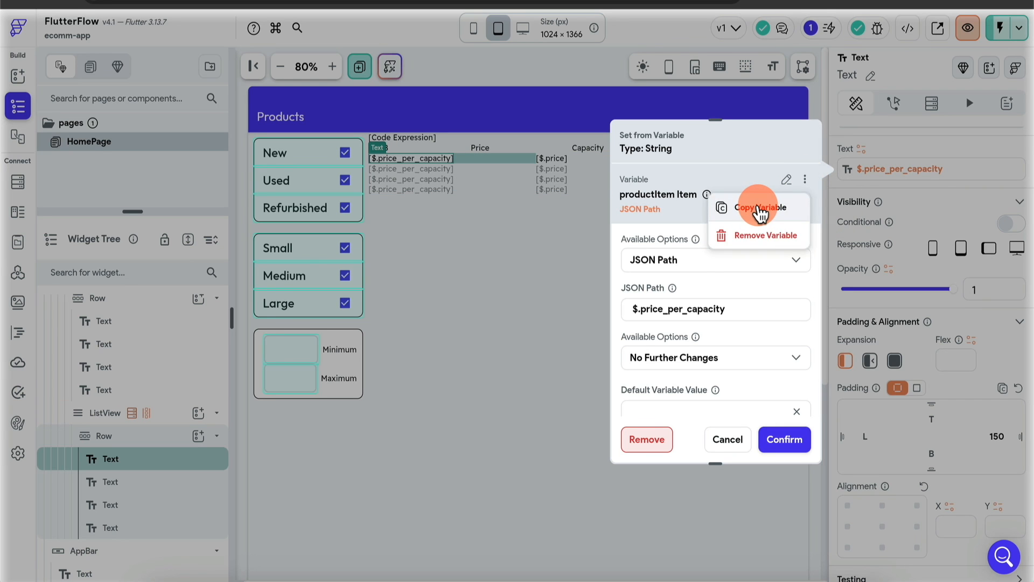
pyautogui.click(760, 211)
pyautogui.click(898, 172)
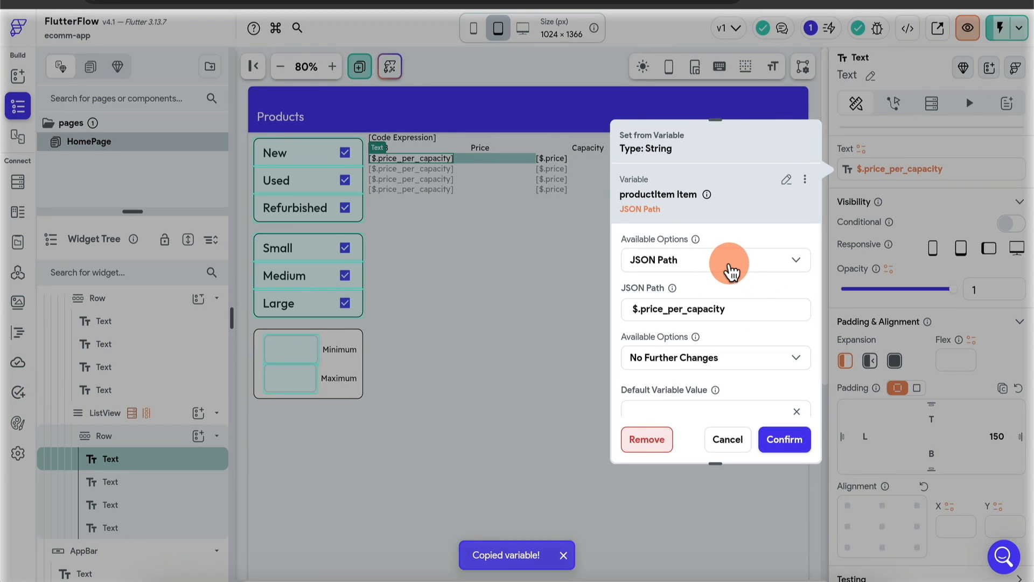
# Step: Replace the price-per-capacity text's variable with a Code Expression and add a String argument to it
pyautogui.click(788, 183)
pyautogui.write('code')
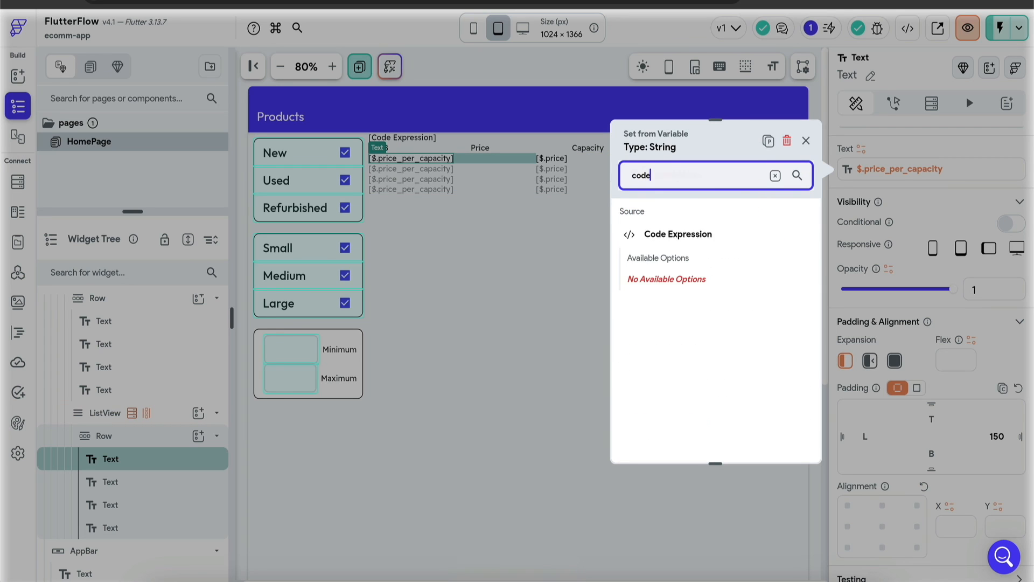
pyautogui.click(694, 234)
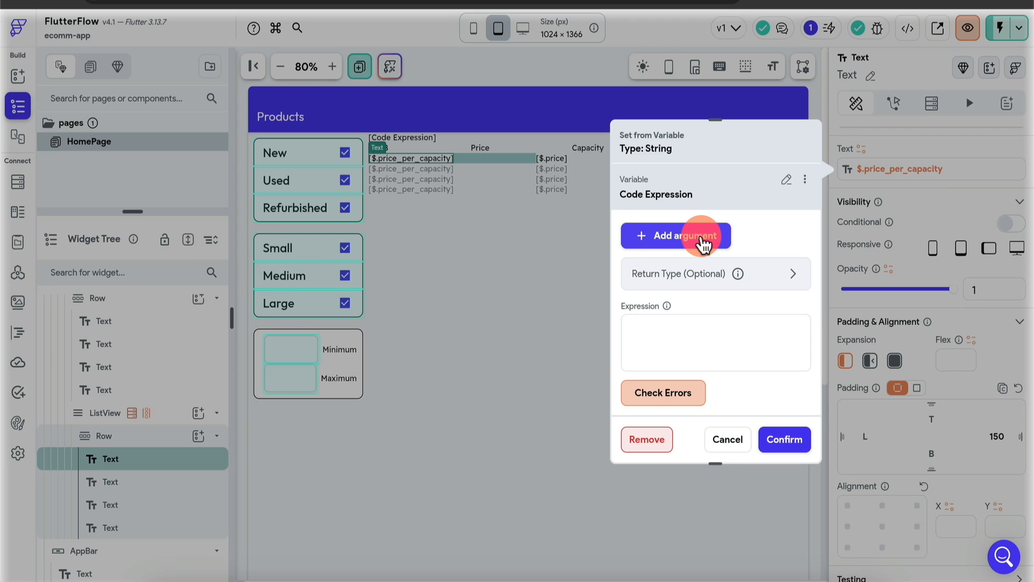
pyautogui.click(703, 243)
pyautogui.write('code')
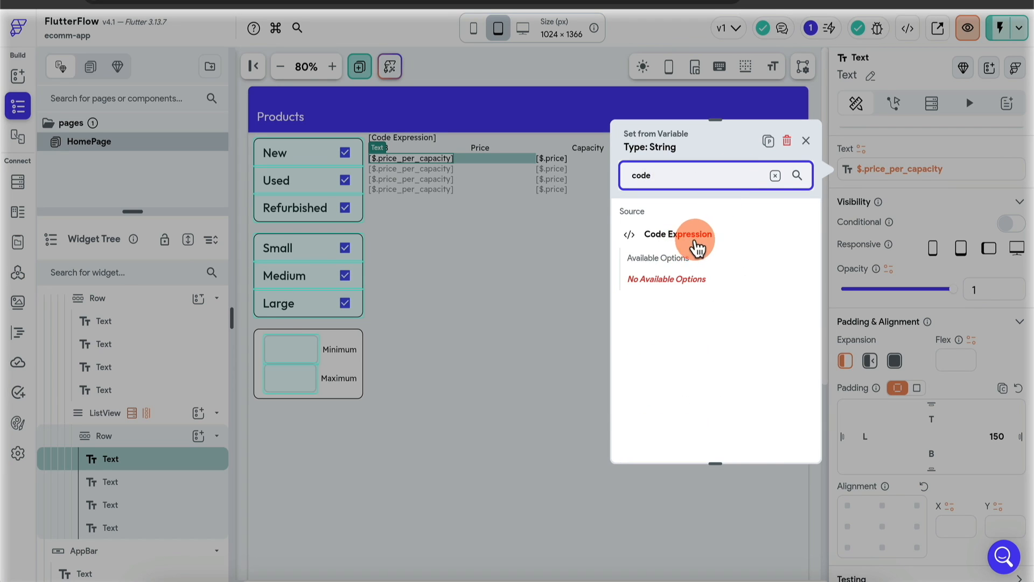
pyautogui.click(695, 241)
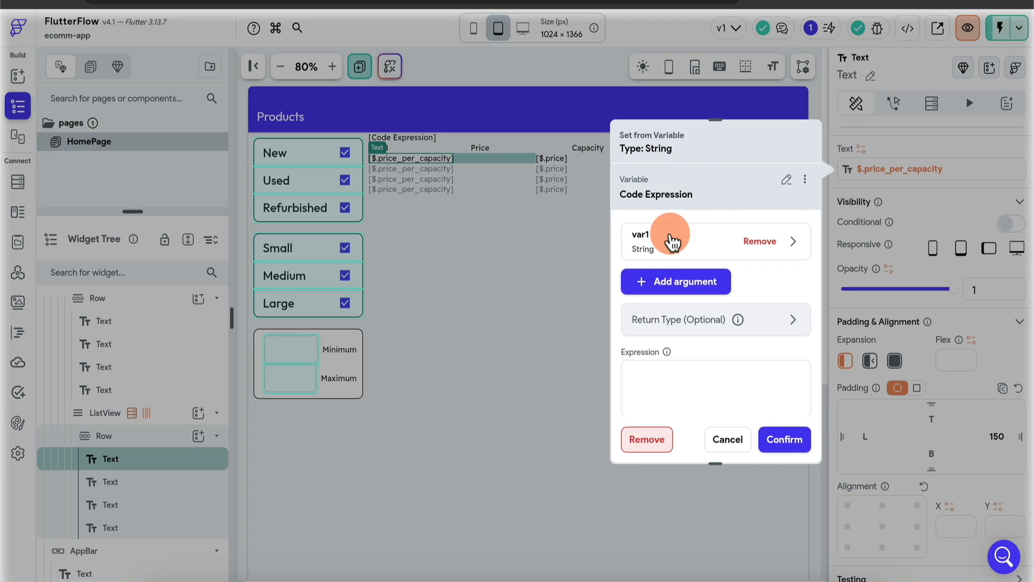
pyautogui.click(701, 249)
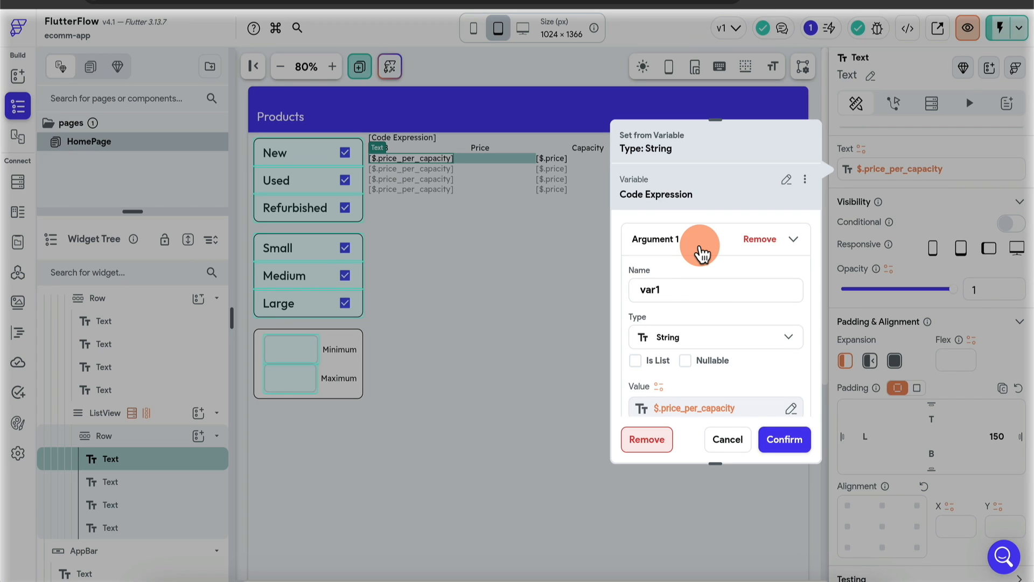
# Step: Paste the copied $.price_per_capacity variable as the value of argument var1 and confirm it
pyautogui.scroll(-1, 695, 350)
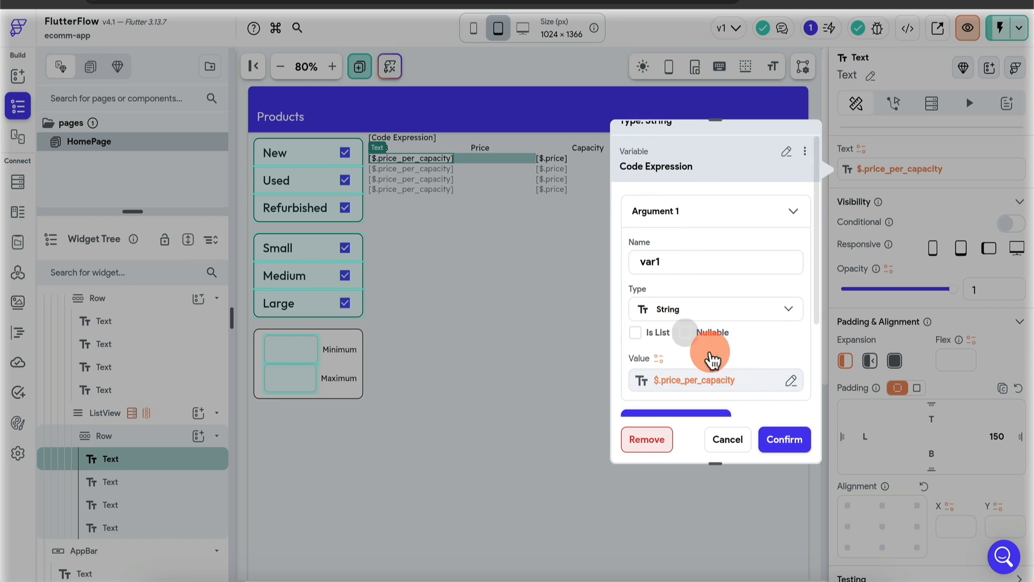
pyautogui.click(743, 385)
pyautogui.click(664, 225)
pyautogui.click(578, 189)
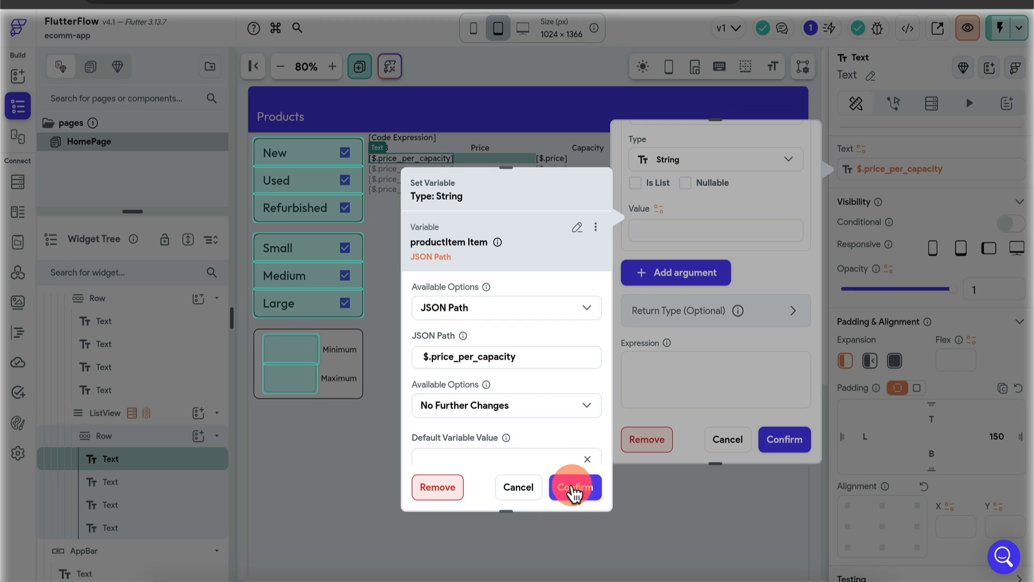
pyautogui.click(576, 488)
# Step: Enter double.tryParse(var1) as the Code Expression's expression
pyautogui.click(688, 371)
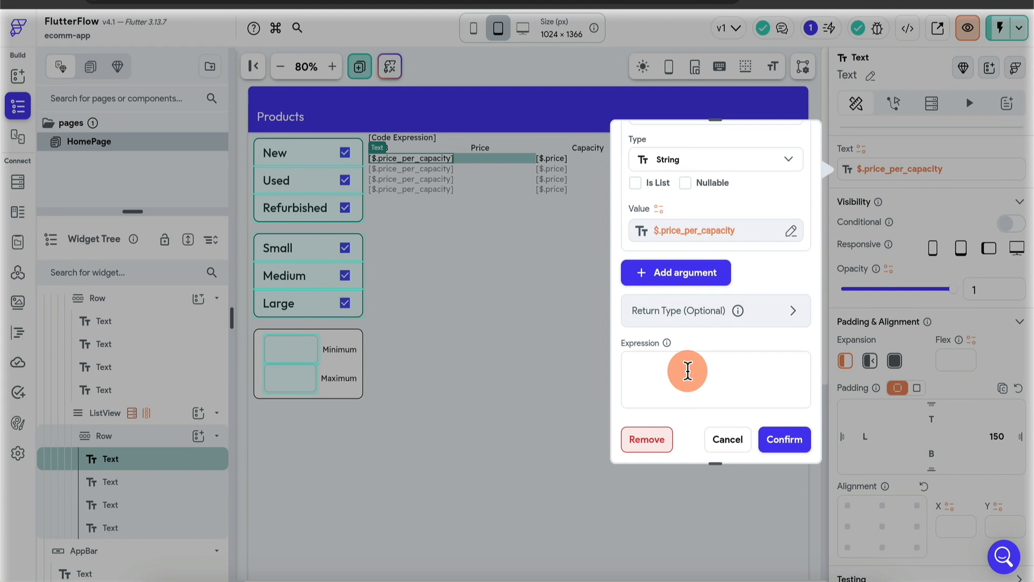
pyautogui.scroll(1, 727, 203)
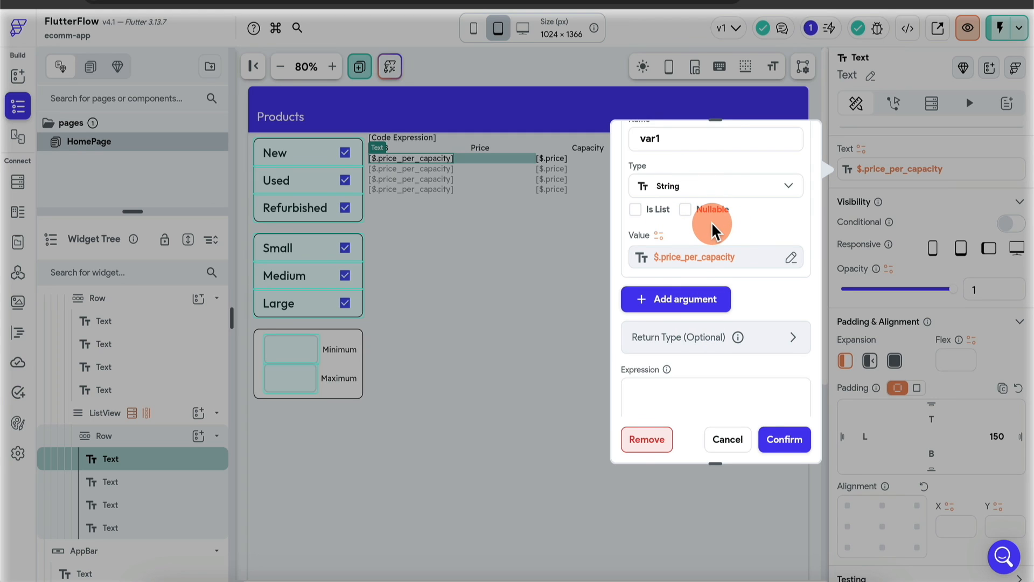
pyautogui.click(686, 396)
pyautogui.hotkey('ctrl', 'v')
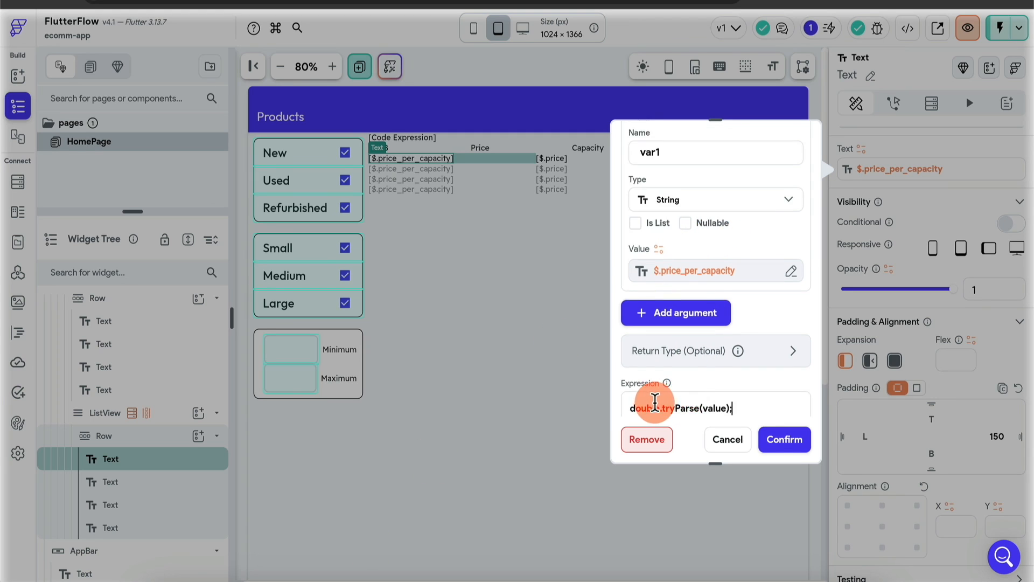
pyautogui.scroll(-2, 673, 402)
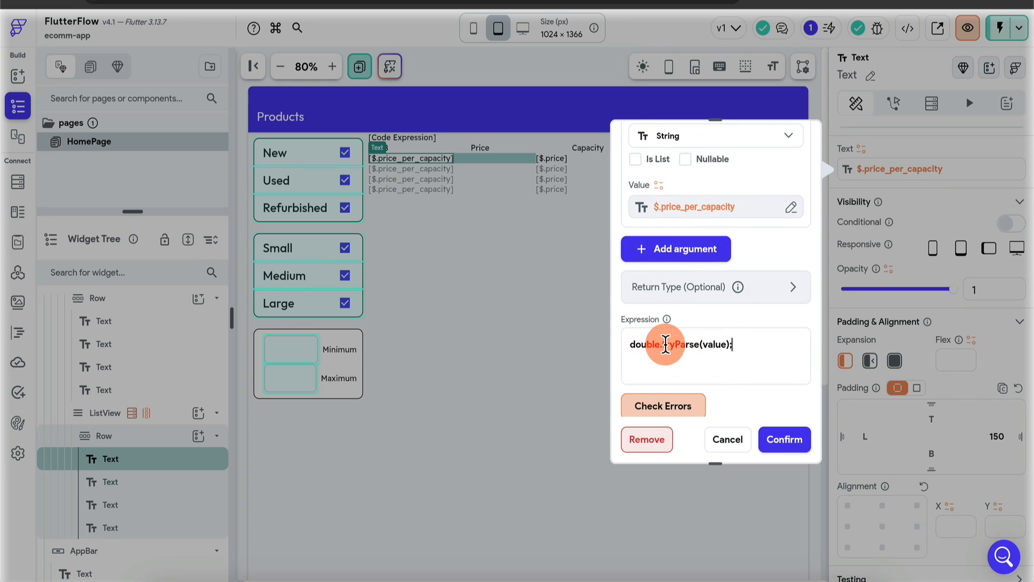
pyautogui.doubleClick(715, 345)
pyautogui.scroll(3, 750, 345)
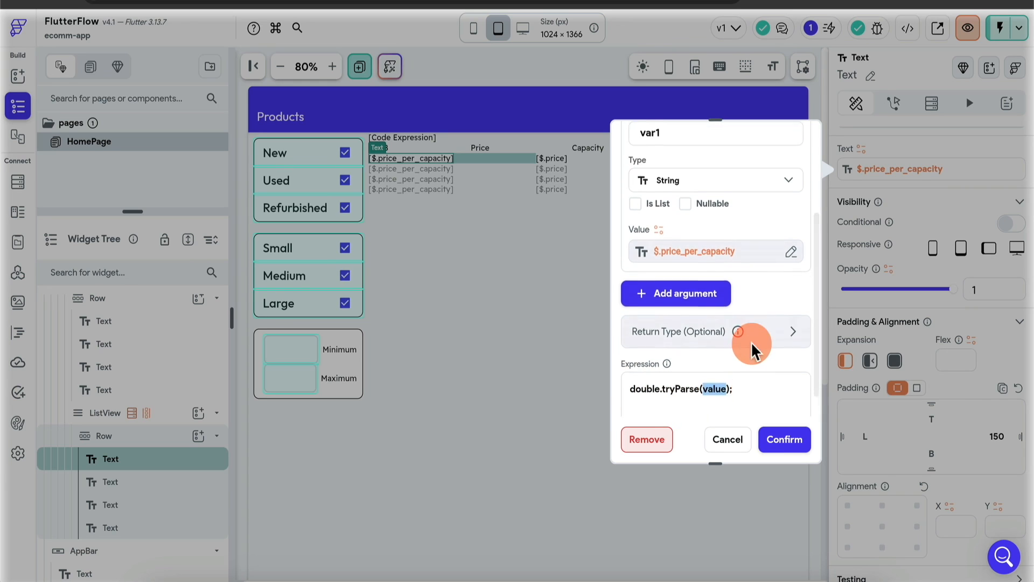
pyautogui.scroll(-3, 685, 284)
pyautogui.write('v1r')
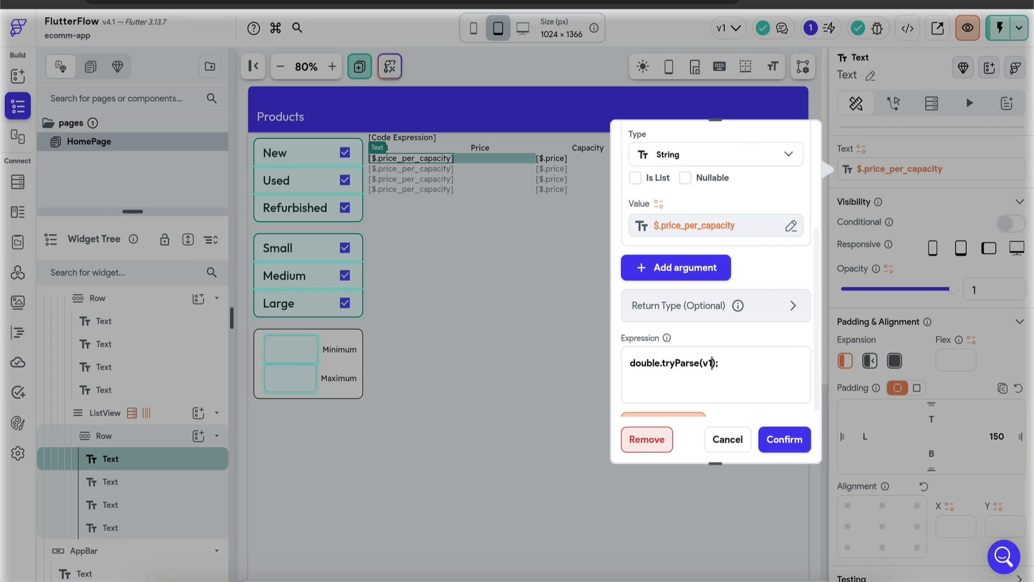
# Step: Set the Code Expression's return type to Double and confirm the variable
pyautogui.click(679, 302)
pyautogui.click(686, 281)
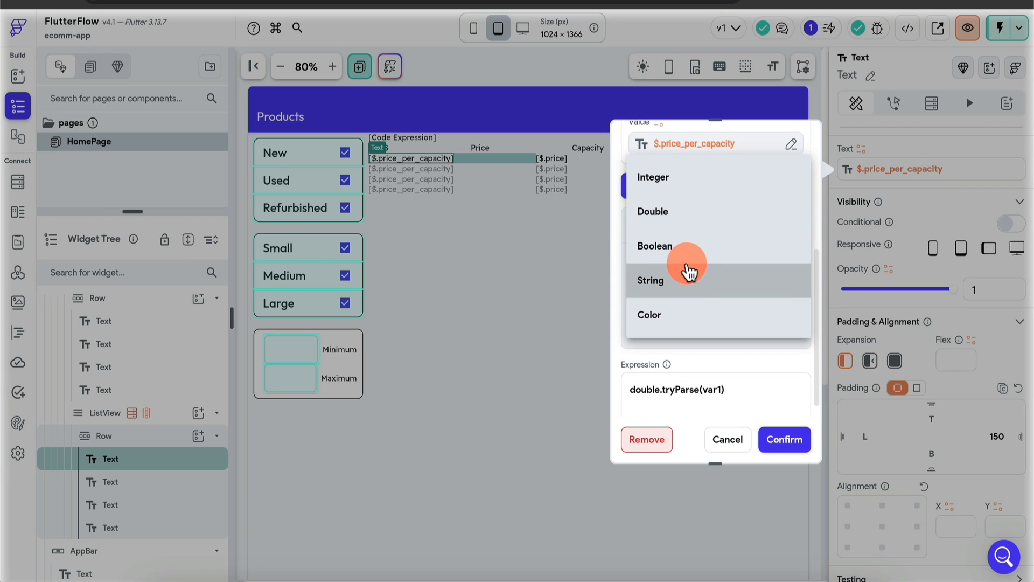
pyautogui.click(689, 215)
pyautogui.scroll(-2, 683, 376)
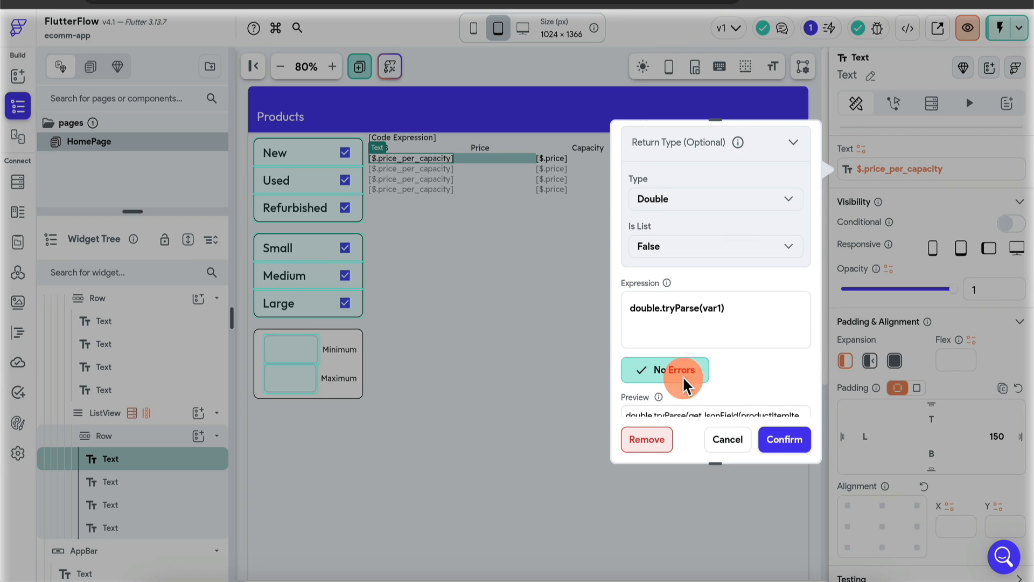
pyautogui.click(784, 439)
# Step: Set the price-per-capacity expression's number format to Custom and open the number format documentation
pyautogui.click(898, 173)
pyautogui.scroll(-5, 711, 347)
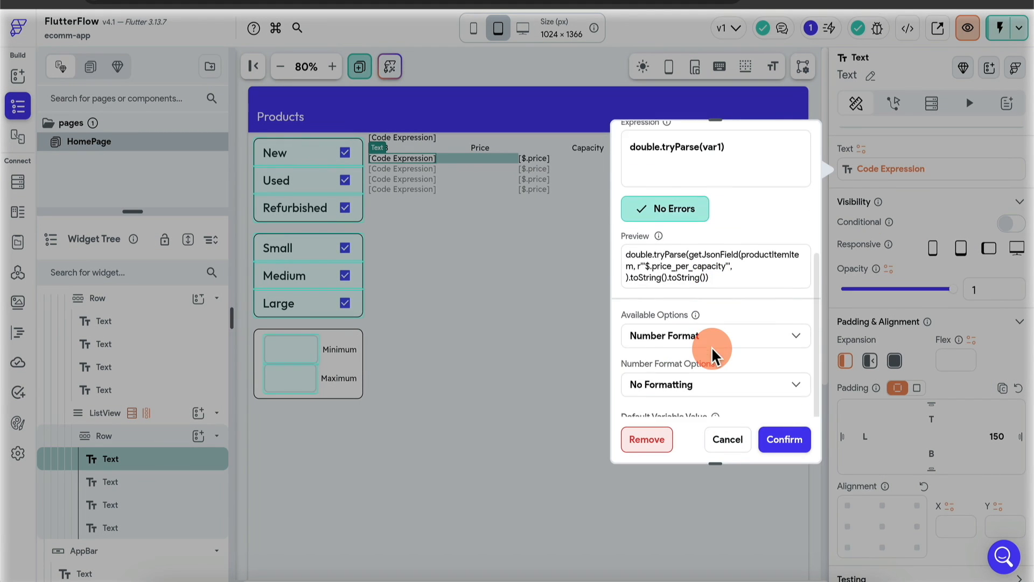
pyautogui.click(698, 339)
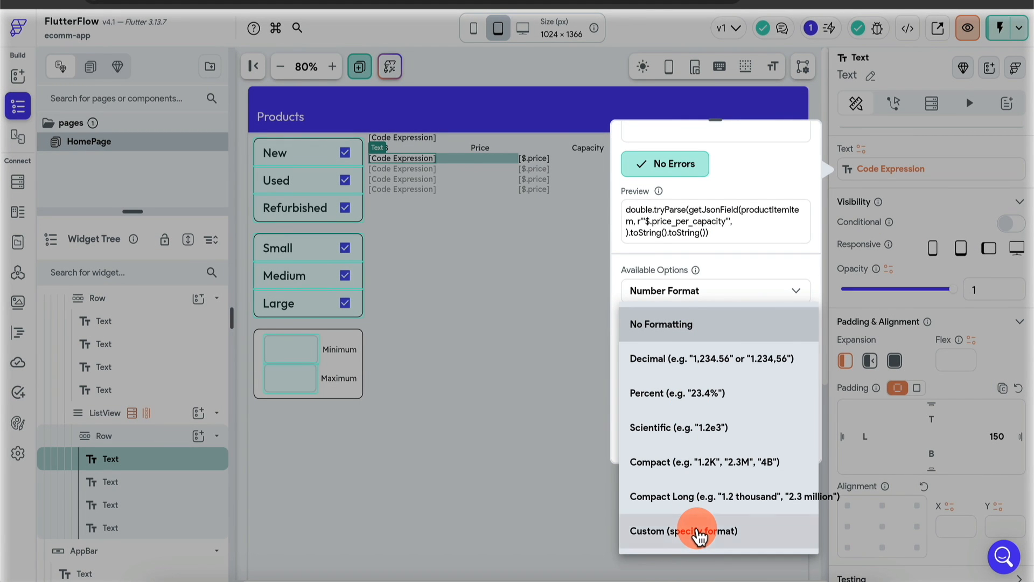
pyautogui.click(698, 533)
pyautogui.scroll(-2, 716, 369)
pyautogui.click(705, 336)
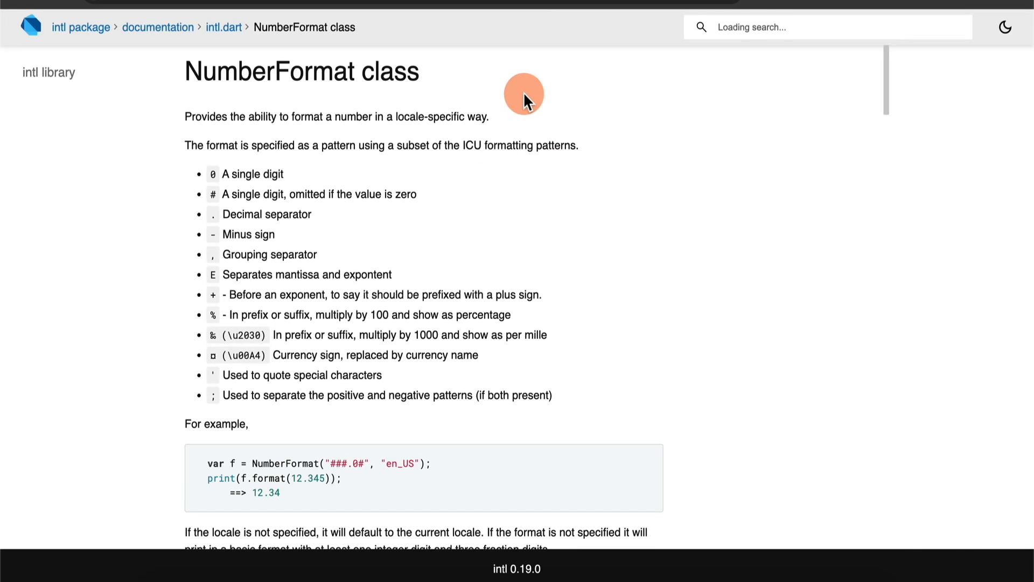
# Step: Use the documentation's example pattern ###.0# as the custom format, enable Display as Currency, and confirm the variable
pyautogui.moveTo(330, 463); pyautogui.dragTo(363, 462)
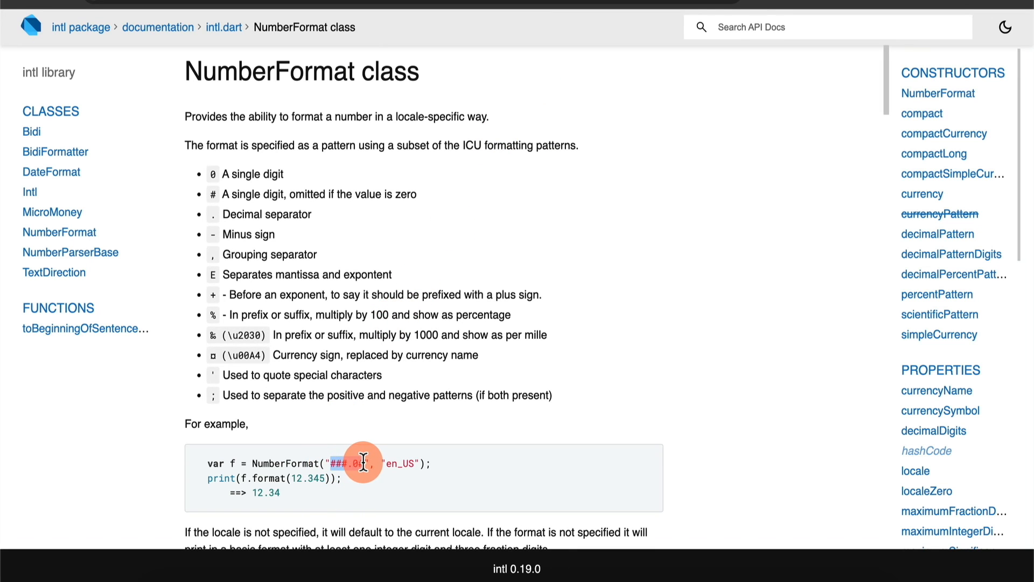
pyautogui.click(518, 2)
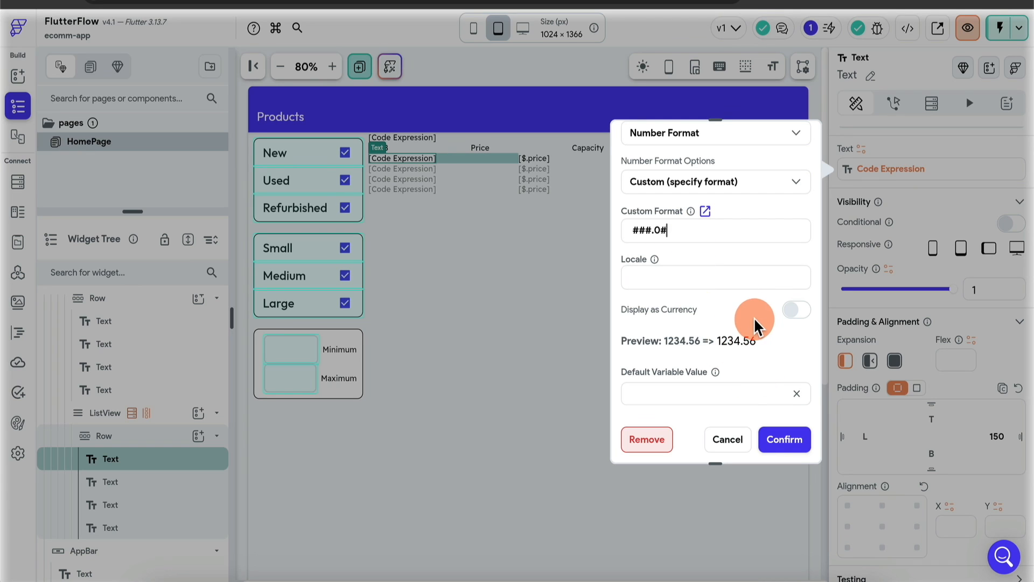
pyautogui.click(786, 315)
pyautogui.scroll(-1, 743, 329)
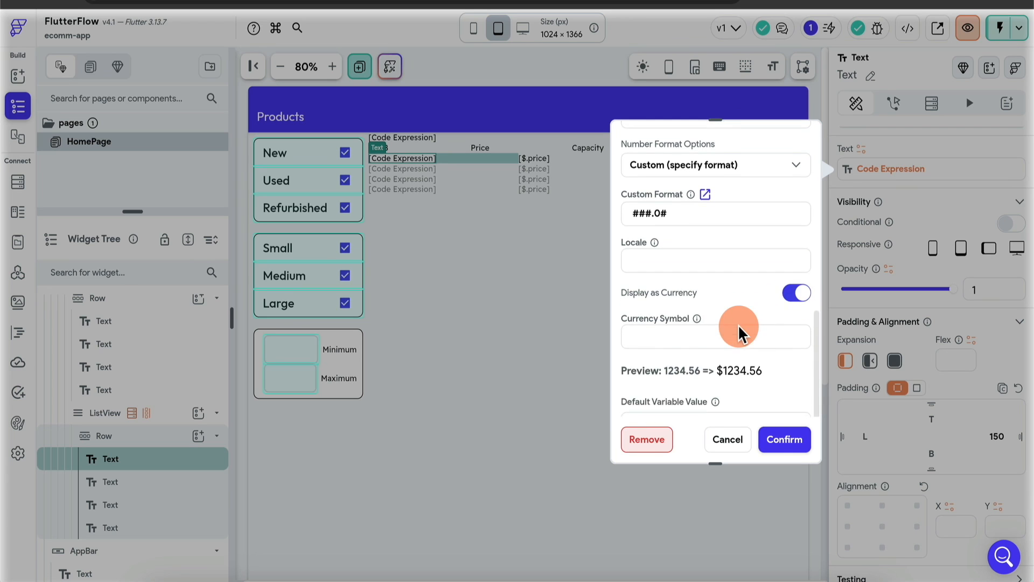
pyautogui.click(793, 445)
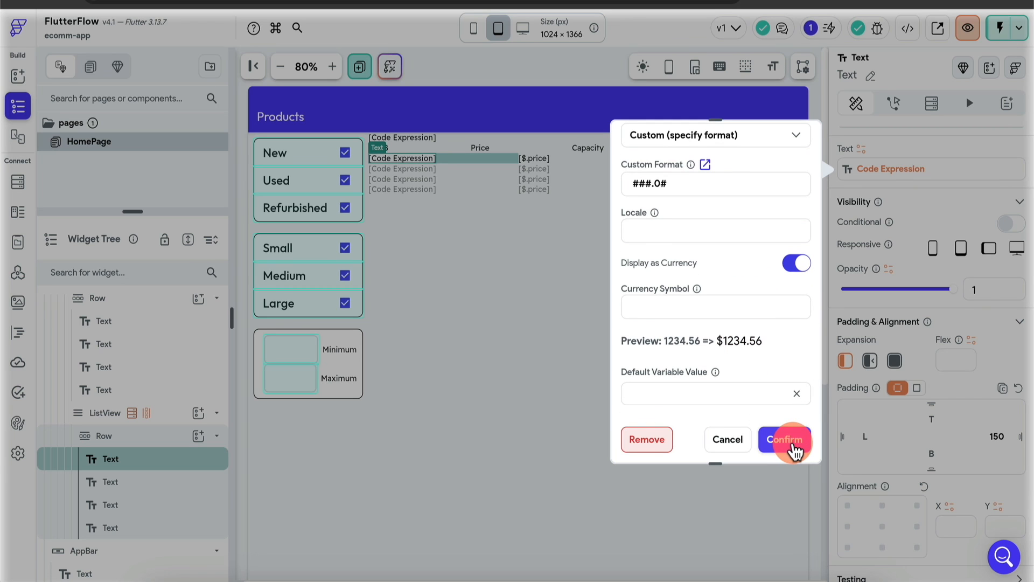
pyautogui.click(789, 441)
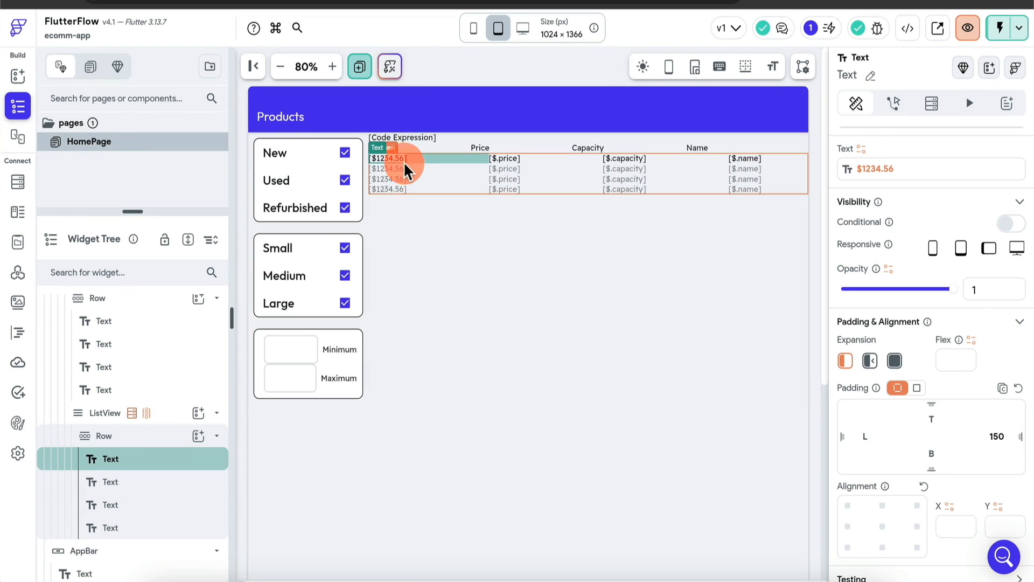
# Step: Copy the price-per-capacity text's Code Expression variable and paste it into the price text of the list row
pyautogui.click(883, 169)
pyautogui.click(801, 176)
pyautogui.click(722, 203)
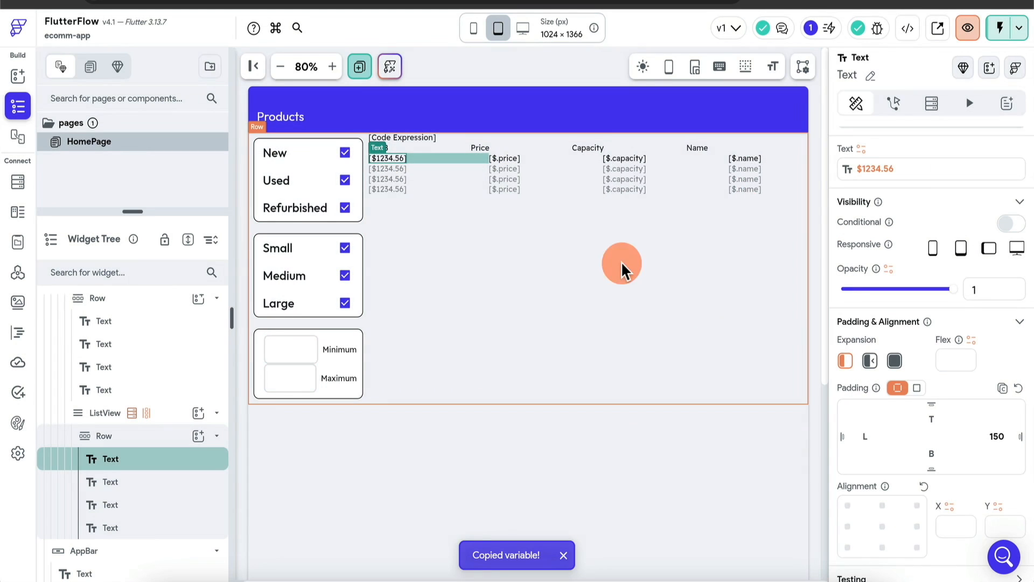
pyautogui.click(504, 158)
pyautogui.click(895, 173)
pyautogui.click(804, 179)
pyautogui.click(768, 231)
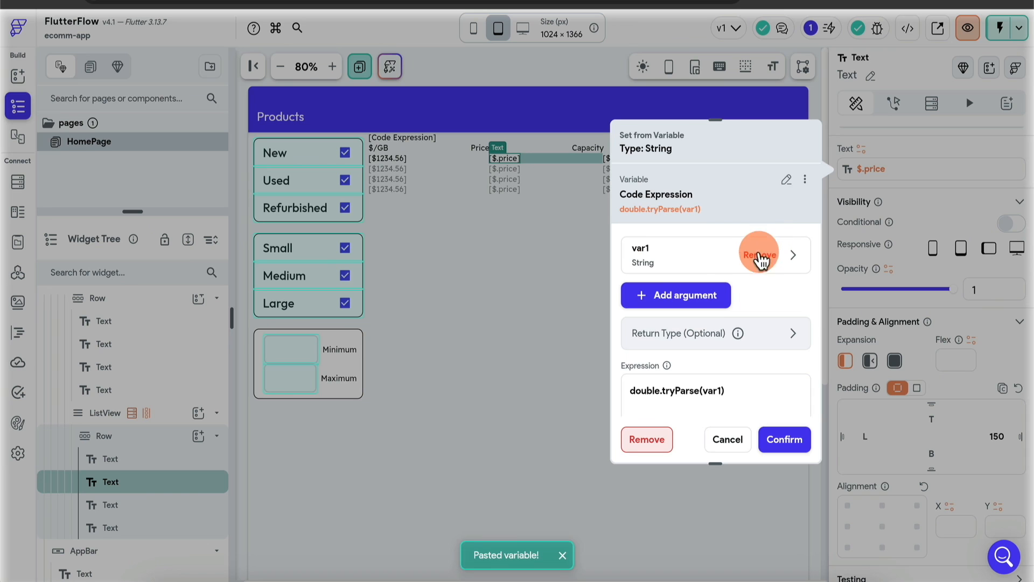
# Step: Set the JSON path of the price expression's argument var1 to $.price and confirm the variable
pyautogui.click(699, 263)
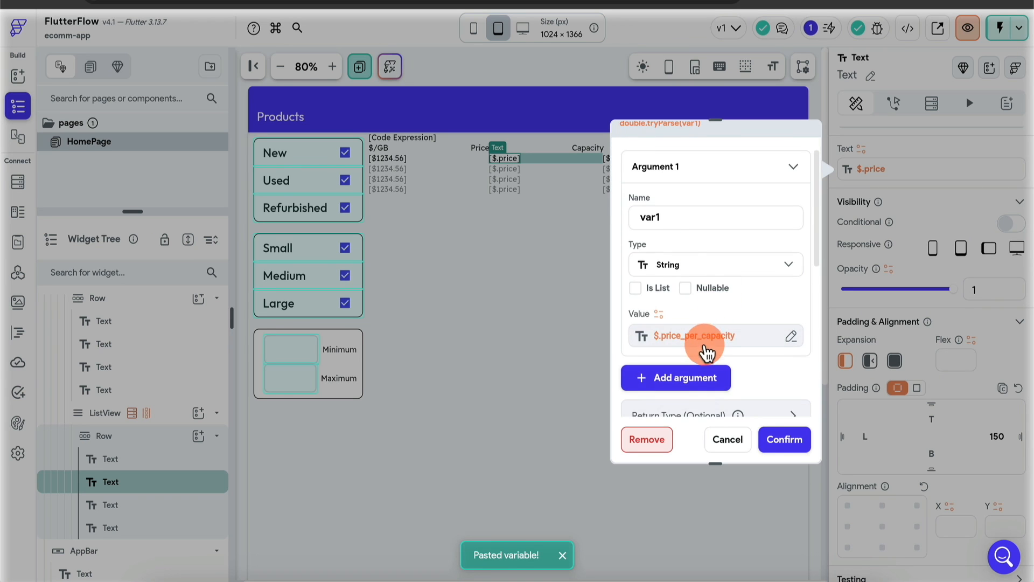
pyautogui.click(705, 336)
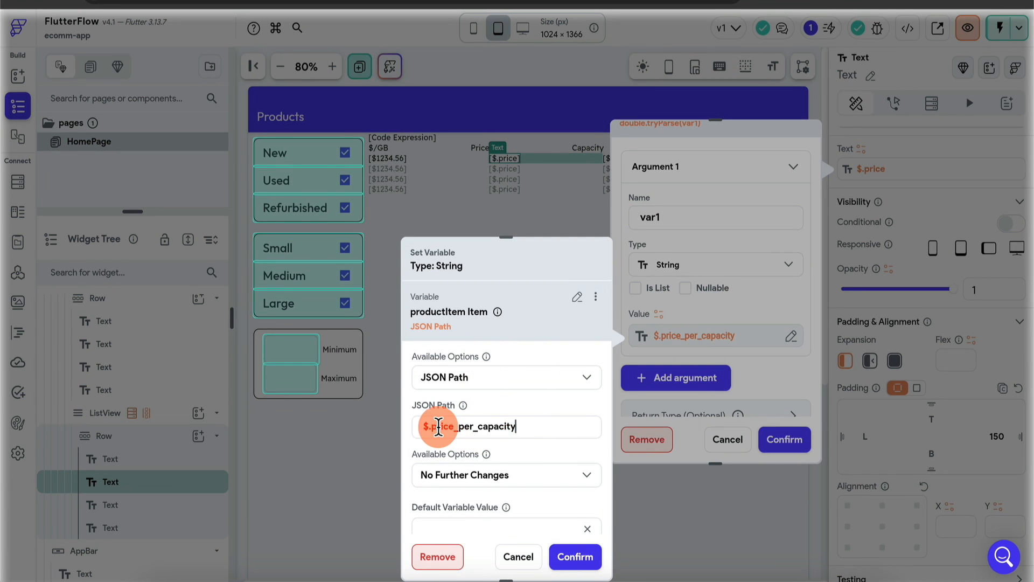
pyautogui.moveTo(431, 426); pyautogui.dragTo(574, 427)
pyautogui.write('price')
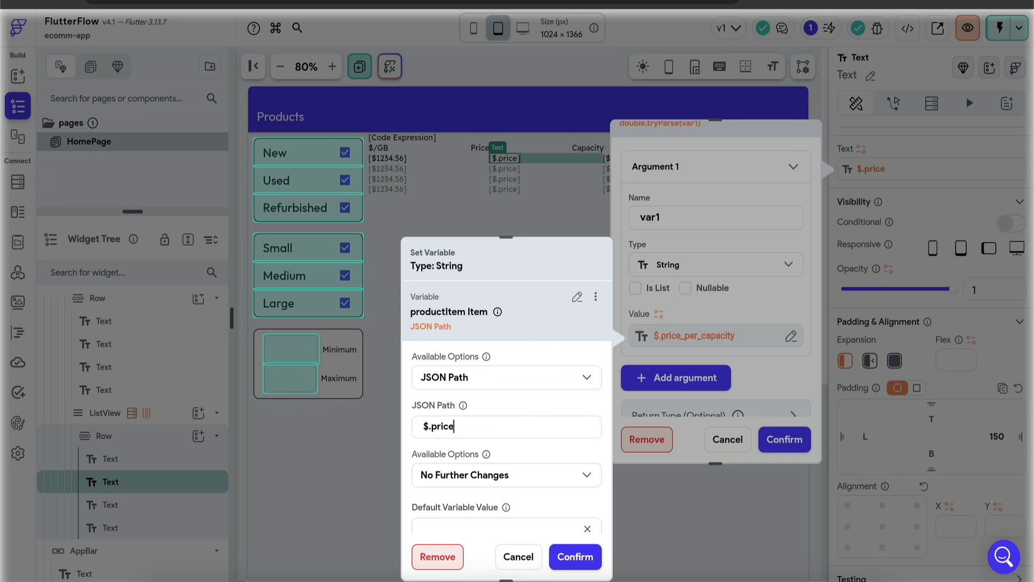
pyautogui.click(575, 557)
pyautogui.scroll(-3, 716, 264)
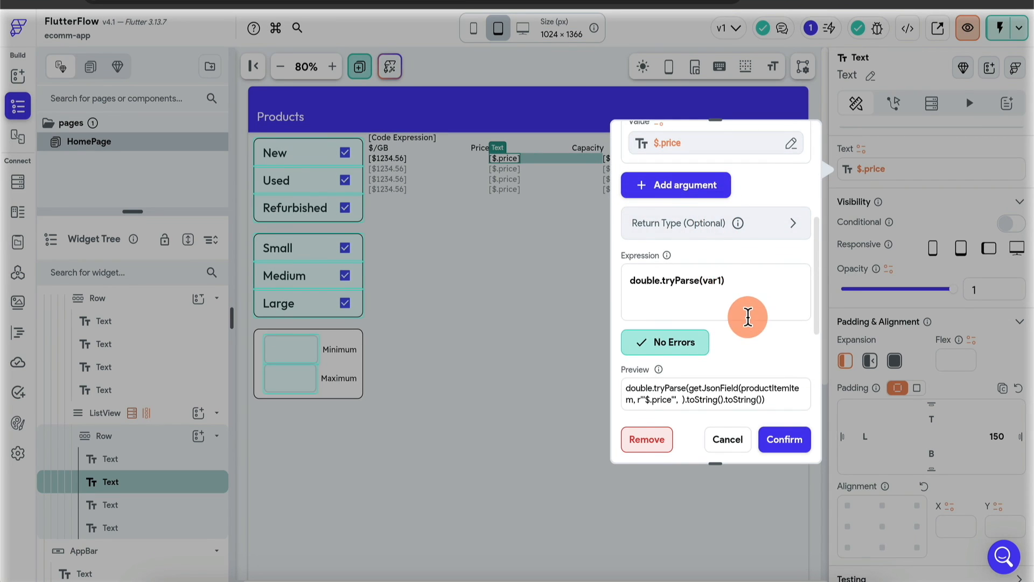
pyautogui.click(785, 439)
# Step: Check the custom number format and currency settings of the price text's Code Expression
pyautogui.click(879, 173)
pyautogui.scroll(-3, 652, 340)
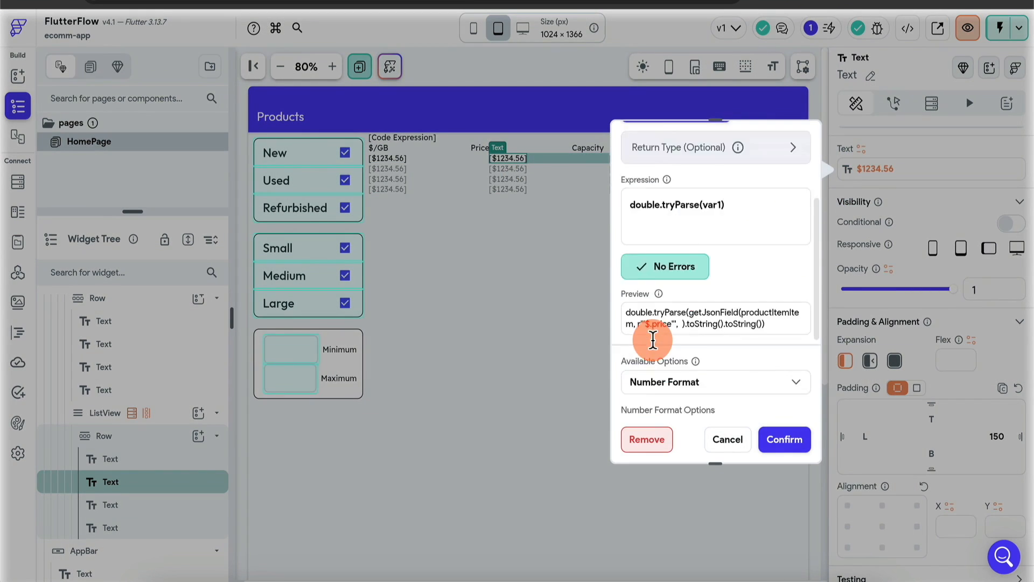
pyautogui.scroll(-5, 737, 263)
pyautogui.scroll(1, 763, 359)
pyautogui.scroll(-2, 764, 359)
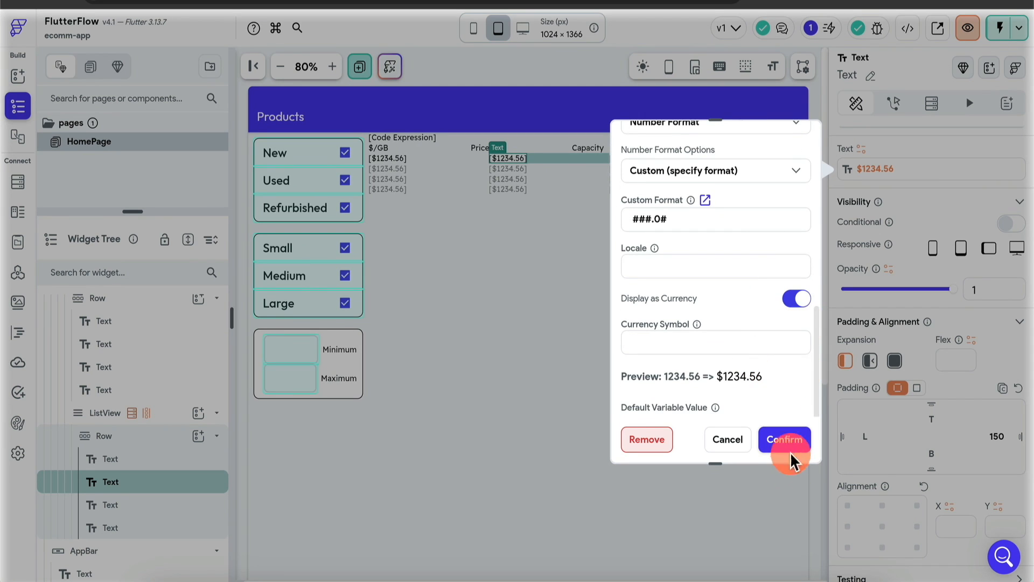
pyautogui.click(784, 439)
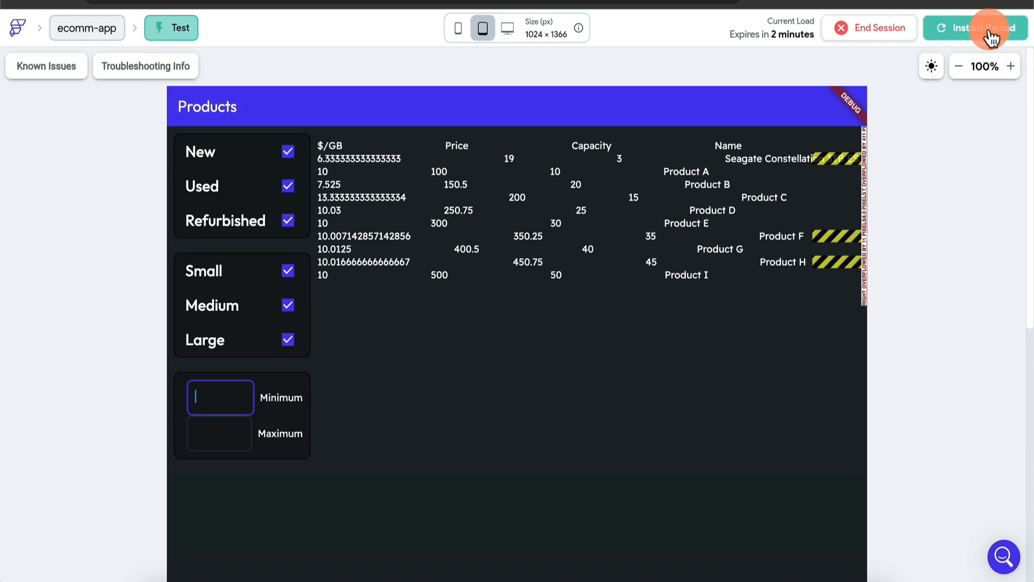
# Step: Reload the test session to check the formatted product values, and return to the page editor
pyautogui.click(989, 35)
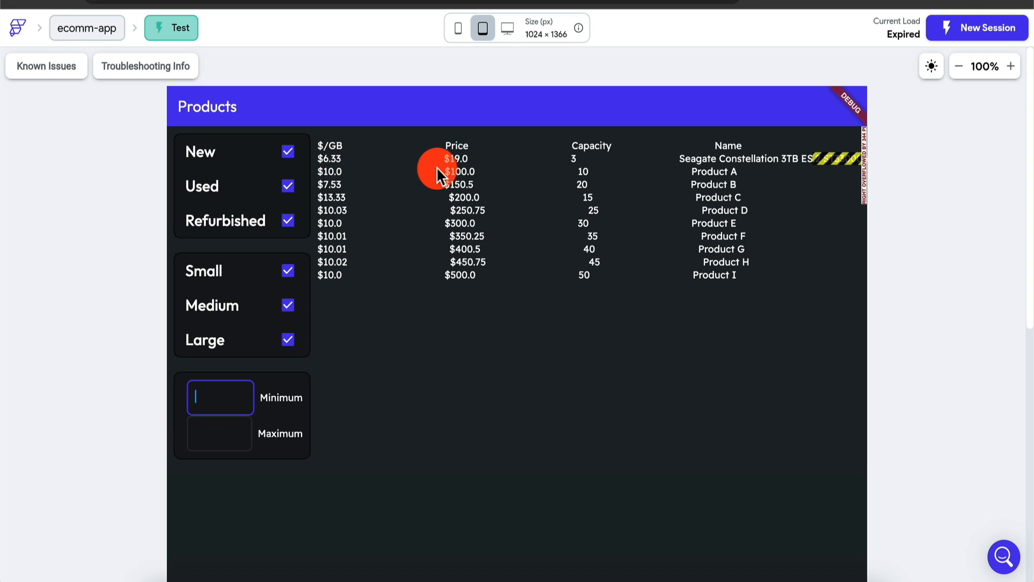
pyautogui.click(533, 1)
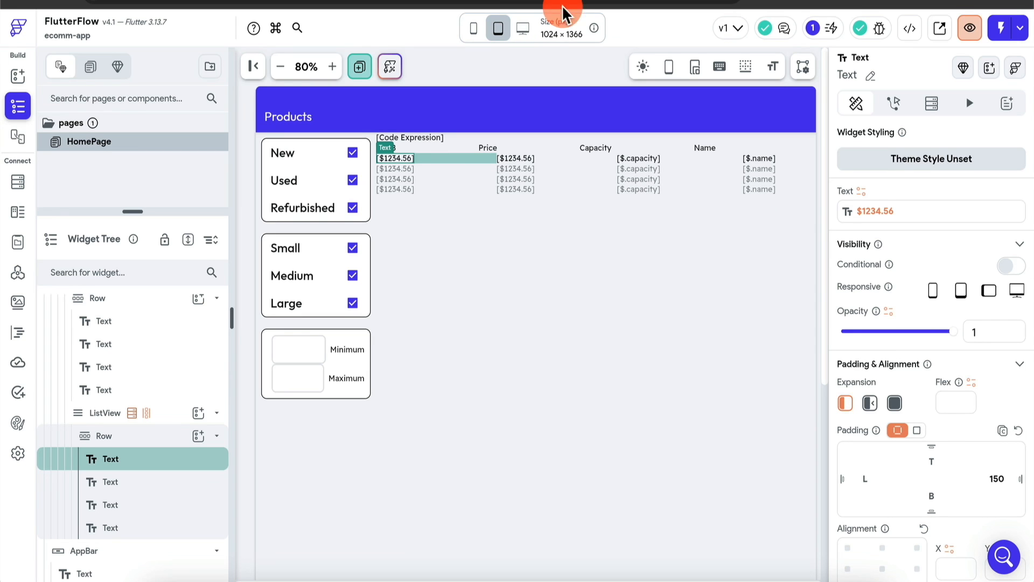
# Step: Clear the right padding of the price-per-capacity and price texts in the list row
pyautogui.click(871, 405)
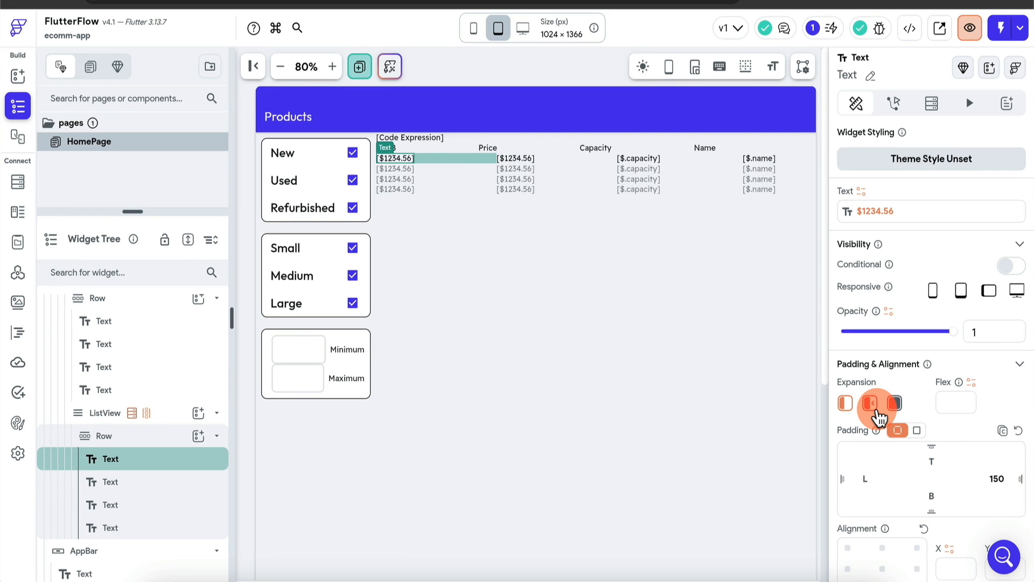
pyautogui.click(994, 479)
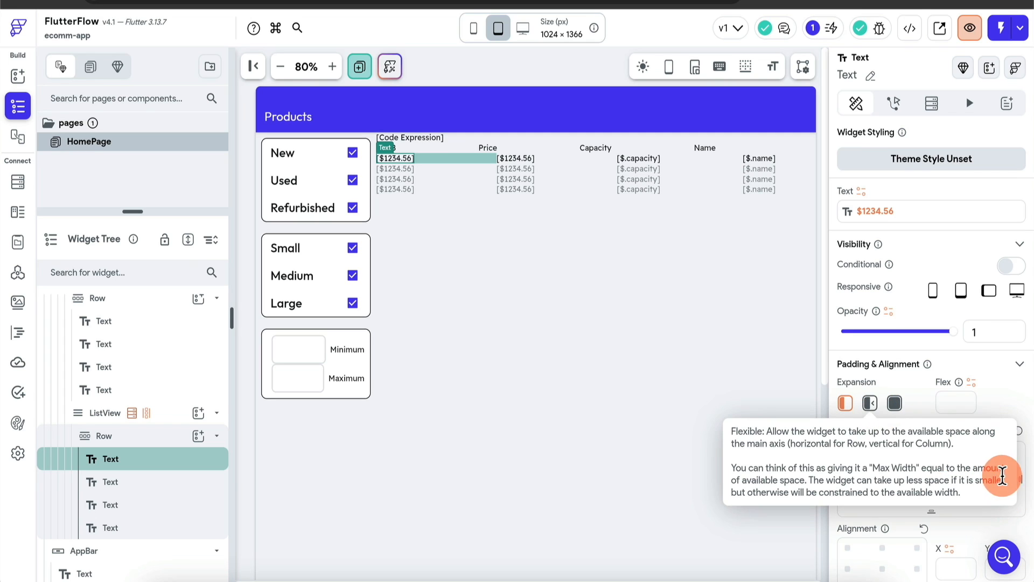
pyautogui.click(864, 533)
pyautogui.click(144, 483)
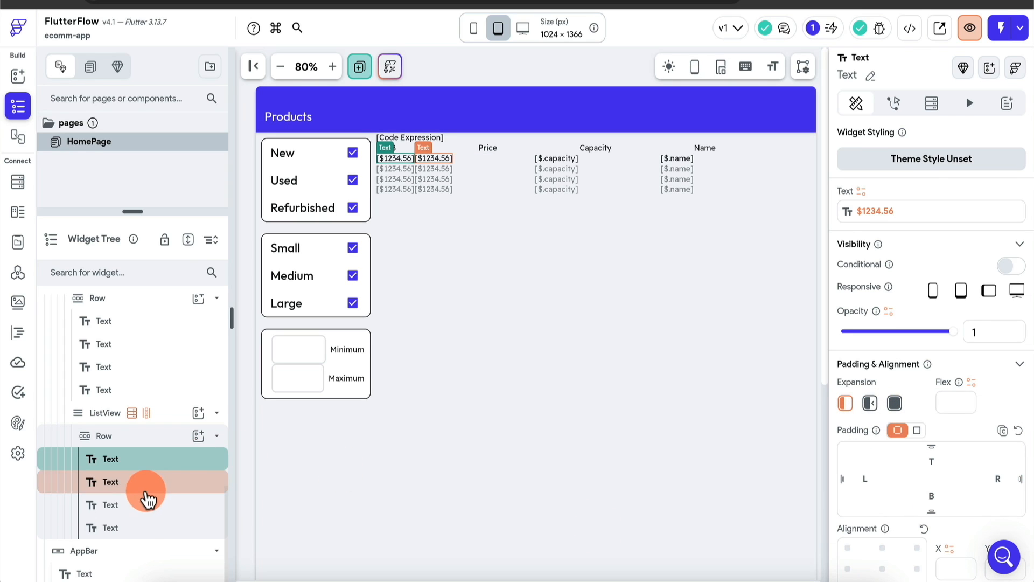
pyautogui.click(997, 476)
pyautogui.press('BackSpace')
pyautogui.press('BackSpace')
pyautogui.press('BackSpace')
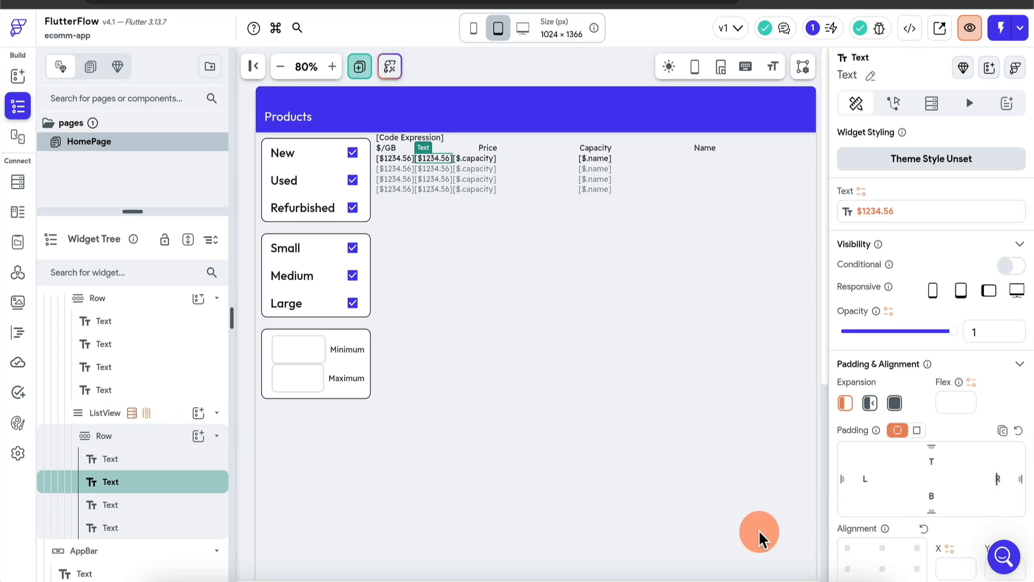
# Step: Clear the right padding of the capacity and name texts in the list row
pyautogui.click(182, 506)
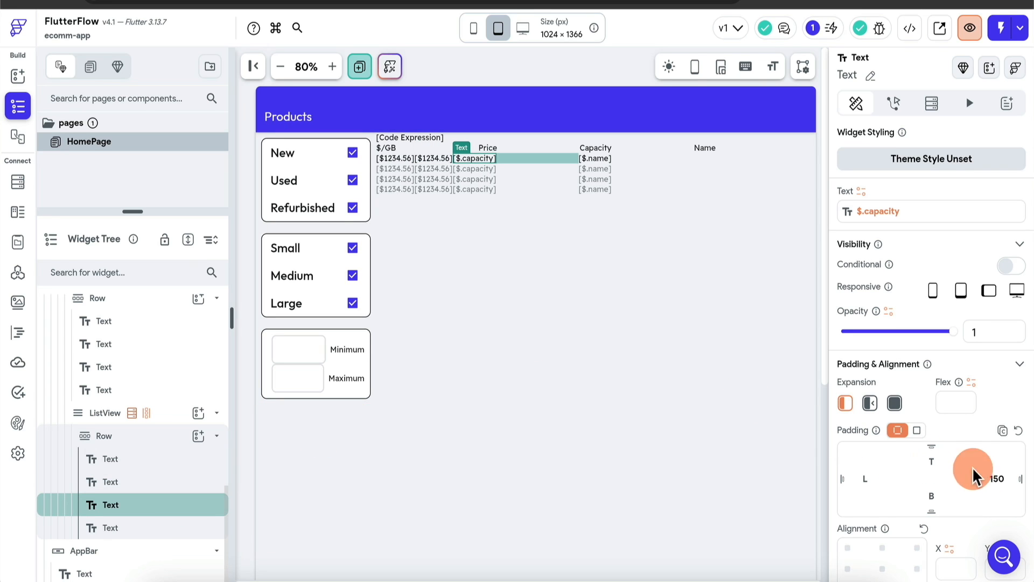
pyautogui.click(997, 478)
pyautogui.press('BackSpace')
pyautogui.press('BackSpace')
pyautogui.click(138, 527)
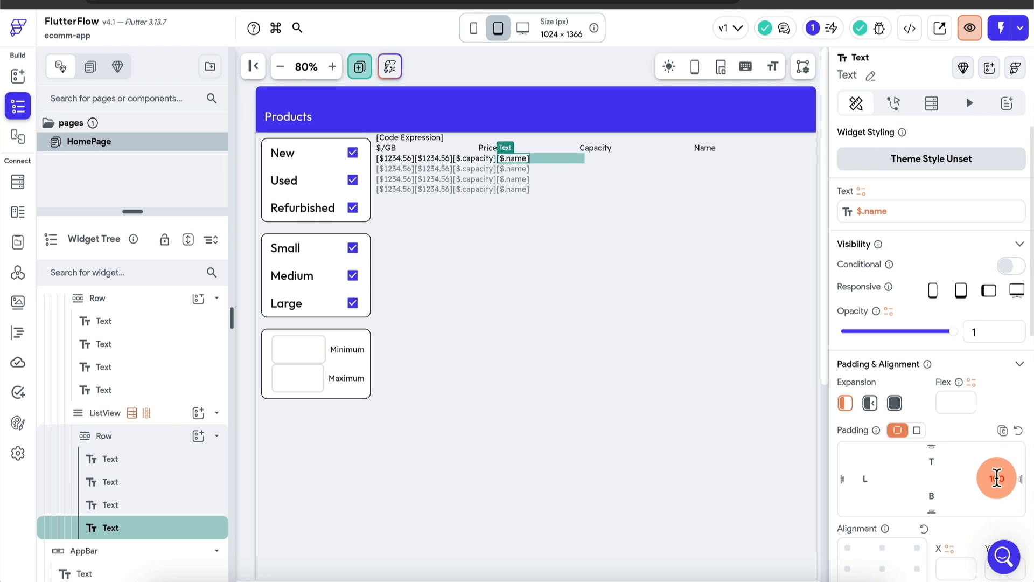
# Step: Wrap the price-per-capacity text in the list row in a Container
pyautogui.click(185, 464)
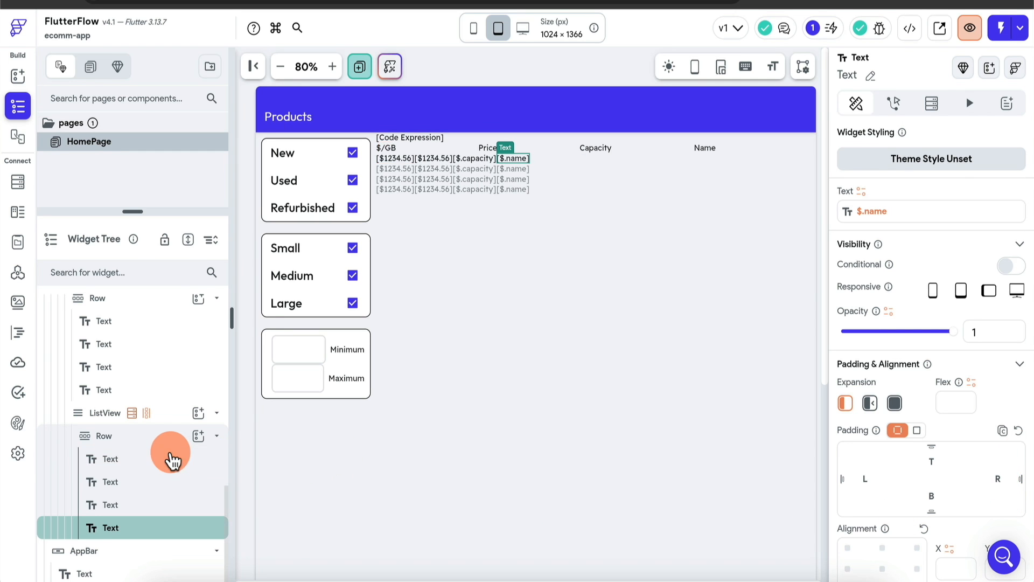
pyautogui.rightClick(186, 464)
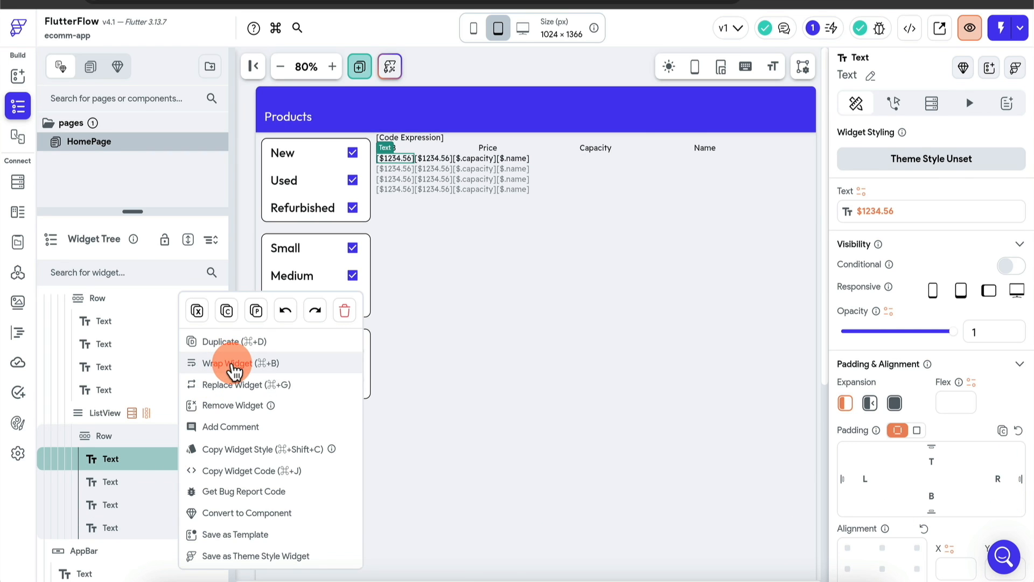
pyautogui.click(231, 361)
pyautogui.click(153, 464)
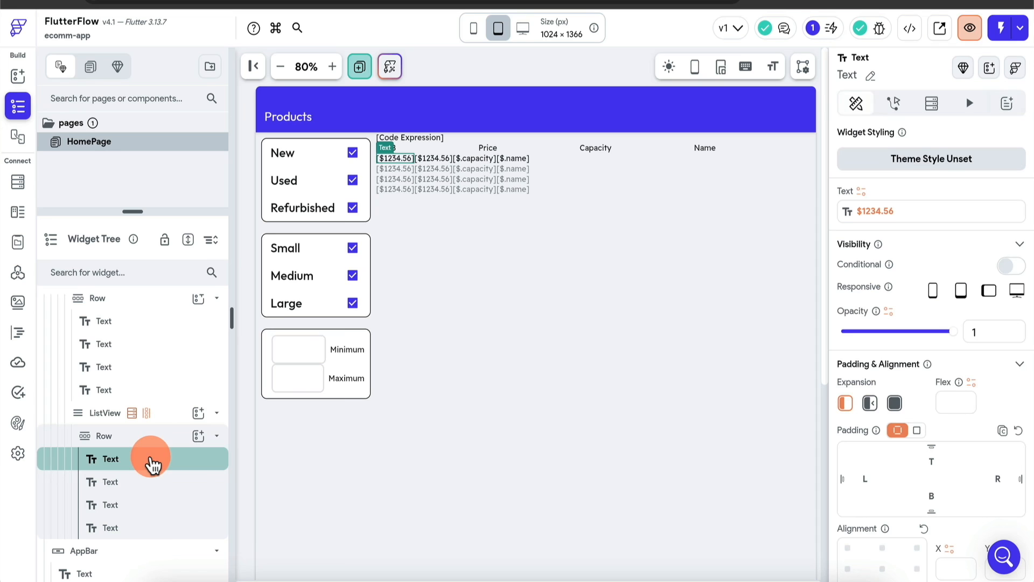
pyautogui.rightClick(152, 465)
pyautogui.click(236, 357)
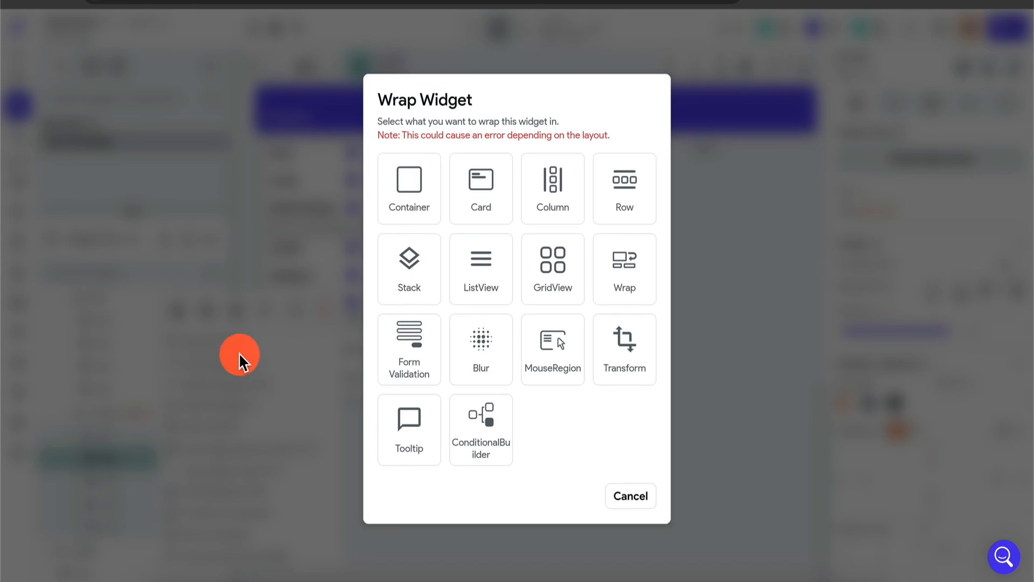
pyautogui.click(410, 189)
# Step: Set the width of the price-per-capacity Container to 200 px
pyautogui.scroll(-3, 978, 465)
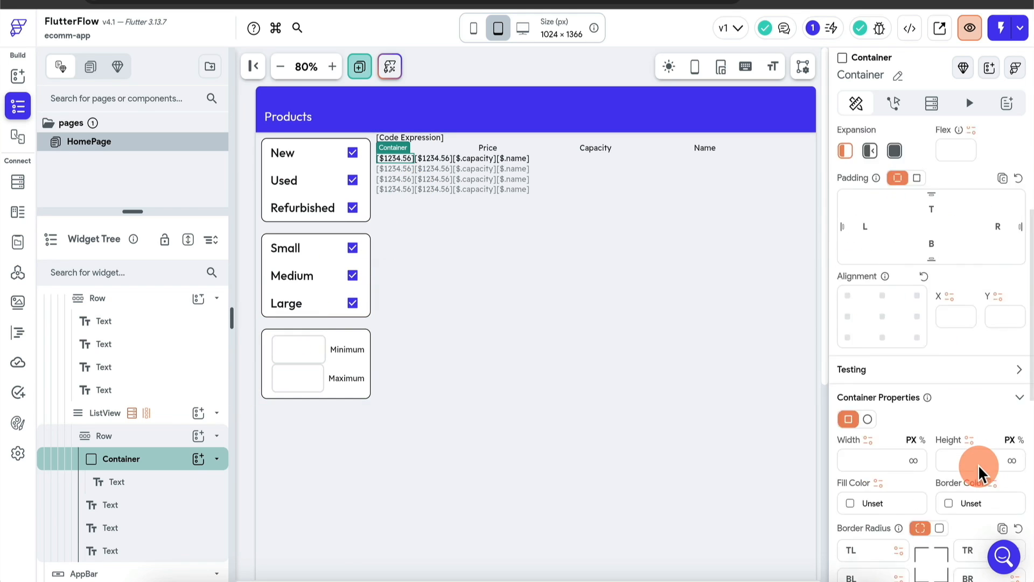
pyautogui.scroll(-3, 978, 464)
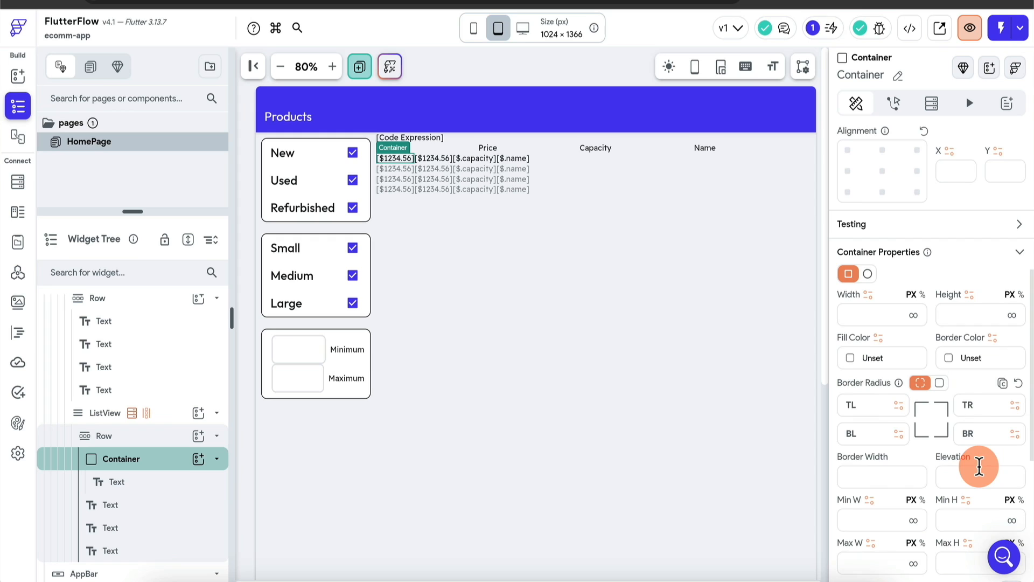
pyautogui.click(877, 312)
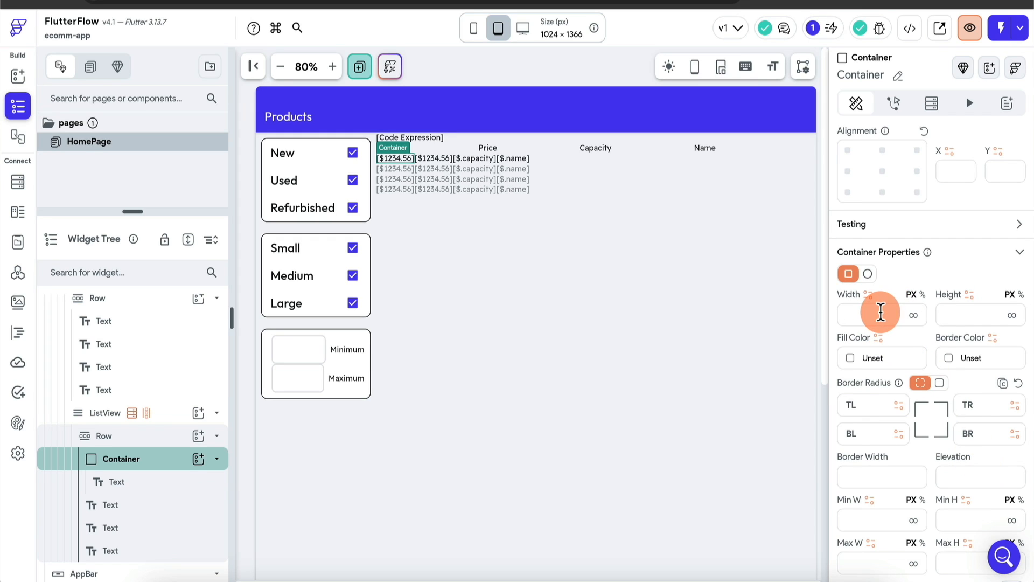
pyautogui.write('200')
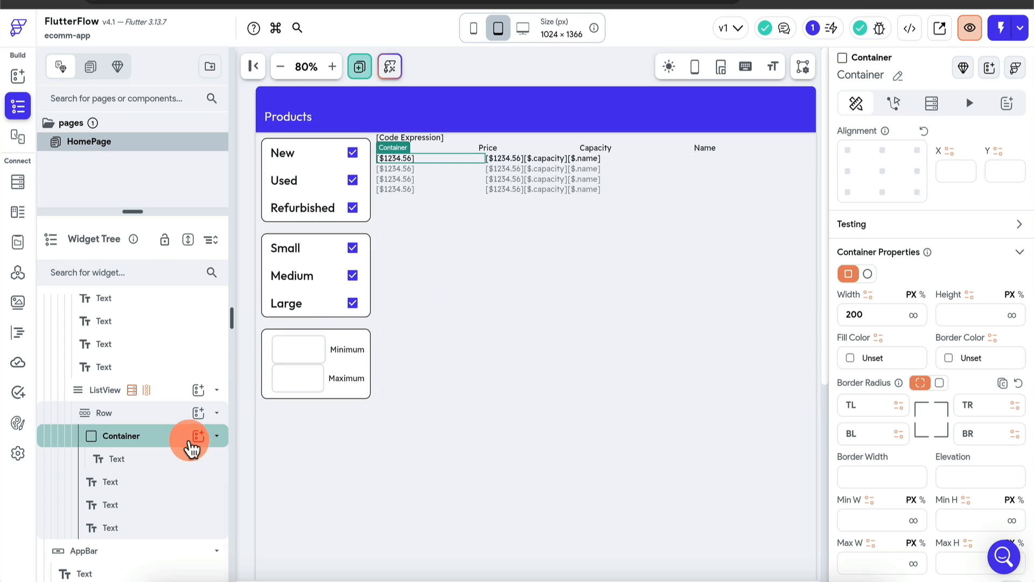
# Step: Wrap the price, capacity and name texts in the list row each in a separate Container
pyautogui.click(176, 482)
pyautogui.rightClick(176, 482)
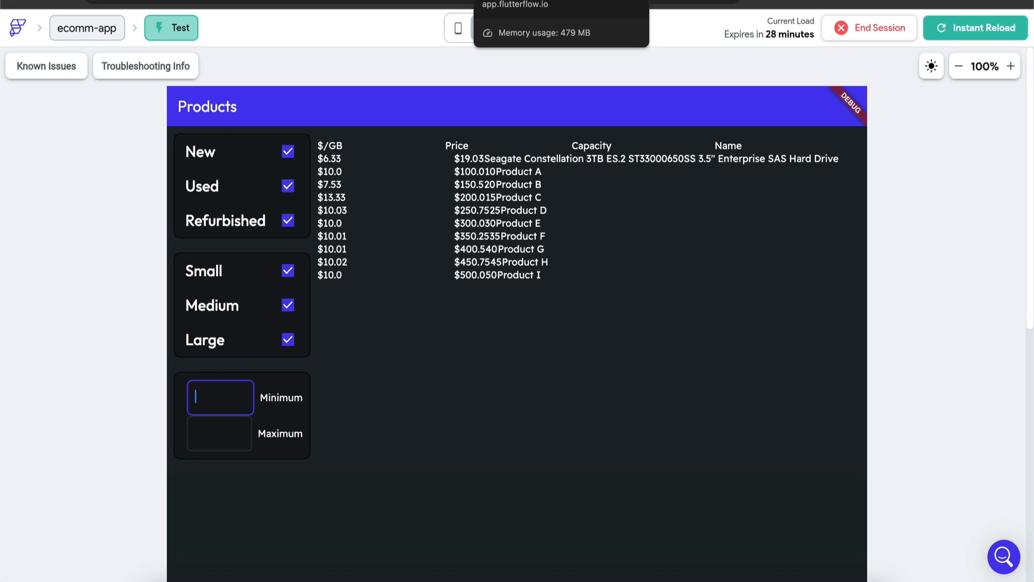
pyautogui.click(512, 3)
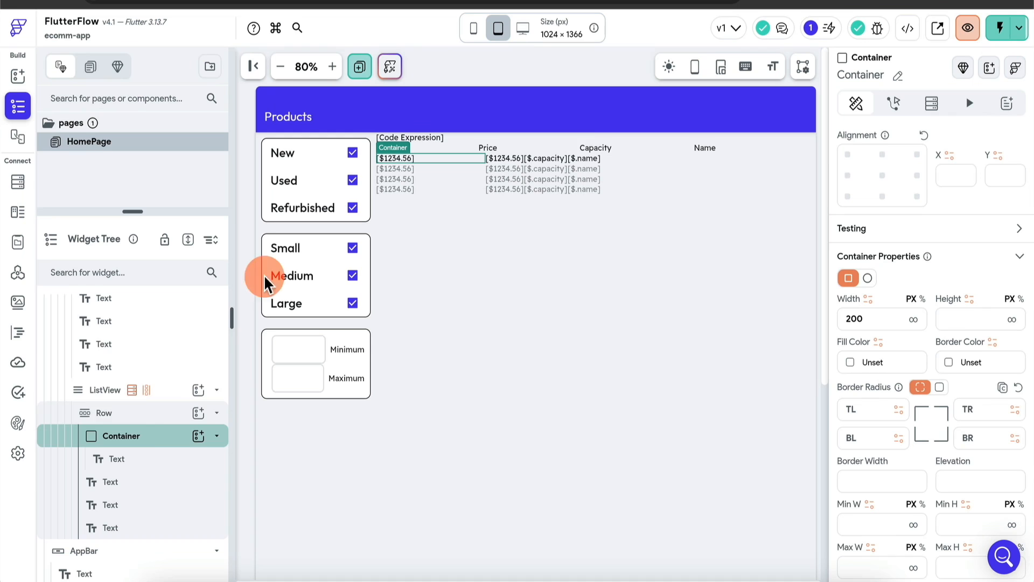
pyautogui.click(143, 488)
pyautogui.rightClick(144, 486)
pyautogui.click(207, 362)
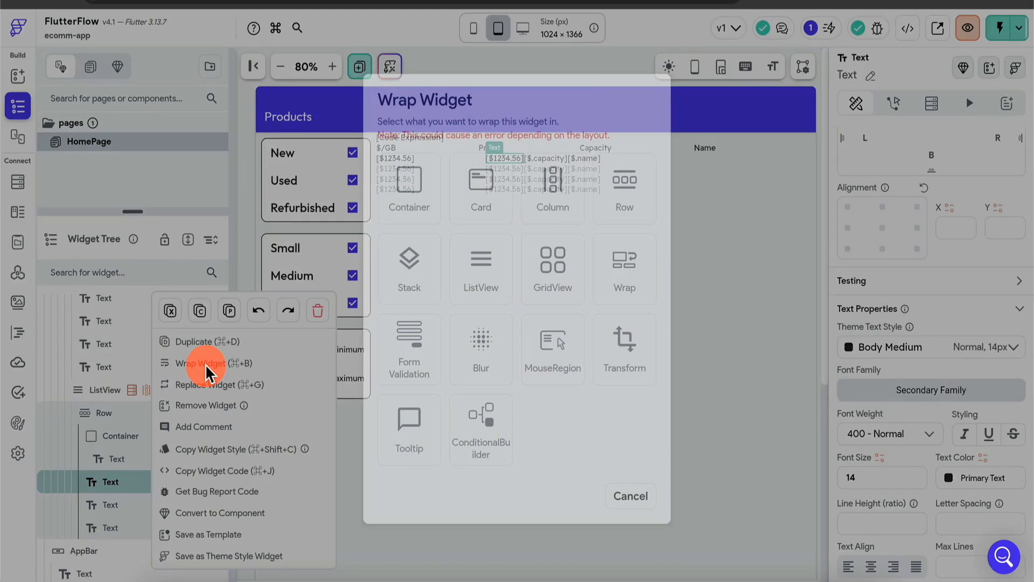
pyautogui.click(413, 196)
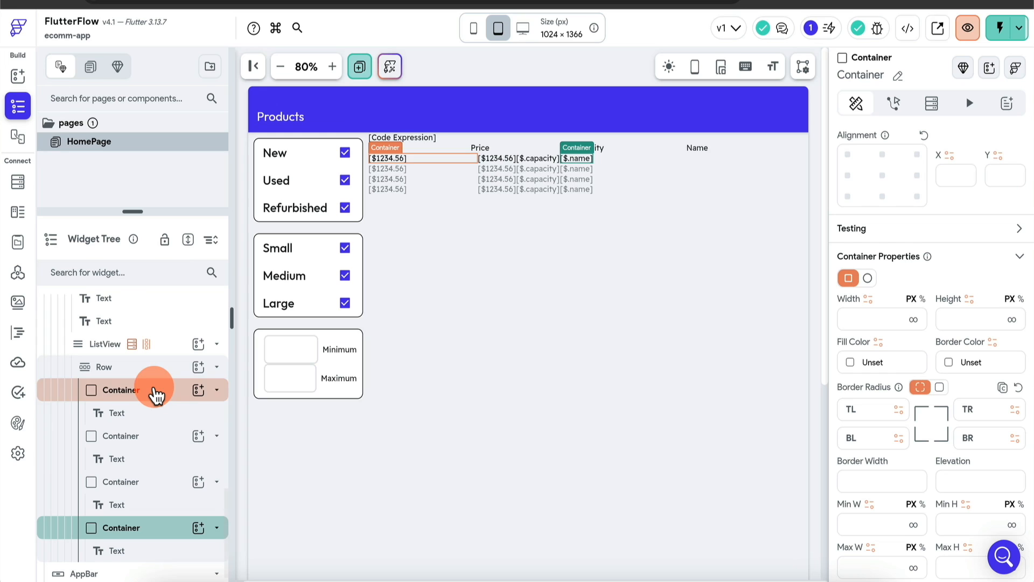
# Step: Set the width of all four Containers in the list row to 150 px
pyautogui.click(152, 391)
pyautogui.click(883, 317)
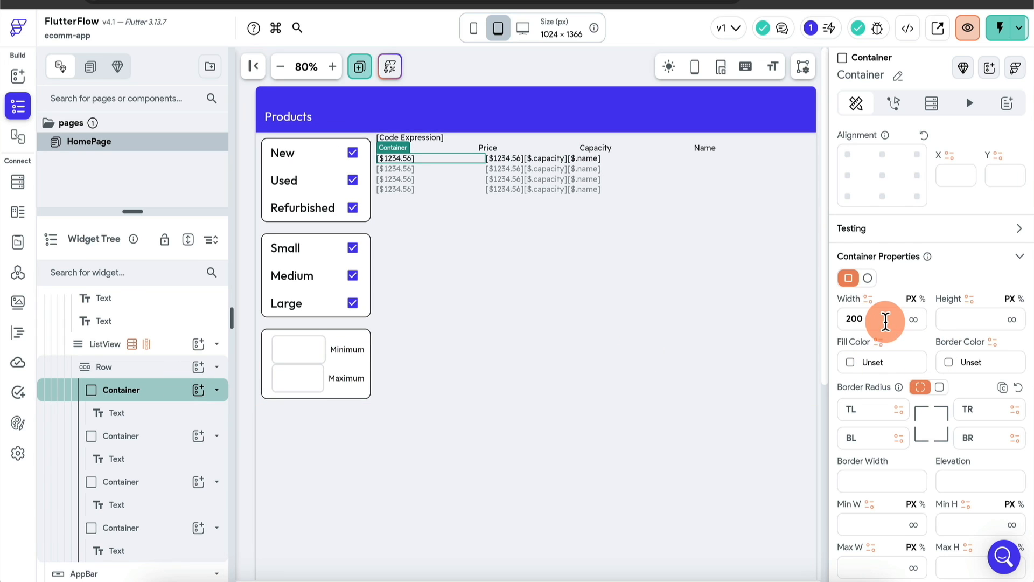
pyautogui.press('super+a')
pyautogui.write('150')
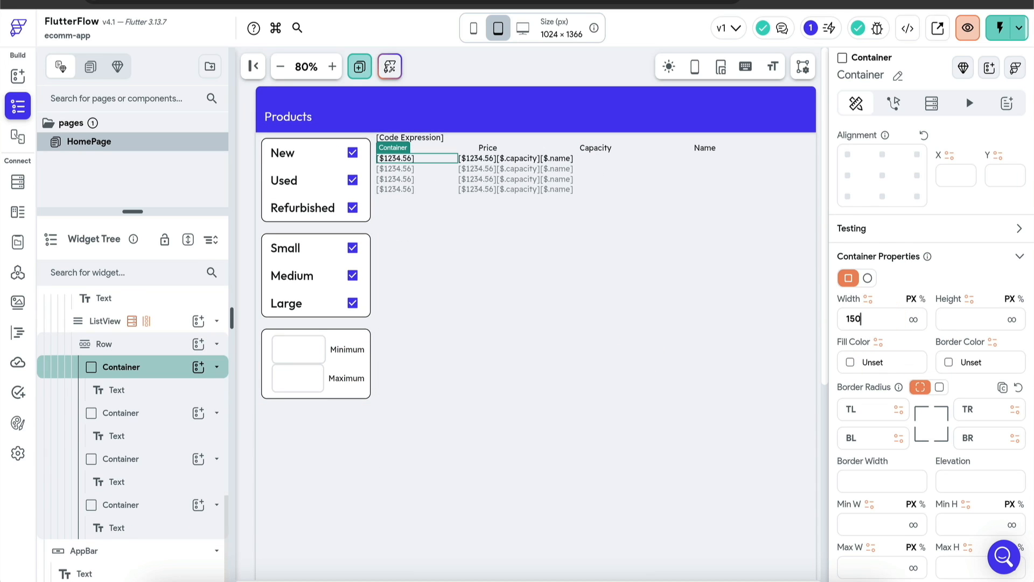
pyautogui.click(121, 413)
pyautogui.click(878, 319)
pyautogui.write('150')
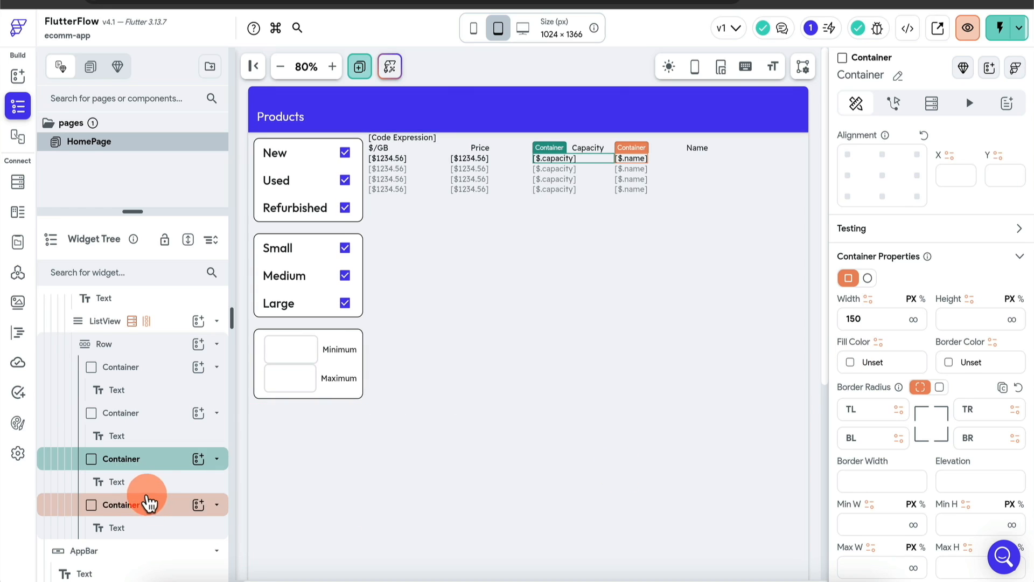
pyautogui.click(149, 505)
pyautogui.click(872, 319)
pyautogui.write('150')
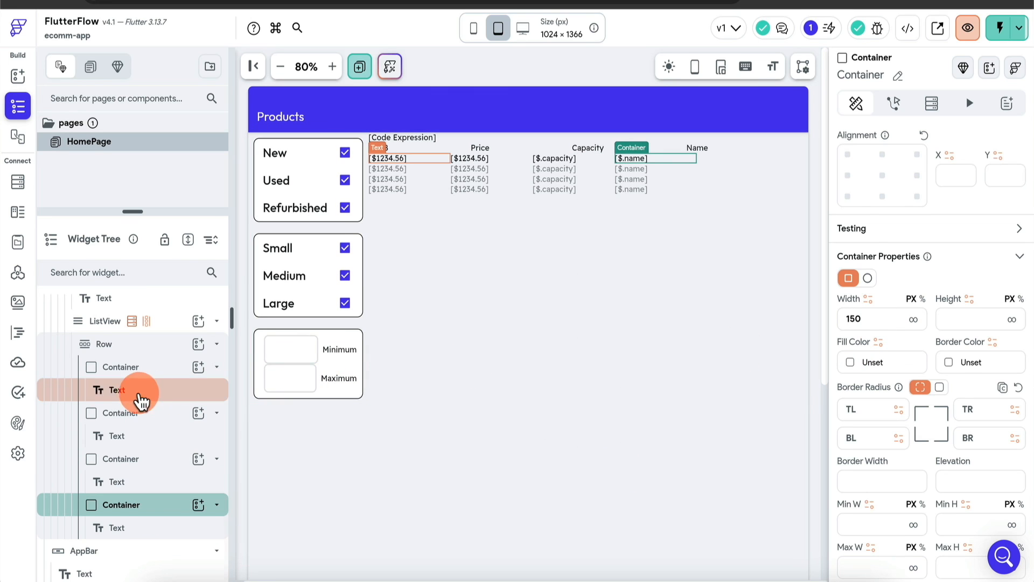
# Step: Wrap the $/GB, Price, Capacity and Name texts of the header row each in a separate Container
pyautogui.scroll(1, 114, 407)
pyautogui.scroll(3, 114, 408)
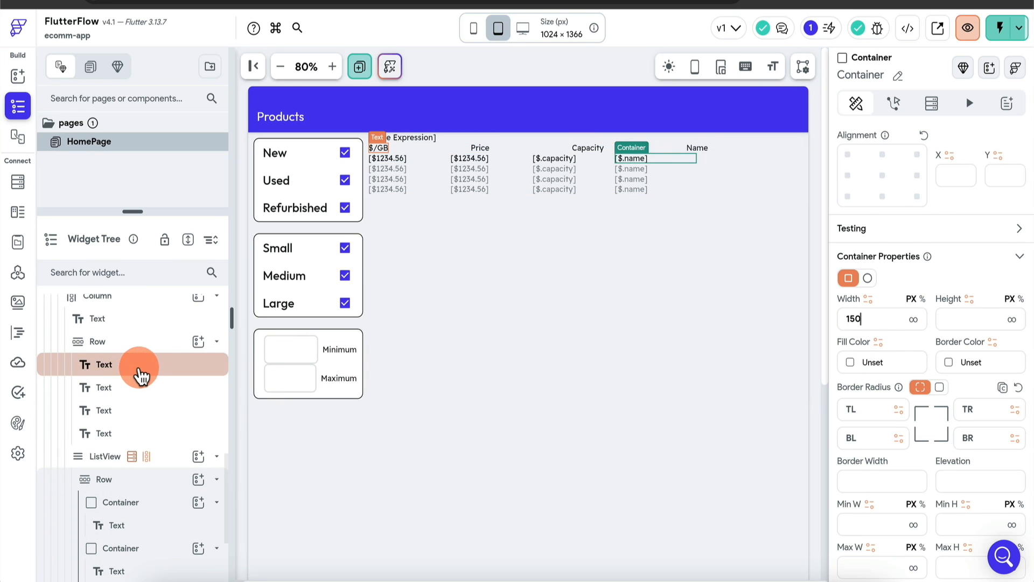
pyautogui.click(139, 365)
pyautogui.rightClick(139, 365)
pyautogui.click(170, 364)
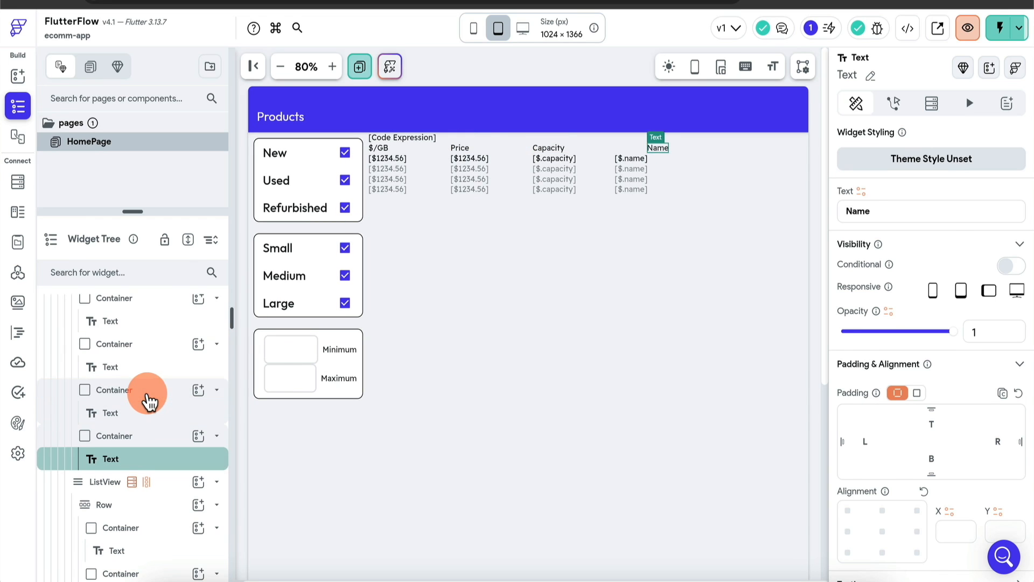
# Step: Set the width of the header row's Capacity and Name Containers to 150 px
pyautogui.click(147, 397)
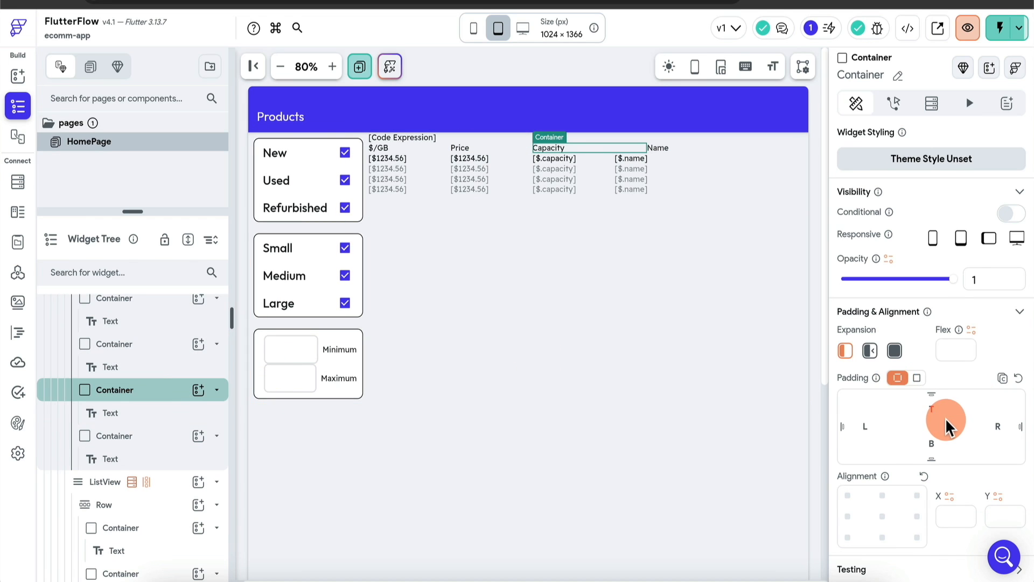
pyautogui.scroll(-5, 946, 418)
pyautogui.scroll(1, 146, 448)
pyautogui.click(145, 443)
pyautogui.scroll(-3, 998, 440)
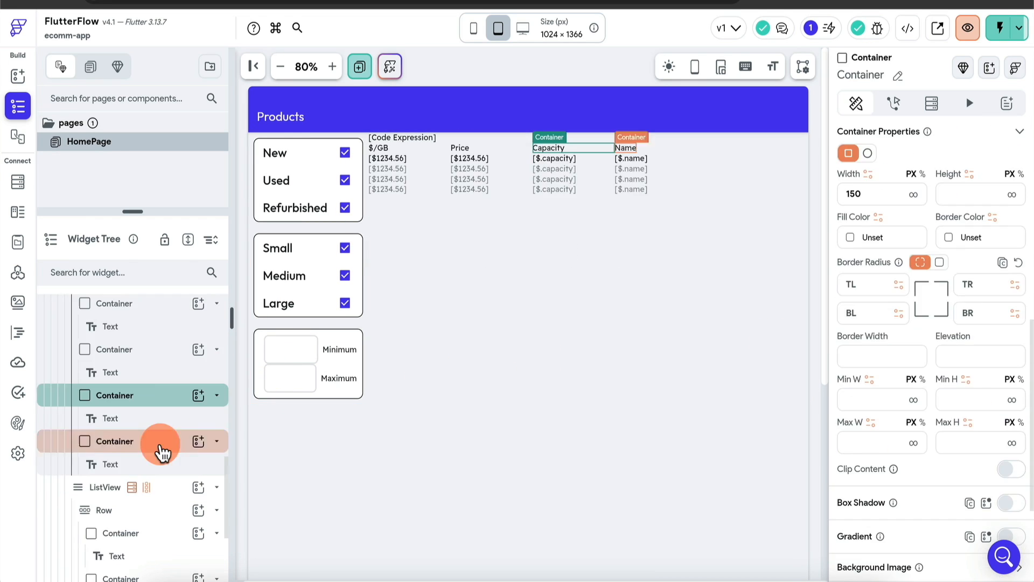
pyautogui.click(161, 444)
pyautogui.click(166, 490)
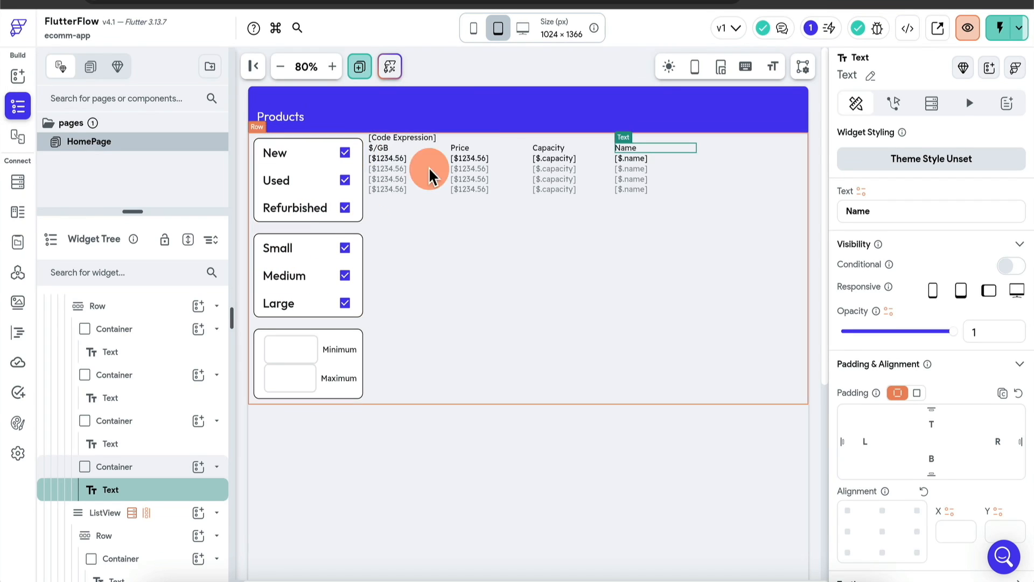
# Step: Set the width of the name Container in the list row to 250 px
pyautogui.scroll(-5, 180, 437)
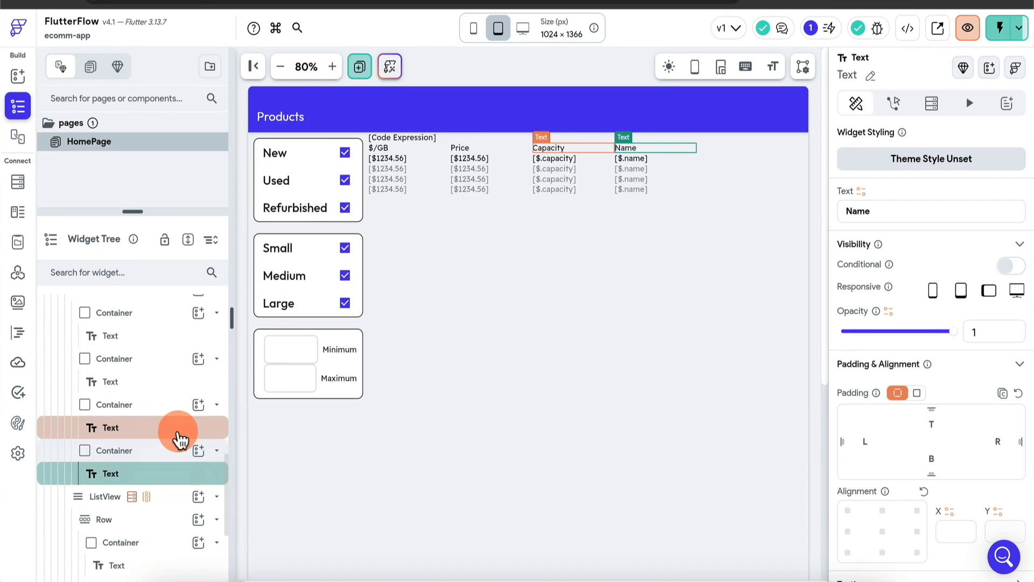
pyautogui.click(159, 511)
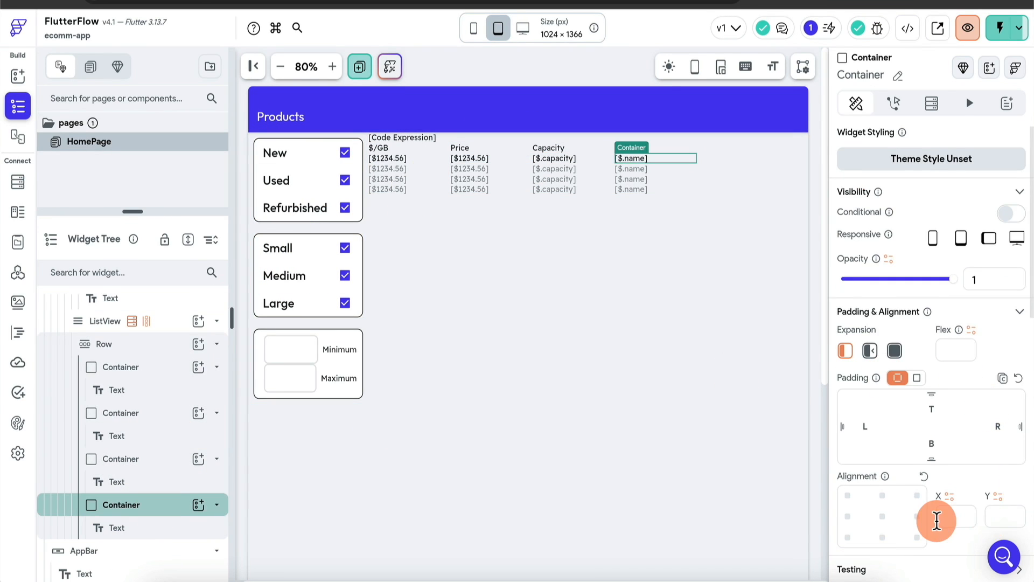
pyautogui.scroll(-5, 936, 519)
pyautogui.click(927, 344)
pyautogui.write('250')
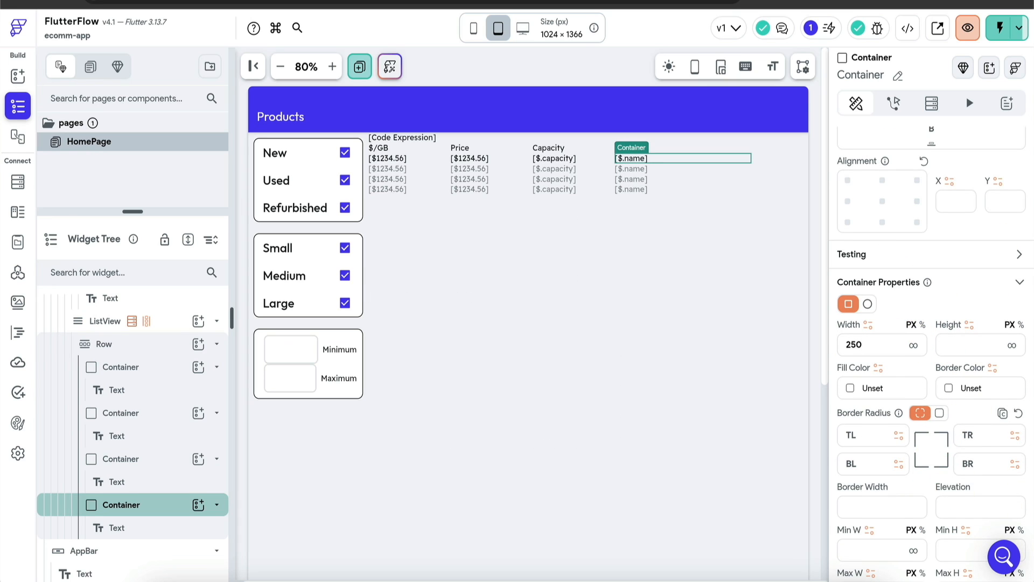
# Step: Limit the list row's name text to 200 characters with Ellipsis (...) as overflow replacement and reload the test app
pyautogui.click(161, 529)
pyautogui.scroll(-4, 923, 451)
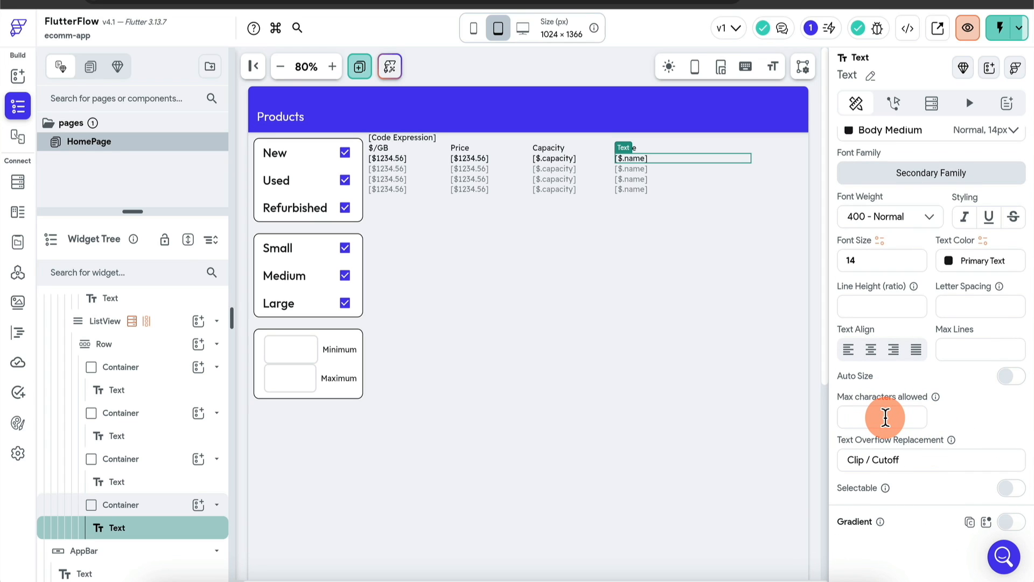
pyautogui.click(885, 416)
pyautogui.write('200')
pyautogui.click(929, 457)
pyautogui.click(907, 498)
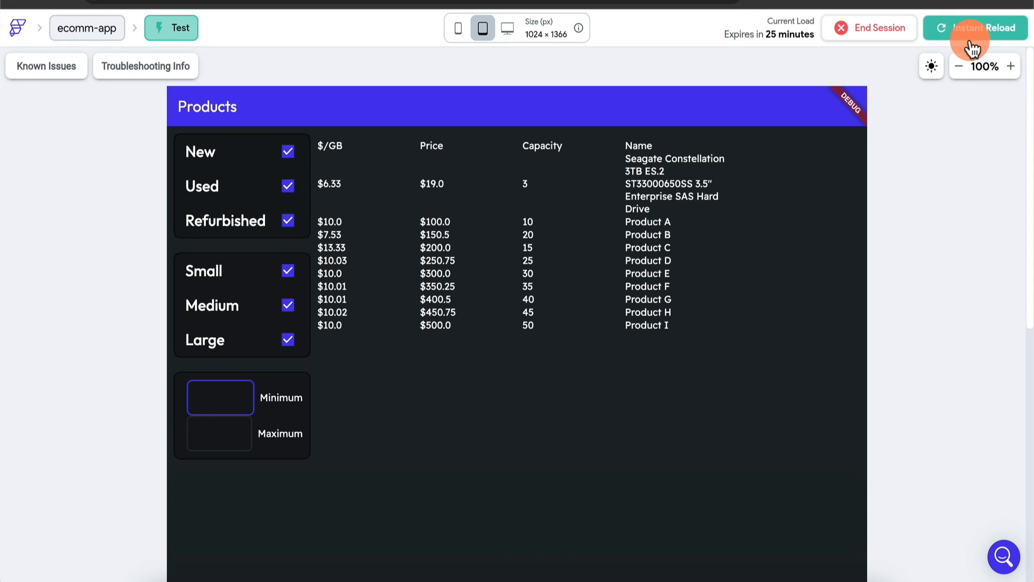
pyautogui.click(976, 32)
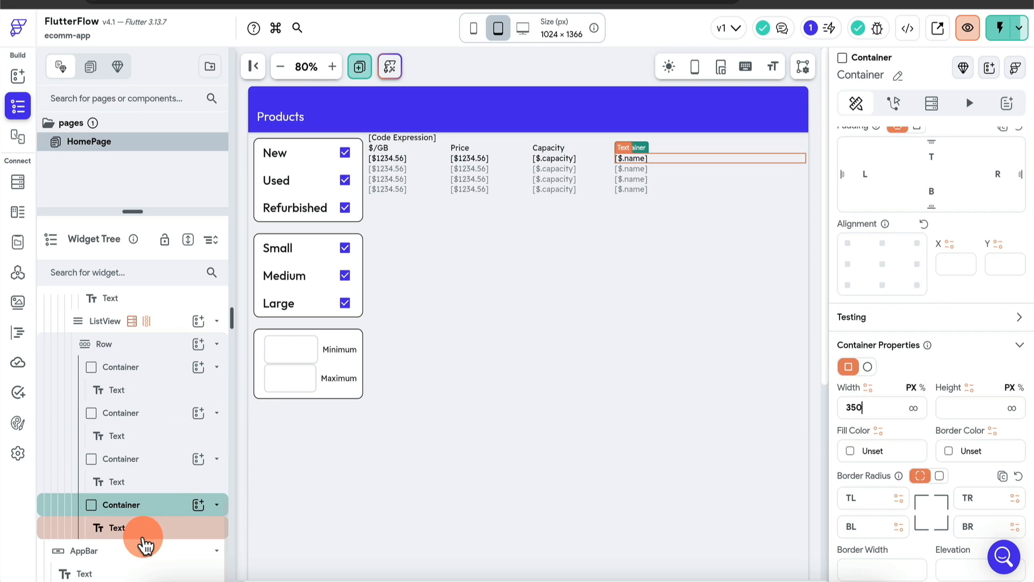
# Step: Lower the maximum number of characters allowed in the list row's name text and reload the test app
pyautogui.click(144, 533)
pyautogui.scroll(-5, 925, 436)
pyautogui.click(896, 417)
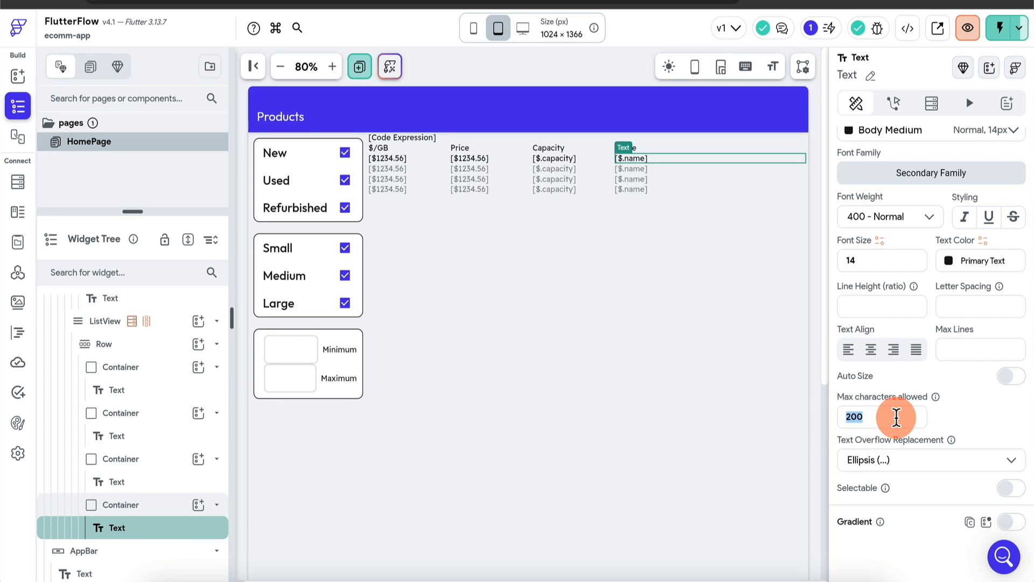
pyautogui.write('15')
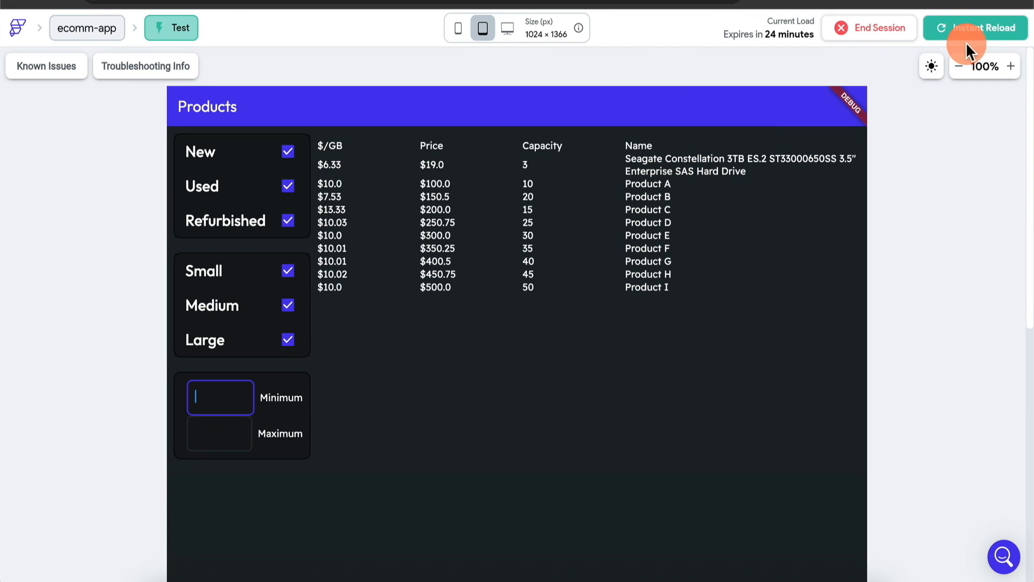
pyautogui.click(966, 42)
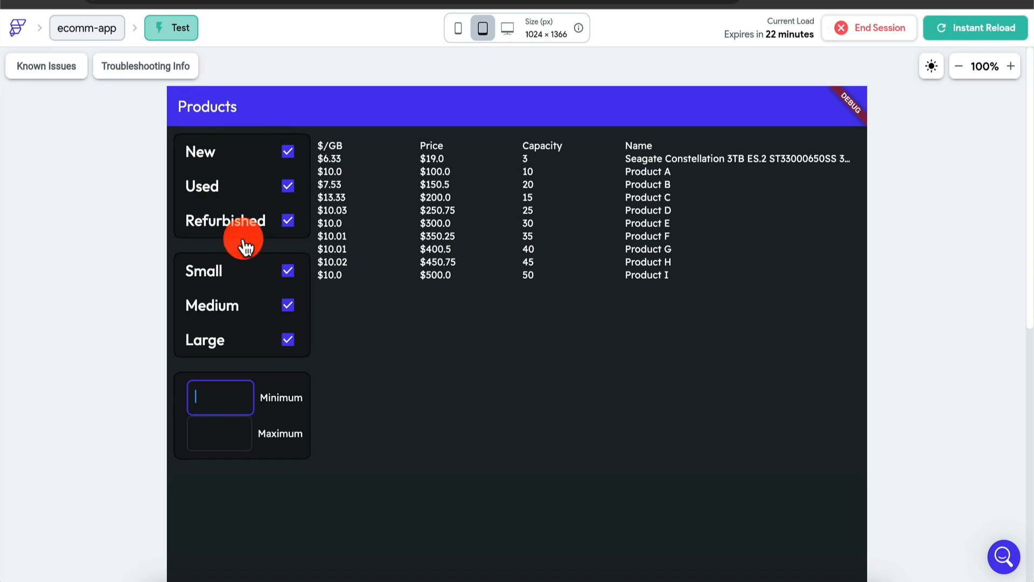
# Step: Test the condition filter in the running app by leaving only New selected
pyautogui.click(287, 186)
pyautogui.click(288, 222)
pyautogui.click(289, 152)
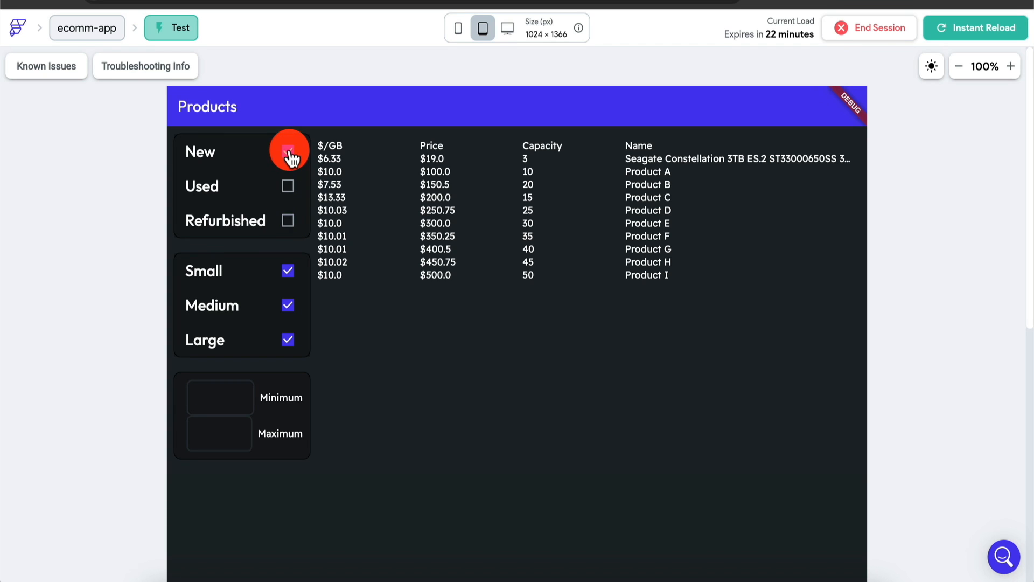
pyautogui.click(290, 152)
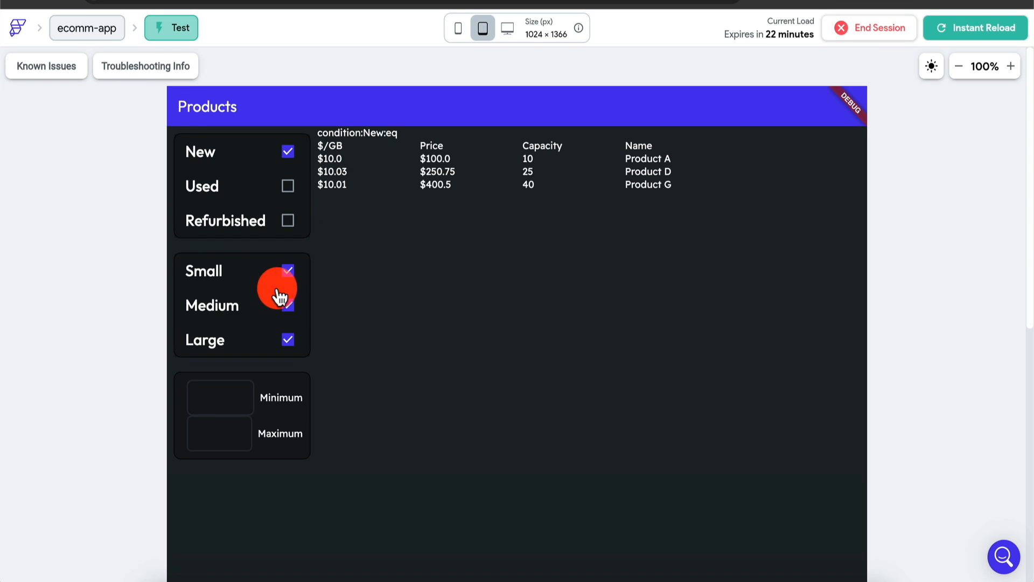
# Step: Test the form factor filter by leaving only Small selected, and switch the New condition off and on again
pyautogui.click(288, 271)
pyautogui.click(288, 305)
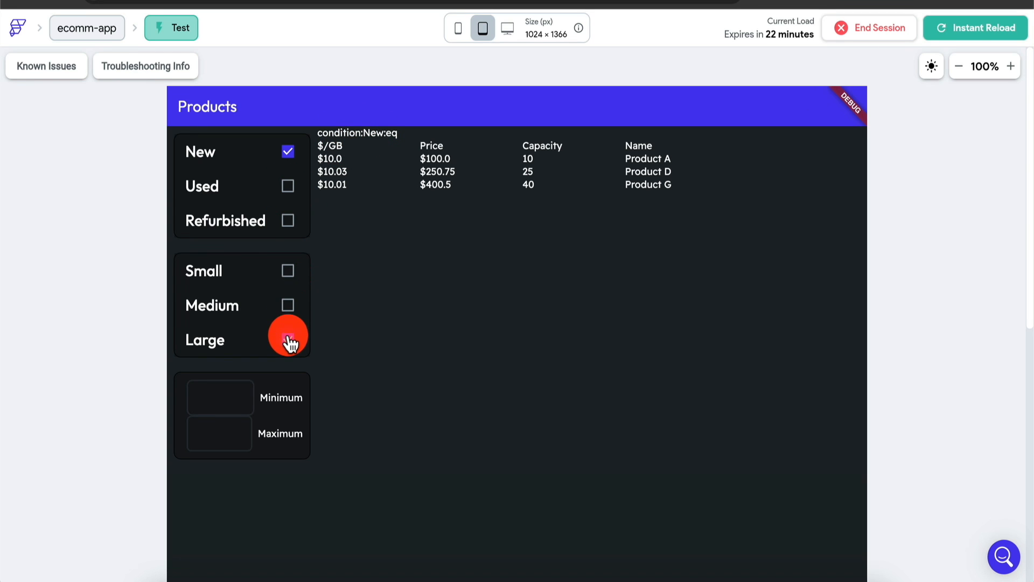
pyautogui.click(287, 339)
pyautogui.click(288, 270)
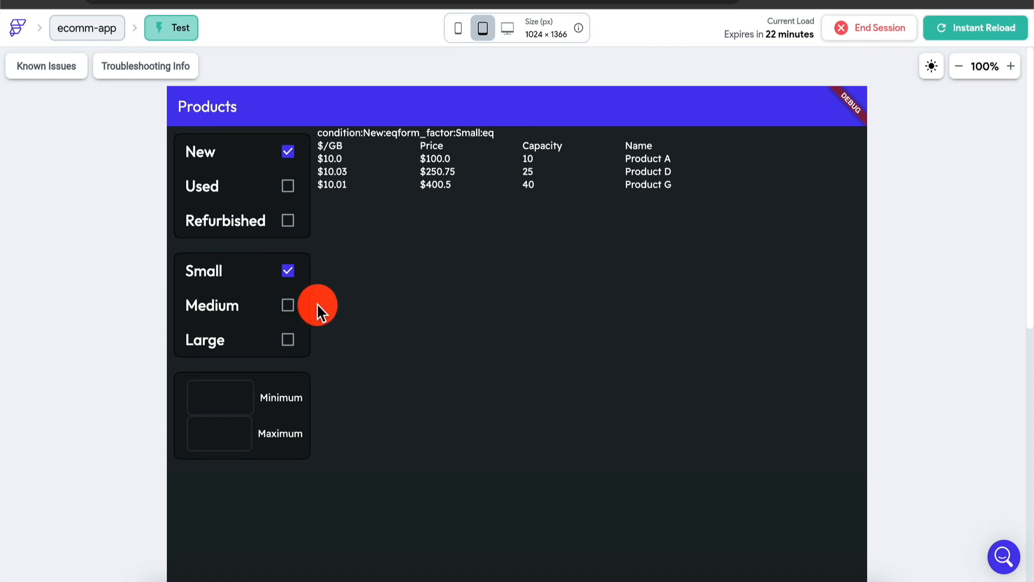
pyautogui.click(288, 151)
pyautogui.click(288, 151)
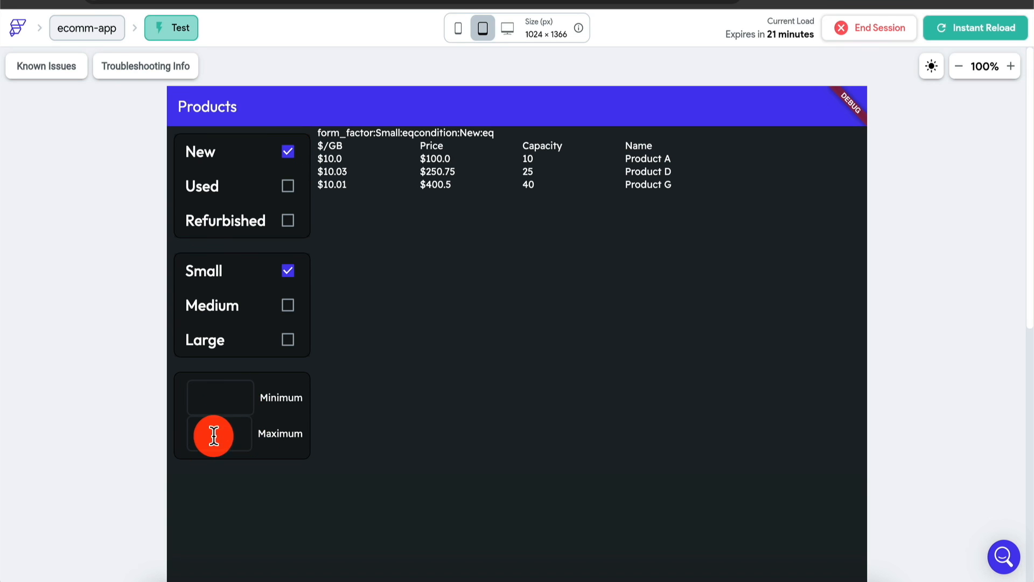
# Step: Test the price range filter with a minimum of 250 and a maximum of 300
pyautogui.click(240, 397)
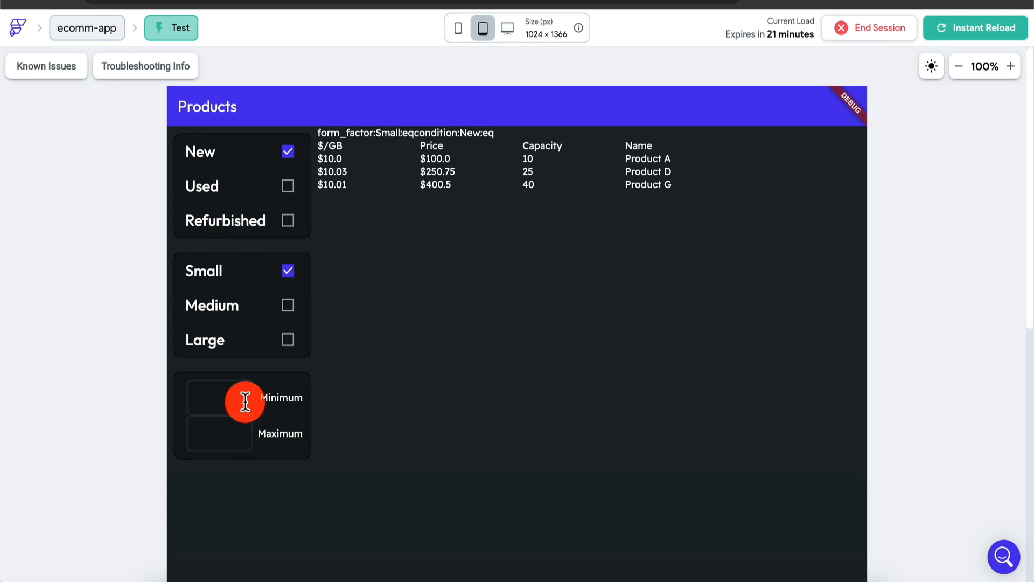
pyautogui.write('250')
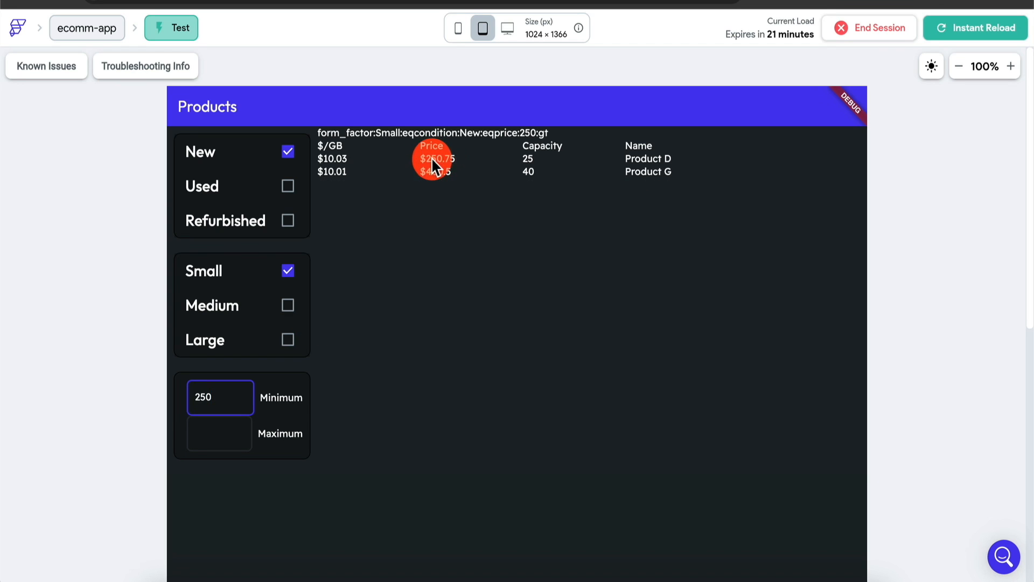
pyautogui.click(221, 434)
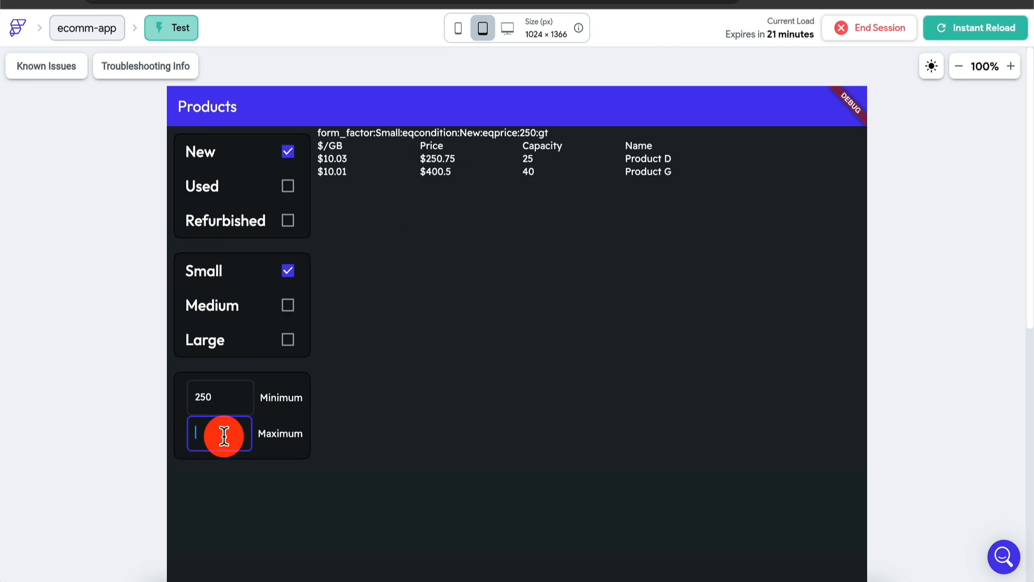
pyautogui.write('300')
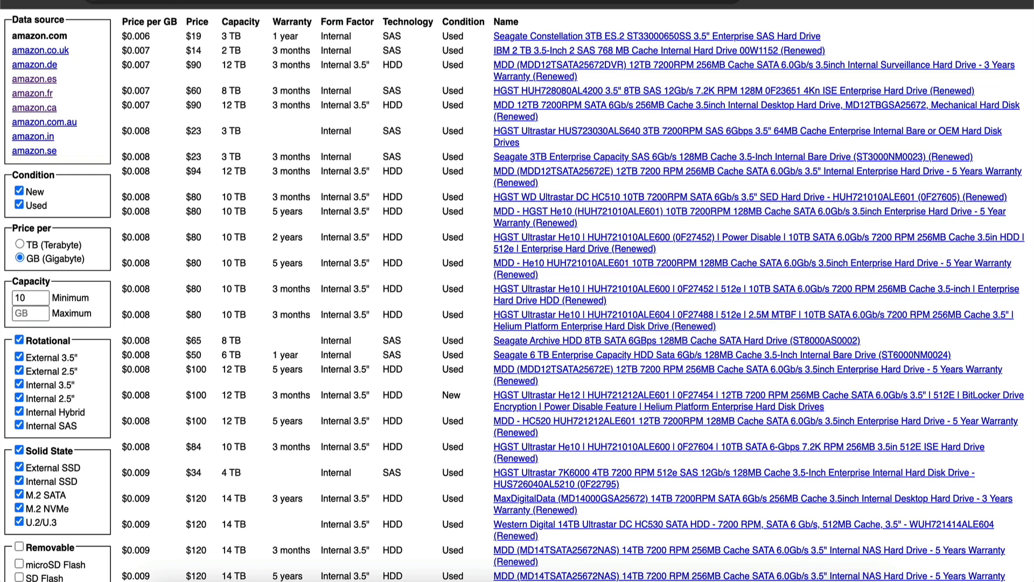
# Step: Switch to the hard drive price comparison site and try toggling its New and Used condition filters
pyautogui.click(20, 191)
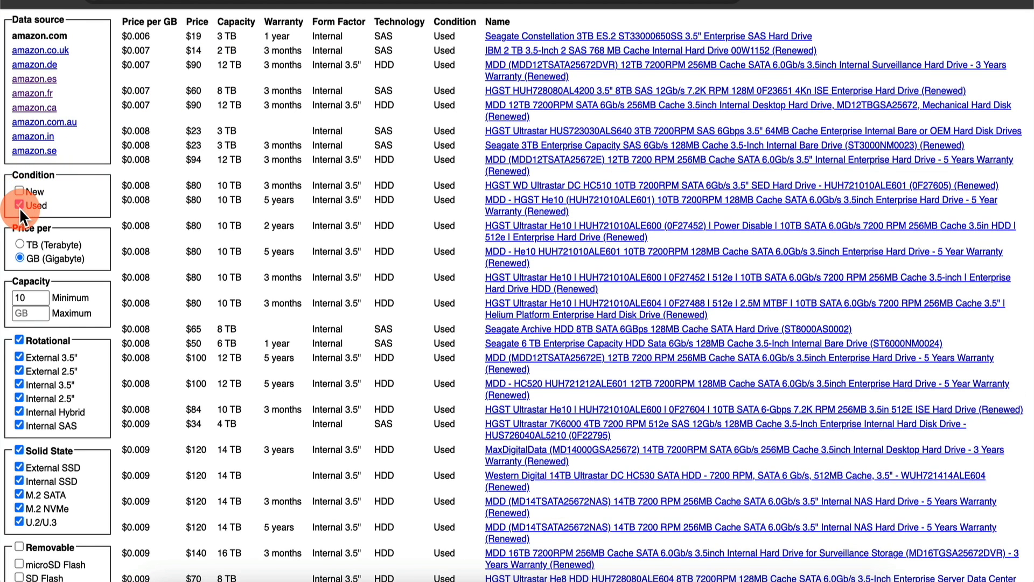
pyautogui.click(19, 206)
pyautogui.click(20, 192)
pyautogui.click(18, 205)
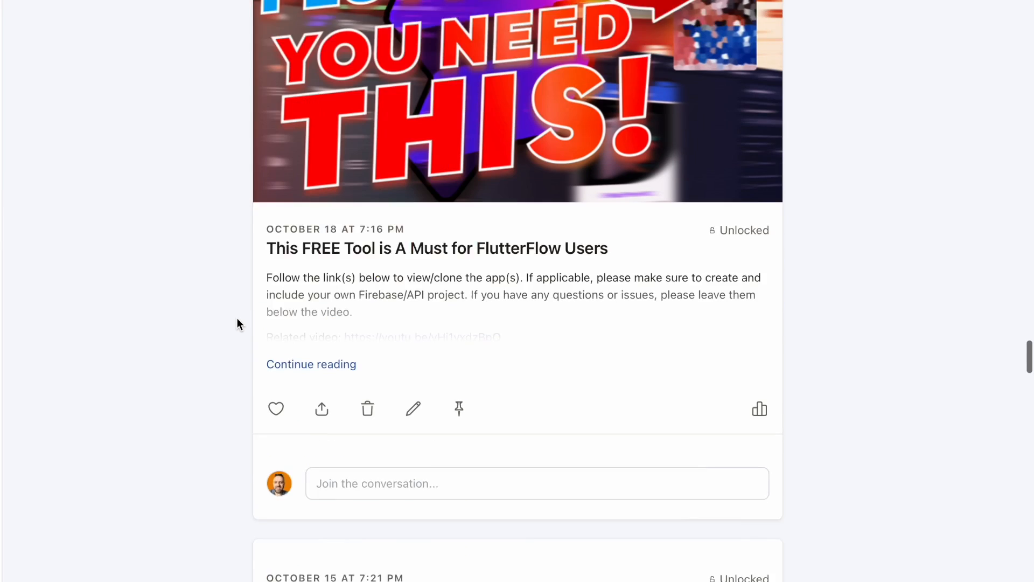
# Step: Browse the older FlutterFlow tutorial posts on the creator's page and load more of them
pyautogui.scroll(-20, 237, 323)
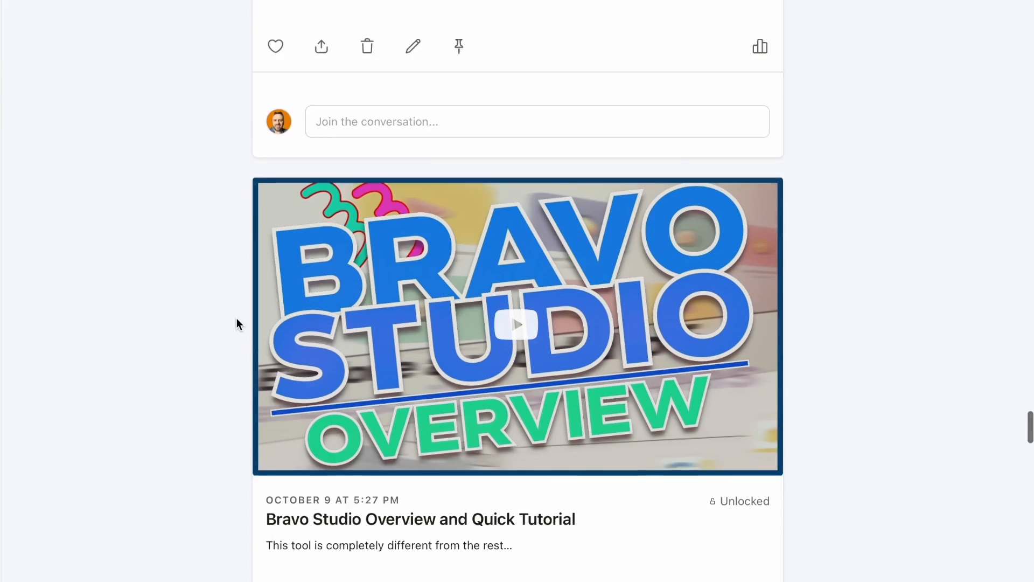
pyautogui.scroll(-20, 237, 323)
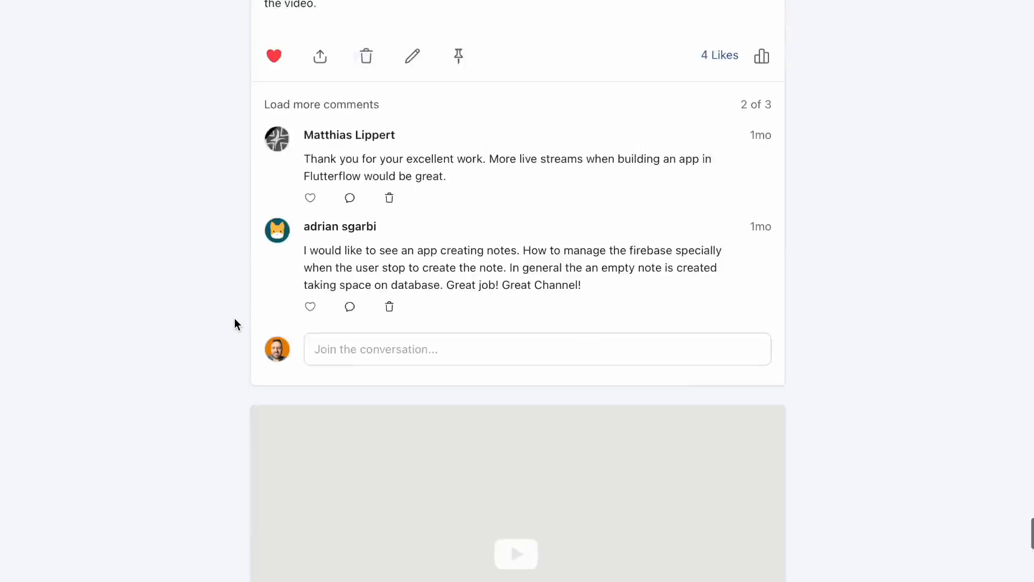
pyautogui.scroll(-20, 235, 324)
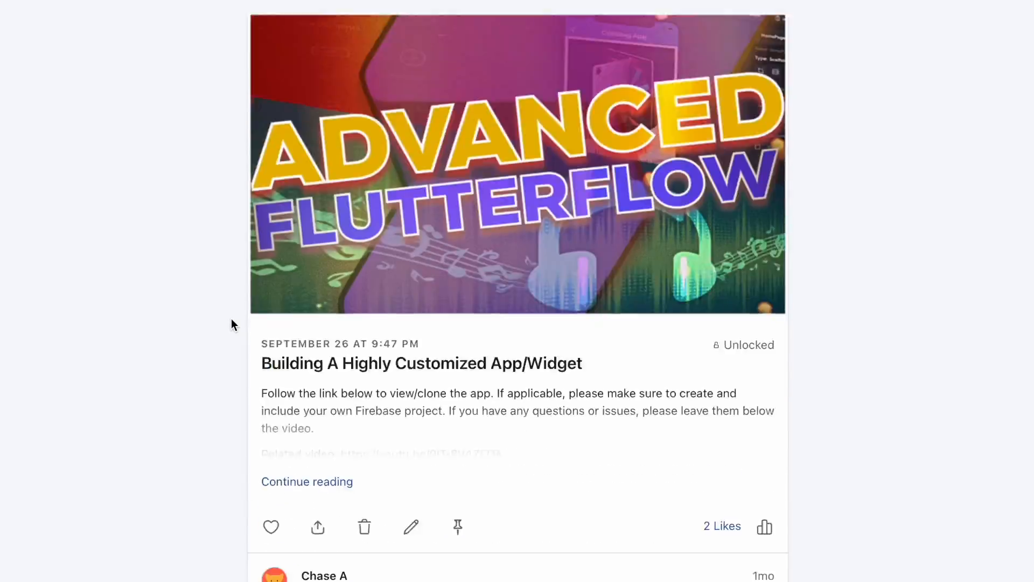
pyautogui.scroll(-4, 231, 319)
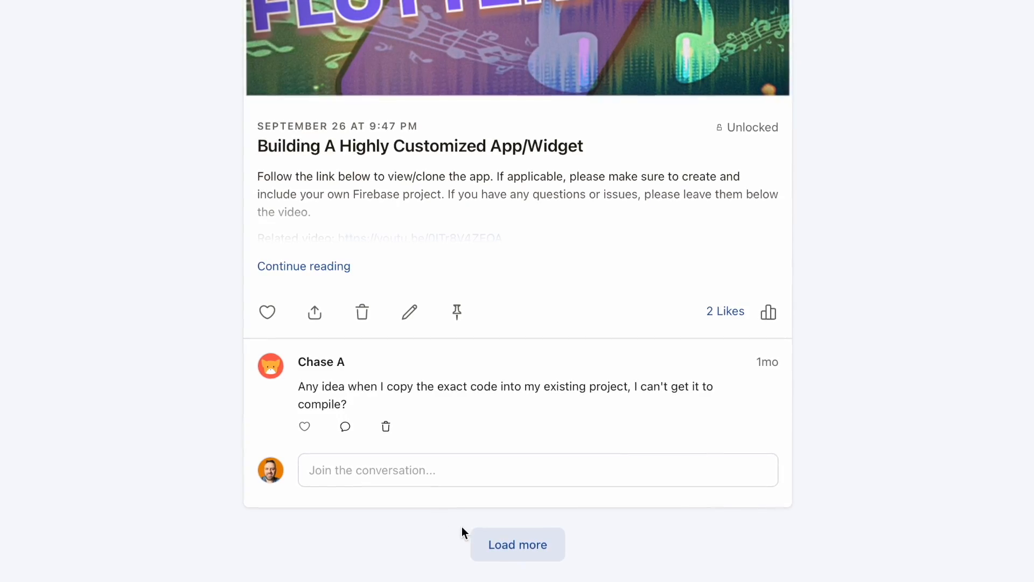
pyautogui.click(517, 545)
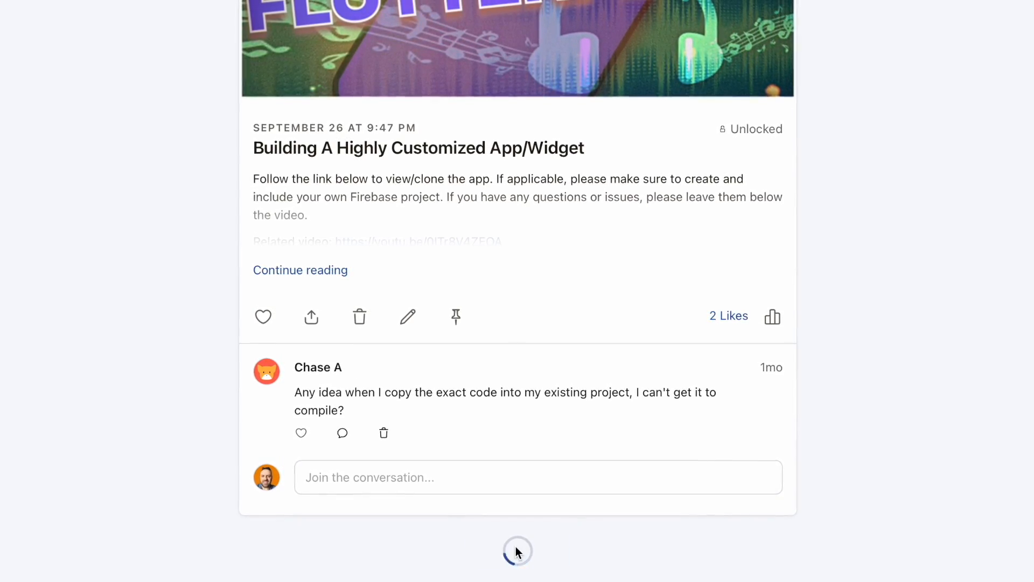
pyautogui.scroll(-1, 150, 389)
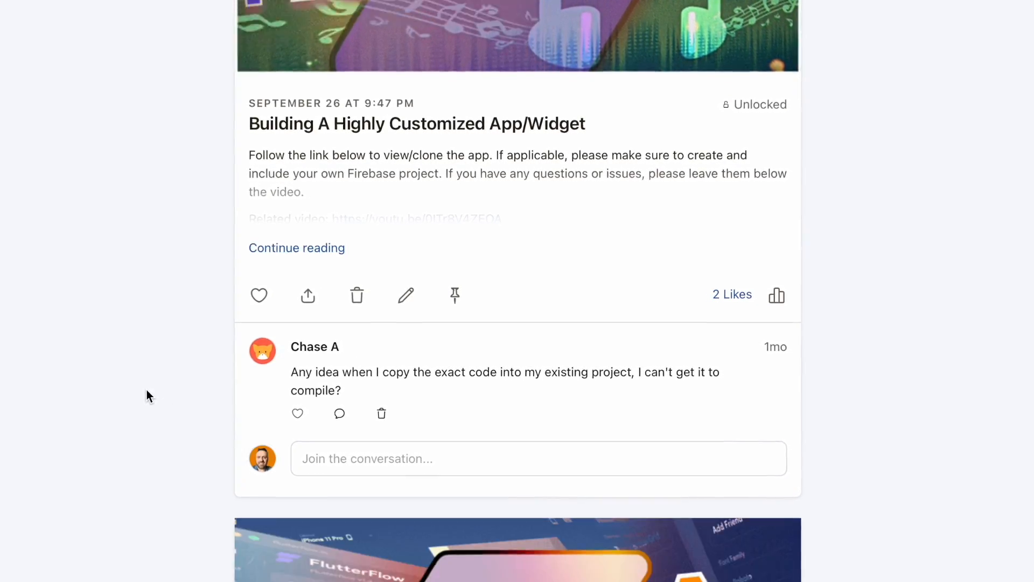
# Step: Review the creator's September and August posts, from Building A Highly Customized App/Widget down to Learning App with Flashcards and Quiz
pyautogui.scroll(-15, 147, 390)
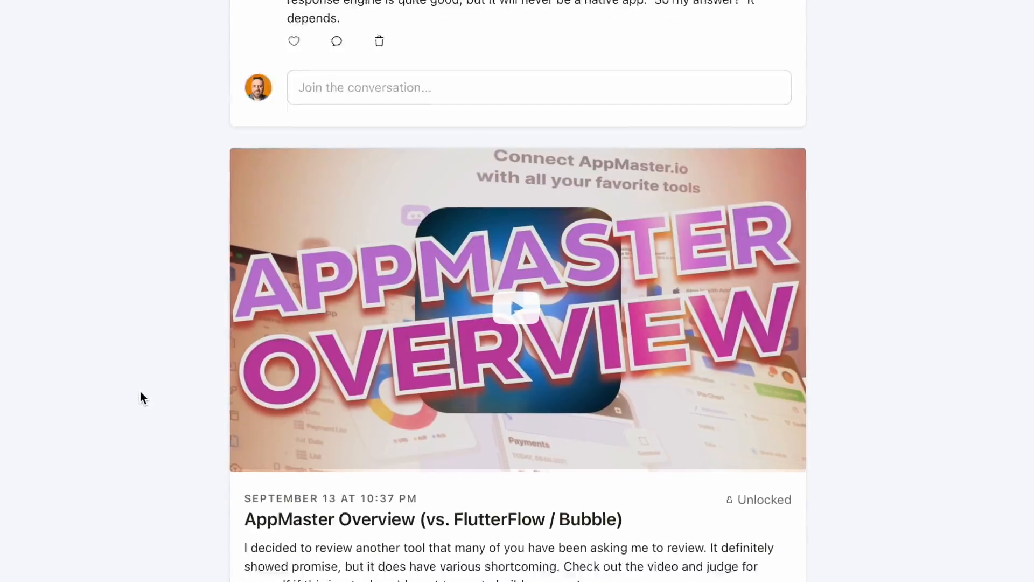
pyautogui.scroll(-15, 139, 393)
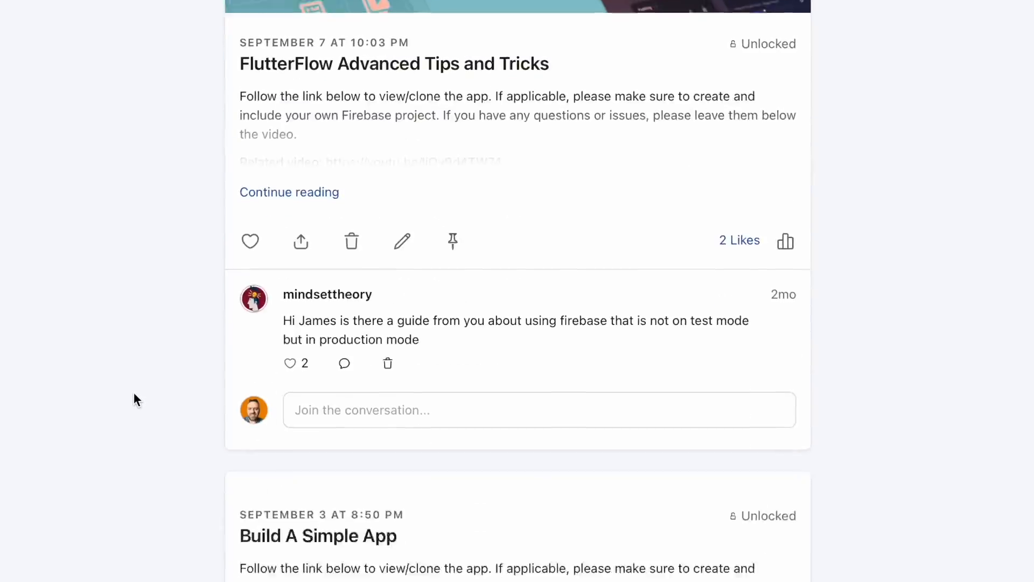
pyautogui.scroll(-15, 134, 399)
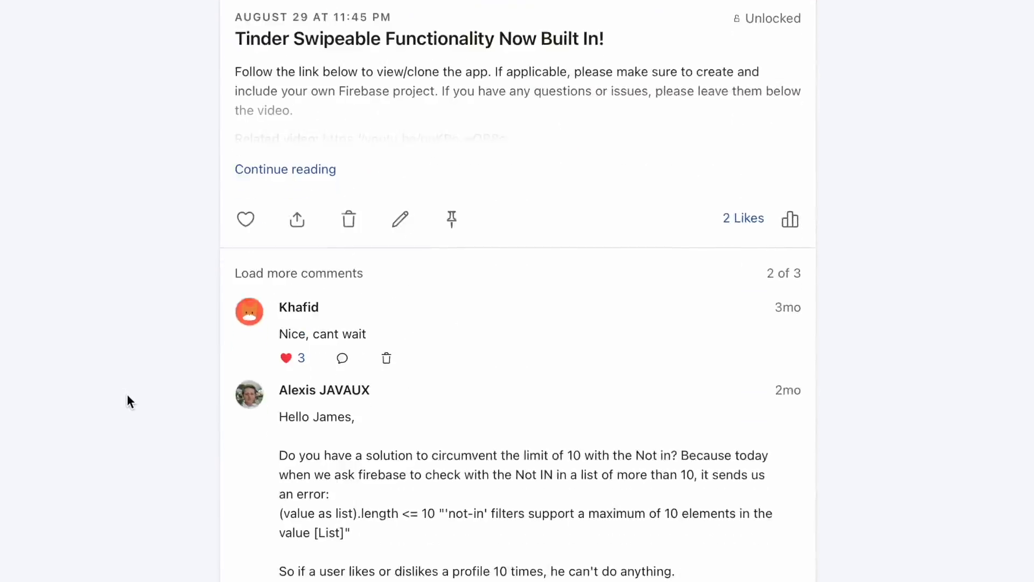
pyautogui.scroll(-5, 127, 395)
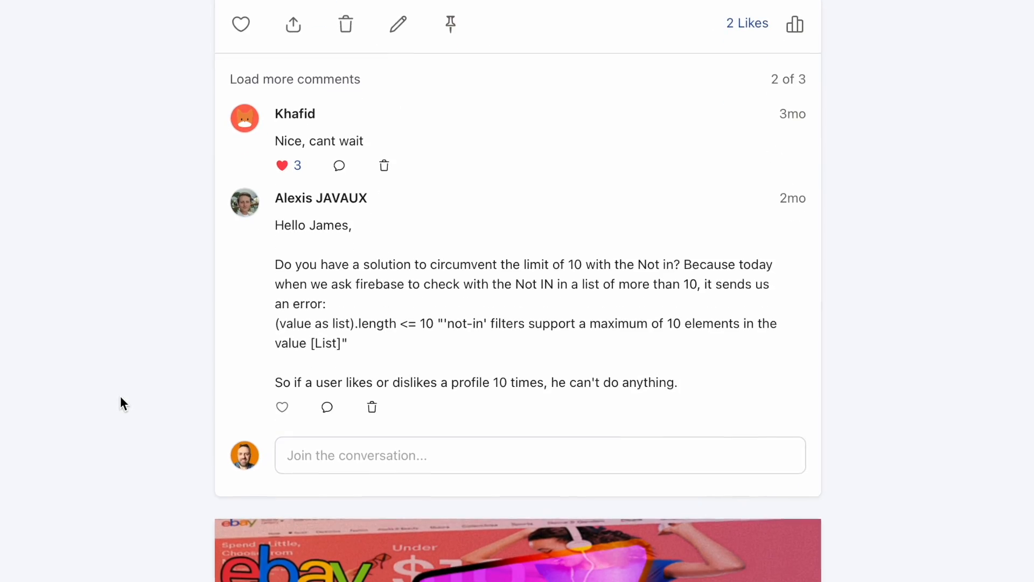
pyautogui.scroll(-15, 121, 396)
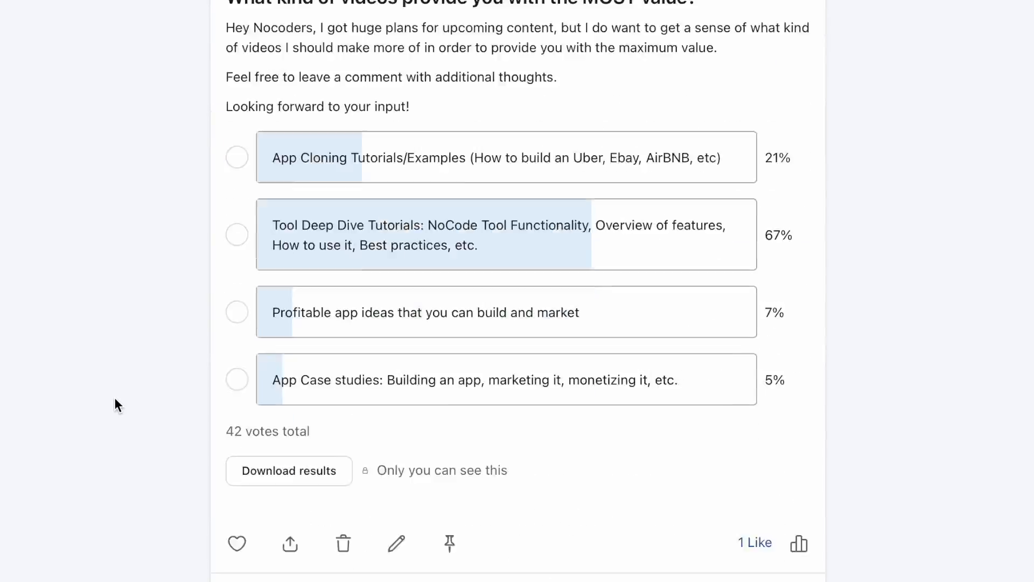
pyautogui.scroll(-20, 115, 396)
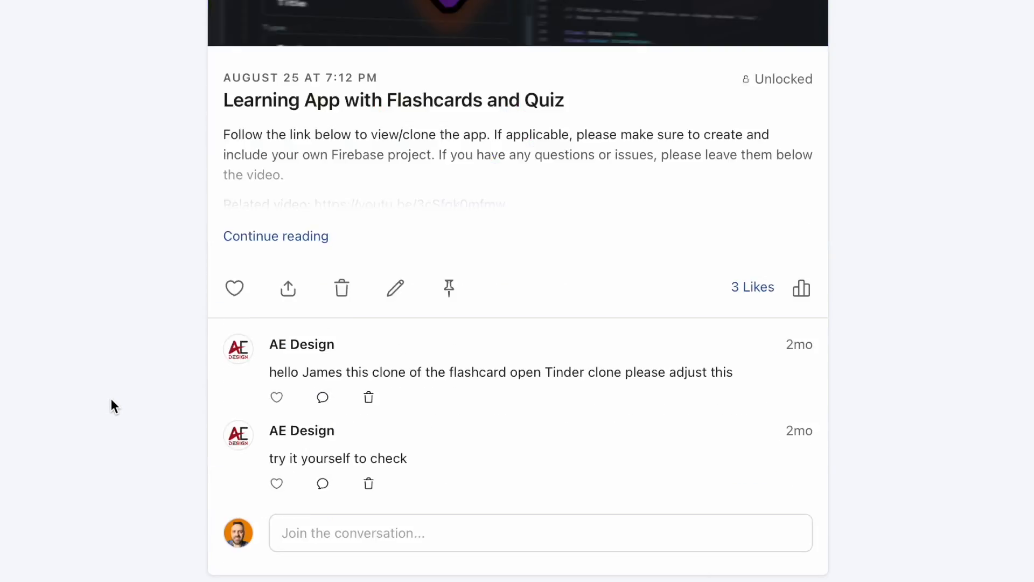
pyautogui.scroll(-20, 111, 399)
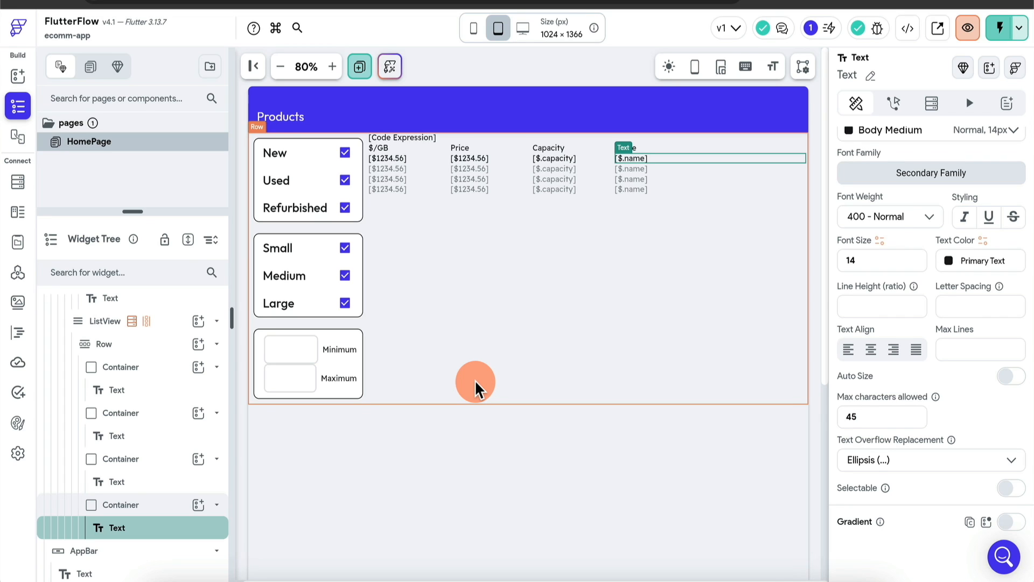
# Step: Switch back to FlutterFlow and select the row that holds the filter boxes and product list on the Products page
pyautogui.click(493, 312)
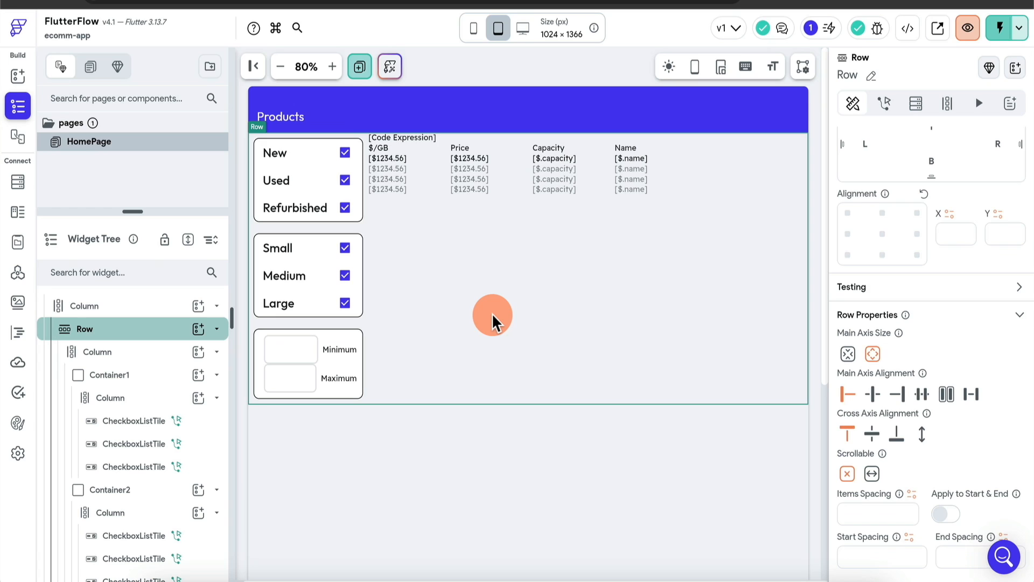